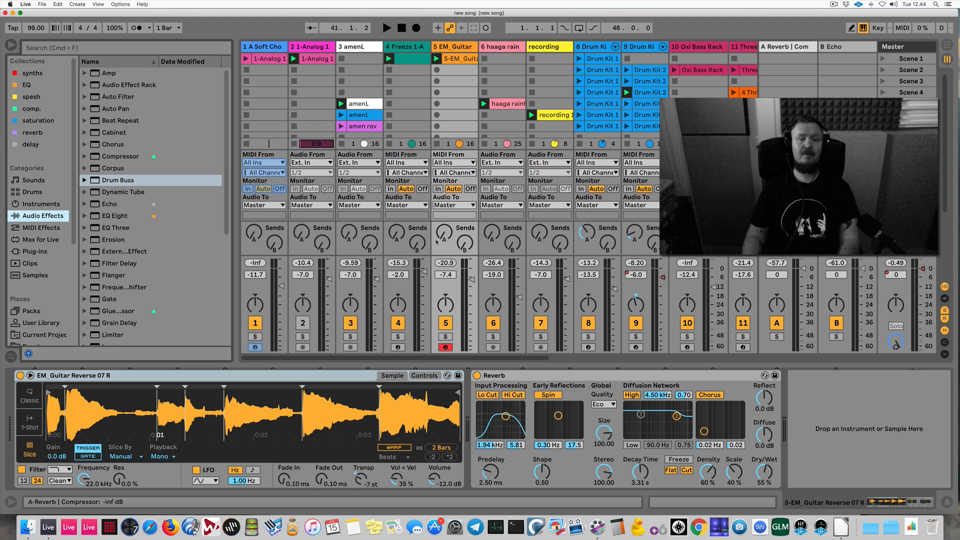
# Solo the EM_Guitar track, add an Amp effect to it and lower the Amp's volume to 6.27
pyautogui.click(446, 337)
pyautogui.press('Return')
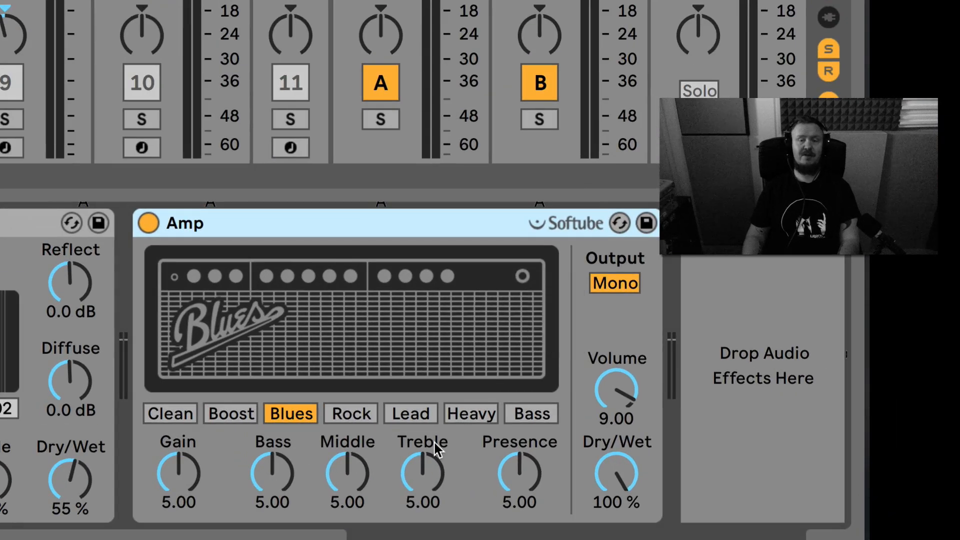
pyautogui.moveTo(623, 383)
pyautogui.mouseDown()
pyautogui.moveTo(623, 410)
pyautogui.moveTo(622, 395)
pyautogui.mouseUp()
# Audition the Rock, Lead, Boost and Clean models of the Amp, finishing on Heavy
pyautogui.click(356, 413)
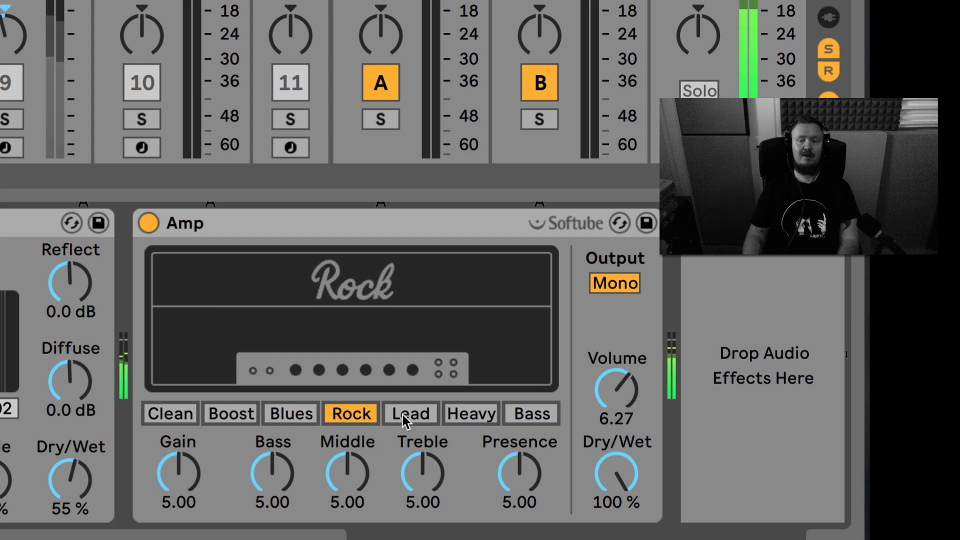
pyautogui.click(403, 415)
pyautogui.click(238, 416)
pyautogui.click(165, 414)
pyautogui.click(467, 413)
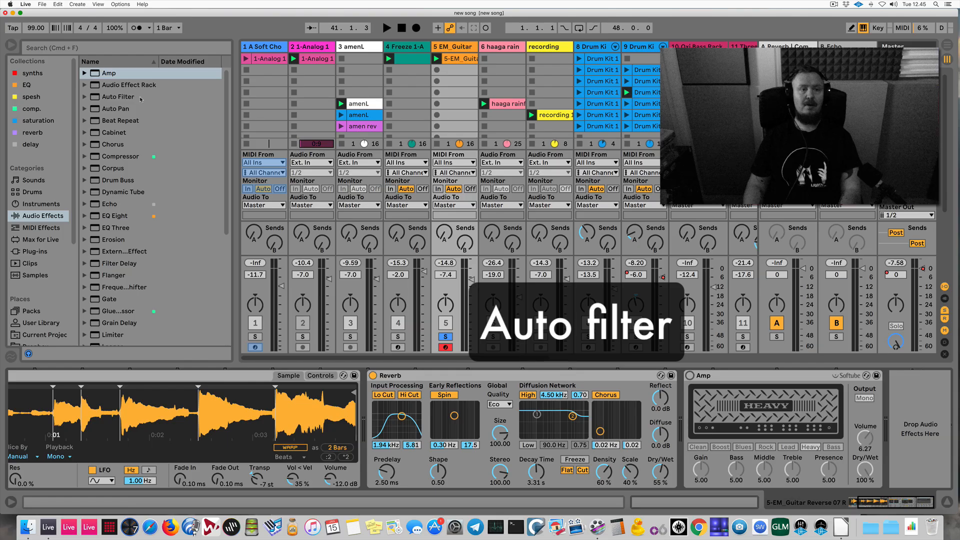
# Add an Auto Filter after the Amp on the EM_Guitar track and lower its filter frequency to 3.69 kHz
pyautogui.doubleClick(140, 97)
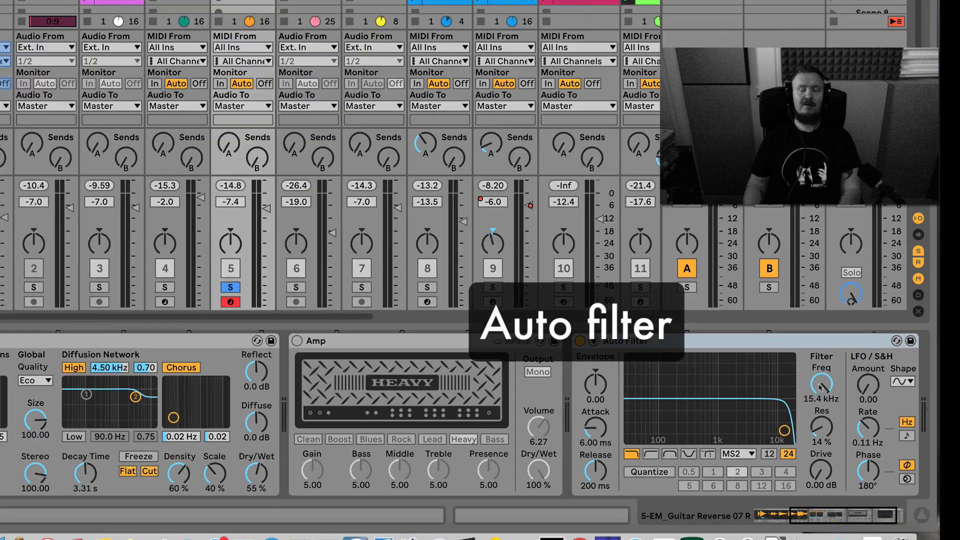
pyautogui.moveTo(871, 409); pyautogui.dragTo(871, 430)
pyautogui.moveTo(642, 306)
pyautogui.mouseDown()
pyautogui.moveTo(642, 331)
pyautogui.moveTo(642, 288)
pyautogui.moveTo(642, 338)
pyautogui.moveTo(642, 305)
pyautogui.moveTo(642, 315)
pyautogui.mouseUp()
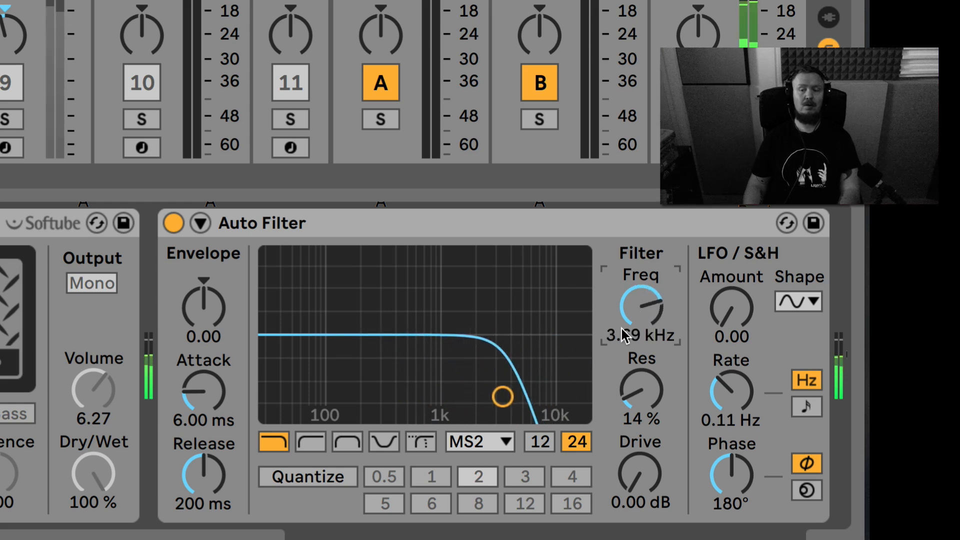
# Look through the Auto Filter's circuit types and its resonance and drive controls
pyautogui.click(493, 441)
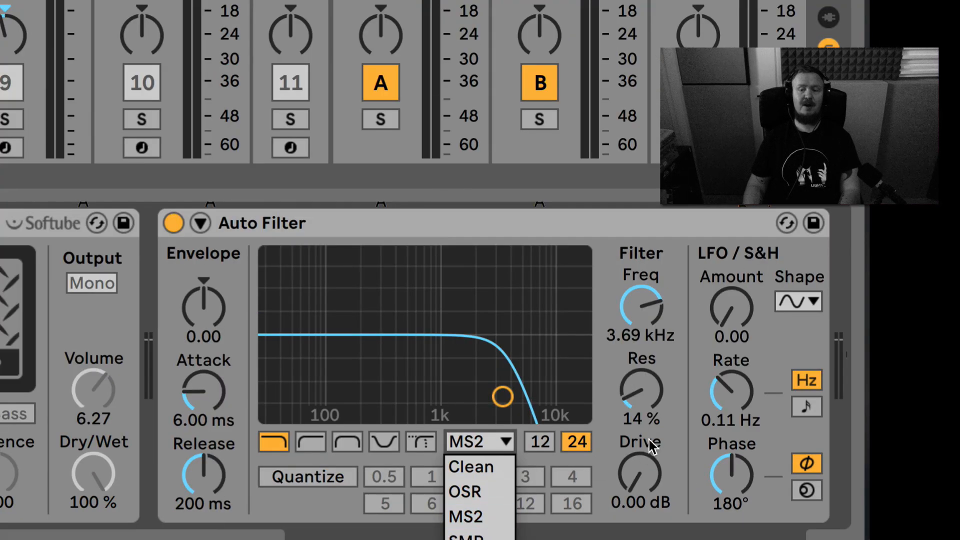
pyautogui.click(638, 383)
pyautogui.click(632, 461)
# Put the Auto Filter with its current settings on the amenL track and solo that track
pyautogui.click(299, 227)
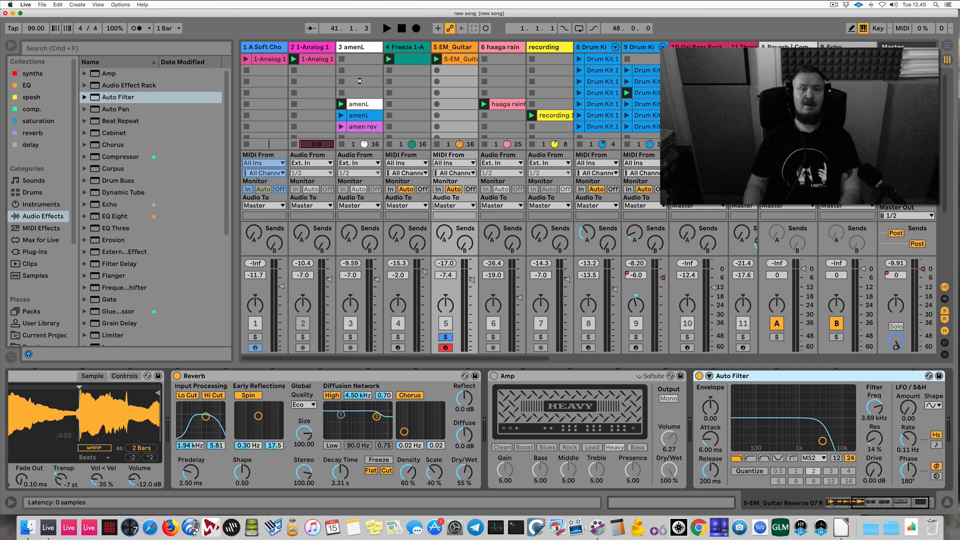
pyautogui.click(360, 81)
pyautogui.click(350, 337)
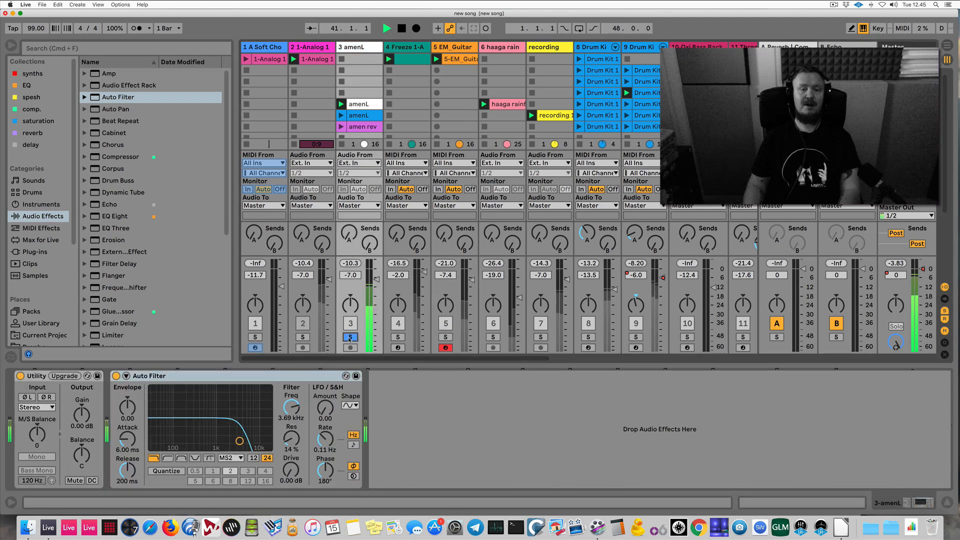
# Raise the amenL Auto Filter's frequency to 19.9 kHz, keep the MS2 circuit and set Drive to 5.33 dB
pyautogui.moveTo(289, 435); pyautogui.dragTo(288, 416)
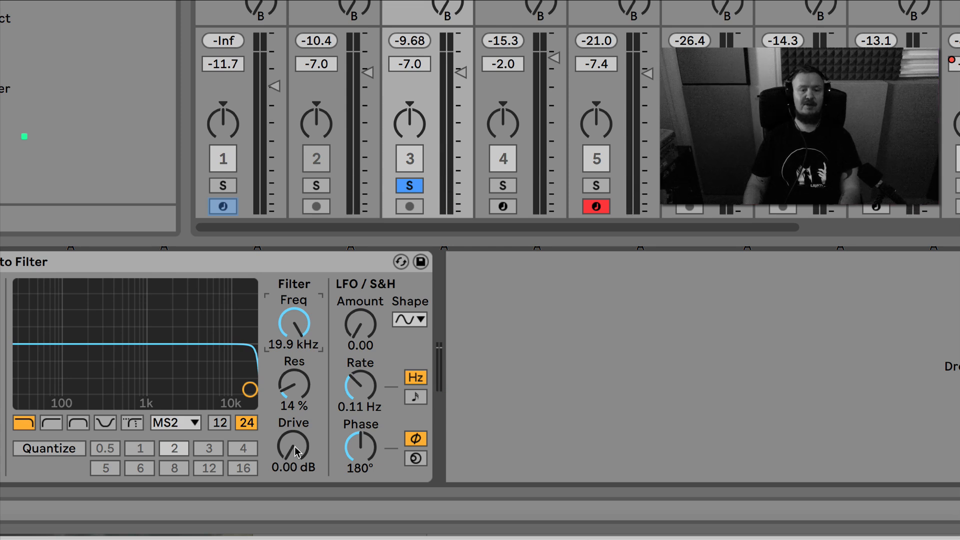
pyautogui.click(186, 426)
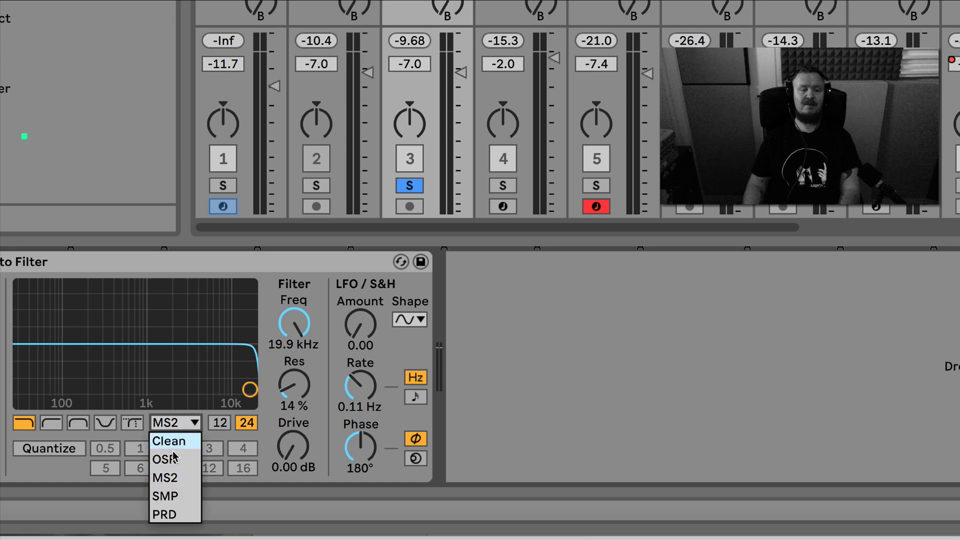
pyautogui.click(171, 481)
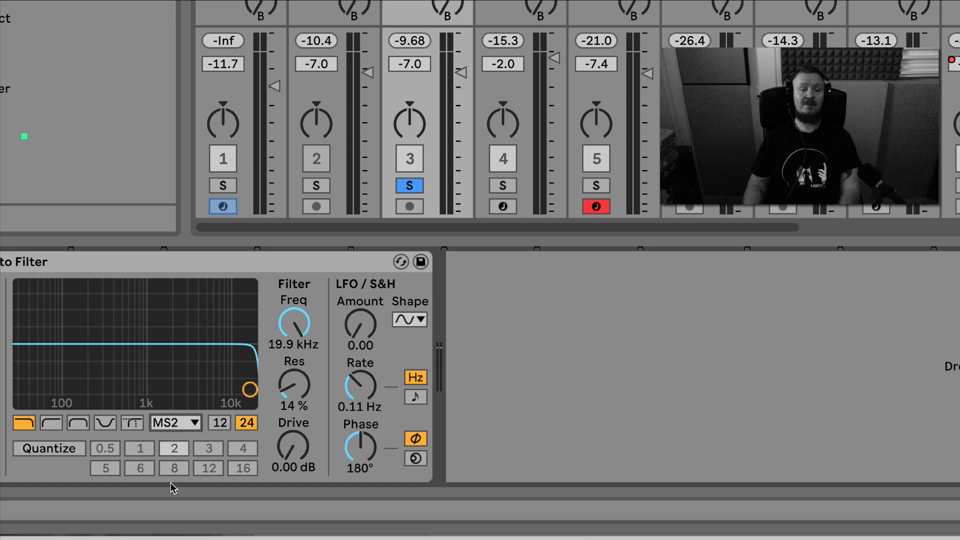
pyautogui.moveTo(293, 445)
pyautogui.mouseDown()
pyautogui.moveTo(293, 413)
pyautogui.moveTo(289, 450)
pyautogui.mouseUp()
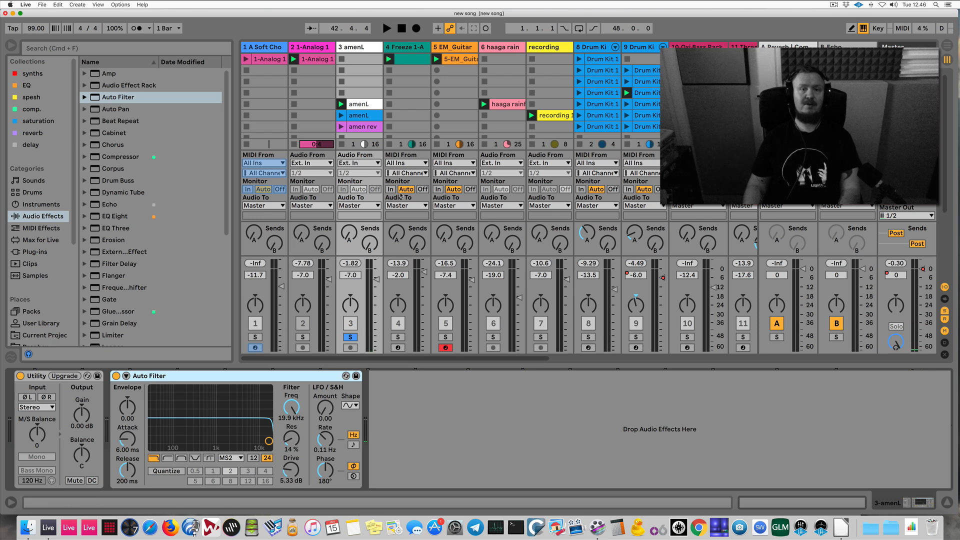
# Unsolo the amenL track to hear the full mix, and listen to the EM_Guitar track soloed
pyautogui.click(350, 337)
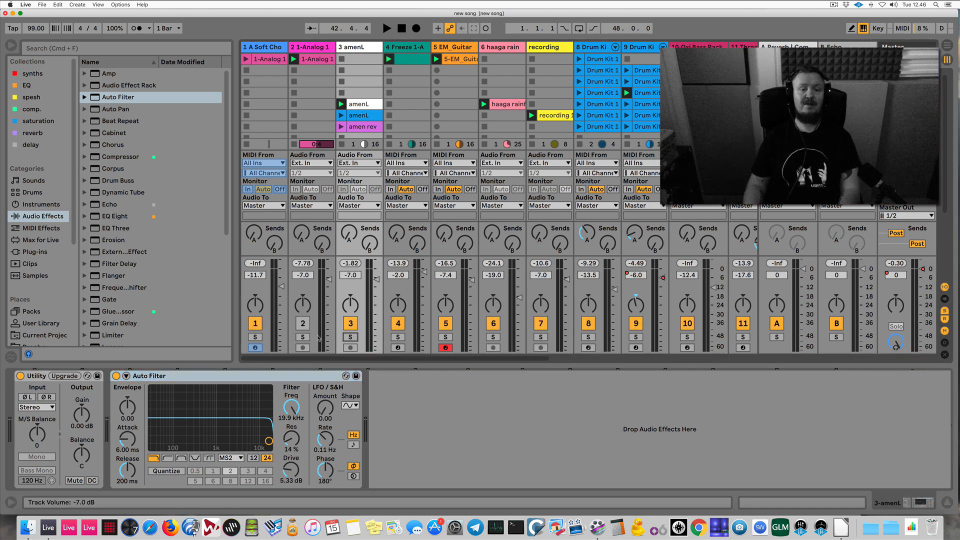
pyautogui.press('space')
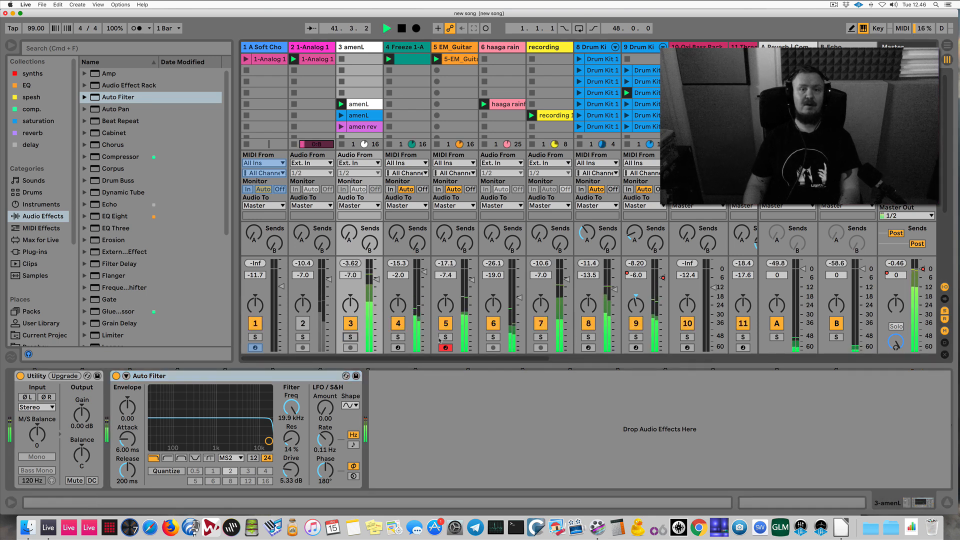
pyautogui.click(493, 337)
pyautogui.press('space')
pyautogui.click(445, 338)
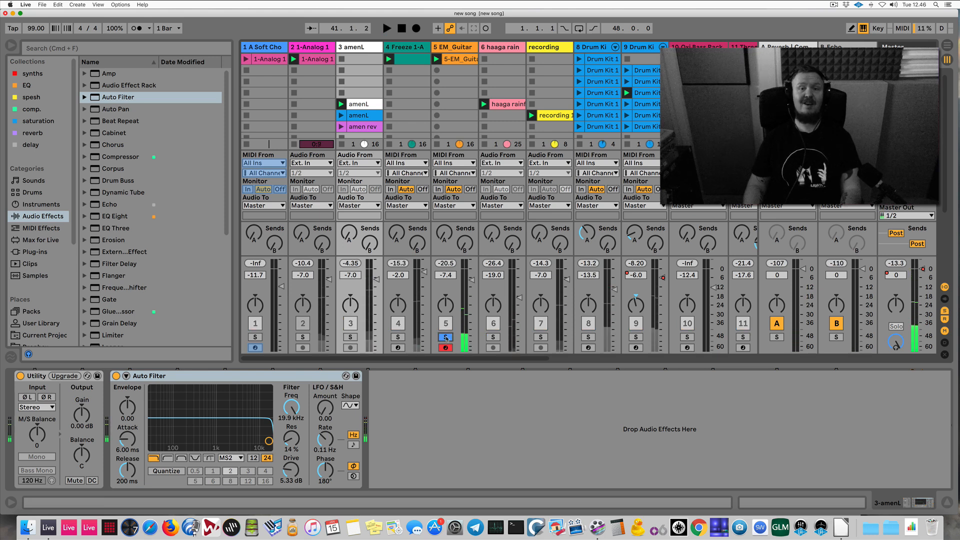
# Solo the Three Op Bass track and play it
pyautogui.hscroll(5, 629, 278)
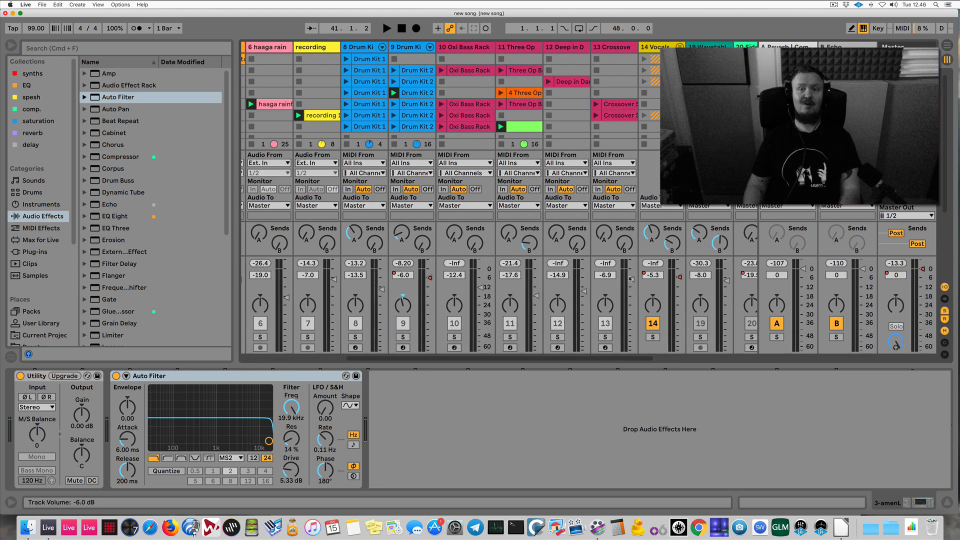
pyautogui.click(510, 338)
pyautogui.press('space')
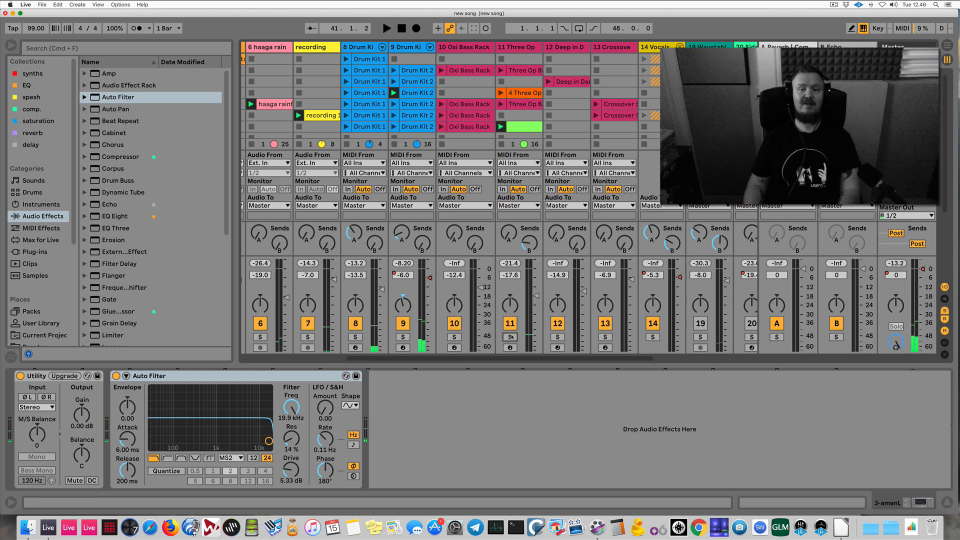
# Color the Three Op Bass track red and assign the track color to its clips
pyautogui.rightClick(517, 51)
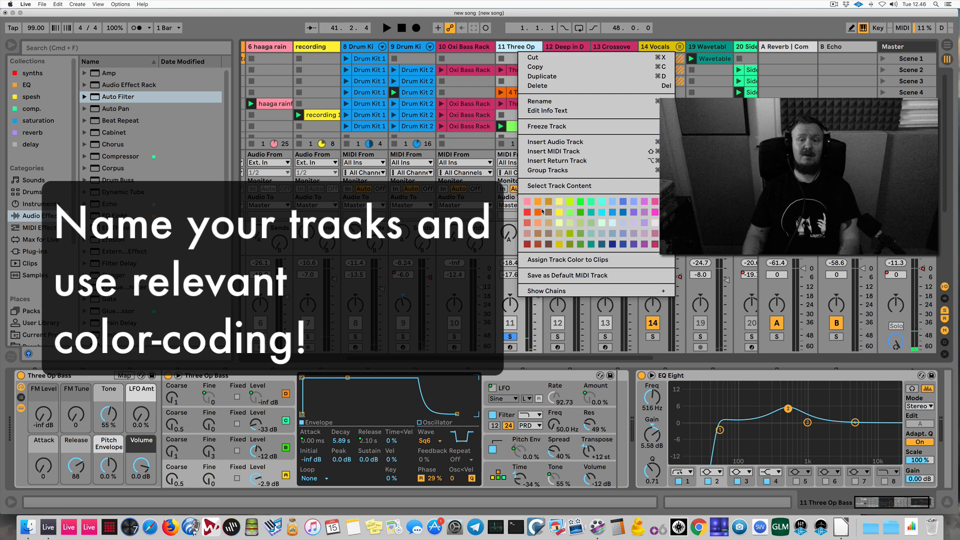
pyautogui.click(543, 212)
pyautogui.rightClick(521, 51)
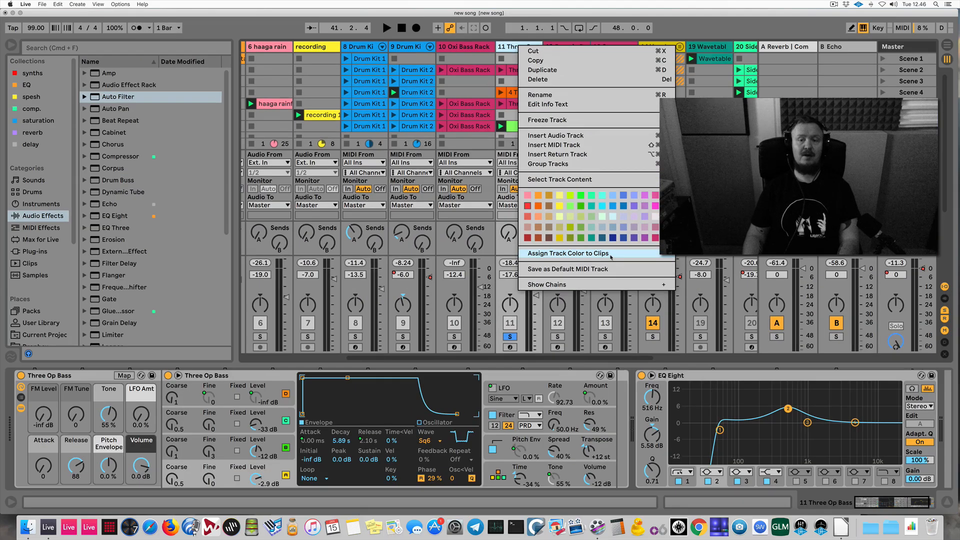
pyautogui.click(604, 254)
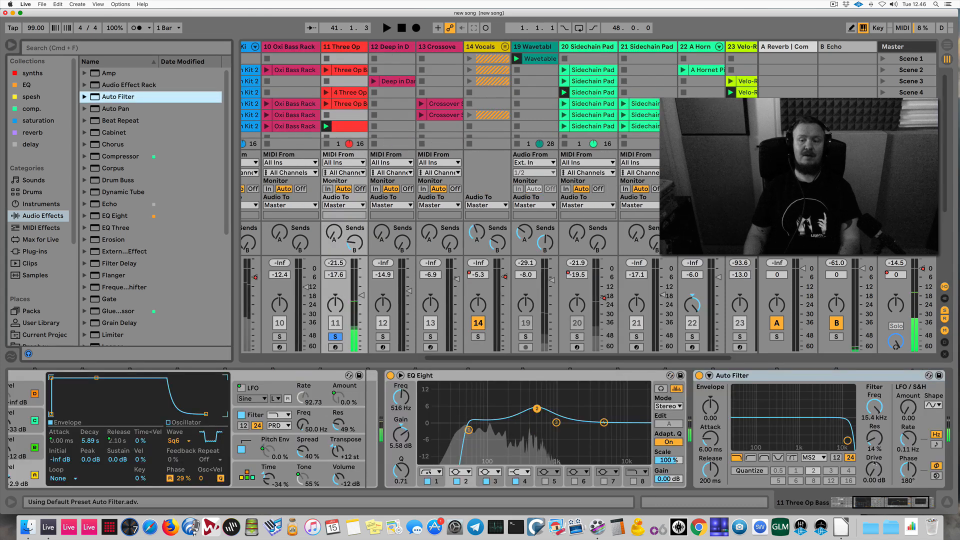
# Add an Auto Filter to the Three Op Bass track, set its Drive to 4.57 dB and listen to the result
pyautogui.moveTo(875, 469); pyautogui.dragTo(875, 489)
pyautogui.press('space')
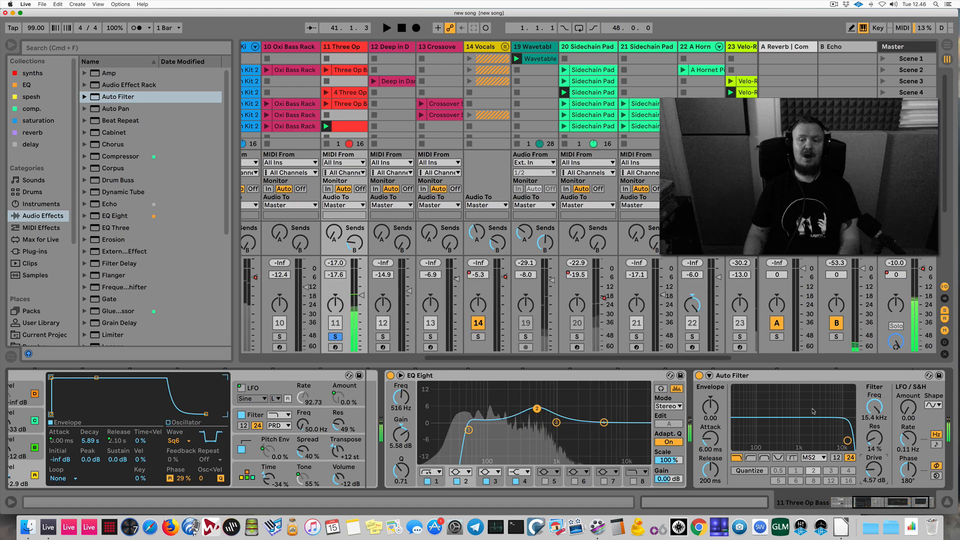
pyautogui.hscroll(3, 850, 445)
pyautogui.press('space')
pyautogui.press('space')
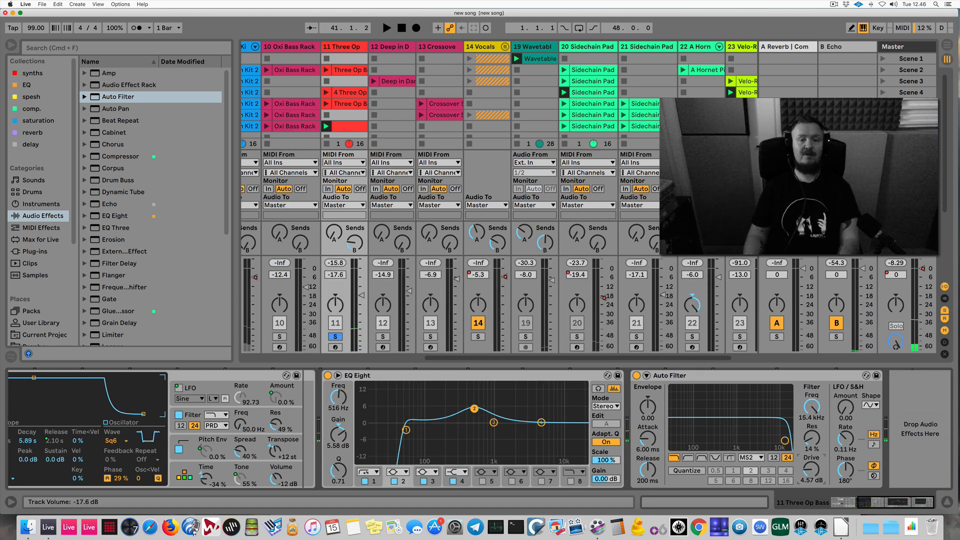
pyautogui.press('space')
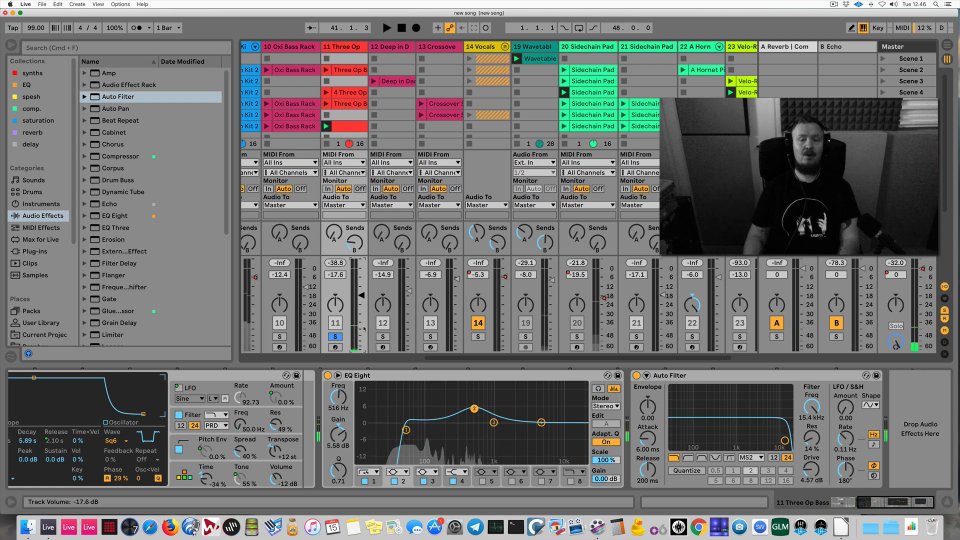
pyautogui.press('space')
pyautogui.press('space')
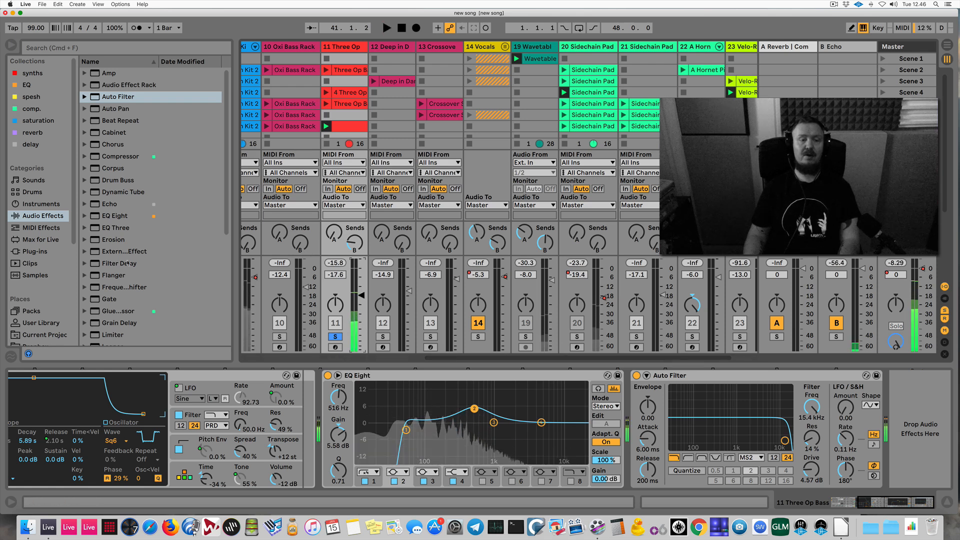
# Add a Utility after the bass track's Auto Filter, lower its gain to -6.67 dB and play the bass
pyautogui.scroll(-8, 150, 266)
pyautogui.doubleClick(117, 316)
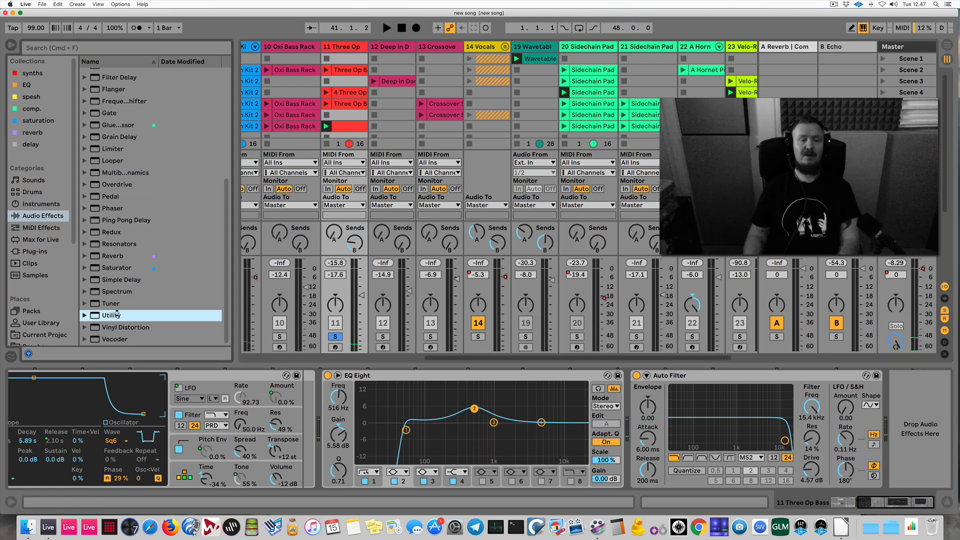
pyautogui.moveTo(924, 415); pyautogui.dragTo(924, 427)
pyautogui.press('space')
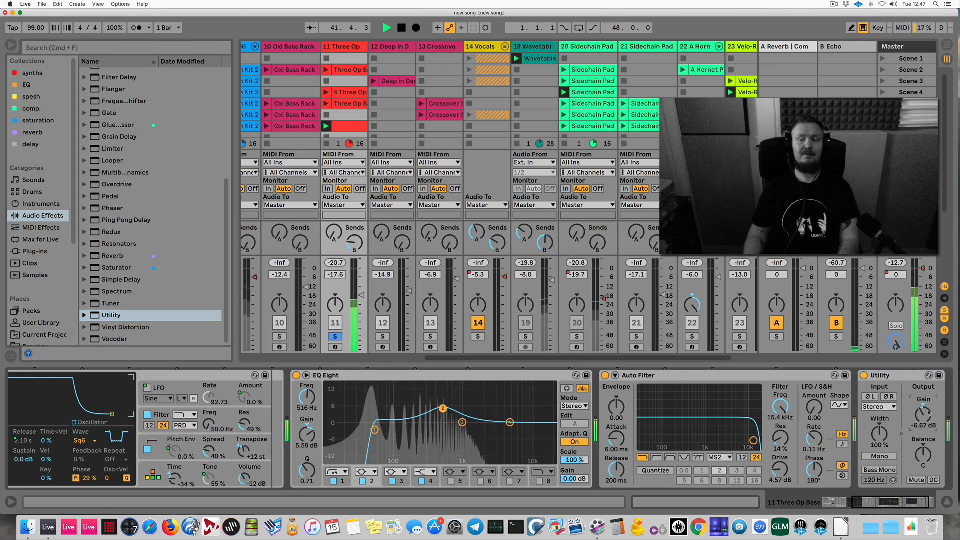
pyautogui.press('space')
# Group the bass track's Auto Filter and Utility into an Audio Effect Rack and listen with the rack bypassed
pyautogui.click(753, 375)
pyautogui.keyDown('shift'); pyautogui.click(903, 376); pyautogui.keyUp('shift')
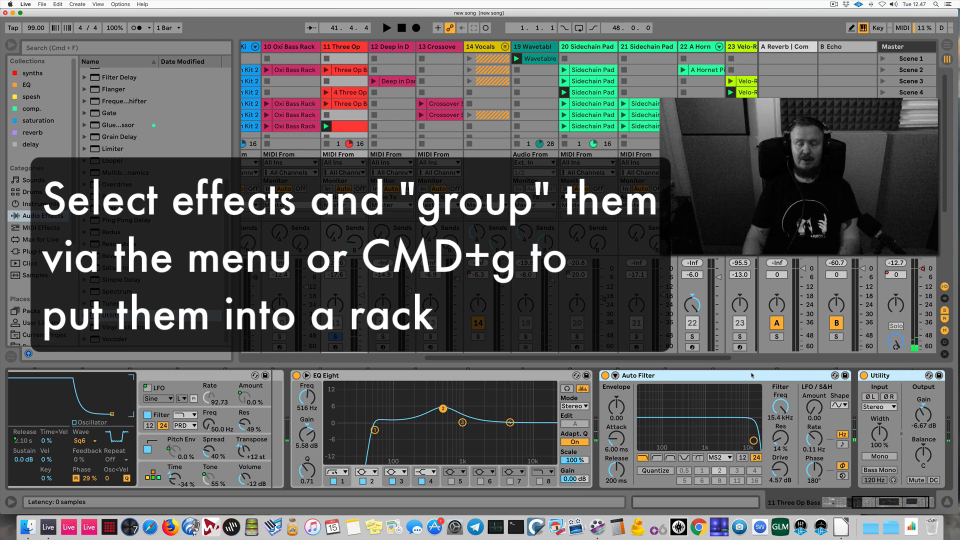
pyautogui.press('super+g')
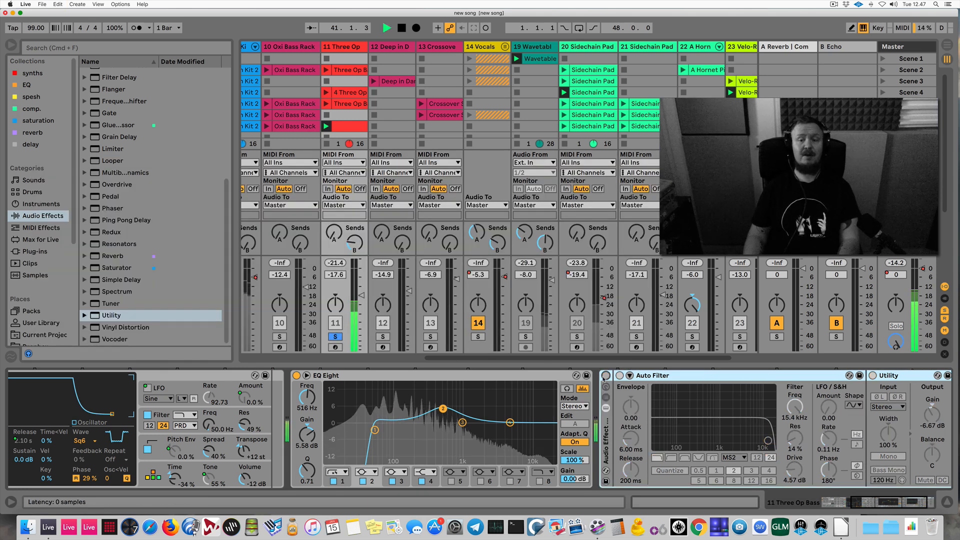
pyautogui.press('space')
# Raise the racked Auto Filter's Drive to 10.9 dB and lower the Utility's gain to -10.6 dB
pyautogui.hscroll(3, 763, 422)
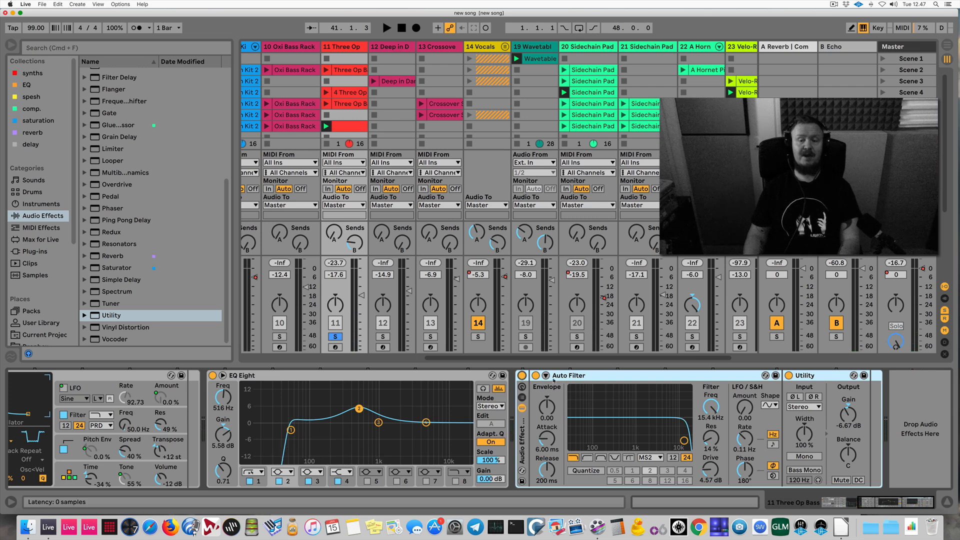
pyautogui.moveTo(714, 475); pyautogui.dragTo(714, 453)
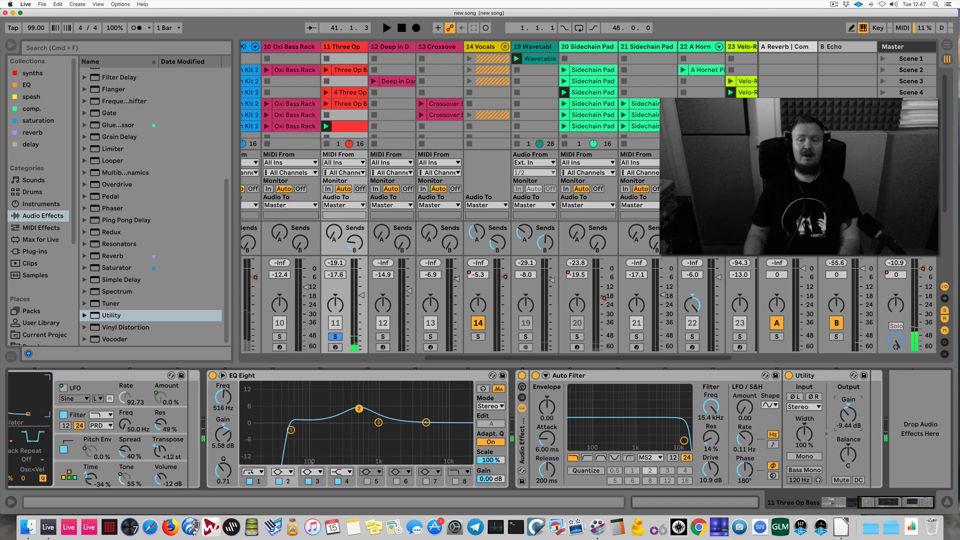
pyautogui.moveTo(847, 414); pyautogui.dragTo(848, 422)
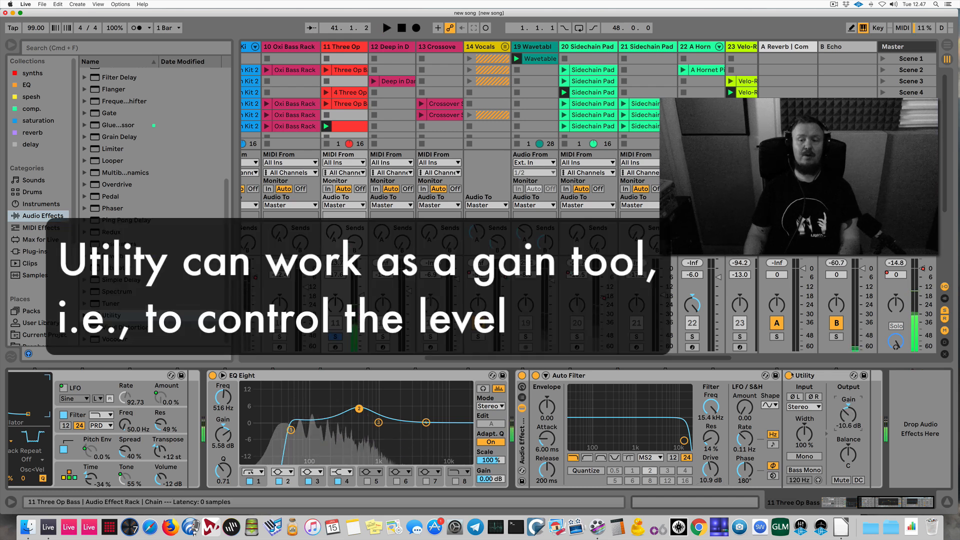
# Switch the Audio Effect Rack off and on during playback to compare the bass with and without it
pyautogui.click(522, 375)
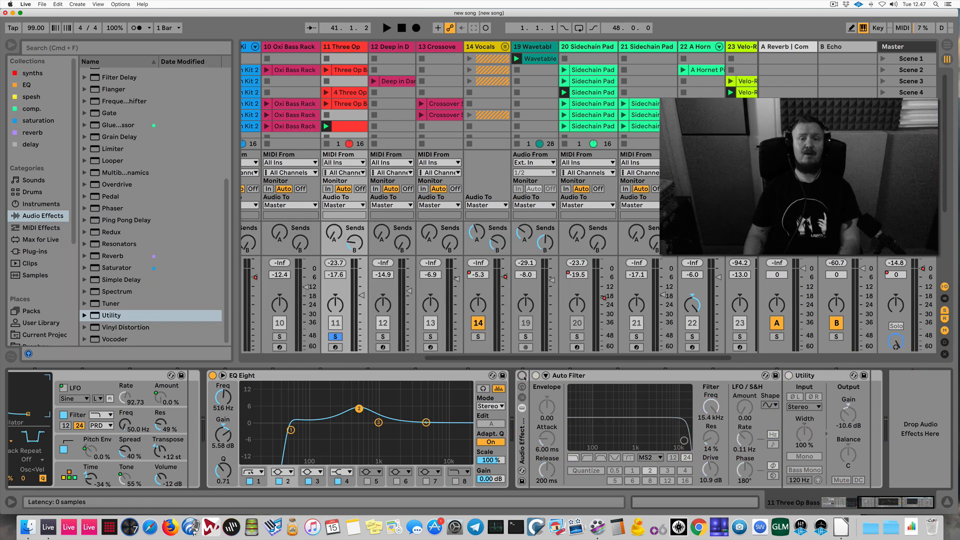
pyautogui.click(522, 376)
pyautogui.press('space')
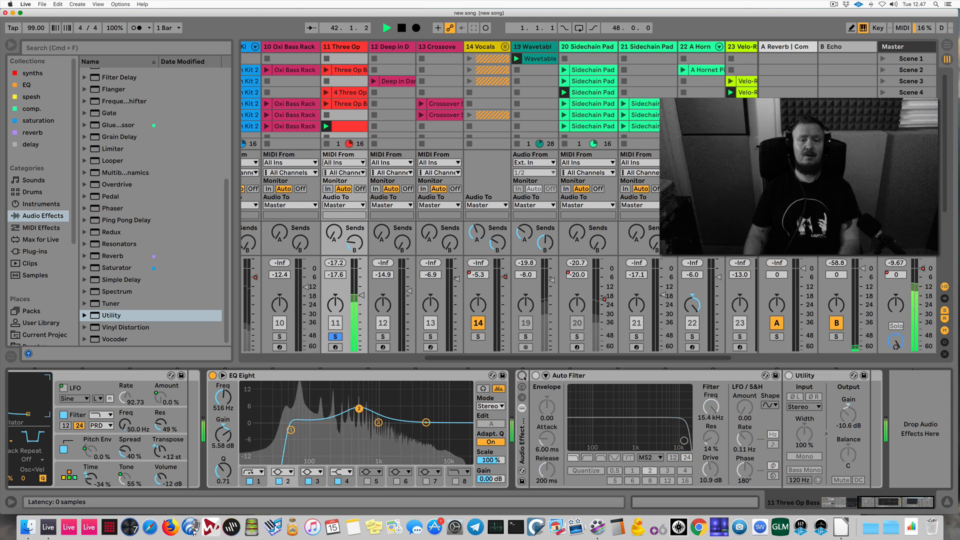
pyautogui.press('space')
# Delete the Audio Effect Rack from the Three Op Bass track
pyautogui.click(521, 433)
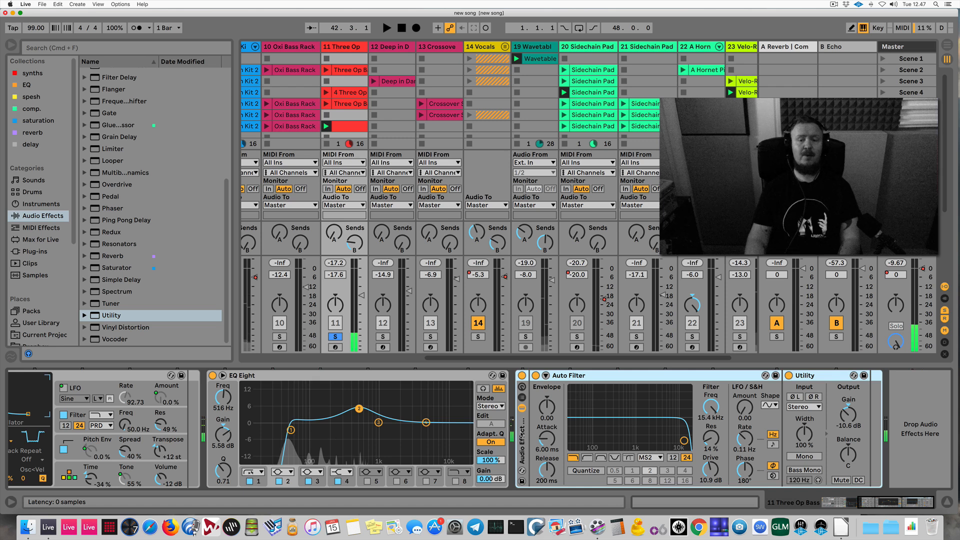
pyautogui.press('Delete')
pyautogui.scroll(5, 208, 150)
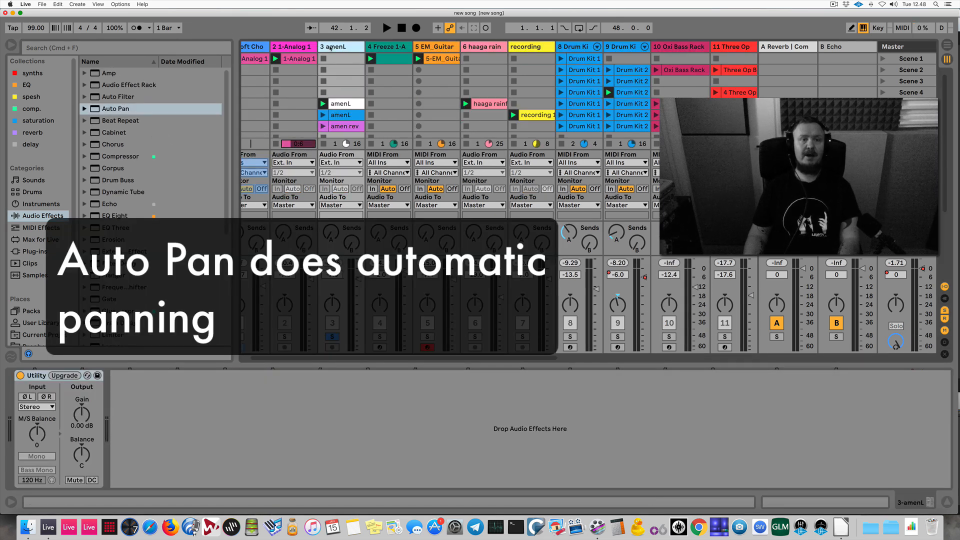
# Try Auto Pan on the playing amenL track with Amount at 49.2 % and Rate at 3.22 Hz, and delete the effect
pyautogui.press('space')
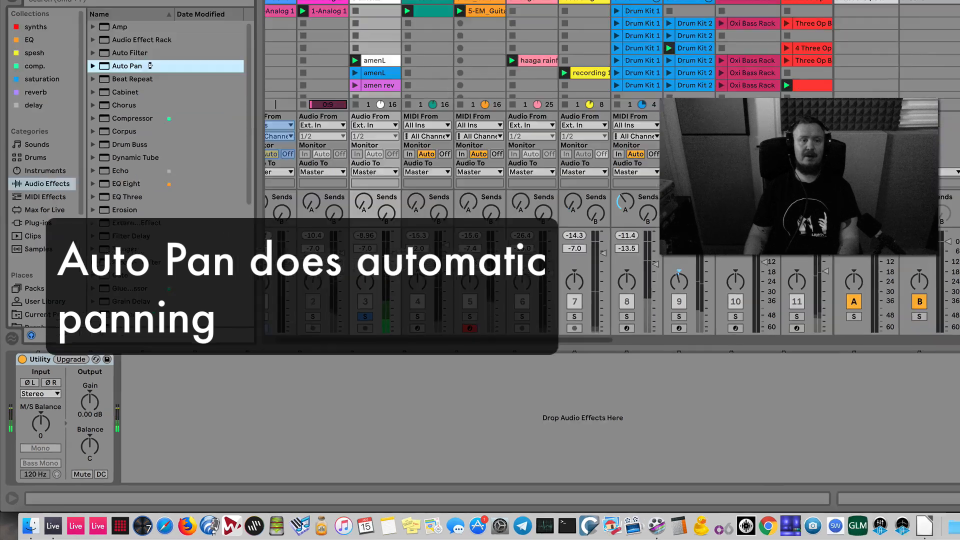
pyautogui.doubleClick(169, 112)
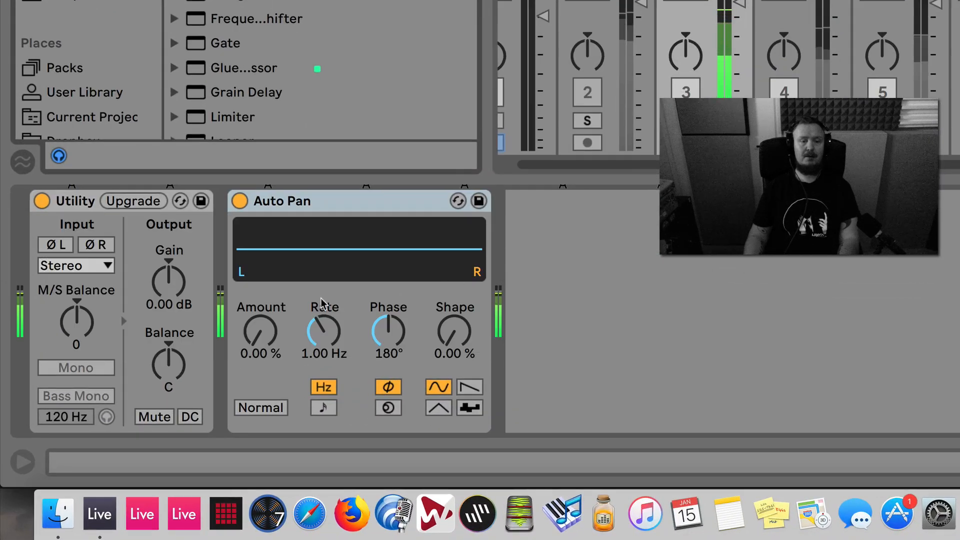
pyautogui.moveTo(261, 331); pyautogui.dragTo(326, 341)
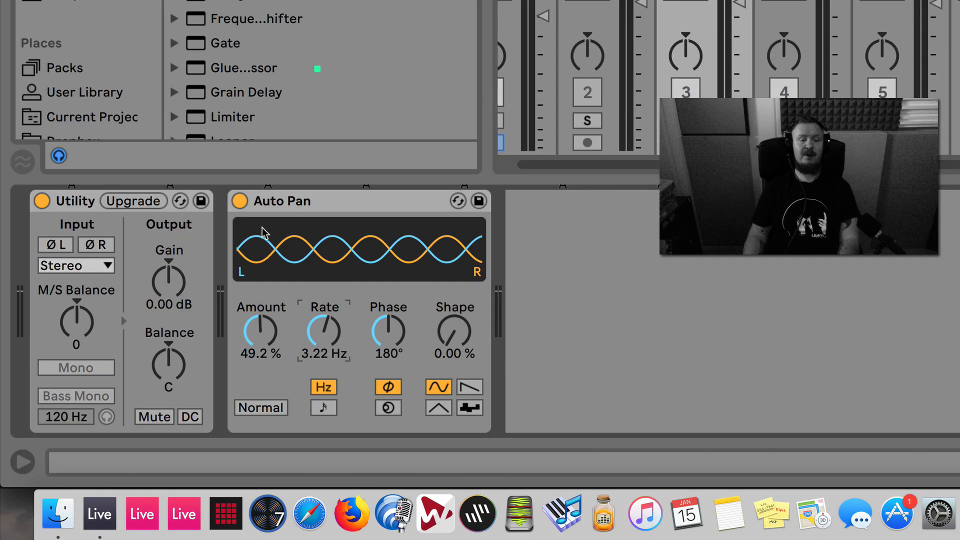
pyautogui.click(272, 208)
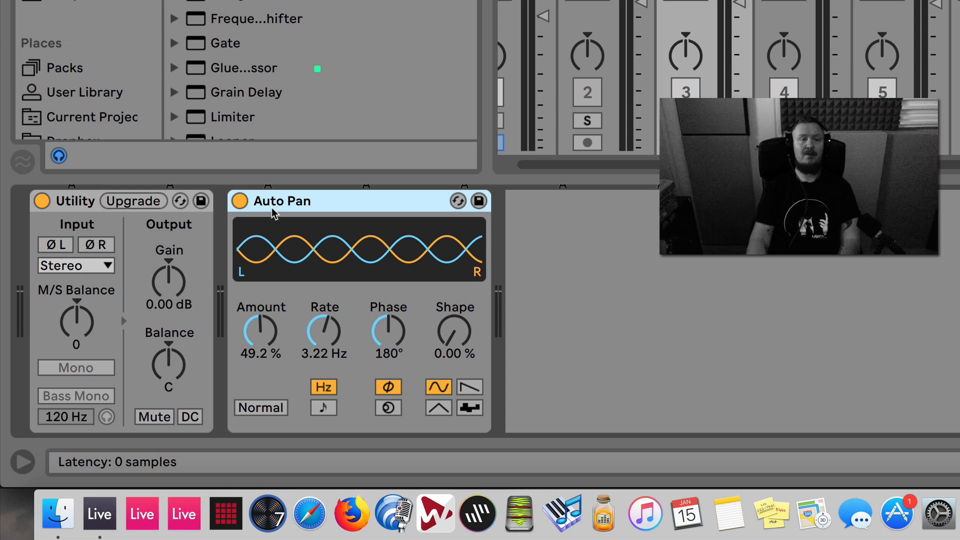
pyautogui.press('Delete')
# Add Beat Repeat to the amenL track, listen to it in playback, and delete the effect
pyautogui.doubleClick(240, 1)
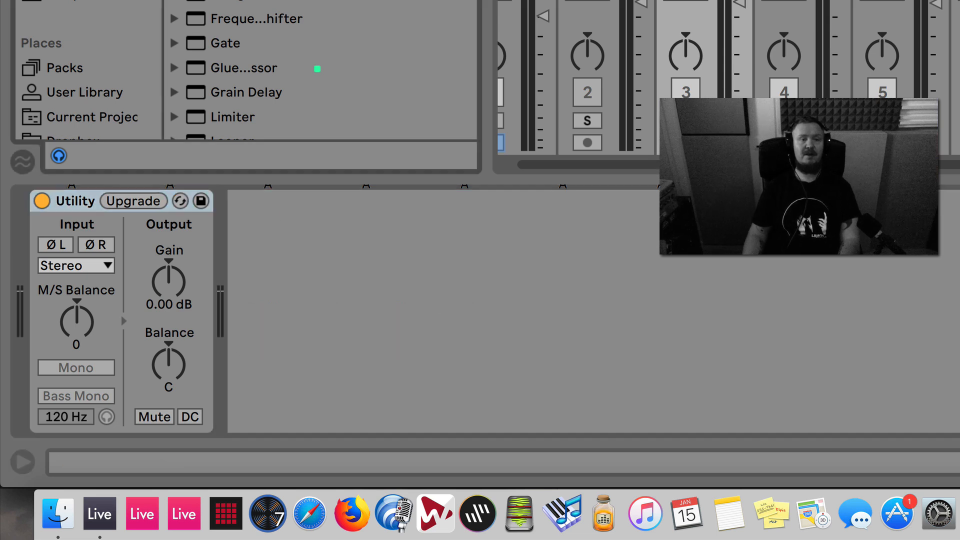
pyautogui.press('space')
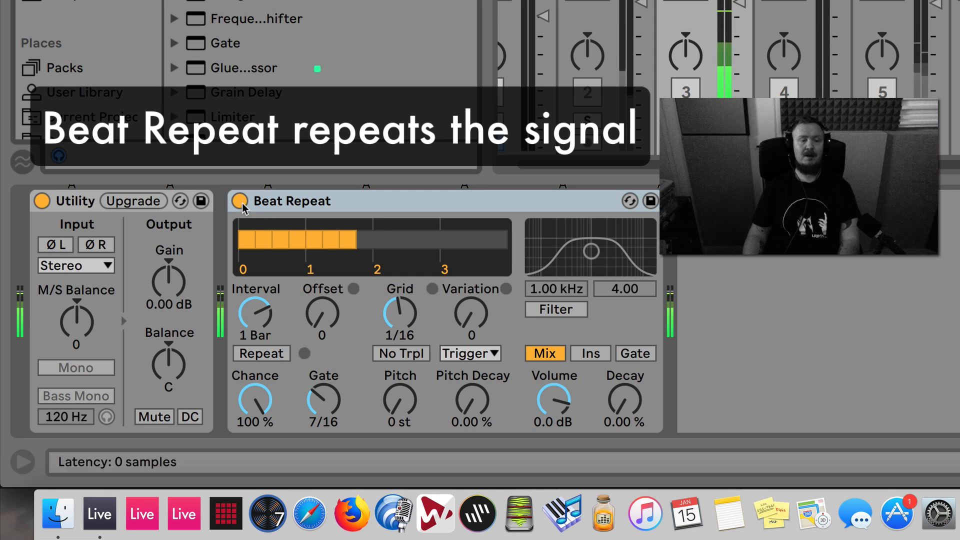
pyautogui.press('space')
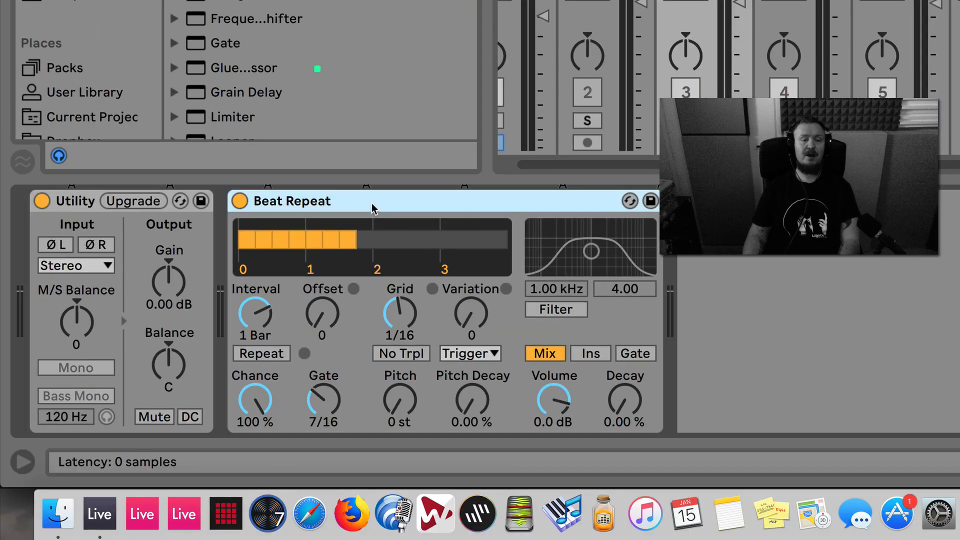
pyautogui.press('Delete')
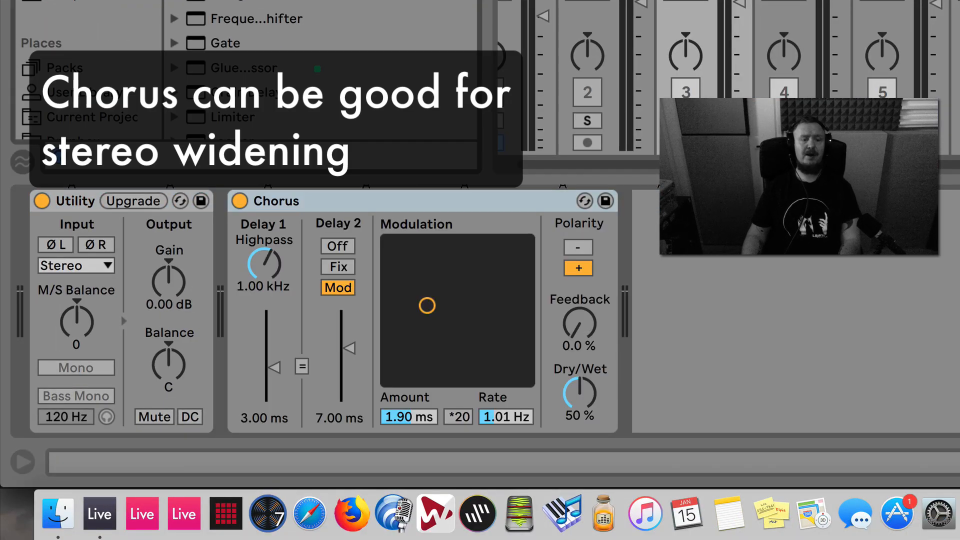
# Play the amenL track through Chorus and set the Chorus Dry/Wet to 28 %
pyautogui.press('space')
pyautogui.moveTo(580, 393)
pyautogui.mouseDown()
pyautogui.moveTo(580, 360)
pyautogui.moveTo(579, 398)
pyautogui.mouseUp()
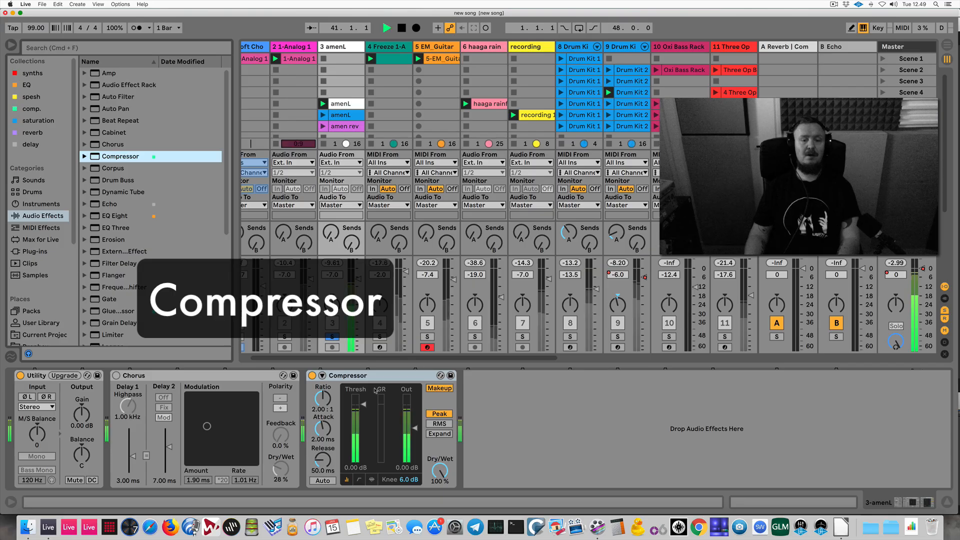
# Lower the Compressor's threshold to -2.81 dB on the amenL track during playback, and delete the Compressor
pyautogui.moveTo(364, 406)
pyautogui.mouseDown()
pyautogui.moveTo(364, 443)
pyautogui.moveTo(363, 409)
pyautogui.mouseUp()
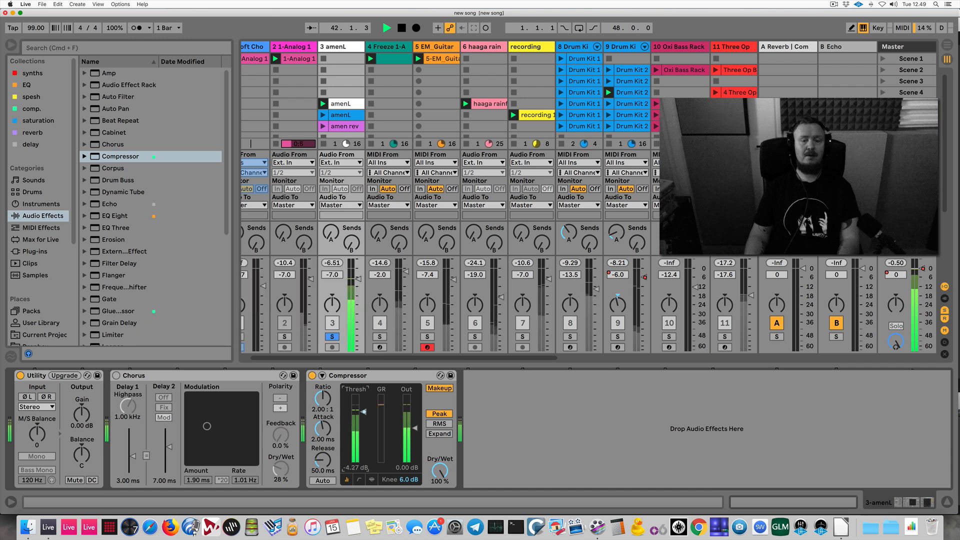
pyautogui.press('space')
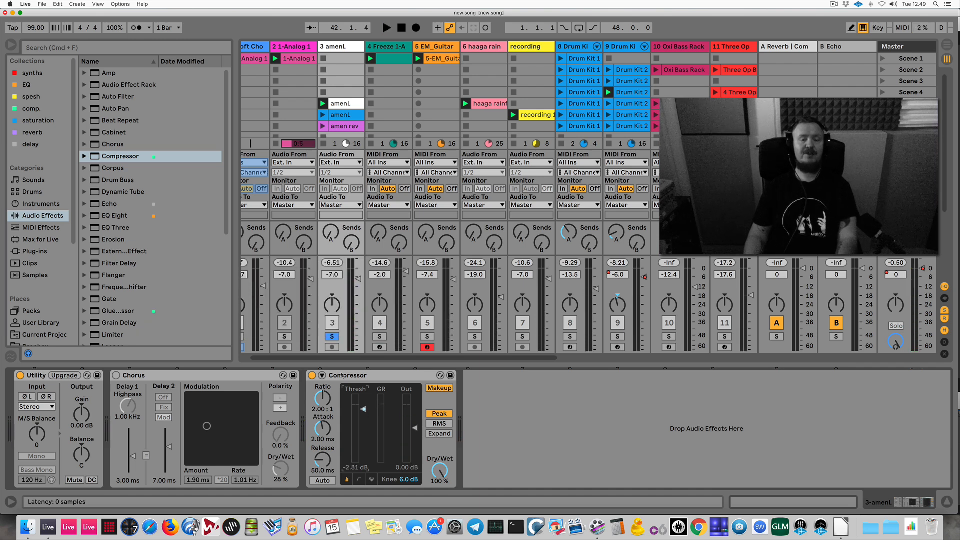
pyautogui.click(343, 376)
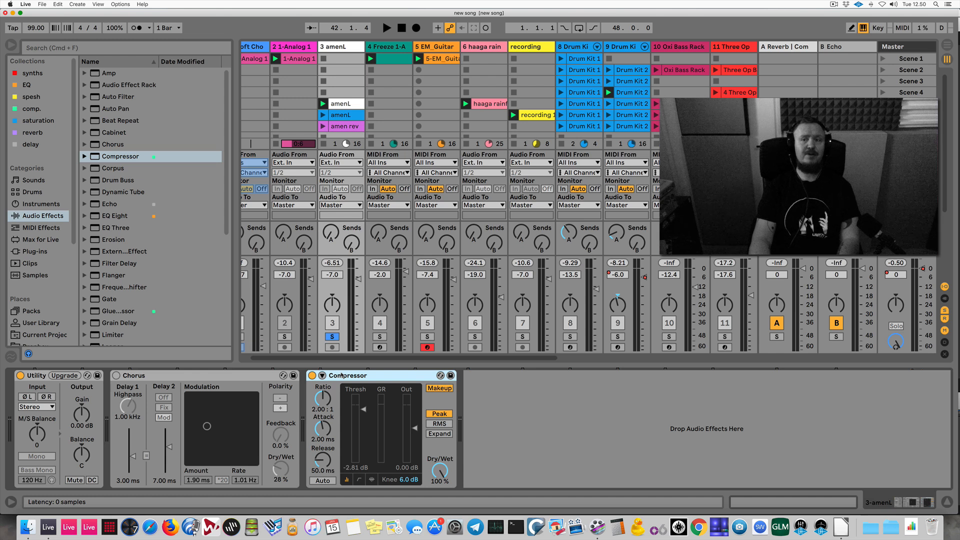
pyautogui.press('Delete')
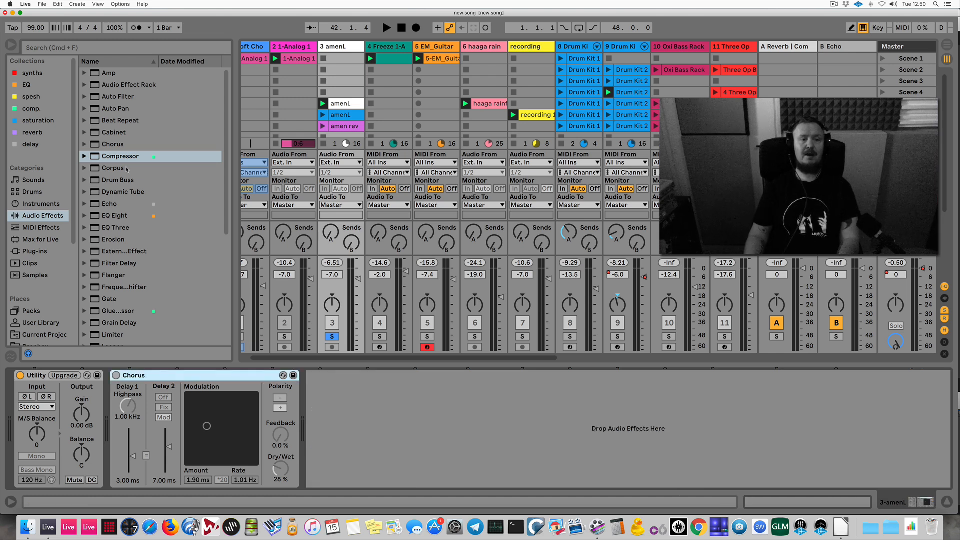
# Add Drum Buss to the amenL track and raise its Drive to 50 % for playback
pyautogui.click(120, 181)
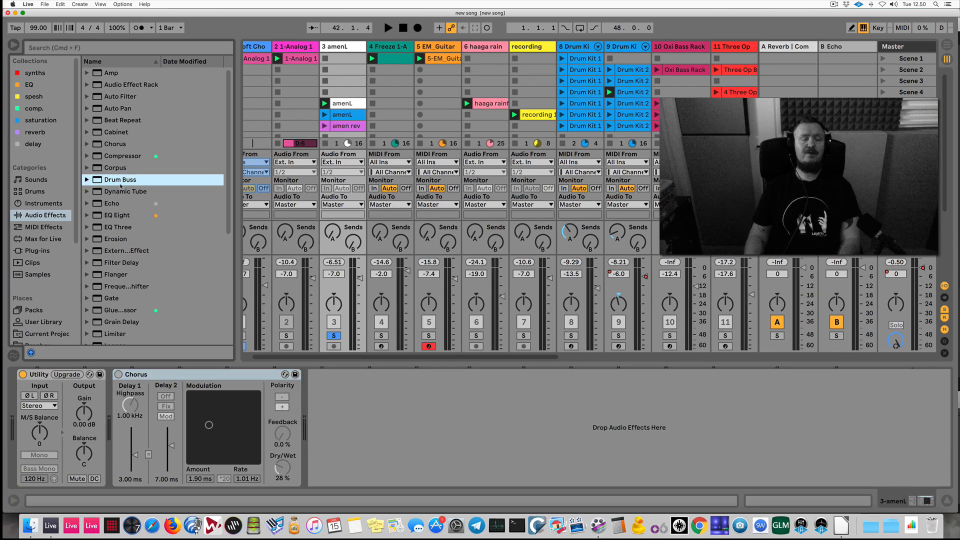
pyautogui.doubleClick(119, 180)
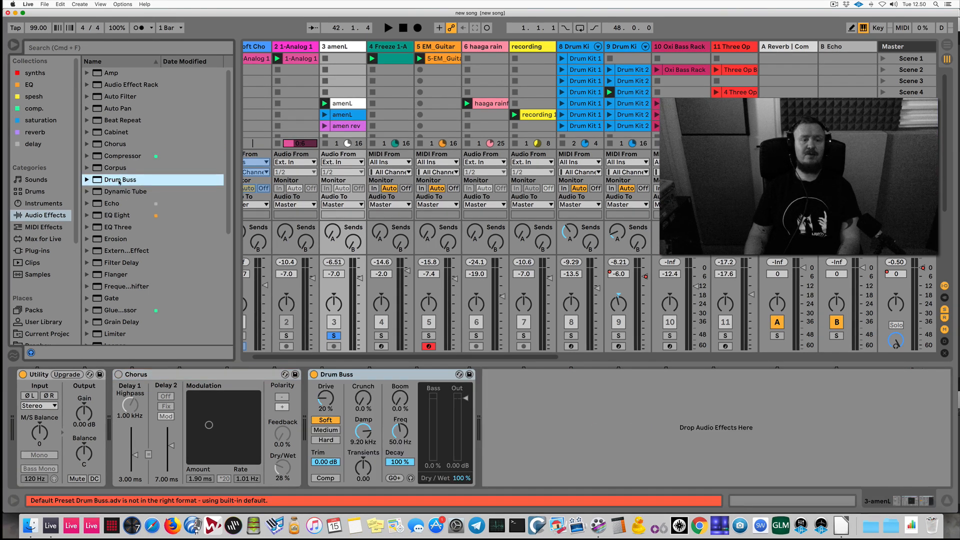
pyautogui.moveTo(261, 286)
pyautogui.mouseDown()
pyautogui.moveTo(261, 301)
pyautogui.moveTo(261, 250)
pyautogui.moveTo(266, 297)
pyautogui.mouseUp()
pyautogui.press('space')
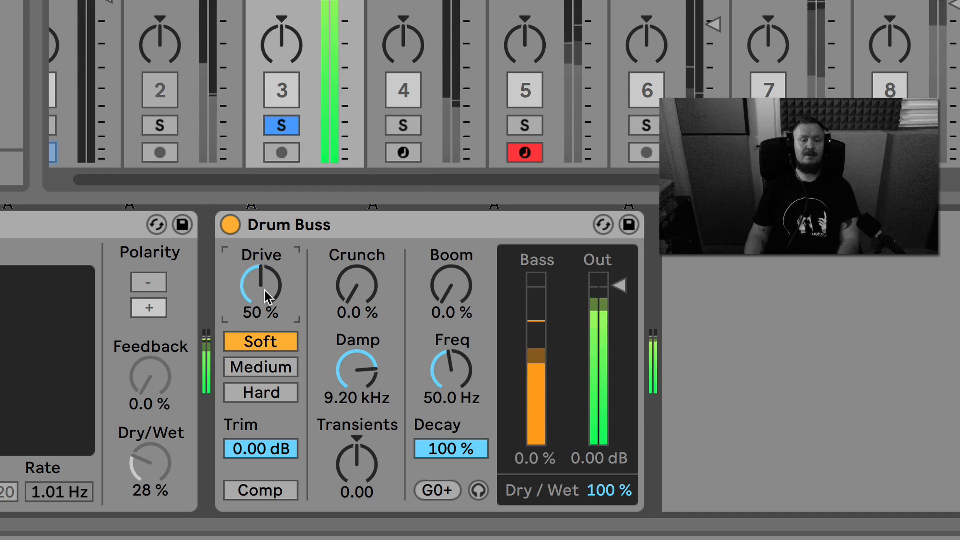
# Try Drum Buss Crunch at 43 % and bring both Drive and Crunch down to 0 %
pyautogui.moveTo(356, 280); pyautogui.dragTo(356, 245)
pyautogui.moveTo(265, 284); pyautogui.dragTo(265, 330)
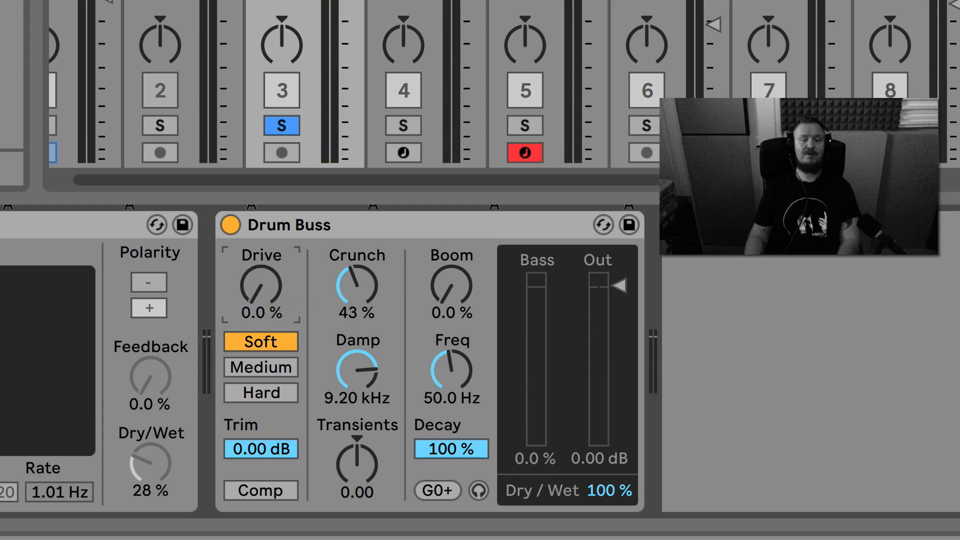
pyautogui.moveTo(356, 285); pyautogui.dragTo(383, 340)
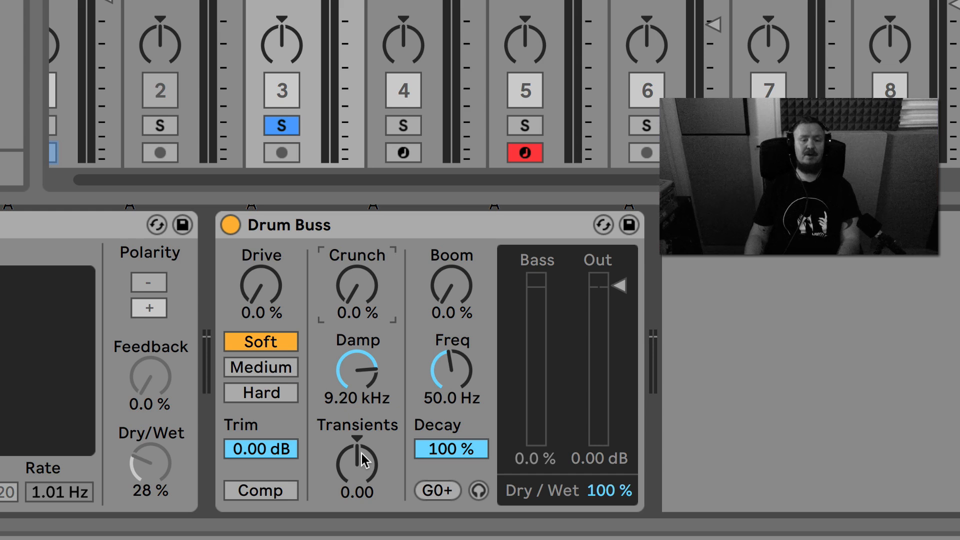
# Try Drum Buss Transients at -0.76 and at 0.92, and reset the control to 0.00
pyautogui.moveTo(364, 461); pyautogui.dragTo(364, 495)
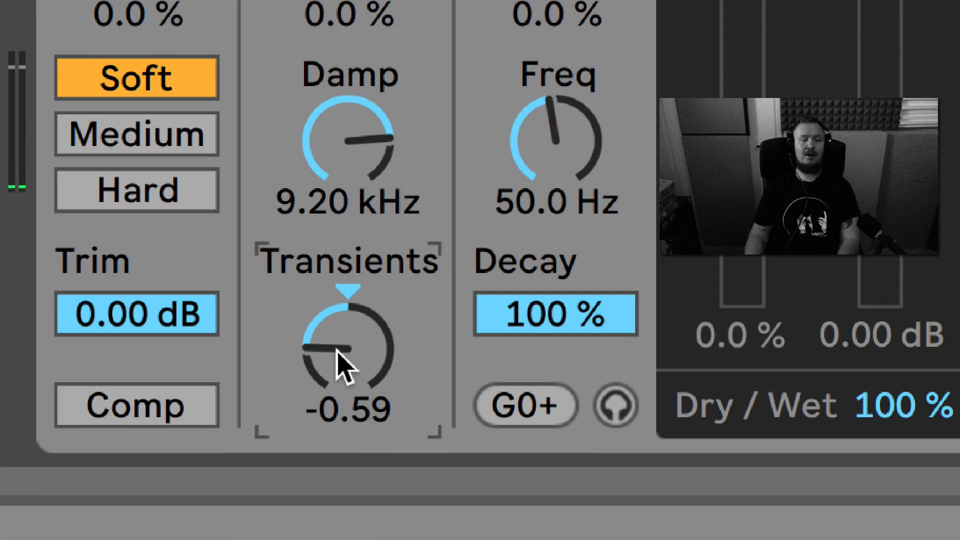
pyautogui.moveTo(338, 353); pyautogui.dragTo(338, 363)
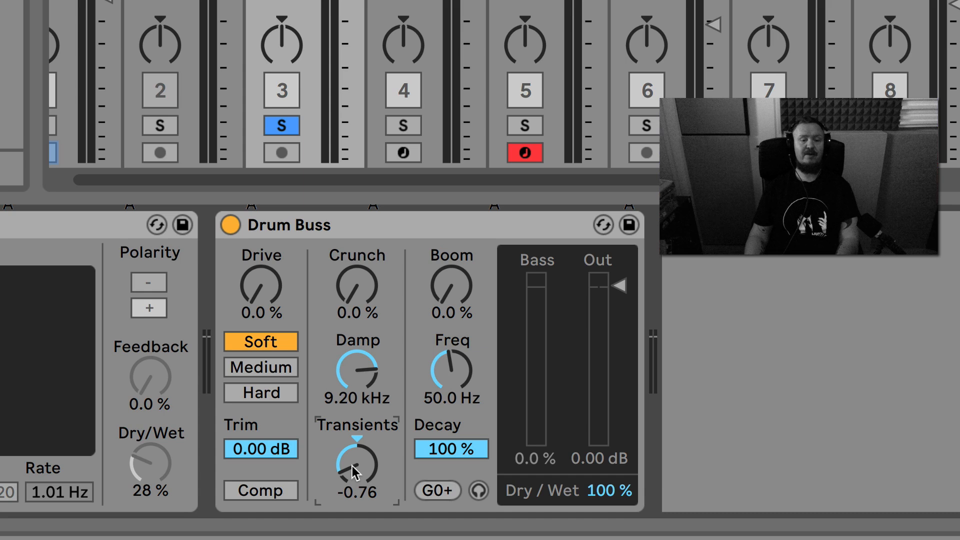
pyautogui.moveTo(352, 466); pyautogui.dragTo(352, 440)
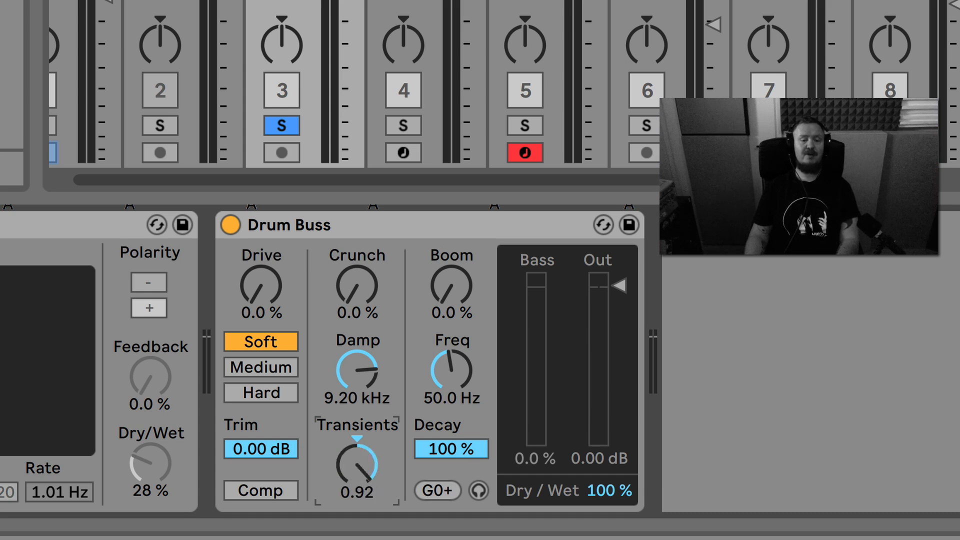
pyautogui.moveTo(357, 465)
pyautogui.mouseDown()
pyautogui.moveTo(357, 520)
pyautogui.moveTo(352, 465)
pyautogui.mouseUp()
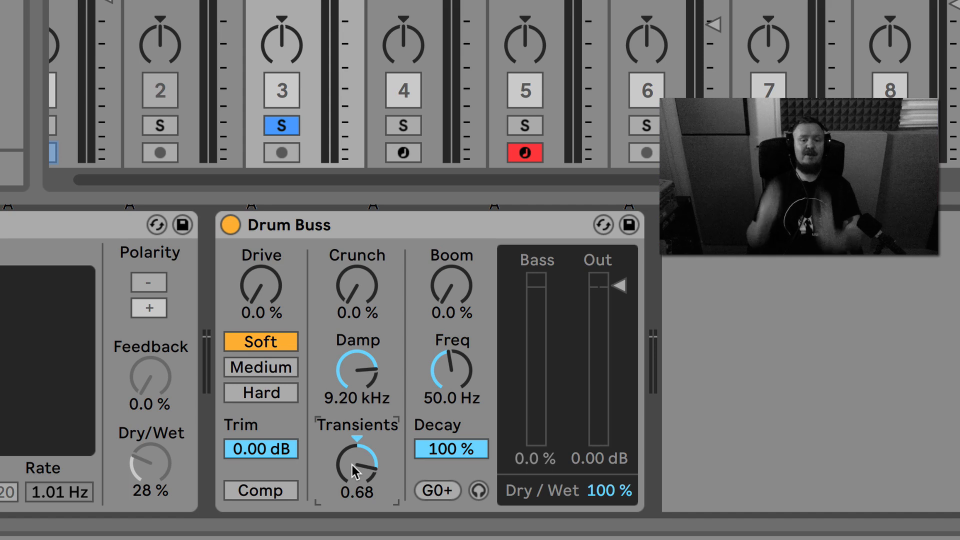
pyautogui.doubleClick(352, 465)
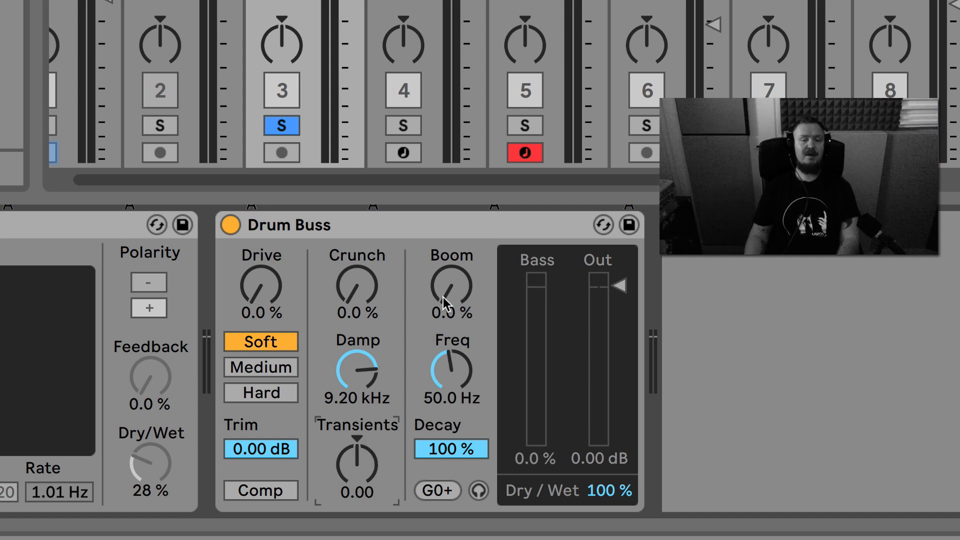
# Raise Drum Buss Boom to 79 % and set its Freq to 65.2 Hz during playback
pyautogui.moveTo(449, 356); pyautogui.dragTo(448, 377)
pyautogui.press('space')
pyautogui.moveTo(449, 286); pyautogui.dragTo(450, 155)
pyautogui.moveTo(443, 368); pyautogui.dragTo(451, 313)
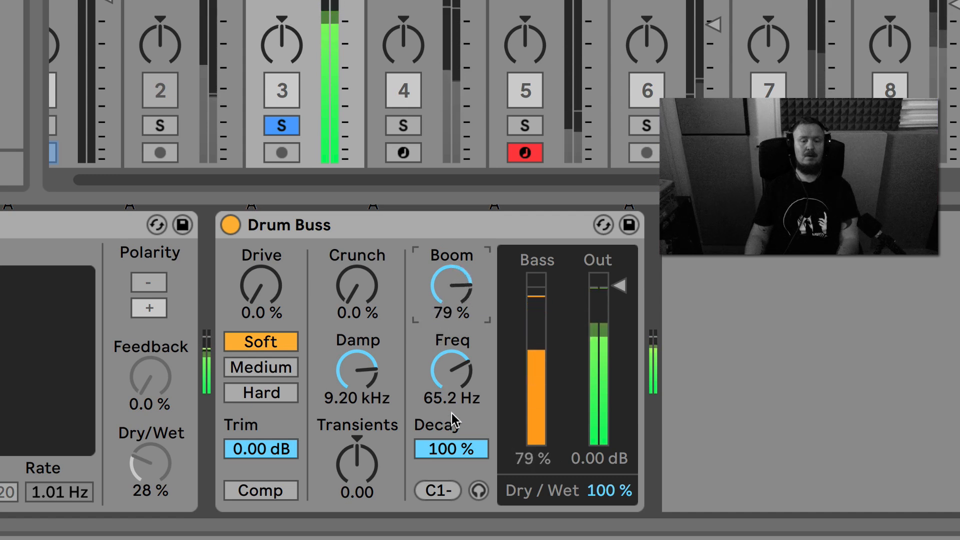
# Vary the Drum Buss Boom Decay during playback and settle it at 20 %
pyautogui.moveTo(451, 448); pyautogui.dragTo(452, 520)
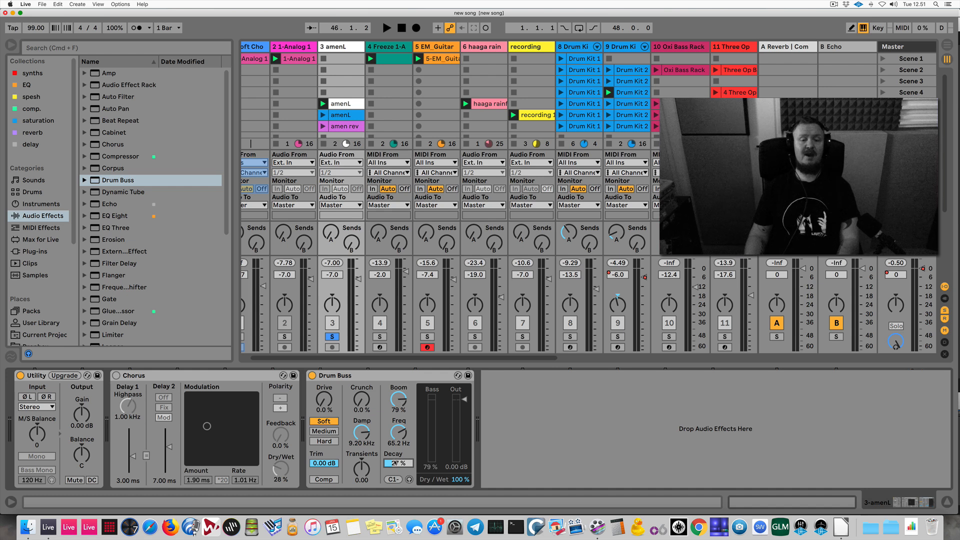
pyautogui.press('space')
pyautogui.moveTo(396, 463); pyautogui.dragTo(396, 415)
pyautogui.moveTo(396, 463); pyautogui.dragTo(396, 513)
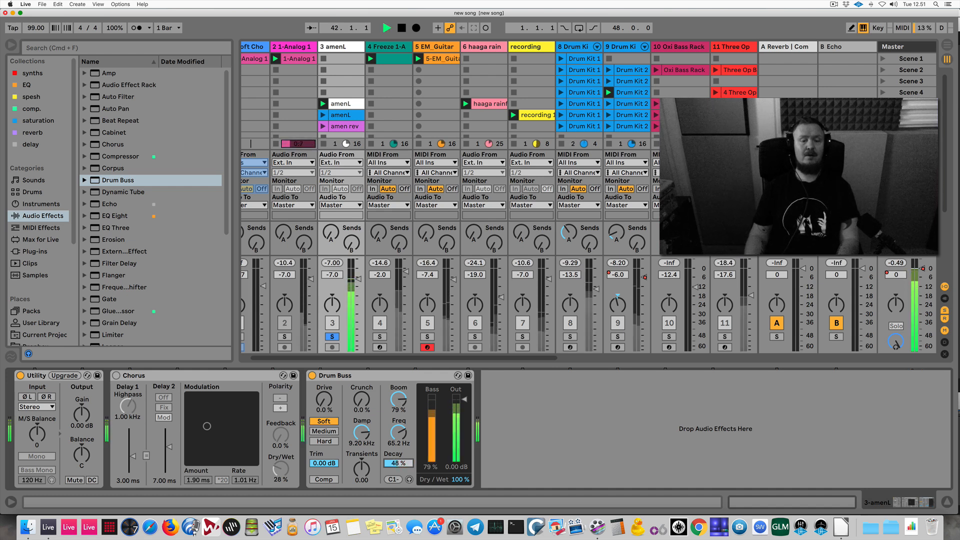
pyautogui.moveTo(396, 463); pyautogui.dragTo(395, 471)
pyautogui.press('space')
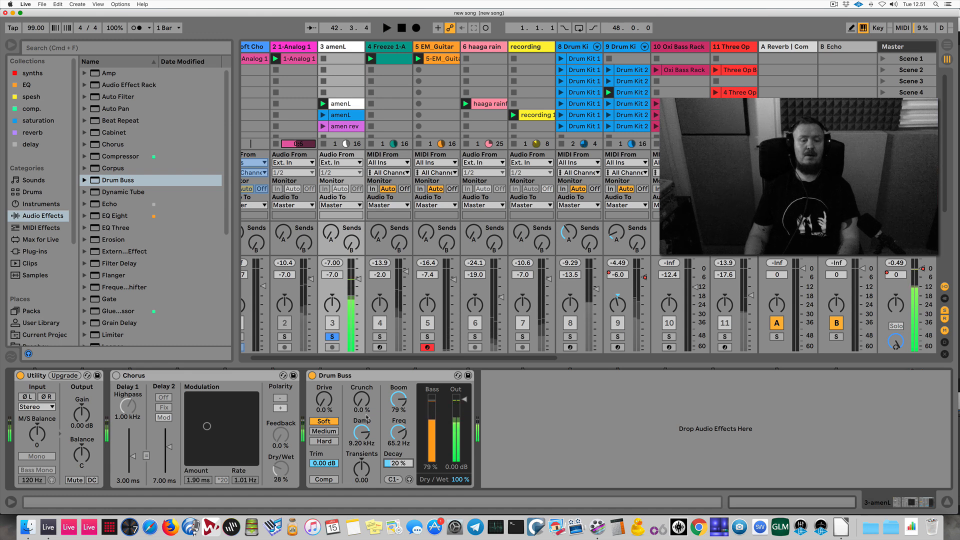
# Replace Drum Buss with Echo on the amenL track and compare playback with Echo off and on
pyautogui.click(346, 384)
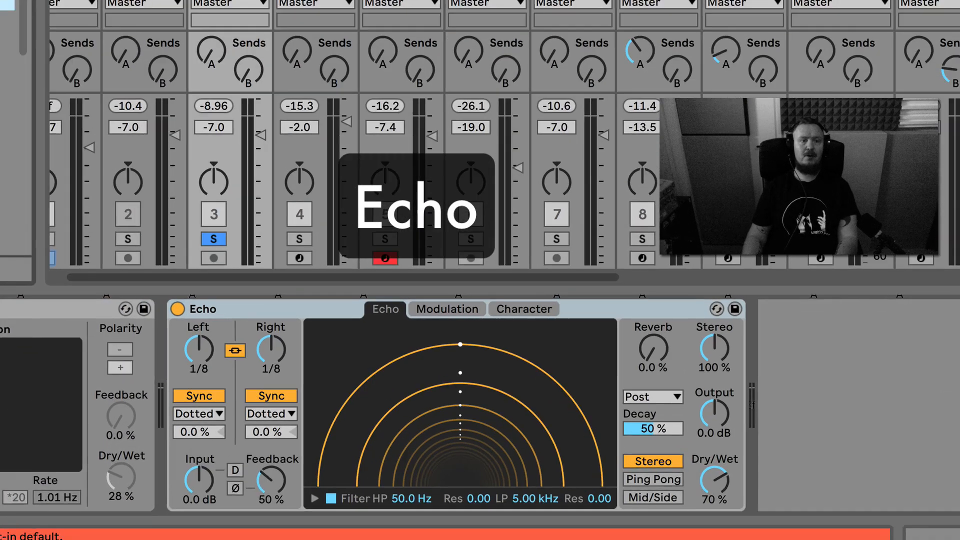
pyautogui.press('space')
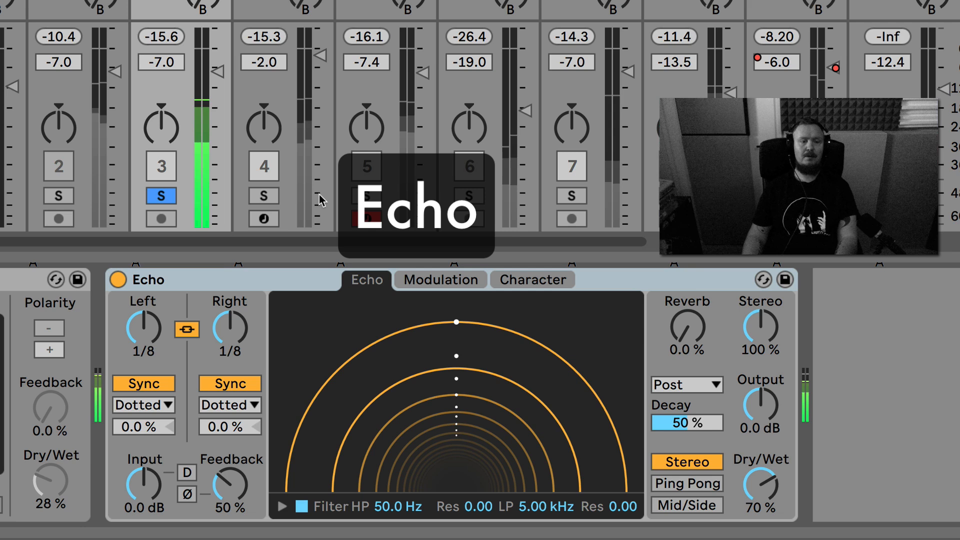
pyautogui.click(120, 280)
pyautogui.click(120, 280)
# Set Echo's Dry/Wet to 28 %, both linked delays to Triplet, the left time offset to 1.5 %, and Feedback to 58 %
pyautogui.moveTo(761, 485); pyautogui.dragTo(761, 507)
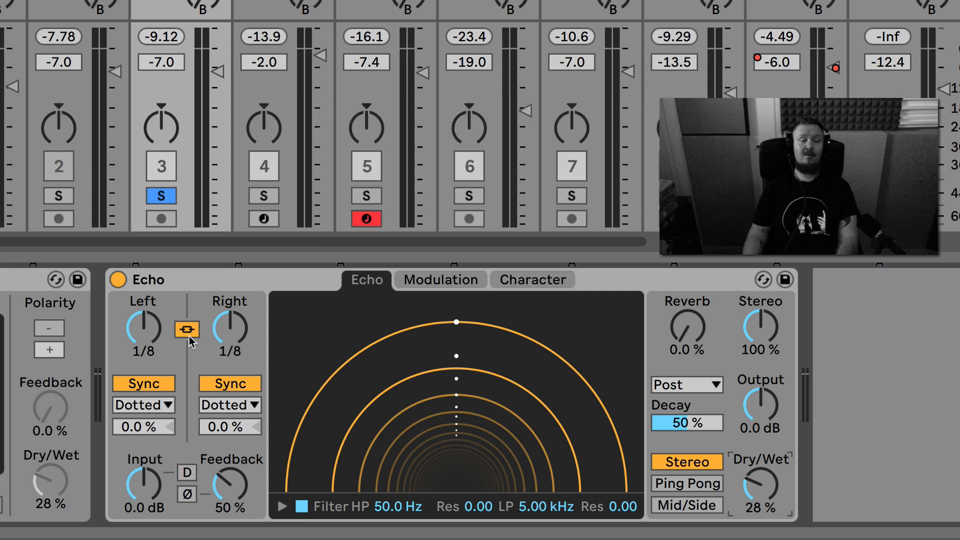
pyautogui.click(189, 335)
pyautogui.click(188, 334)
pyautogui.click(145, 405)
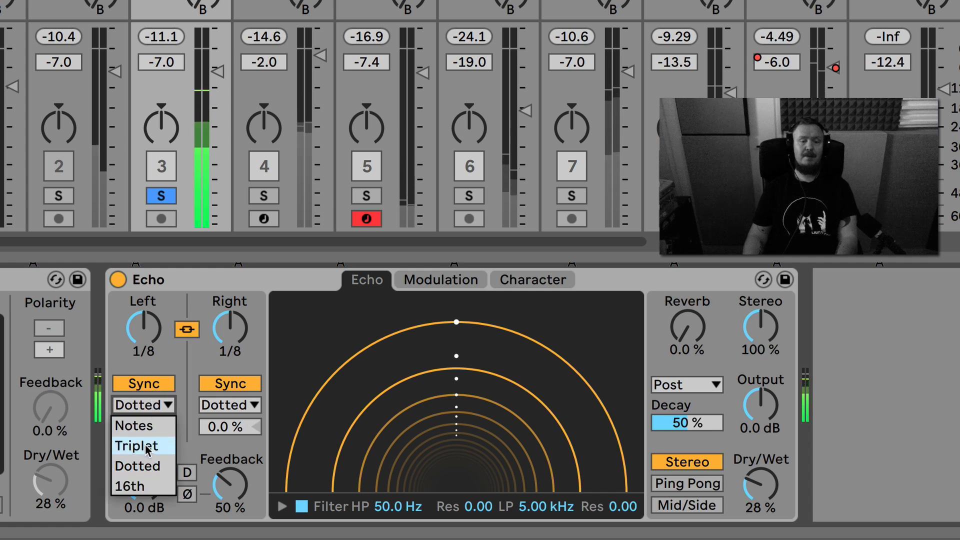
pyautogui.click(143, 445)
pyautogui.moveTo(142, 427); pyautogui.dragTo(142, 445)
pyautogui.moveTo(254, 485)
pyautogui.mouseDown()
pyautogui.moveTo(254, 445)
pyautogui.moveTo(254, 469)
pyautogui.mouseUp()
# Enable Noise in Echo's Character settings and set its Amount and Morph to 100 %
pyautogui.click(523, 284)
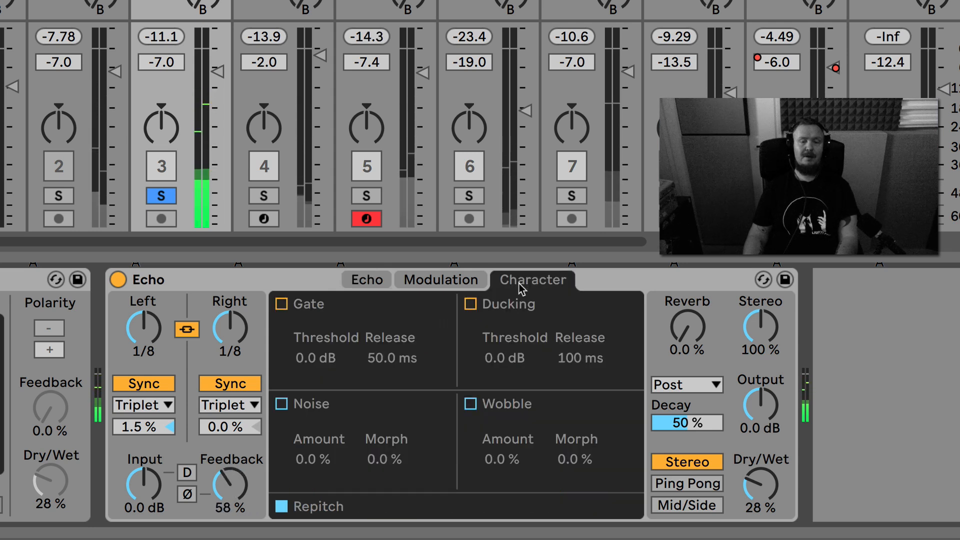
pyautogui.click(282, 404)
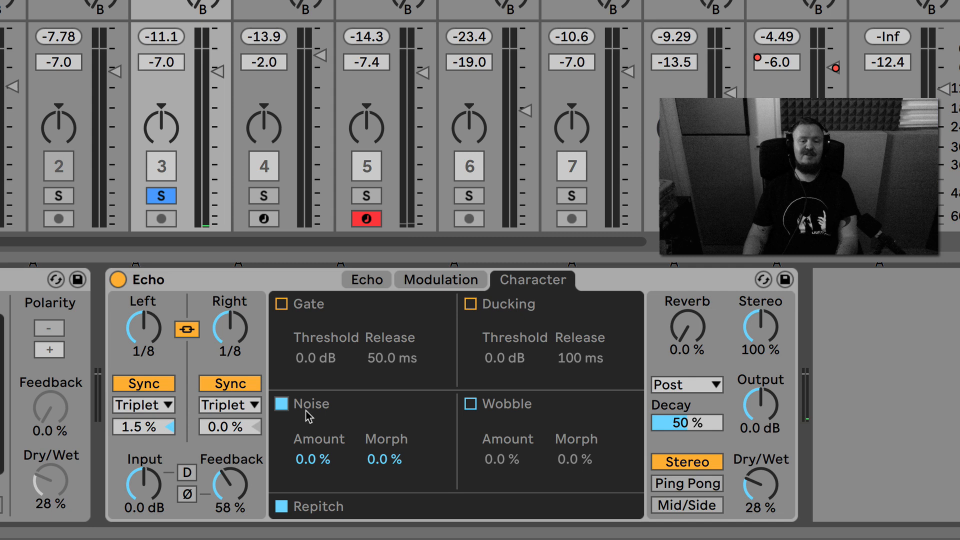
pyautogui.moveTo(313, 459); pyautogui.dragTo(312, 463)
pyautogui.moveTo(382, 458); pyautogui.dragTo(382, 378)
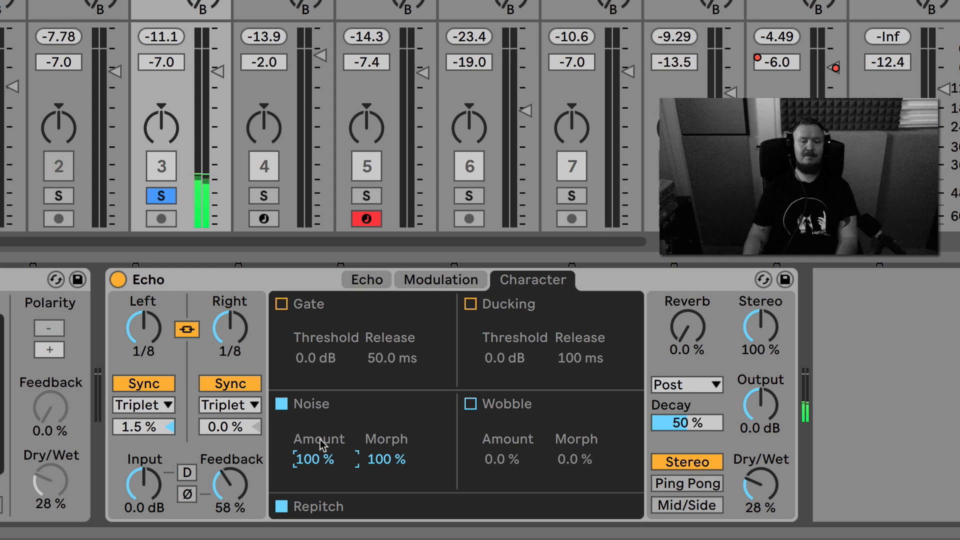
# Remove Echo from the amenL track and load EQ Eight on the 1-Analog 1 track
pyautogui.click(190, 283)
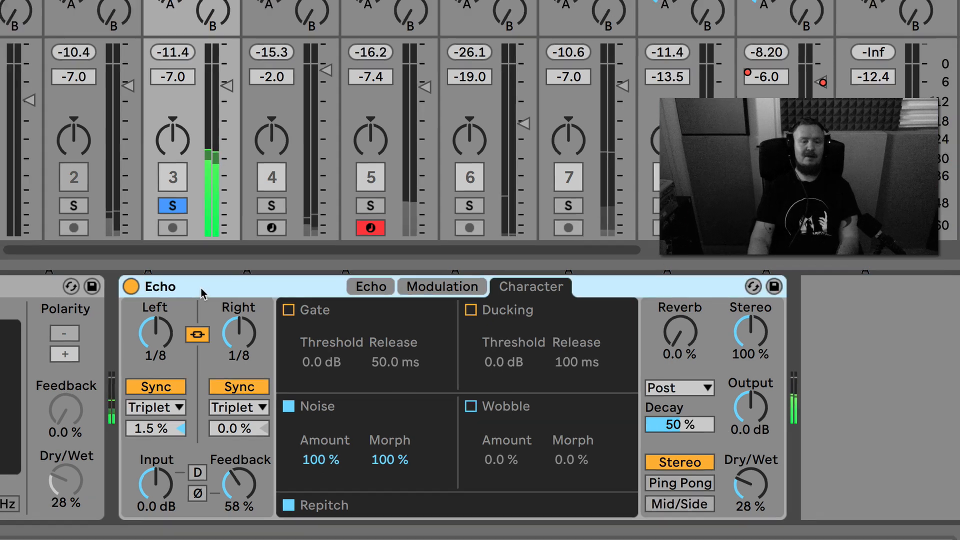
pyautogui.press('Delete')
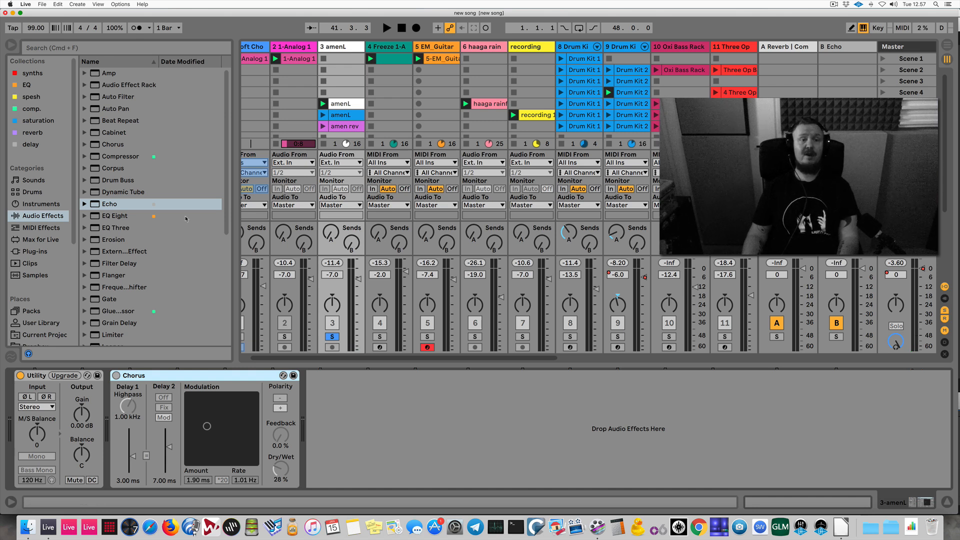
pyautogui.click(115, 216)
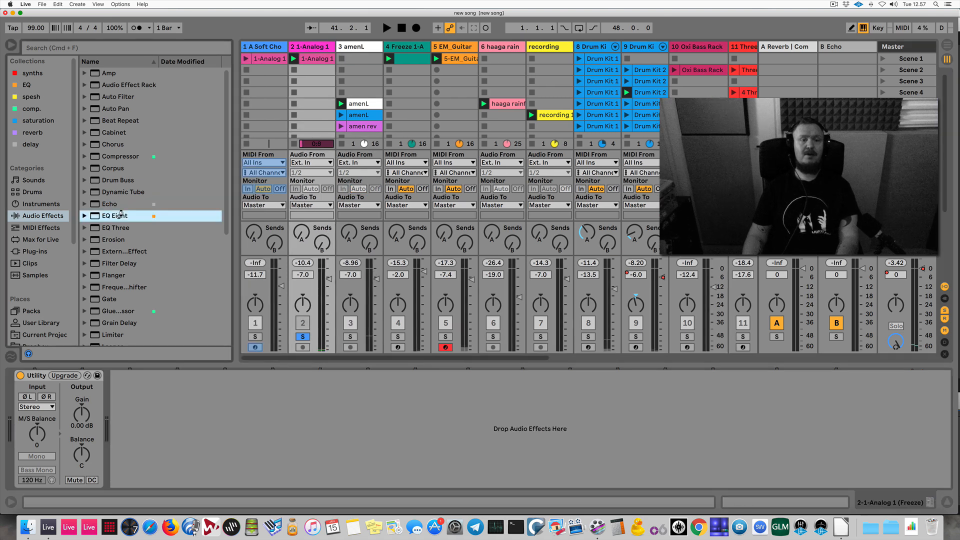
pyautogui.moveTo(115, 216); pyautogui.dragTo(325, 376)
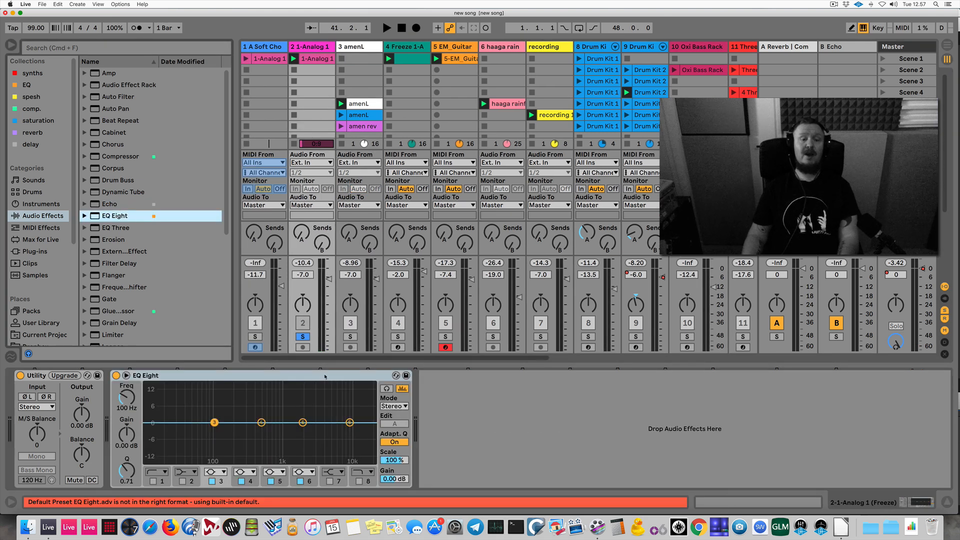
# Open EQ Eight's expanded display, boost band 4 by 8.96 dB at 3.35 kHz, and audition it briefly
pyautogui.click(126, 375)
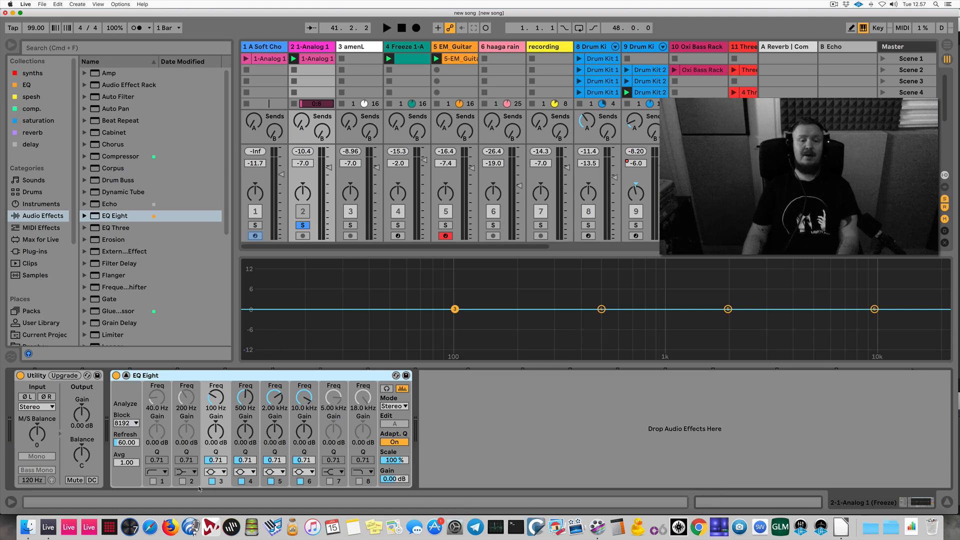
pyautogui.moveTo(603, 310); pyautogui.dragTo(775, 282)
pyautogui.press('space')
pyautogui.press('space')
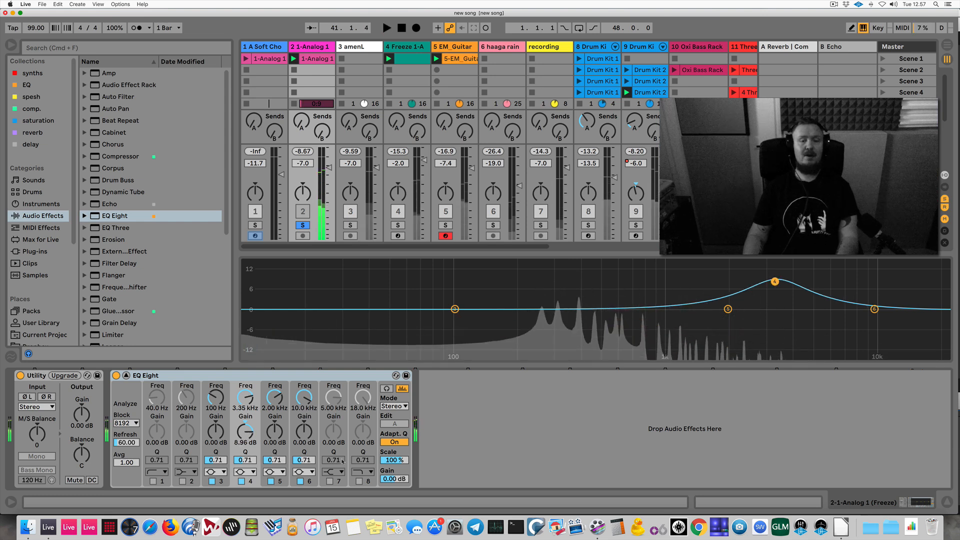
# Enable low-shelf band 2 at 161 Hz with 5.94 dB and high-shelf band 7 with 3.57 dB gain, and disable band 4
pyautogui.click(182, 482)
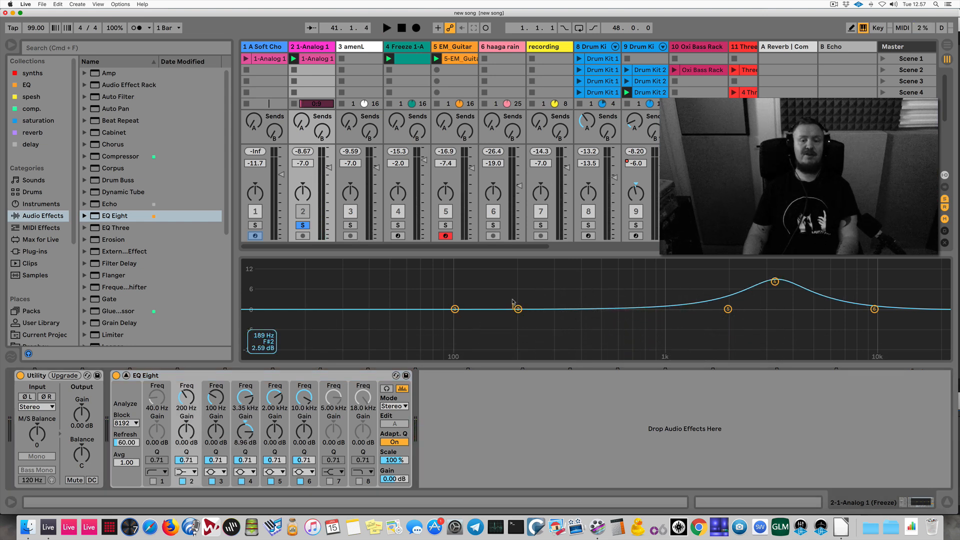
pyautogui.moveTo(519, 309); pyautogui.dragTo(498, 291)
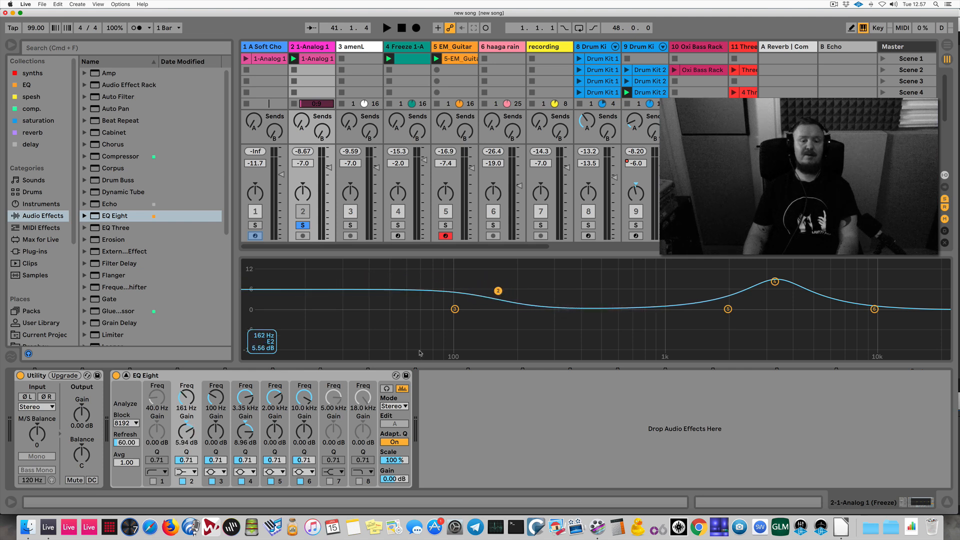
pyautogui.click(329, 481)
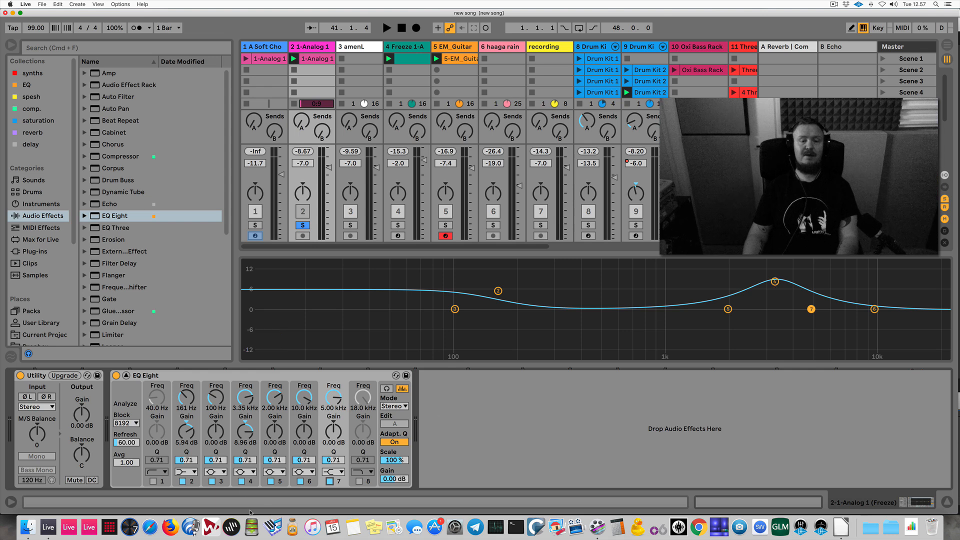
pyautogui.click(243, 481)
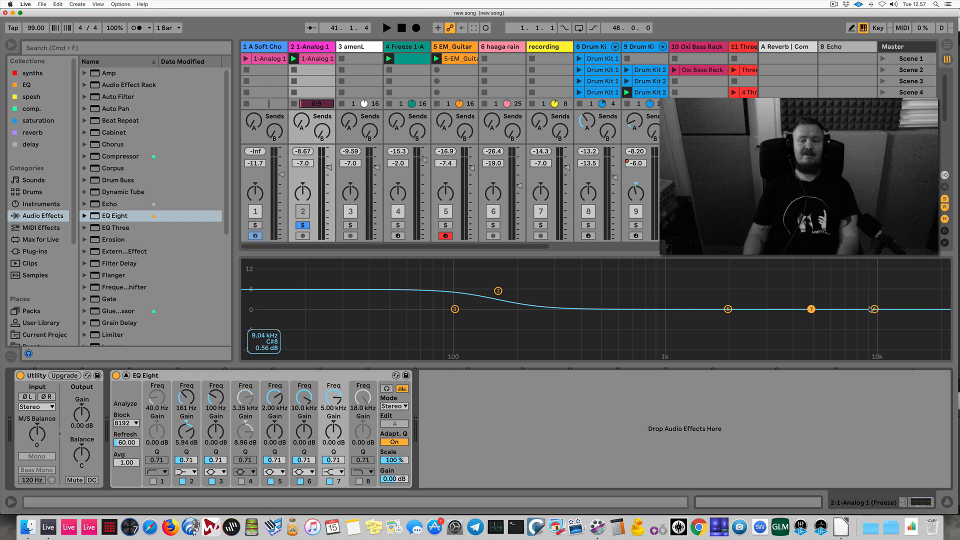
pyautogui.moveTo(340, 431)
pyautogui.mouseDown()
pyautogui.moveTo(339, 422)
pyautogui.moveTo(340, 431)
pyautogui.mouseUp()
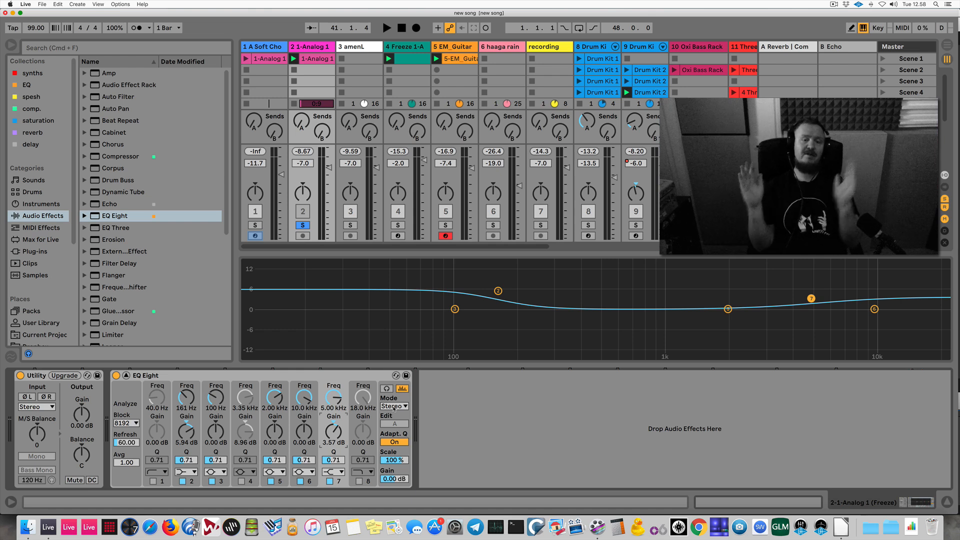
# Switch EQ Eight to M/S mode and turn off all active bands of the mid signal
pyautogui.click(393, 407)
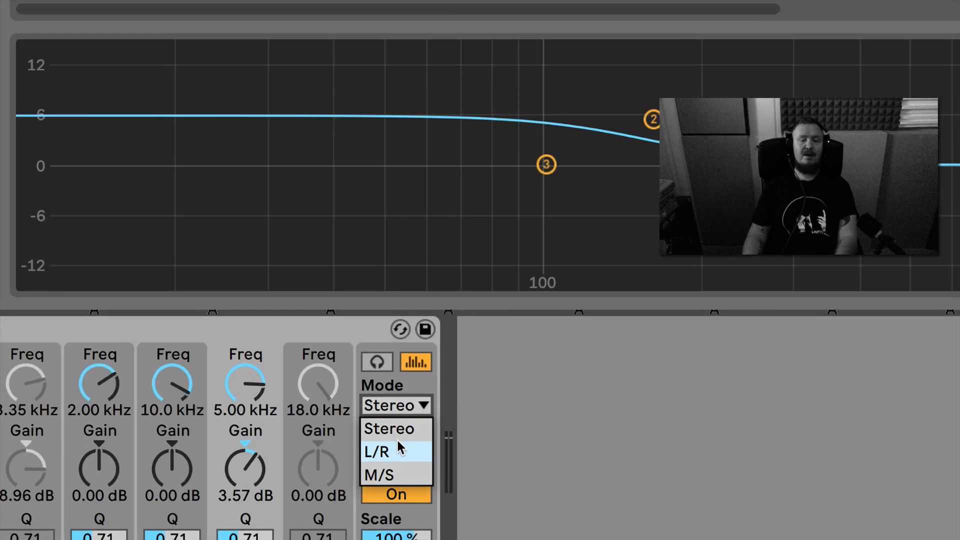
pyautogui.click(400, 476)
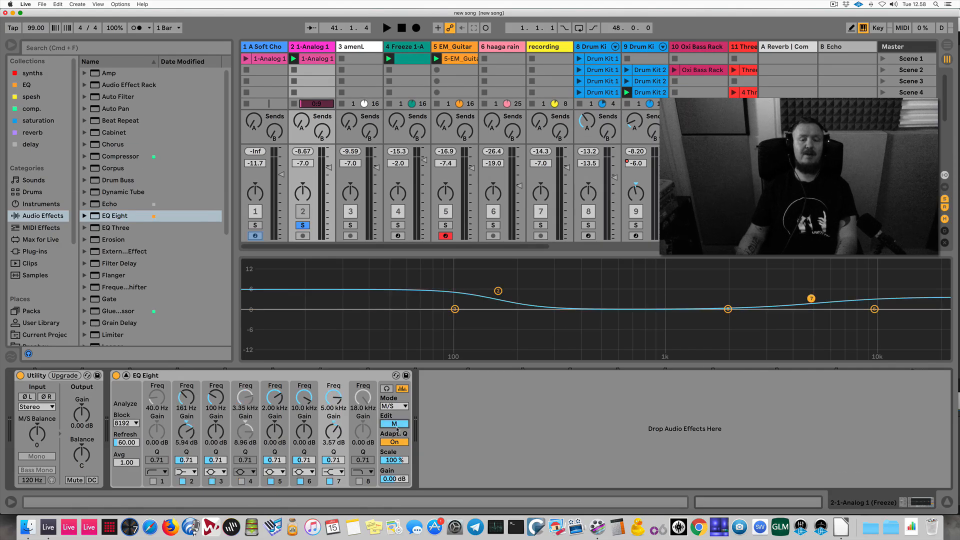
pyautogui.click(212, 482)
pyautogui.click(179, 482)
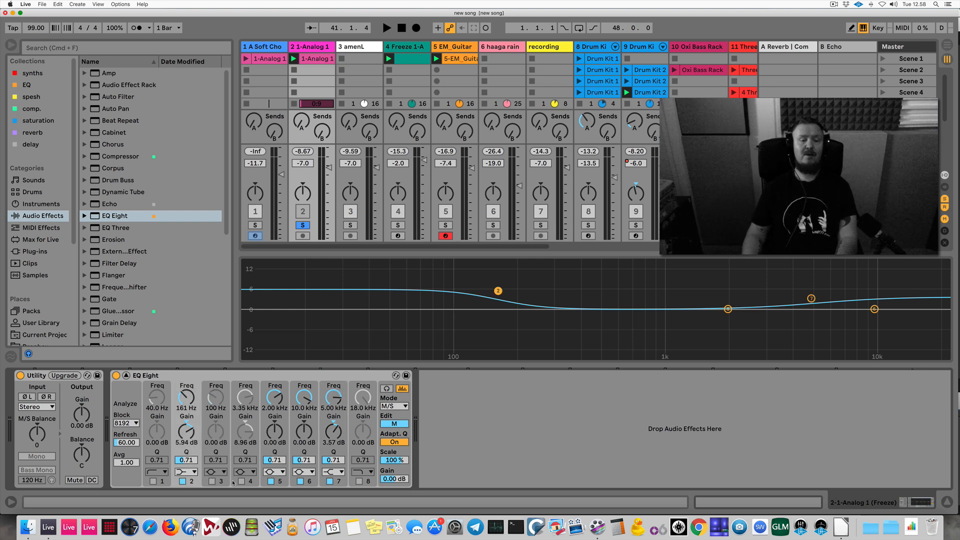
pyautogui.click(182, 482)
pyautogui.click(270, 481)
pyautogui.click(300, 482)
pyautogui.click(330, 481)
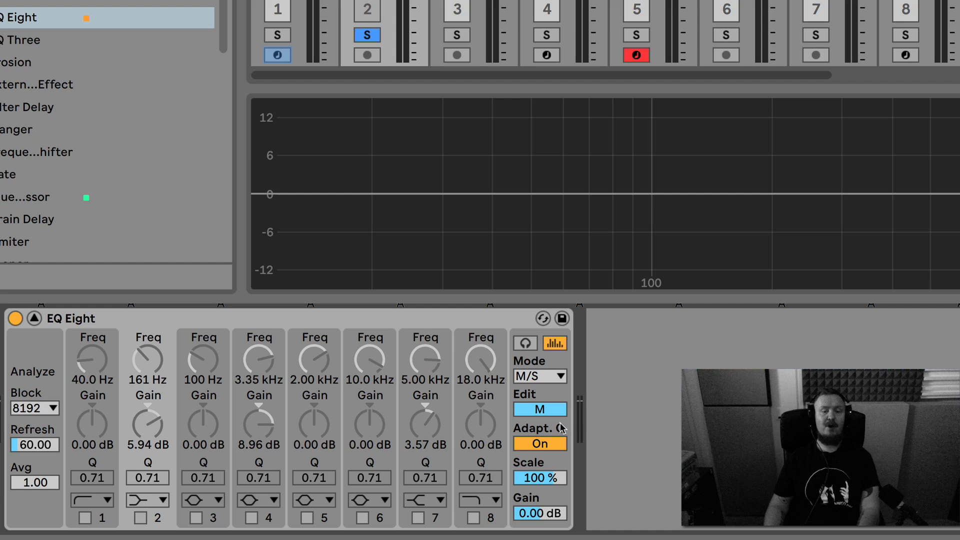
# On the side signal, set band 6 to 469 Hz with 3.72 dB and enable band 7 at 417 Hz with -11.0 dB
pyautogui.click(541, 411)
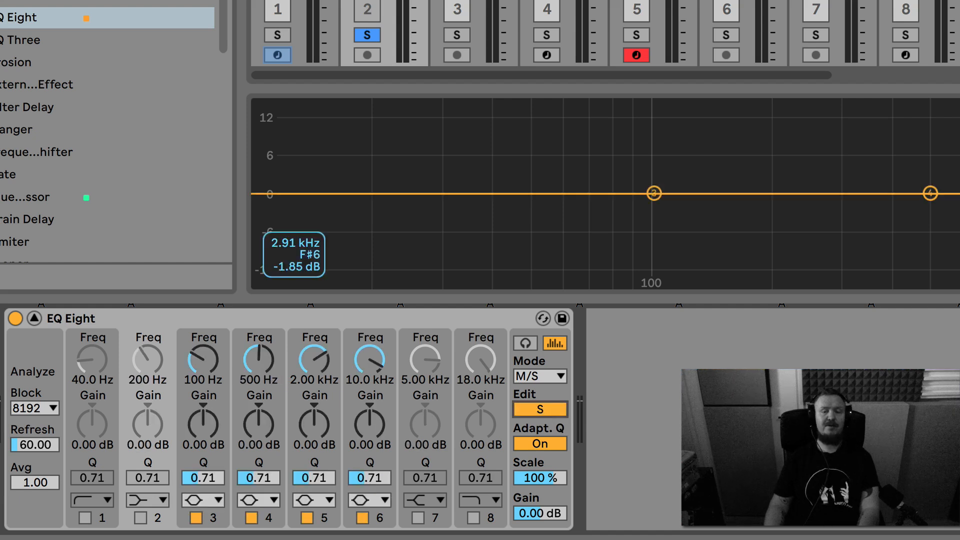
pyautogui.moveTo(959, 193); pyautogui.dragTo(919, 170)
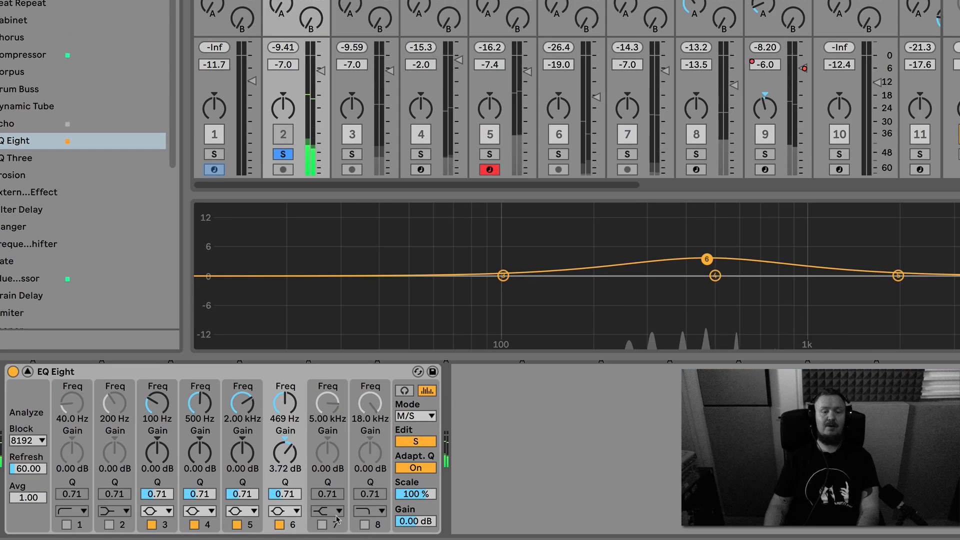
pyautogui.click(322, 525)
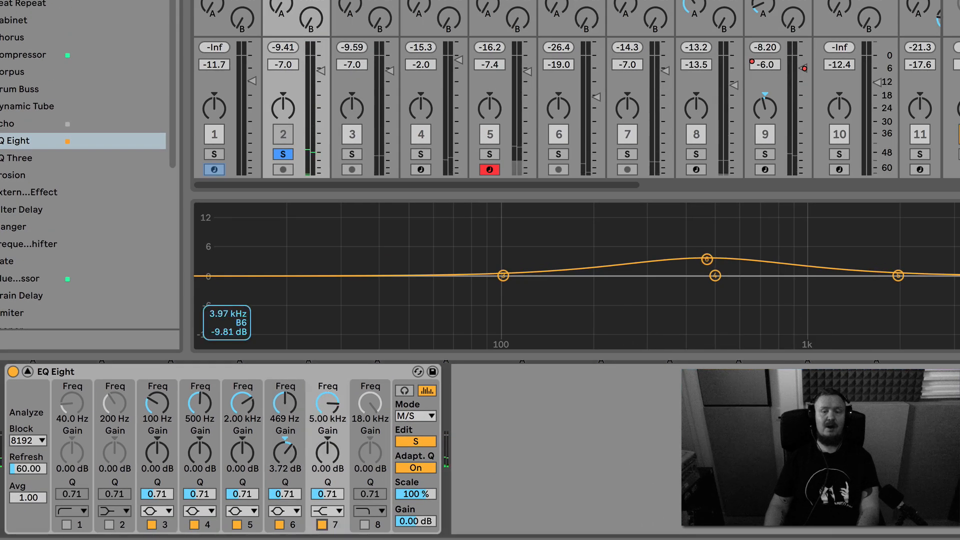
pyautogui.moveTo(957, 278); pyautogui.dragTo(692, 326)
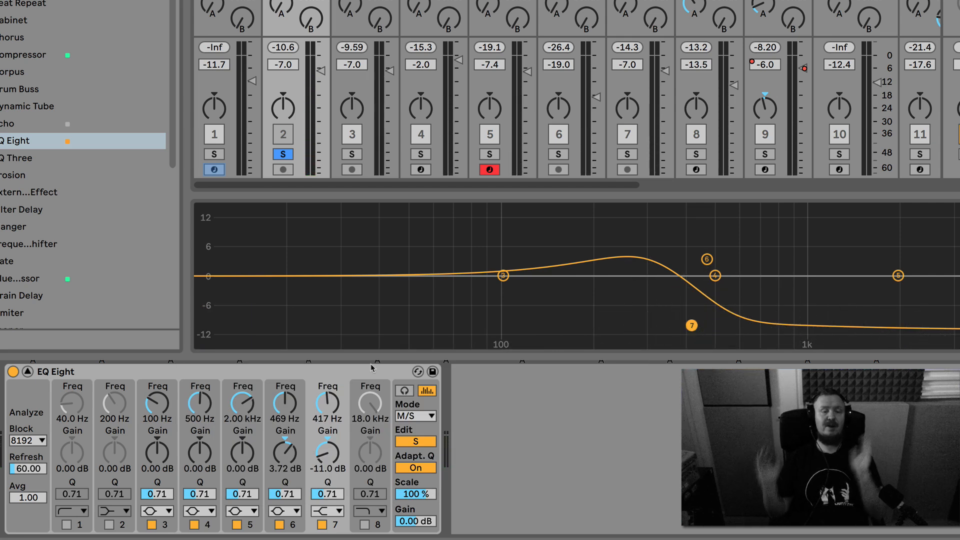
# Replace EQ Eight with EQ Three on the 1-Analog 1 track
pyautogui.click(356, 370)
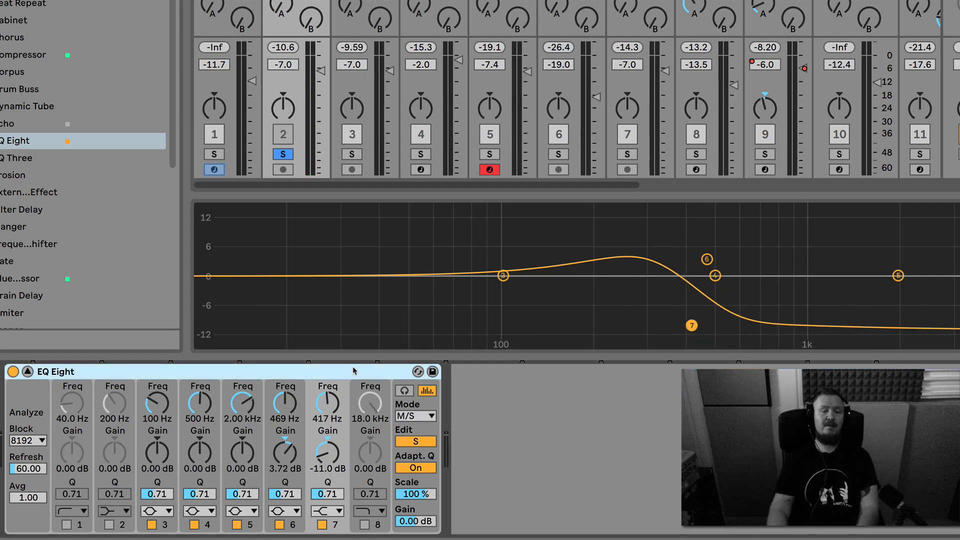
pyautogui.press('Delete')
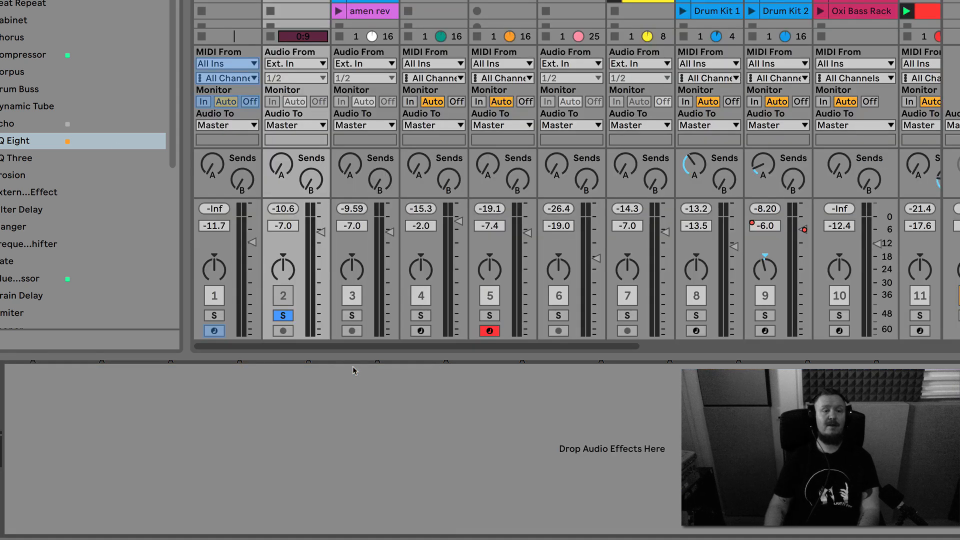
pyautogui.press('Down')
pyautogui.press('Return')
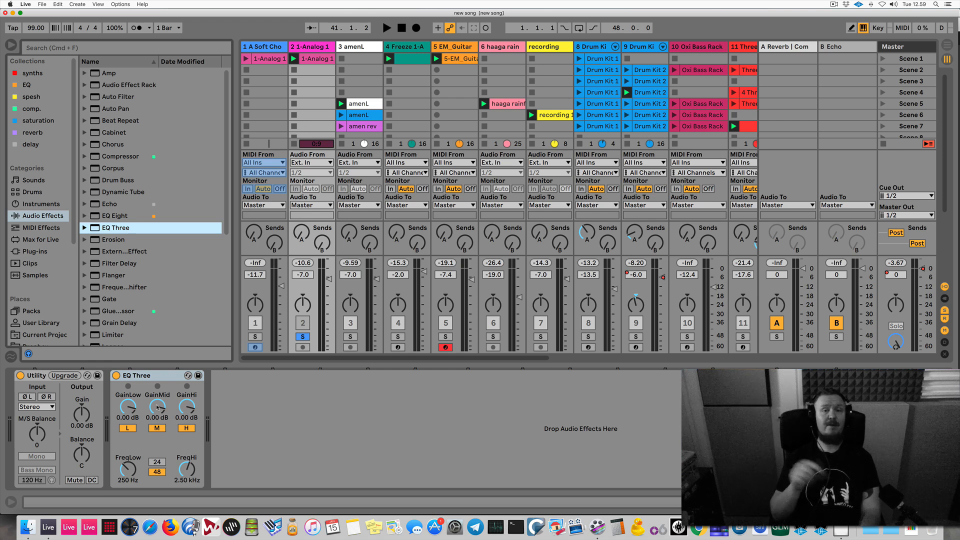
# Remove EQ Three and load Multiband Dynamics on the 1-Analog 1 track
pyautogui.press('Delete')
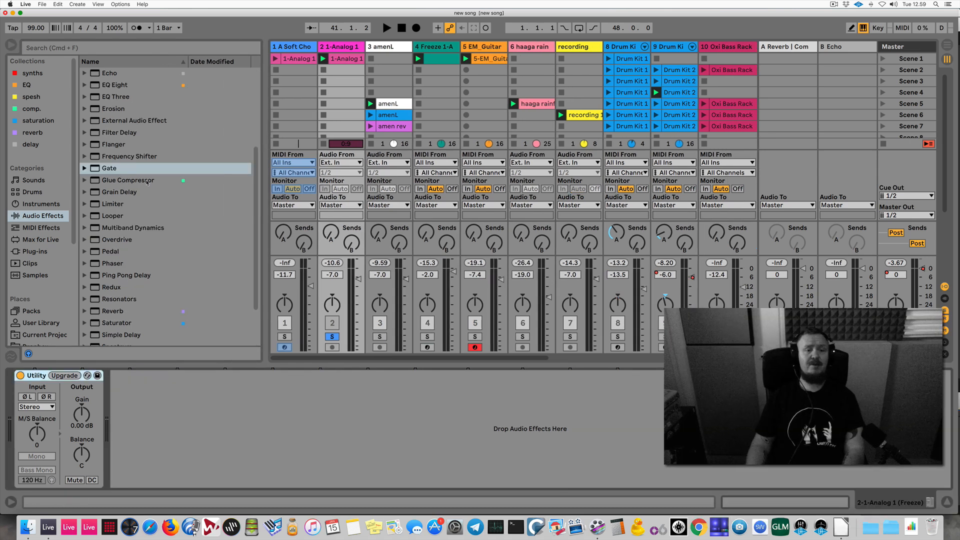
pyautogui.doubleClick(146, 180)
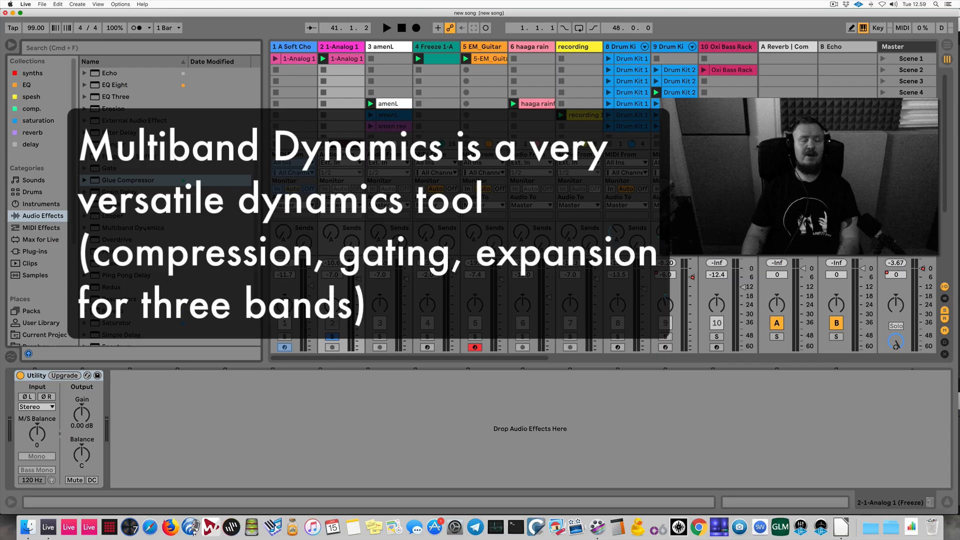
pyautogui.doubleClick(133, 228)
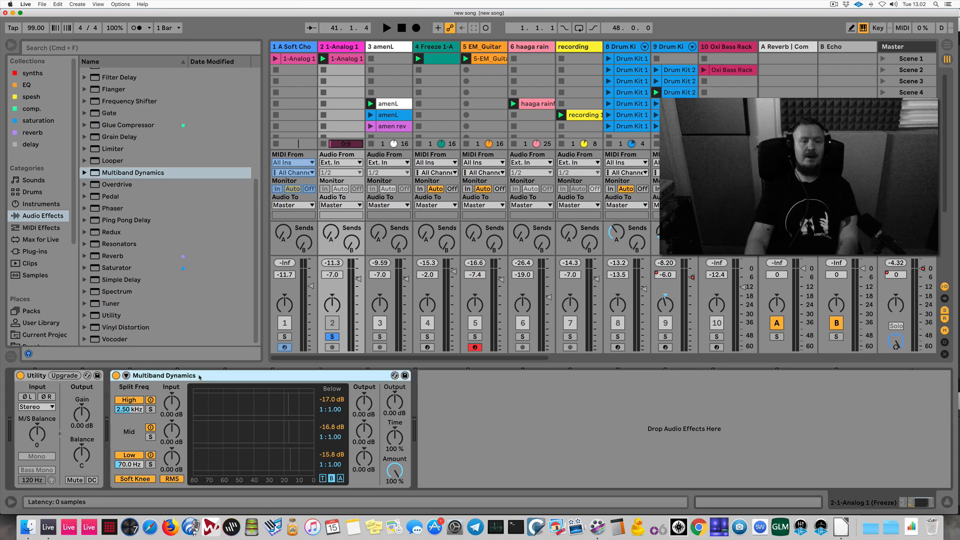
# Replace Multiband Dynamics with Reverb and raise its Decay Time to 4.98 s during playback
pyautogui.press('Delete')
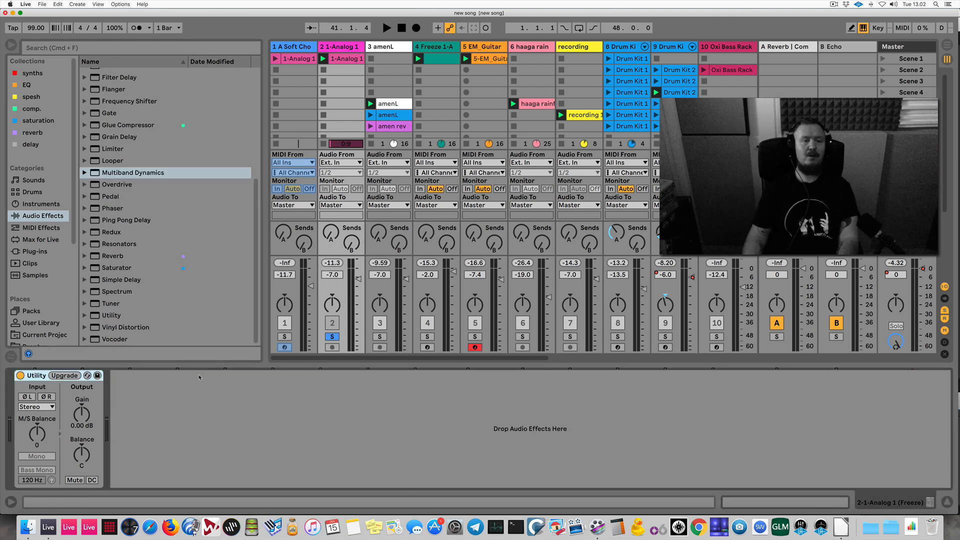
pyautogui.doubleClick(120, 257)
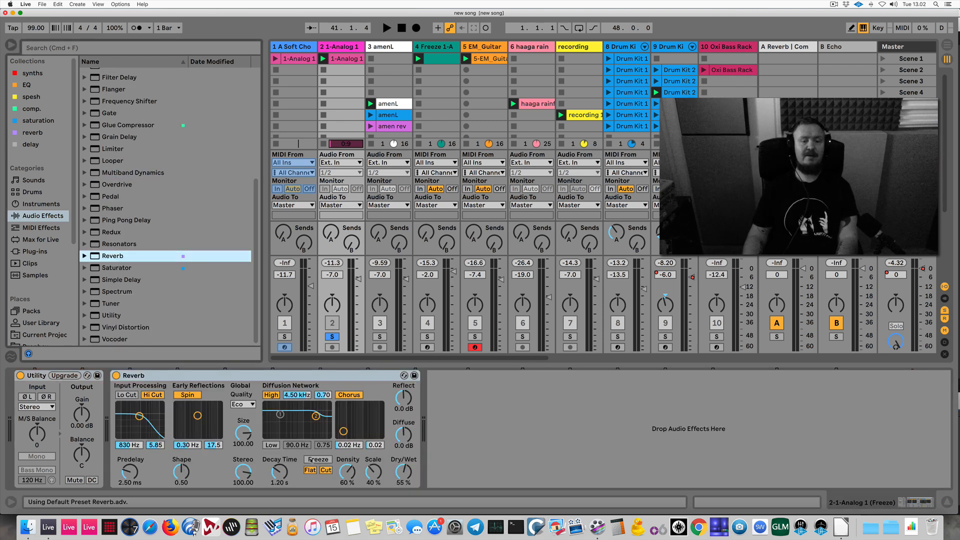
pyautogui.press('space')
pyautogui.moveTo(279, 471)
pyautogui.mouseDown()
pyautogui.moveTo(279, 440)
pyautogui.moveTo(279, 460)
pyautogui.mouseUp()
pyautogui.press('space')
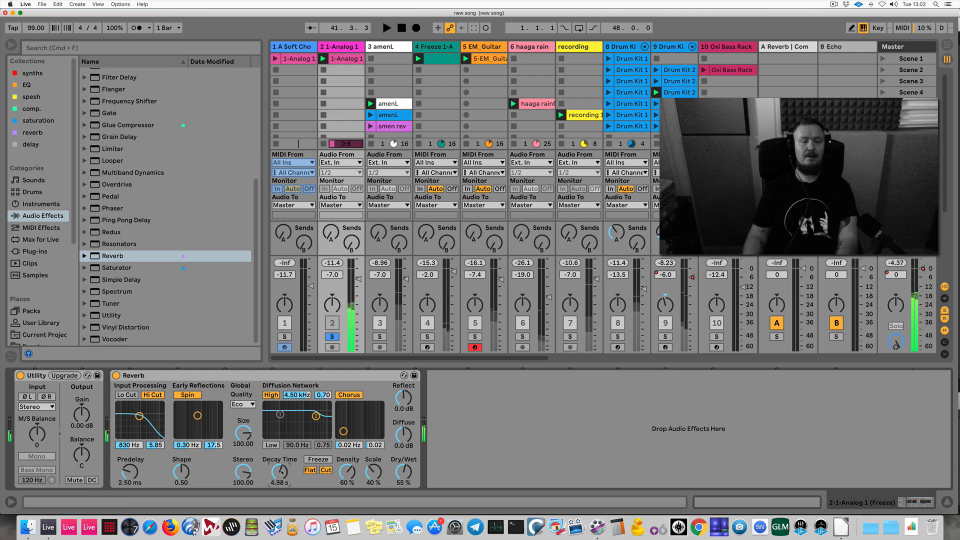
# Replace Reverb with Saturator on the 1-Analog 1 track
pyautogui.click(325, 379)
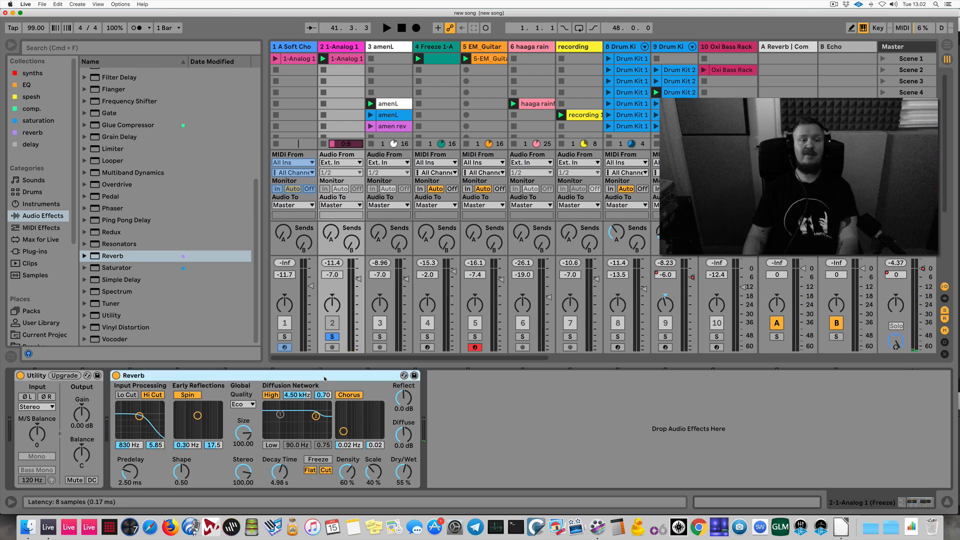
pyautogui.press('Delete')
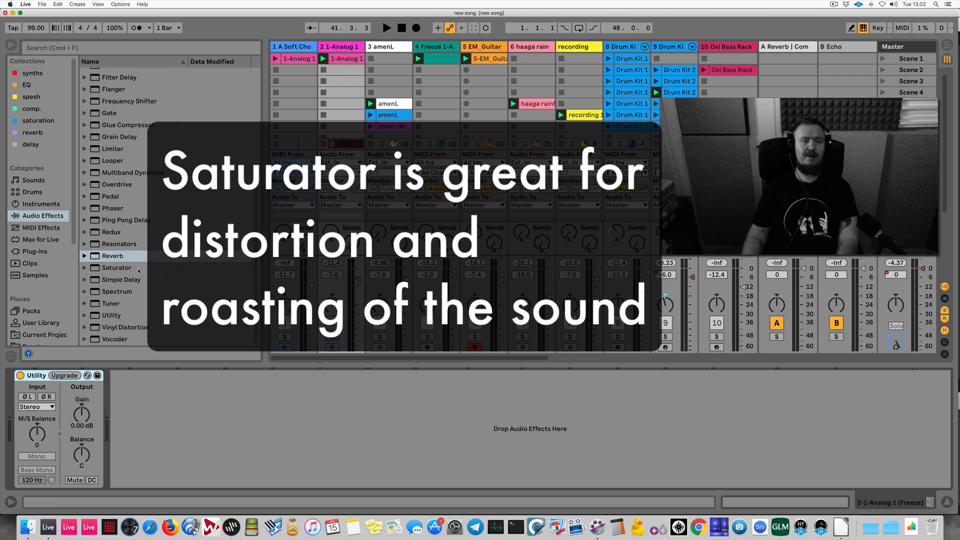
pyautogui.moveTo(139, 270); pyautogui.dragTo(259, 370)
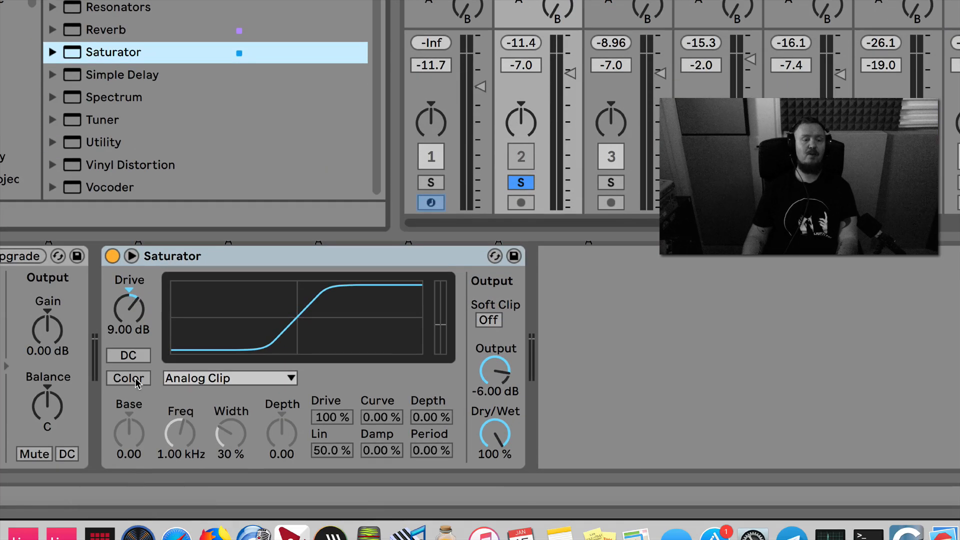
# Toggle Saturator's Color on and off, then vary Drive up to 31.4 dB in playback, settling at 12.0 dB with Output at -23.7 dB
pyautogui.click(136, 467)
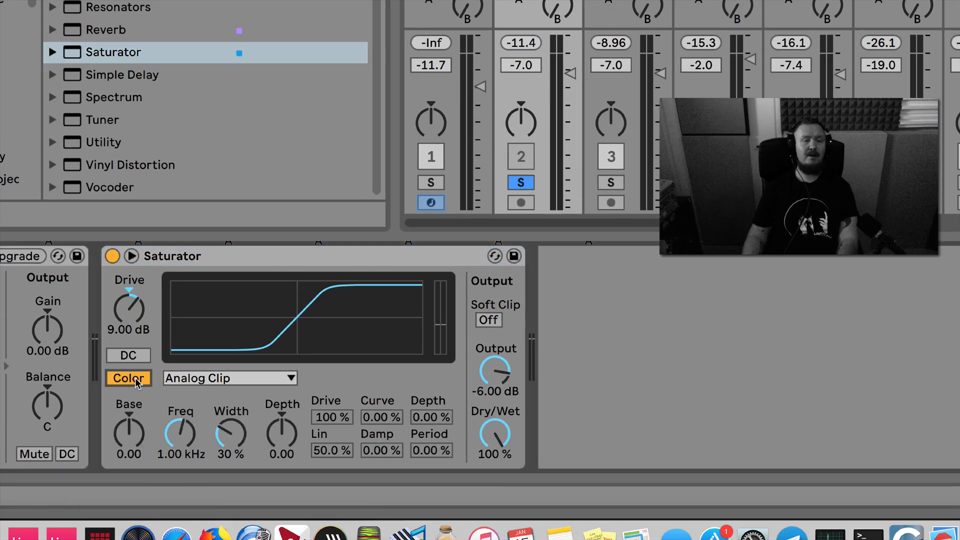
pyautogui.click(136, 382)
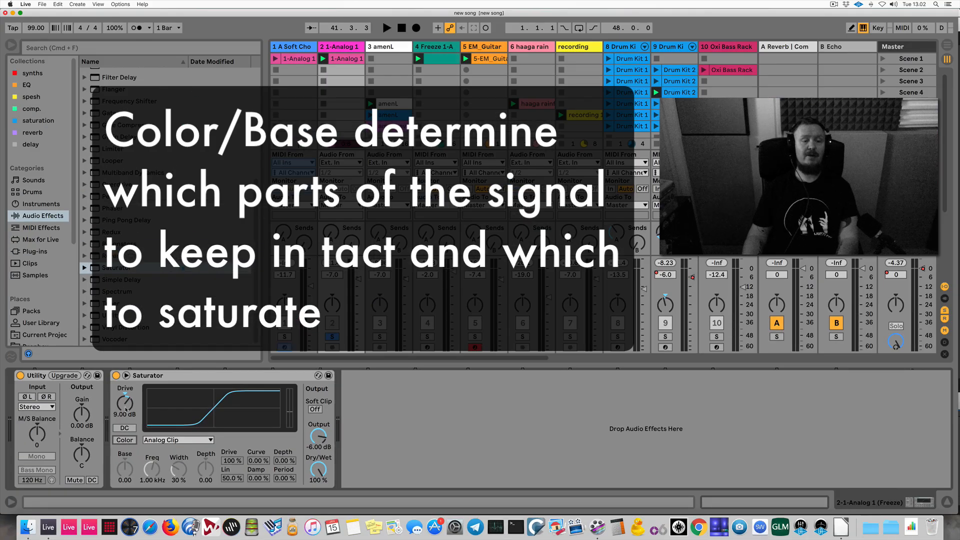
pyautogui.moveTo(126, 409); pyautogui.dragTo(126, 400)
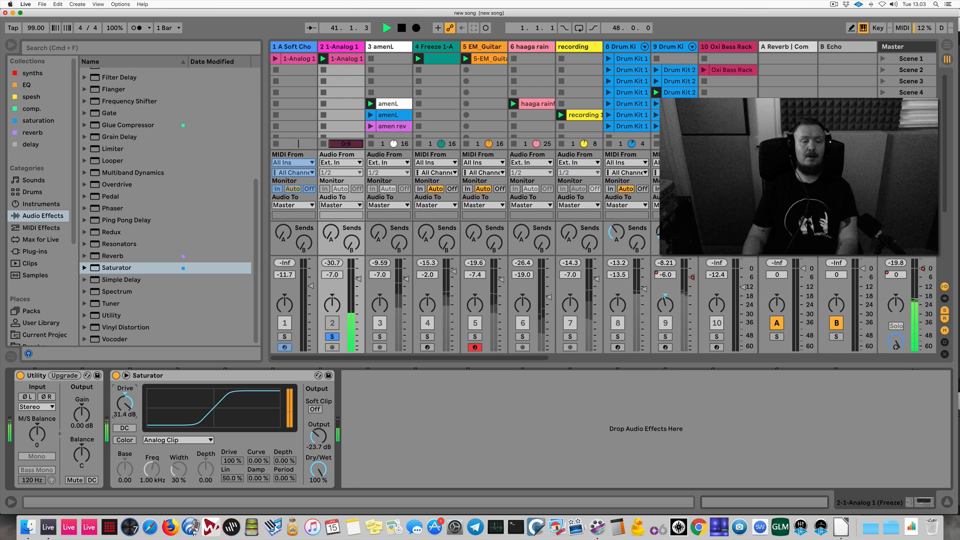
pyautogui.moveTo(125, 403); pyautogui.dragTo(129, 413)
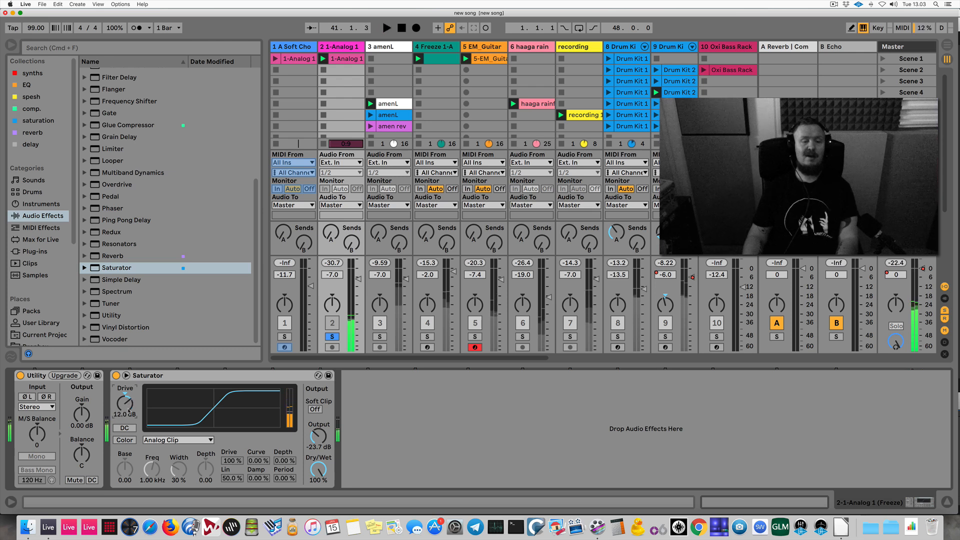
# Replace Saturator with Spectrum on the 1-Analog 1 track
pyautogui.click(235, 375)
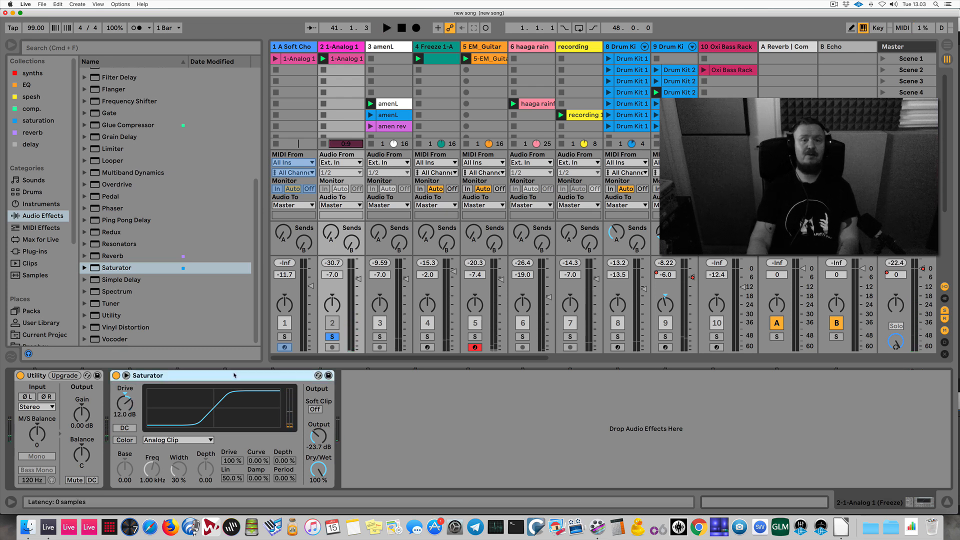
pyautogui.press('Delete')
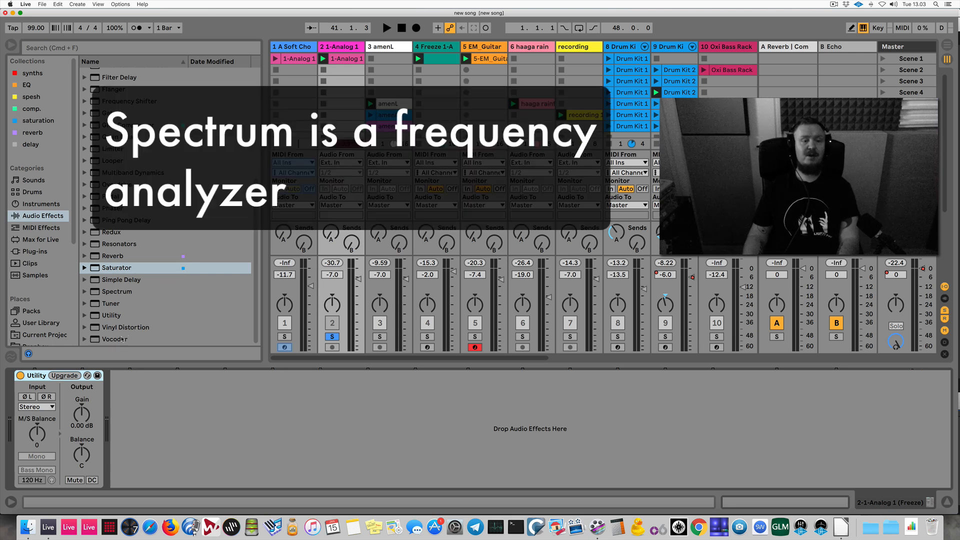
pyautogui.doubleClick(117, 292)
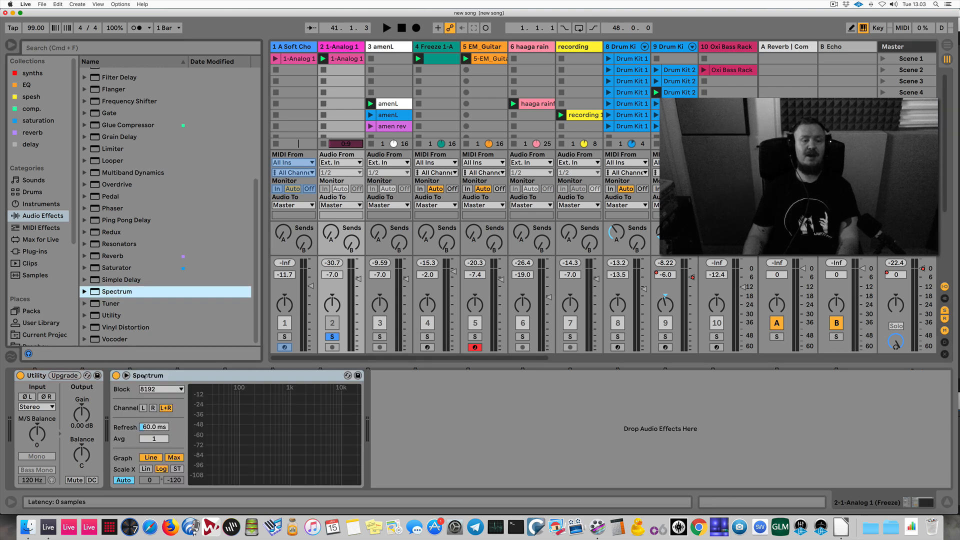
# Examine the track's frequencies in Spectrum's expanded, enlarged graph during playback, and remove Spectrum from the track
pyautogui.click(126, 376)
pyautogui.moveTo(445, 258); pyautogui.dragTo(445, 180)
pyautogui.press('space')
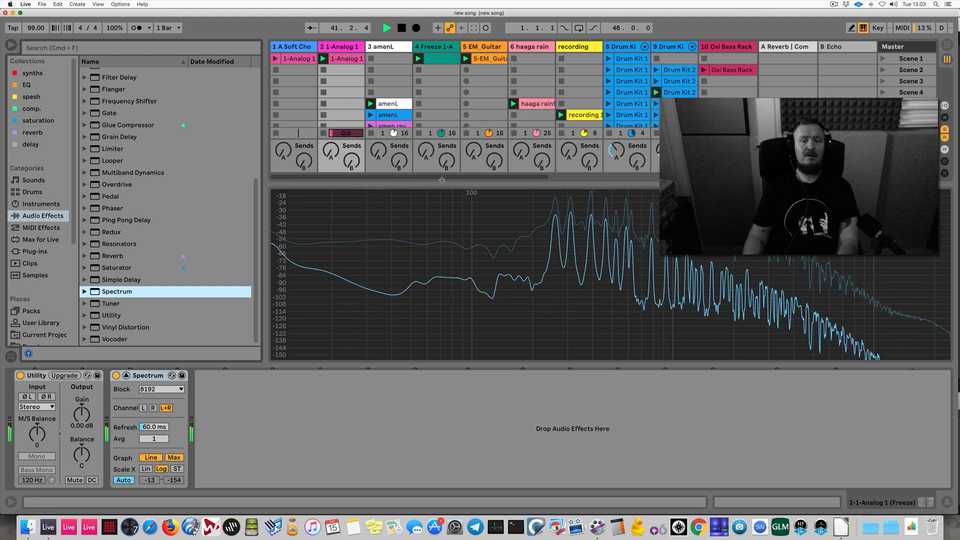
pyautogui.press('space')
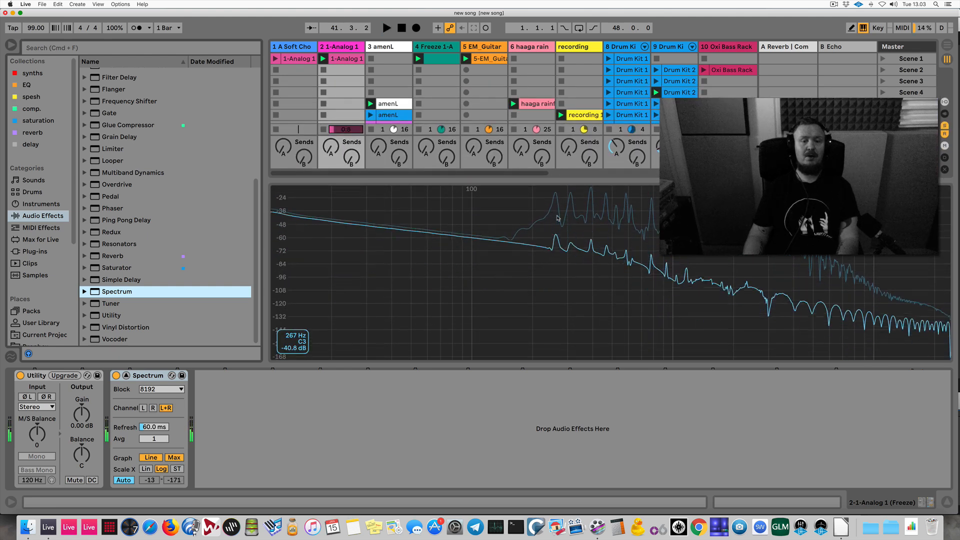
pyautogui.click(151, 376)
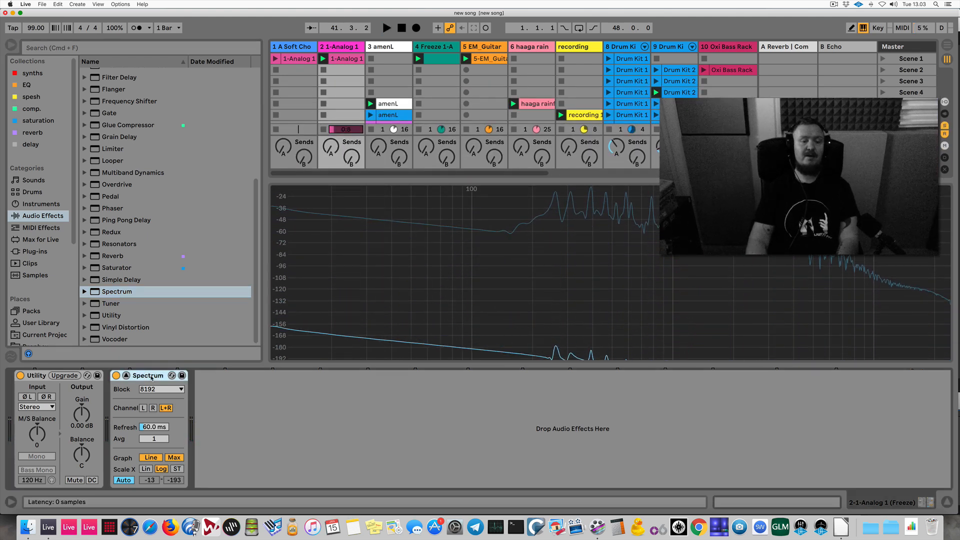
pyautogui.press('Delete')
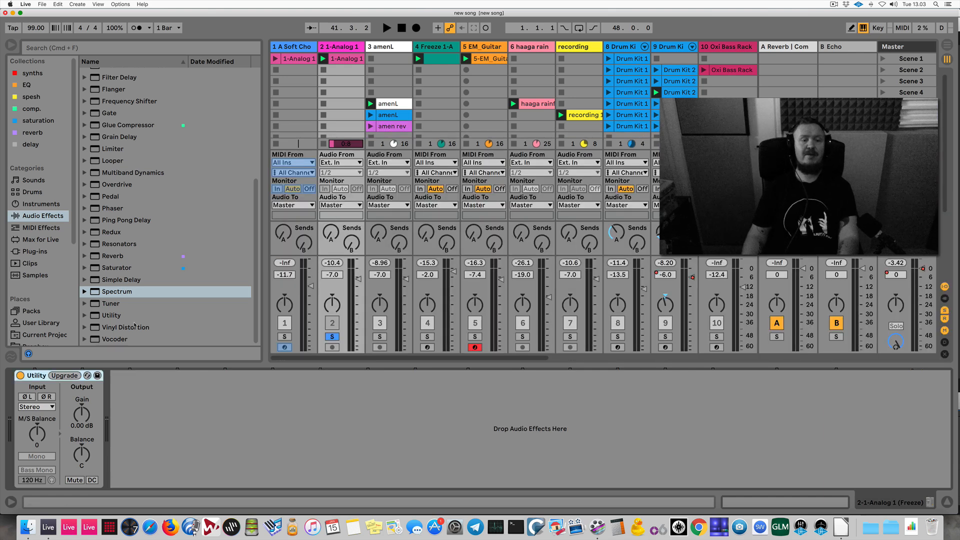
# Browse the audio effect presets stored under Echo, Compressor and Reverb, including Reverb's Space folder
pyautogui.scroll(5, 134, 325)
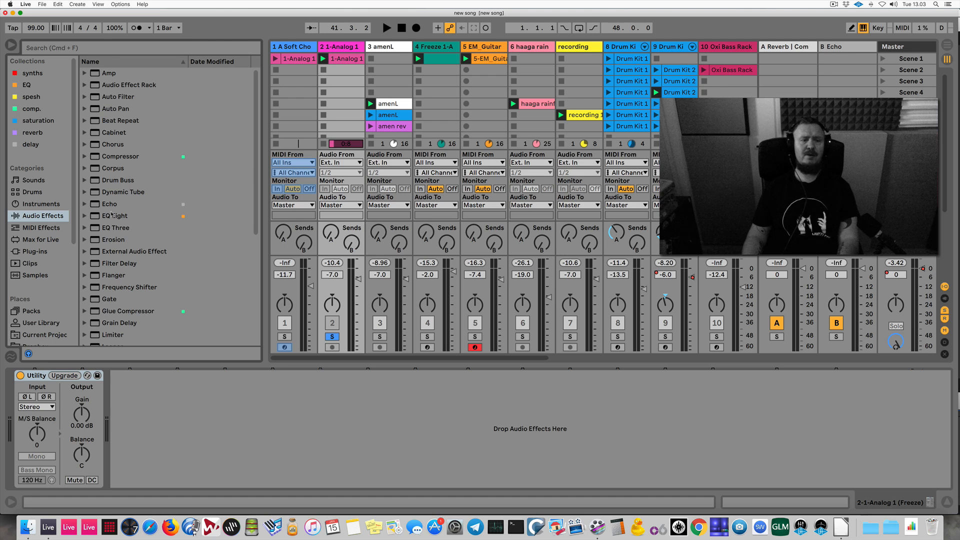
pyautogui.click(85, 204)
pyautogui.click(92, 216)
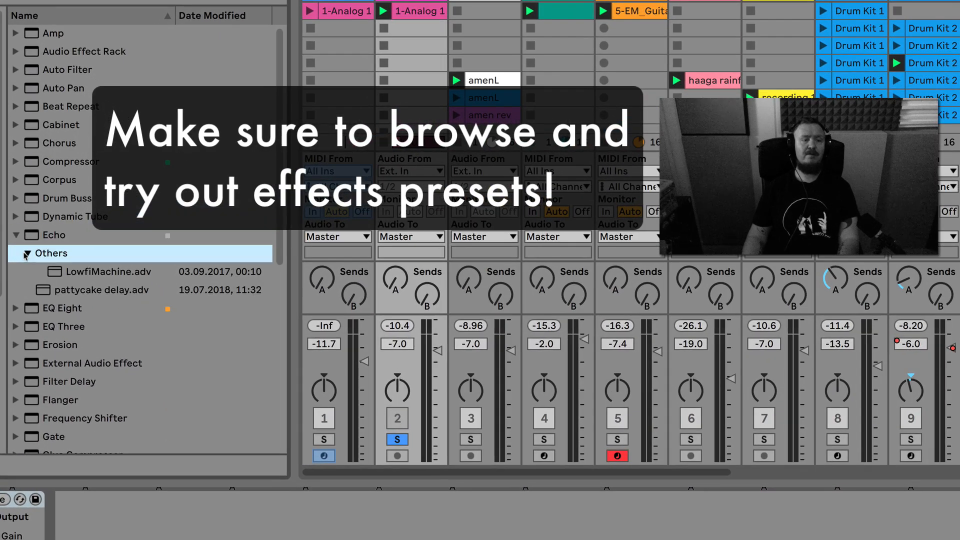
pyautogui.click(17, 234)
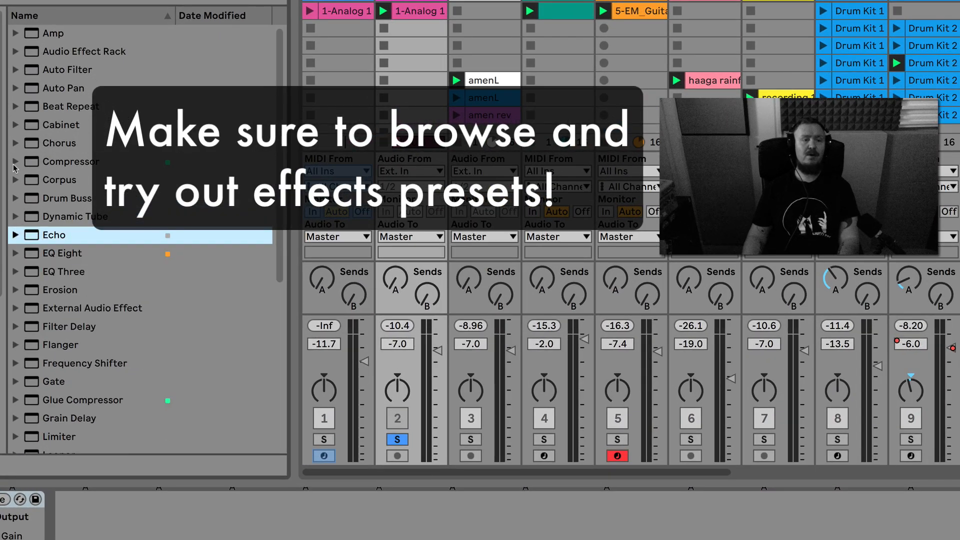
pyautogui.click(15, 165)
pyautogui.click(15, 165)
pyautogui.scroll(-10, 86, 153)
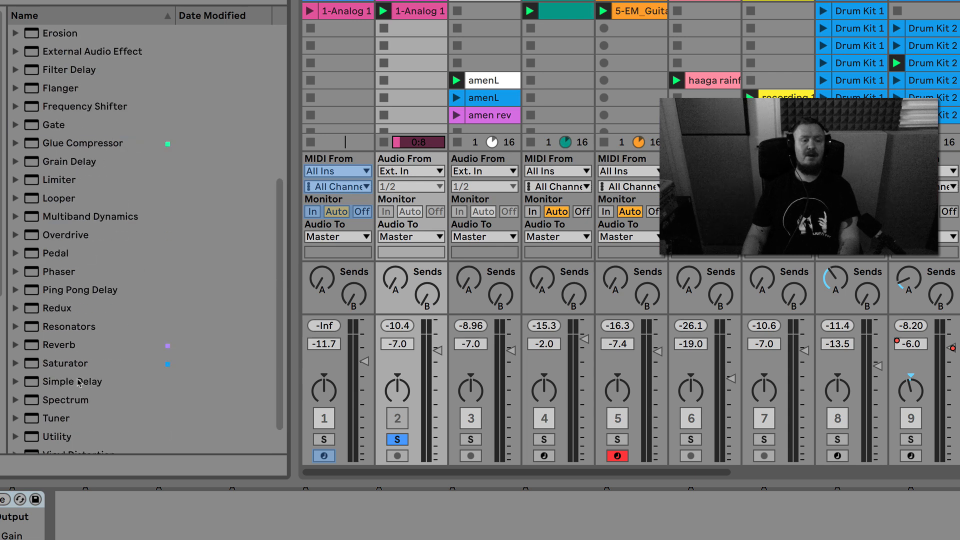
pyautogui.click(16, 315)
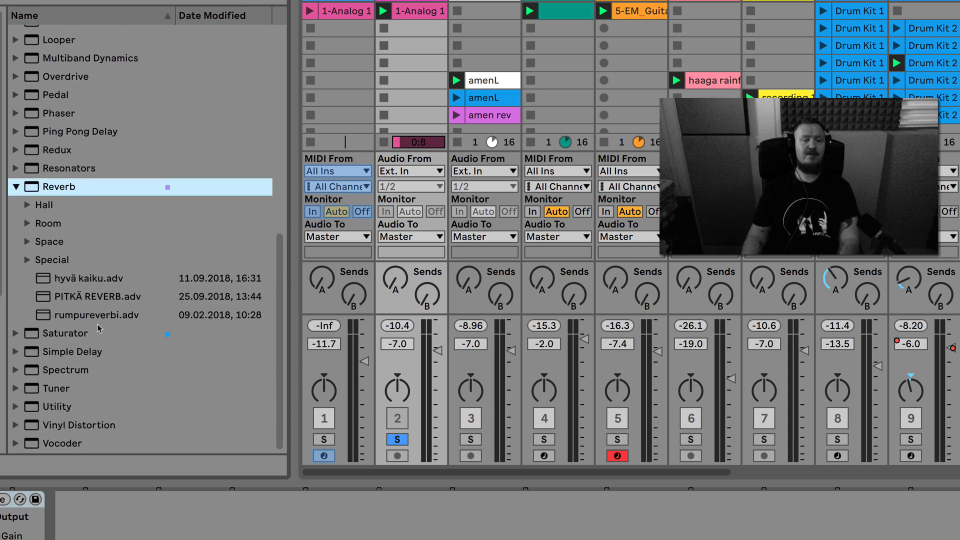
pyautogui.click(29, 242)
pyautogui.click(29, 242)
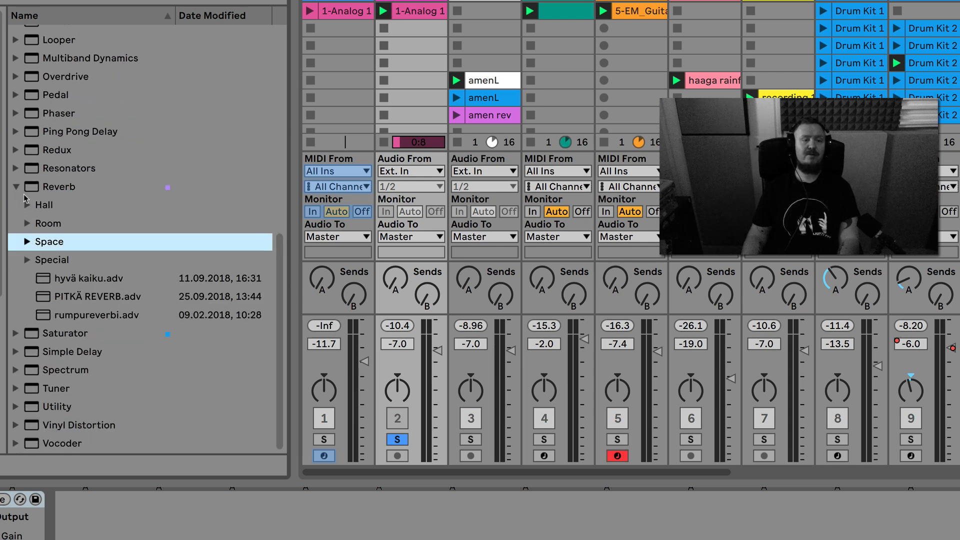
pyautogui.click(19, 187)
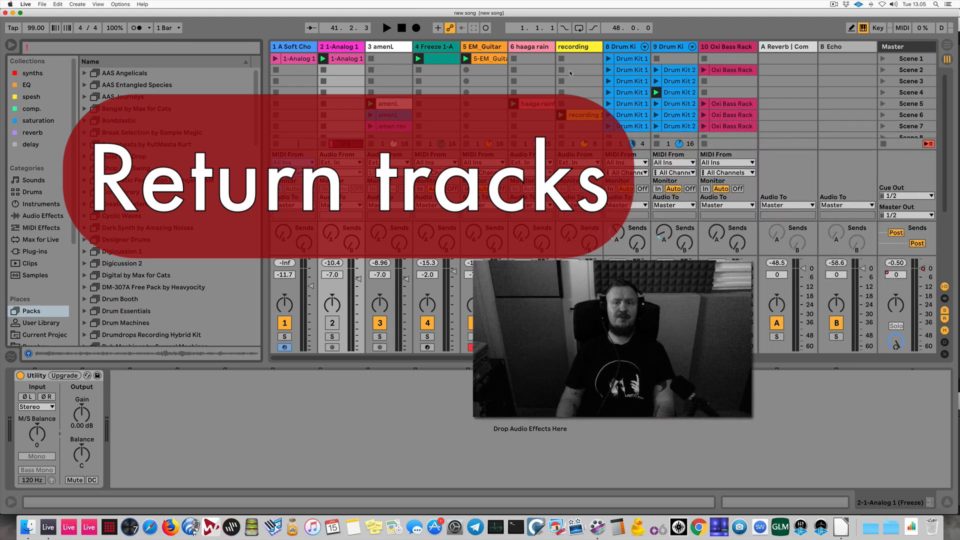
# Inspect the return tracks A Reverb | Compressor and B Echo alongside the Master and regular tracks
pyautogui.click(783, 46)
pyautogui.click(841, 48)
pyautogui.click(804, 49)
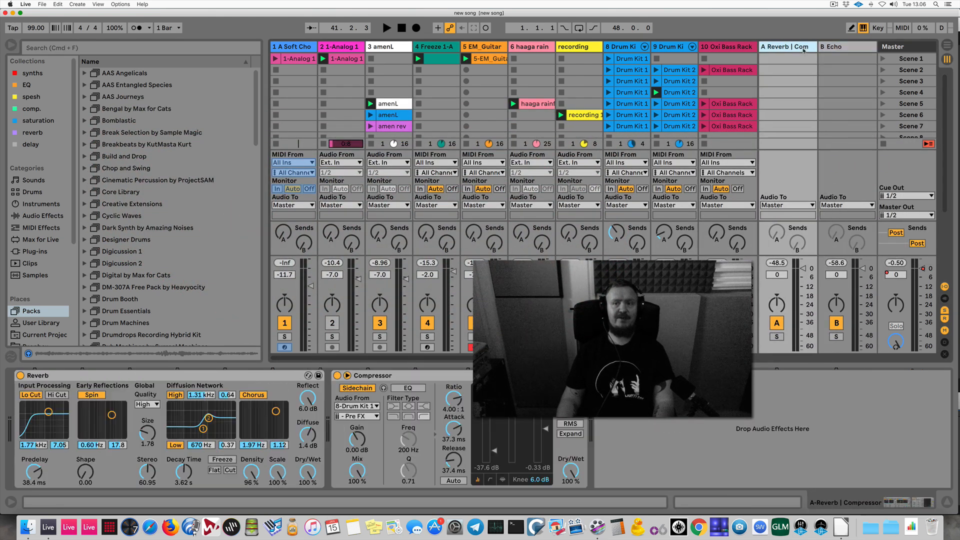
pyautogui.click(903, 48)
pyautogui.click(804, 48)
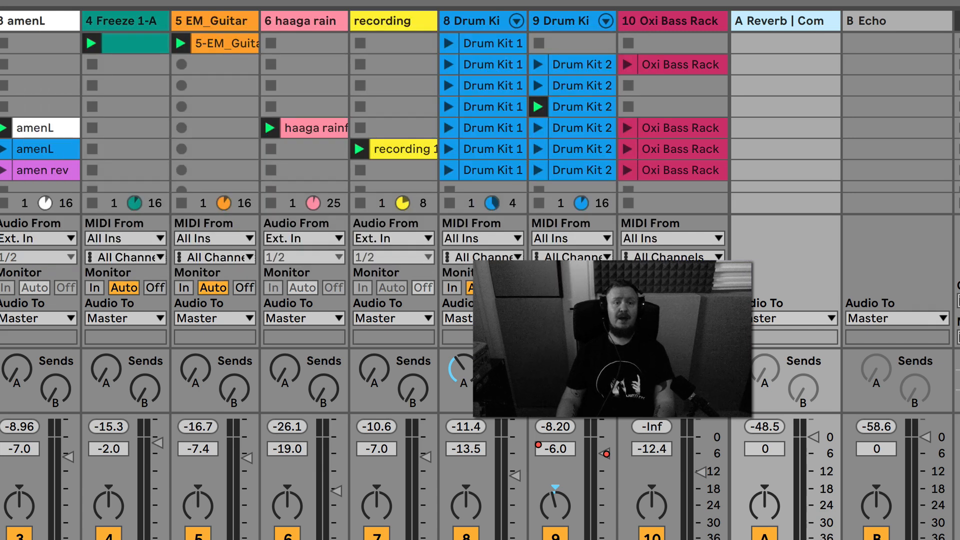
pyautogui.hscroll(4, 781, 28)
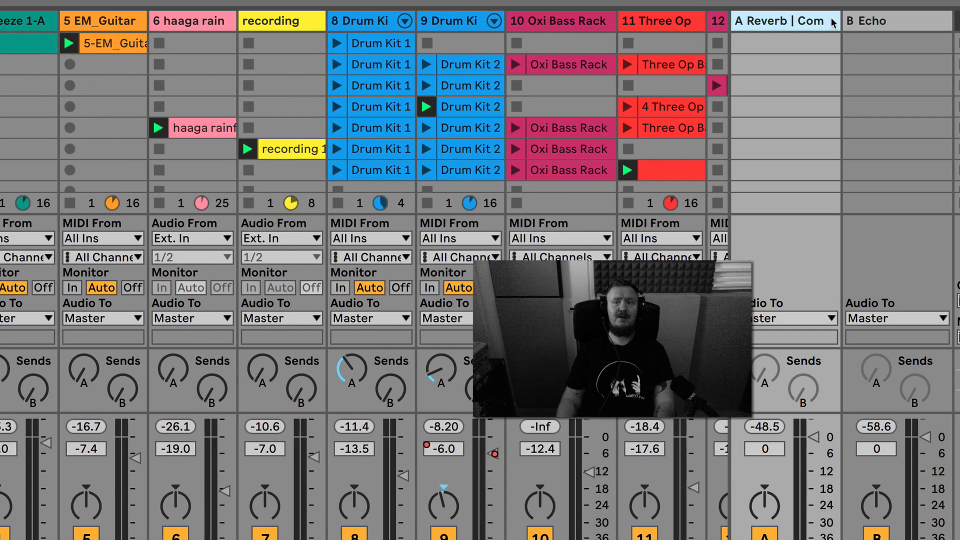
pyautogui.click(889, 23)
pyautogui.click(21, 19)
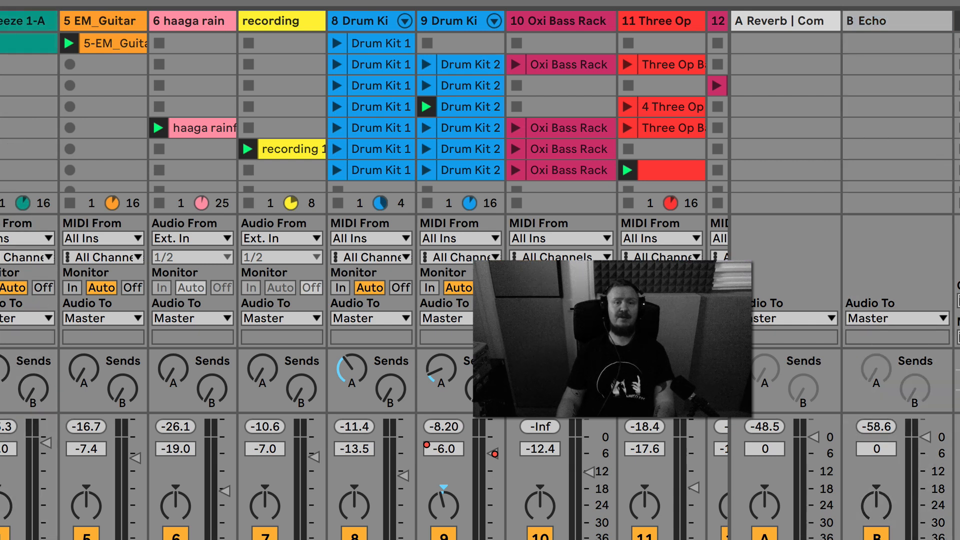
pyautogui.click(786, 25)
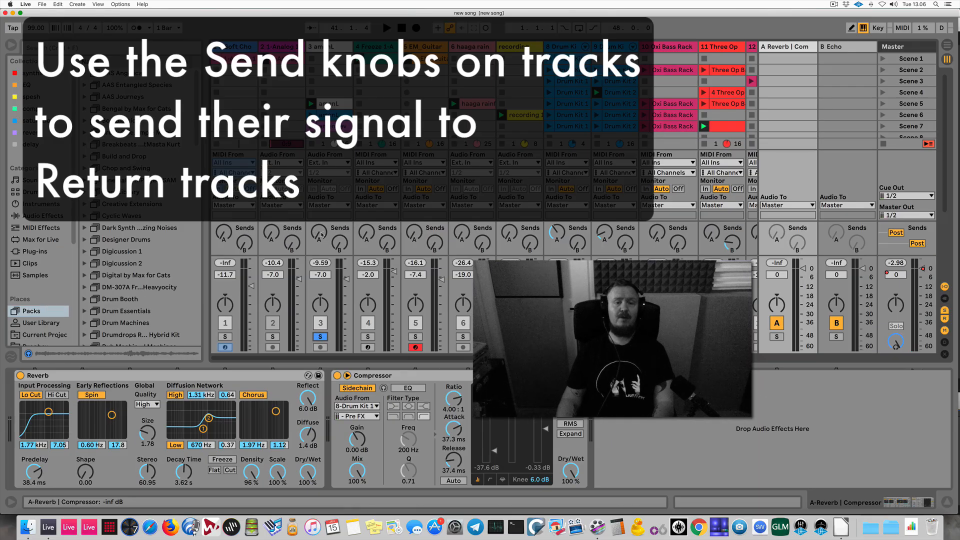
# Play the soloed amenL track and raise its Send A to -3.8 dB to feed the reverb return
pyautogui.click(800, 47)
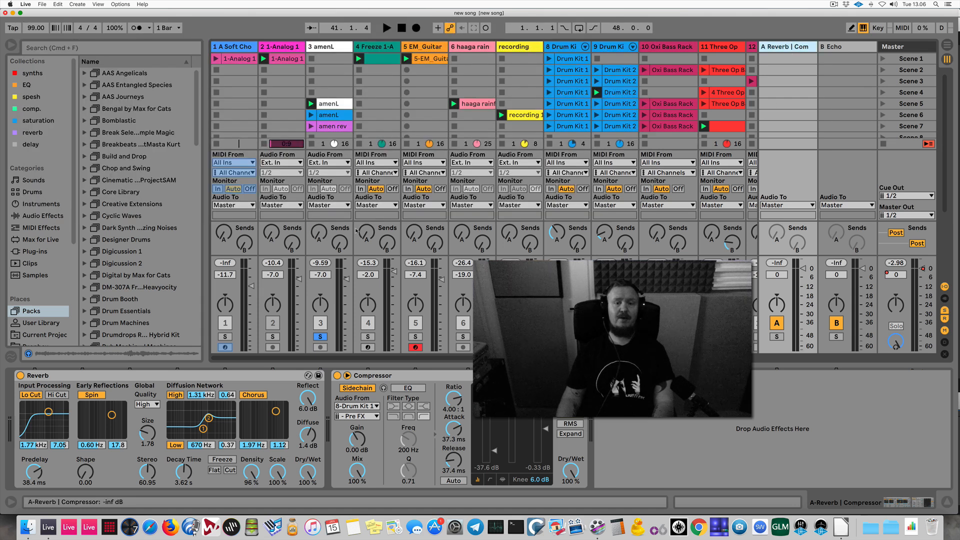
pyautogui.press('space')
pyautogui.moveTo(319, 233); pyautogui.dragTo(319, 163)
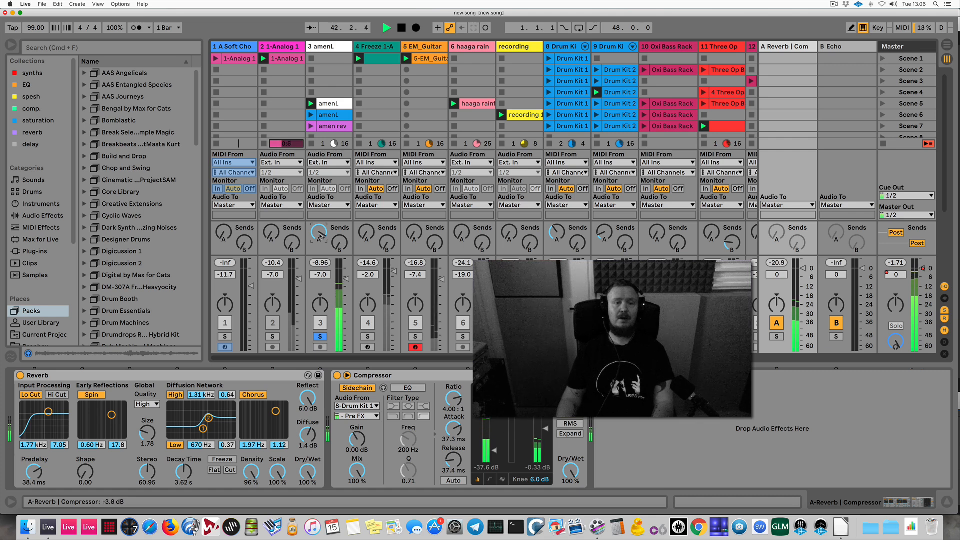
pyautogui.press('space')
# Delete Compressor from return A, and during playback set Reverb's Decay Time to 33.3 s and its low diffusion filter to 261 Hz and 0.45
pyautogui.click(393, 375)
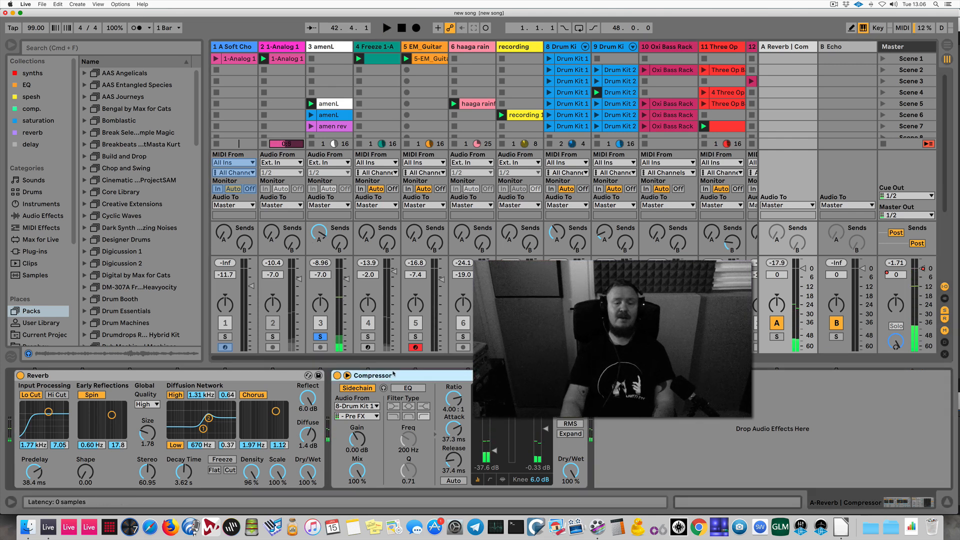
pyautogui.press('Delete')
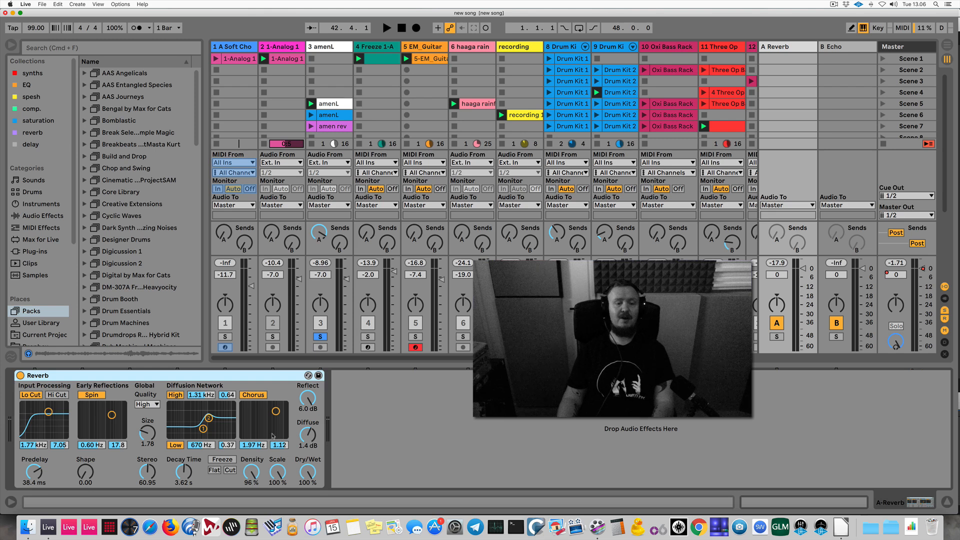
pyautogui.press('space')
pyautogui.moveTo(183, 473); pyautogui.dragTo(194, 426)
pyautogui.press('space')
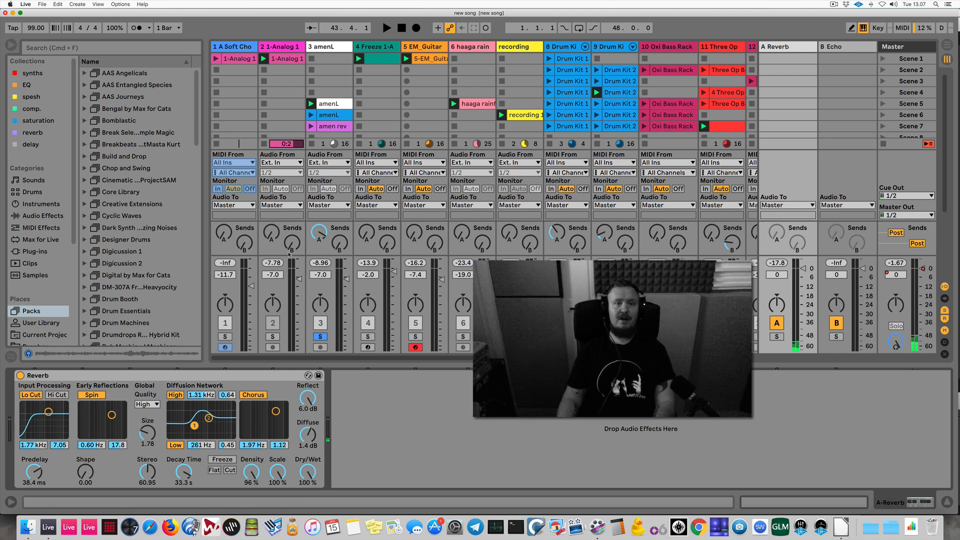
# Solo 1-Analog 1 with Send A at -3.8 dB, add amenL and EM_Guitar to the solo, and raise EM_Guitar's Send A during playback
pyautogui.click(273, 336)
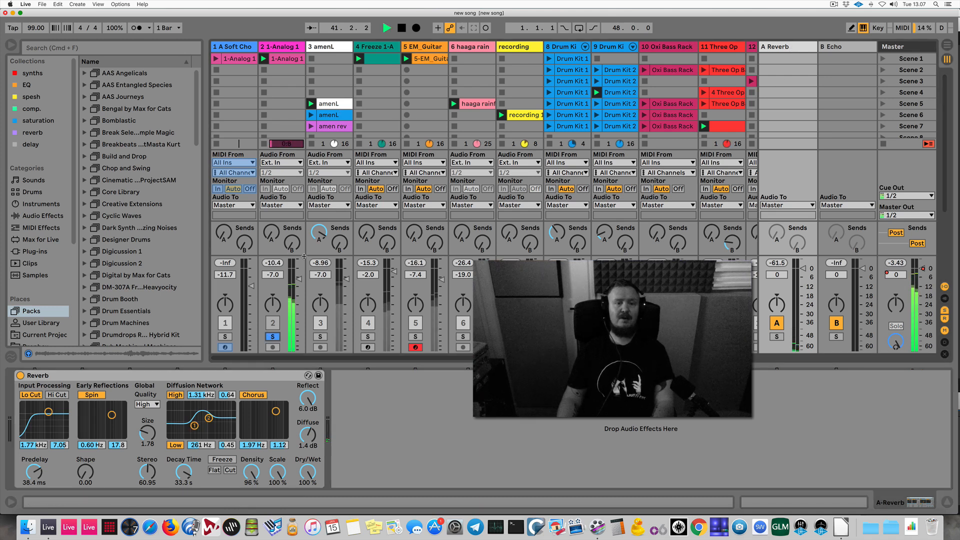
pyautogui.moveTo(274, 239); pyautogui.dragTo(274, 218)
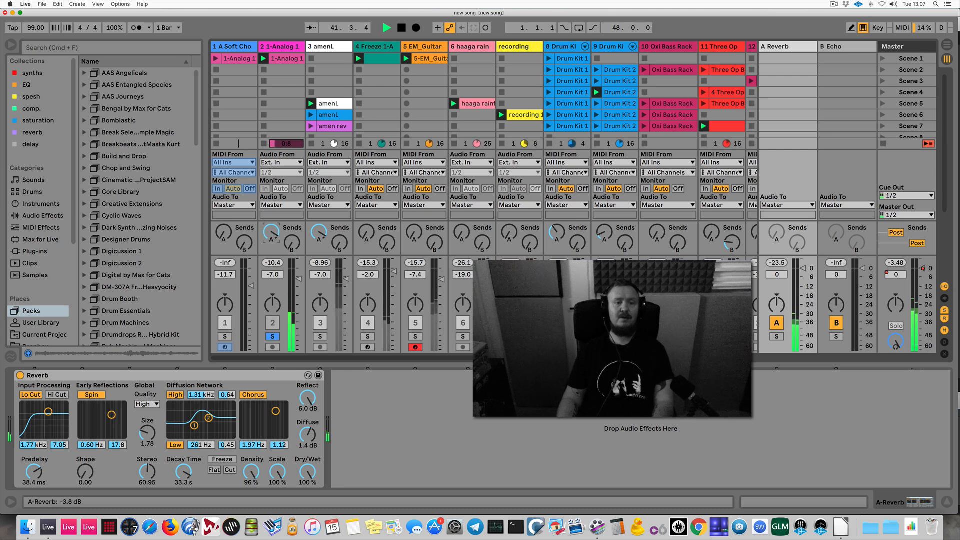
pyautogui.keyDown('super'); pyautogui.click(321, 336); pyautogui.keyUp('super')
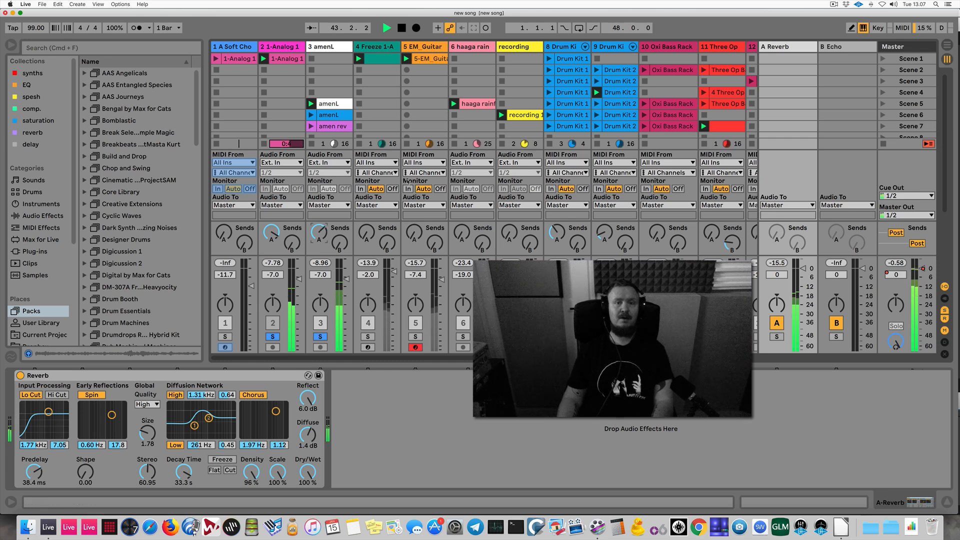
pyautogui.keyDown('super'); pyautogui.click(416, 336); pyautogui.keyUp('super')
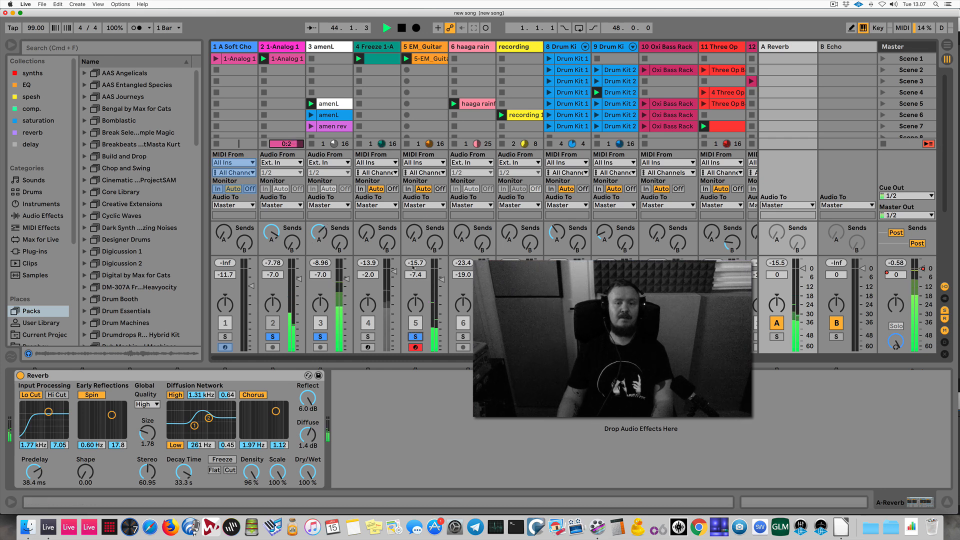
pyautogui.moveTo(414, 232); pyautogui.dragTo(414, 222)
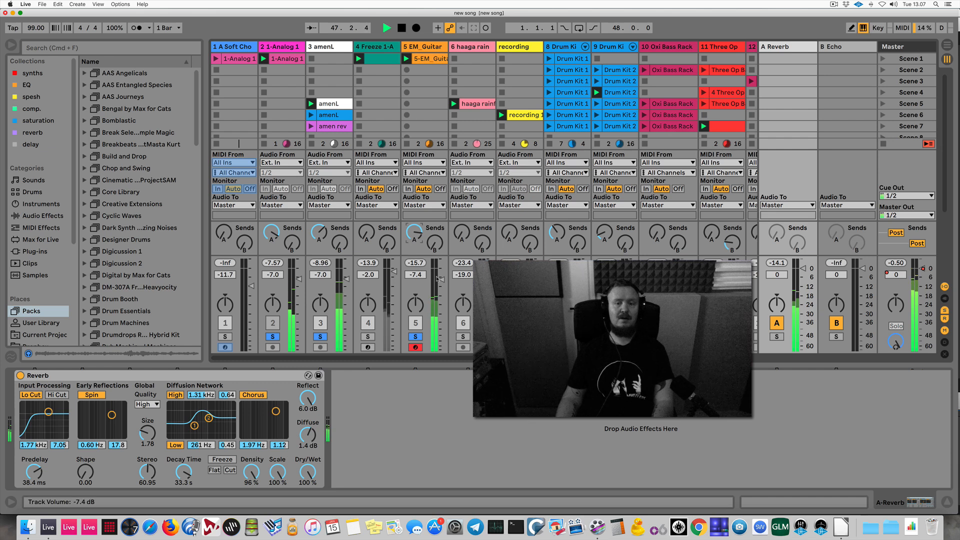
pyautogui.press('space')
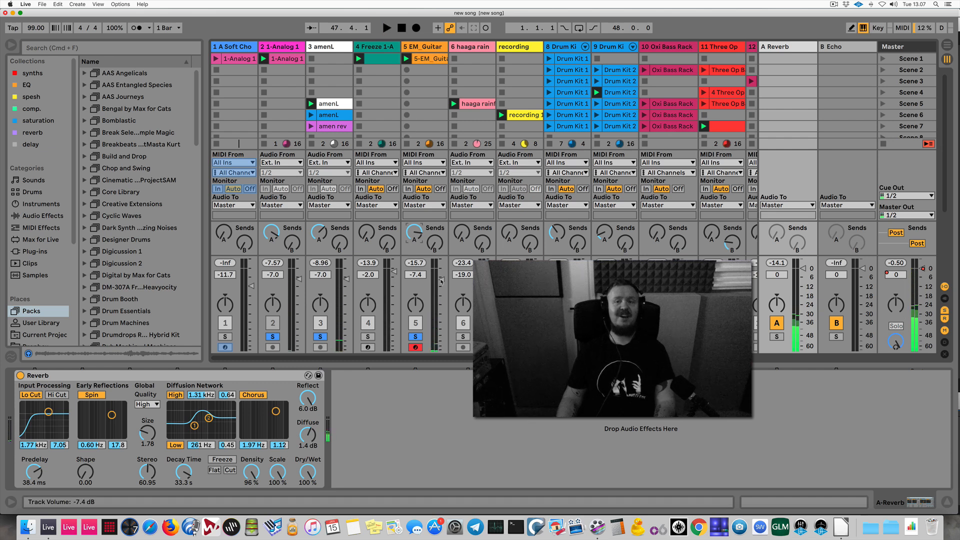
# Lower return A's Reverb Decay Time to 2.11 s, and compare playback with the return switched off and on
pyautogui.click(782, 48)
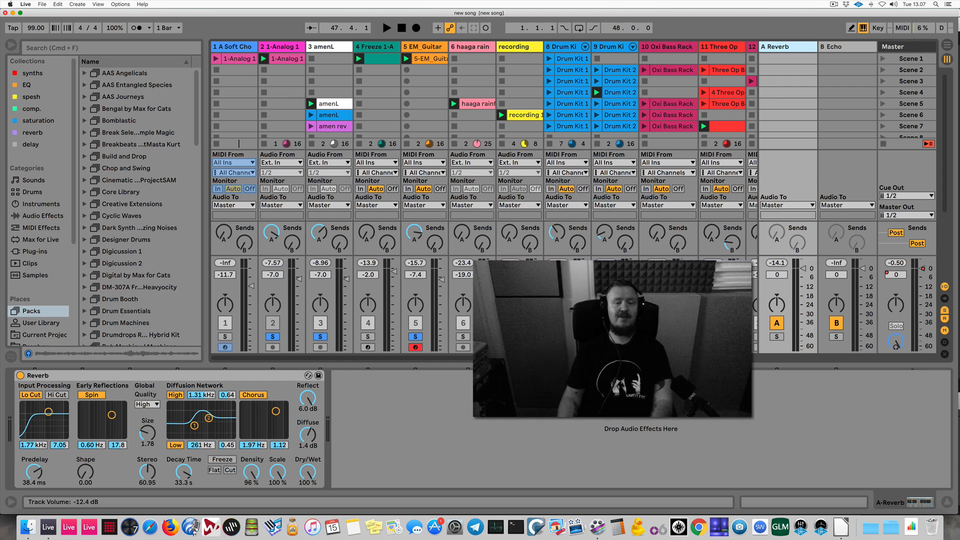
pyautogui.moveTo(184, 474)
pyautogui.mouseDown()
pyautogui.moveTo(184, 495)
pyautogui.moveTo(184, 483)
pyautogui.mouseUp()
pyautogui.press('space')
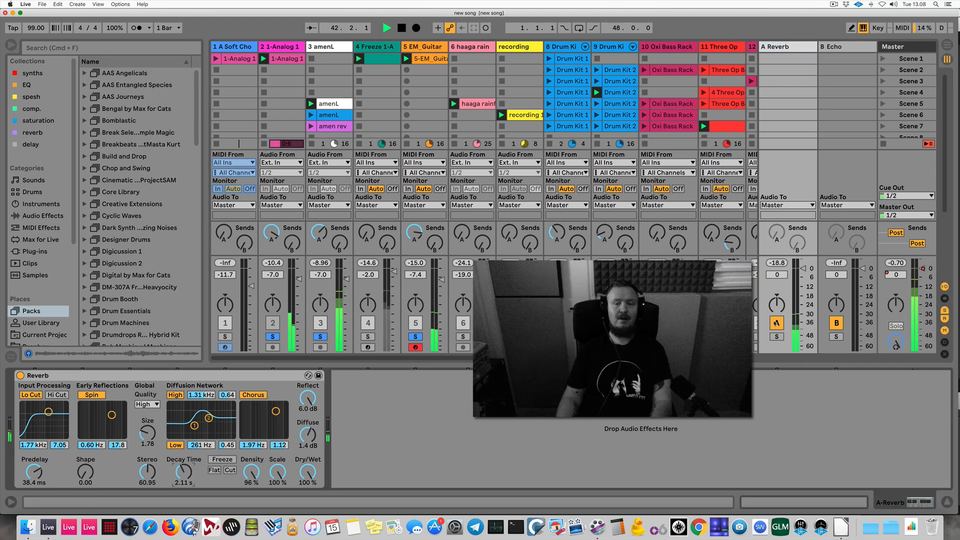
pyautogui.click(777, 323)
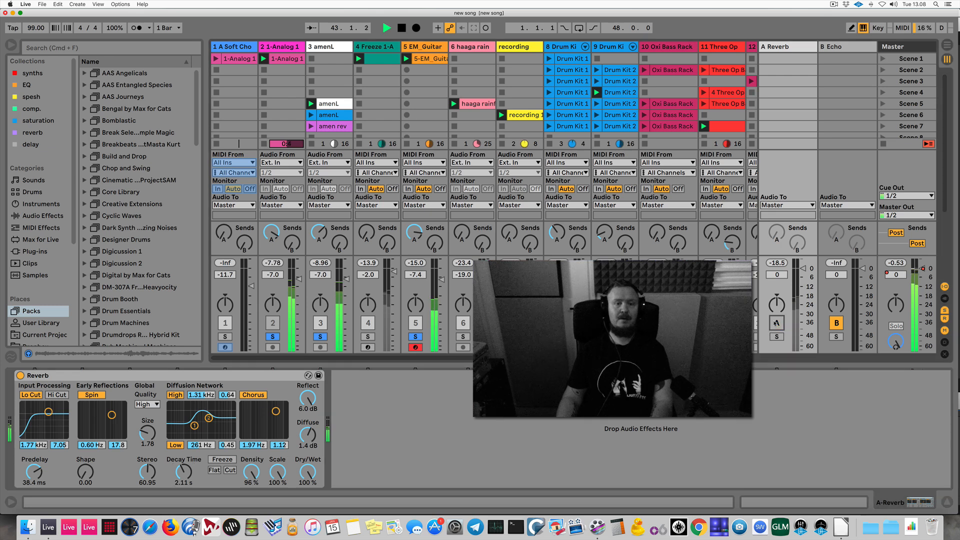
pyautogui.click(776, 323)
# Raise return A's Reverb Decay Time to 8.57 s, and compare playback with the return switched off and on
pyautogui.moveTo(184, 472); pyautogui.dragTo(184, 455)
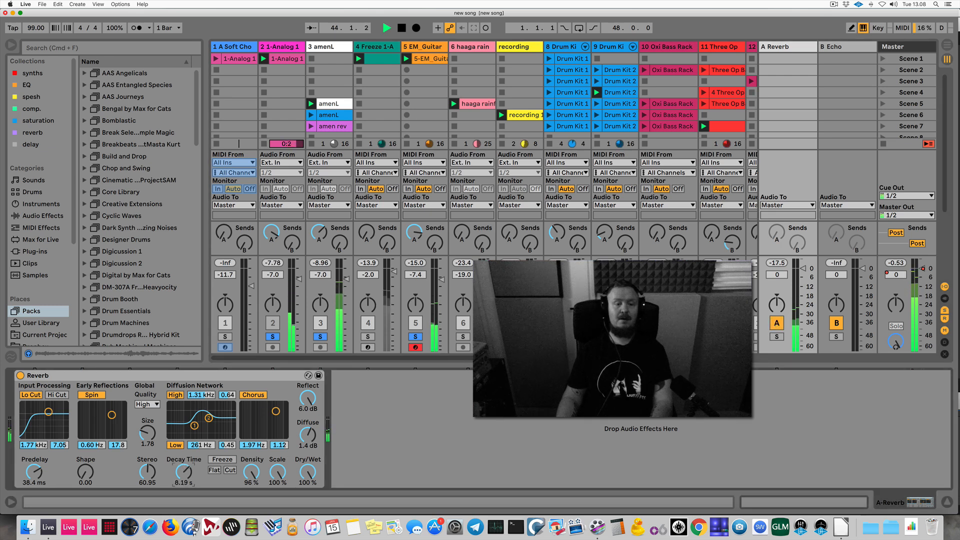
pyautogui.click(778, 324)
pyautogui.click(778, 323)
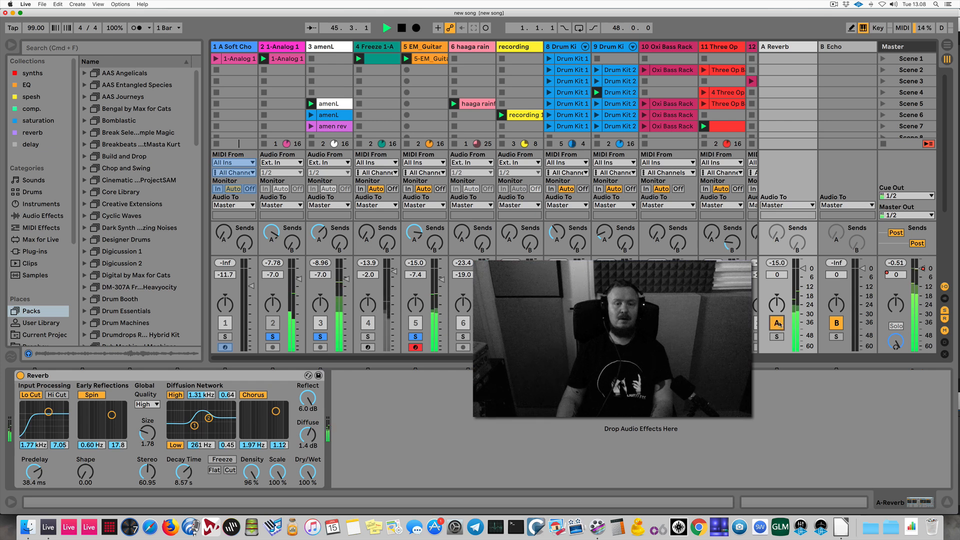
# Switch return A on, set its Reverb Decay Time to 11.2 s, and solo the return to hear only the reverb during playback
pyautogui.click(778, 323)
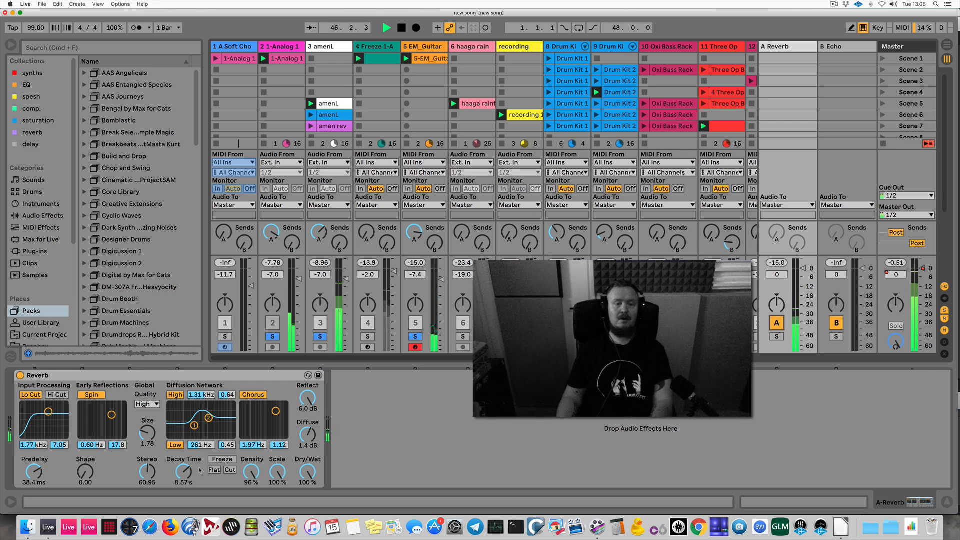
pyautogui.moveTo(186, 476); pyautogui.dragTo(186, 458)
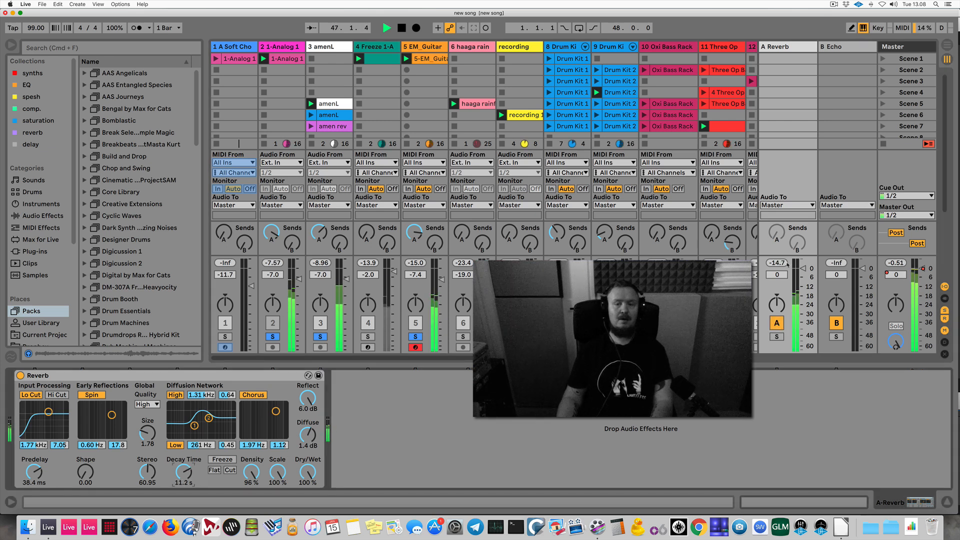
pyautogui.click(777, 337)
pyautogui.press('space')
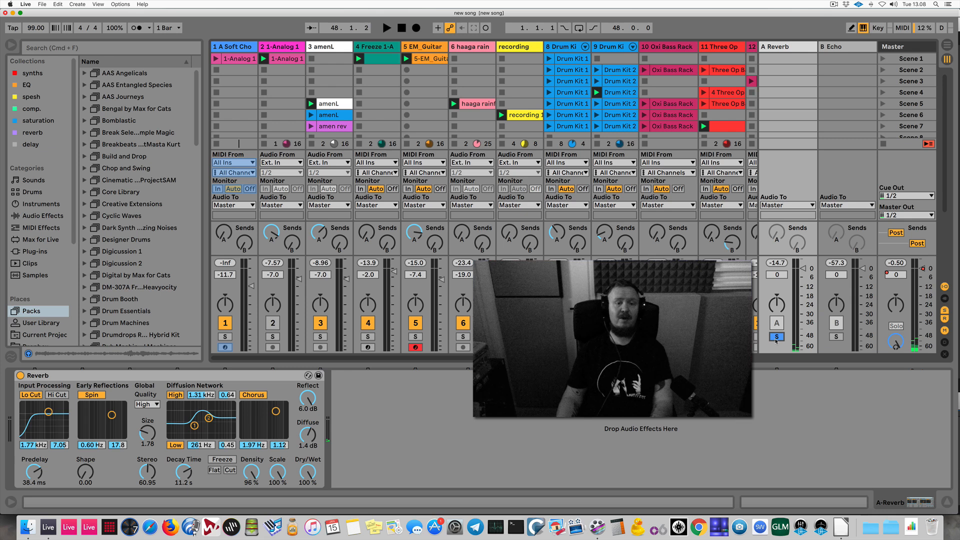
pyautogui.press('space')
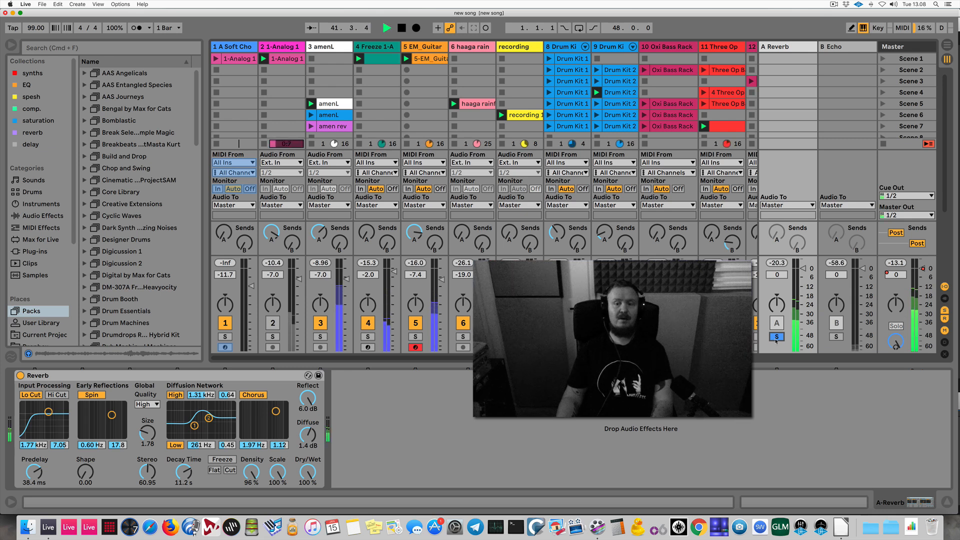
# Unsolo return A, raise its volume to 0.7 dB during playback, and stop playback
pyautogui.click(778, 337)
pyautogui.moveTo(777, 275); pyautogui.dragTo(777, 272)
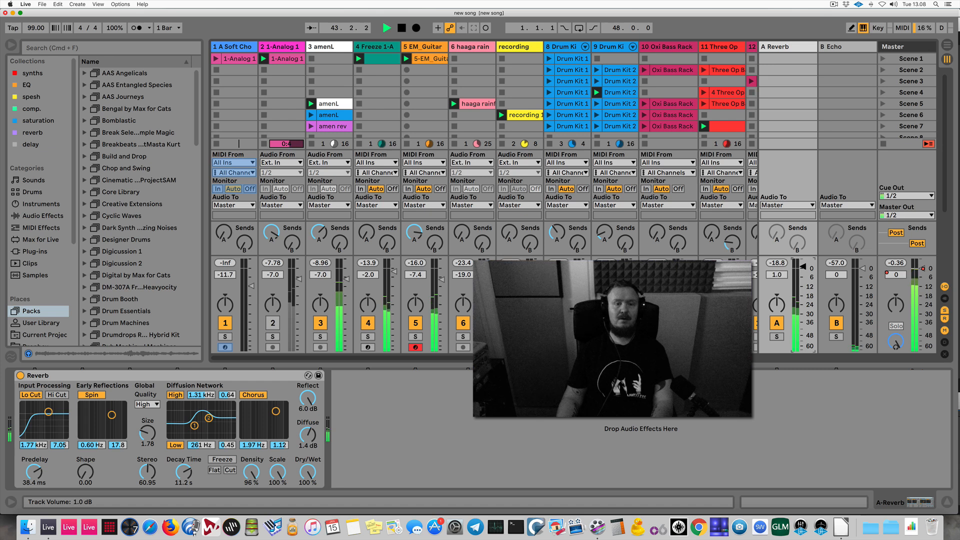
pyautogui.press('space')
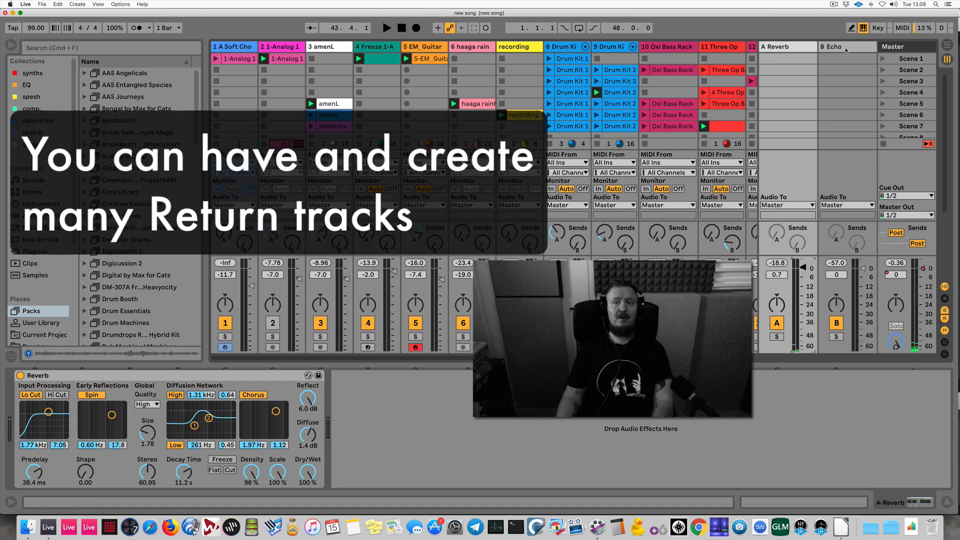
# Show return B's Echo, start playback, solo amenL, and raise its Send B to -2.0 dB
pyautogui.click(846, 47)
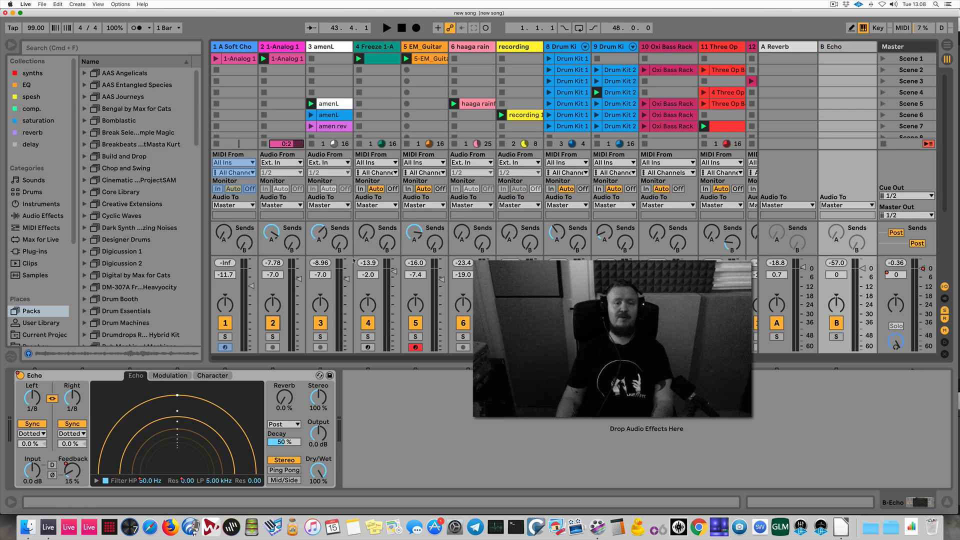
pyautogui.press('space')
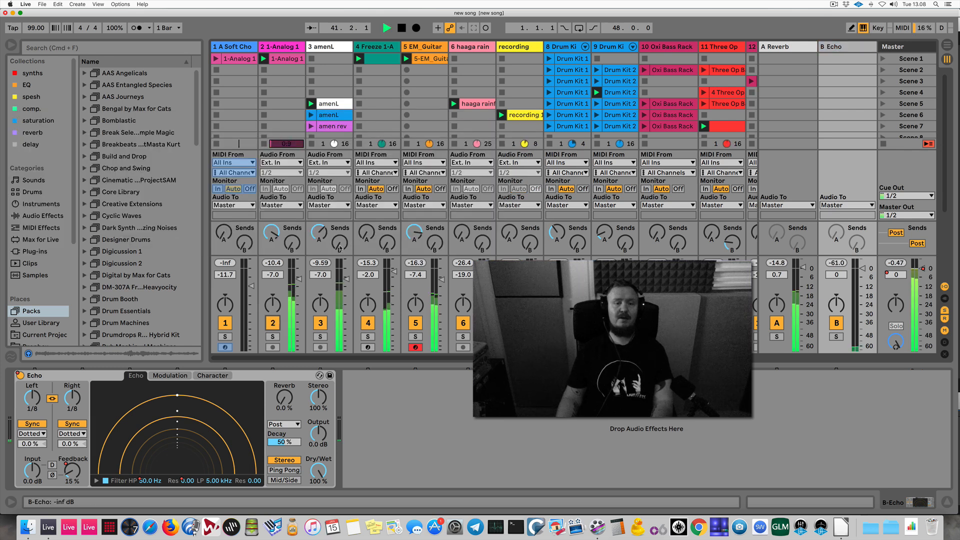
pyautogui.click(320, 336)
pyautogui.moveTo(339, 243); pyautogui.dragTo(339, 227)
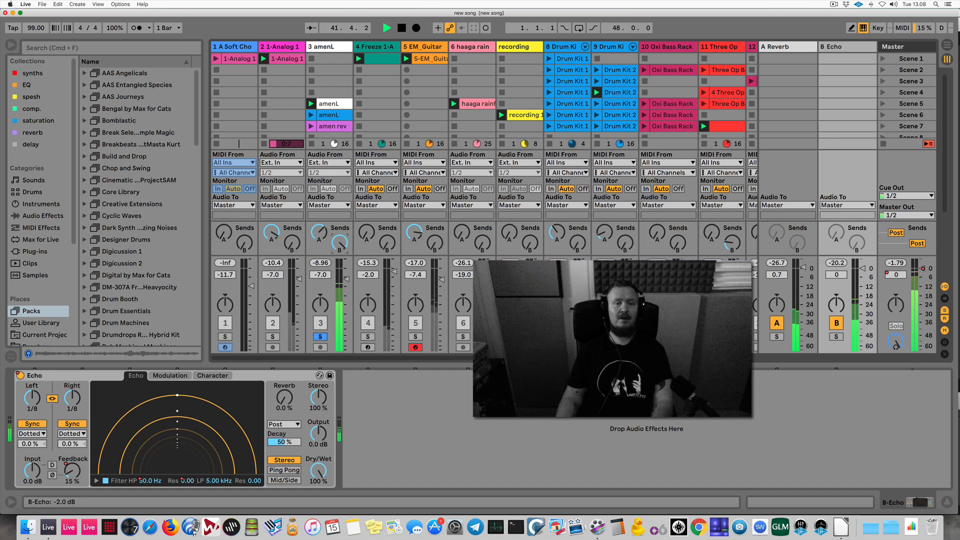
# Set return B's volume to 2.0 dB, and unsolo amenL with its Send B lowered to -12.4 dB during playback
pyautogui.moveTo(862, 269); pyautogui.dragTo(862, 265)
pyautogui.click(320, 337)
pyautogui.moveTo(340, 244); pyautogui.dragTo(342, 266)
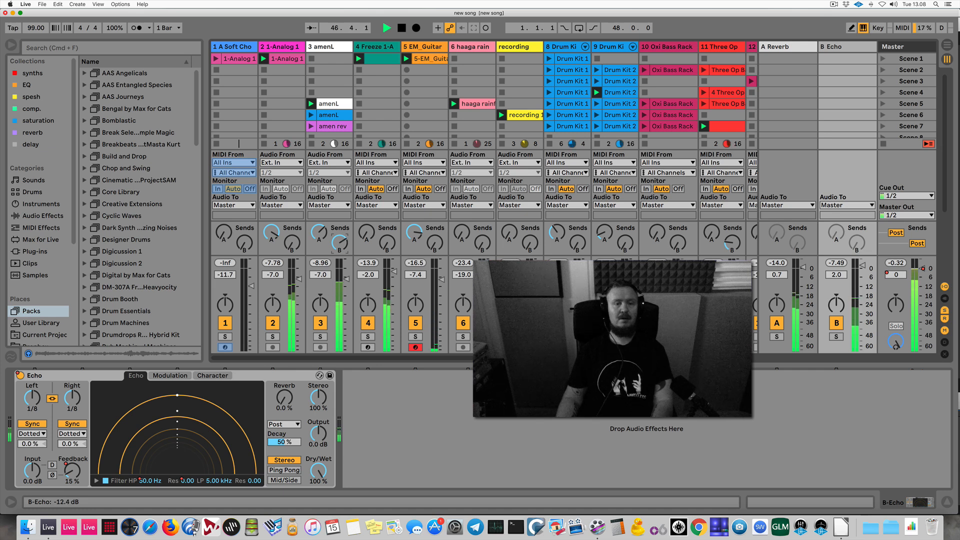
pyautogui.press('space')
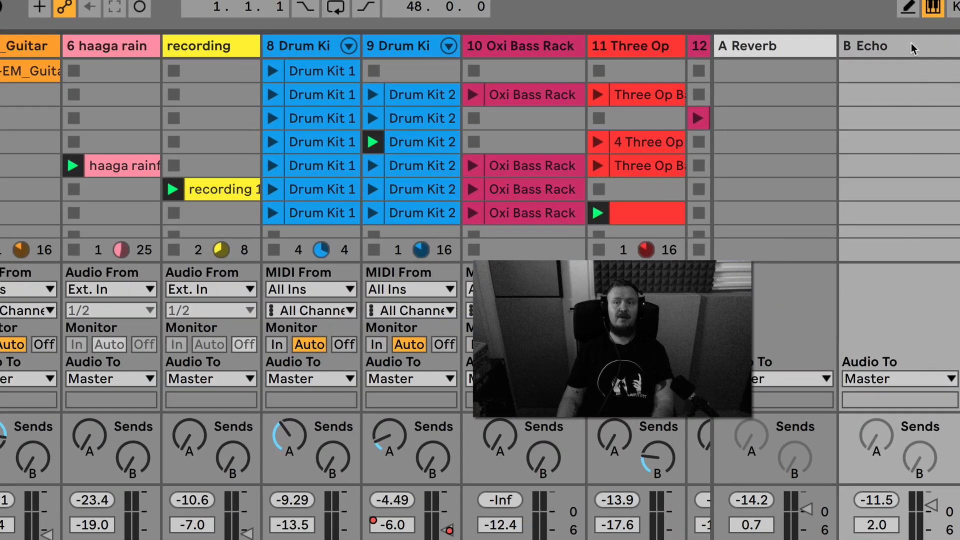
# Insert a third return track and set 1-Analog 1's Send C to -30.0 dB
pyautogui.rightClick(694, 47)
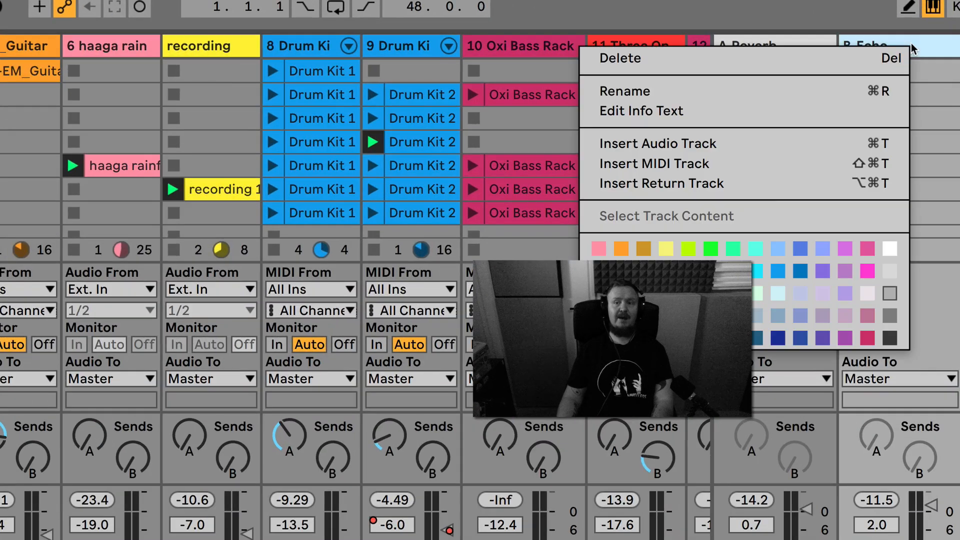
pyautogui.click(770, 190)
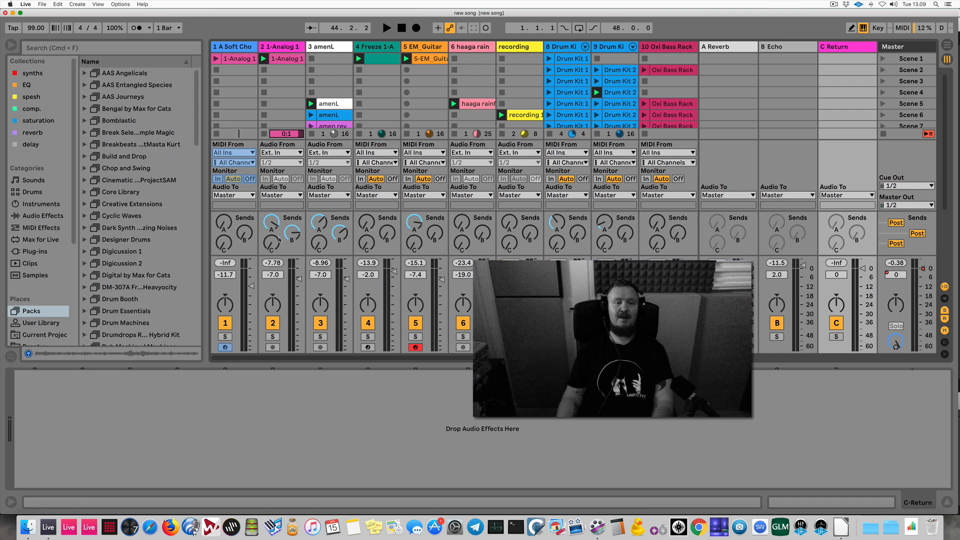
pyautogui.moveTo(267, 245); pyautogui.dragTo(267, 243)
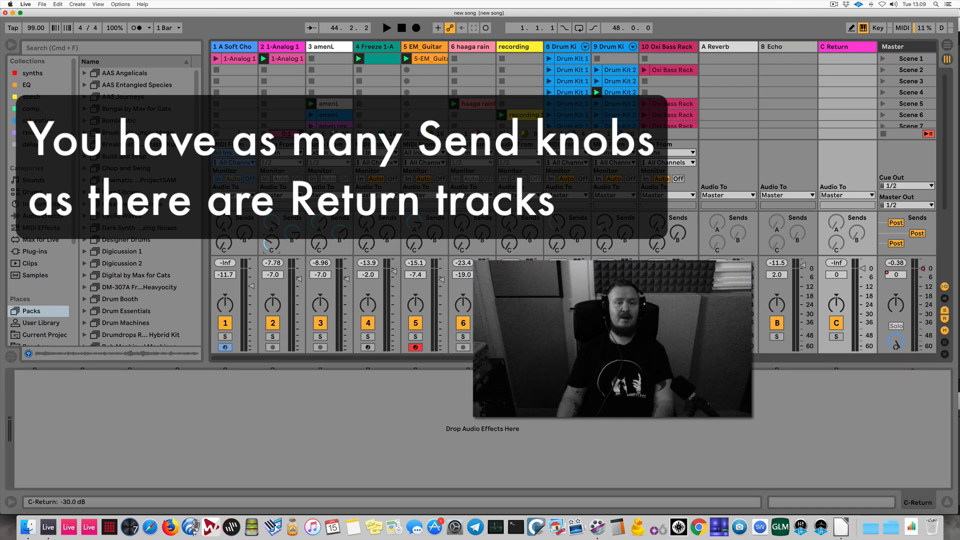
# On 1-Analog 1, disable Send B after setting it to -20.0 dB, and turn Send A down
pyautogui.moveTo(278, 241); pyautogui.dragTo(278, 230)
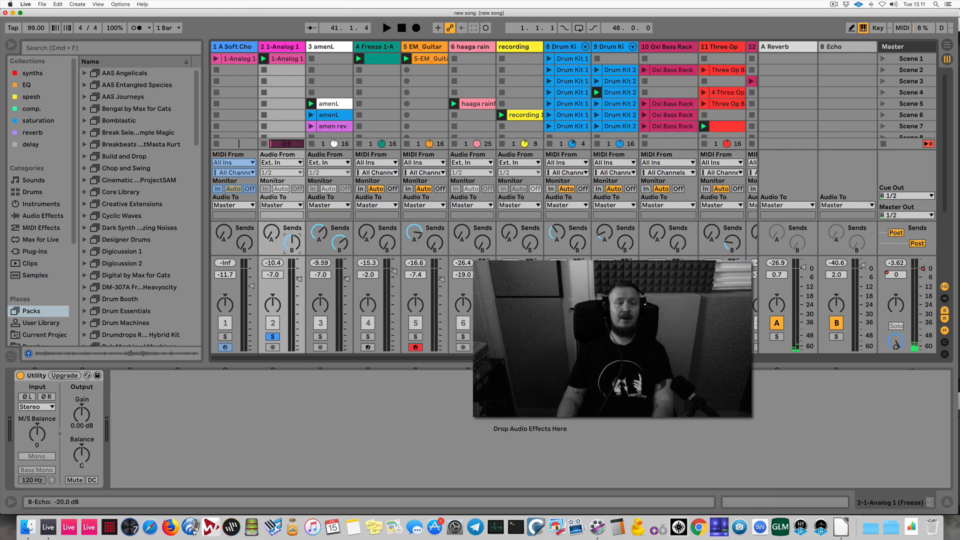
pyautogui.rightClick(289, 241)
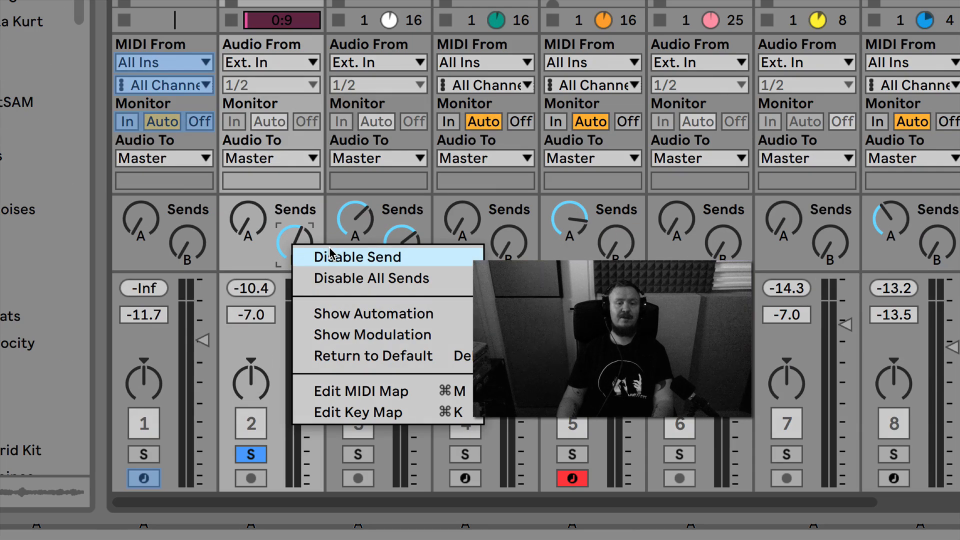
pyautogui.click(330, 255)
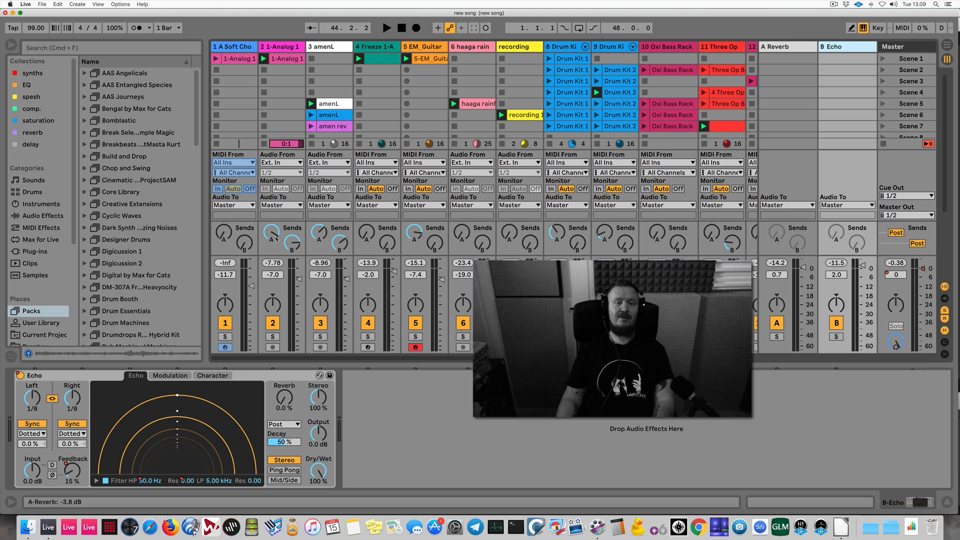
pyautogui.moveTo(276, 239); pyautogui.dragTo(276, 246)
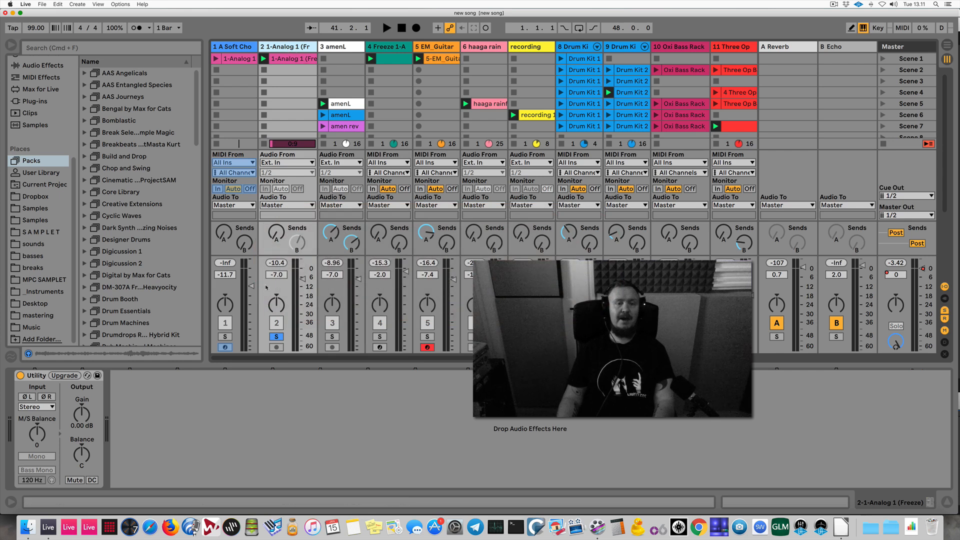
# Widen the browser, add Reverb from the Audio Effects to 1-Analog 1, and set its Decay Time to 14.1 s
pyautogui.moveTo(206, 166); pyautogui.dragTo(210, 166)
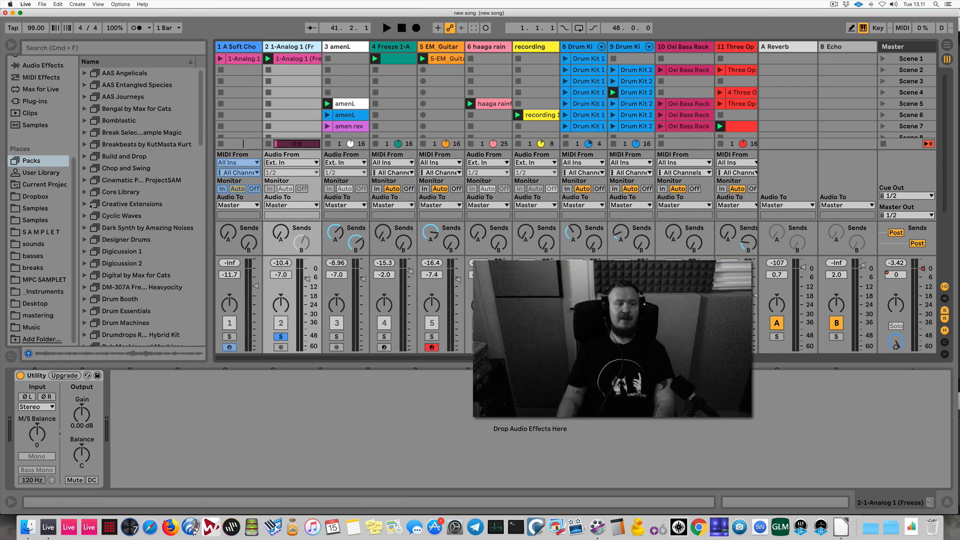
pyautogui.scroll(5, 46, 231)
pyautogui.click(44, 215)
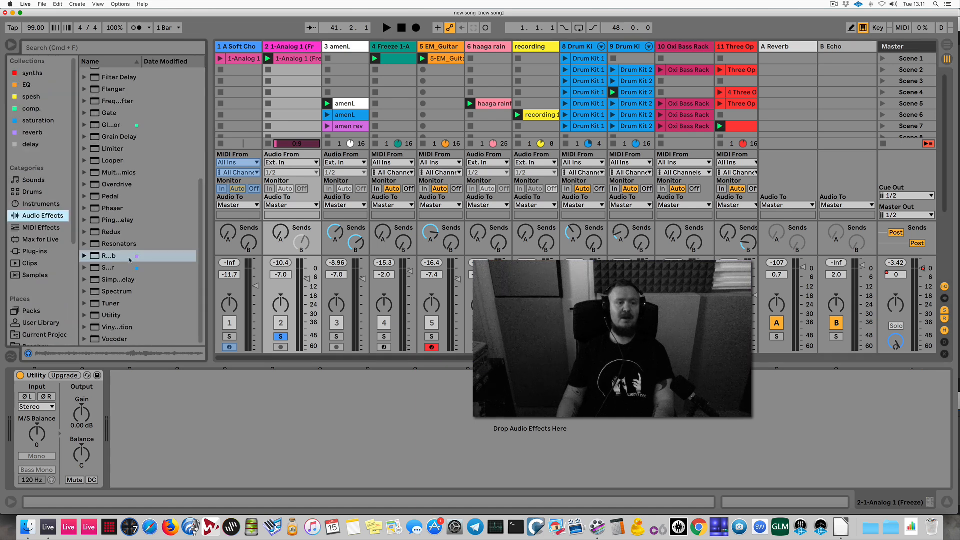
pyautogui.moveTo(208, 280); pyautogui.dragTo(236, 280)
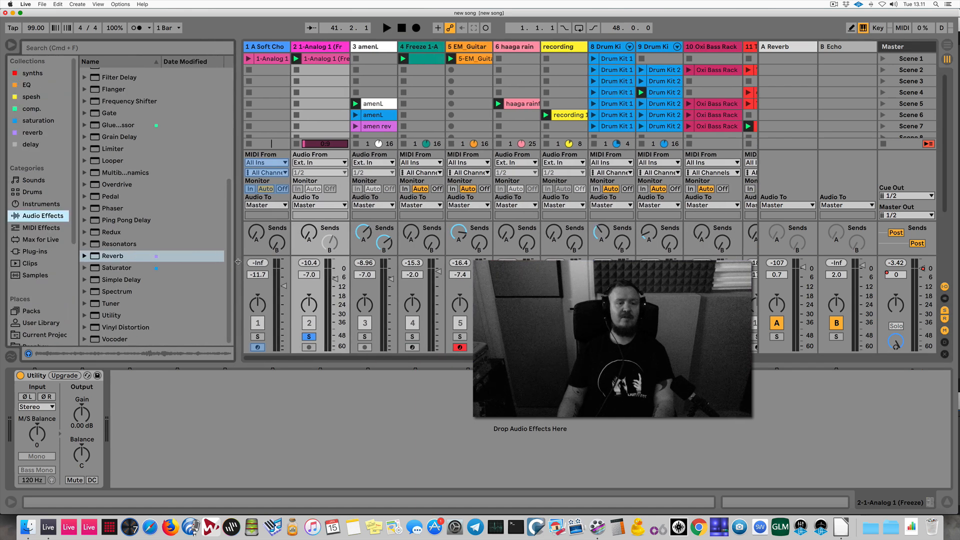
pyautogui.moveTo(120, 257); pyautogui.dragTo(410, 413)
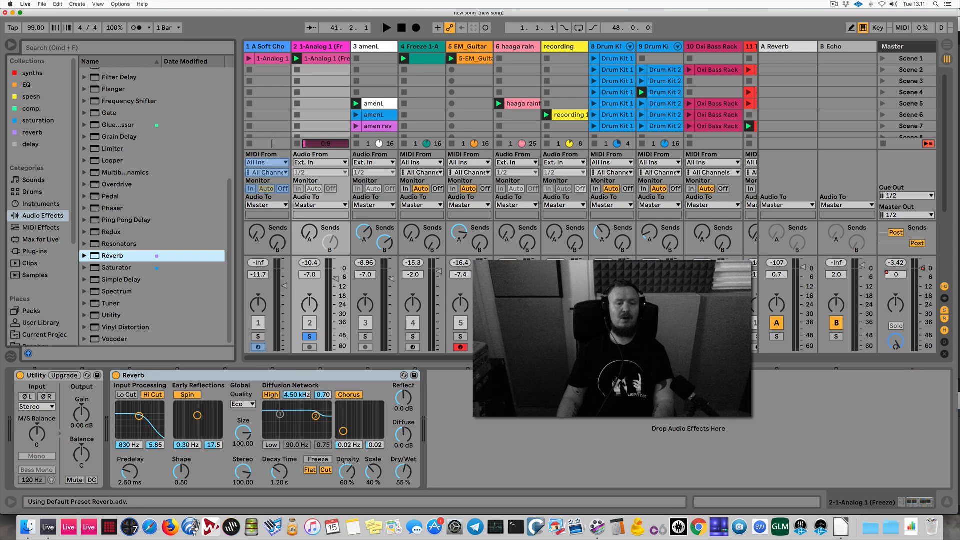
pyautogui.moveTo(280, 471); pyautogui.dragTo(280, 441)
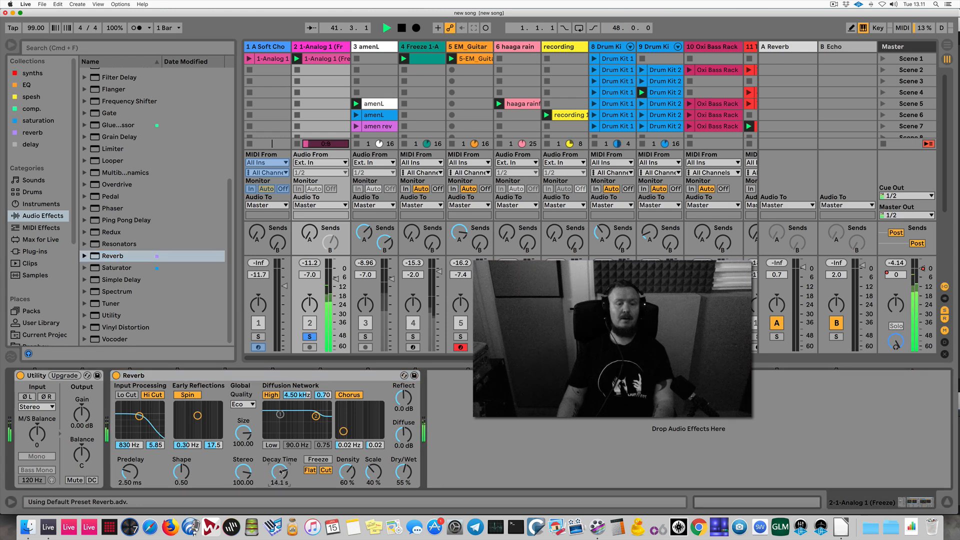
# Add Redux after Reverb on 1-Analog 1, with Downsample at 5.98 and Bit Reduction switched on at 5
pyautogui.moveTo(120, 232); pyautogui.dragTo(428, 376)
pyautogui.moveTo(468, 400); pyautogui.dragTo(469, 404)
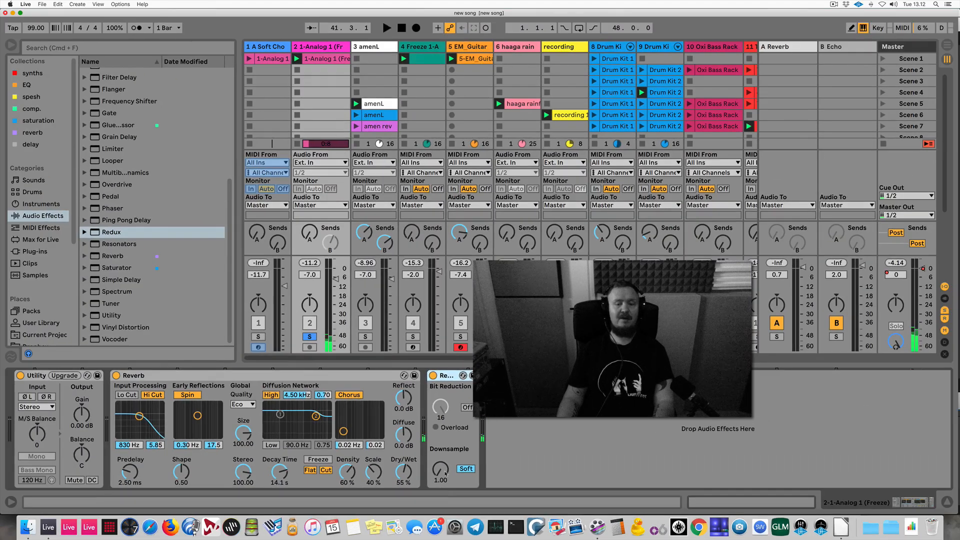
pyautogui.moveTo(433, 466); pyautogui.dragTo(434, 440)
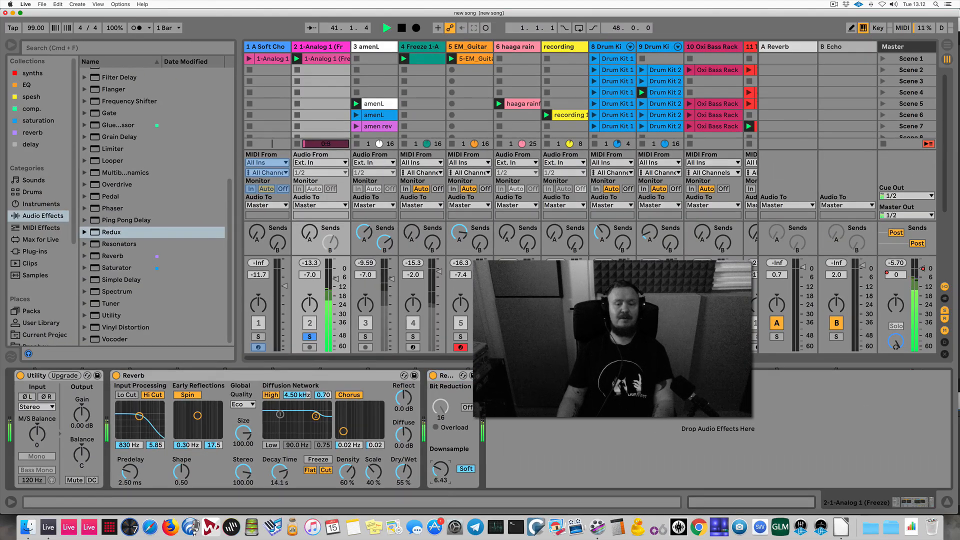
pyautogui.moveTo(440, 408); pyautogui.dragTo(441, 425)
pyautogui.click(467, 408)
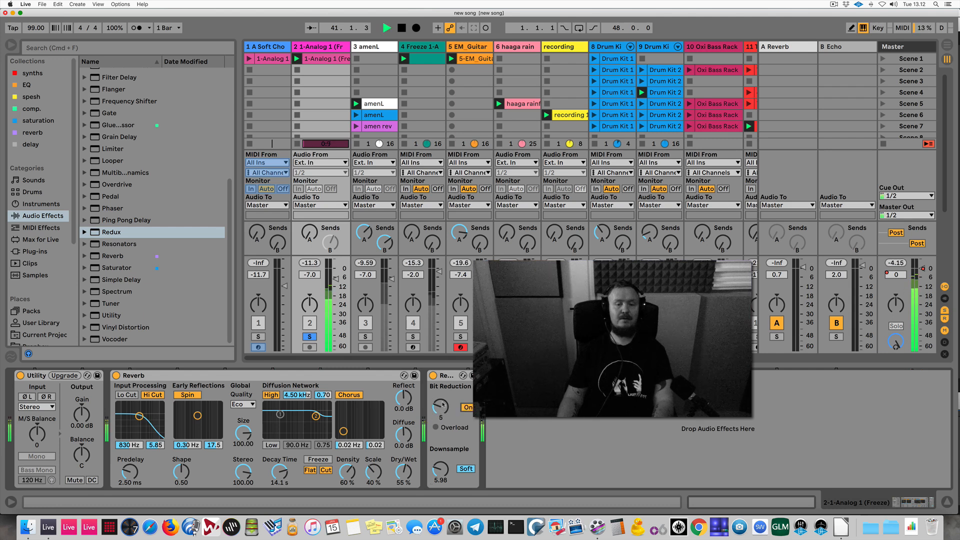
# Add Utility after Redux with Gain at -4.44 dB, and group Reverb, Redux and this Utility into one effect rack
pyautogui.doubleClick(111, 315)
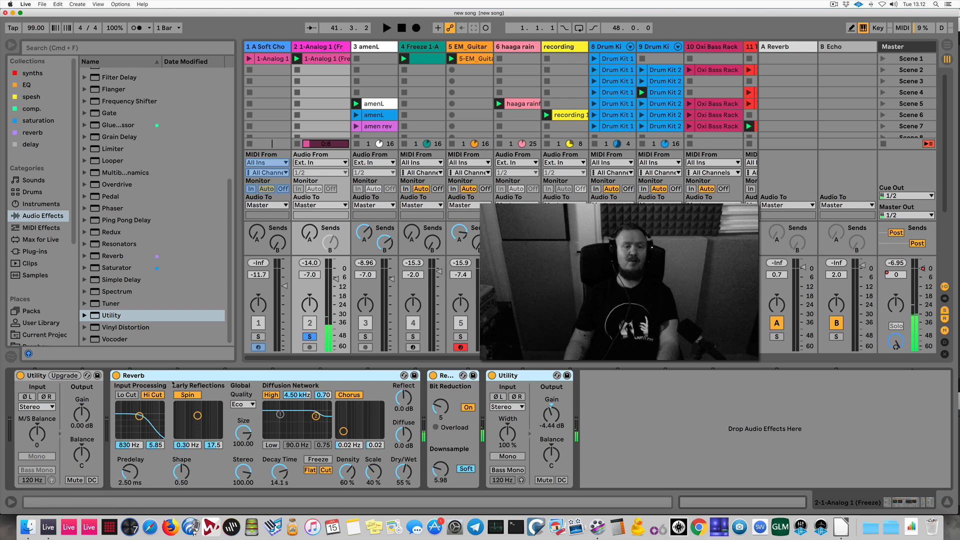
pyautogui.rightClick(179, 380)
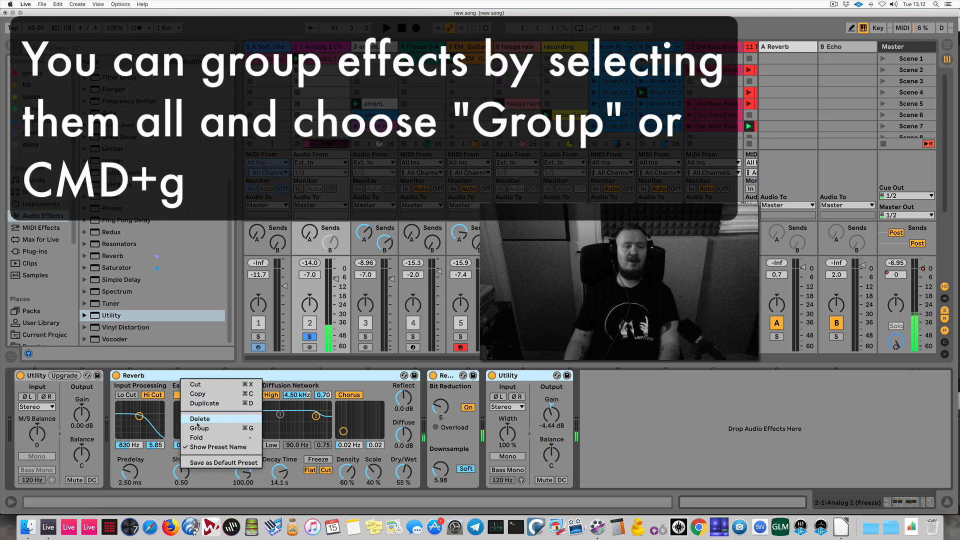
pyautogui.click(215, 437)
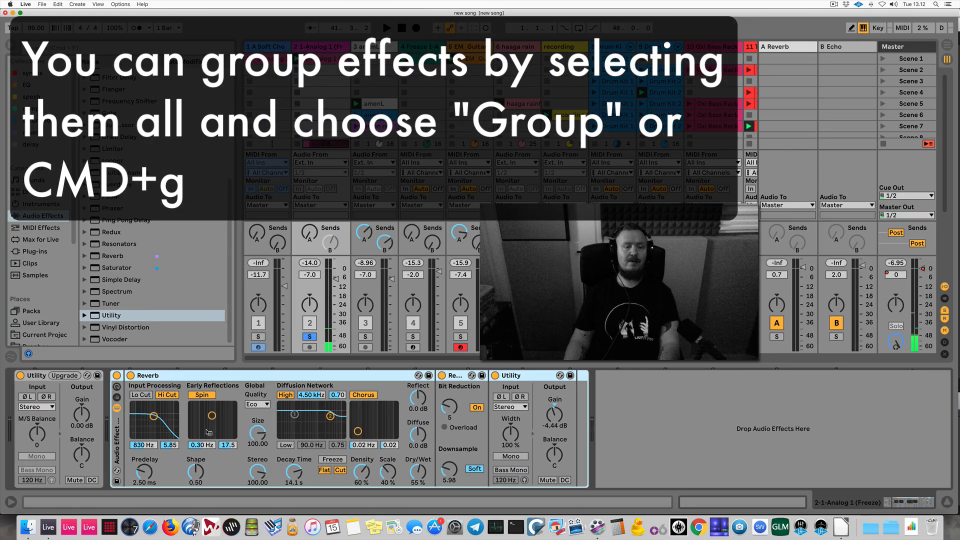
# Compare 1-Analog 1's playback with the whole audio effect rack switched off and on several times
pyautogui.press('space')
pyautogui.click(117, 376)
pyautogui.click(117, 376)
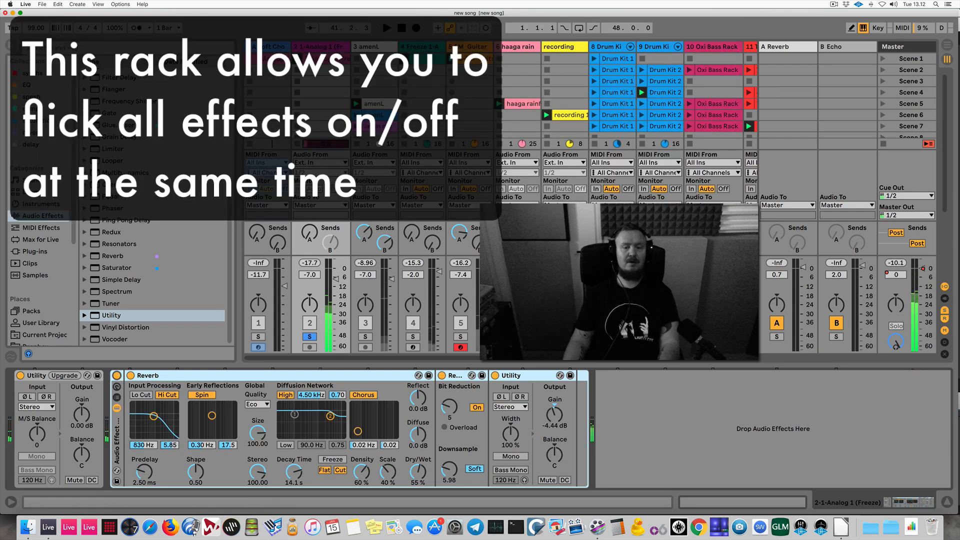
pyautogui.click(117, 375)
pyautogui.click(117, 376)
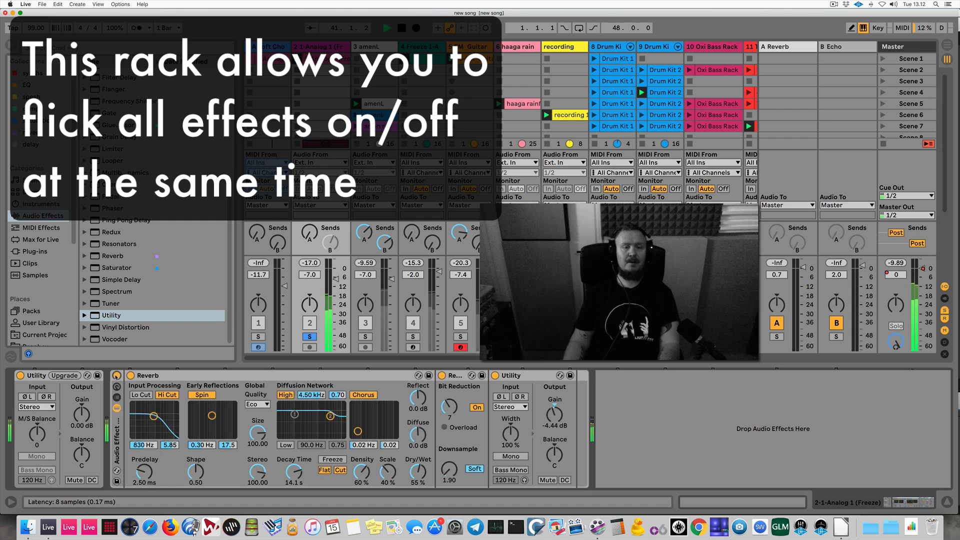
pyautogui.click(117, 375)
pyautogui.click(117, 376)
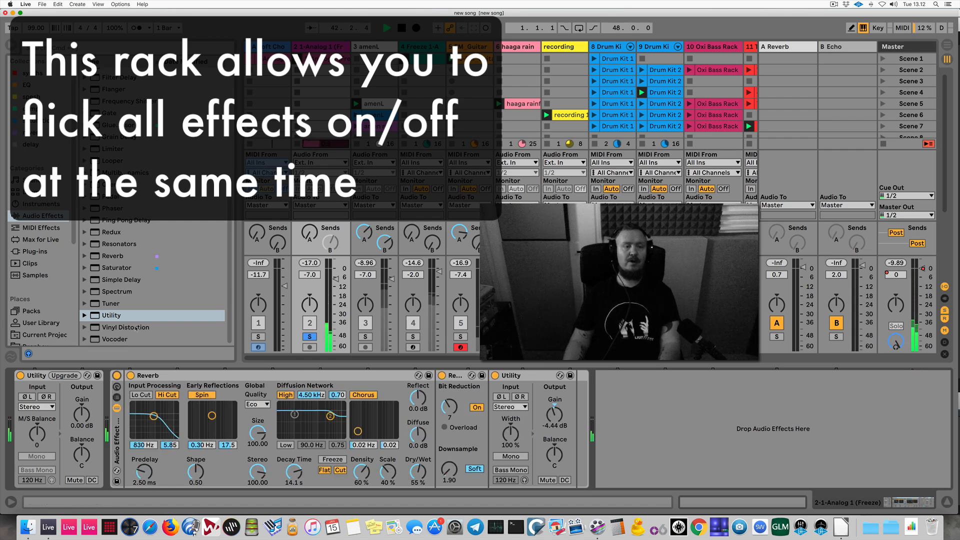
# Insert Echo between Redux and Utility inside the rack, and set Redux's Bit Reduction to 11
pyautogui.scroll(5, 133, 250)
pyautogui.click(110, 148)
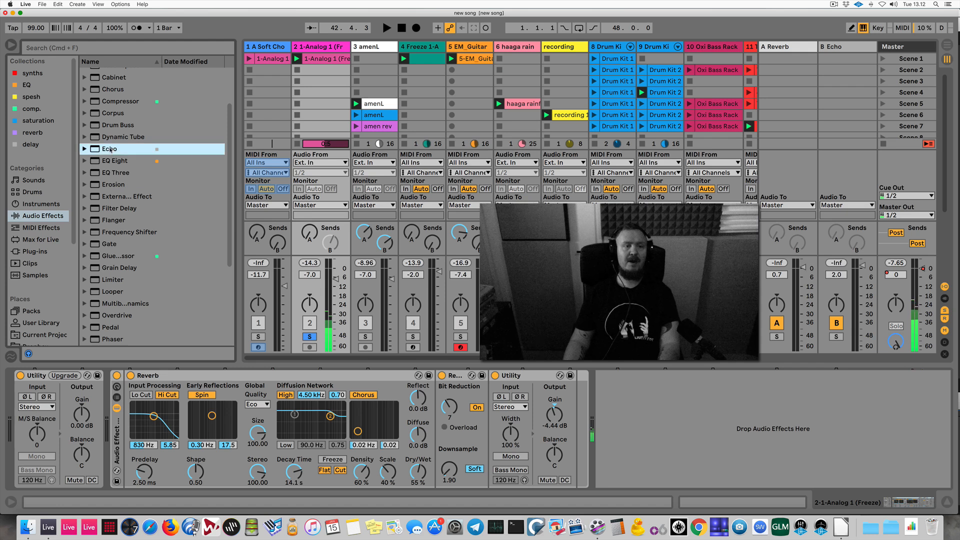
pyautogui.moveTo(397, 354); pyautogui.dragTo(481, 413)
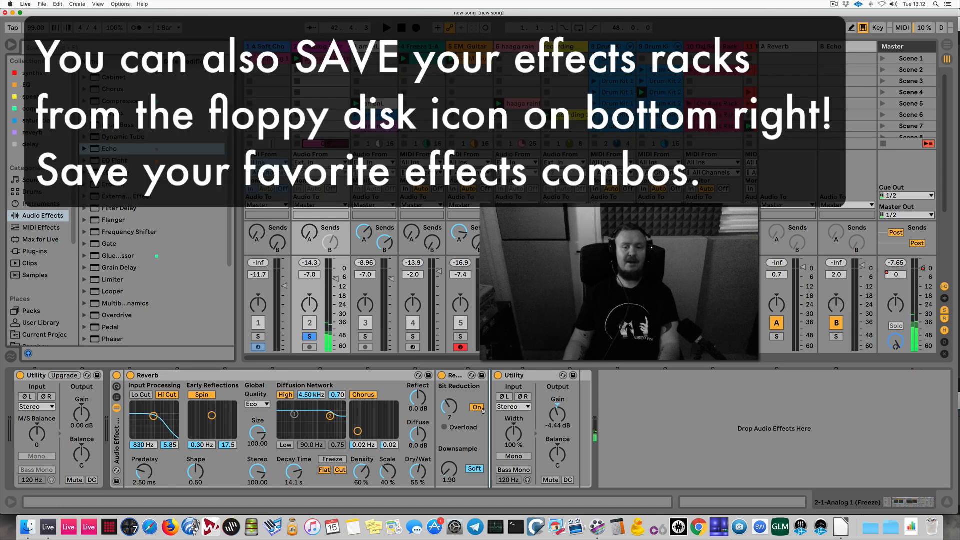
pyautogui.click(451, 414)
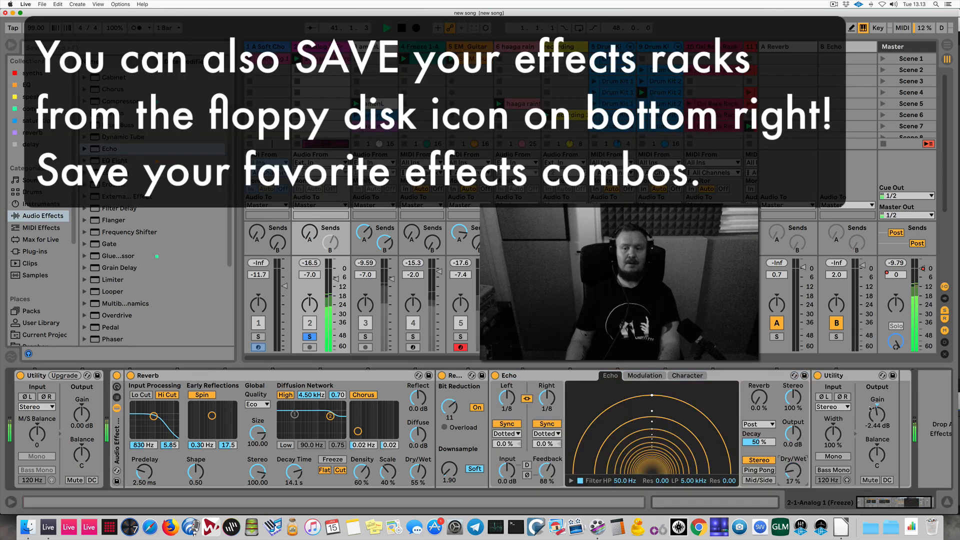
# Raise the Gain of the Utility at the rack's end to -0.44 dB and stop playback
pyautogui.moveTo(873, 415); pyautogui.dragTo(873, 410)
pyautogui.press('space')
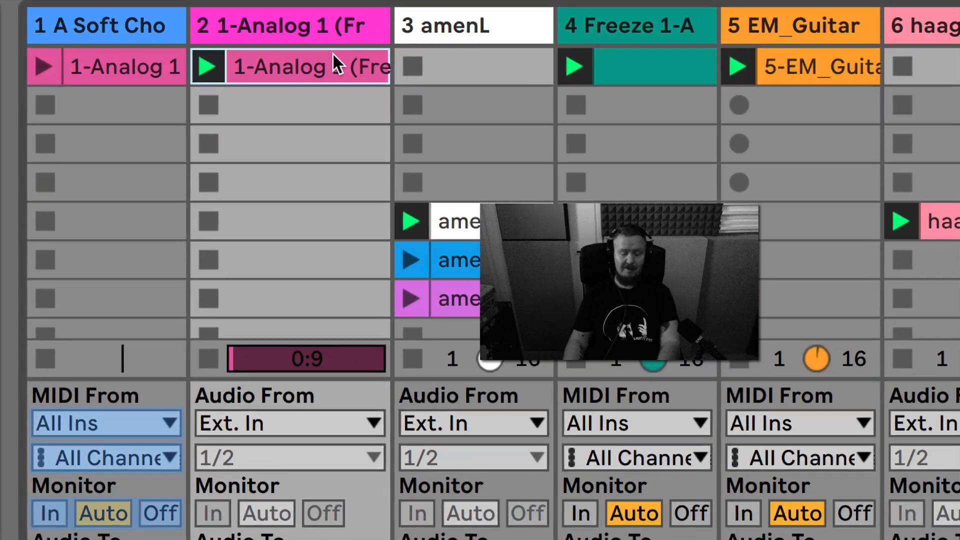
# Rename the playing 1-Analog 1 clip as good synth and save it into the User Library's Clips folder
pyautogui.hotkey('ctrl', 'r')
pyautogui.write('good synth')
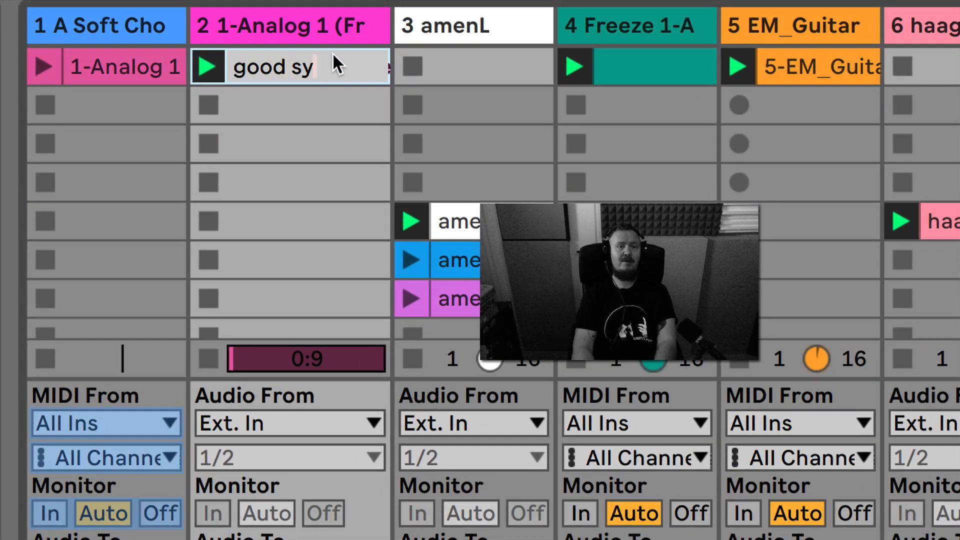
pyautogui.press('Return')
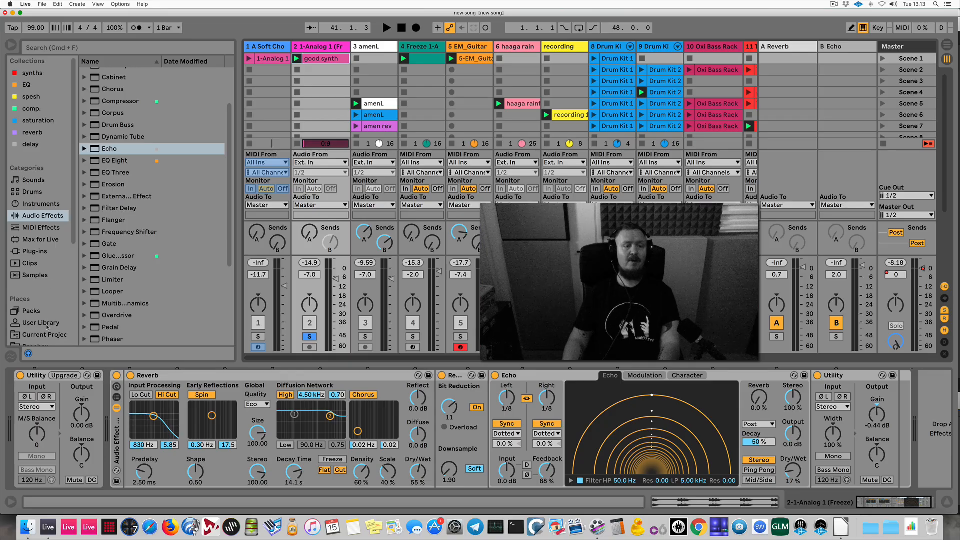
pyautogui.click(41, 323)
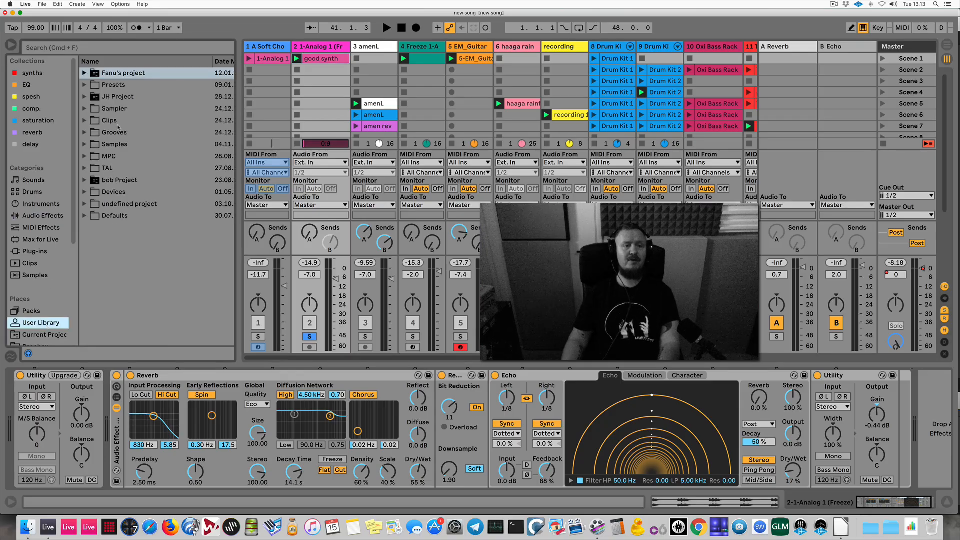
pyautogui.click(84, 123)
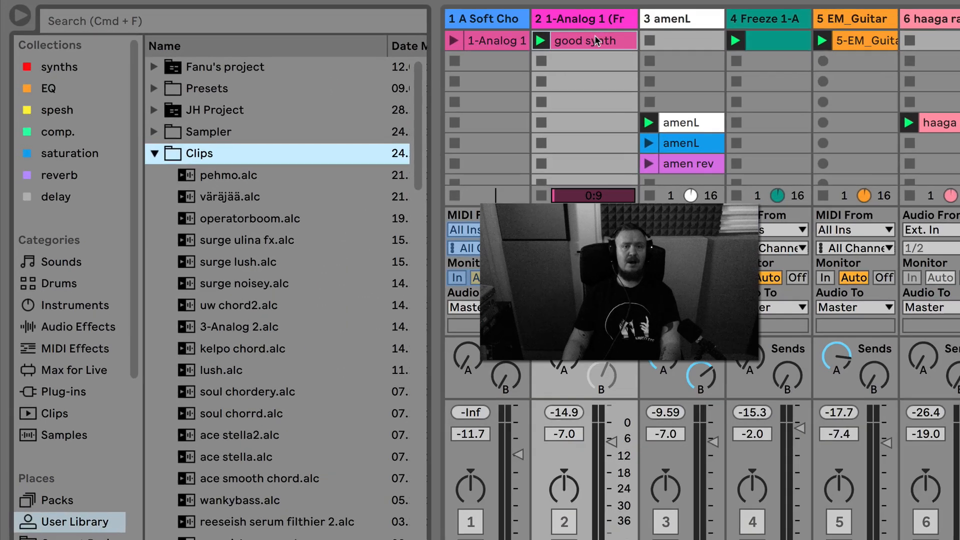
pyautogui.moveTo(596, 40); pyautogui.dragTo(271, 193)
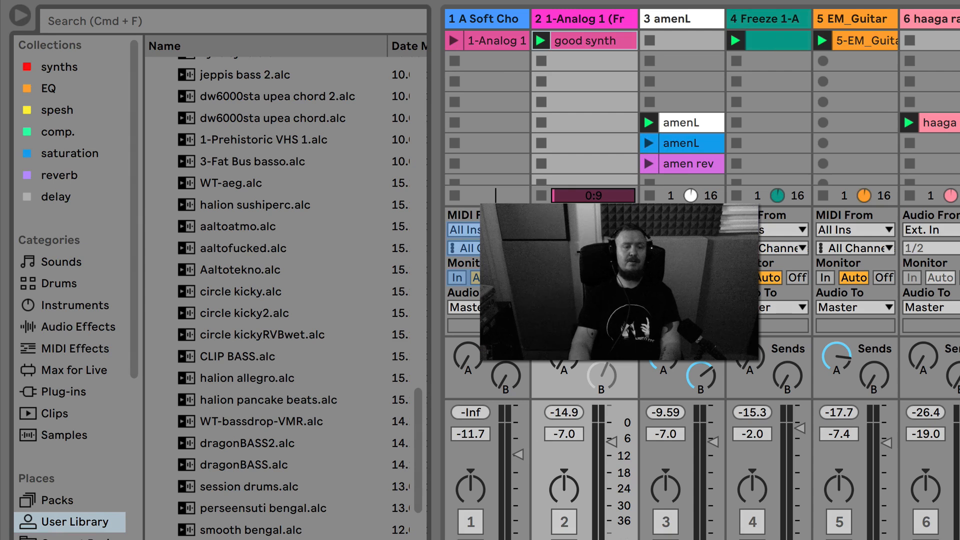
# Delete the 1-Analog 1 track and load the saved good synth clip into a new MIDI track after amenL
pyautogui.click(591, 18)
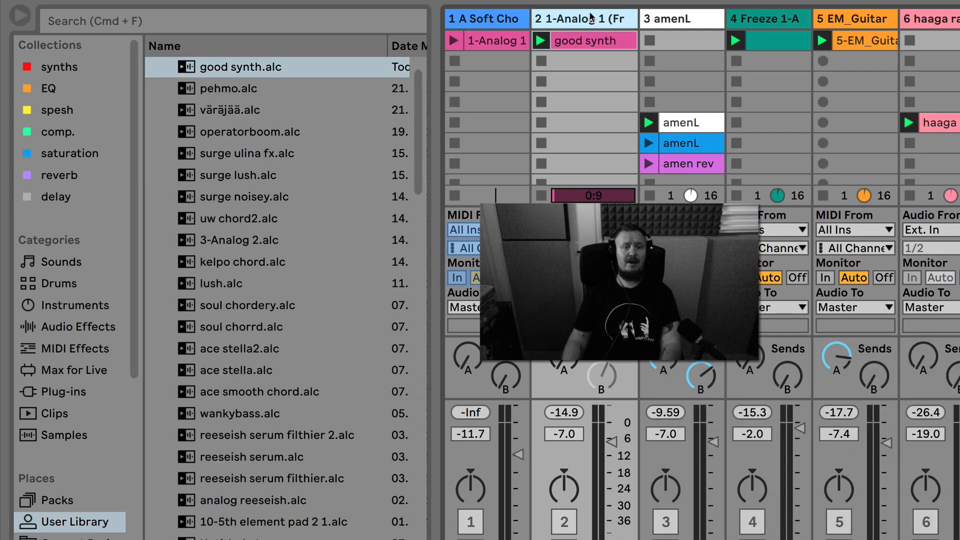
pyautogui.press('Delete')
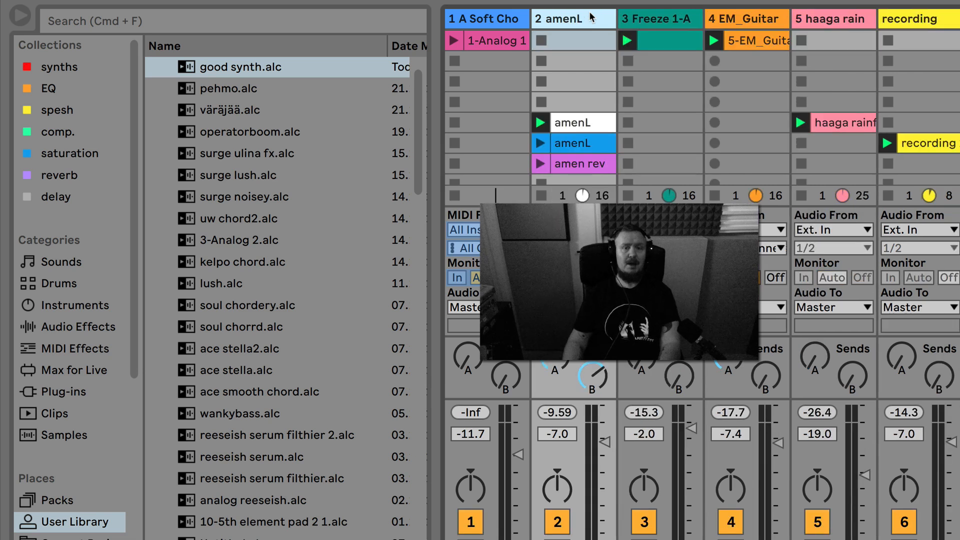
pyautogui.press('super+shift+t')
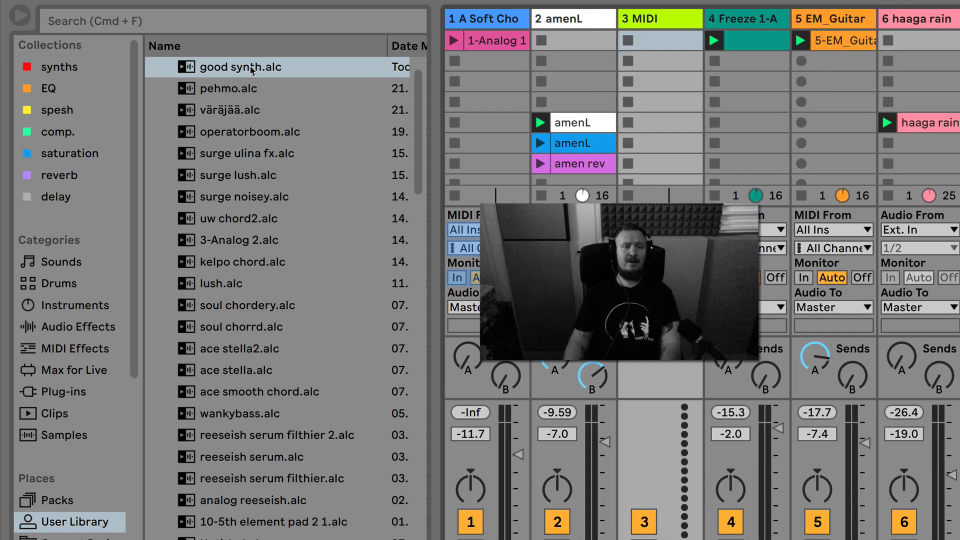
pyautogui.moveTo(252, 70); pyautogui.dragTo(674, 39)
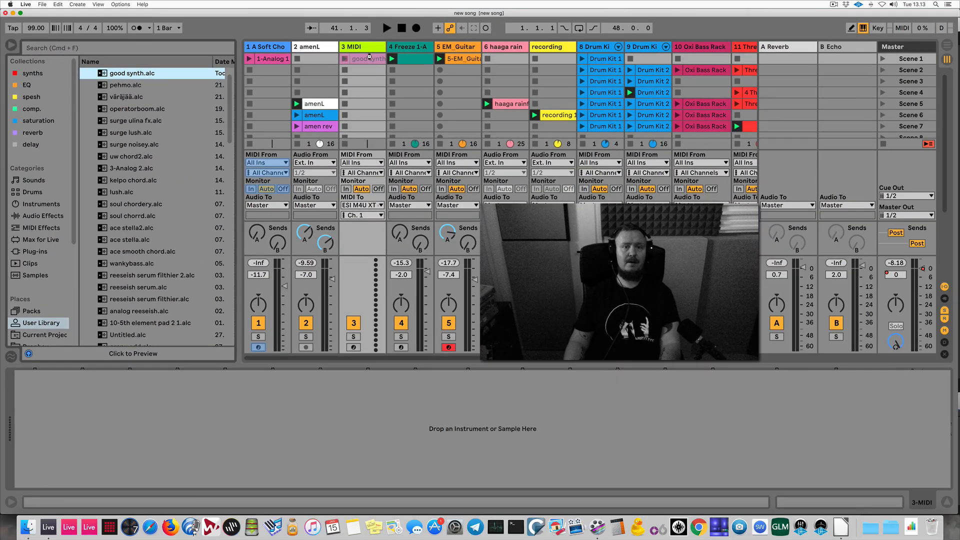
pyautogui.moveTo(369, 57); pyautogui.dragTo(369, 58)
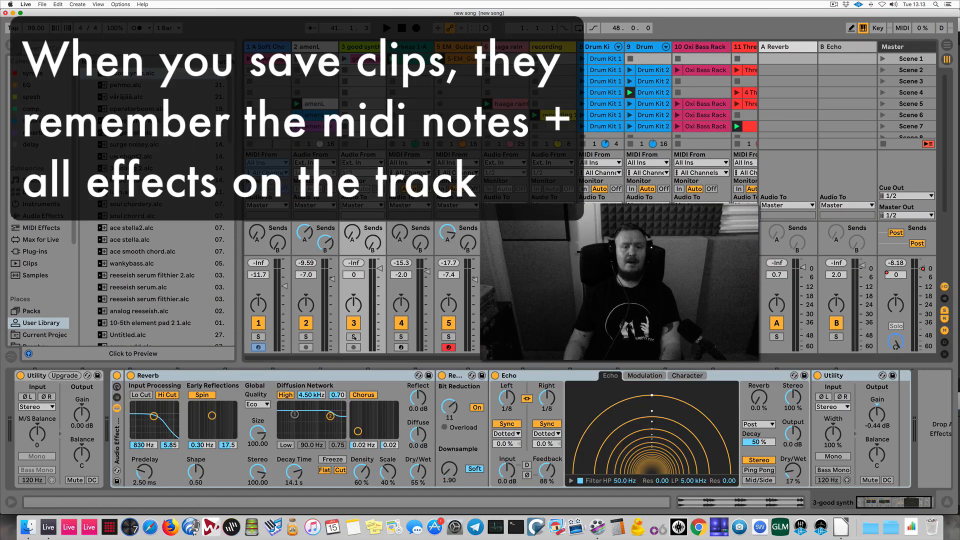
# Solo the good synth track, play it, and switch off its audio effect rack
pyautogui.click(354, 337)
pyautogui.press('space')
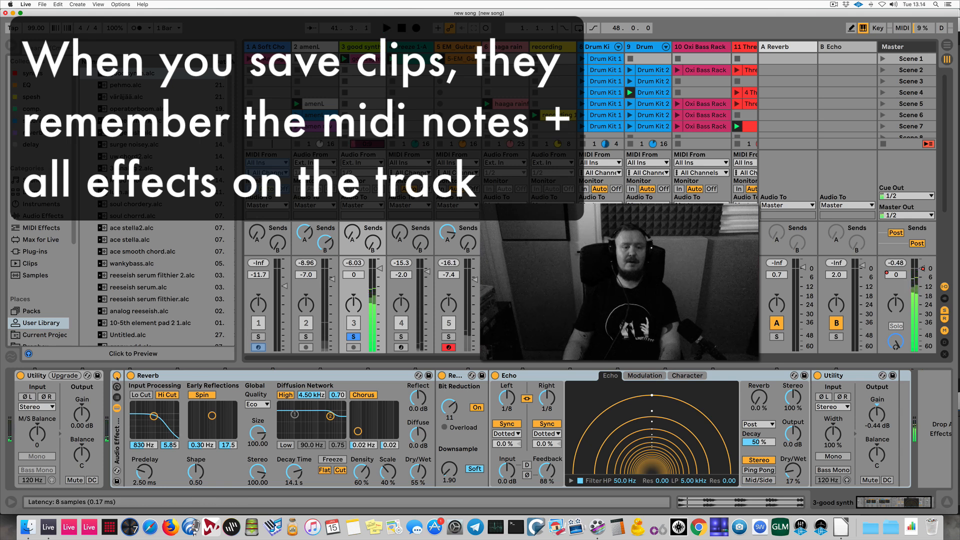
pyautogui.click(116, 375)
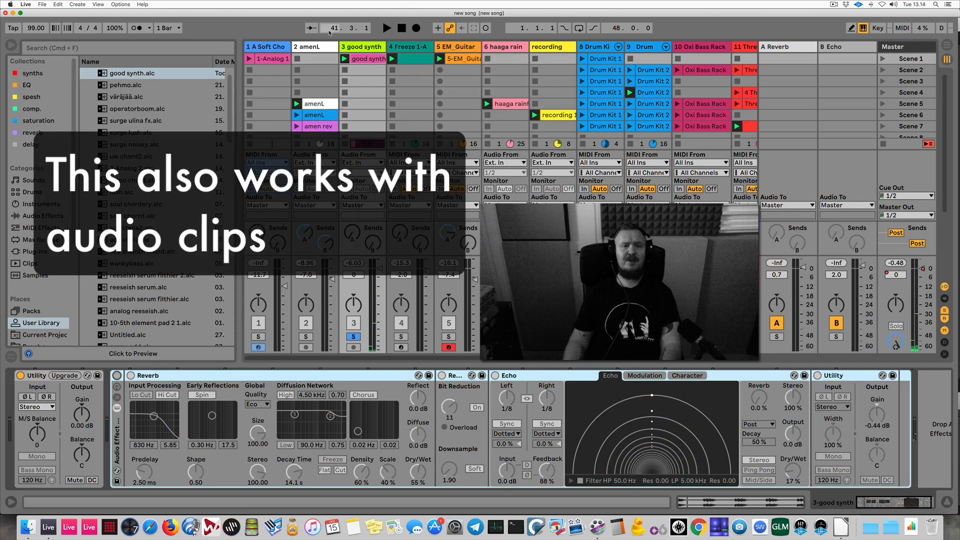
# Examine the good synth clip's waveform and the effect chain loaded on its track
pyautogui.doubleClick(365, 61)
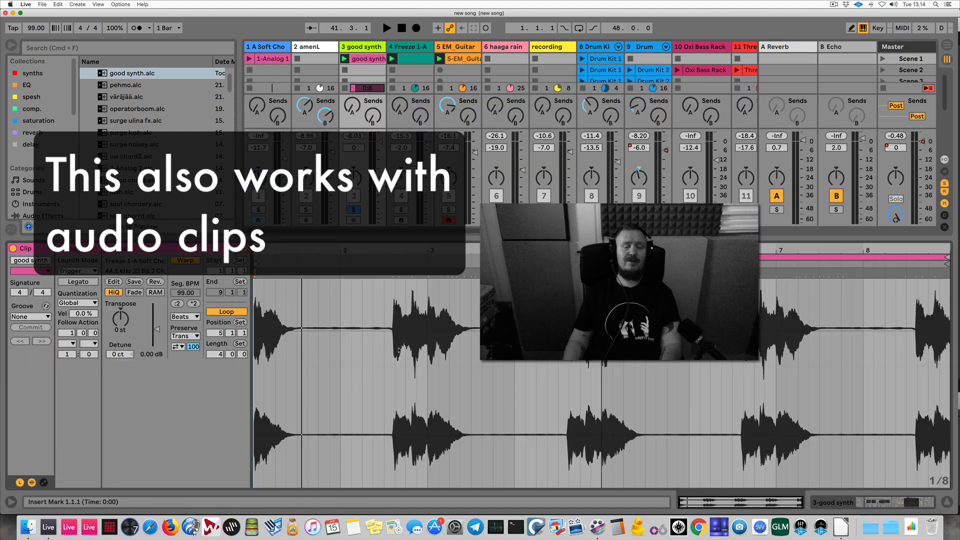
pyautogui.click(366, 46)
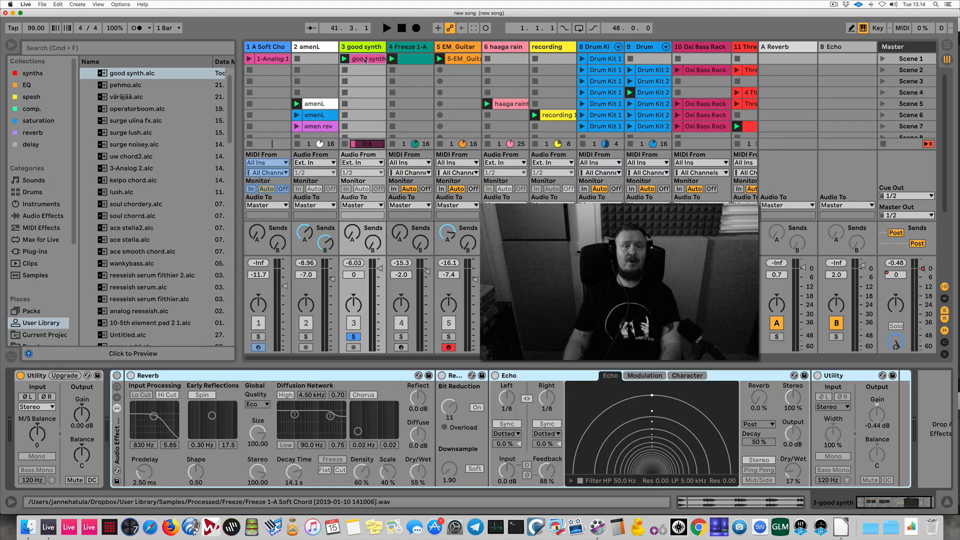
pyautogui.doubleClick(367, 59)
pyautogui.hotkey('shift', 'Tab')
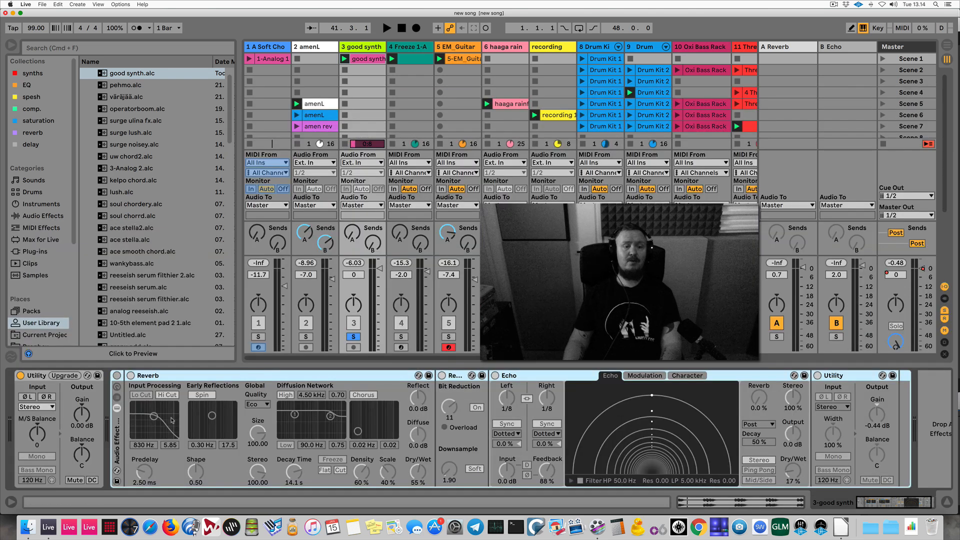
pyautogui.hscroll(2, 195, 401)
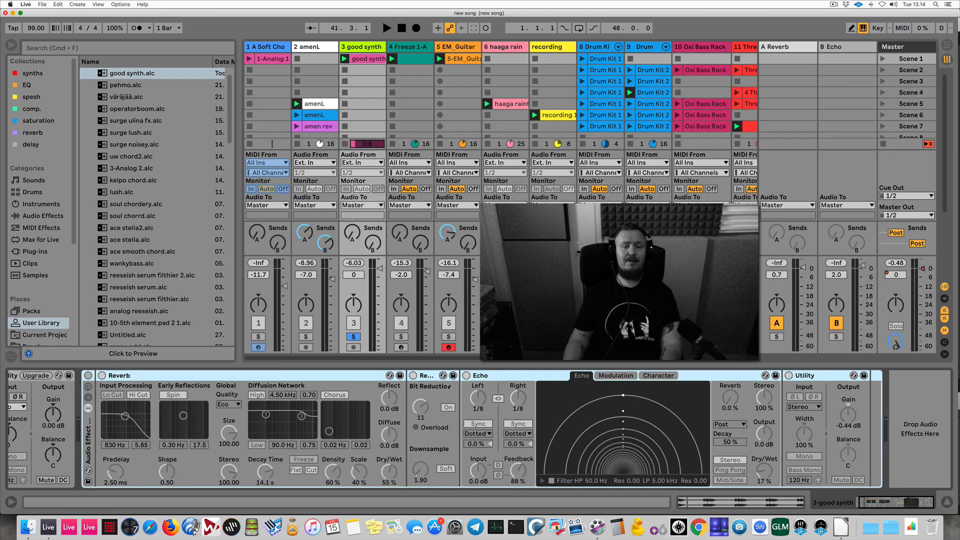
pyautogui.hscroll(-2, 449, 388)
pyautogui.hscroll(2, 265, 417)
pyautogui.hscroll(-2, 265, 418)
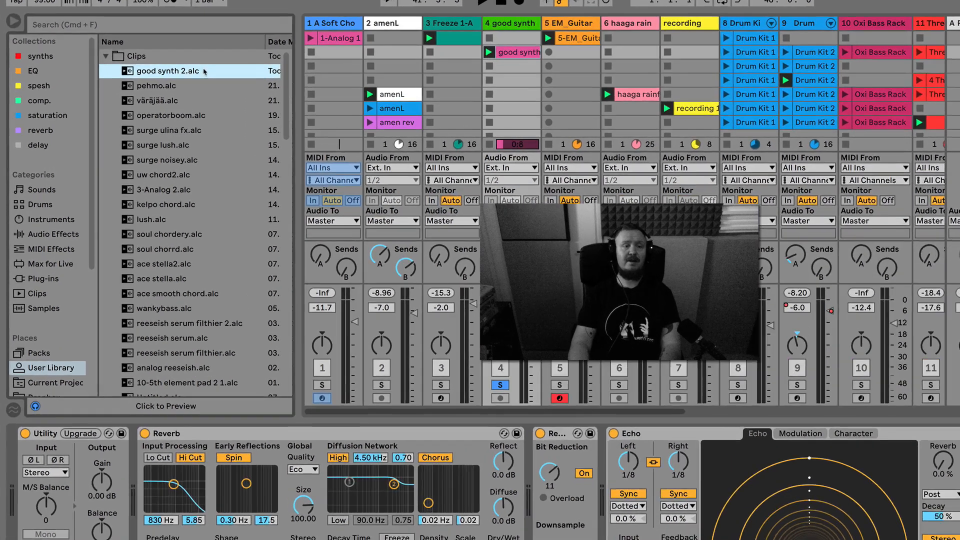
# Browse the saved clips in the User Library's Clips folder, including good synth 2, uw chord2 and kelpo chord
pyautogui.click(205, 72)
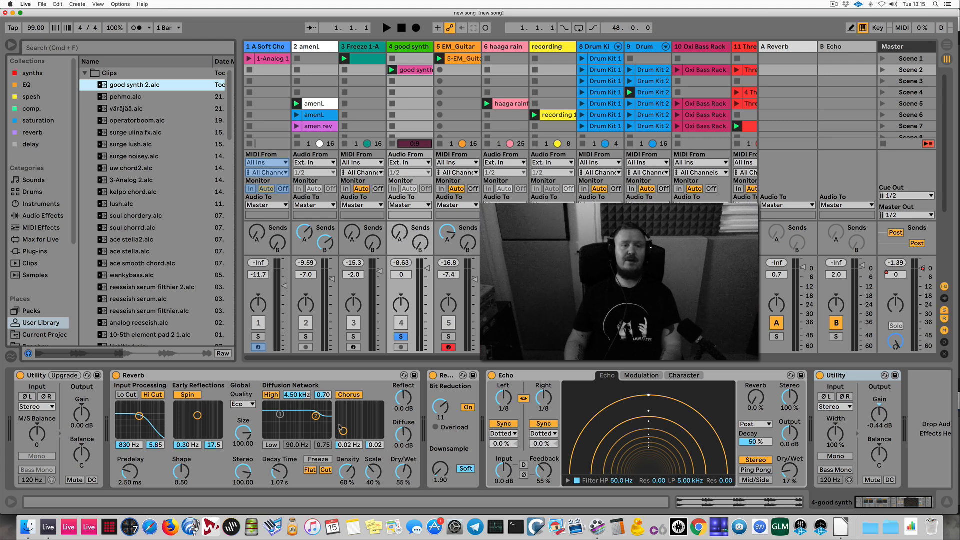
pyautogui.click(42, 325)
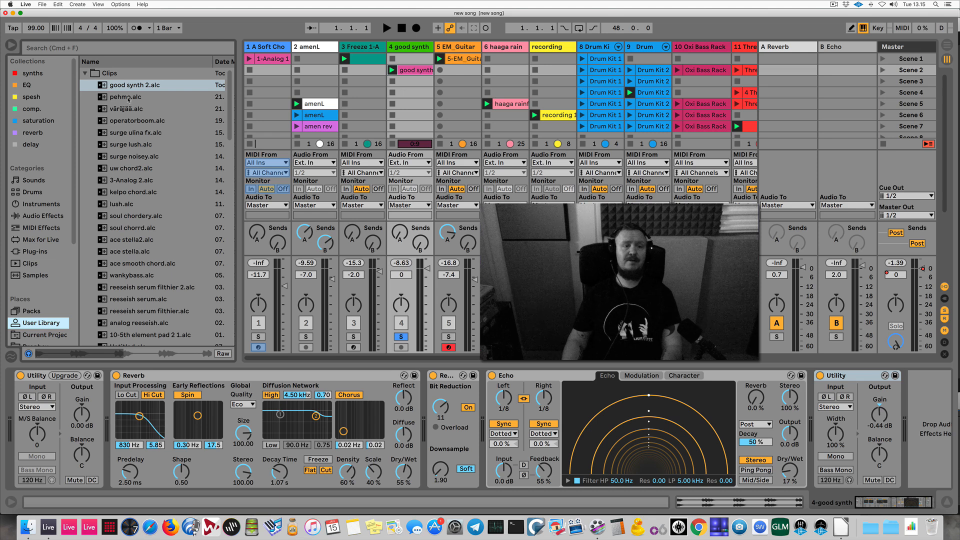
pyautogui.click(136, 169)
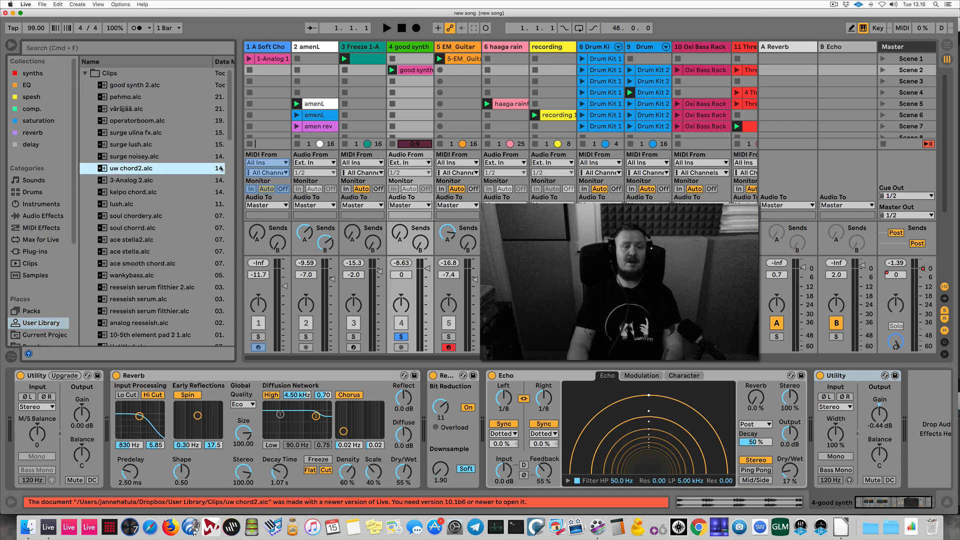
pyautogui.press('Down')
pyautogui.press('Down')
pyautogui.press('Down')
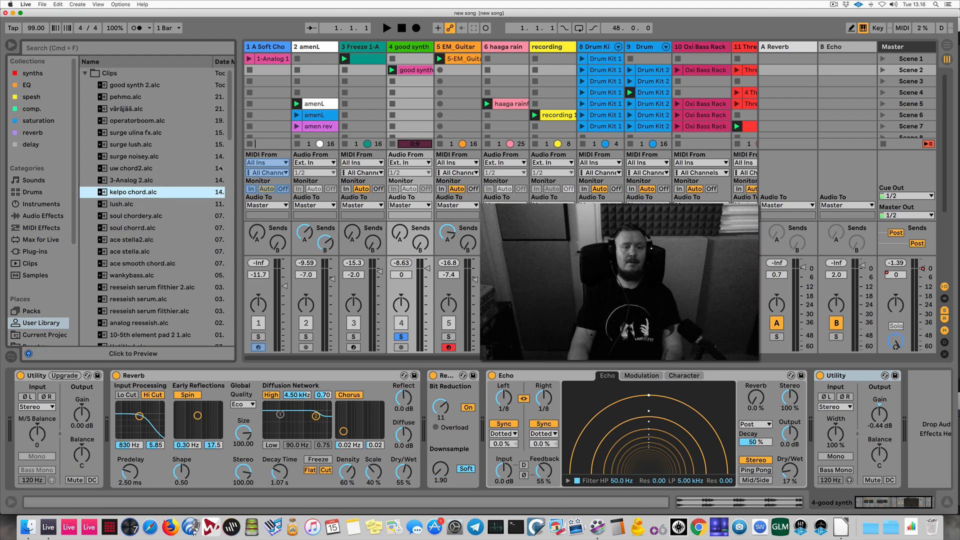
pyautogui.click(143, 76)
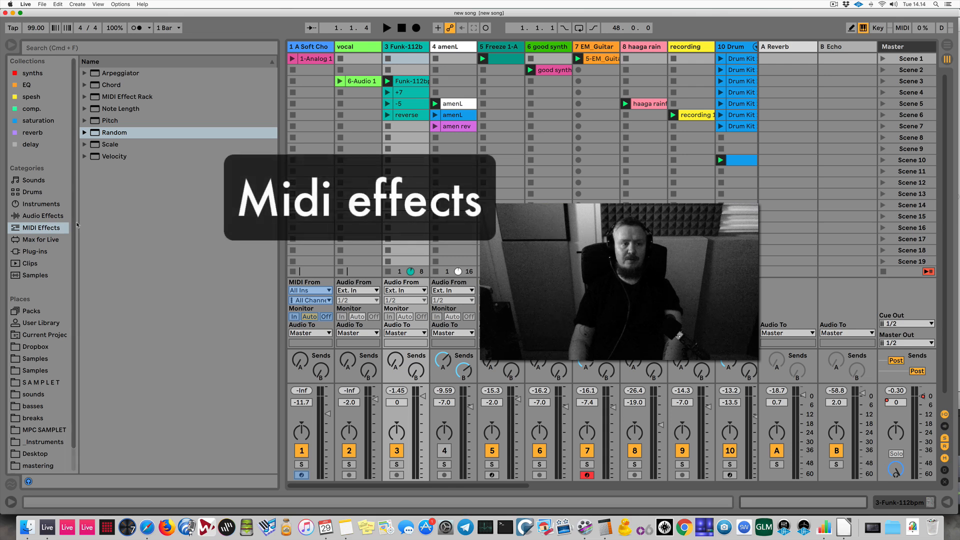
# Compare the browser's Audio Effects and MIDI Effects categories
pyautogui.click(59, 217)
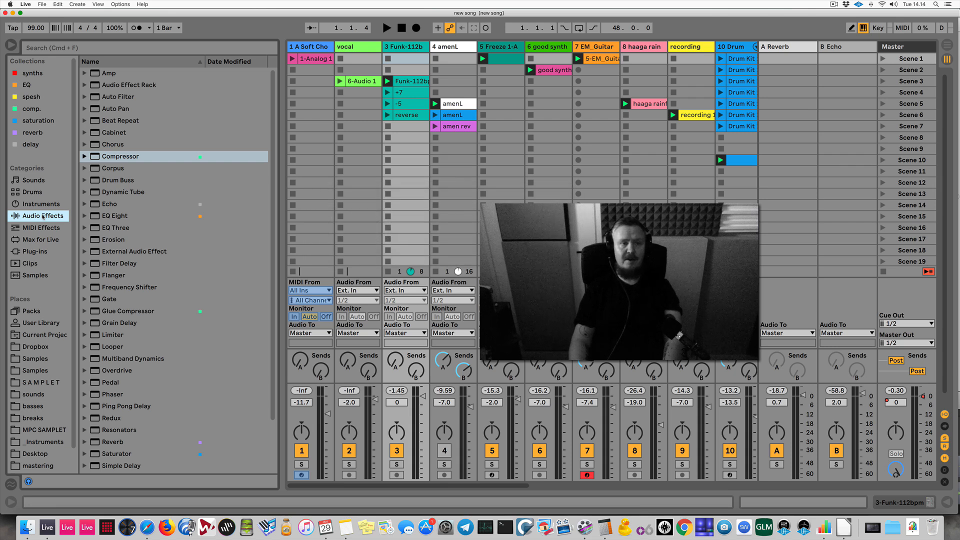
pyautogui.click(43, 228)
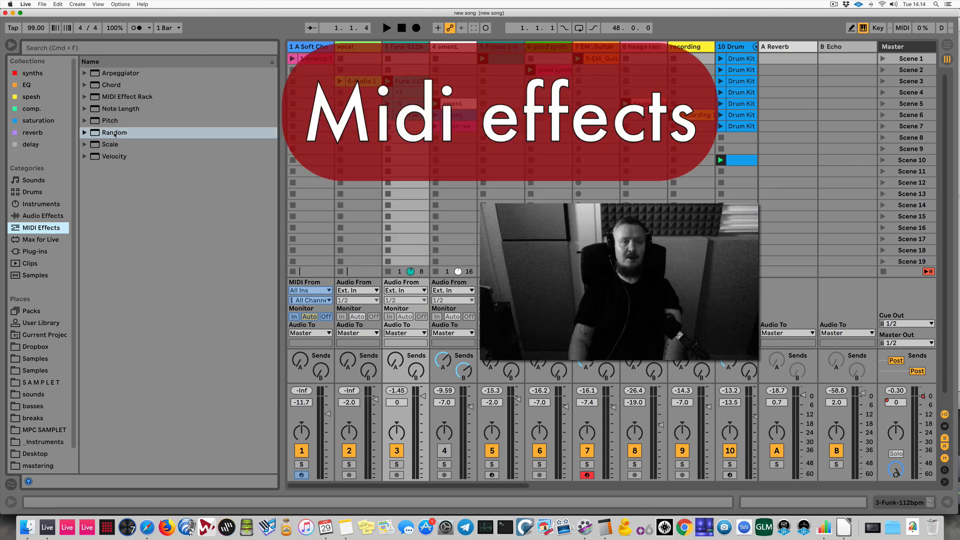
# Insert a new MIDI track, place it before A Soft Chord, and load the Wavetable instrument on it
pyautogui.click(313, 47)
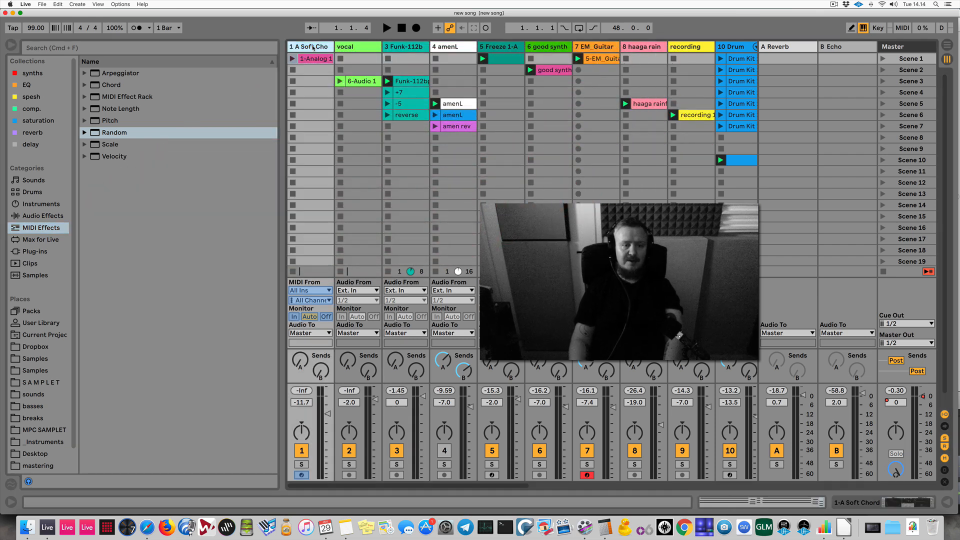
pyautogui.press('super+shift+t')
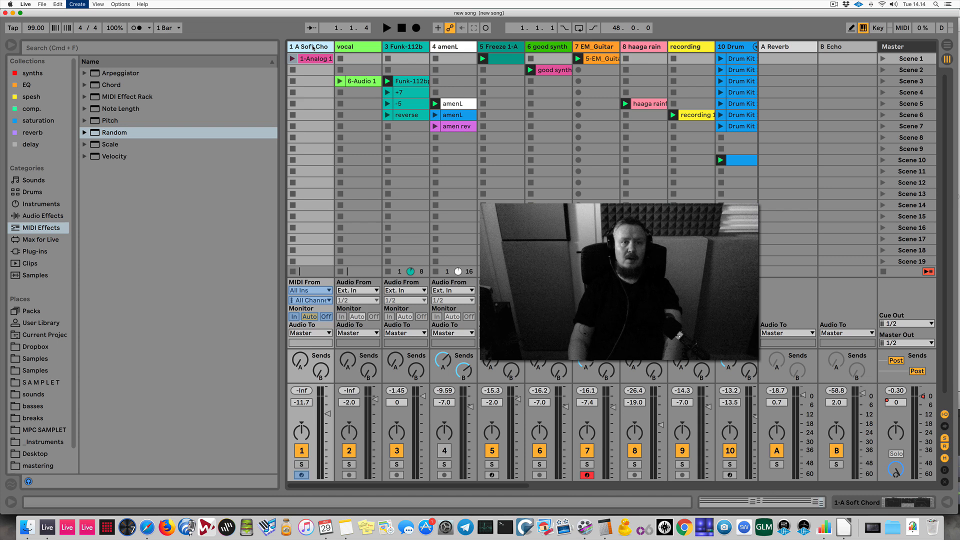
pyautogui.moveTo(354, 47); pyautogui.dragTo(295, 53)
pyautogui.click(41, 200)
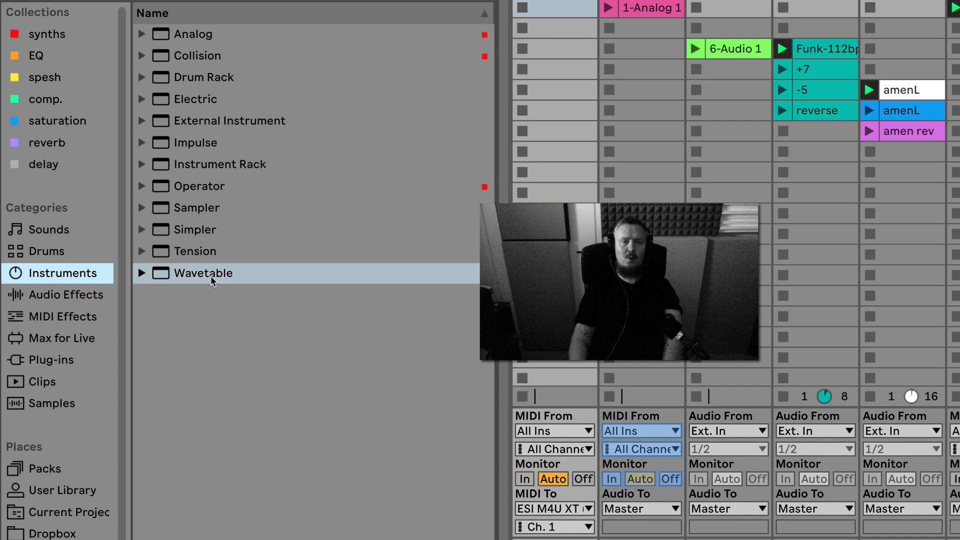
pyautogui.doubleClick(211, 275)
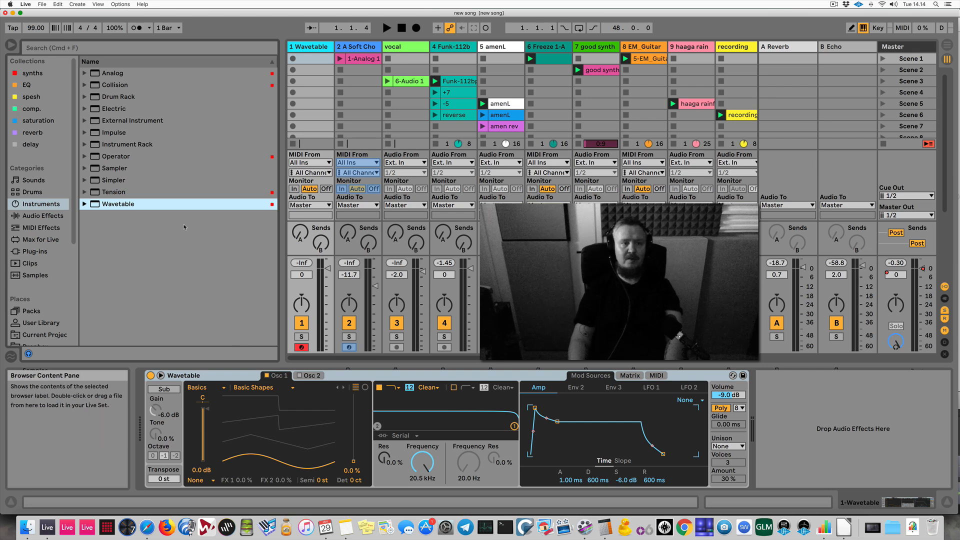
# Solo the Wavetable track and add the Chord presets Major Chord and, ahead of it, Eternal Sunshine before the instrument
pyautogui.click(41, 228)
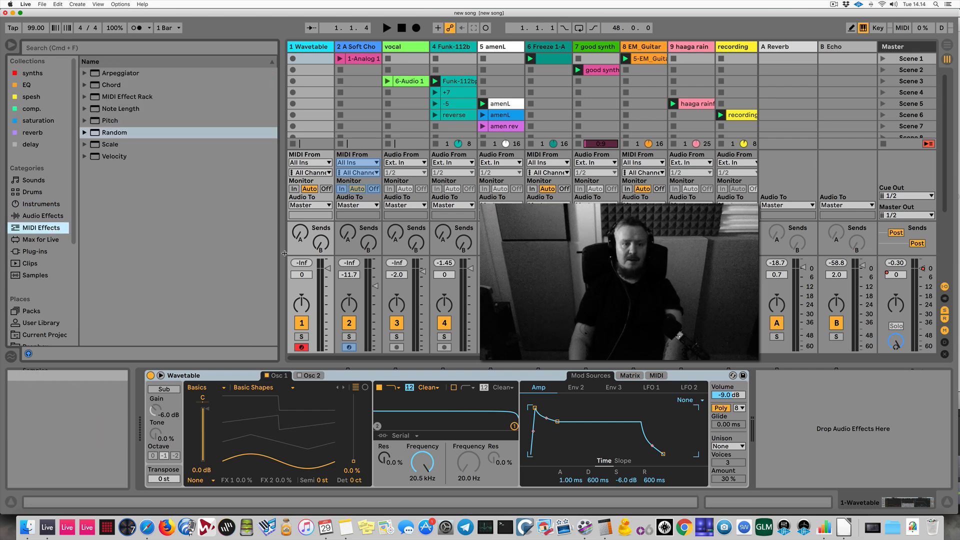
pyautogui.click(302, 337)
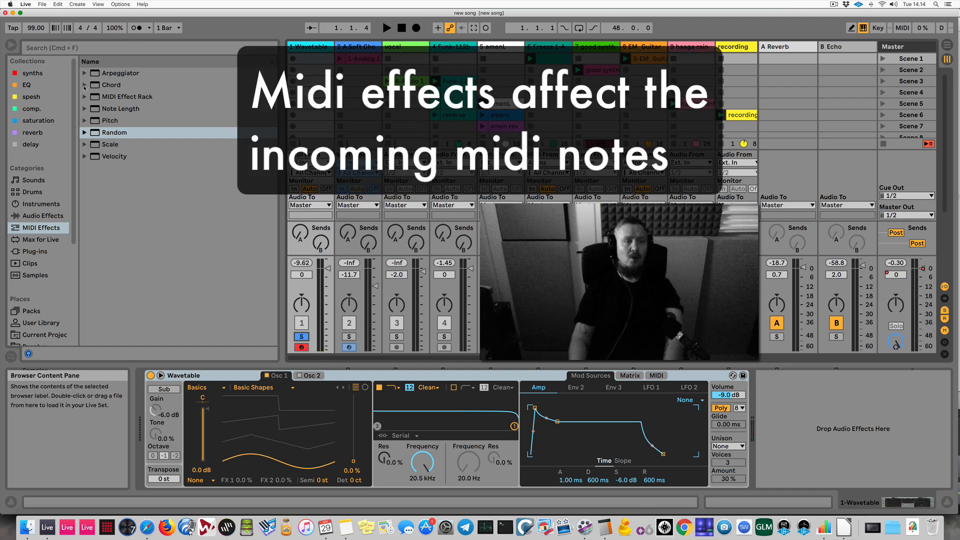
pyautogui.click(85, 86)
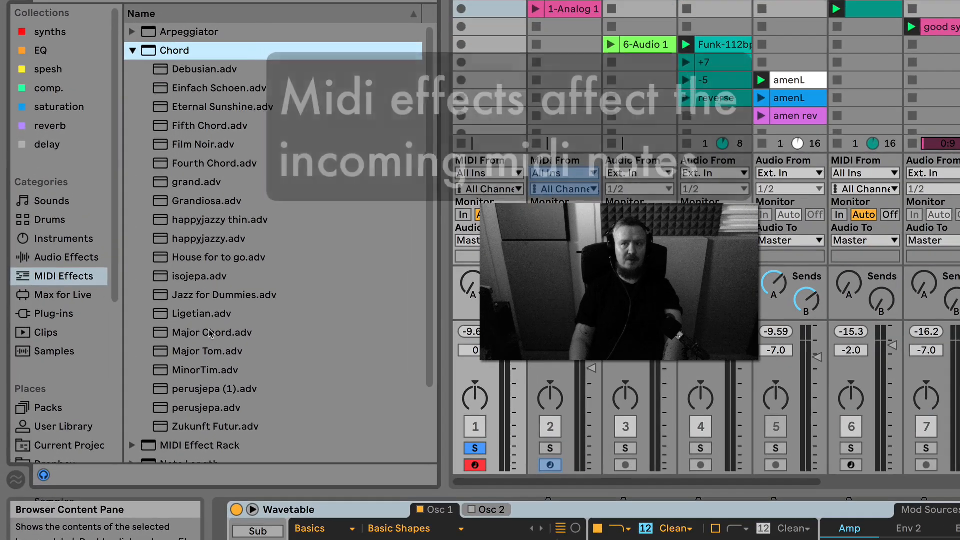
pyautogui.click(209, 334)
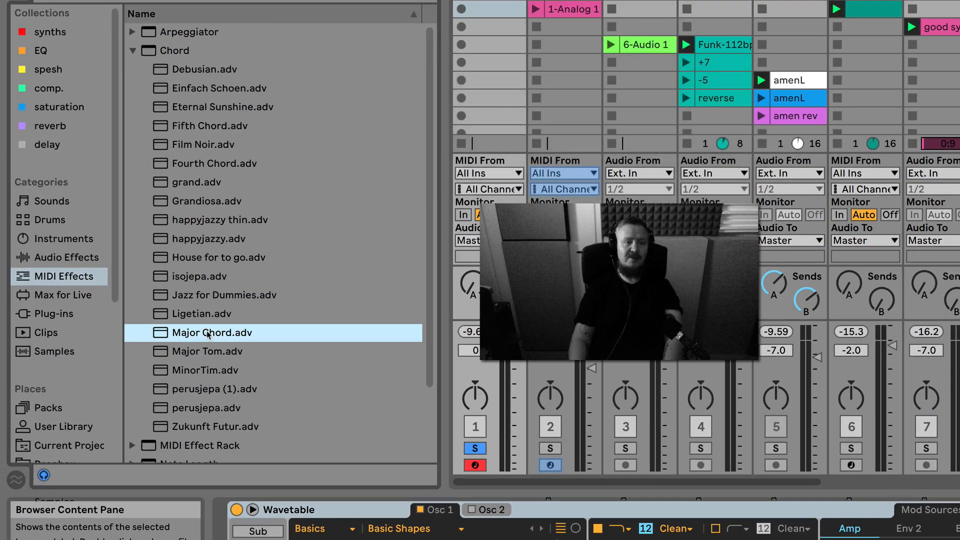
pyautogui.doubleClick(209, 334)
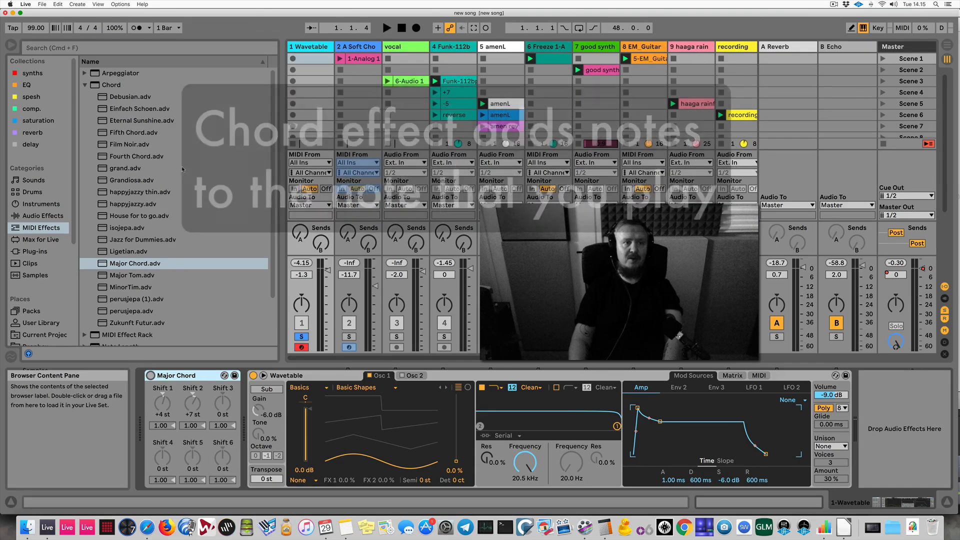
pyautogui.moveTo(157, 121); pyautogui.dragTo(145, 399)
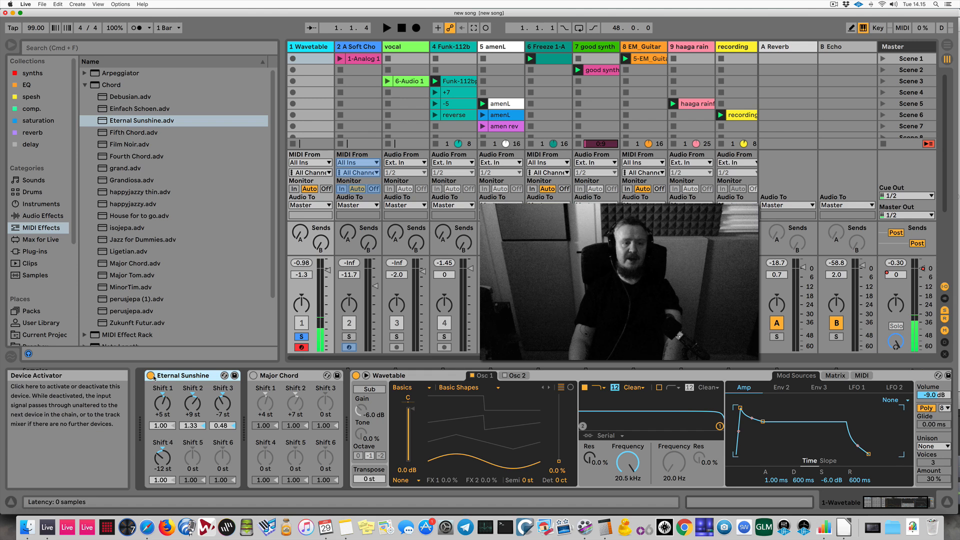
# Bypass the Eternal Sunshine chord device, activate Major Chord and set its Shift 3 to +10 st
pyautogui.click(150, 375)
pyautogui.click(254, 376)
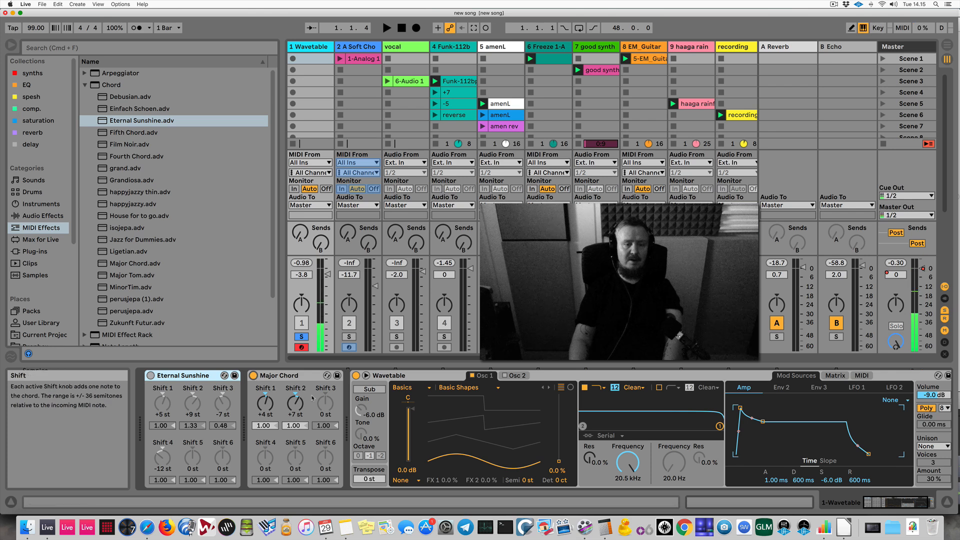
pyautogui.moveTo(325, 402); pyautogui.dragTo(325, 385)
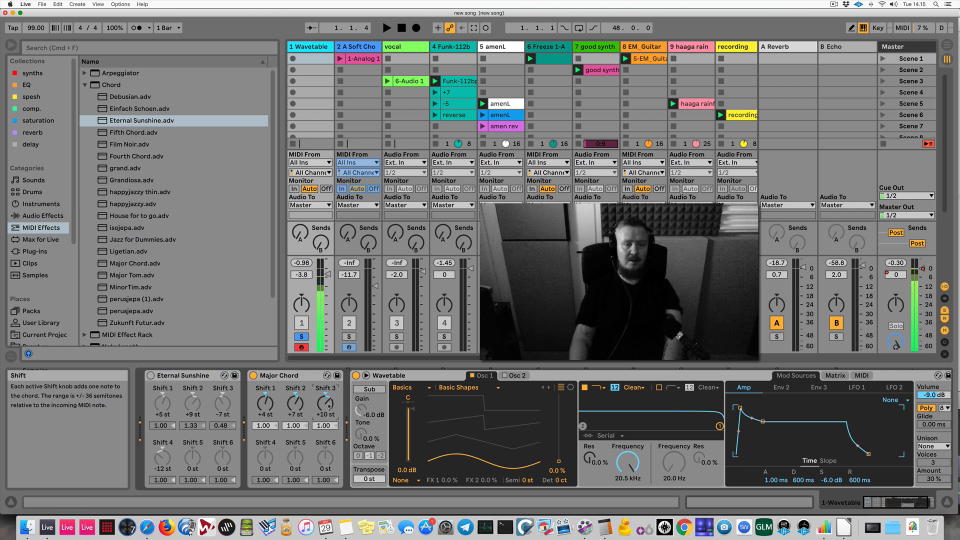
# Set Major Chord's Shifts 1 to 4 to +7, +9, +13 and +14 st, and lower the Wavetable track's volume to -6.2 dB
pyautogui.click(266, 402)
pyautogui.press('Delete')
pyautogui.click(295, 401)
pyautogui.press('Delete')
pyautogui.click(321, 407)
pyautogui.press('Delete')
pyautogui.moveTo(265, 401); pyautogui.dragTo(324, 391)
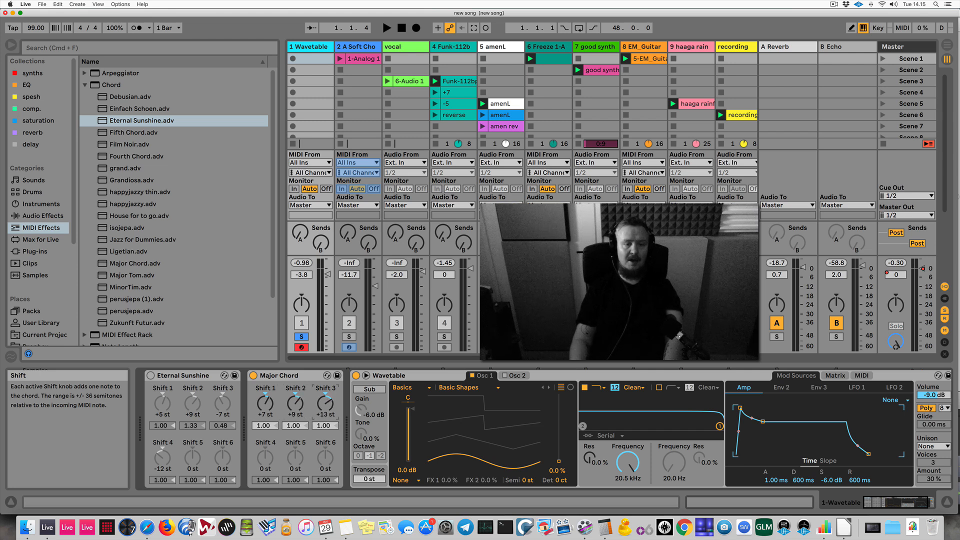
pyautogui.moveTo(265, 458); pyautogui.dragTo(265, 440)
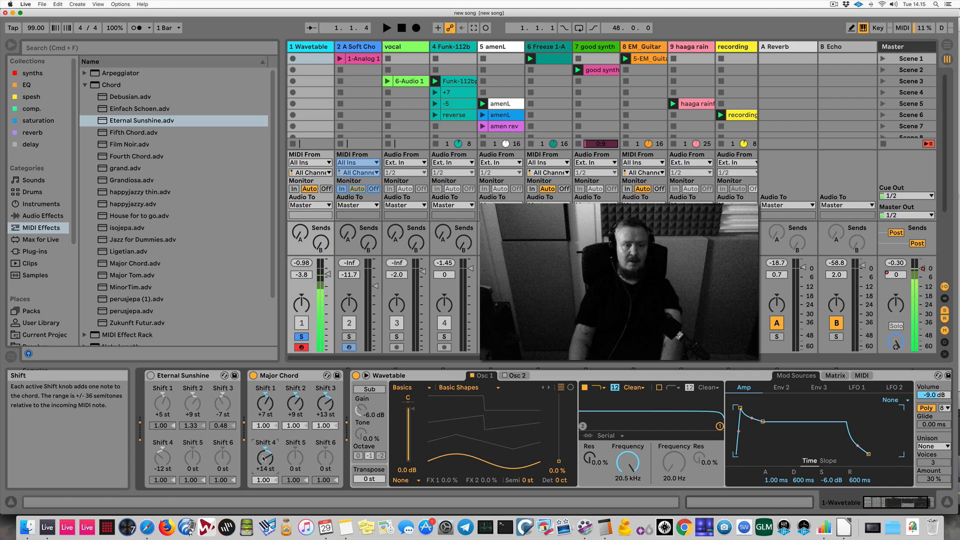
pyautogui.press('z')
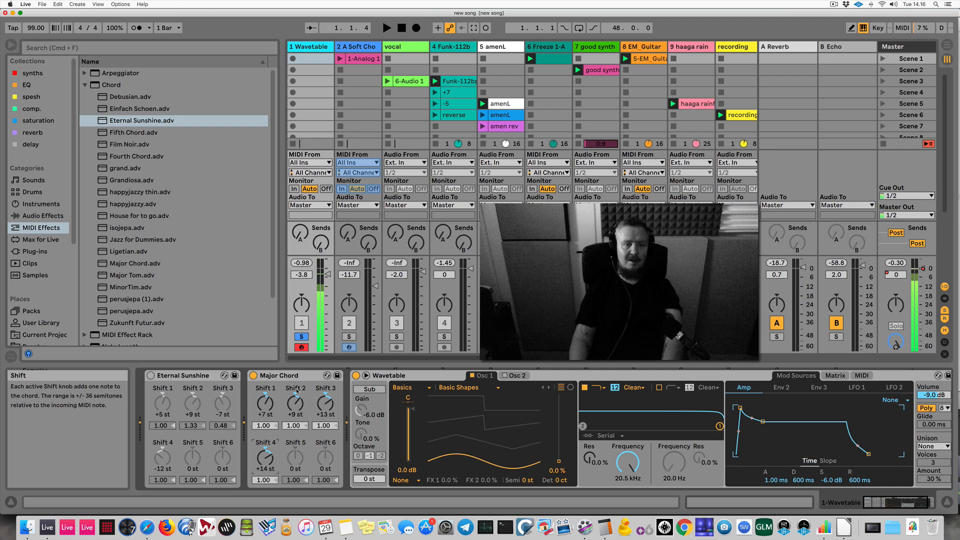
pyautogui.moveTo(328, 276); pyautogui.dragTo(328, 279)
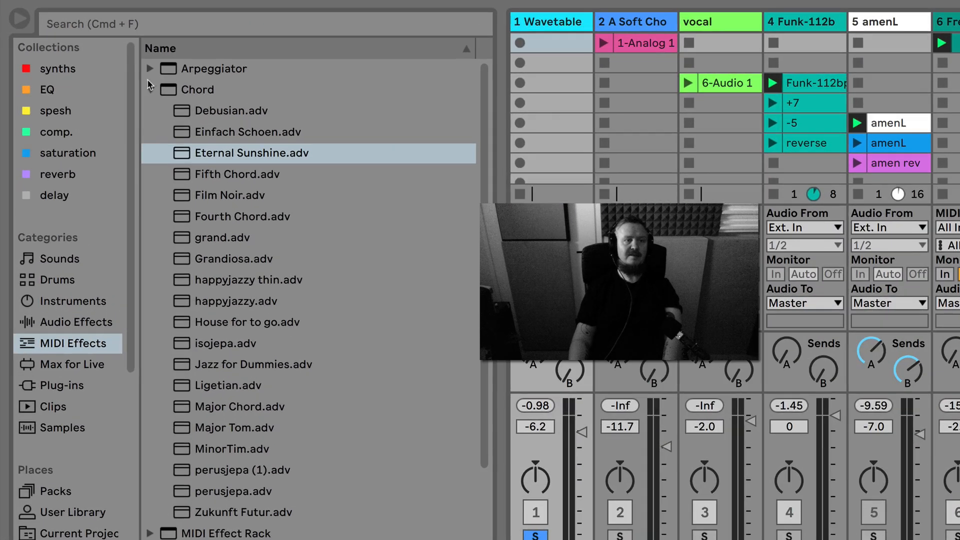
# Insert the Scale MIDI effect between Major Chord and Wavetable, and map the C-sharp column to D in its note matrix
pyautogui.click(83, 85)
pyautogui.moveTo(189, 195); pyautogui.dragTo(335, 404)
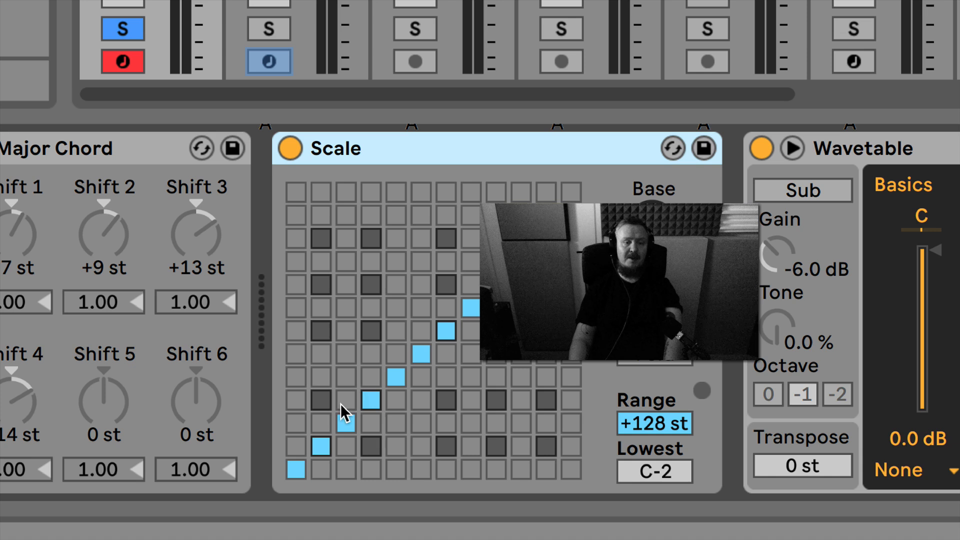
pyautogui.click(322, 423)
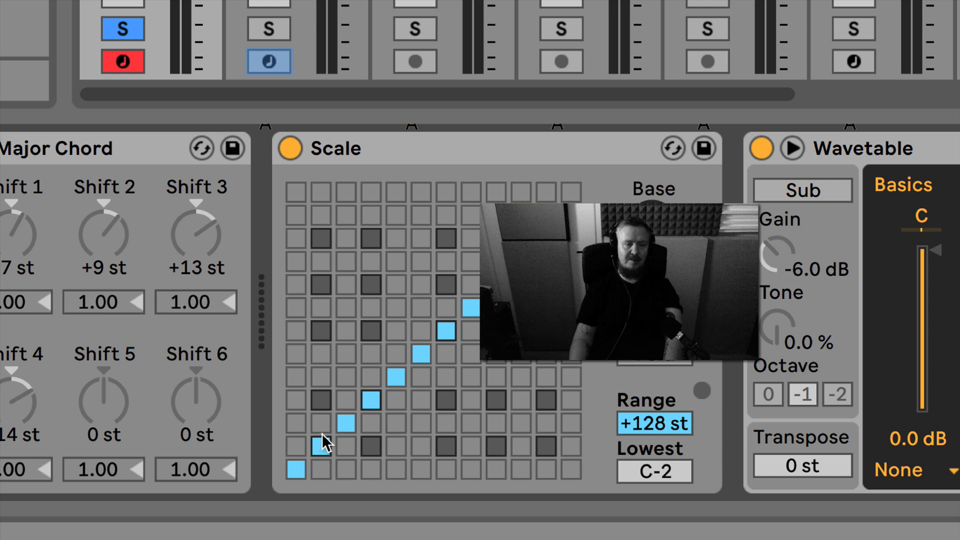
pyautogui.click(323, 426)
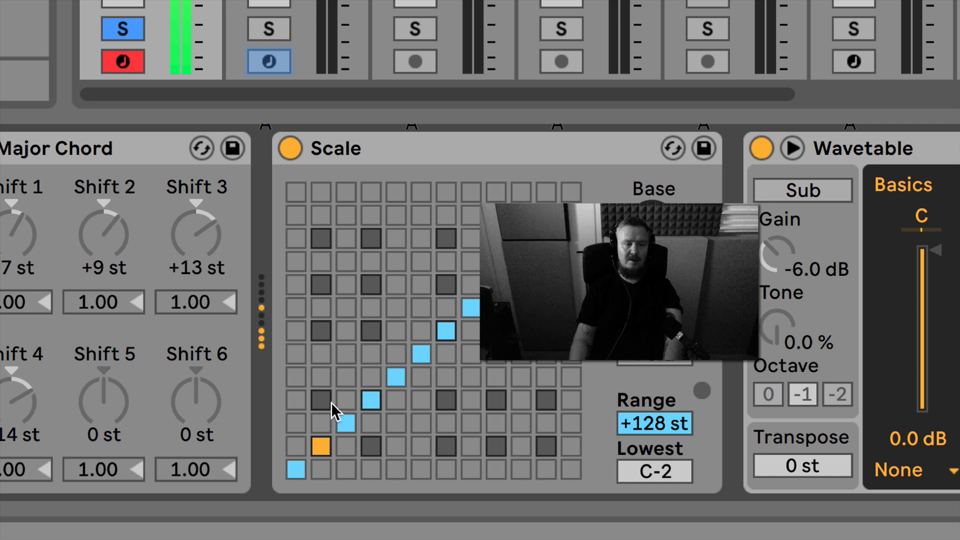
pyautogui.click(325, 419)
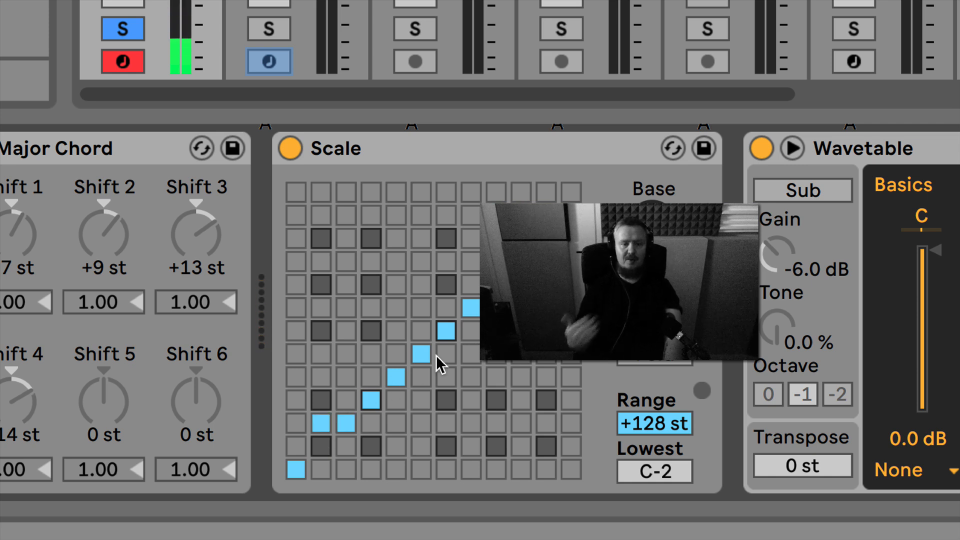
pyautogui.click(325, 428)
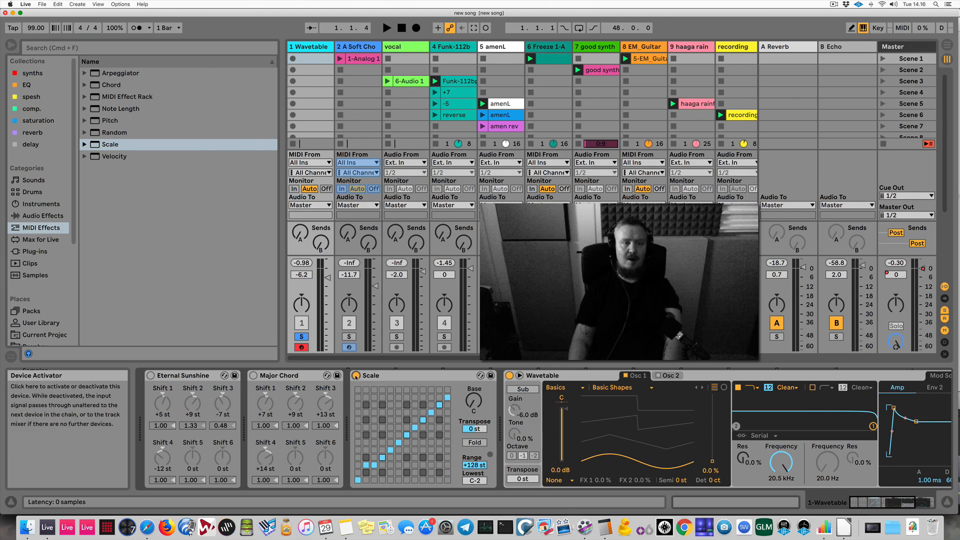
# Bypass the Scale device and add the C Minor Harmonic scale preset between it and Major Chord
pyautogui.click(130, 166)
pyautogui.click(84, 144)
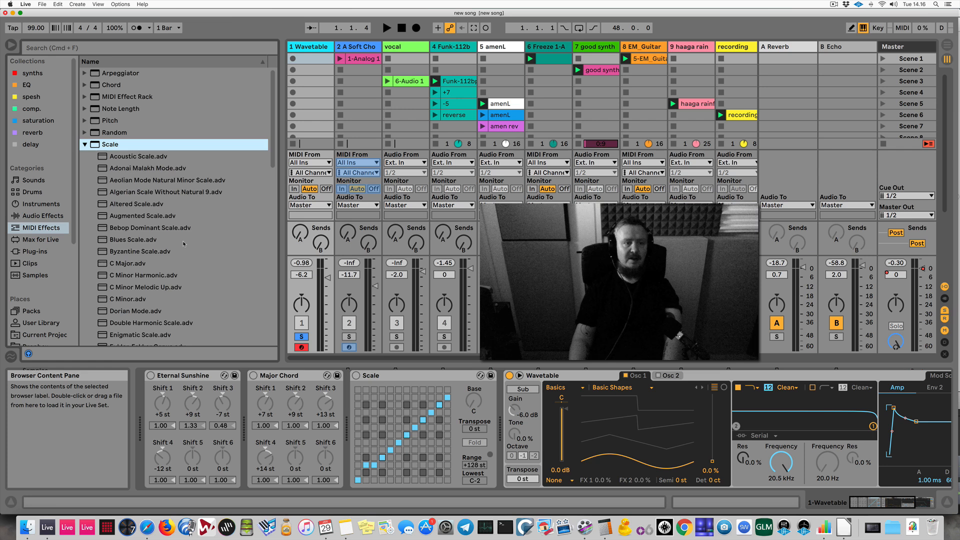
pyautogui.scroll(-5, 183, 244)
pyautogui.click(133, 216)
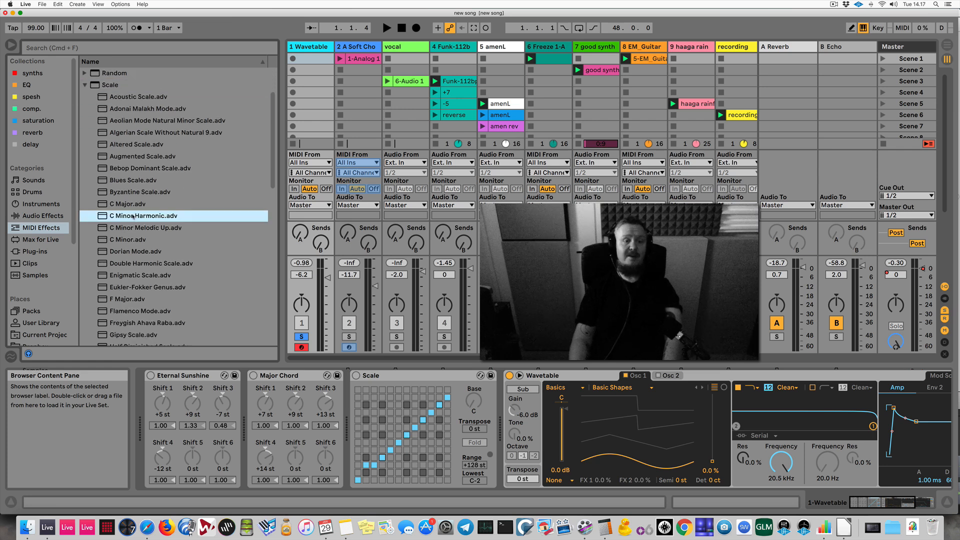
pyautogui.moveTo(295, 374); pyautogui.dragTo(338, 398)
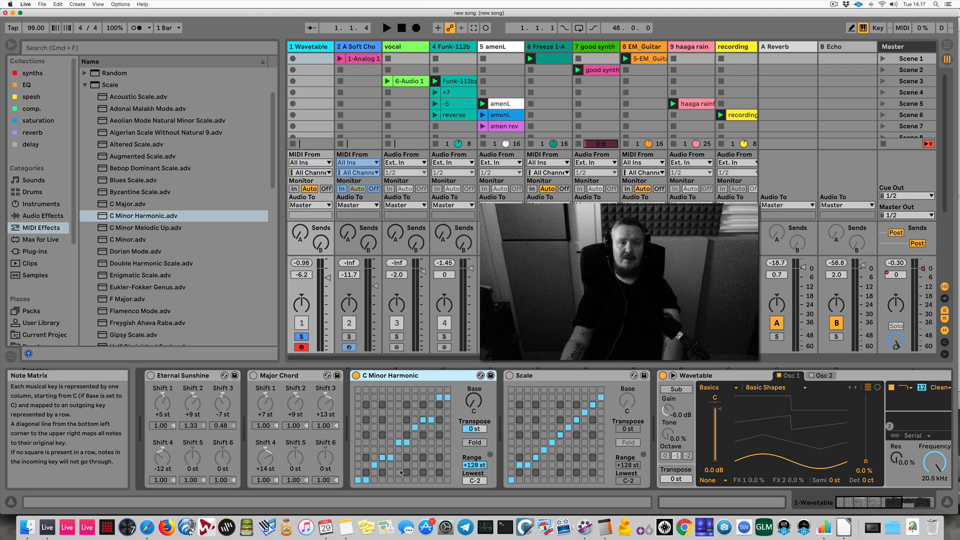
# Remove the C Minor Harmonic, Scale and Eternal Sunshine devices and activate Major Chord
pyautogui.click(356, 376)
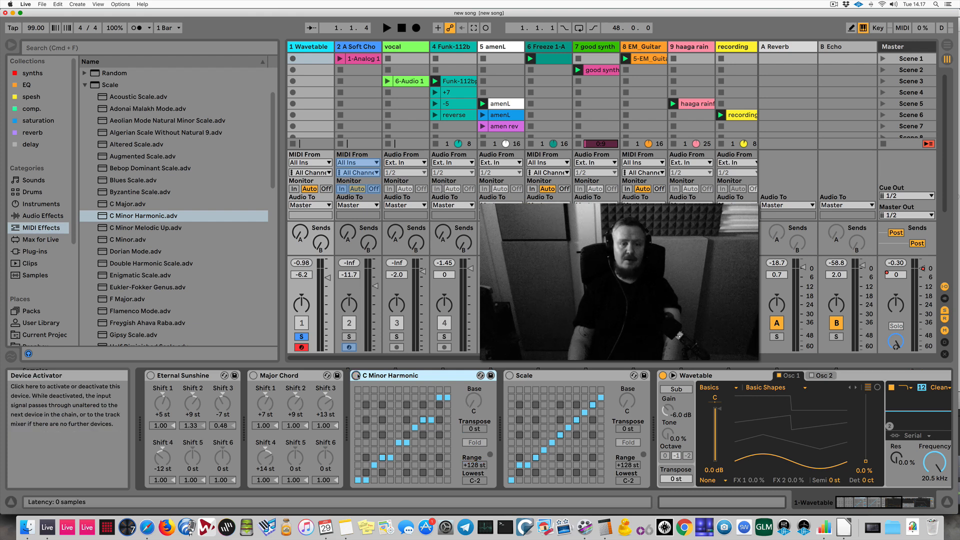
pyautogui.hotkey('shift', 'Right')
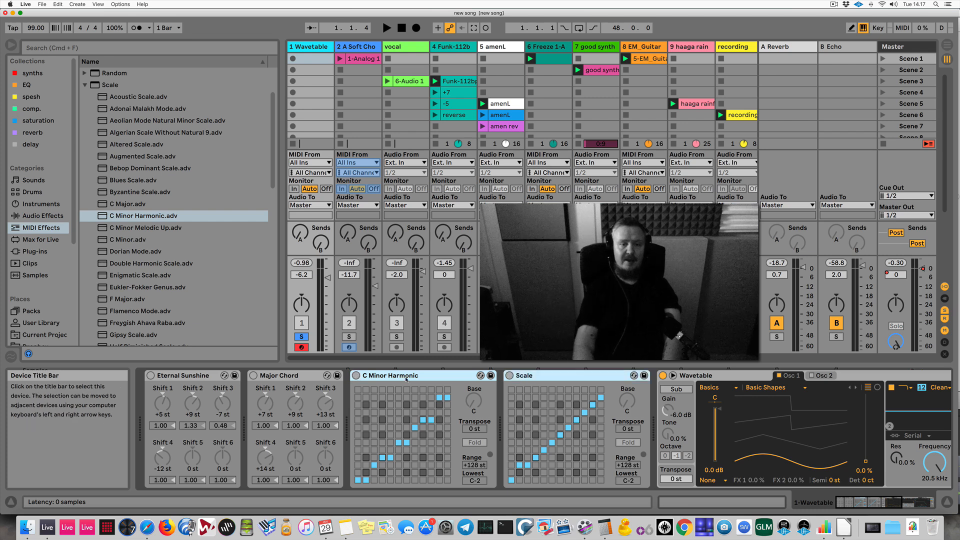
pyautogui.press('Delete')
pyautogui.press('Delete')
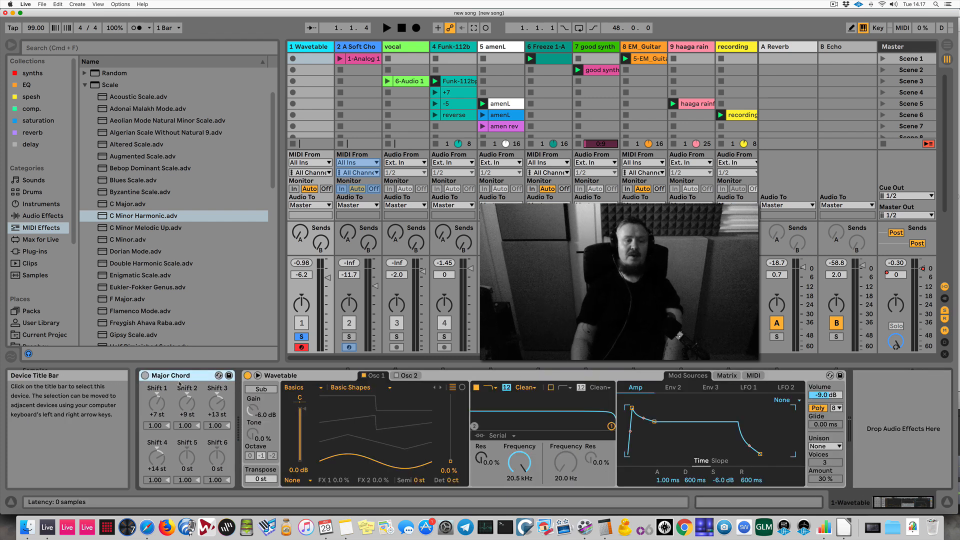
pyautogui.click(145, 376)
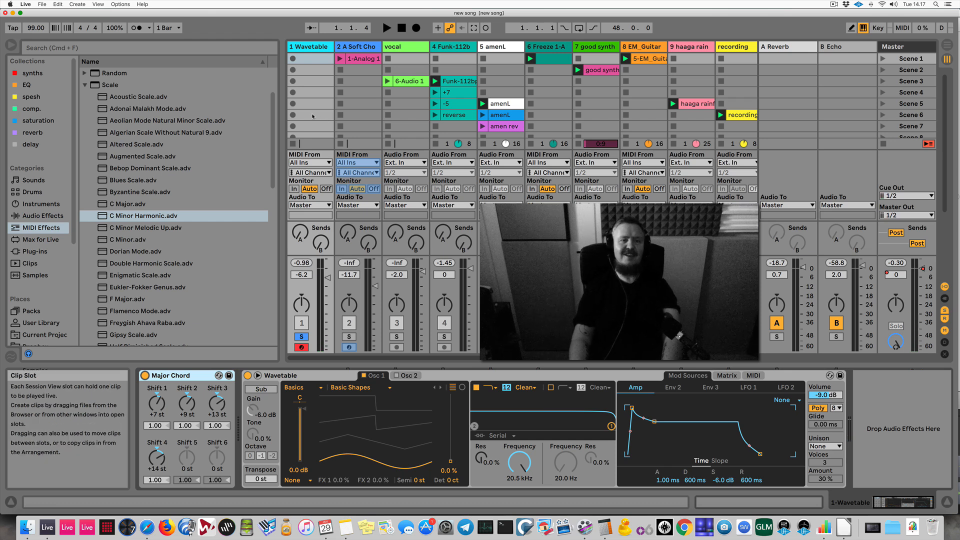
# Record a MIDI clip in the Wavetable track's Scene 4 slot, name it spooky and save it in the User Library's Clips folder
pyautogui.click(293, 93)
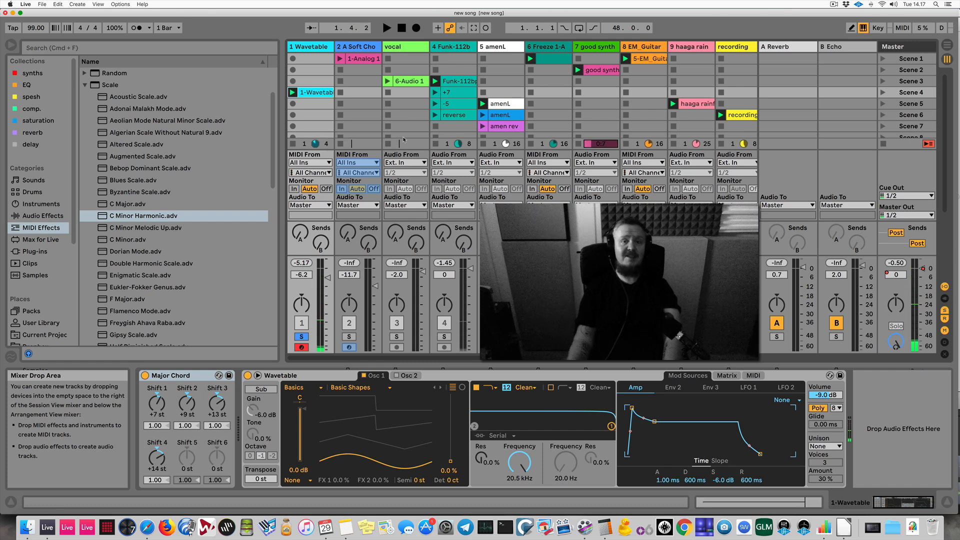
pyautogui.click(40, 323)
pyautogui.press('super+r')
pyautogui.write('spooky')
pyautogui.press('Return')
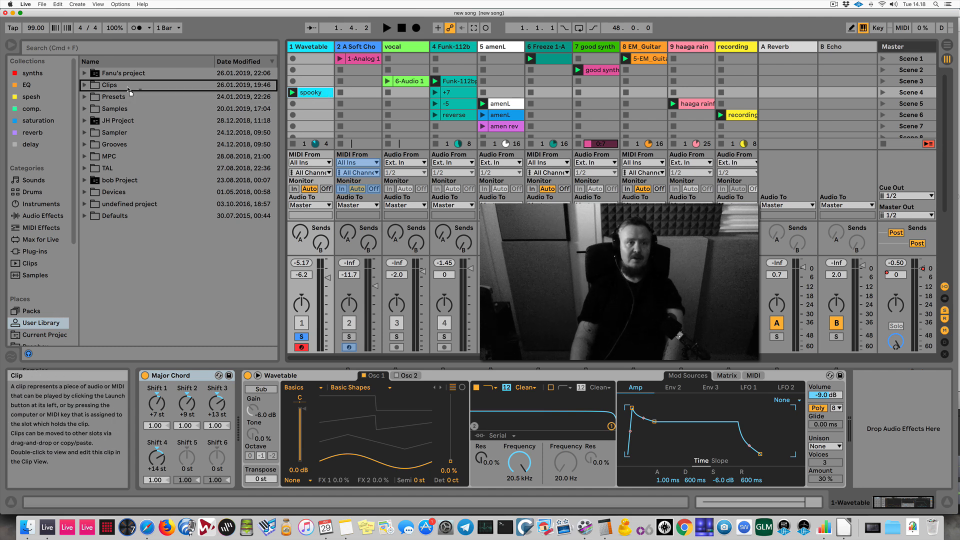
pyautogui.moveTo(128, 90); pyautogui.dragTo(128, 90)
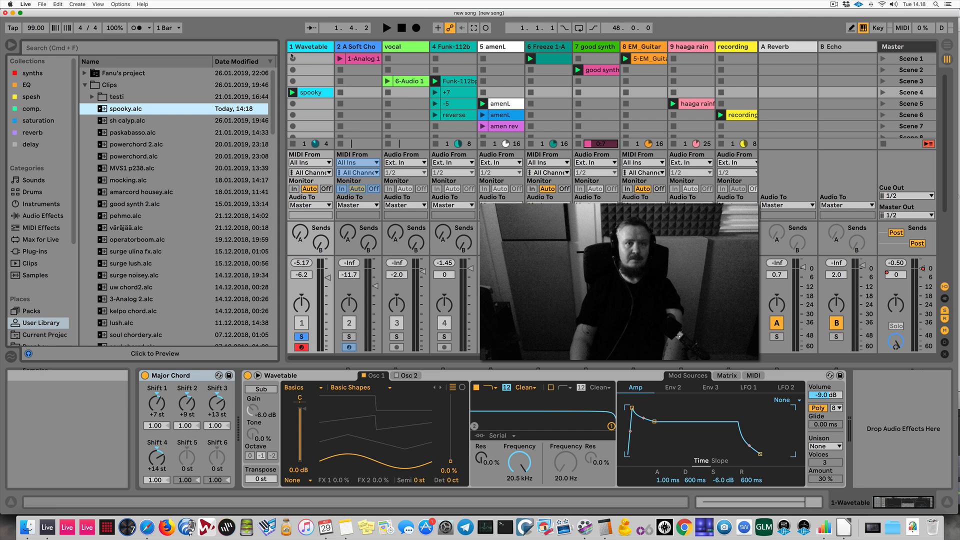
# Delete the Wavetable track and load the saved spooky.alc clip onto a new MIDI track after A Soft Chord
pyautogui.click(306, 48)
pyautogui.press('BackSpace')
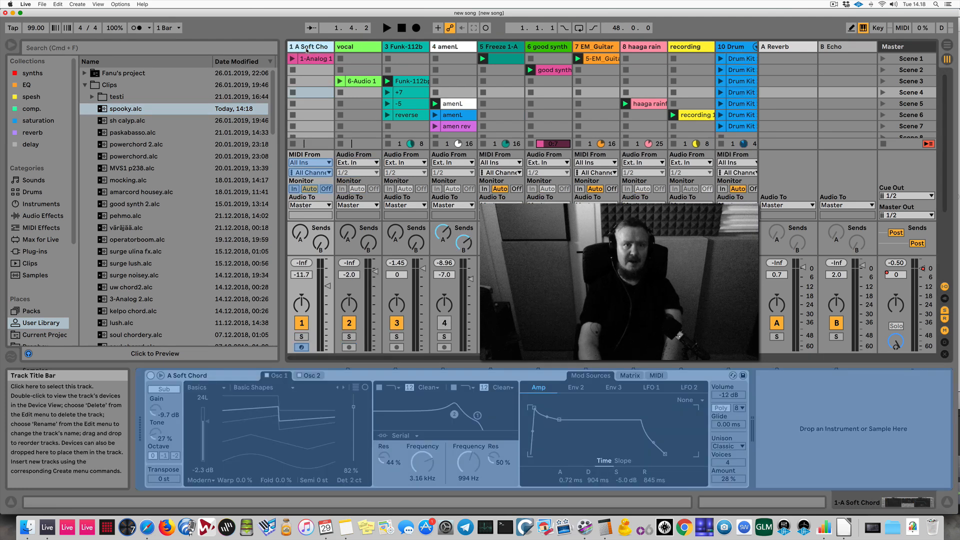
pyautogui.press('super+shift+t')
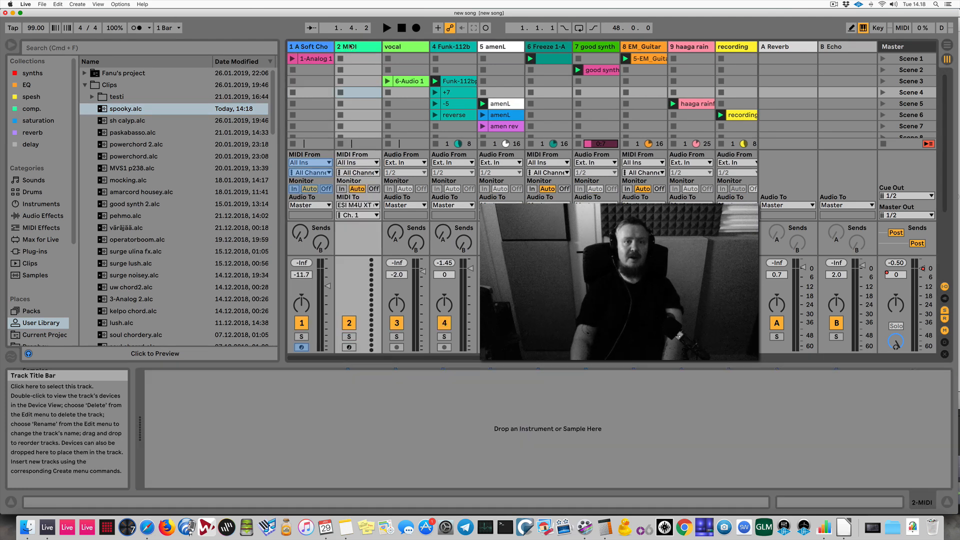
pyautogui.moveTo(126, 108); pyautogui.dragTo(362, 81)
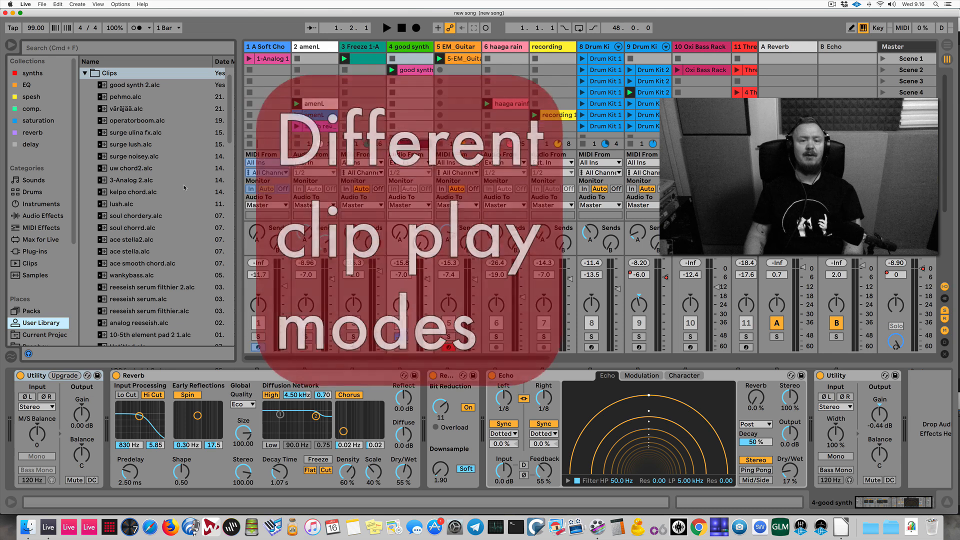
# Find the L10 Demo Voc.aif sample in the Core Library pack's Samples > Vocals folder
pyautogui.click(43, 311)
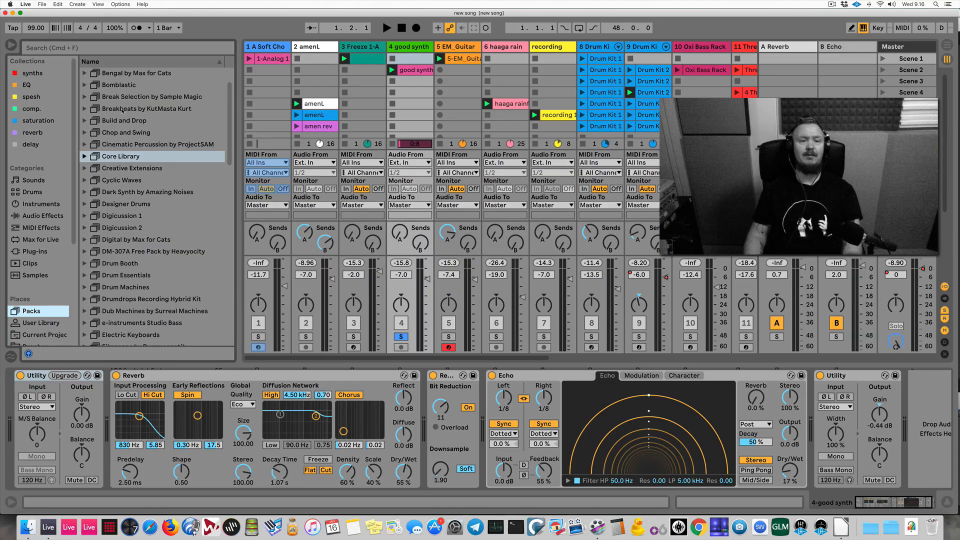
pyautogui.click(85, 157)
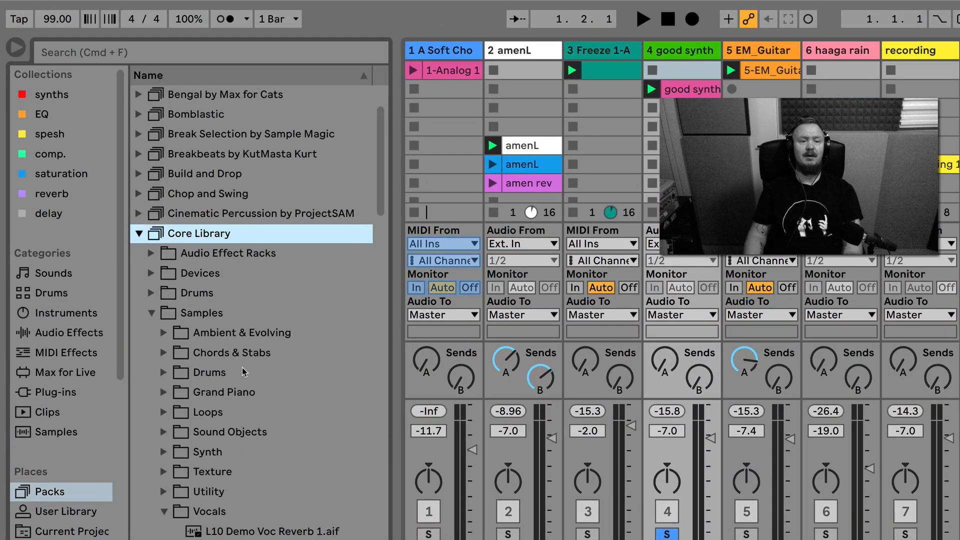
pyautogui.scroll(-8, 244, 372)
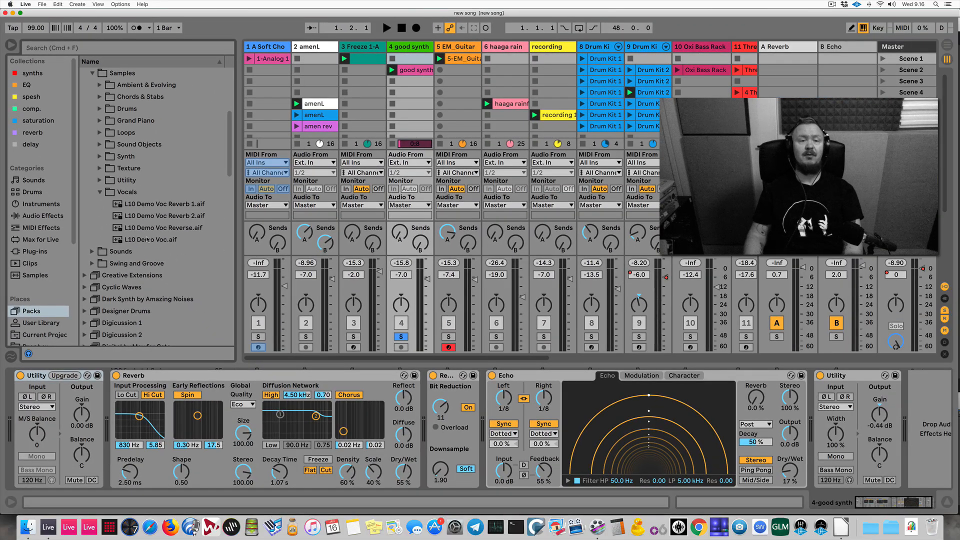
pyautogui.click(368, 45)
pyautogui.click(149, 240)
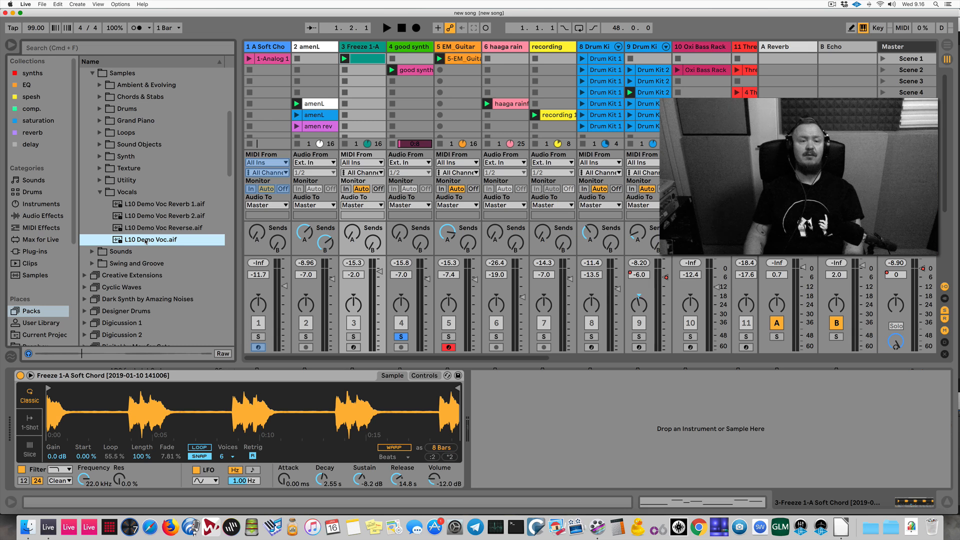
pyautogui.click(342, 49)
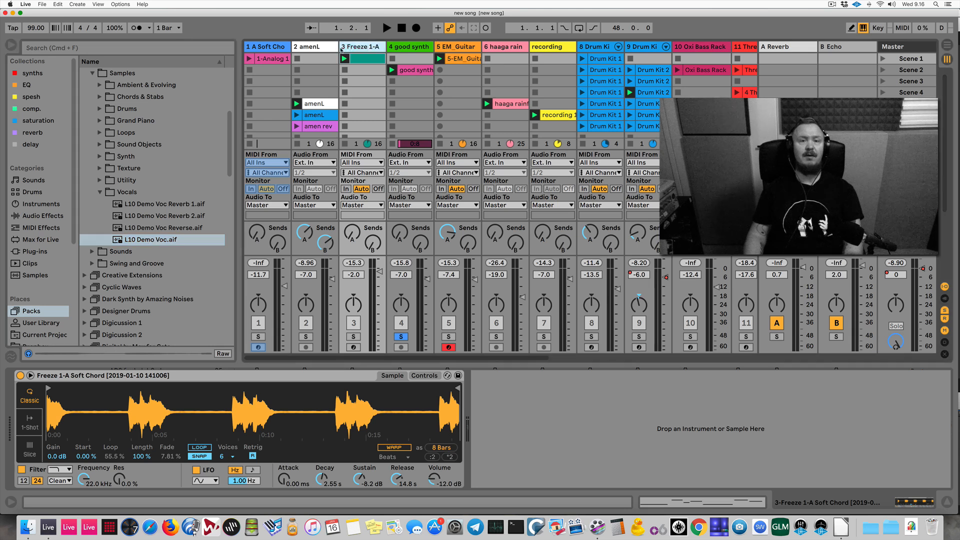
# Insert a new audio track after A Soft Chord and name it vocal
pyautogui.click(272, 47)
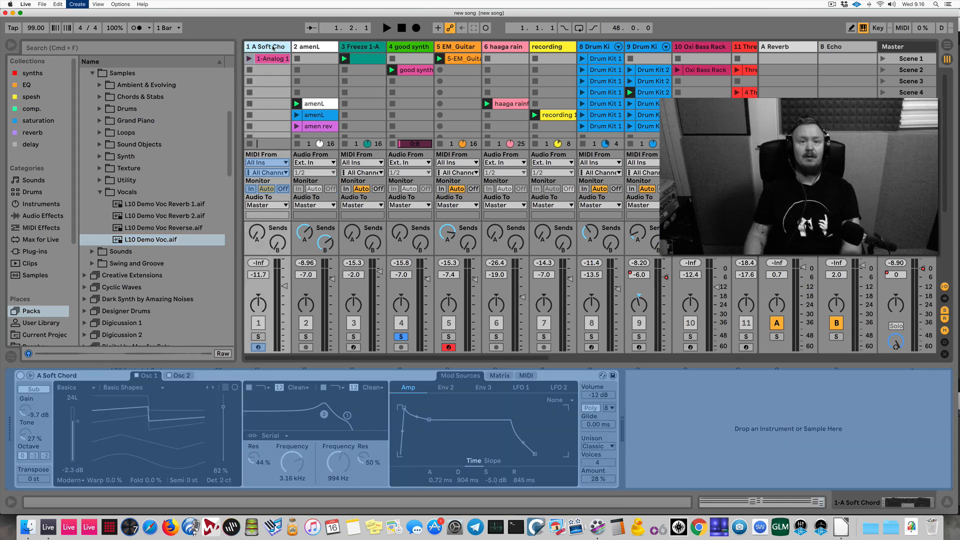
pyautogui.press('super+t')
pyautogui.click(313, 48)
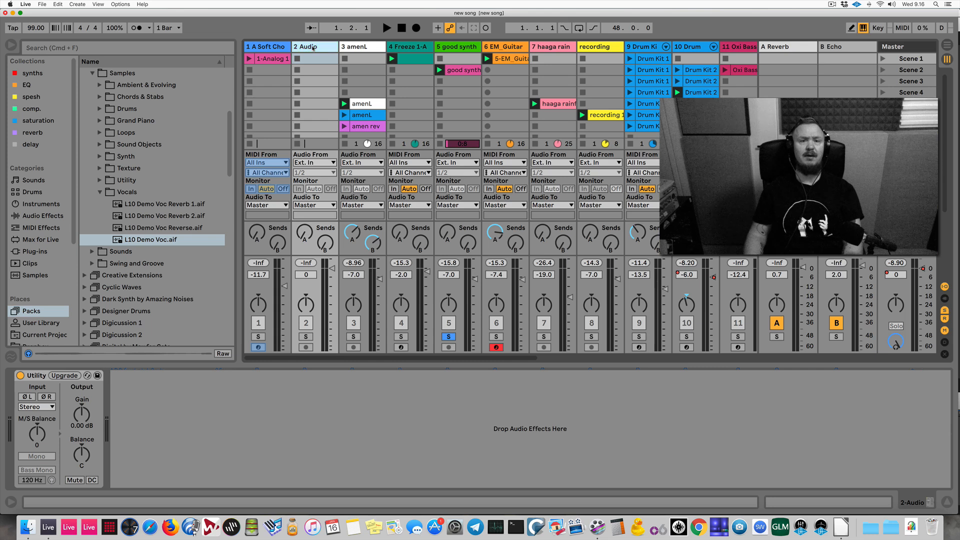
pyautogui.press('super+r')
pyautogui.write('vocal')
pyautogui.press('Return')
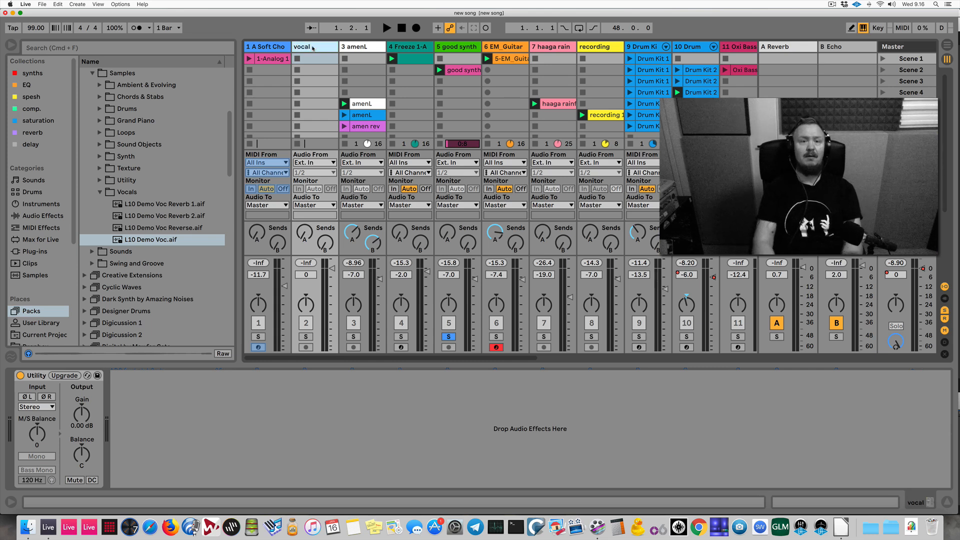
# Place L10 Demo Voc.aif in the vocal track's Scene 3 slot and clear the good synth track's solo
pyautogui.moveTo(163, 240); pyautogui.dragTo(317, 81)
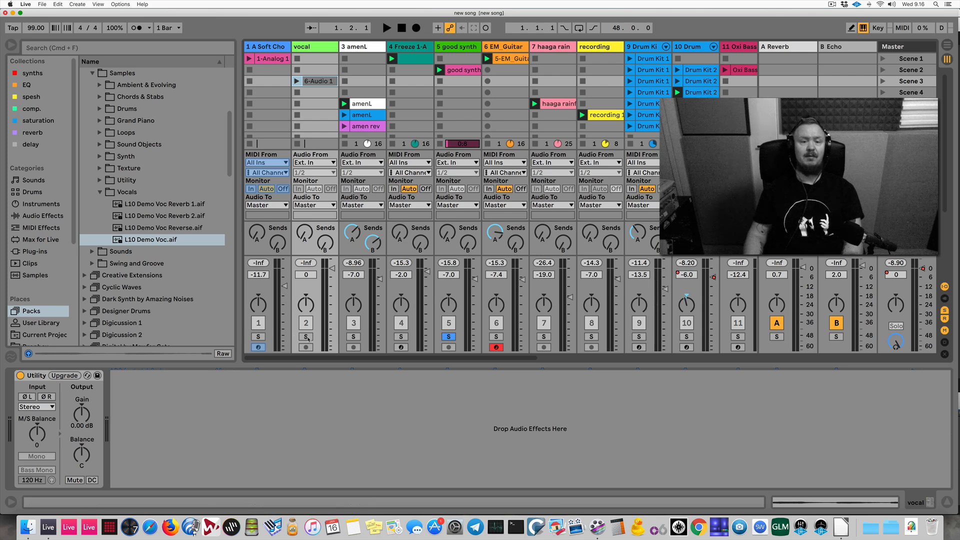
pyautogui.click(303, 338)
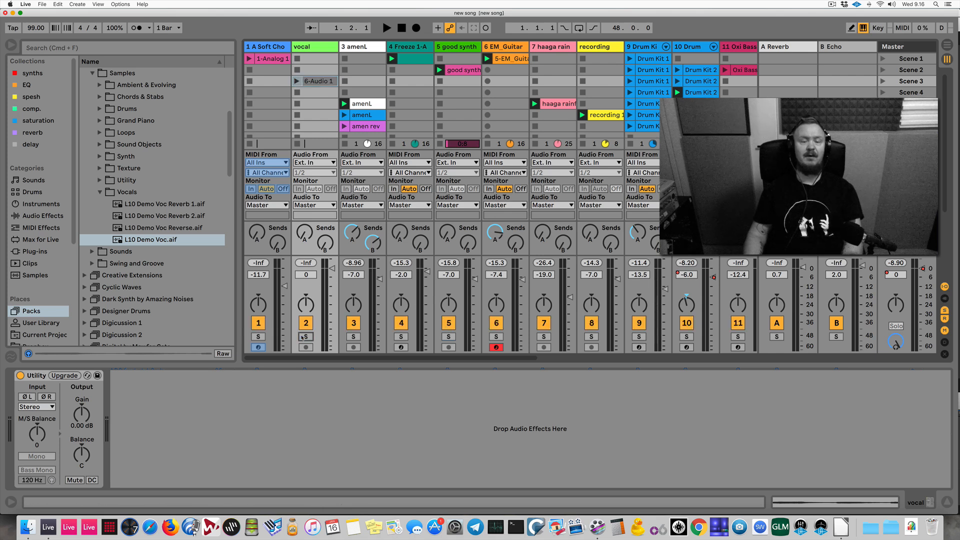
# Play the set, lower the vocal track's volume to -2.0 dB and open the vocal clip's sample settings
pyautogui.press('space')
pyautogui.moveTo(333, 268); pyautogui.dragTo(331, 271)
pyautogui.press('space')
pyautogui.doubleClick(320, 81)
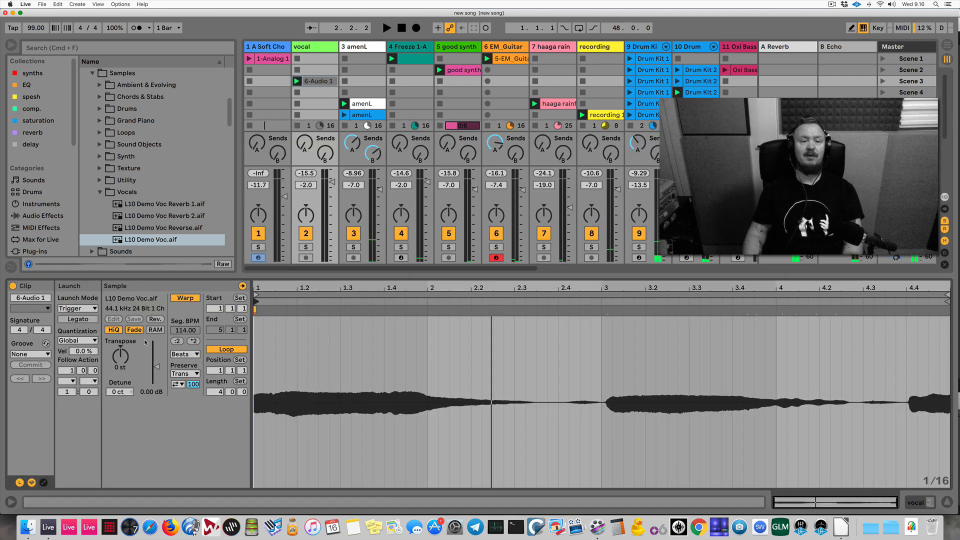
# Transpose the vocal clip up 2 st, set its warp mode to Complex Pro and audition the result
pyautogui.press('space')
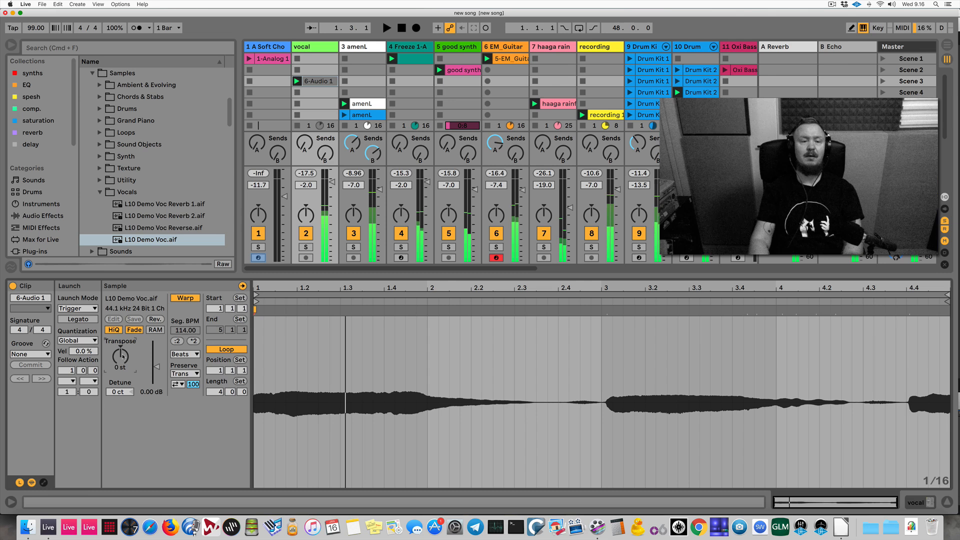
pyautogui.moveTo(122, 357); pyautogui.dragTo(123, 353)
pyautogui.press('space')
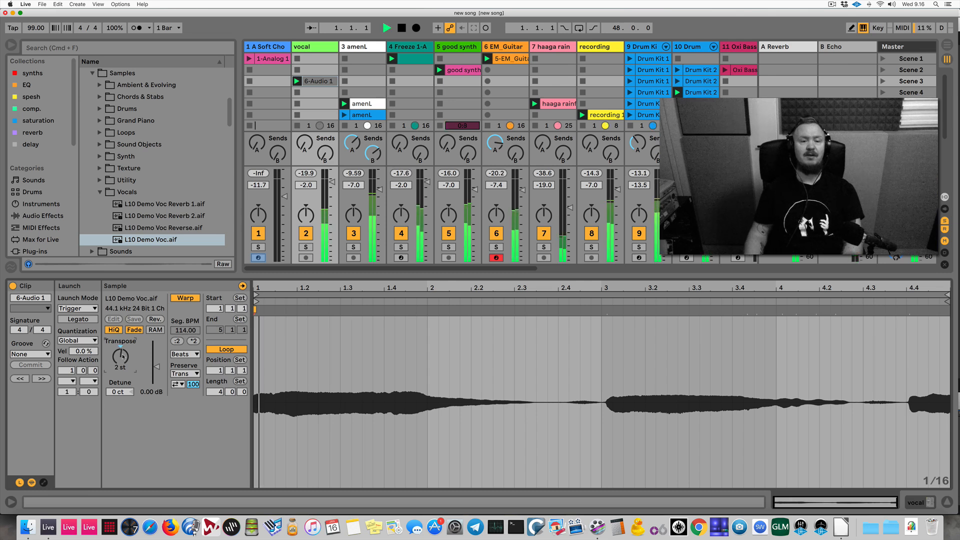
pyautogui.click(185, 354)
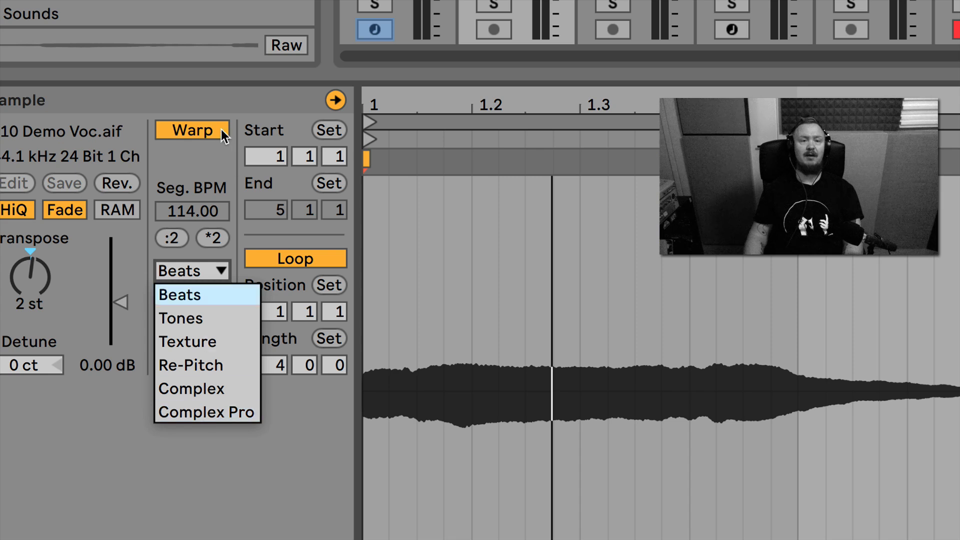
pyautogui.click(226, 413)
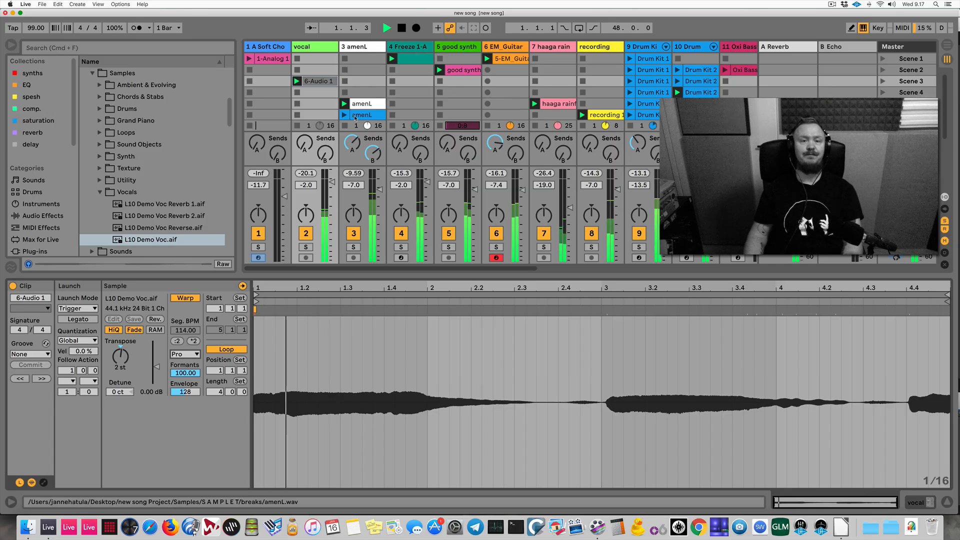
pyautogui.press('space')
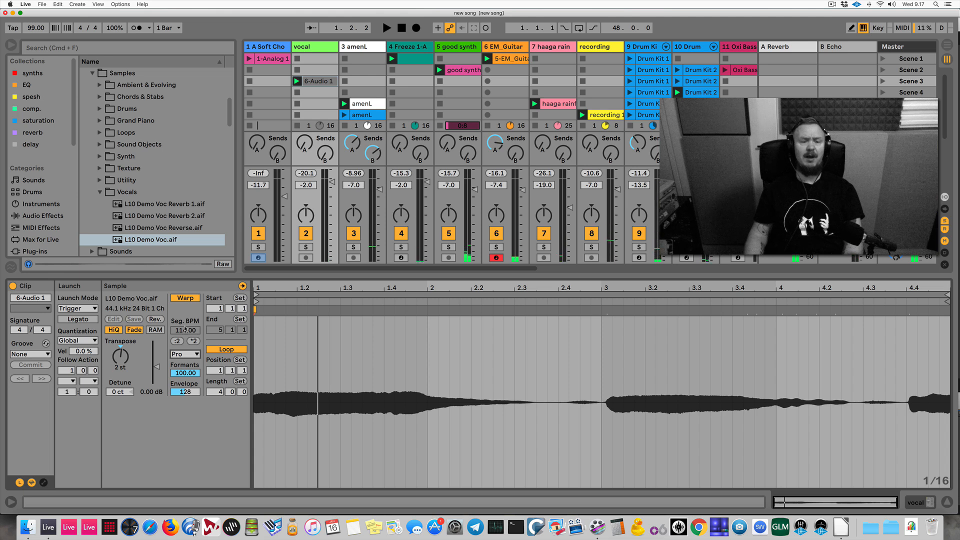
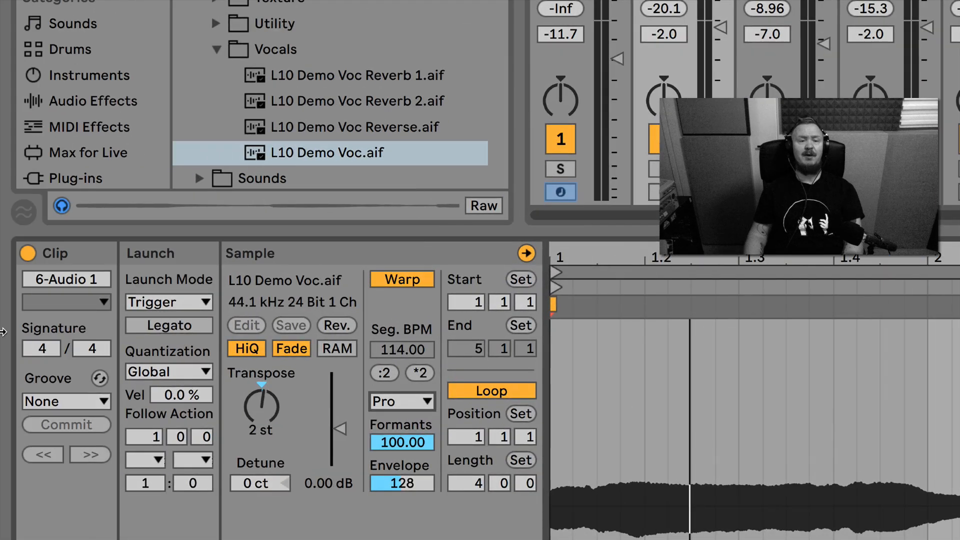
# Set the vocal clip's launch mode to Gate and show the Info View
pyautogui.click(191, 306)
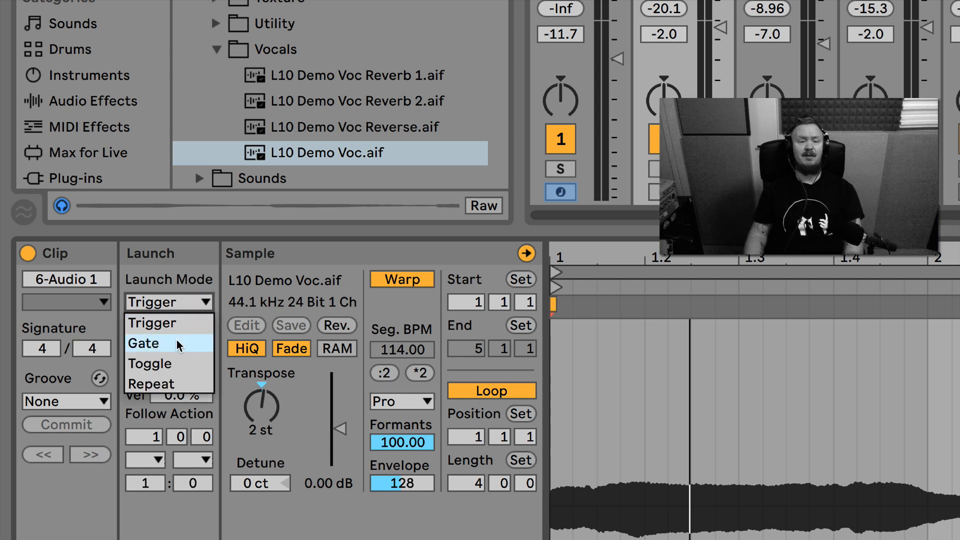
pyautogui.click(179, 346)
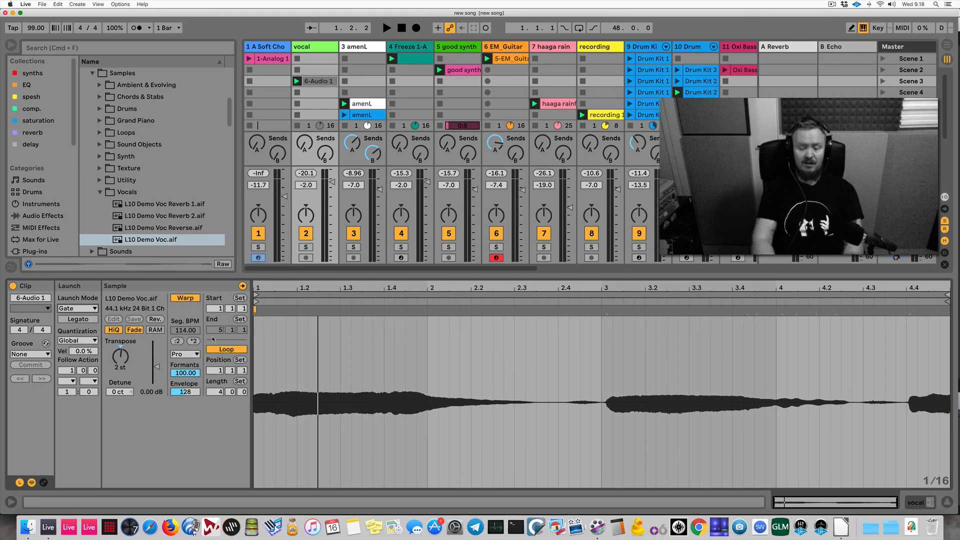
pyautogui.hotkey('shift', '?')
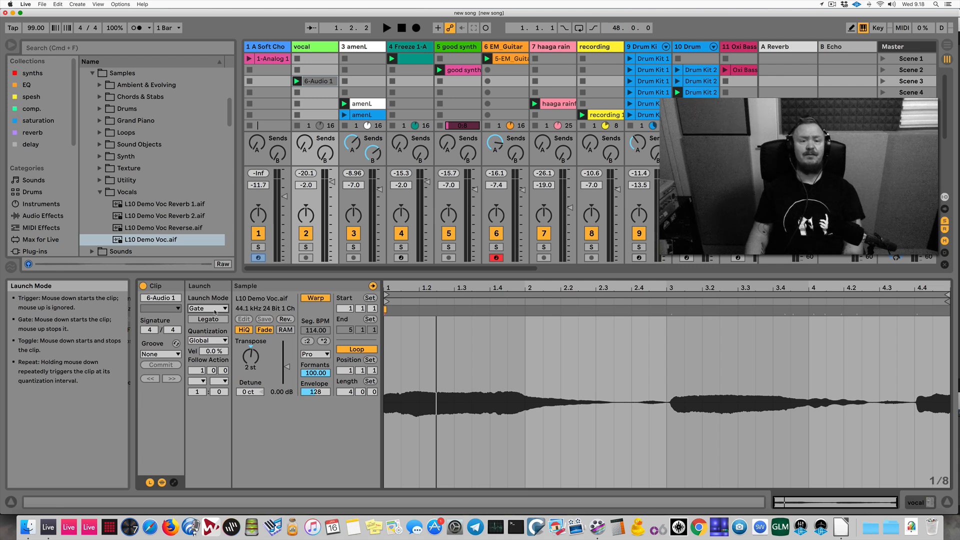
# Check the global quantization choices and set the vocal clip's own launch quantization to None
pyautogui.click(175, 30)
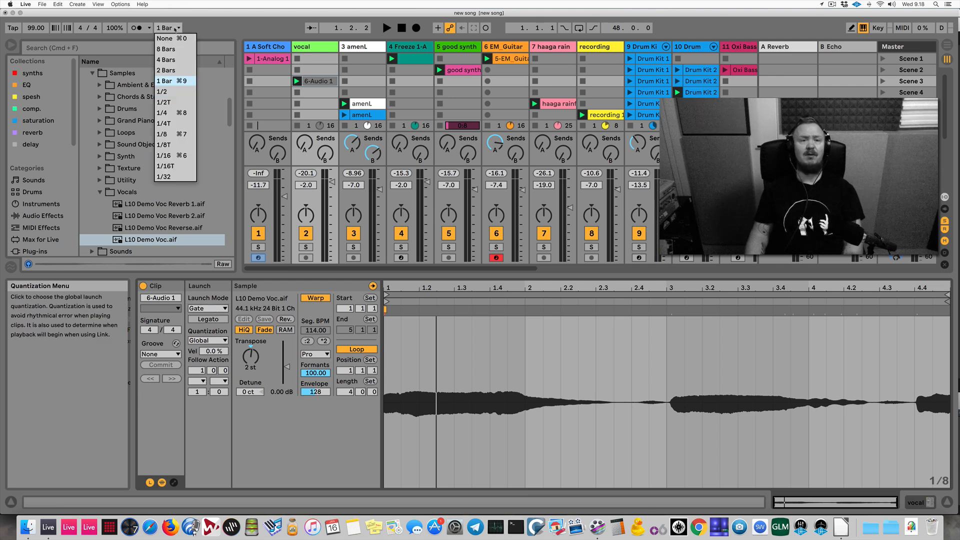
pyautogui.click(175, 30)
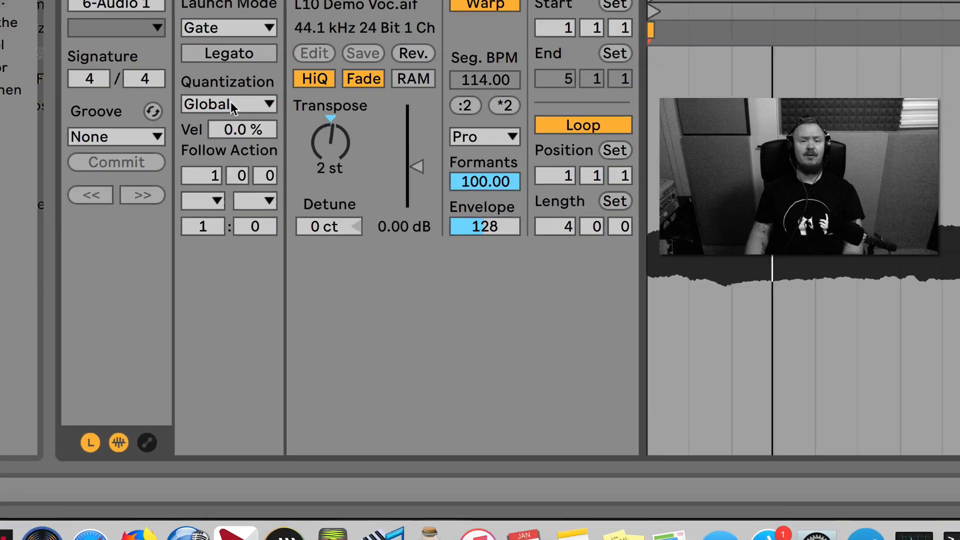
pyautogui.click(232, 106)
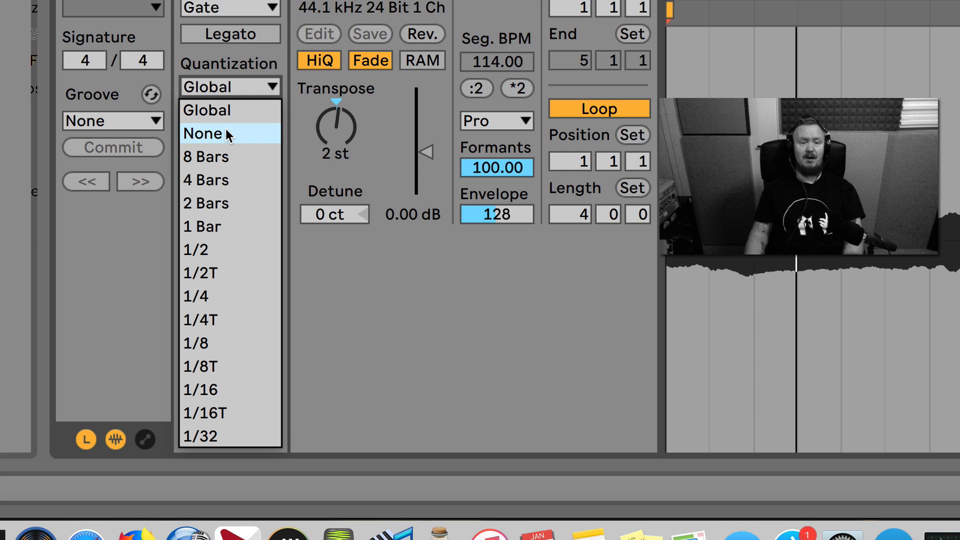
pyautogui.click(228, 134)
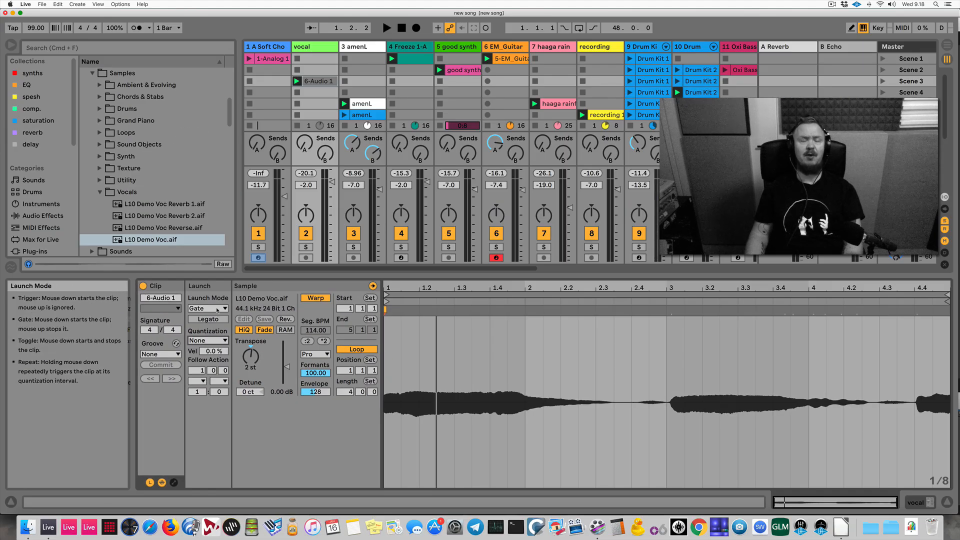
# Assign the vocal track's color to its clip and audition the clip in Gate mode while the set plays
pyautogui.rightClick(305, 81)
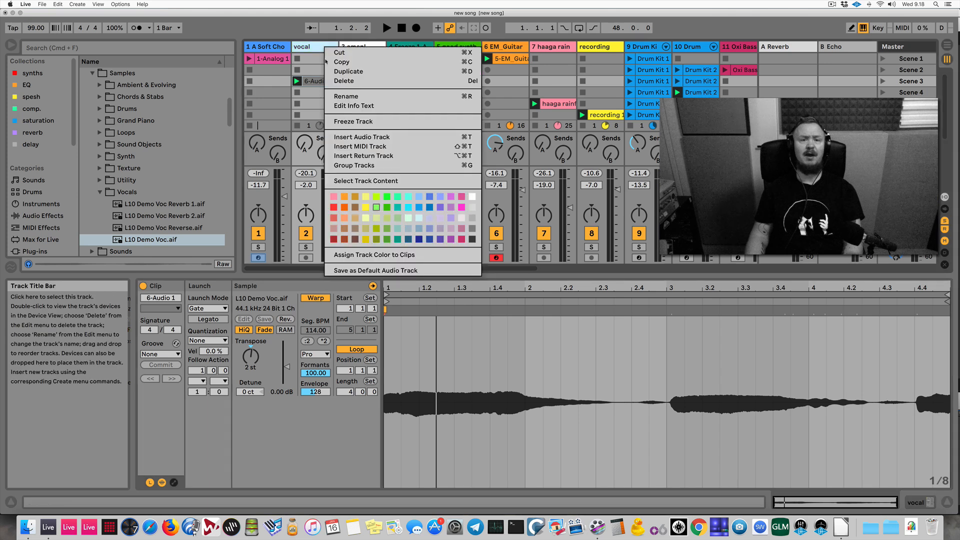
pyautogui.click(350, 193)
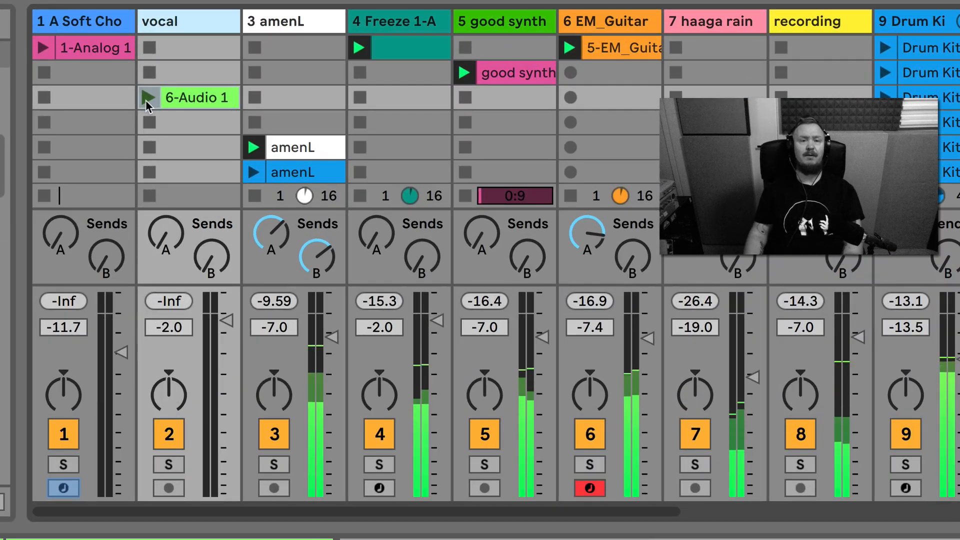
pyautogui.click(146, 97)
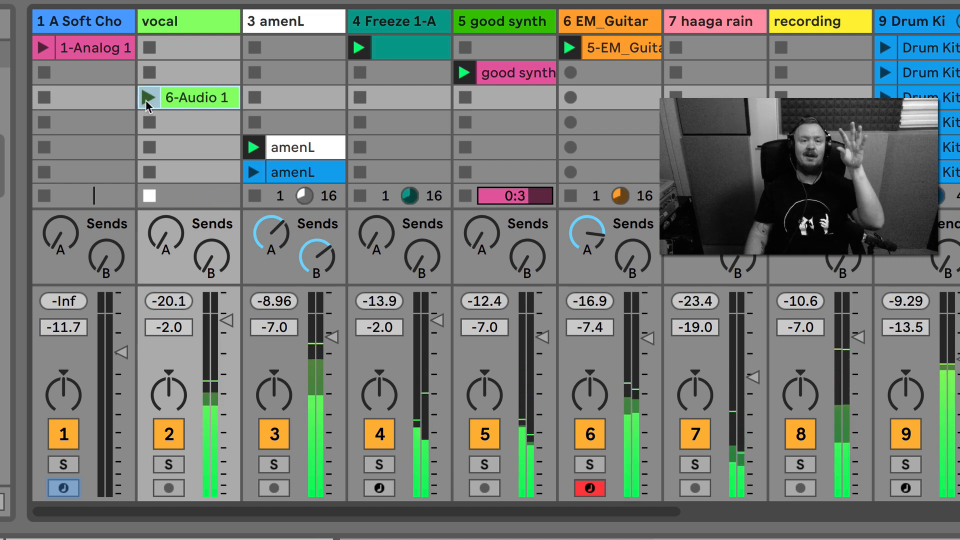
pyautogui.click(146, 101)
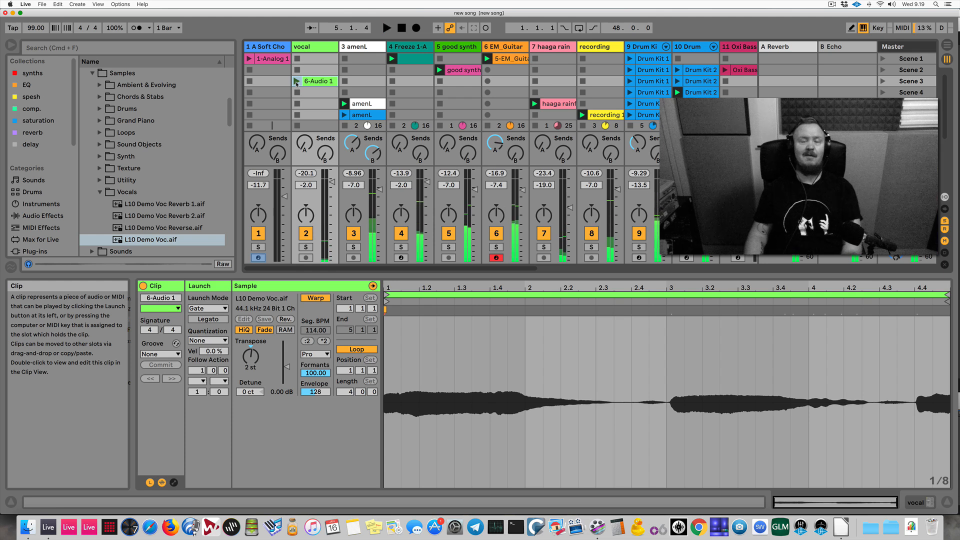
pyautogui.press('space')
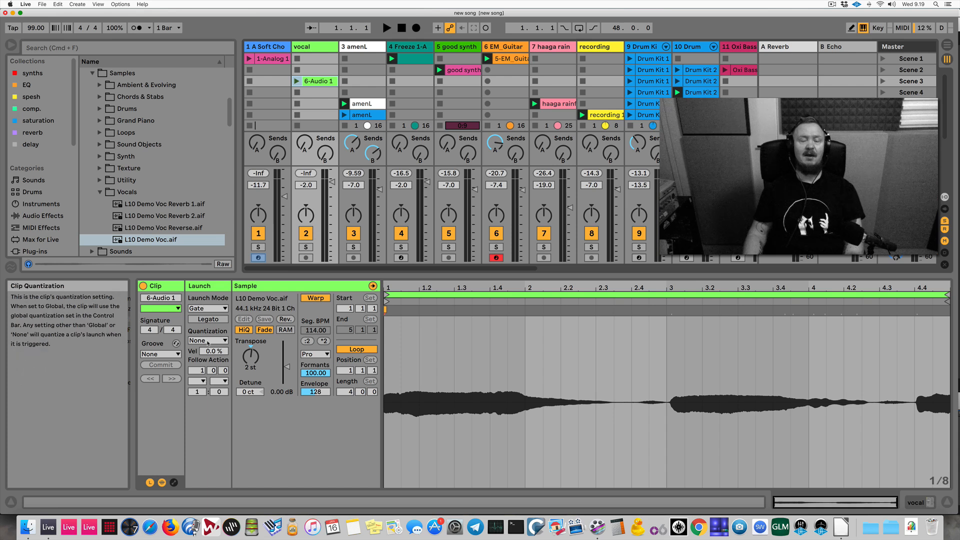
# Set the vocal clip's launch quantization to Global and review the global quantization choices, keeping 1 Bar
pyautogui.click(208, 340)
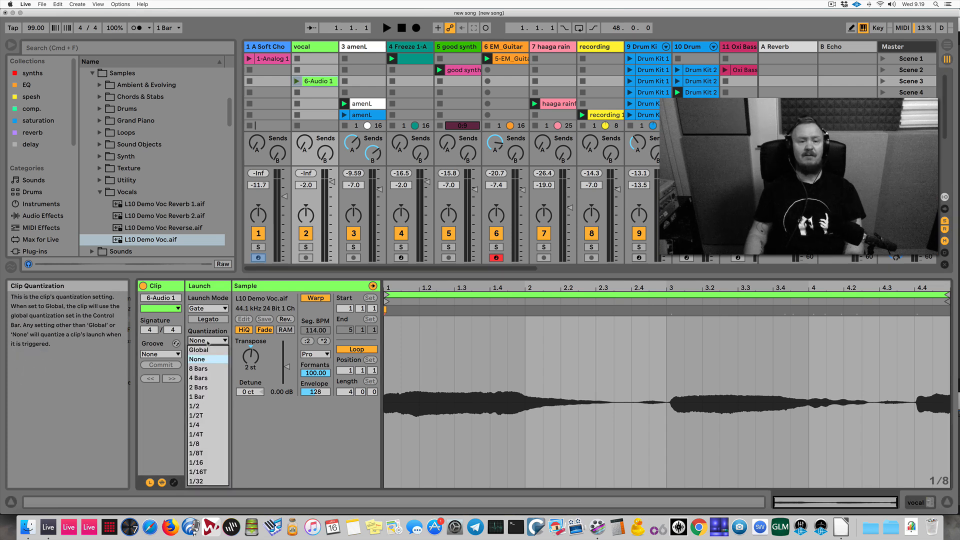
pyautogui.click(208, 332)
pyautogui.click(169, 28)
pyautogui.click(169, 80)
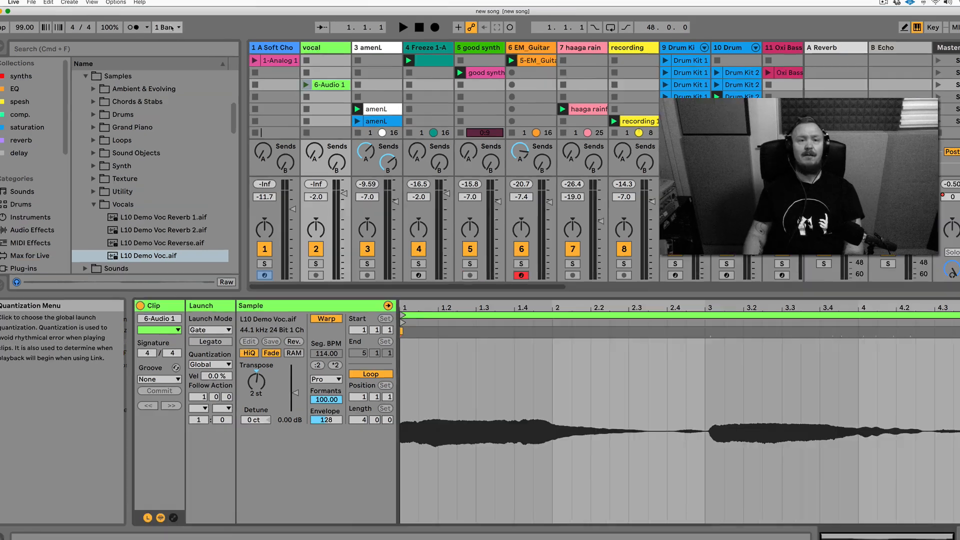
pyautogui.click(168, 28)
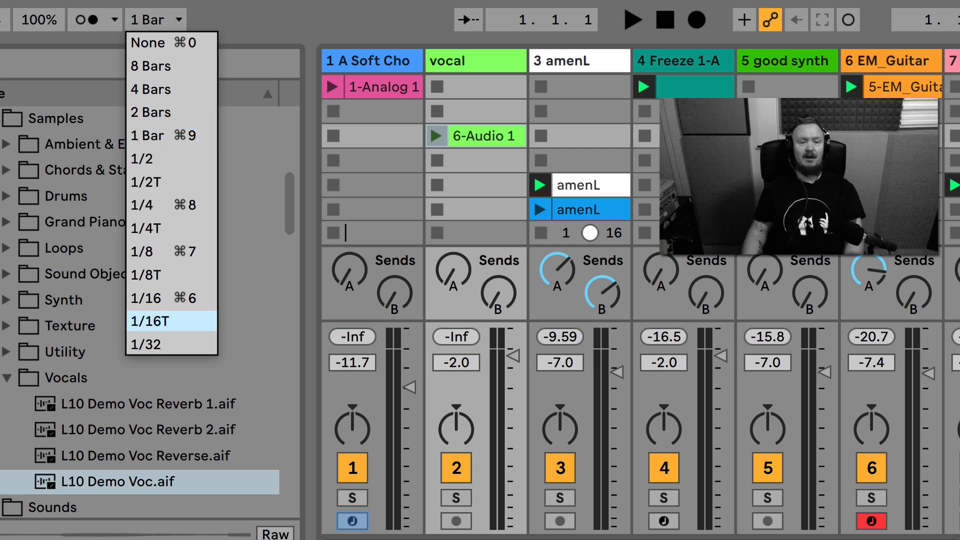
pyautogui.press('Escape')
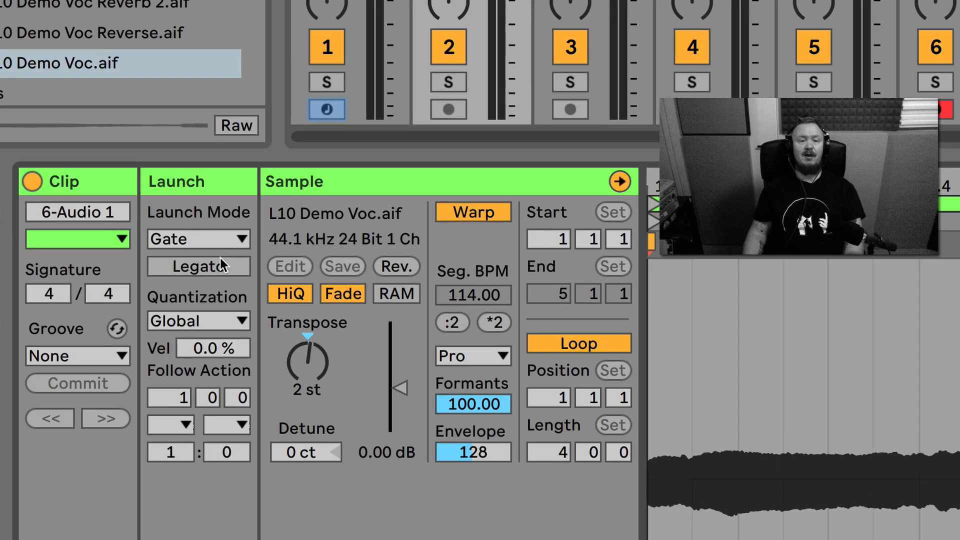
# Set the vocal clip's launch mode to Toggle and audition it by starting and stopping the clip
pyautogui.click(214, 239)
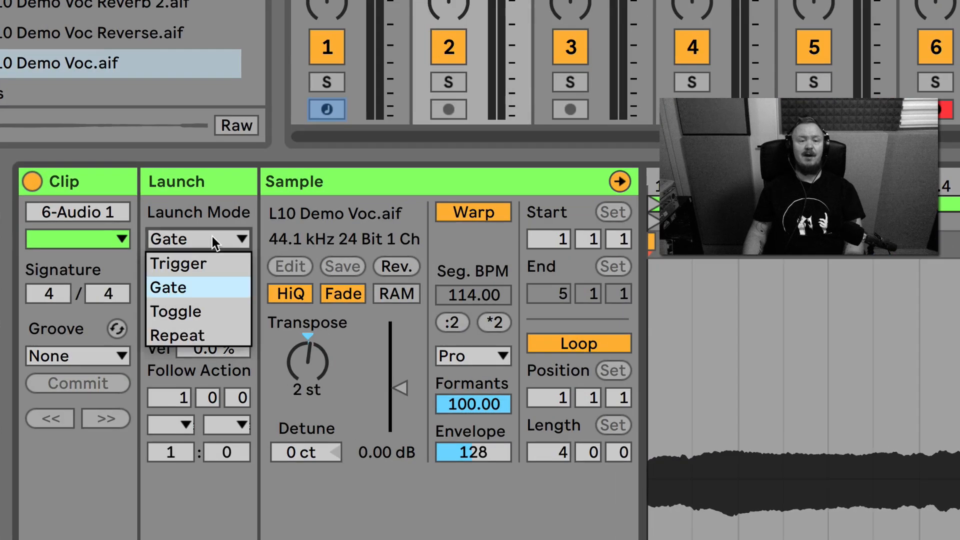
pyautogui.click(196, 313)
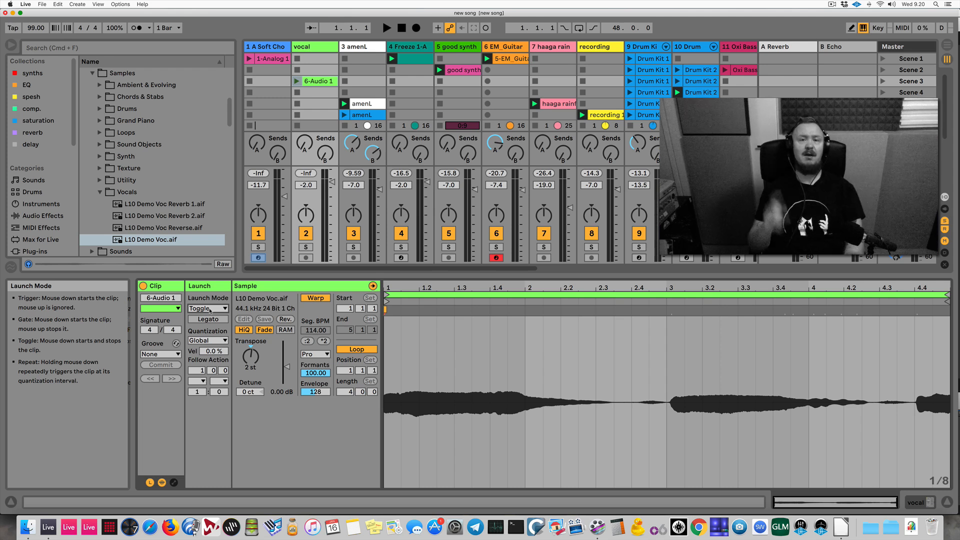
pyautogui.click(297, 81)
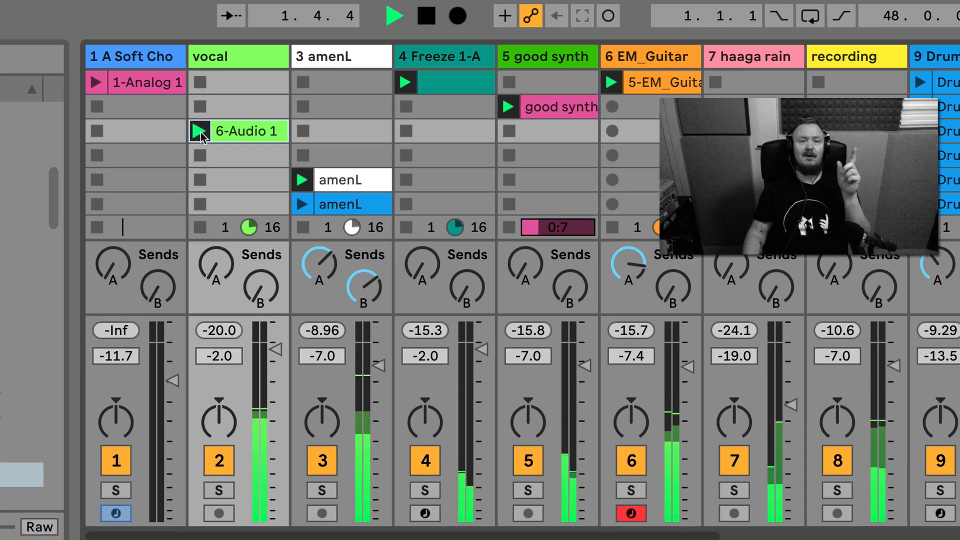
pyautogui.click(201, 132)
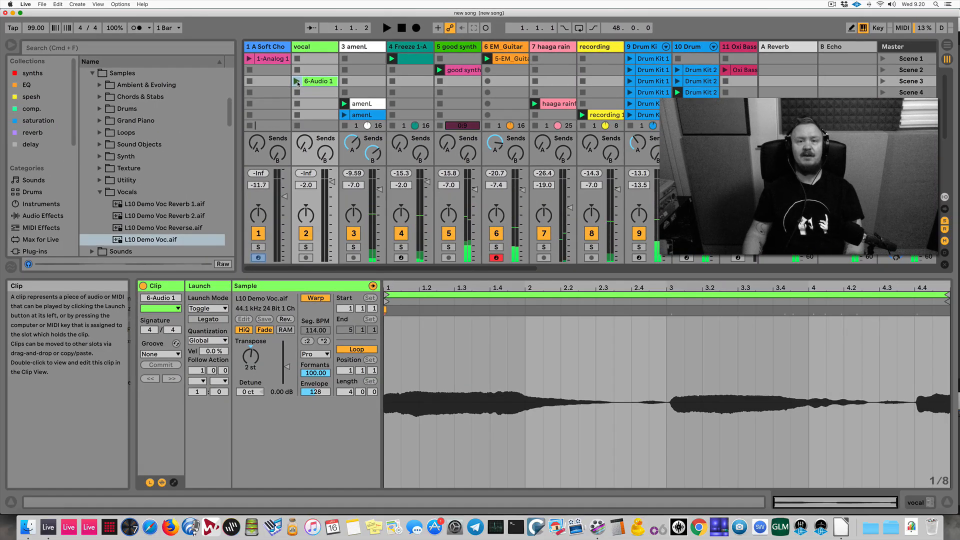
# Set the vocal clip's launch mode to Repeat with 1/16 quantization and audition it with the vocal track soloed
pyautogui.click(207, 309)
pyautogui.click(203, 346)
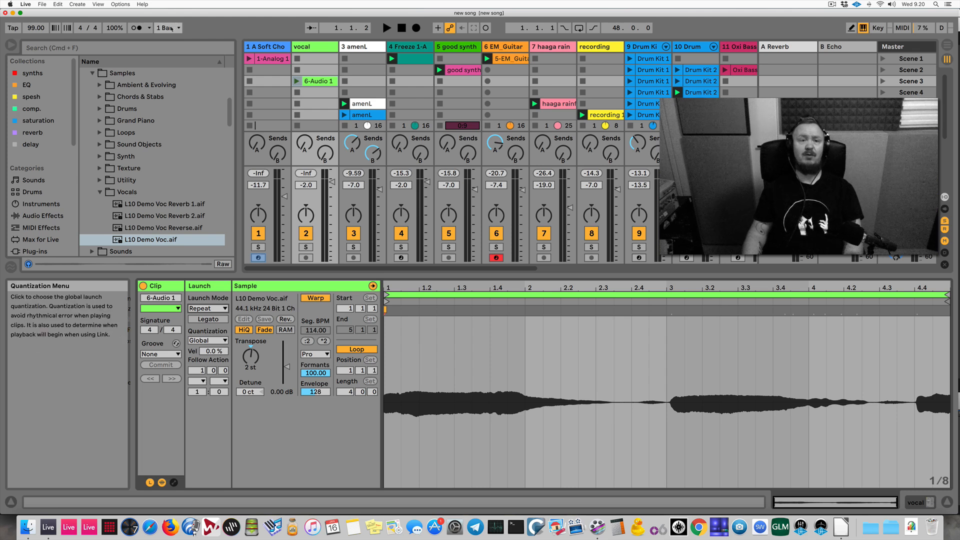
pyautogui.click(210, 340)
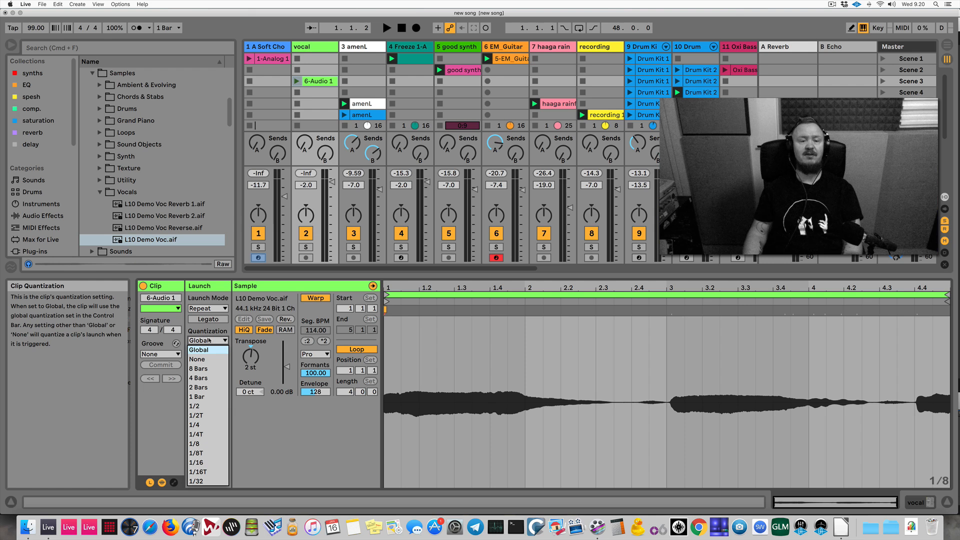
pyautogui.click(207, 464)
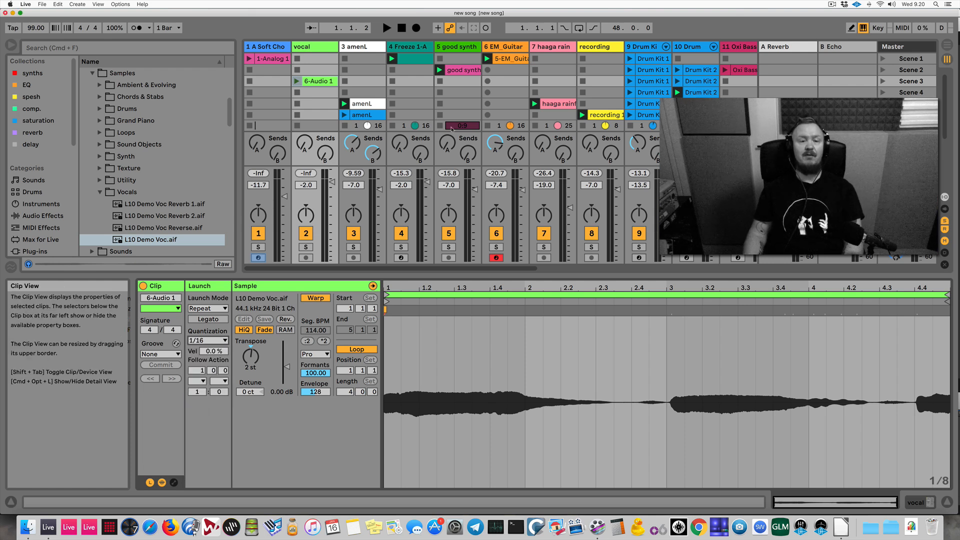
pyautogui.click(297, 81)
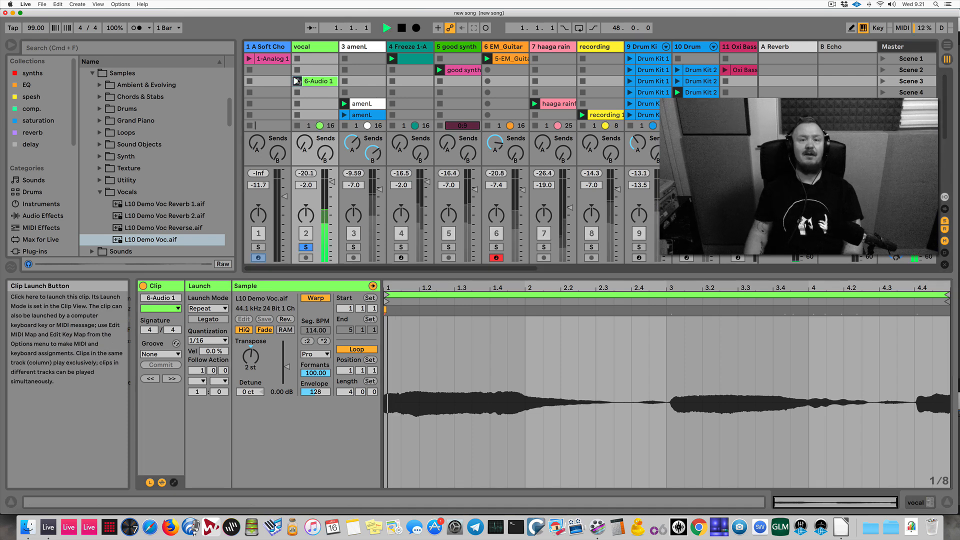
# Set the vocal clip's launch quantization to 1/8 and audition the repeated launch
pyautogui.click(207, 341)
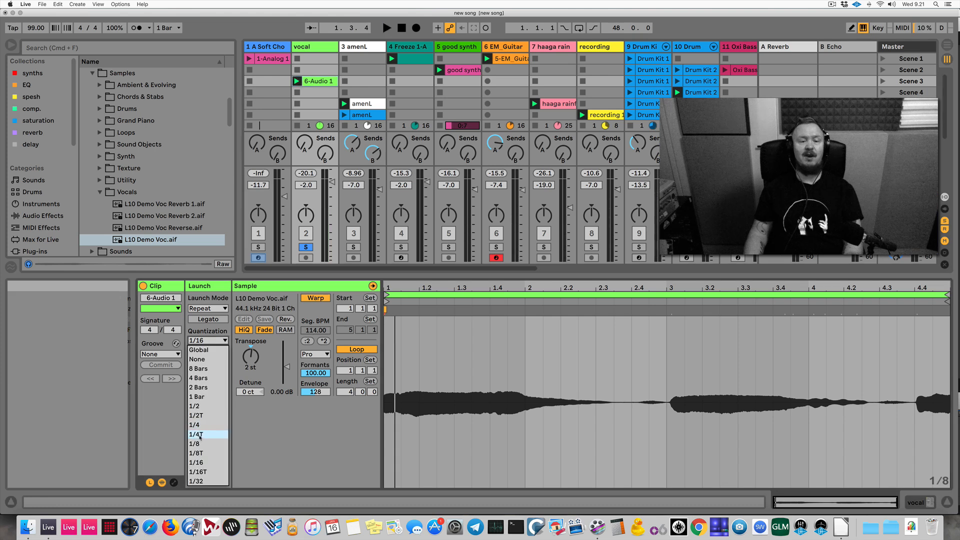
pyautogui.click(201, 445)
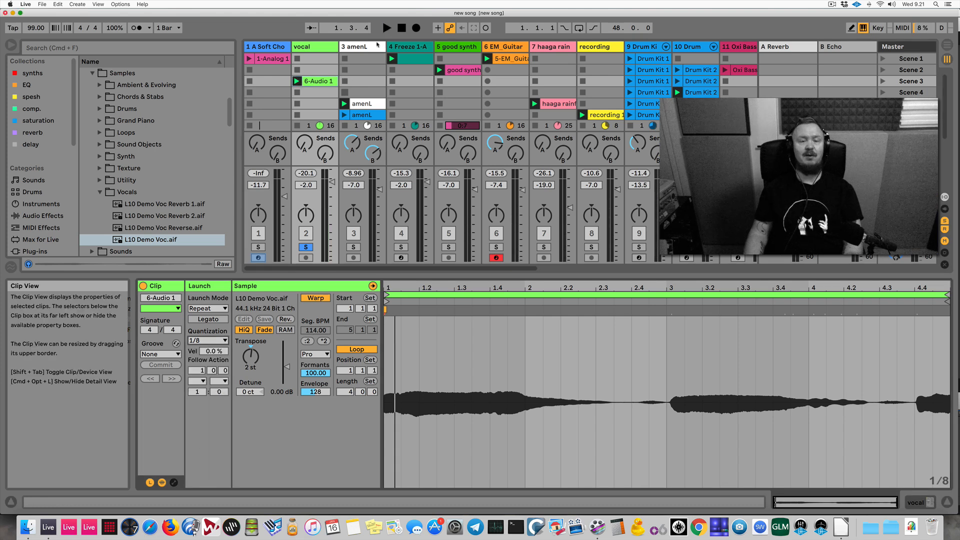
pyautogui.click(297, 82)
pyautogui.press('space')
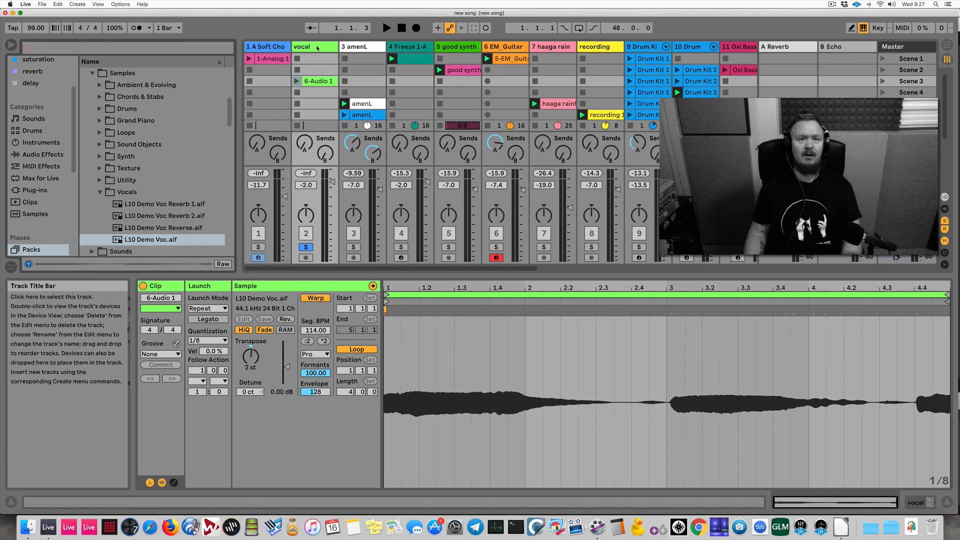
# Insert a new audio track directly after the vocal track
pyautogui.press('super+t')
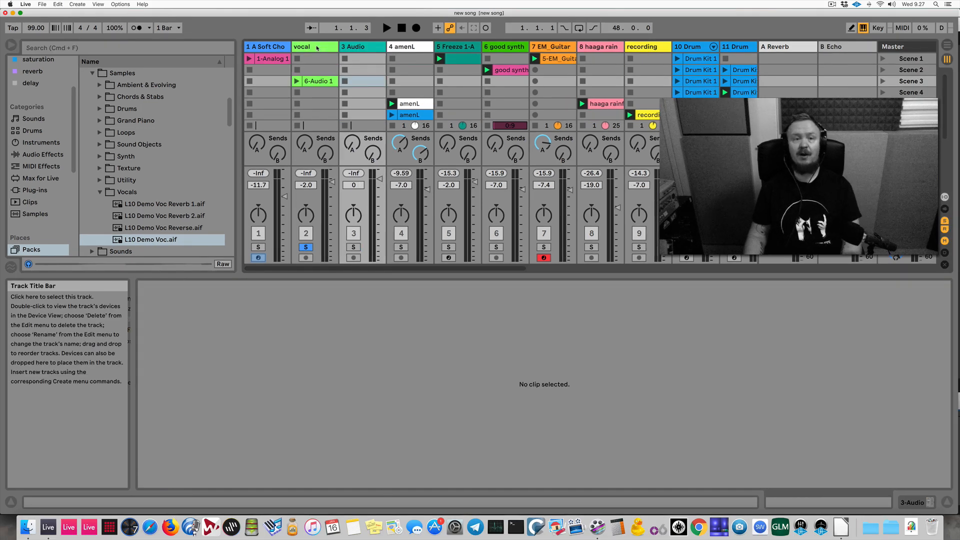
pyautogui.scroll(-3, 40, 171)
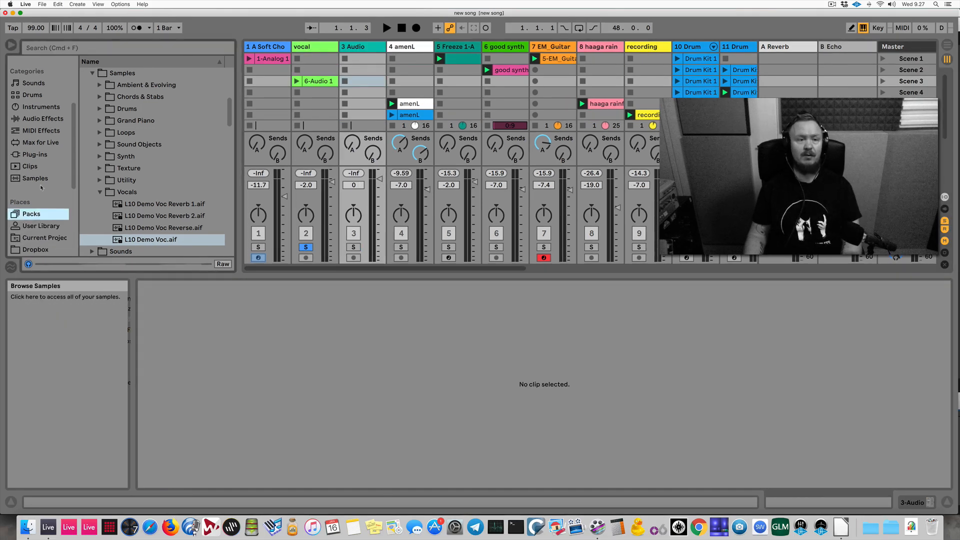
# Search the installed packs for "funk-112" and select the Funk-112bpm.aif loop
pyautogui.click(40, 225)
pyautogui.click(132, 49)
pyautogui.write('funk-112')
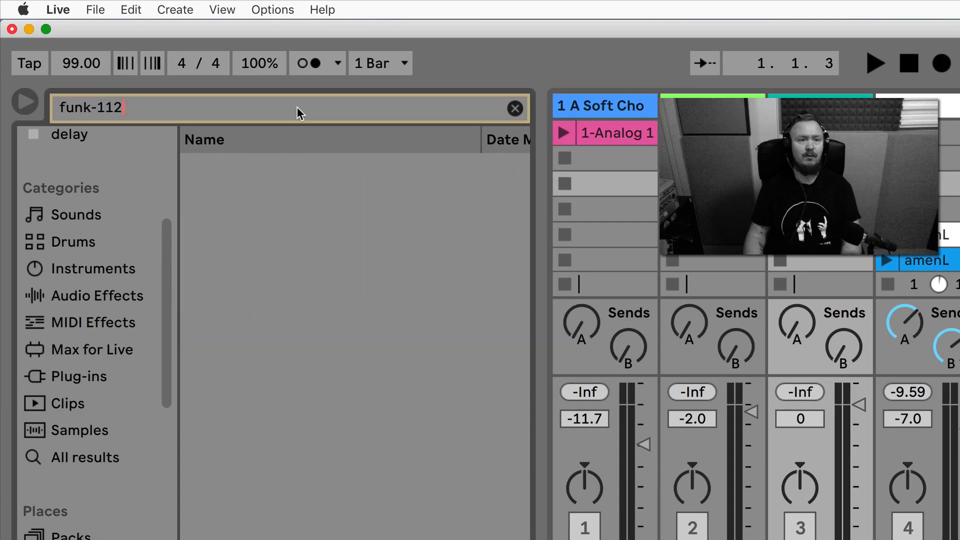
pyautogui.scroll(-4, 102, 433)
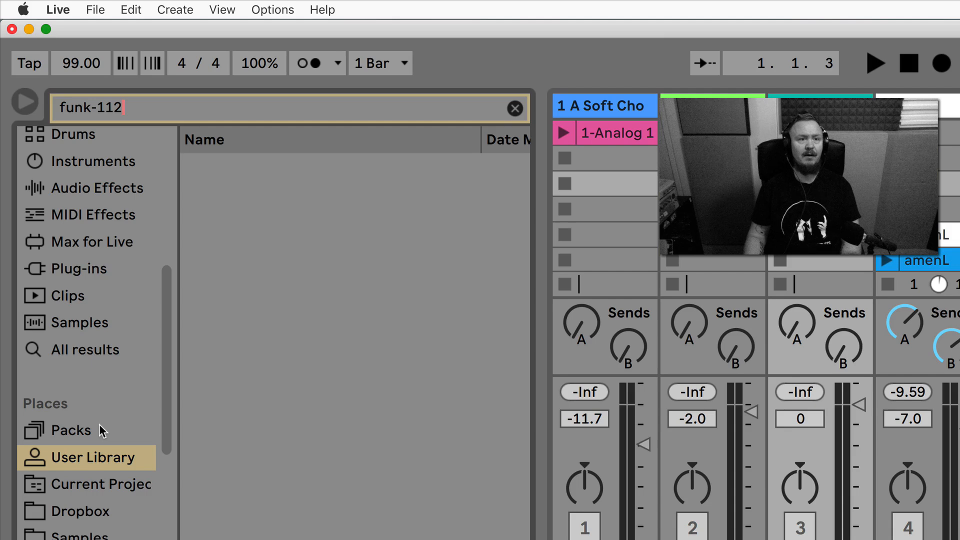
pyautogui.click(102, 431)
pyautogui.click(243, 247)
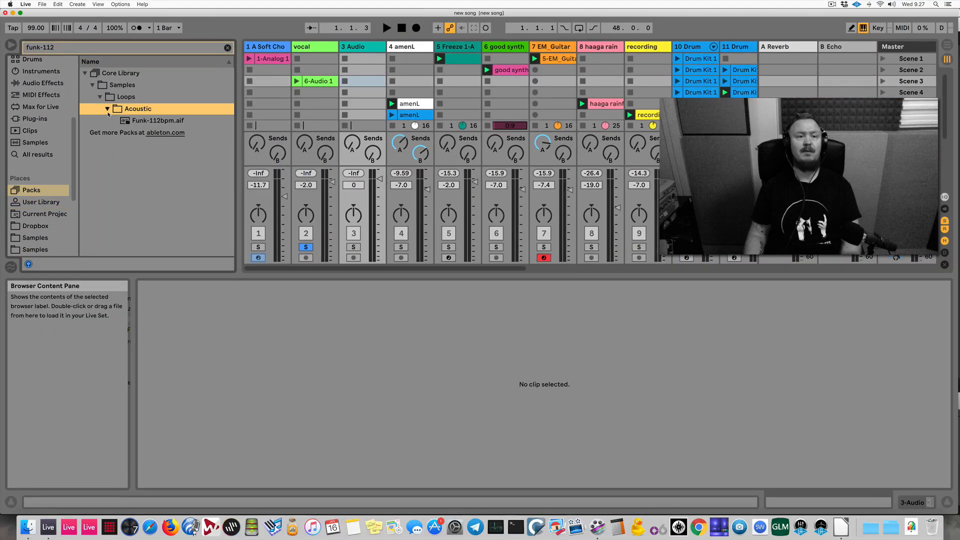
pyautogui.click(145, 121)
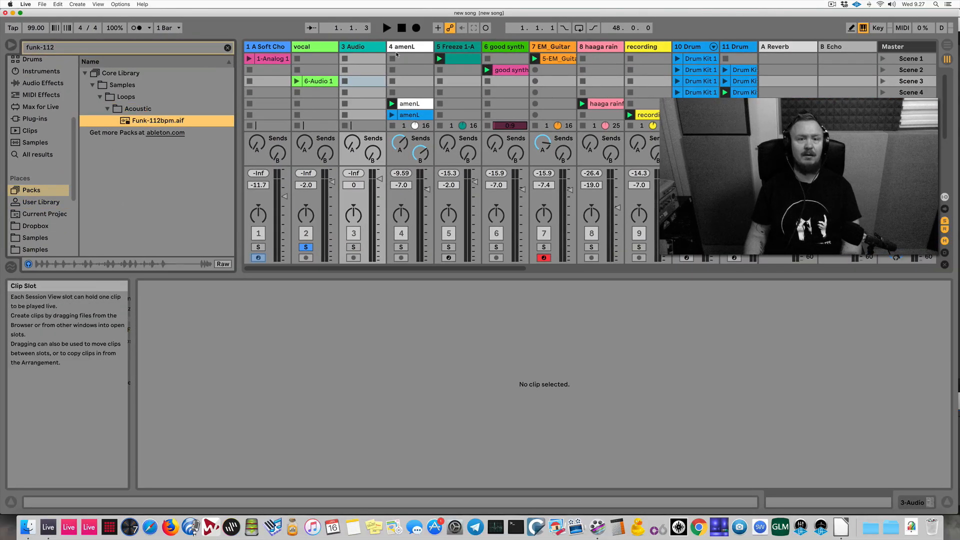
# Solo the new audio track, load Funk-112bpm.aif into its Scene 3 slot and launch the clip
pyautogui.click(353, 247)
pyautogui.moveTo(158, 121); pyautogui.dragTo(352, 82)
pyautogui.click(344, 81)
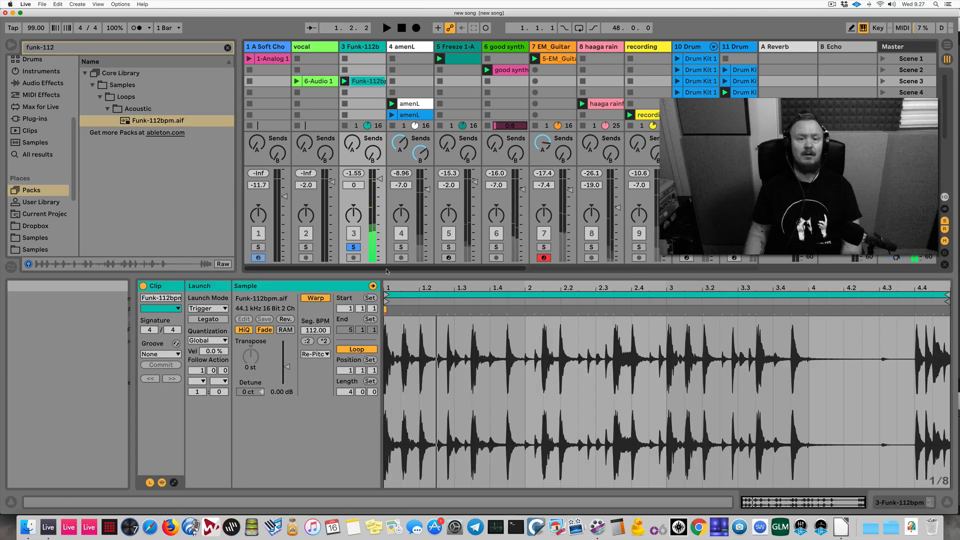
# Turn on the metronome and audition the funk loop against it
pyautogui.click(136, 29)
pyautogui.press('space')
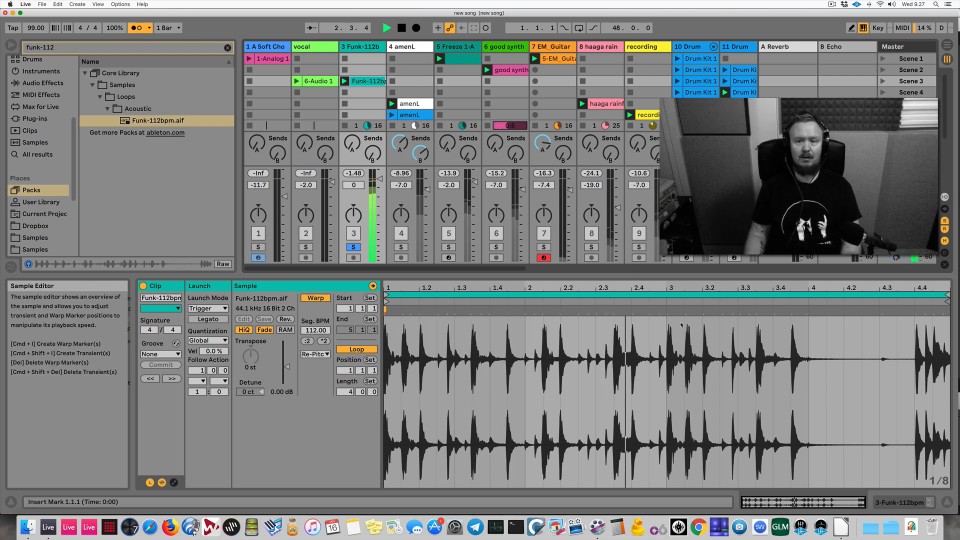
pyautogui.press('space')
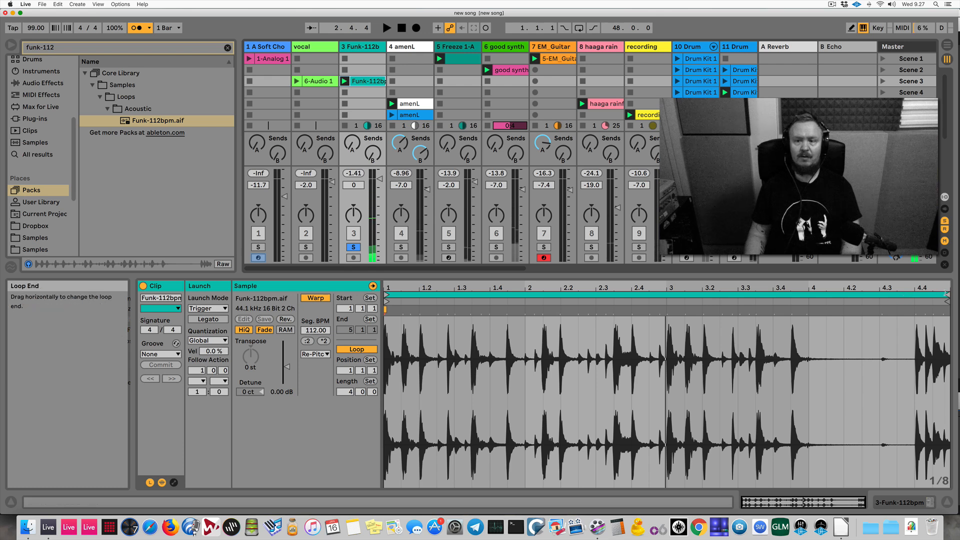
# Shorten the funk clip's loop to 2 bars, audition it, and turn the metronome off
pyautogui.moveTo(944, 294); pyautogui.dragTo(667, 312)
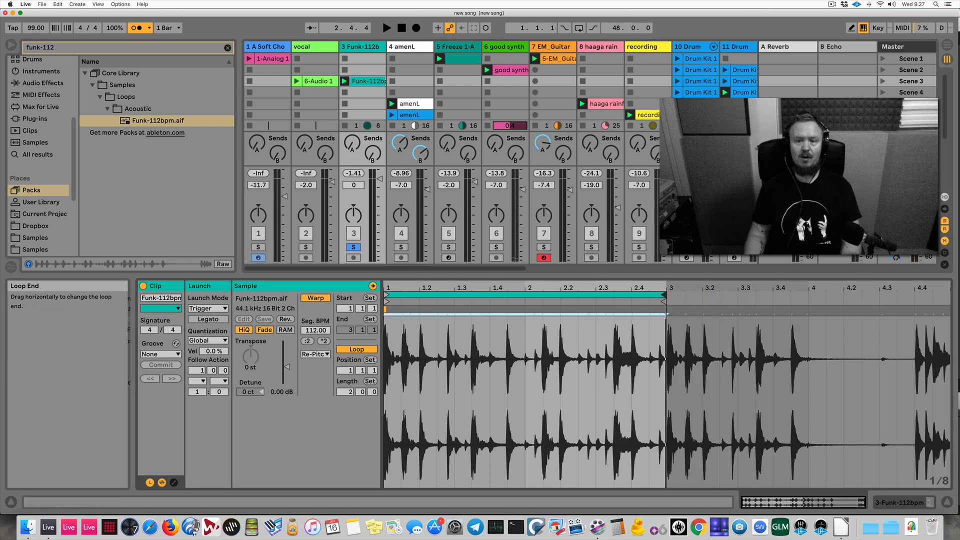
pyautogui.click(345, 82)
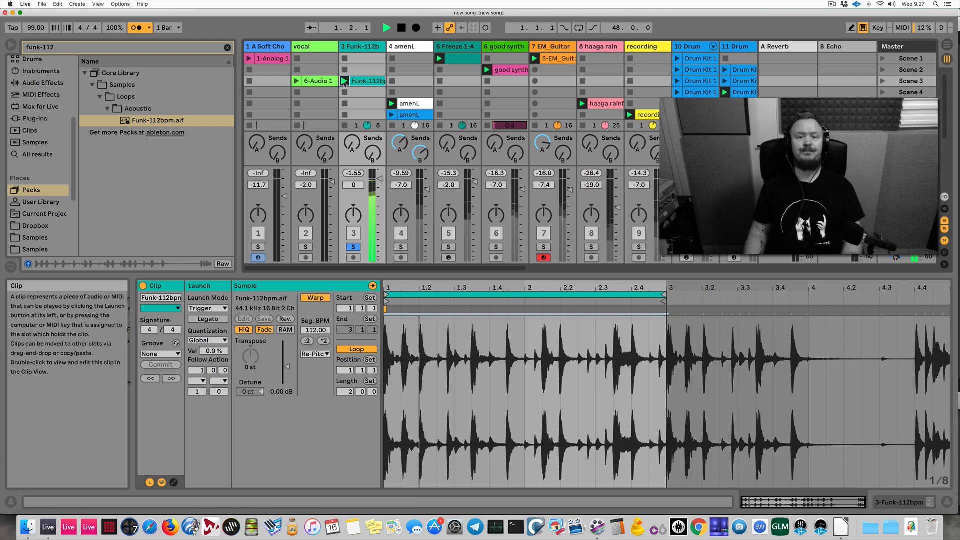
pyautogui.click(137, 29)
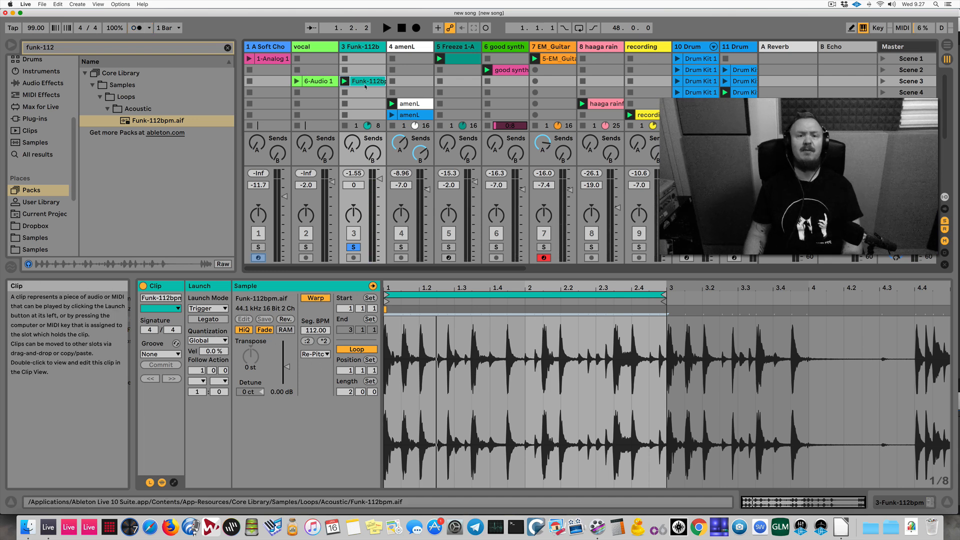
# Duplicate the funk clip into the slot below and transpose the copy up 7 semitones
pyautogui.press('super+d')
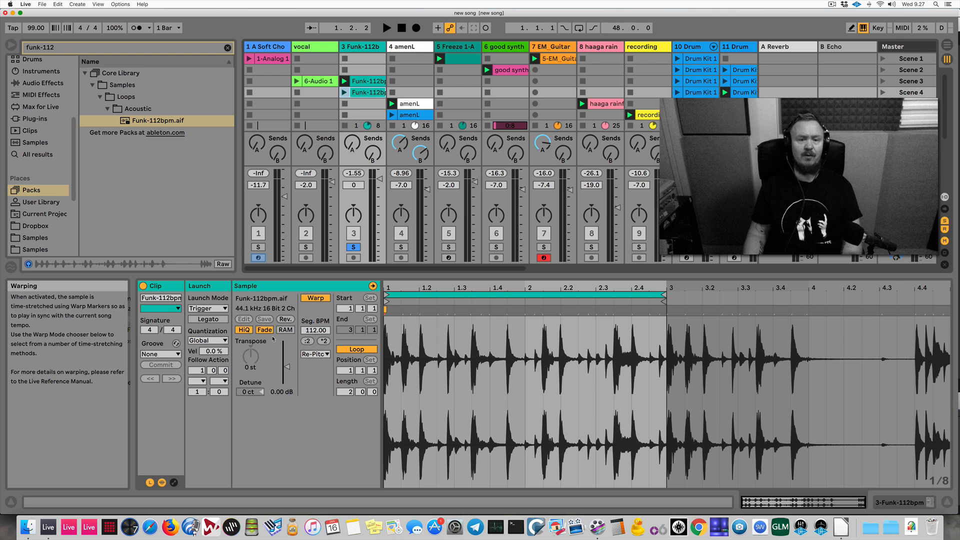
pyautogui.moveTo(250, 356); pyautogui.dragTo(251, 345)
# Set the warp mode of both funk clips together to Beats
pyautogui.click(315, 354)
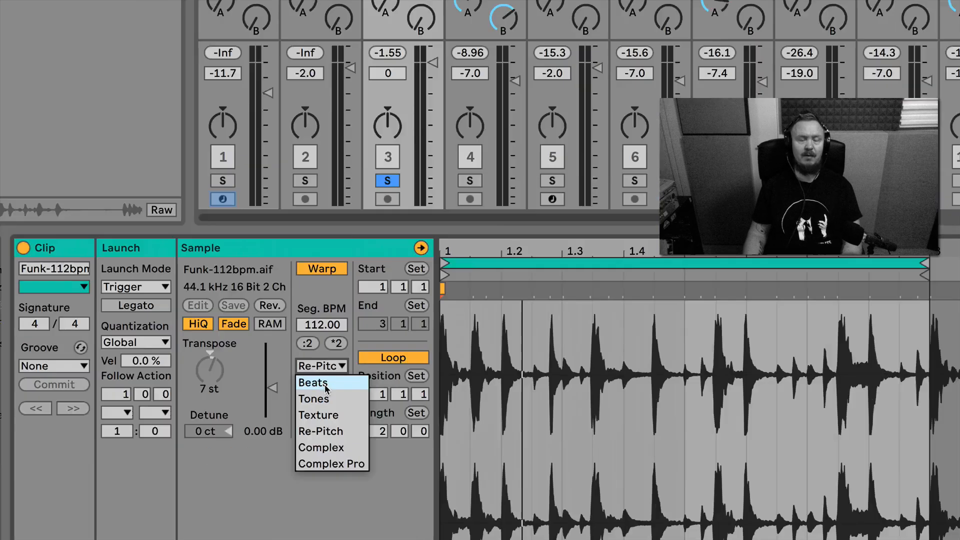
pyautogui.click(371, 93)
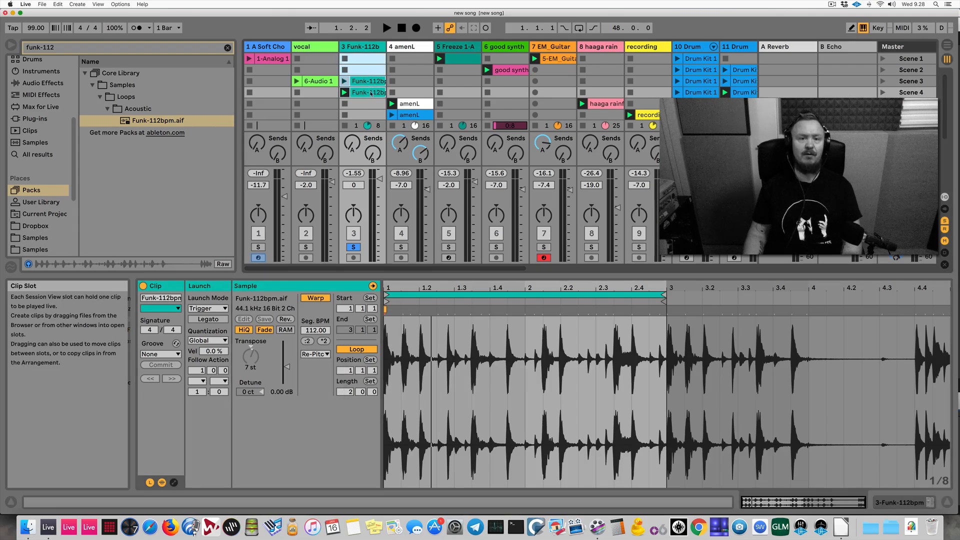
pyautogui.keyDown('shift'); pyautogui.click(370, 81); pyautogui.keyUp('shift')
pyautogui.click(316, 356)
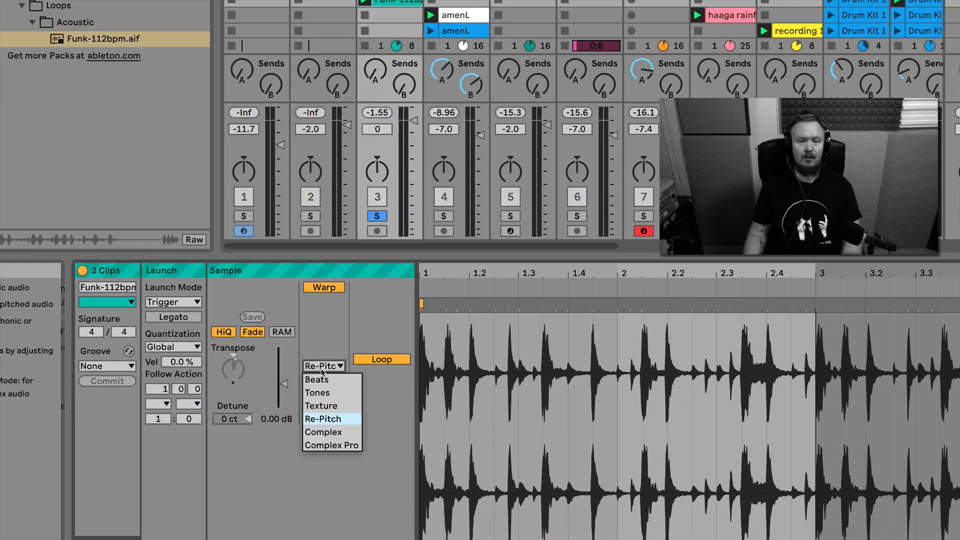
pyautogui.click(317, 379)
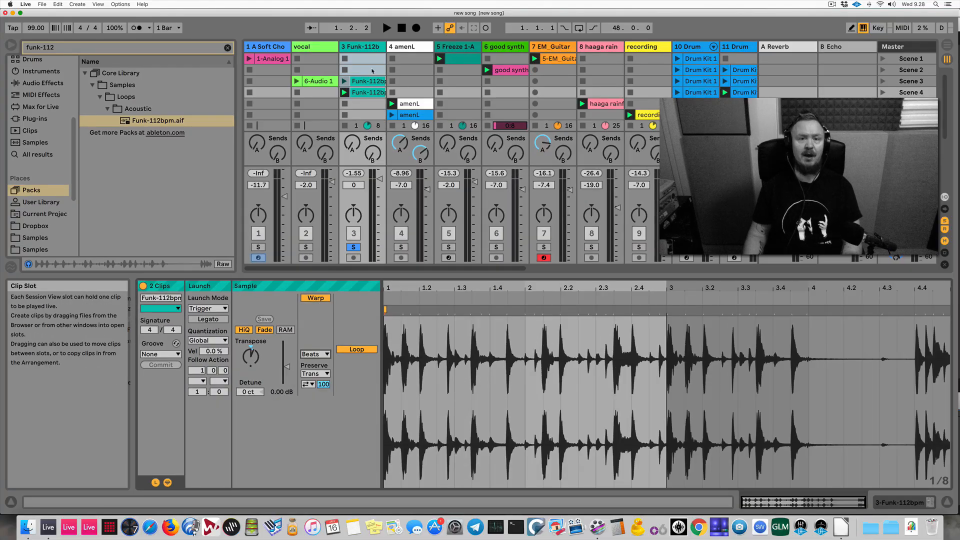
# Try adjusting the transposition of both selected funk clips together
pyautogui.click(250, 356)
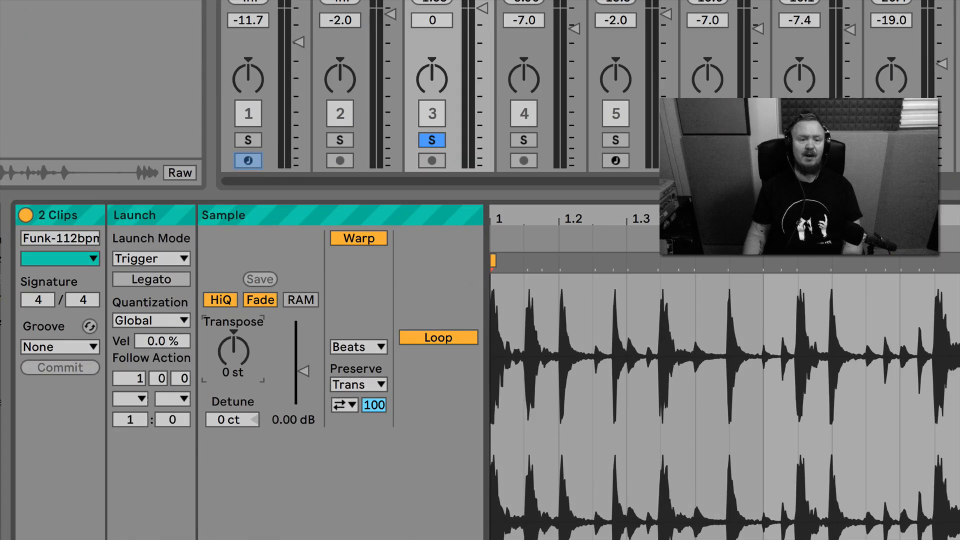
pyautogui.moveTo(255, 357); pyautogui.dragTo(256, 340)
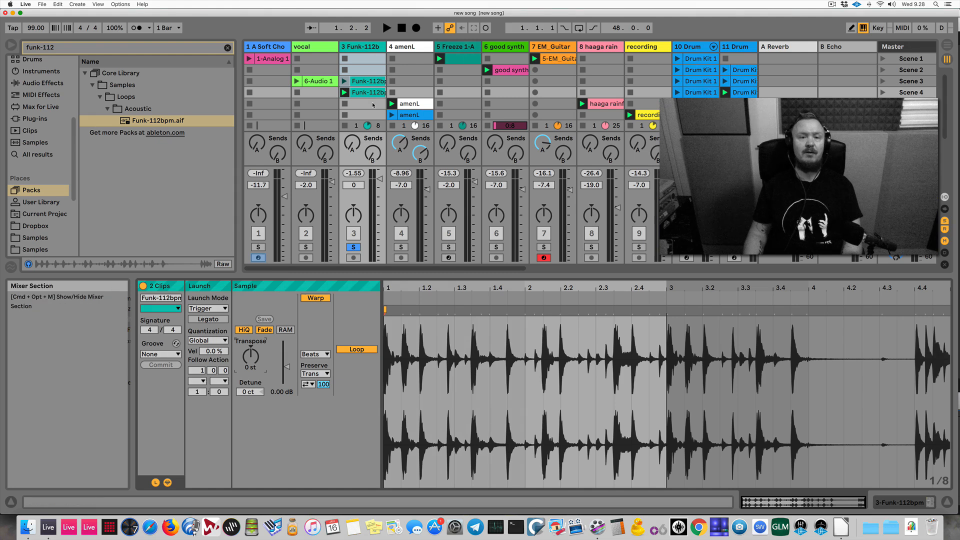
# Rename the lower, transposed funk clip as "+2"
pyautogui.click(369, 104)
pyautogui.click(371, 93)
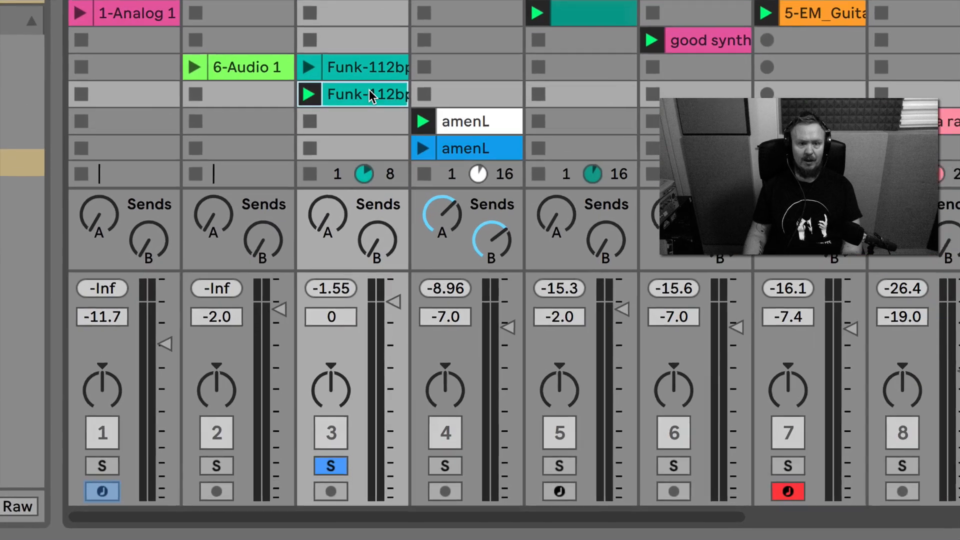
pyautogui.press('super+r')
pyautogui.write('+2')
pyautogui.press('Return')
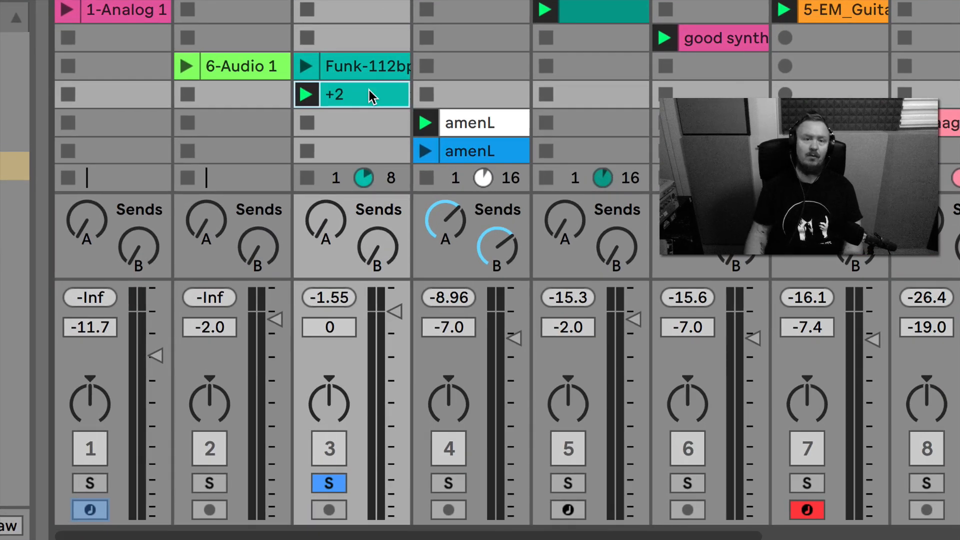
# Change the transposed funk clip's name to "+7" to match its transposition
pyautogui.press('super+r')
pyautogui.write('+7')
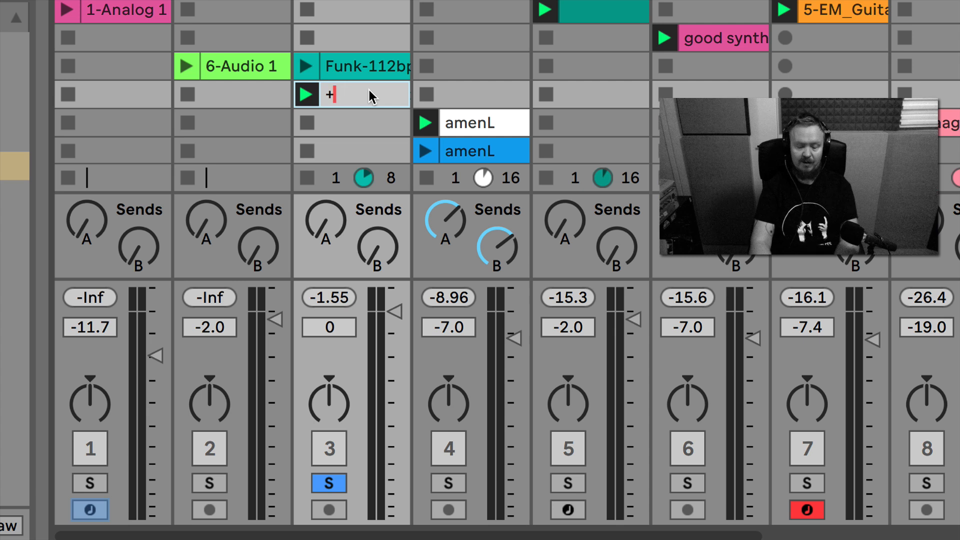
pyautogui.press('Return')
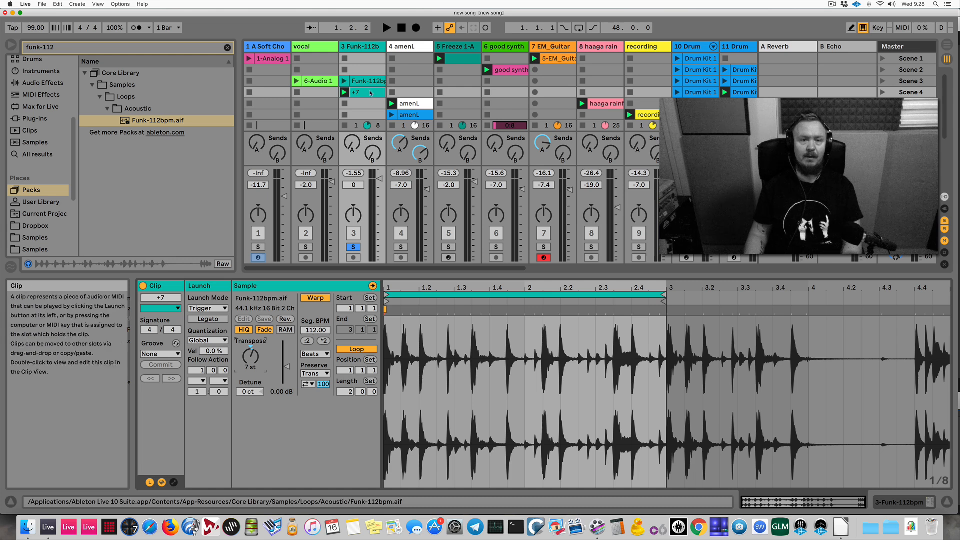
# Audition the original funk clip and the +7 clip by switching between them during playback
pyautogui.click(344, 80)
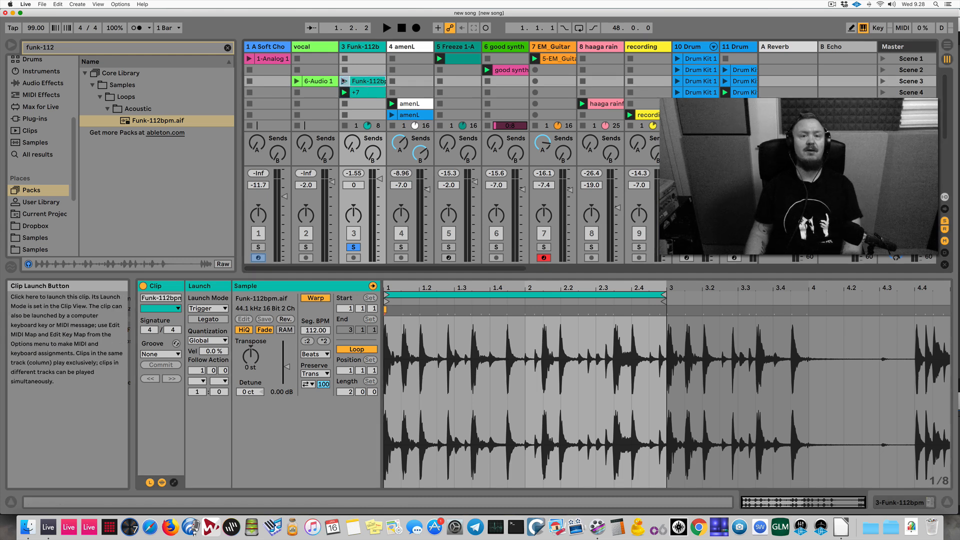
pyautogui.click(343, 93)
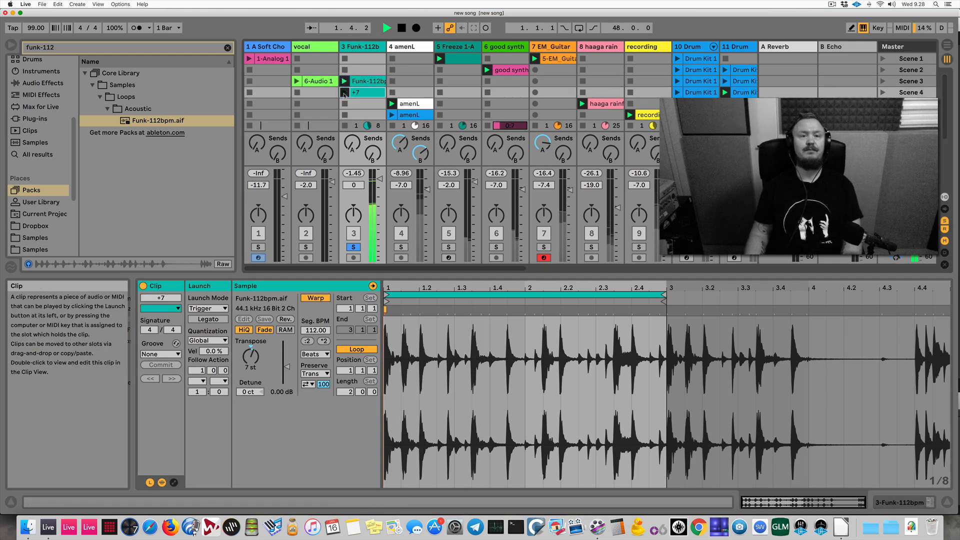
pyautogui.click(345, 80)
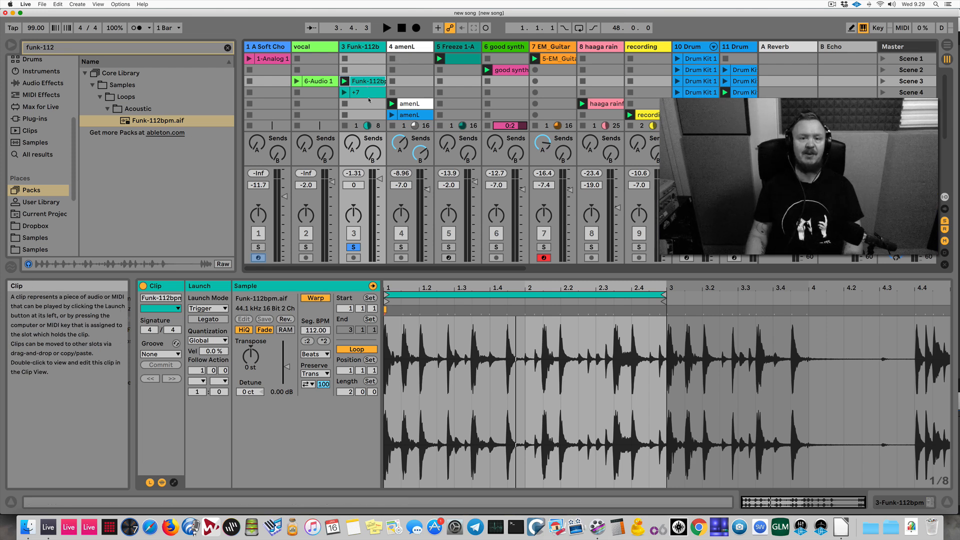
# Duplicate the +7 clip, rename the copy "-5" and set its transposition to -5 semitones
pyautogui.moveTo(367, 88)
pyautogui.mouseDown()
pyautogui.moveTo(367, 105)
pyautogui.moveTo(367, 93)
pyautogui.mouseUp()
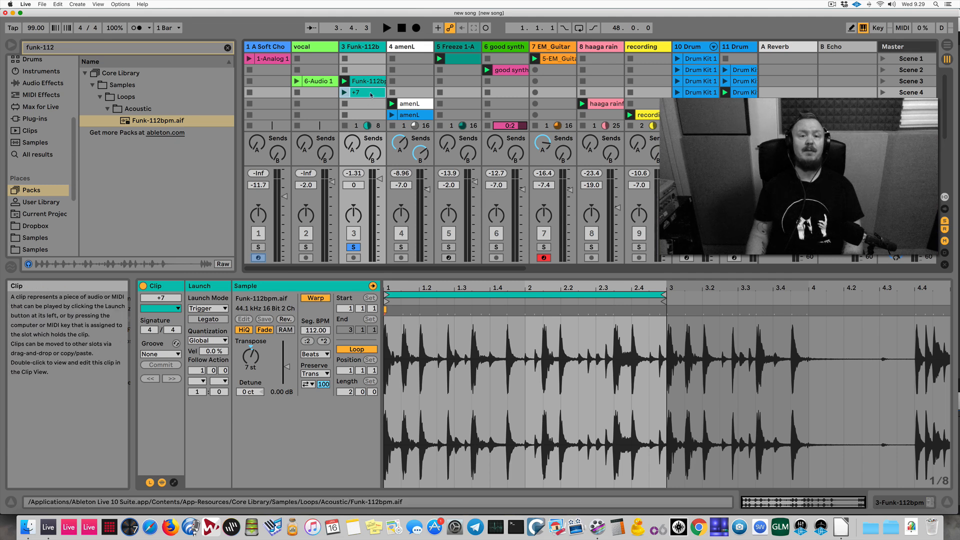
pyautogui.press('super+d')
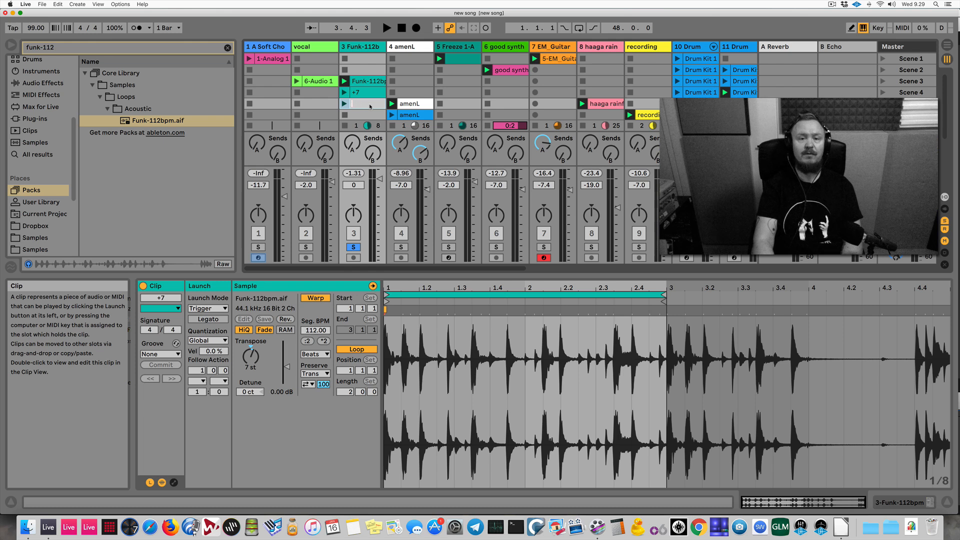
pyautogui.write('5')
pyautogui.press('Return')
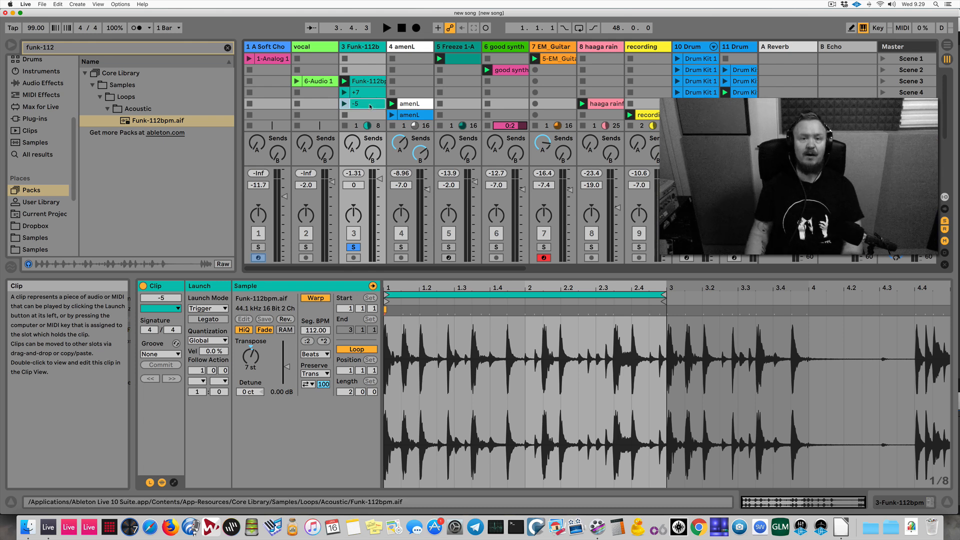
pyautogui.moveTo(252, 355); pyautogui.dragTo(253, 357)
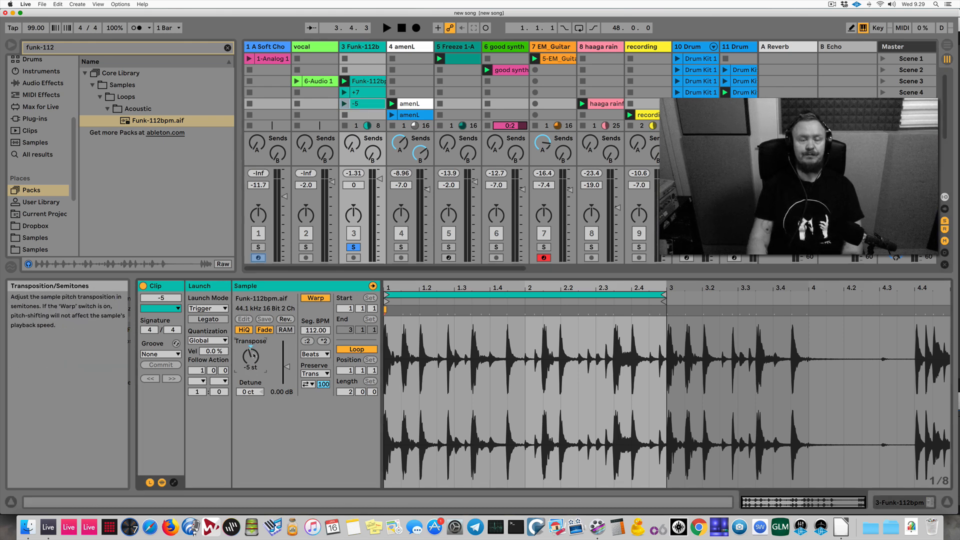
# Enable Legato launching for all three funk clips together
pyautogui.moveTo(366, 74); pyautogui.dragTo(365, 107)
pyautogui.click(372, 81)
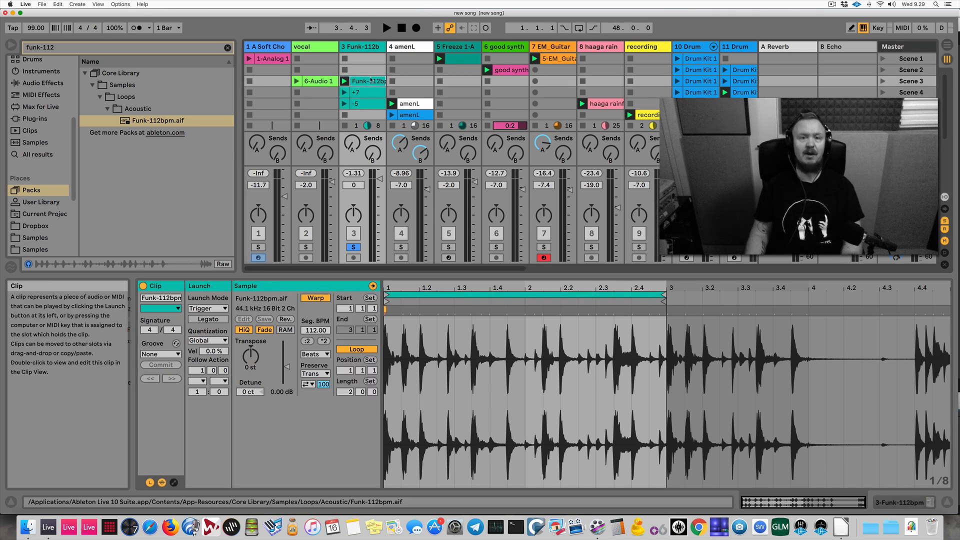
pyautogui.keyDown('shift'); pyautogui.click(371, 103); pyautogui.keyUp('shift')
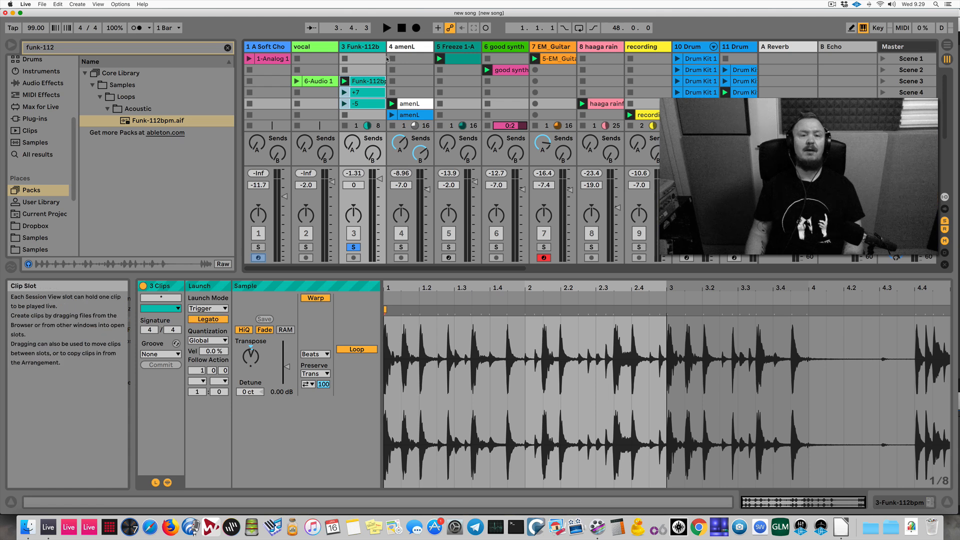
pyautogui.click(365, 69)
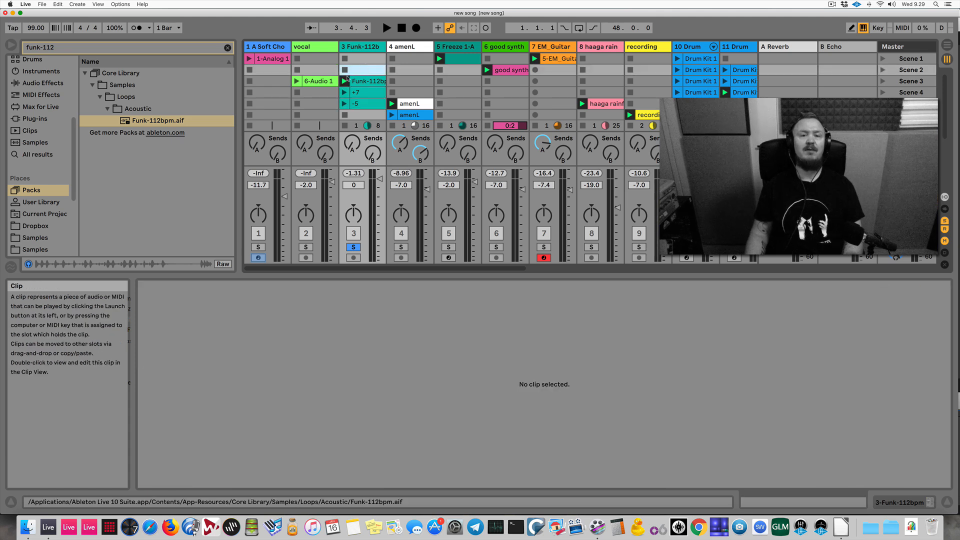
# Audition the Legato launching by switching between the original, +7 and -5 funk clips during playback
pyautogui.click(345, 81)
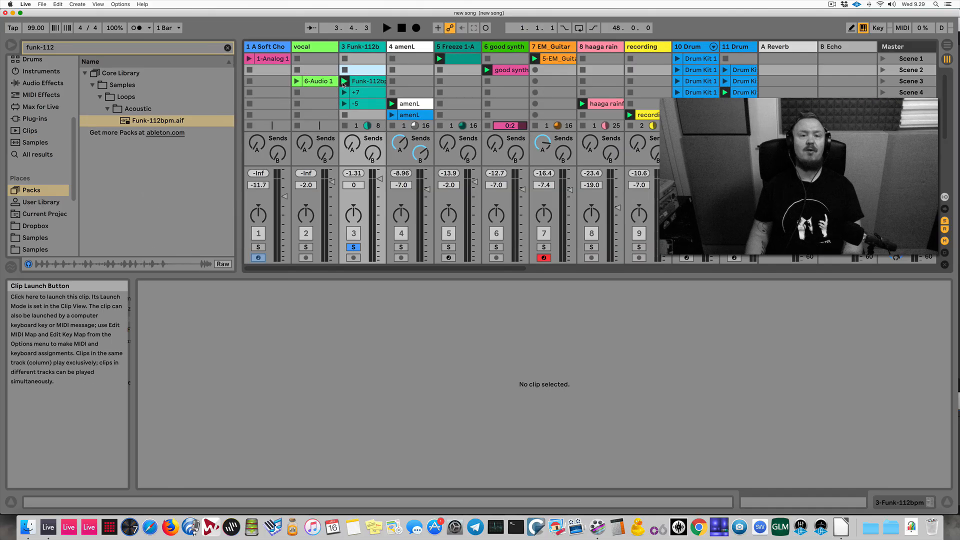
pyautogui.click(345, 92)
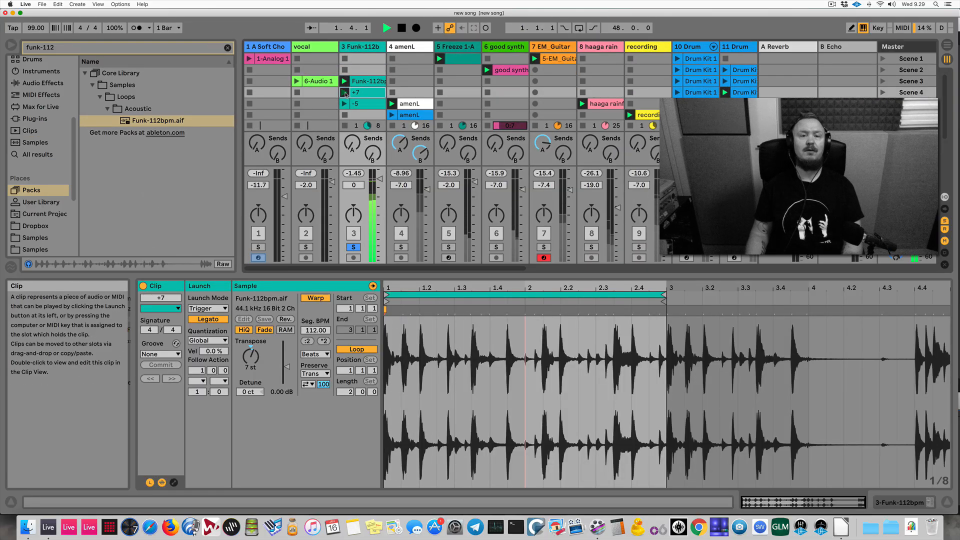
pyautogui.click(360, 104)
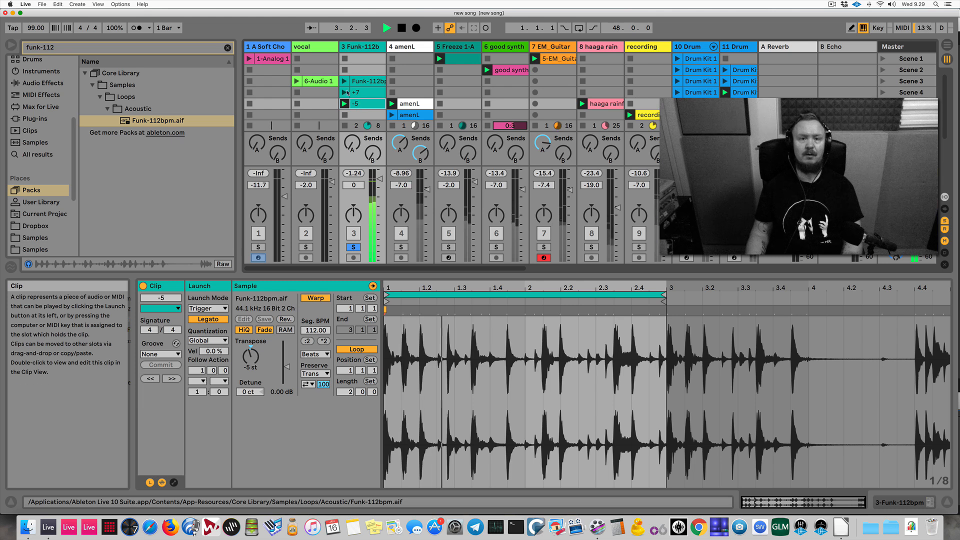
pyautogui.click(371, 92)
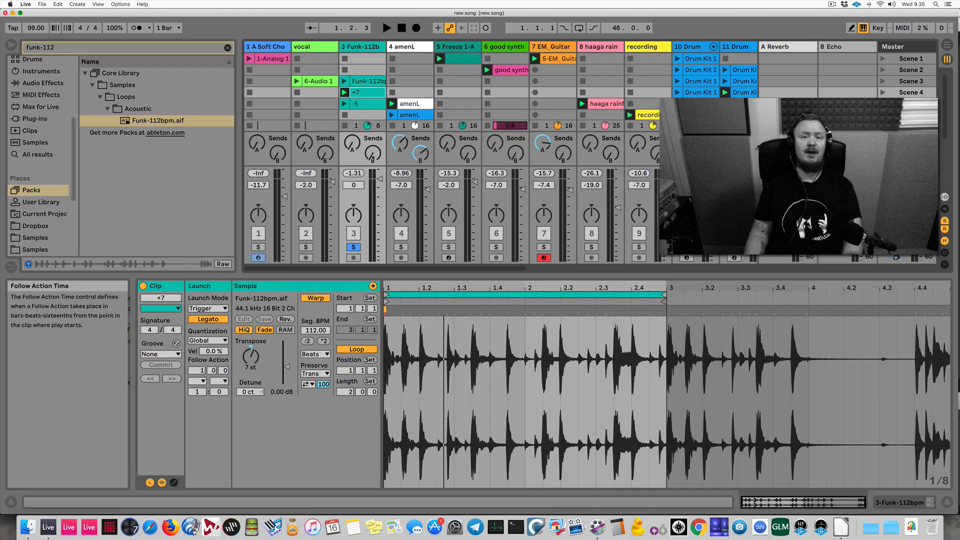
# Set the original funk clip's Follow Action Time to 0.1.0 and review its available Follow Actions
pyautogui.click(361, 84)
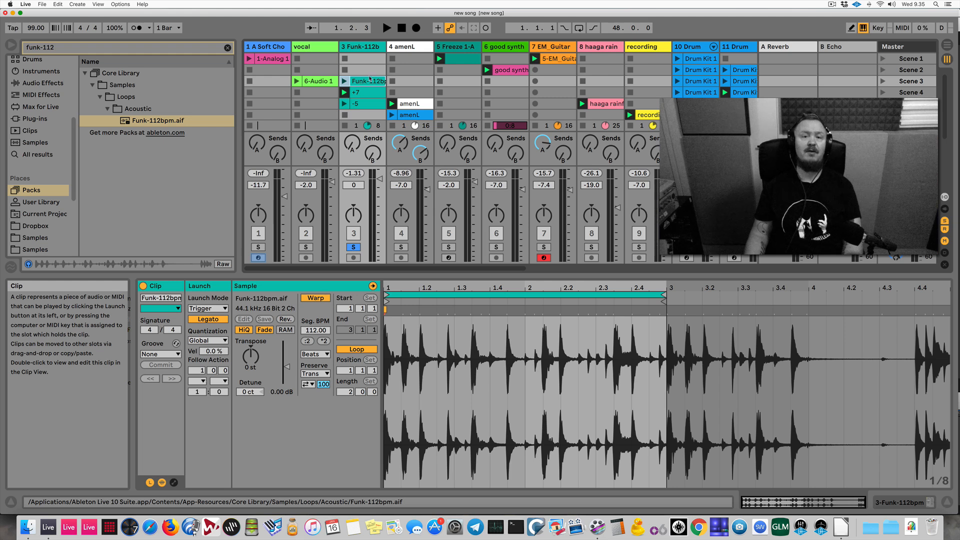
pyautogui.click(203, 381)
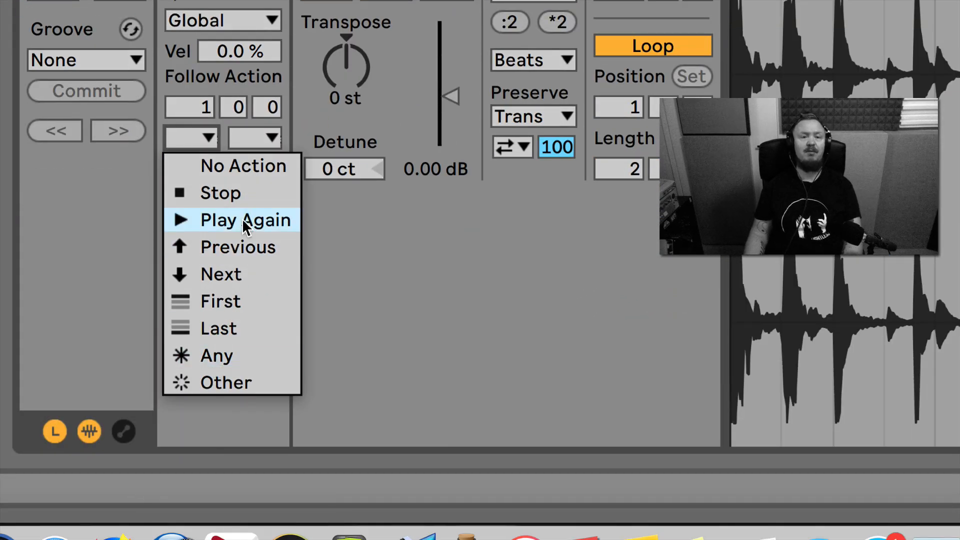
pyautogui.click(192, 105)
pyautogui.click(237, 107)
pyautogui.press('Down')
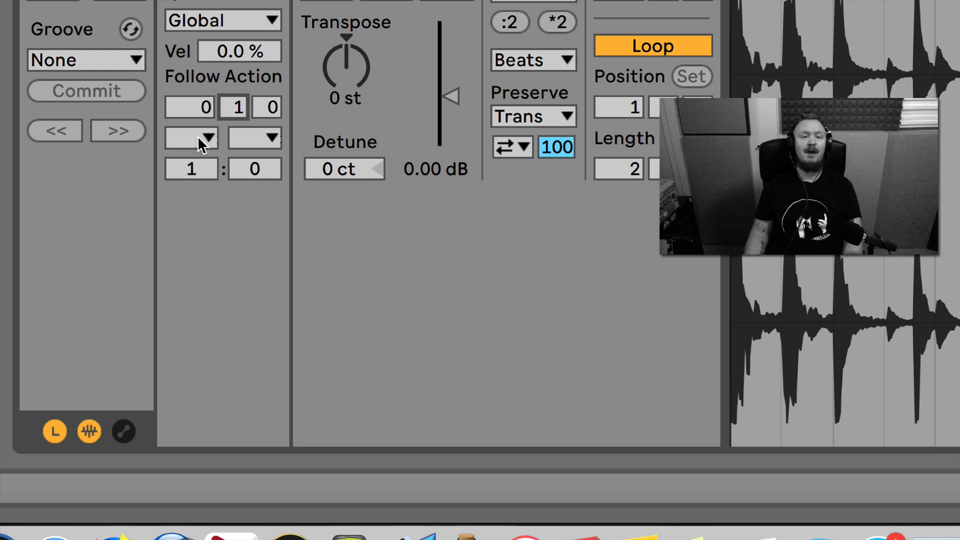
pyautogui.click(200, 142)
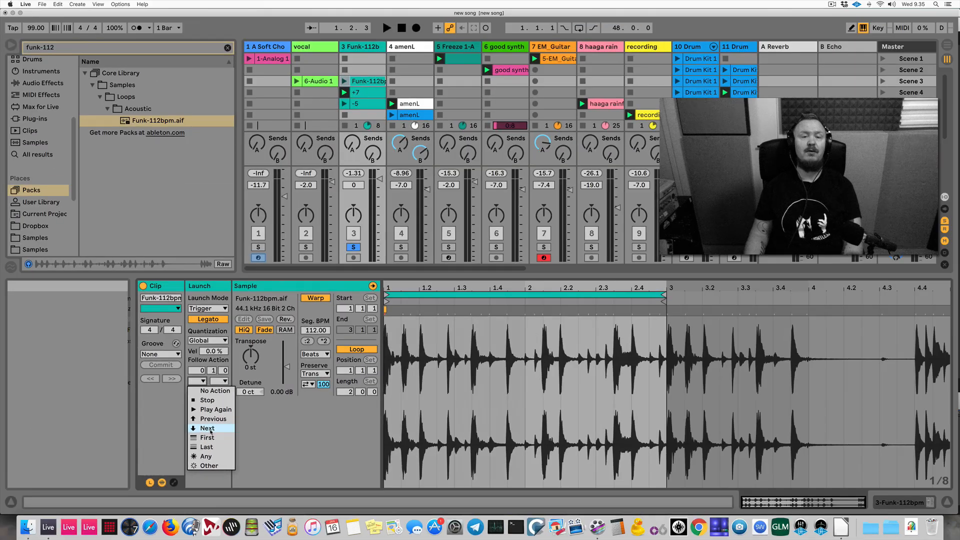
pyautogui.click(372, 67)
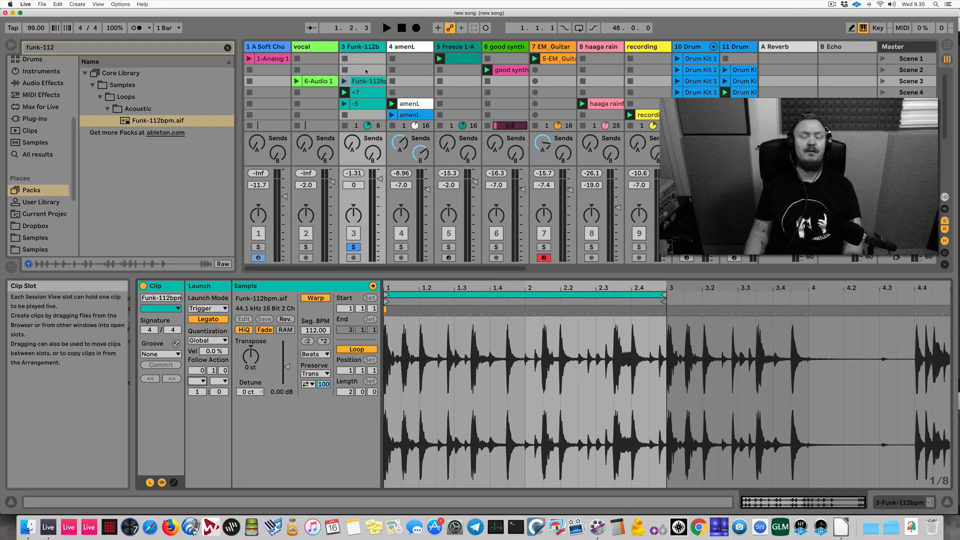
# For all three funk clips, set the Follow Action Time to 0.1.0 and the first Follow Action to Next, and launch the original clip
pyautogui.click(371, 71)
pyautogui.keyDown('shift'); pyautogui.click(366, 106); pyautogui.keyUp('shift')
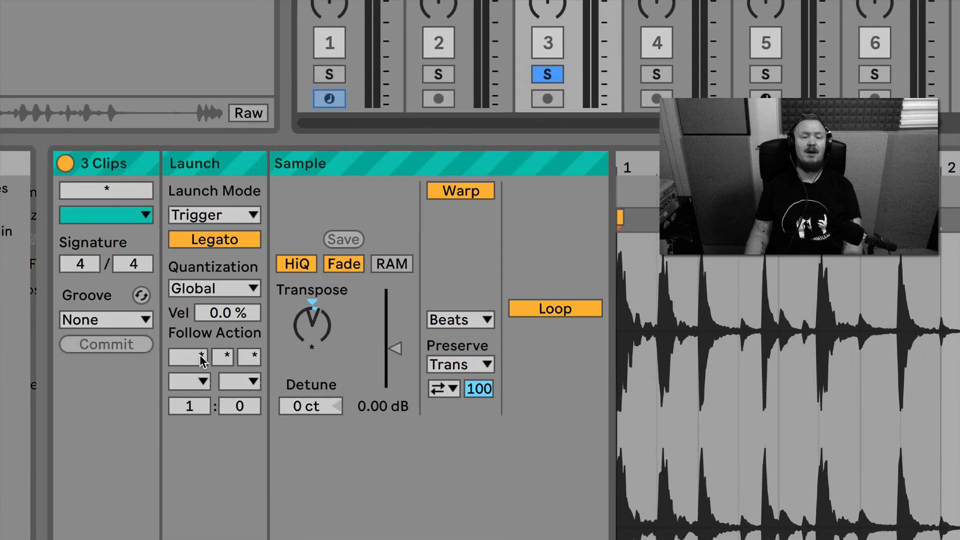
pyautogui.click(222, 363)
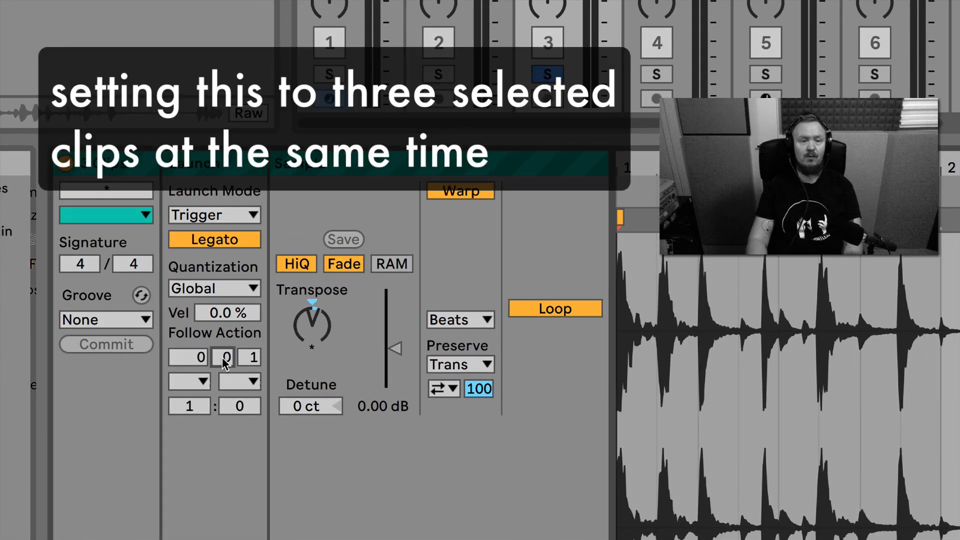
pyautogui.write('1')
pyautogui.click(252, 358)
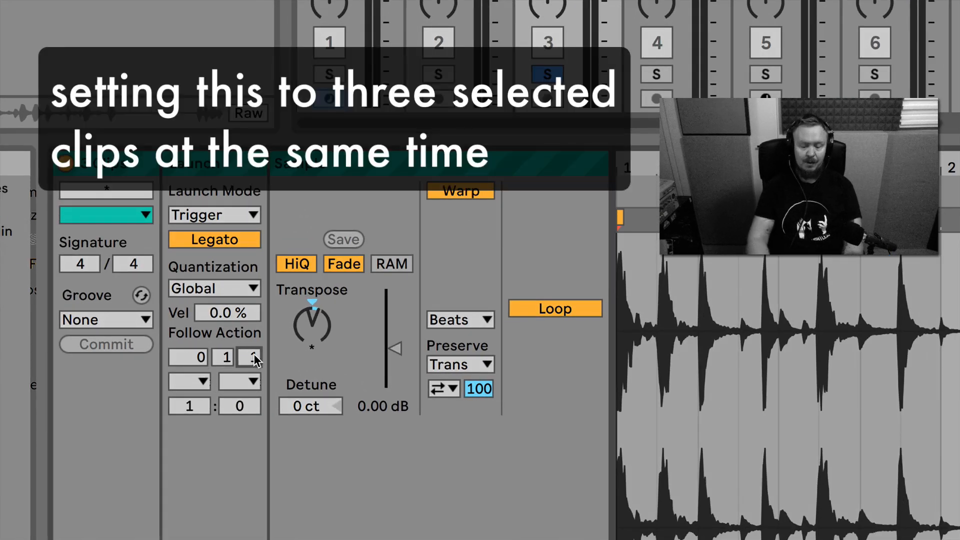
pyautogui.write('0')
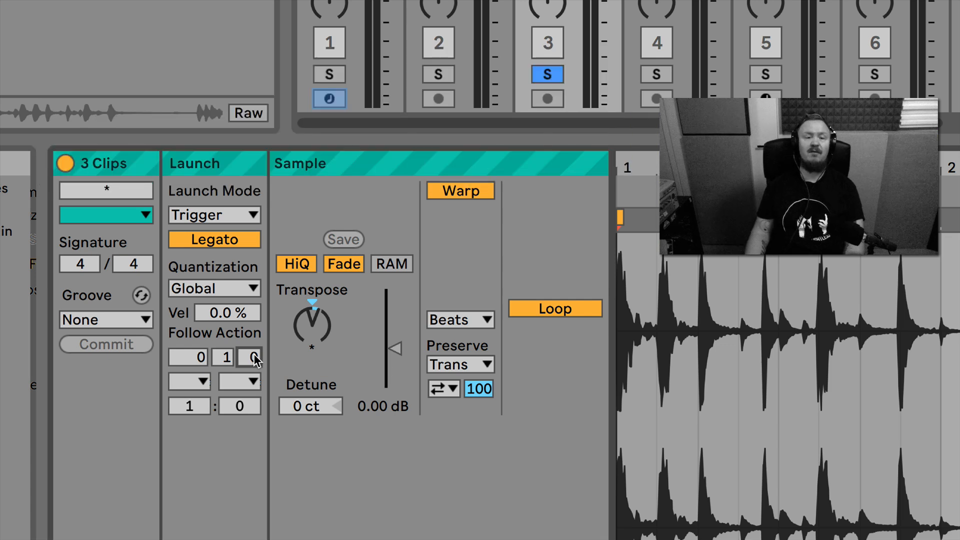
pyautogui.click(191, 385)
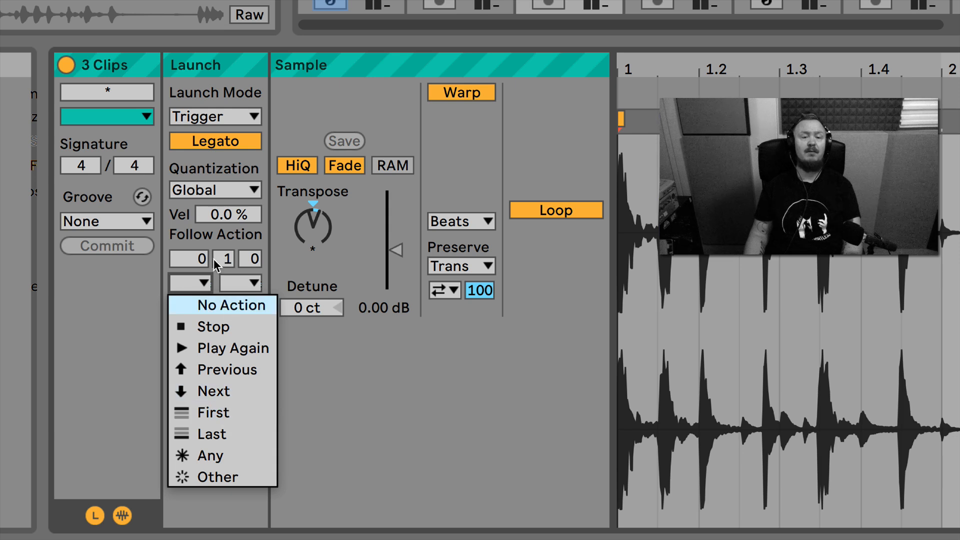
pyautogui.click(225, 396)
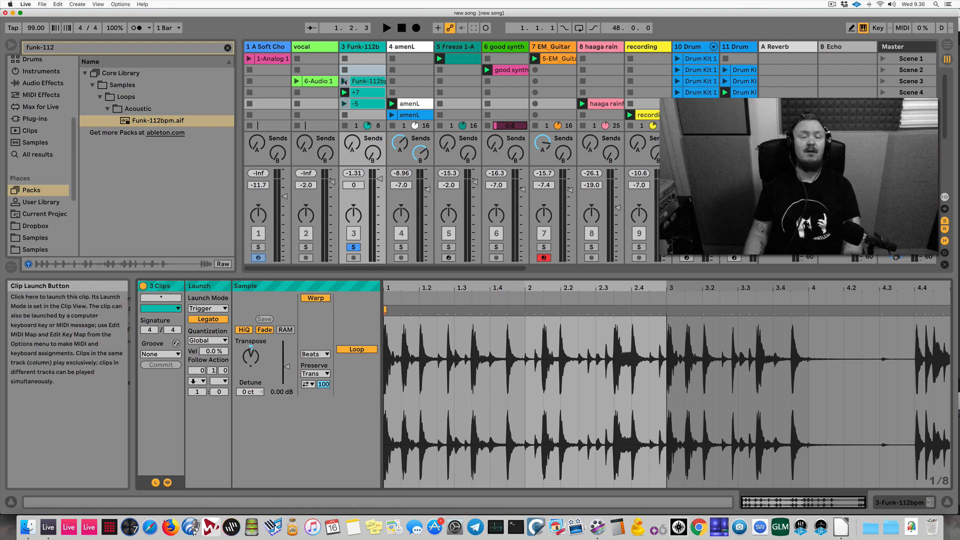
pyautogui.click(345, 81)
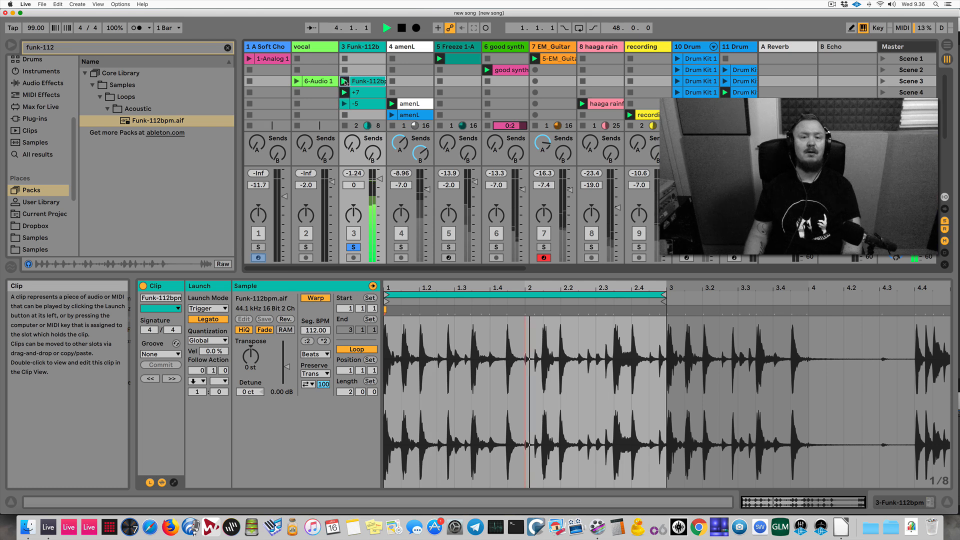
# Duplicate the -5 clip and rename the copy "reverse"
pyautogui.click(367, 105)
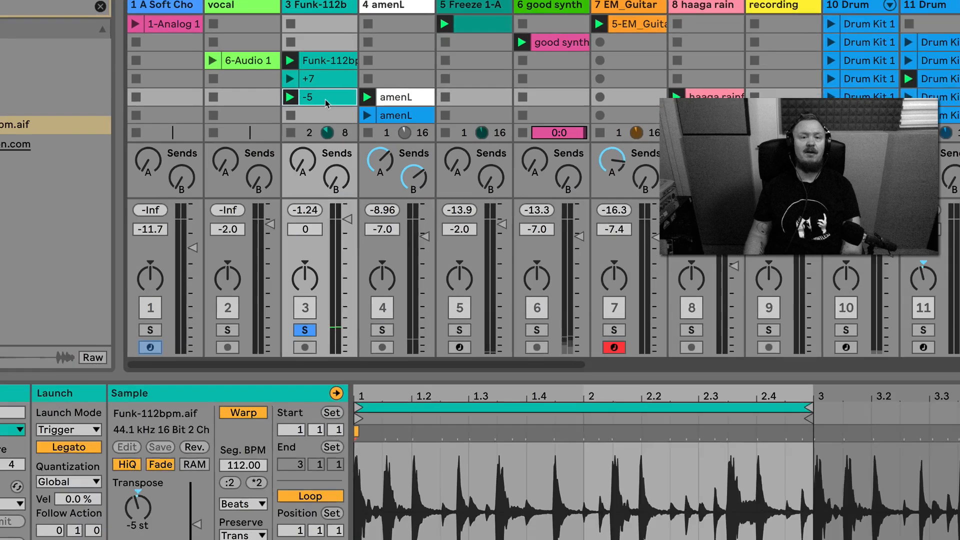
pyautogui.hotkey('ctrl', 'd')
pyautogui.hotkey('ctrl', 'r')
pyautogui.write('reverse')
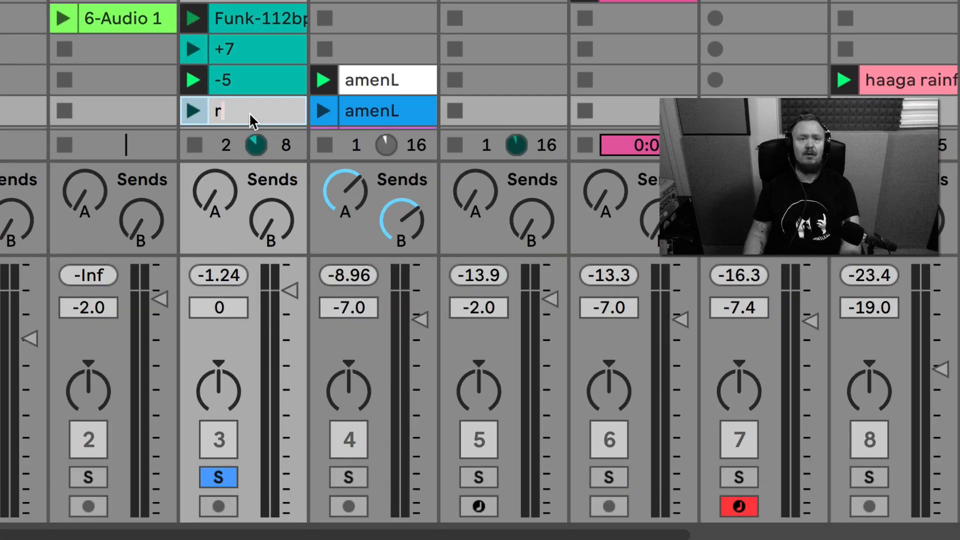
pyautogui.press('Return')
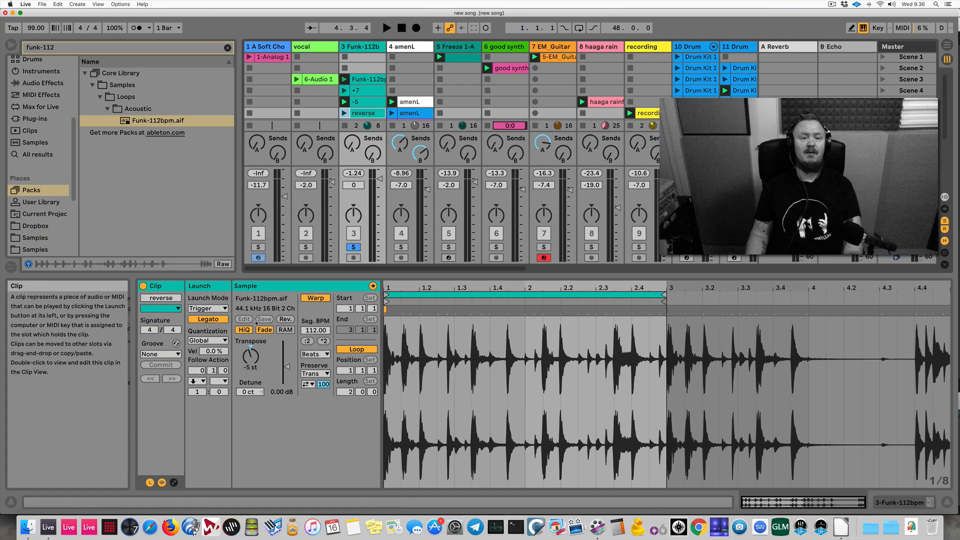
# Reverse the new clip's sample and reset its transposition to 0 semitones
pyautogui.click(285, 319)
pyautogui.doubleClick(252, 359)
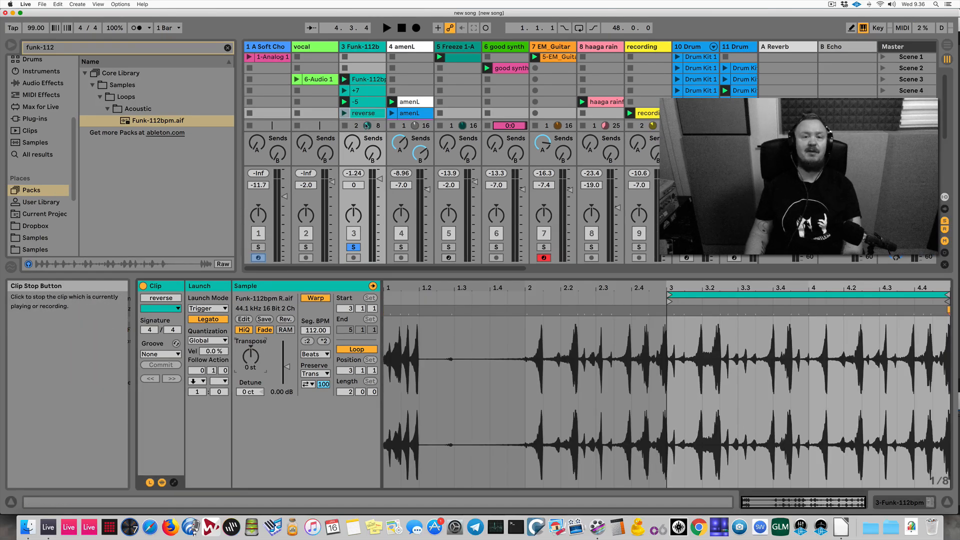
# Audition the Next Follow Actions across the four funk clips from the original clip, and stop playback
pyautogui.keyDown('shift'); pyautogui.click(358, 82); pyautogui.keyUp('shift')
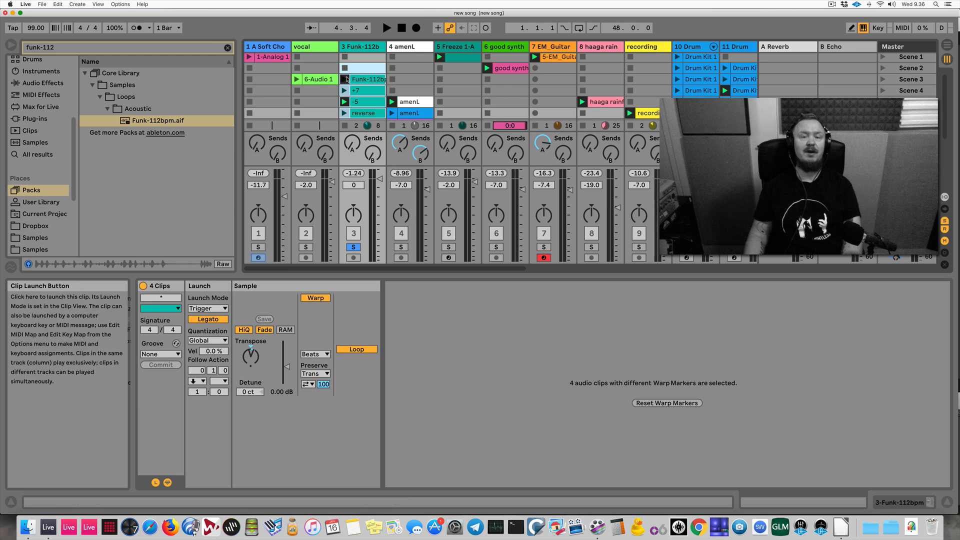
pyautogui.click(344, 80)
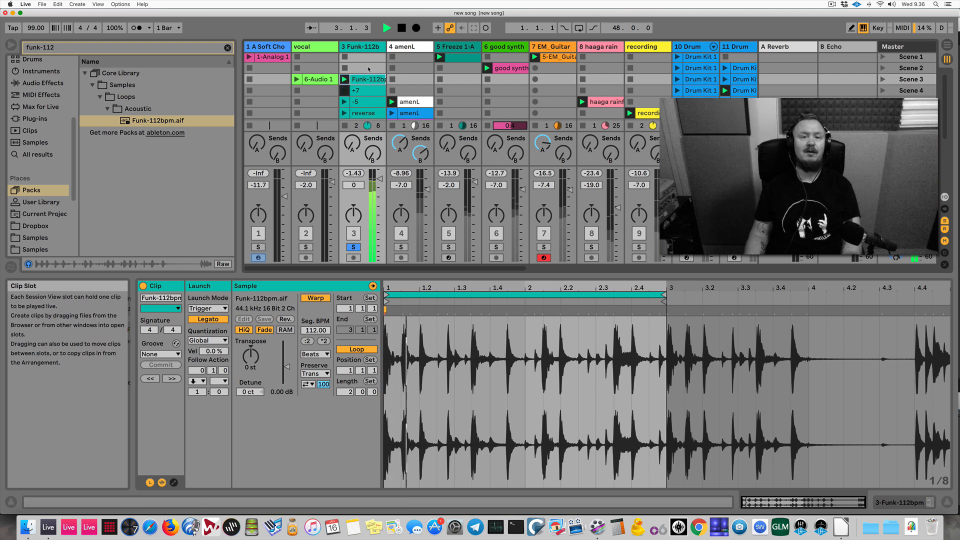
pyautogui.moveTo(368, 69); pyautogui.dragTo(368, 113)
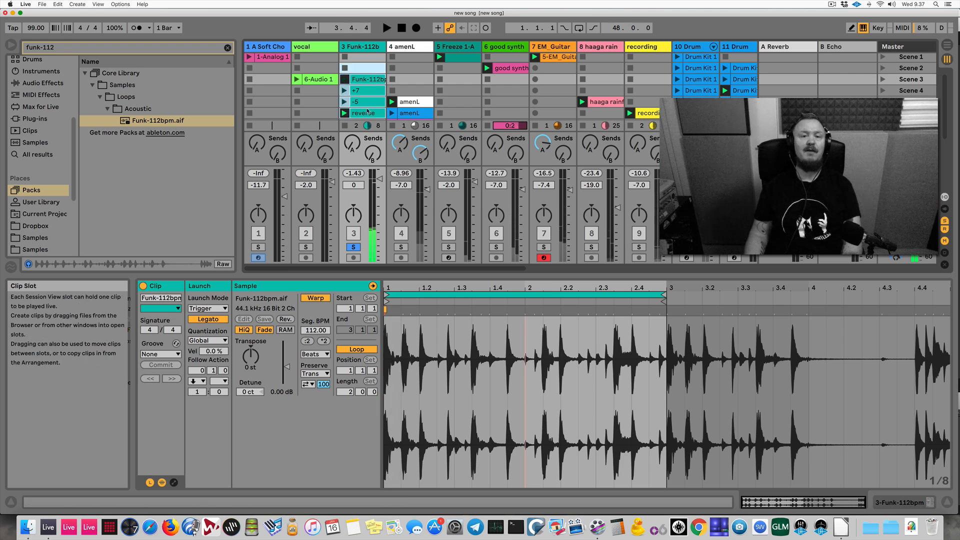
pyautogui.press('space')
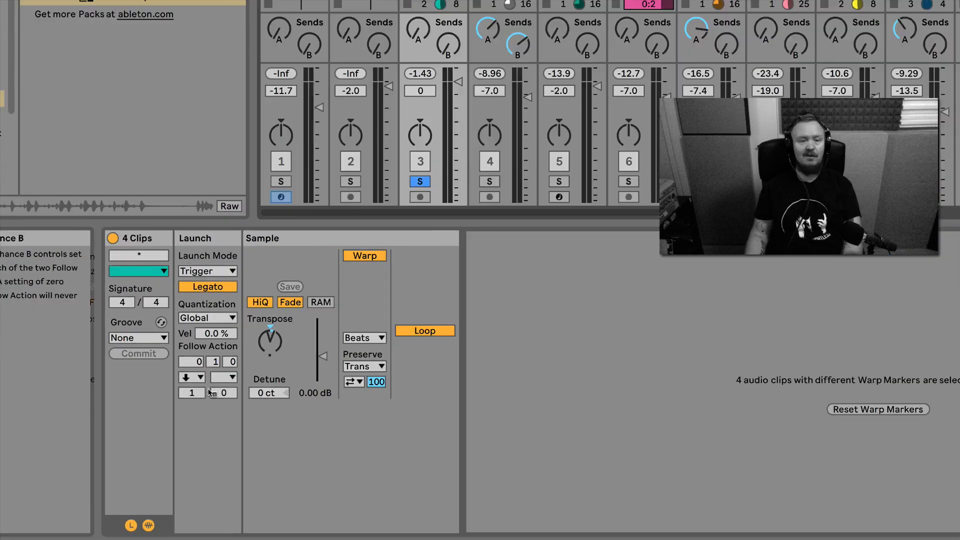
# Set the first Follow Action of all four funk clips to Other and audition them from the original clip
pyautogui.click(192, 377)
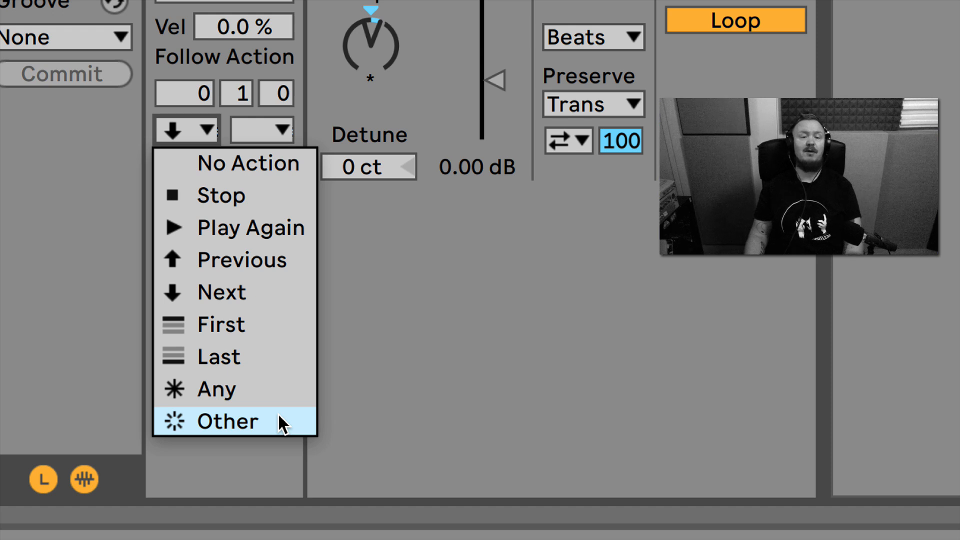
pyautogui.click(278, 421)
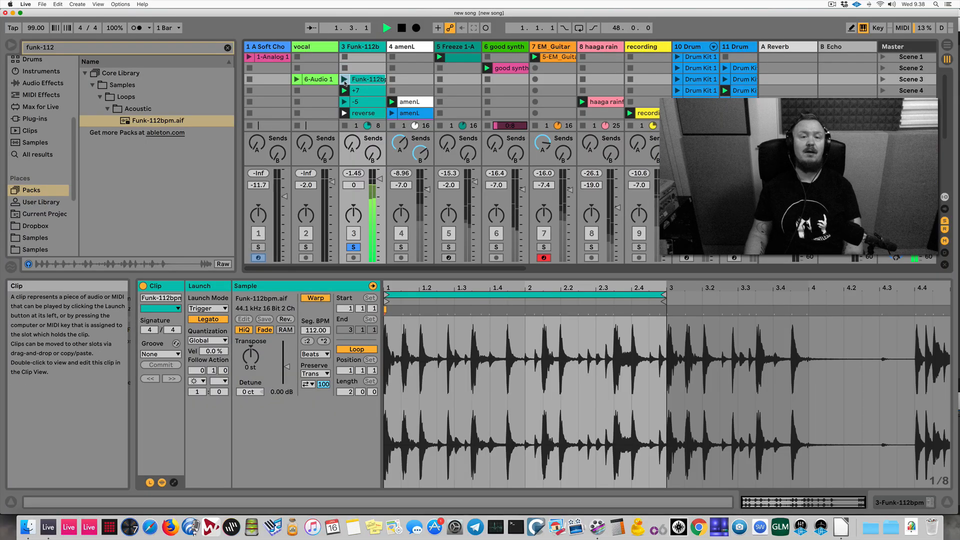
pyautogui.click(344, 79)
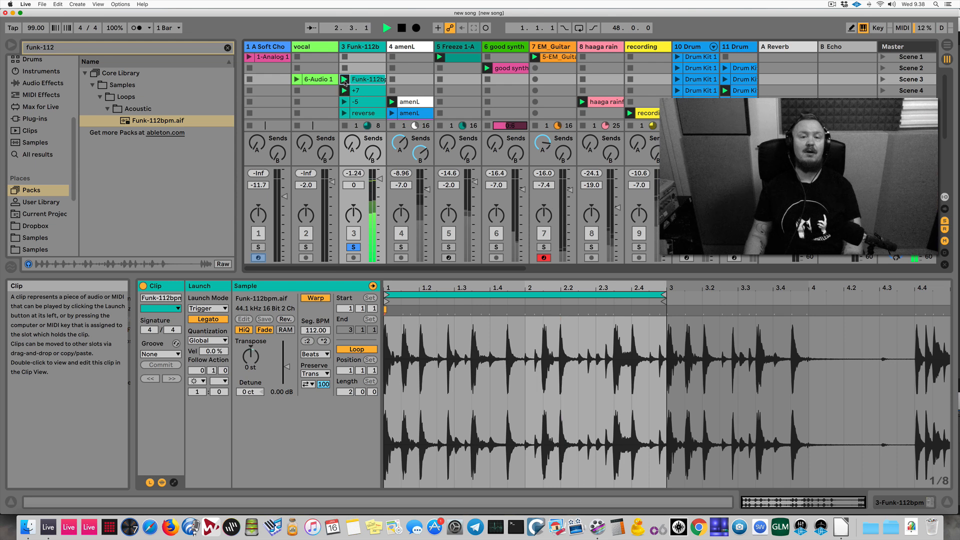
pyautogui.press('space')
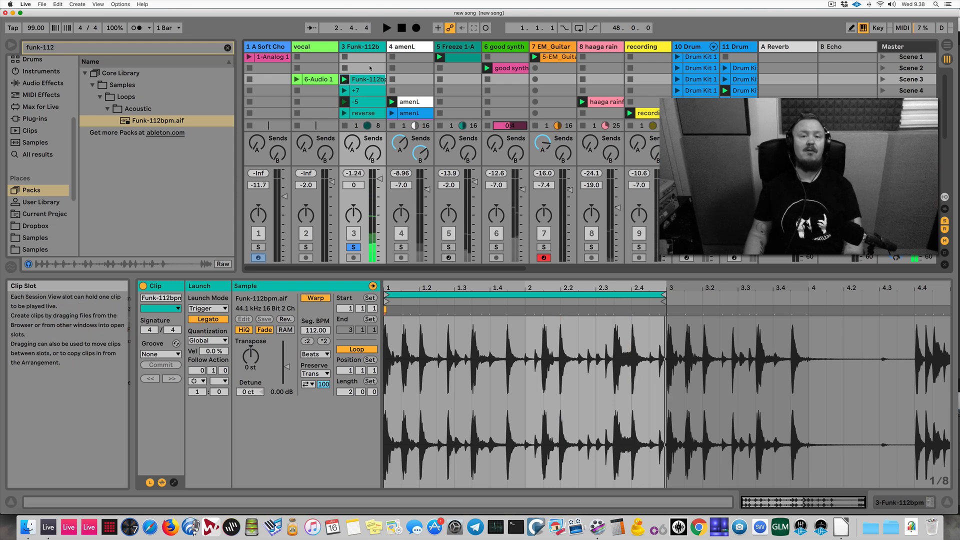
# Set the Follow Action Time of all four funk clips to 0.0.1 and launch the original clip
pyautogui.moveTo(359, 68); pyautogui.dragTo(363, 113)
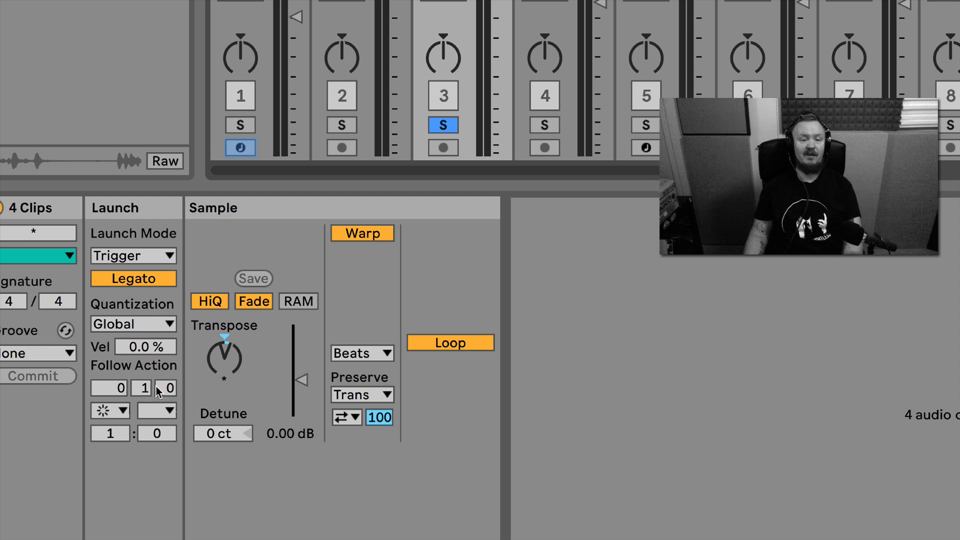
pyautogui.moveTo(160, 389); pyautogui.dragTo(159, 412)
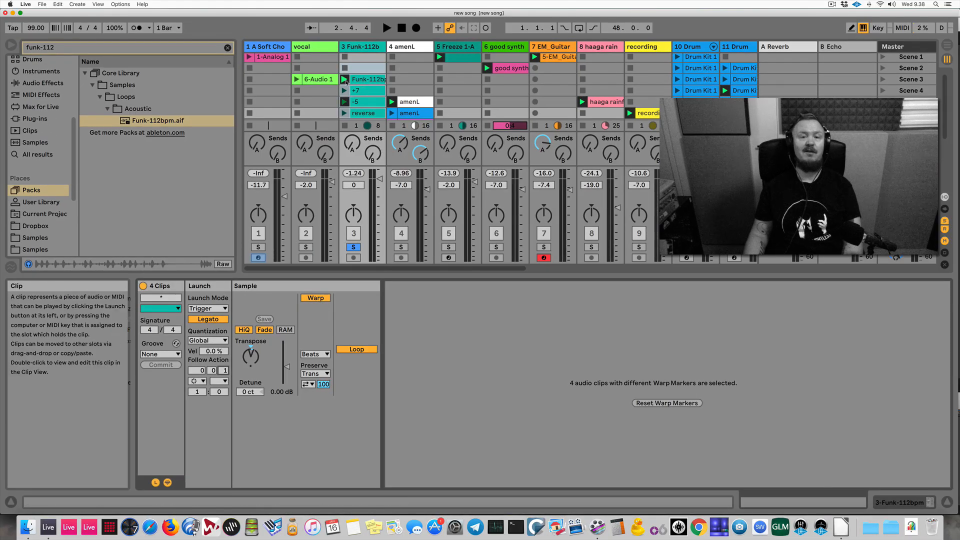
pyautogui.click(345, 80)
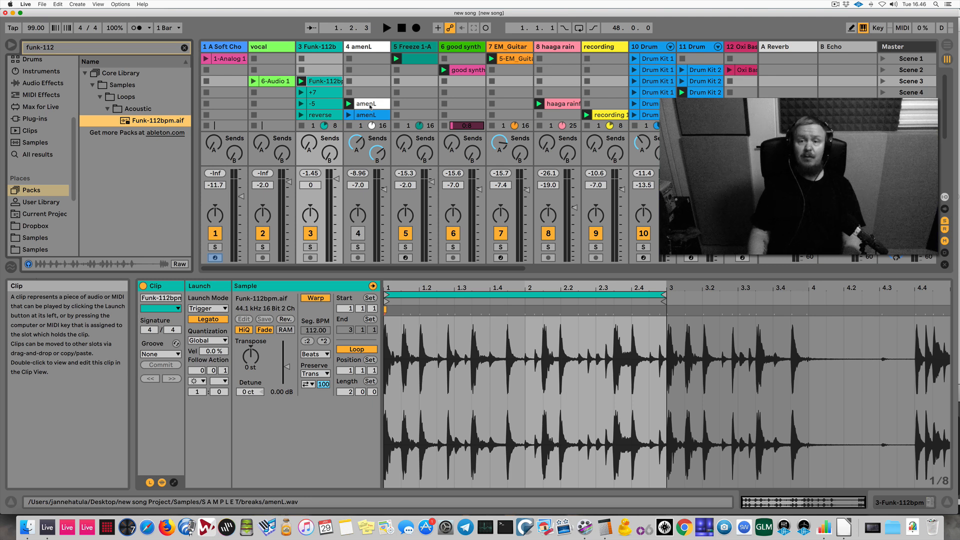
# Insert a MIDI track after the first track and load the Impulse instrument onto it
pyautogui.click(226, 50)
pyautogui.press('super+shift+t')
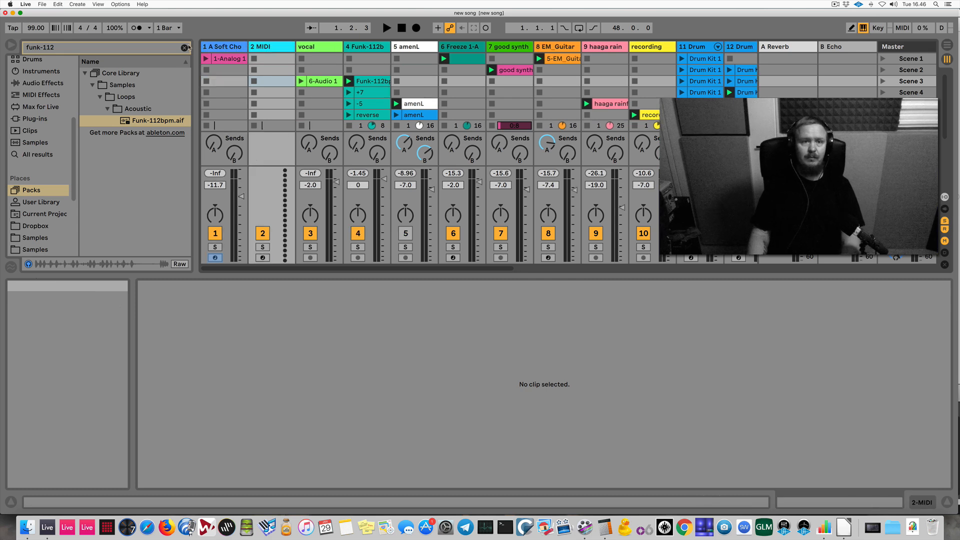
pyautogui.click(185, 47)
pyautogui.click(50, 143)
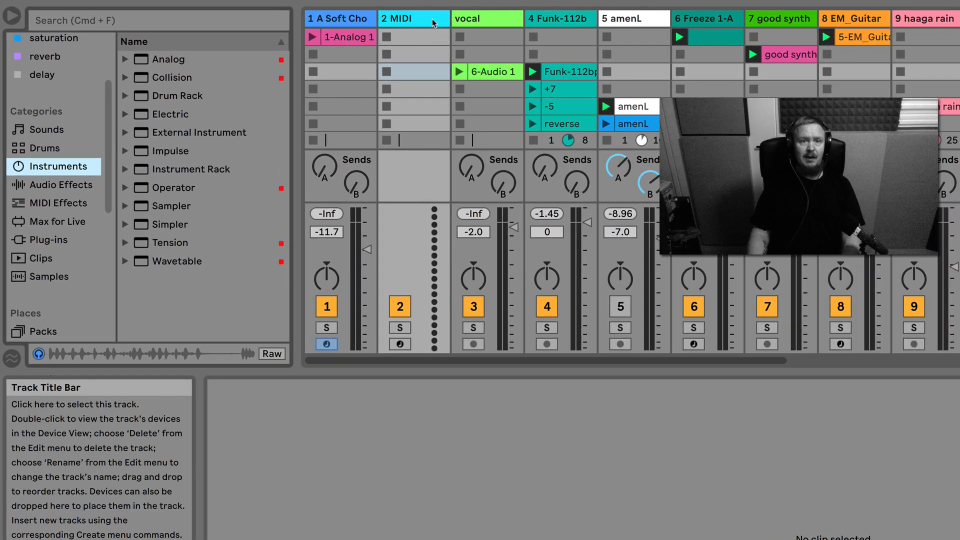
pyautogui.moveTo(170, 151); pyautogui.dragTo(414, 50)
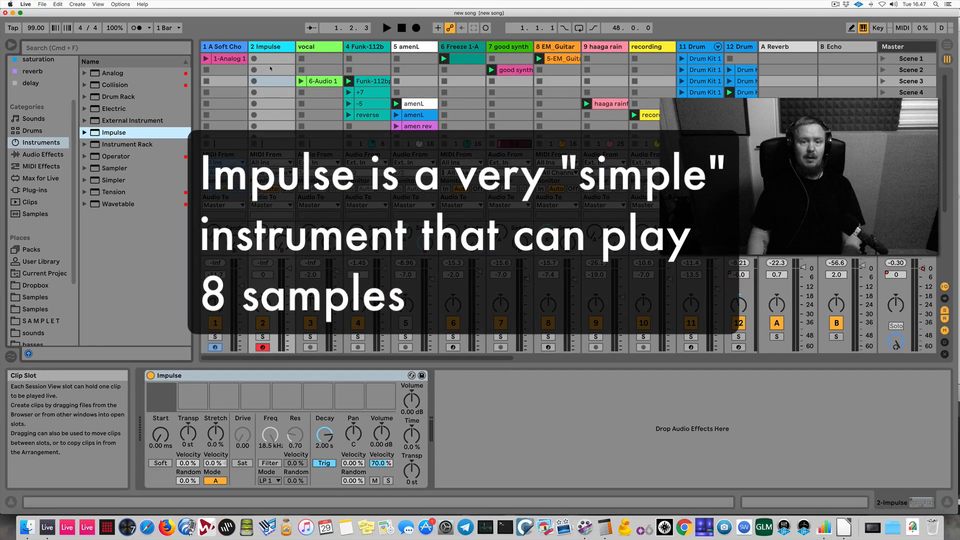
# Preview the second sample in the 808 drum hits folder and load it into Impulse's first sample slot
pyautogui.moveTo(226, 394)
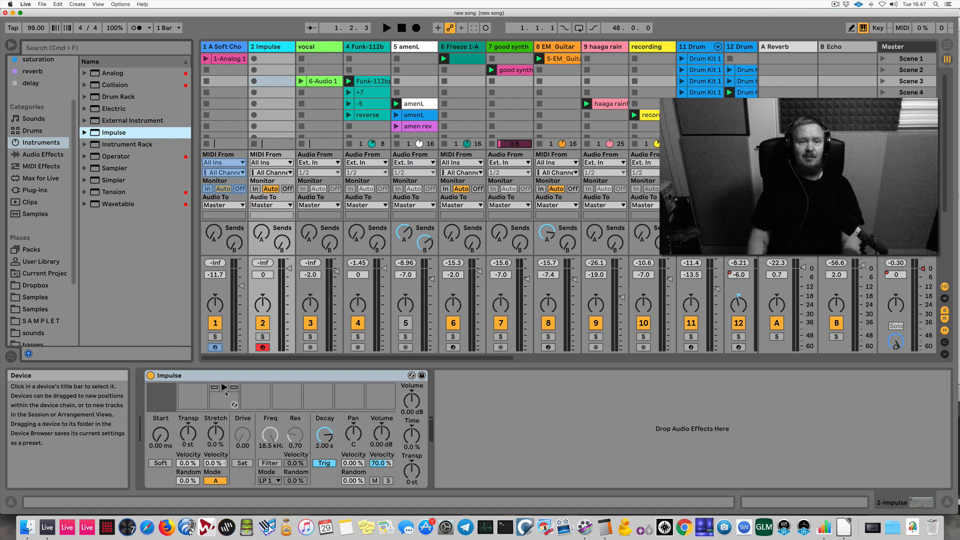
pyautogui.click(33, 131)
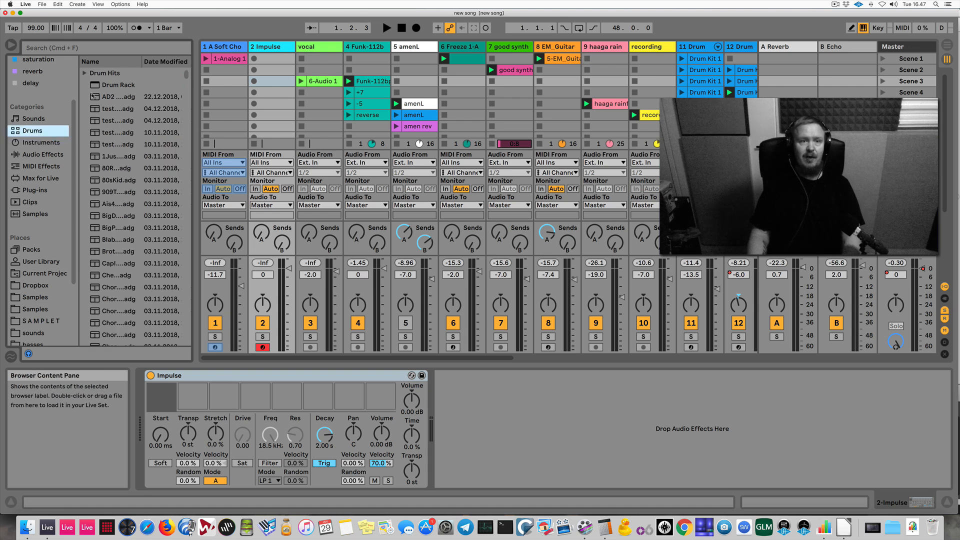
pyautogui.click(85, 74)
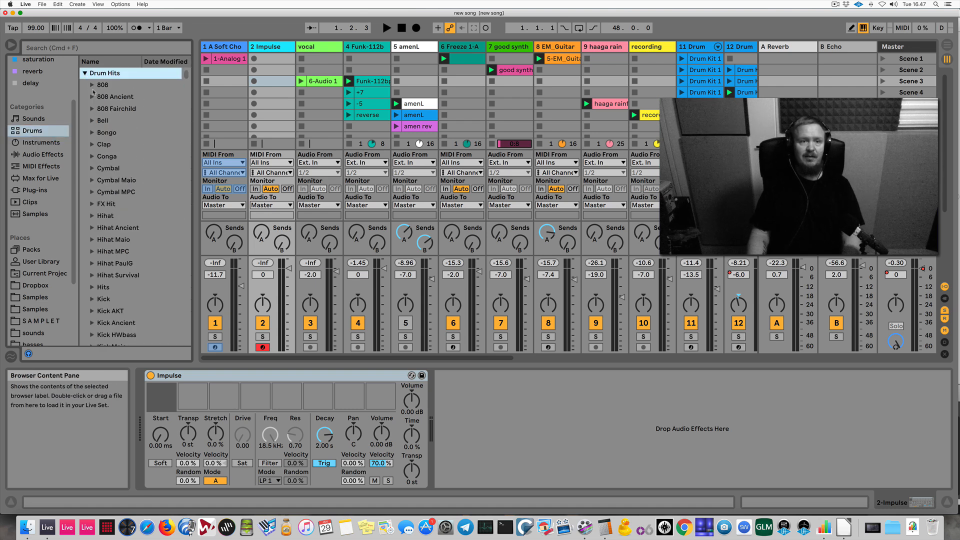
pyautogui.click(92, 85)
pyautogui.click(116, 108)
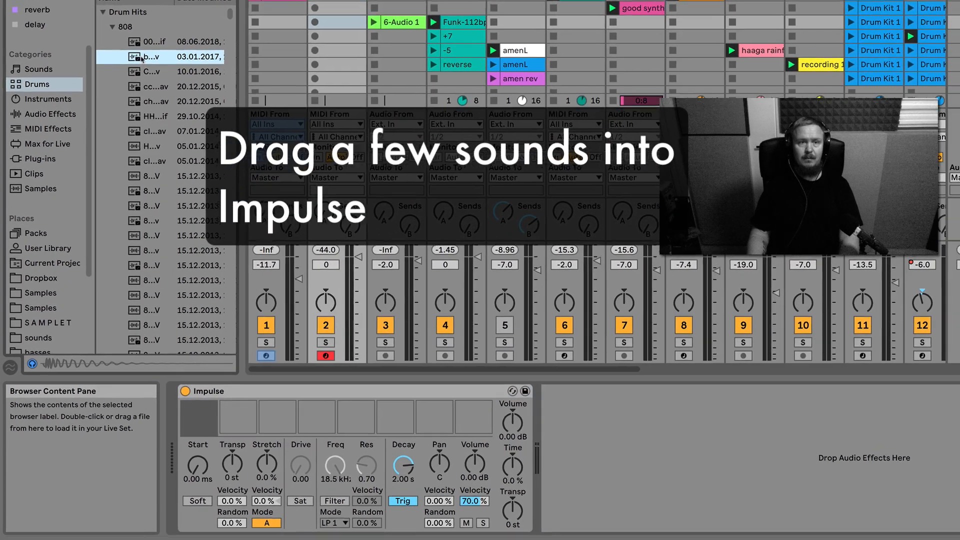
pyautogui.moveTo(142, 58); pyautogui.dragTo(200, 418)
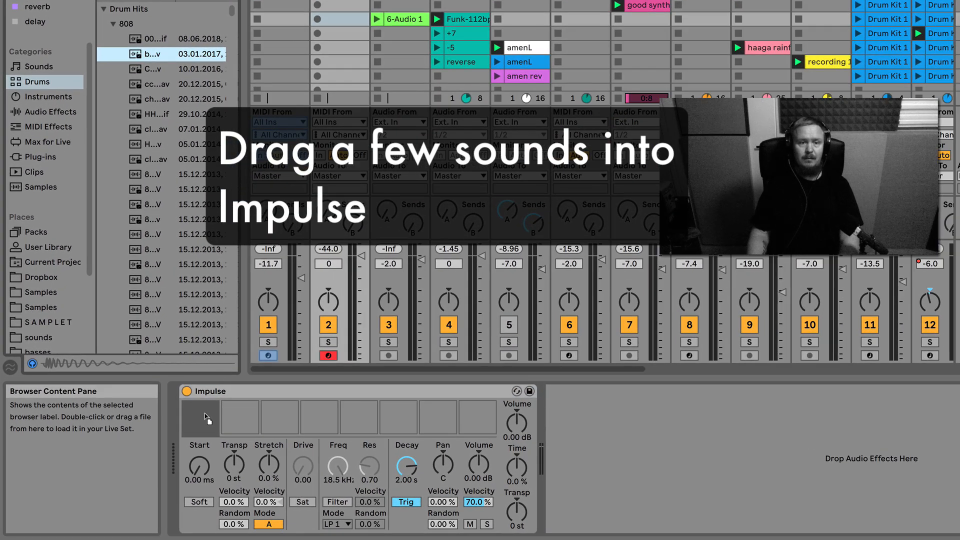
# Load the bd 707, ch tr8 and clap-s95 samples into Impulse's first three slots and raise the clap's stretch
pyautogui.click(161, 103)
pyautogui.moveTo(168, 118); pyautogui.dragTo(241, 421)
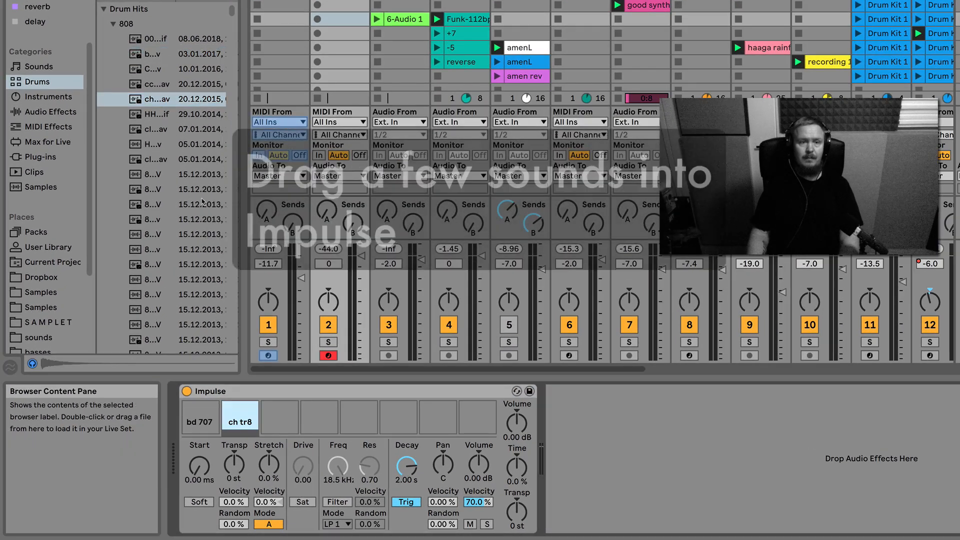
pyautogui.click(160, 114)
pyautogui.click(177, 129)
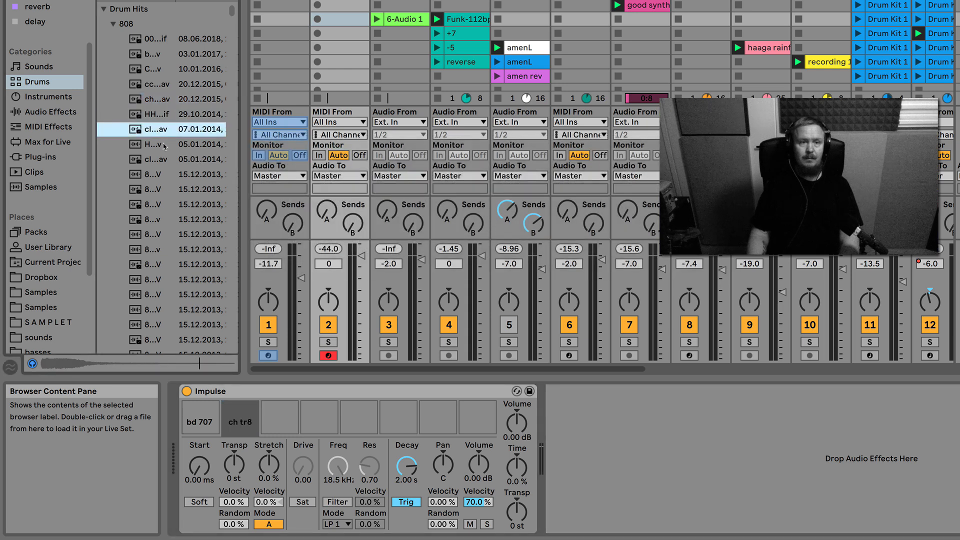
pyautogui.moveTo(161, 130); pyautogui.dragTo(279, 422)
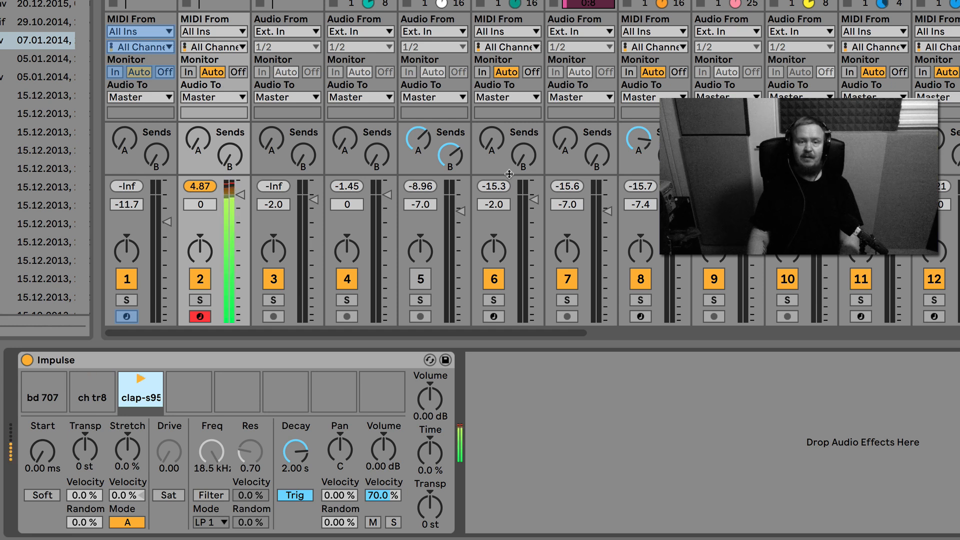
pyautogui.moveTo(240, 413)
pyautogui.moveTo(127, 449); pyautogui.dragTo(127, 400)
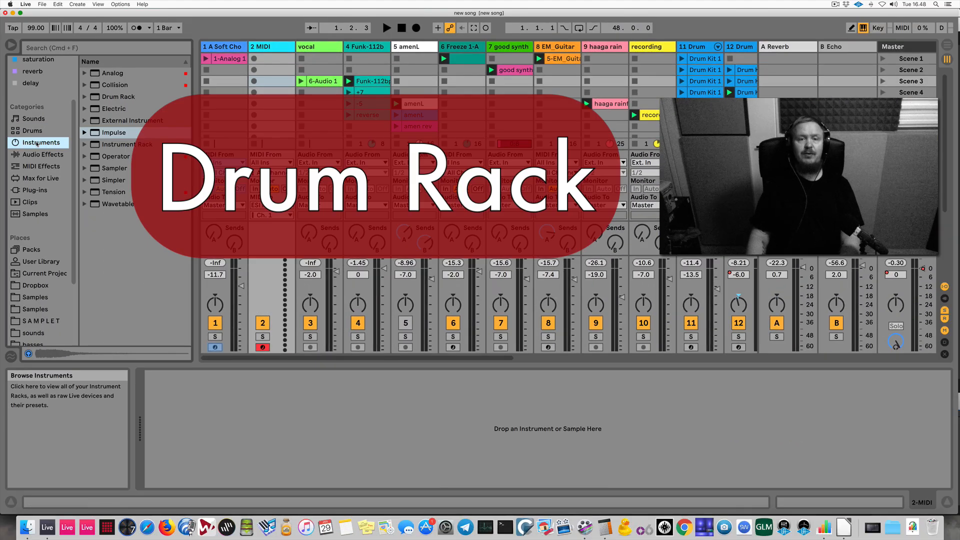
# Add an empty Drum Rack to the 2 MIDI track and solo that track
pyautogui.click(32, 131)
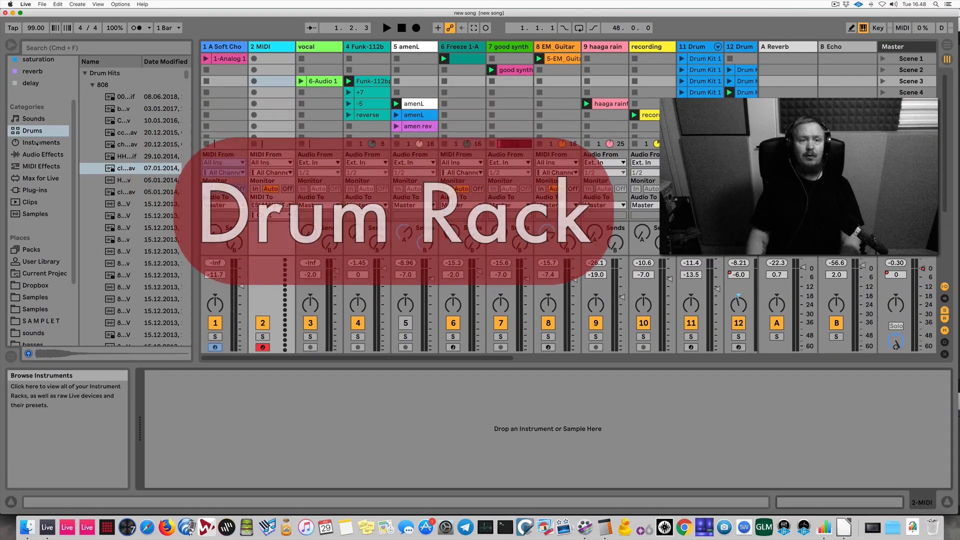
pyautogui.click(38, 142)
pyautogui.click(115, 97)
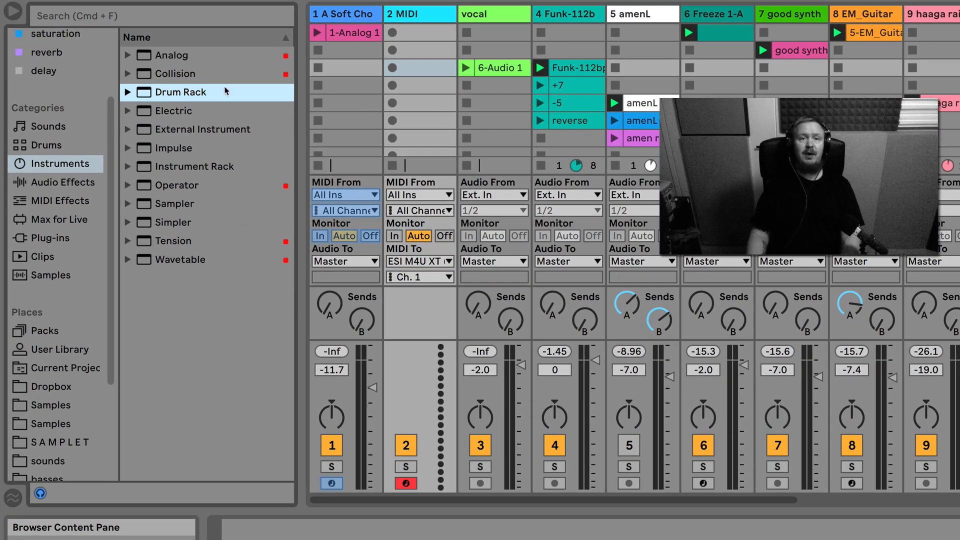
pyautogui.moveTo(226, 92); pyautogui.dragTo(437, 20)
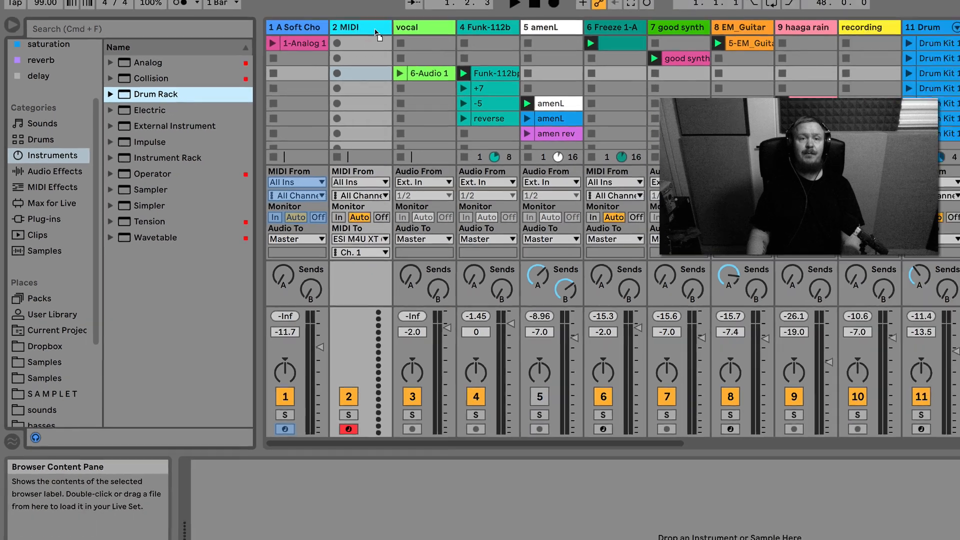
pyautogui.moveTo(376, 33); pyautogui.dragTo(327, 468)
pyautogui.moveTo(245, 377); pyautogui.dragTo(239, 411)
pyautogui.click(263, 337)
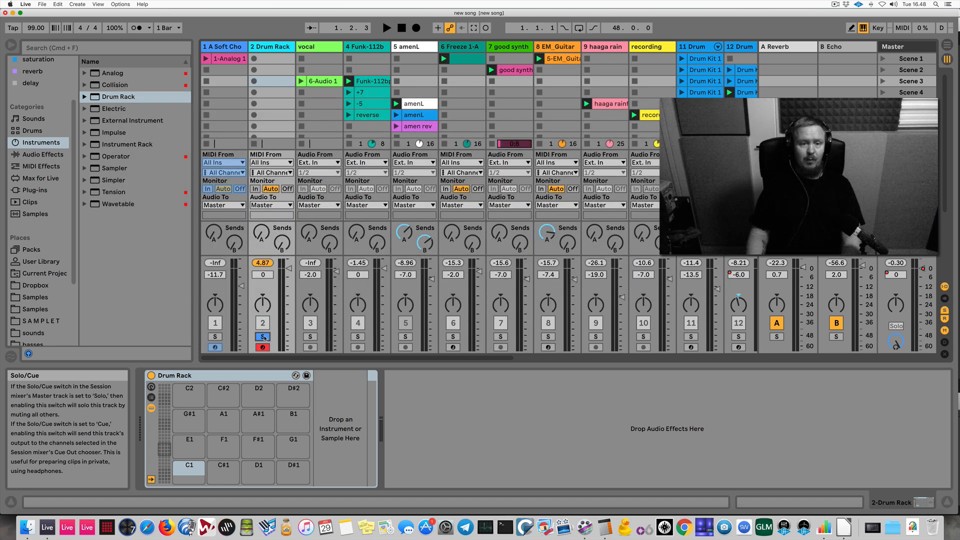
# Select the empty C#1, D1 and C1 pads of the Drum Rack in turn
pyautogui.click(223, 470)
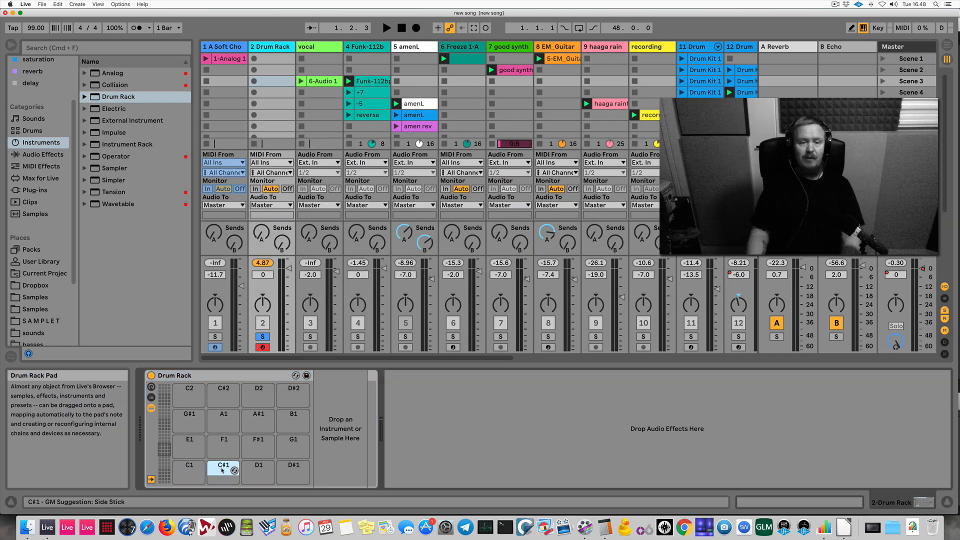
pyautogui.click(257, 470)
pyautogui.click(196, 471)
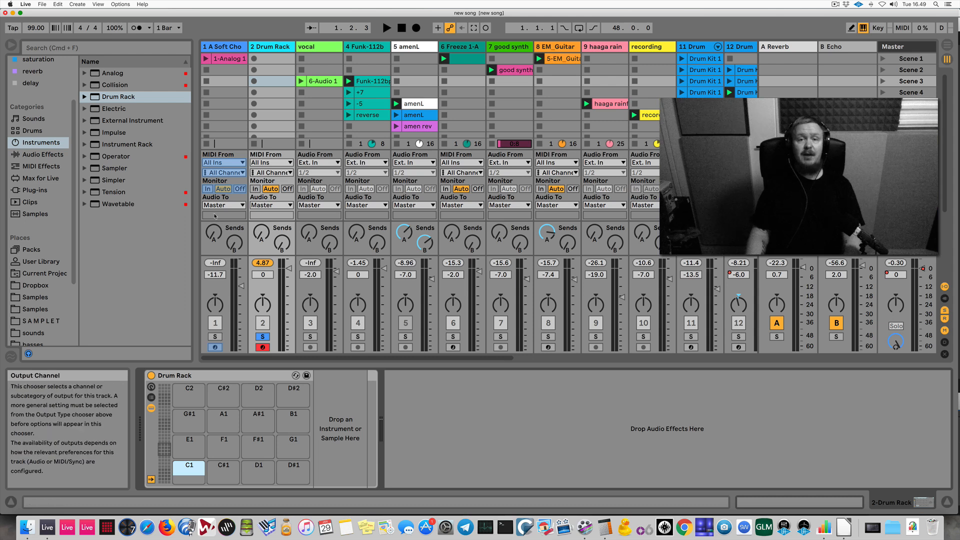
# List the Drums category in a widened browser and collapse the 808 folder
pyautogui.moveTo(195, 207); pyautogui.dragTo(200, 206)
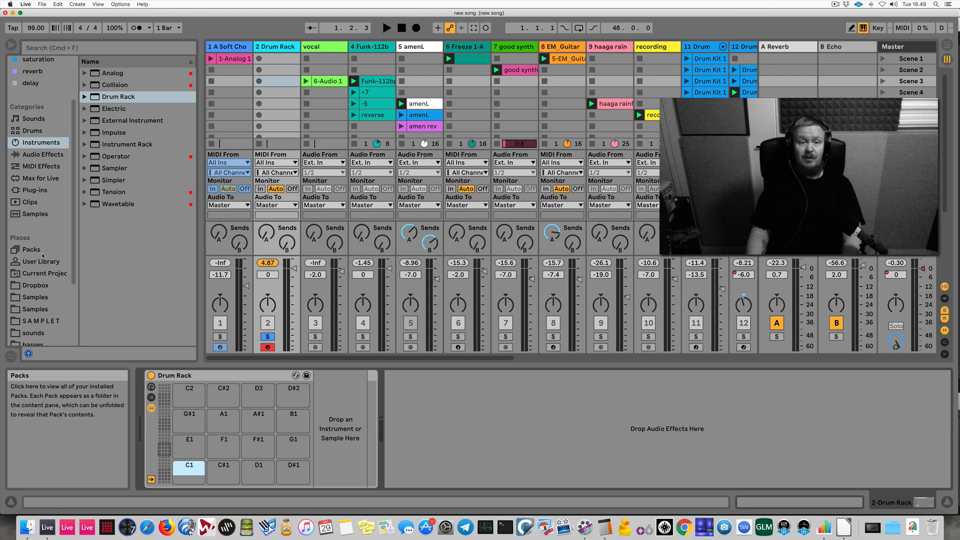
pyautogui.scroll(3, 42, 256)
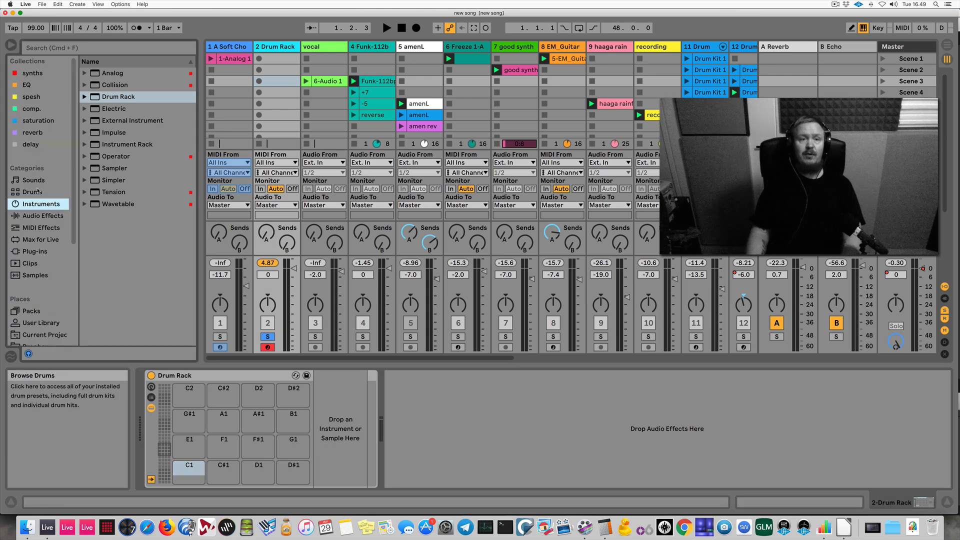
pyautogui.click(38, 191)
pyautogui.moveTo(200, 142); pyautogui.dragTo(235, 141)
pyautogui.click(93, 85)
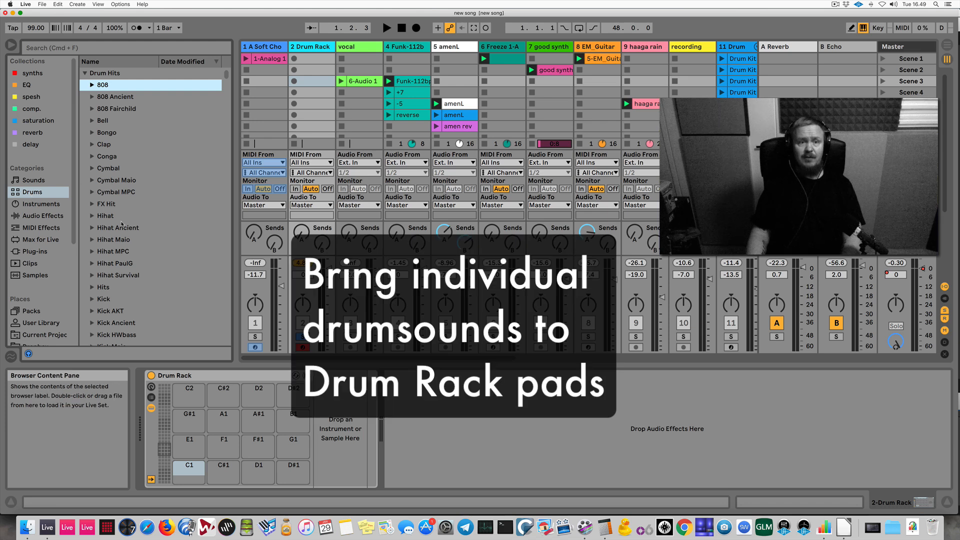
# Load the valoton bd kick sample from the Kick MPC folder onto the Drum Rack's C1 pad
pyautogui.scroll(-6, 122, 224)
pyautogui.scroll(6, 122, 225)
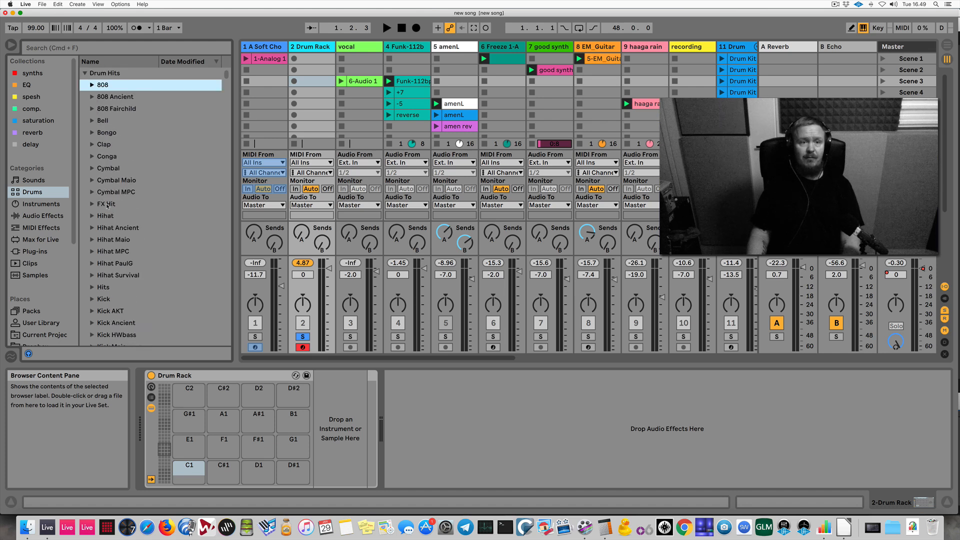
pyautogui.scroll(-5, 107, 205)
pyautogui.click(92, 263)
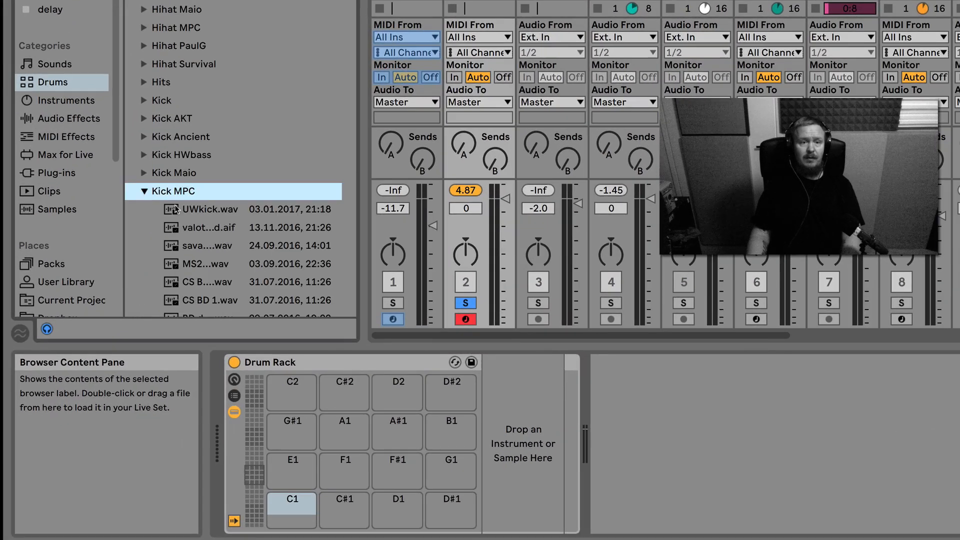
pyautogui.click(135, 287)
pyautogui.scroll(-3, 262, 228)
pyautogui.moveTo(220, 175); pyautogui.dragTo(297, 508)
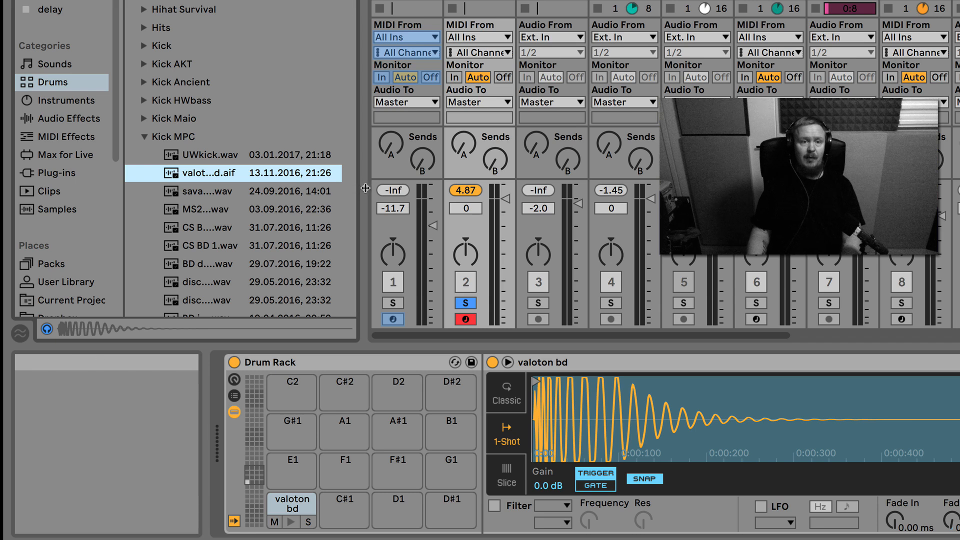
# Collapse the Kick MPC folder and load the Hihat Maio sample ending in _12.wav onto the C#1 pad
pyautogui.moveTo(365, 187); pyautogui.dragTo(447, 188)
pyautogui.click(145, 136)
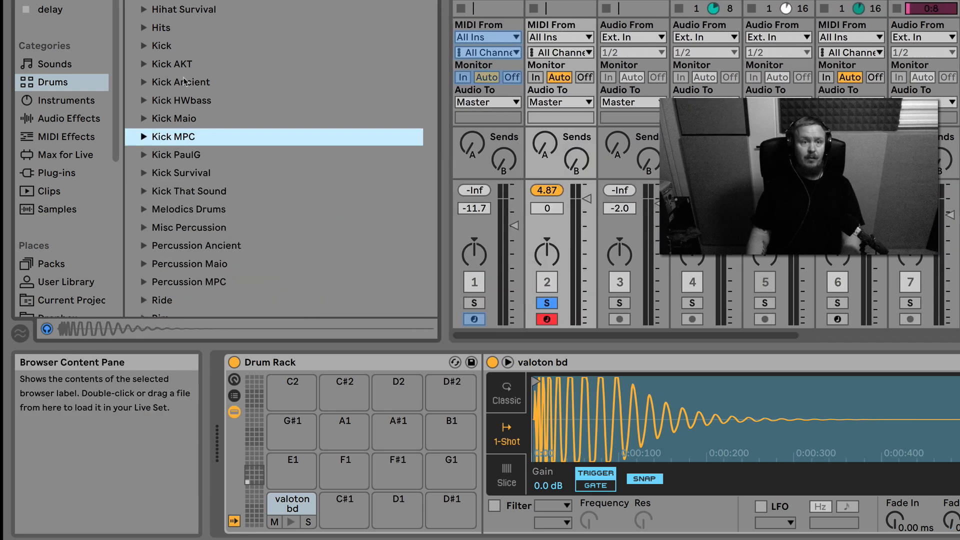
pyautogui.scroll(3, 156, 42)
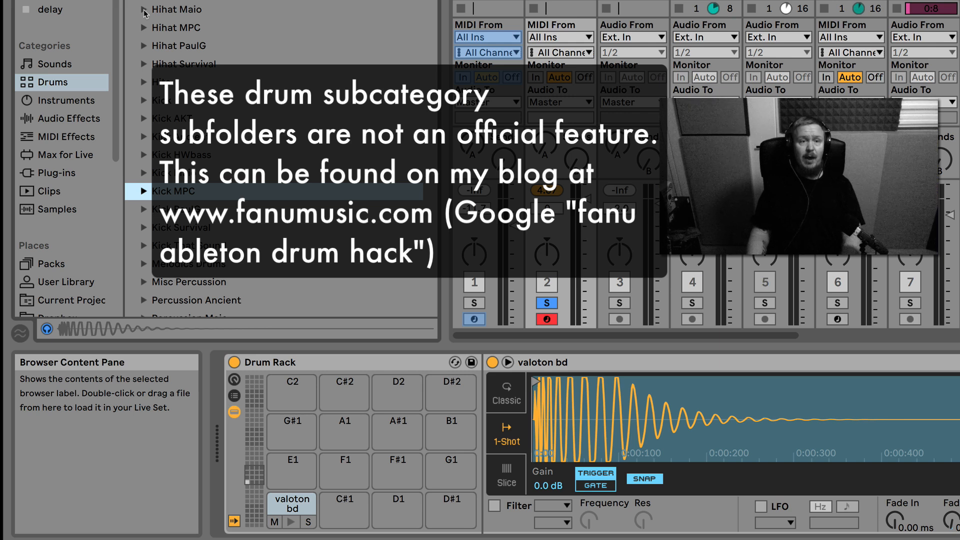
pyautogui.click(207, 10)
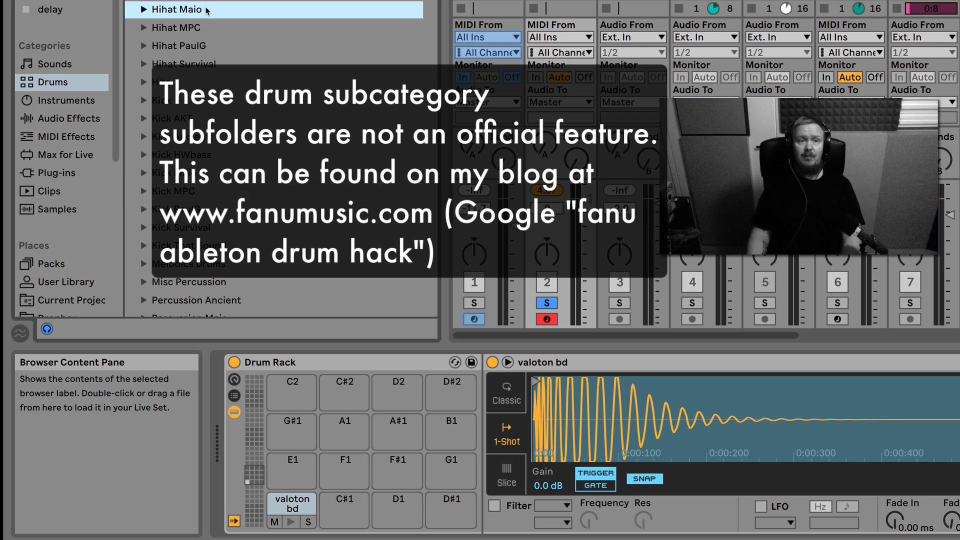
pyautogui.click(143, 9)
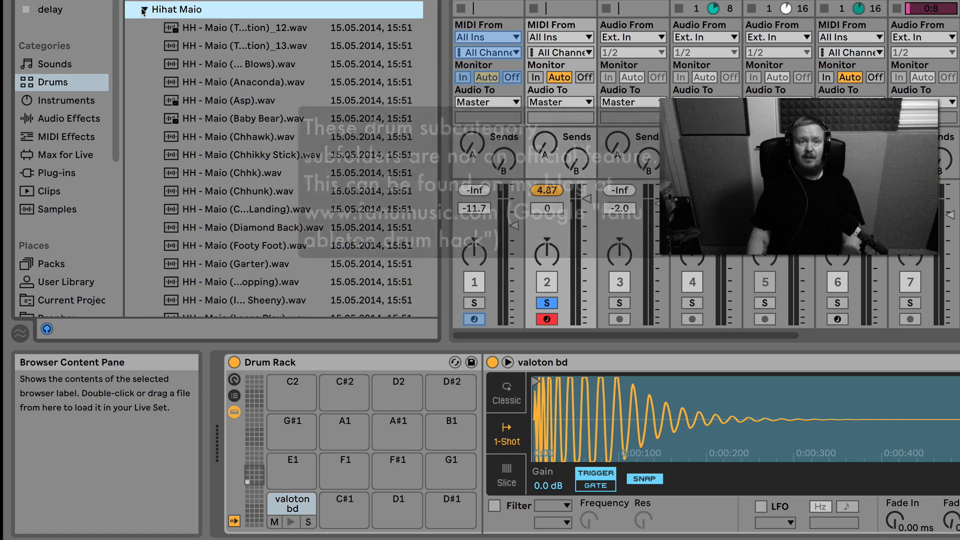
pyautogui.doubleClick(248, 29)
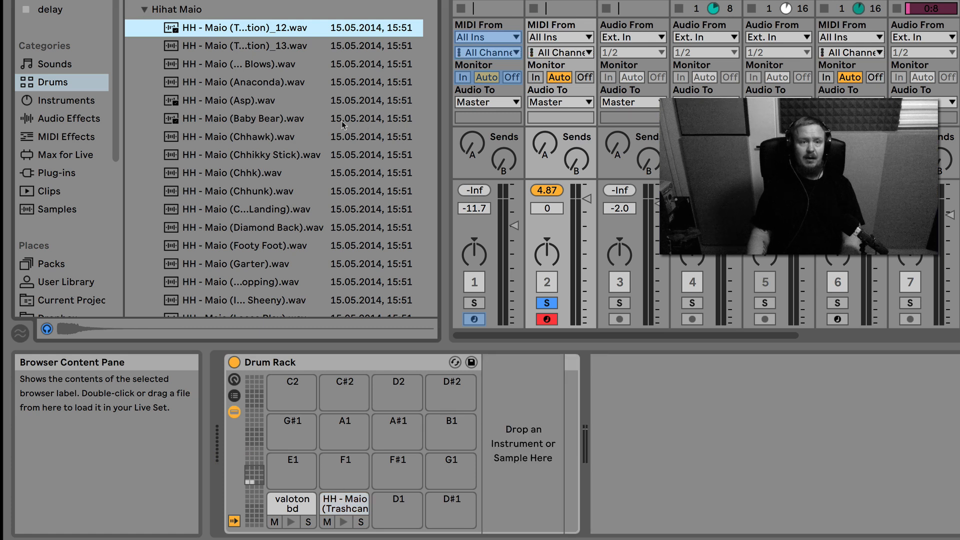
# Audition samples in the Snare MPC folder and load DS - 12 Bit Soul 7 snare 8.wav onto the D1 pad
pyautogui.click(144, 9)
pyautogui.scroll(-1, 224, 67)
pyautogui.scroll(-10, 224, 67)
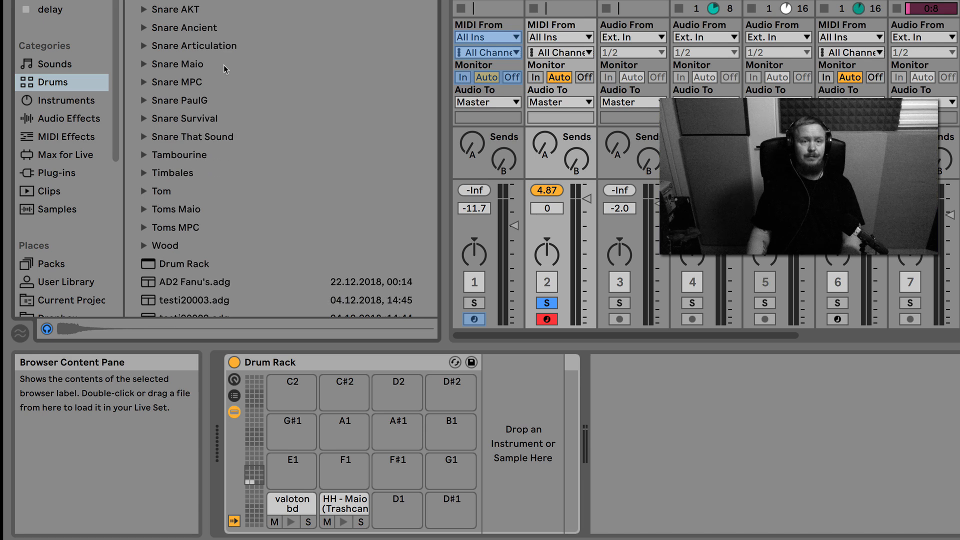
pyautogui.click(146, 84)
pyautogui.click(216, 118)
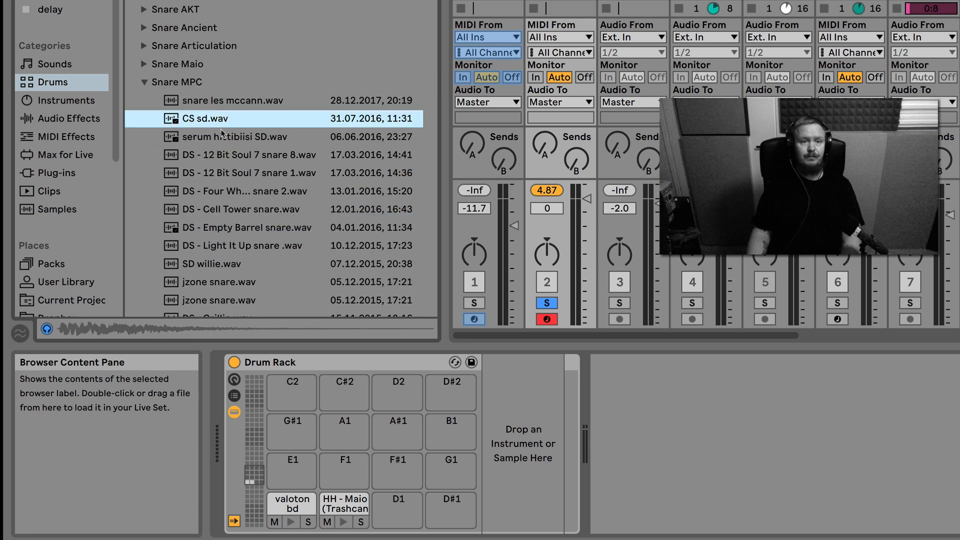
pyautogui.click(224, 135)
pyautogui.click(252, 101)
pyautogui.click(243, 155)
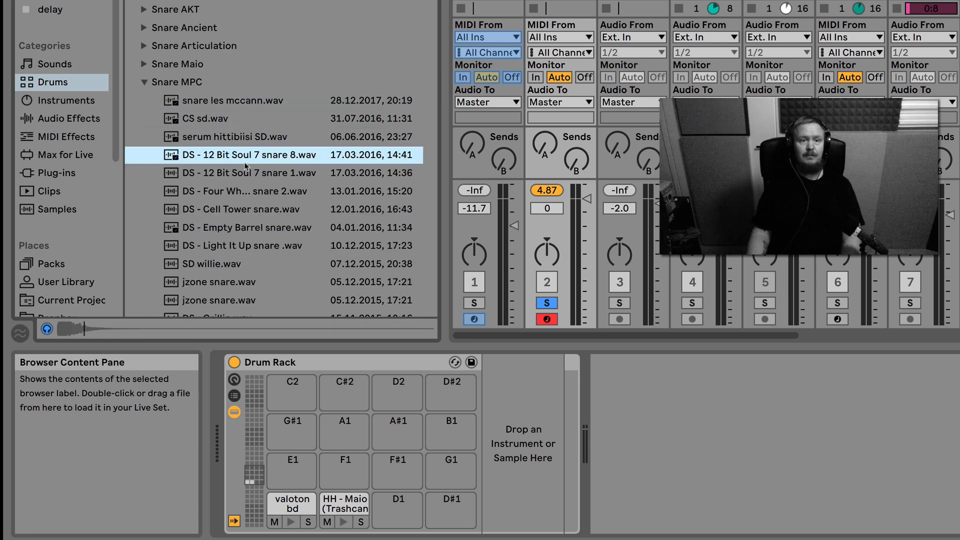
pyautogui.click(251, 172)
pyautogui.moveTo(246, 156); pyautogui.dragTo(393, 508)
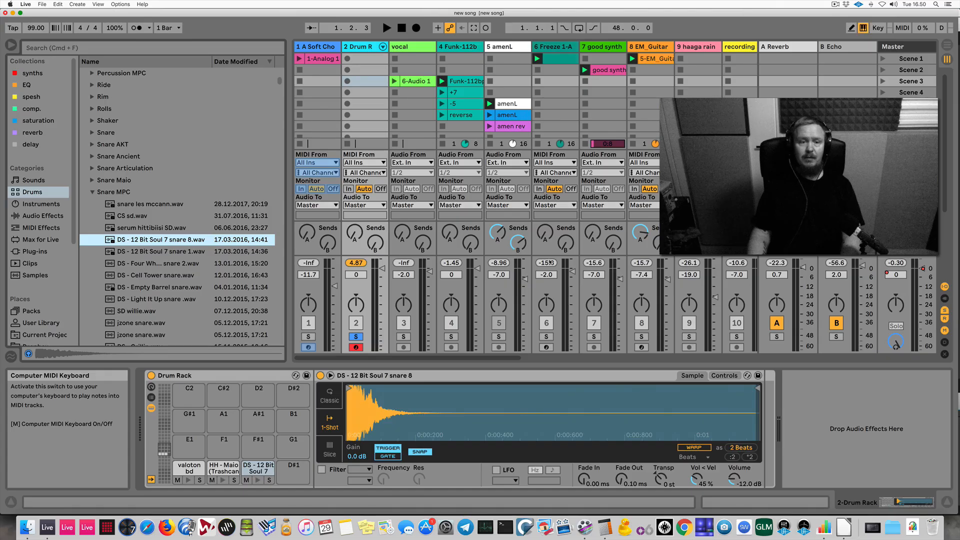
# Show the Drum Rack's higher pad range around C3 and return to the range starting at C1
pyautogui.click(213, 445)
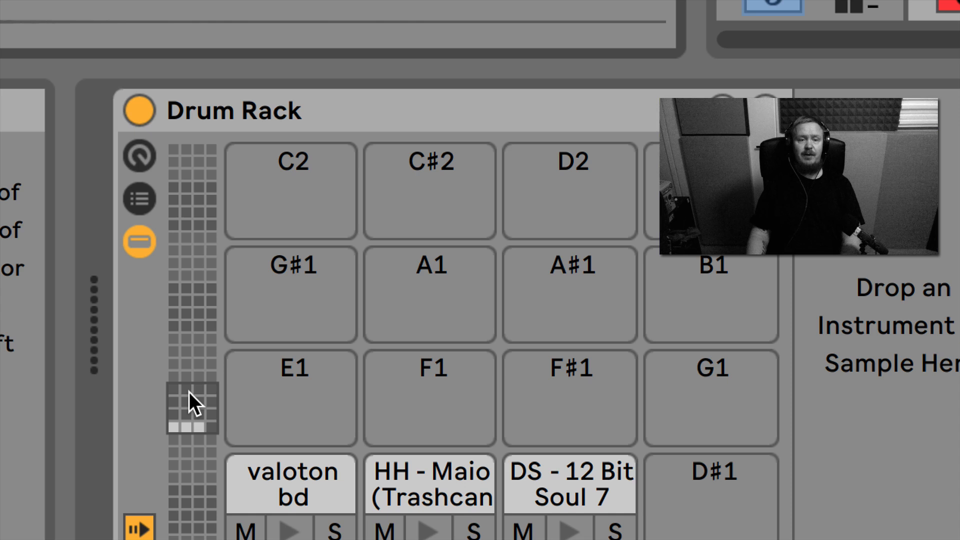
pyautogui.click(187, 349)
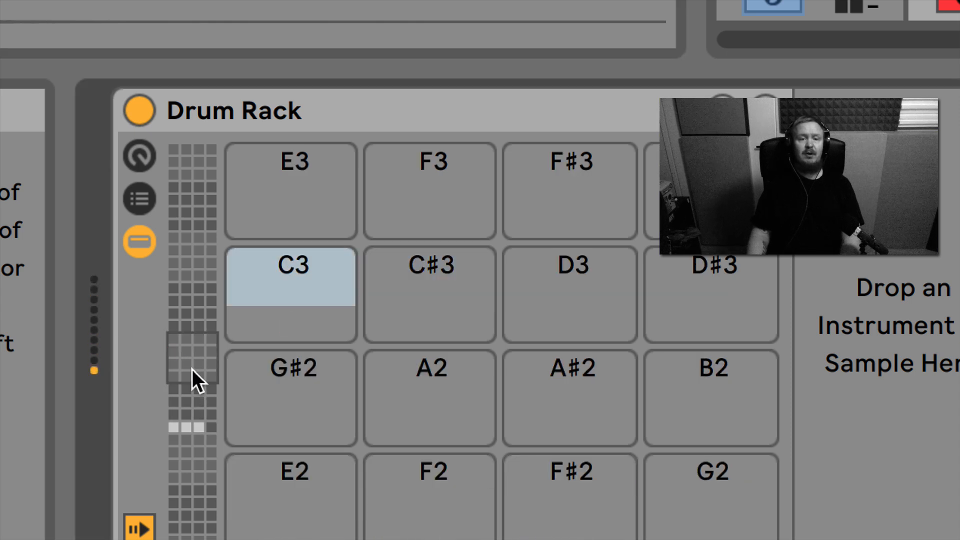
pyautogui.click(190, 413)
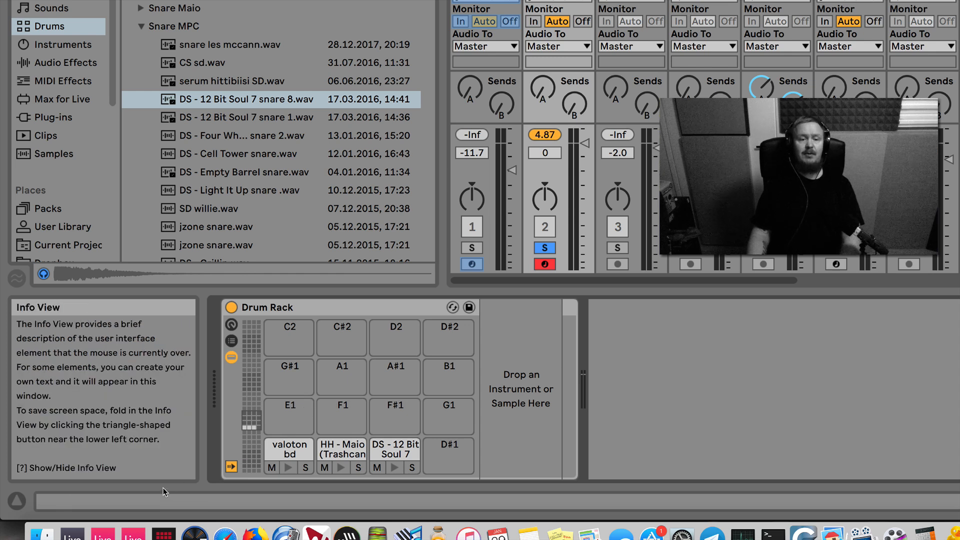
# Set the computer keyboard octave to C1 to D2 and play the loaded kick, hi-hat and snare pads
pyautogui.press('z')
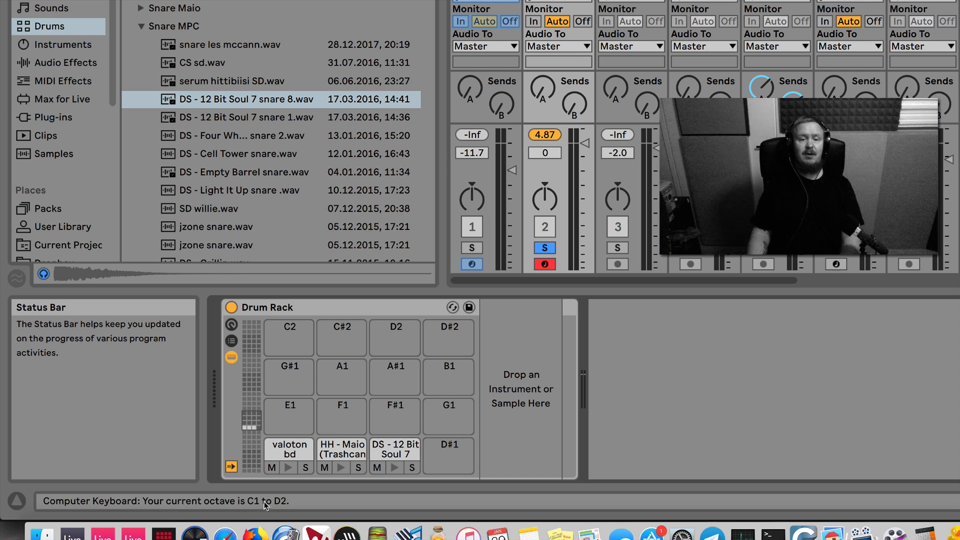
pyautogui.click(289, 468)
pyautogui.press('w')
pyautogui.press('s')
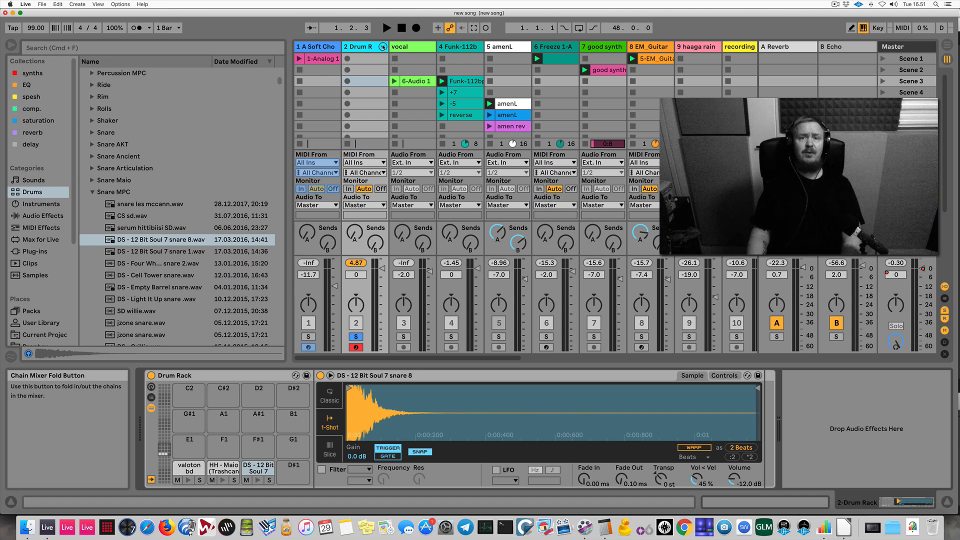
# Unfold the Drum Rack track's individual pad chains in the mixer
pyautogui.click(382, 47)
pyautogui.click(382, 46)
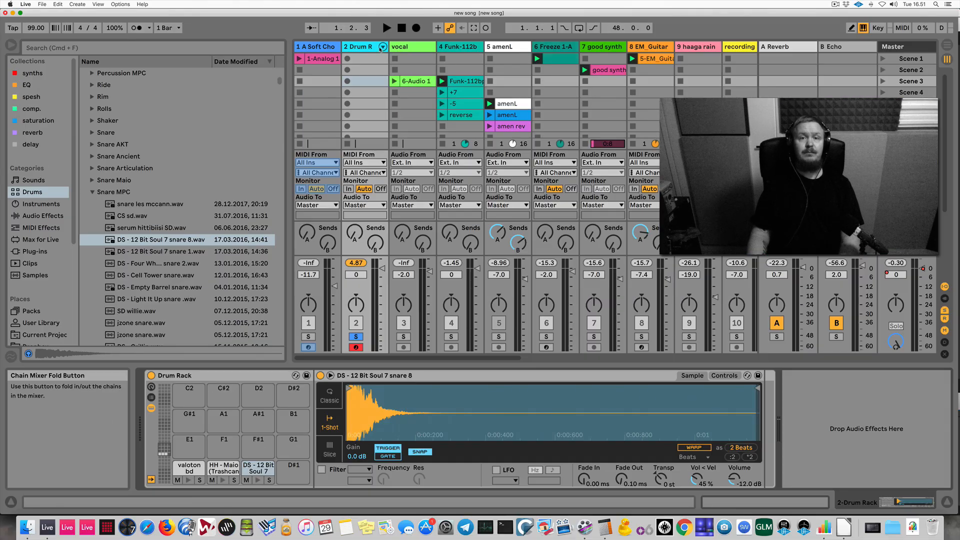
pyautogui.click(382, 53)
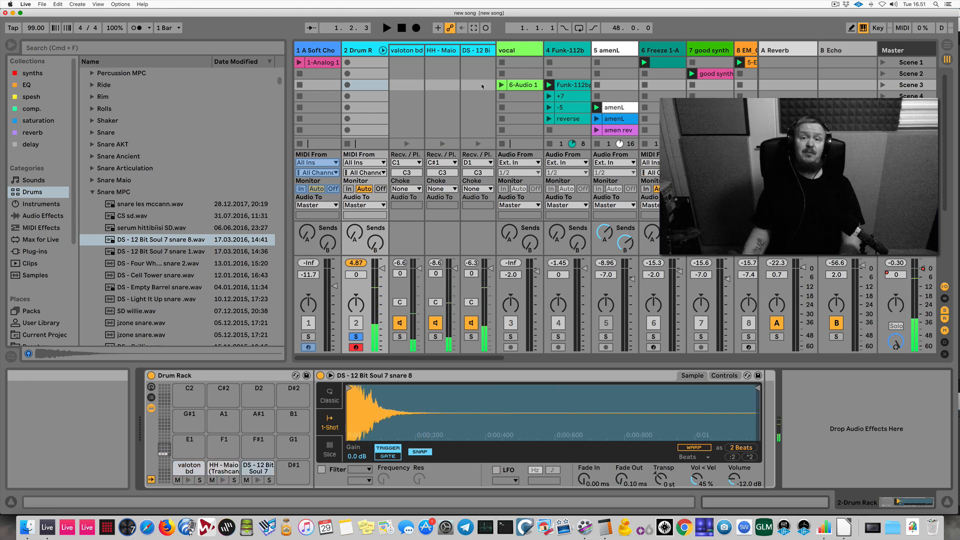
# Add the Reverb audio effect to the snare pad's chain in the Drum Rack track
pyautogui.click(482, 86)
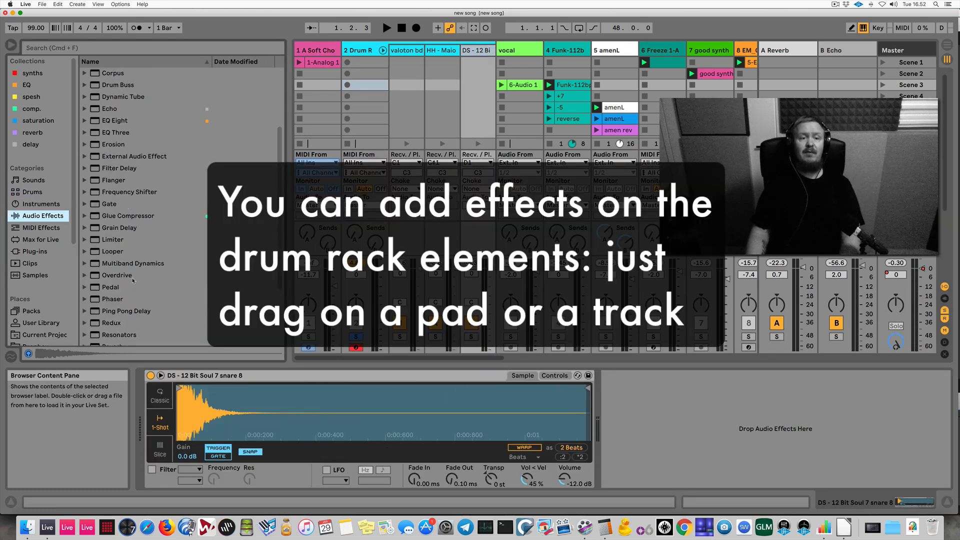
pyautogui.scroll(-3, 154, 287)
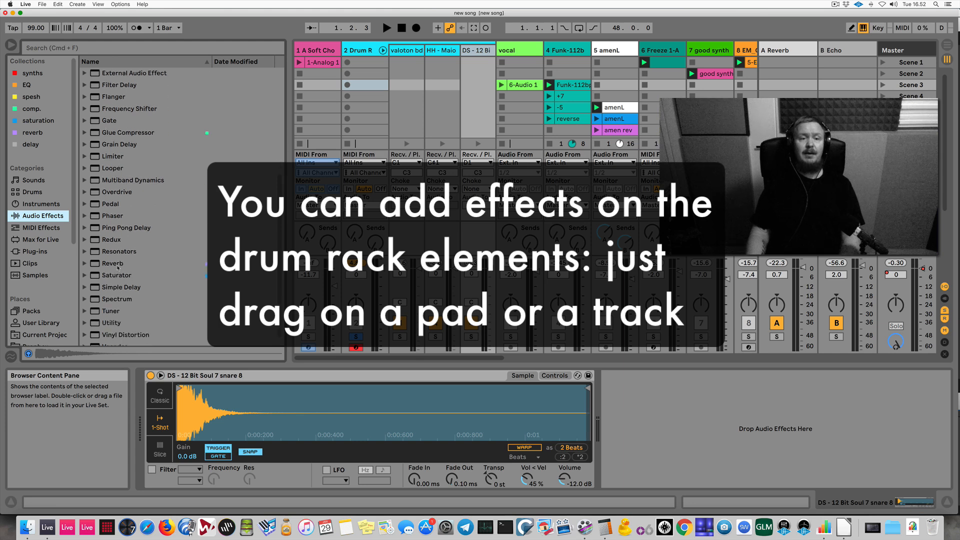
pyautogui.moveTo(116, 263); pyautogui.dragTo(441, 150)
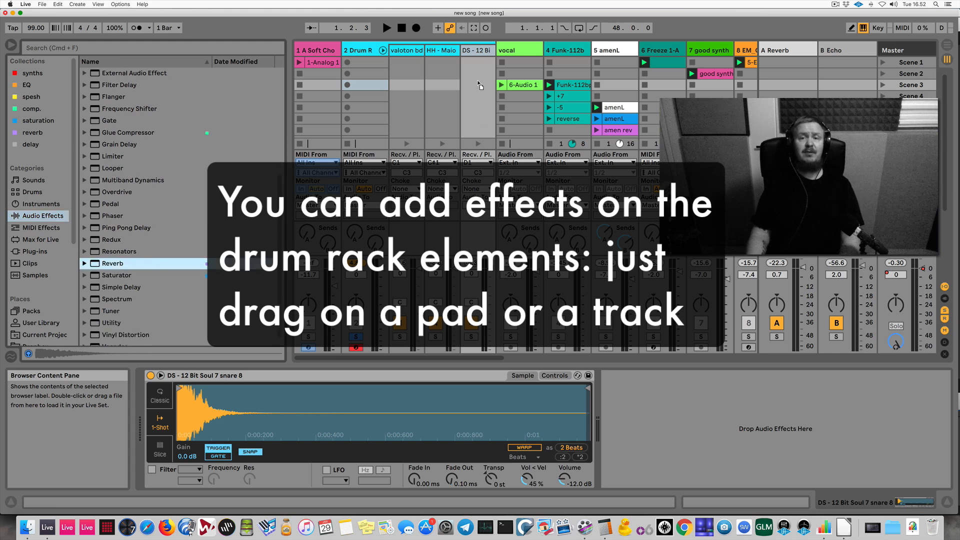
pyautogui.moveTo(478, 88); pyautogui.dragTo(479, 90)
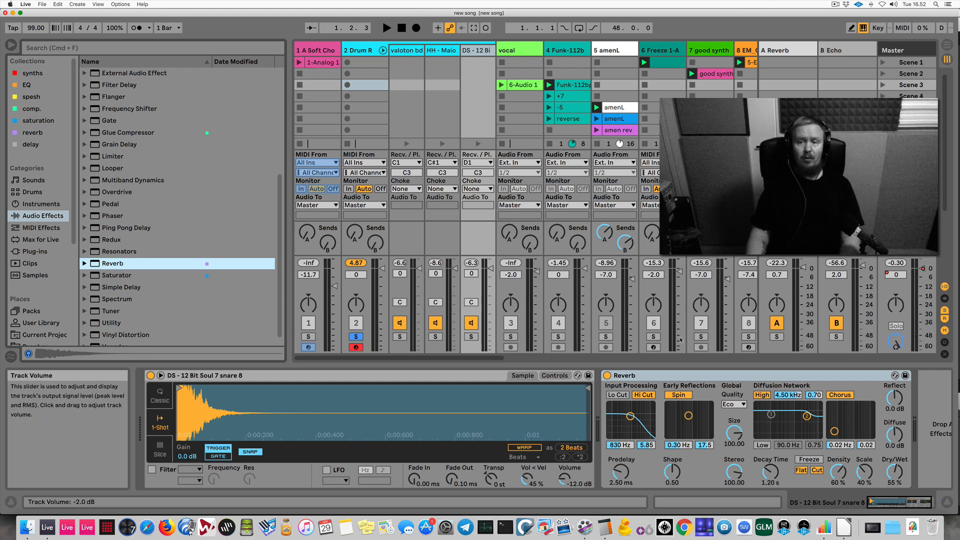
# Move the Reverb from the snare chain to the main Drum Rack track and check the kick and snare chains
pyautogui.click(648, 376)
pyautogui.moveTo(393, 104); pyautogui.dragTo(409, 51)
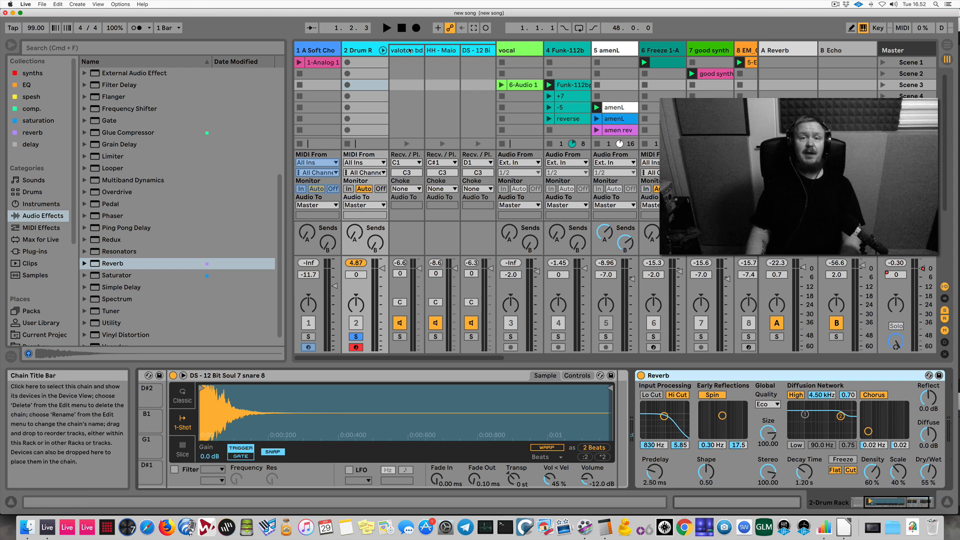
pyautogui.click(408, 51)
pyautogui.click(476, 51)
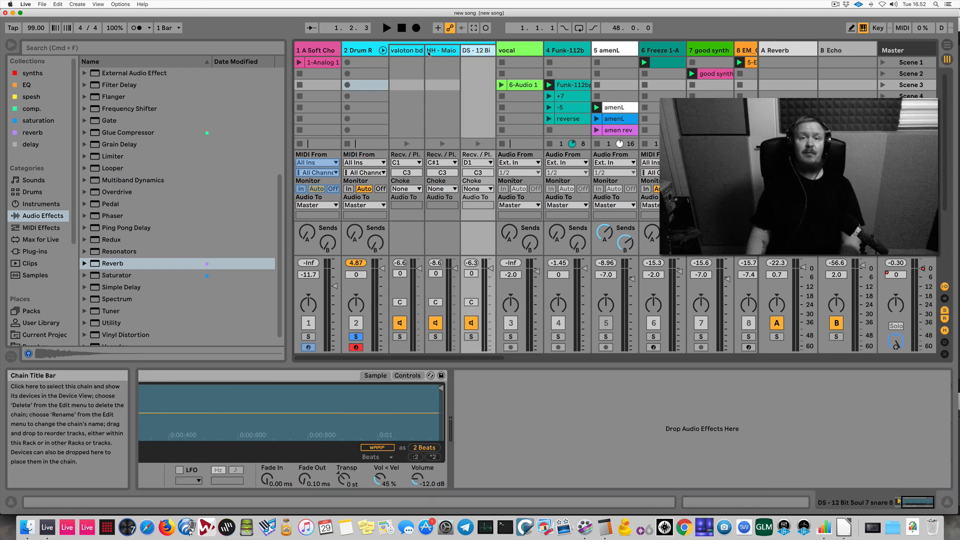
pyautogui.click(360, 51)
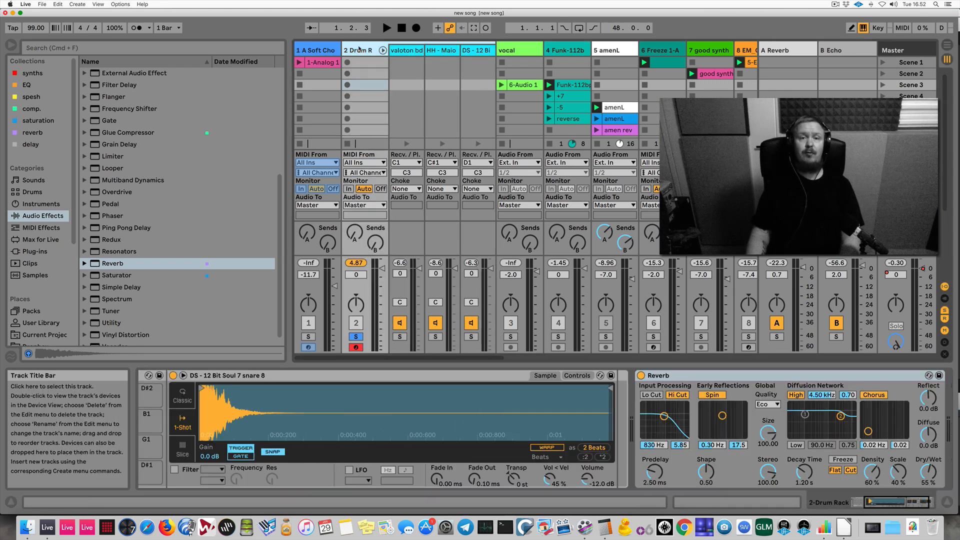
# Play the kick, hi-hat and snare pads through the Reverb and switch the Reverb off
pyautogui.press('a')
pyautogui.press('w')
pyautogui.press('s')
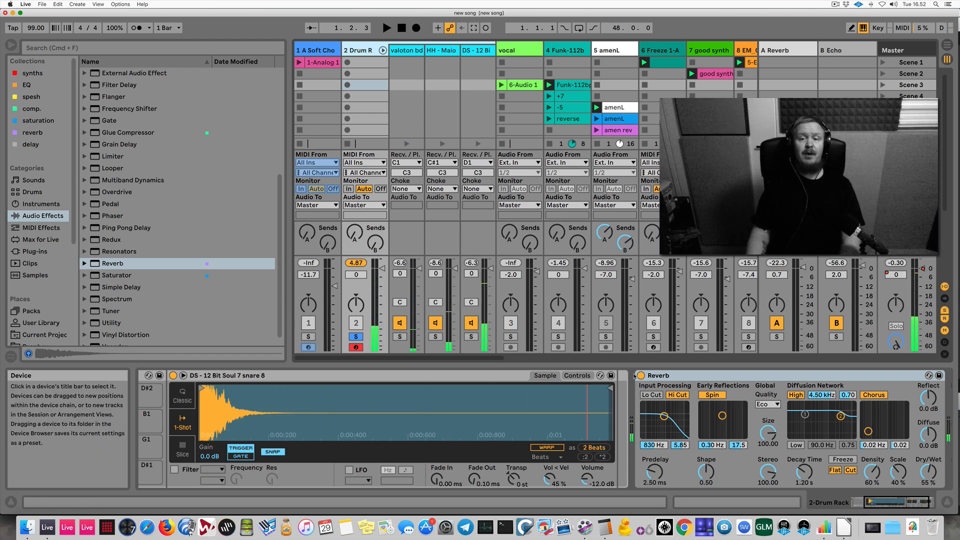
pyautogui.click(641, 375)
# Colour the snare chain yellow and the kick chain red
pyautogui.rightClick(470, 50)
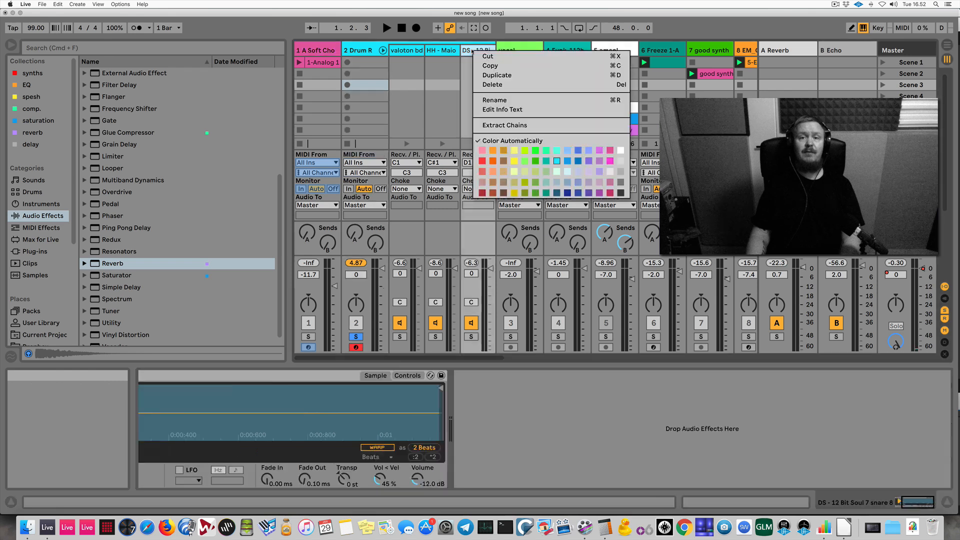
pyautogui.click(514, 161)
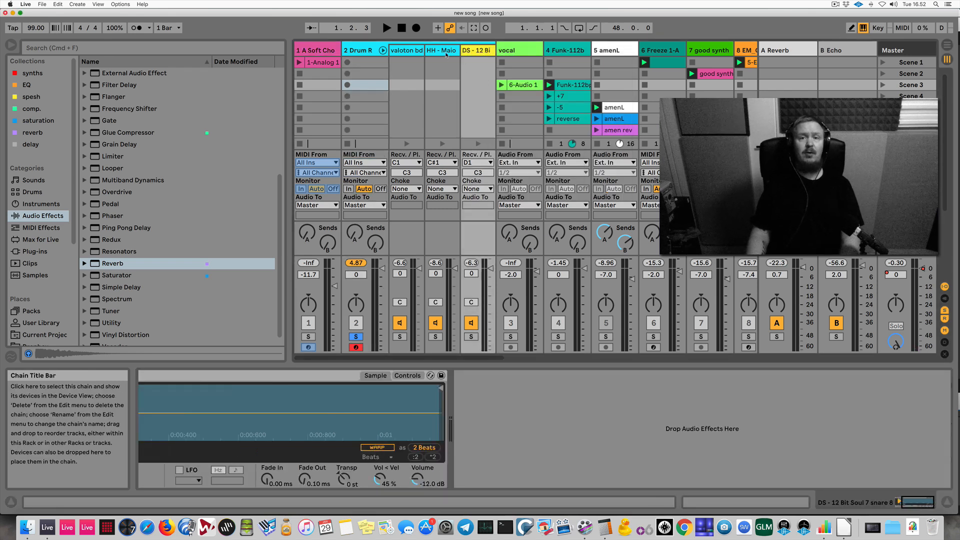
pyautogui.rightClick(409, 50)
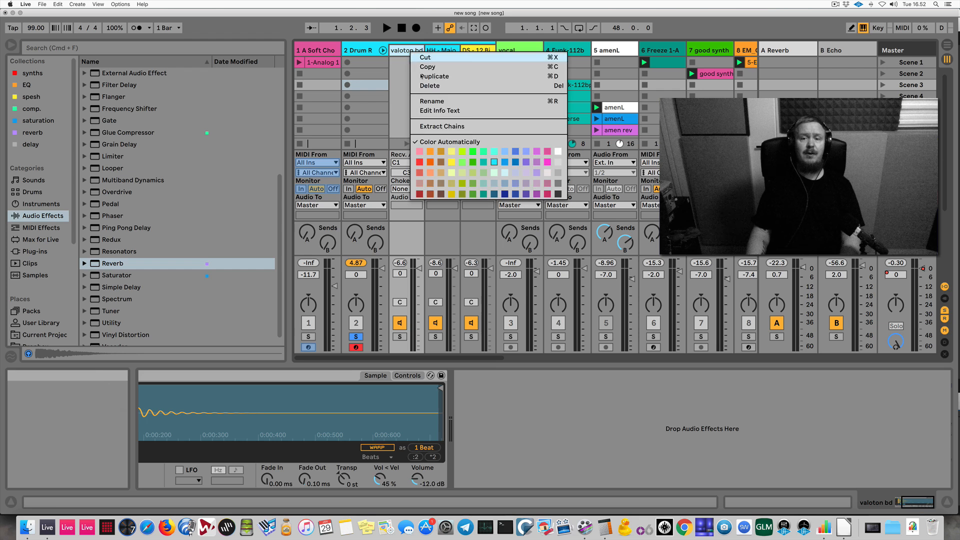
pyautogui.click(420, 162)
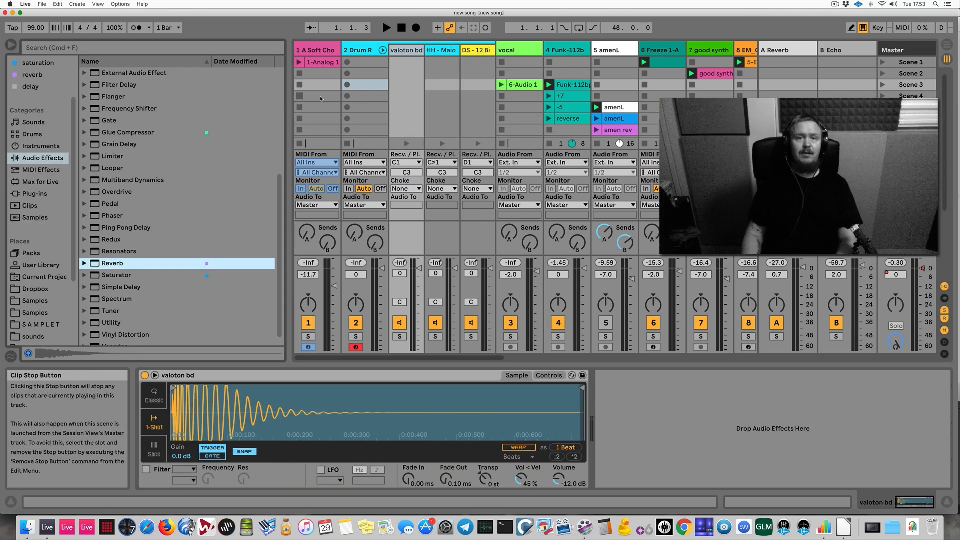
# Create an empty MIDI clip in the Drum Rack track's Scene 5 slot and solo the track
pyautogui.doubleClick(372, 107)
pyautogui.click(356, 247)
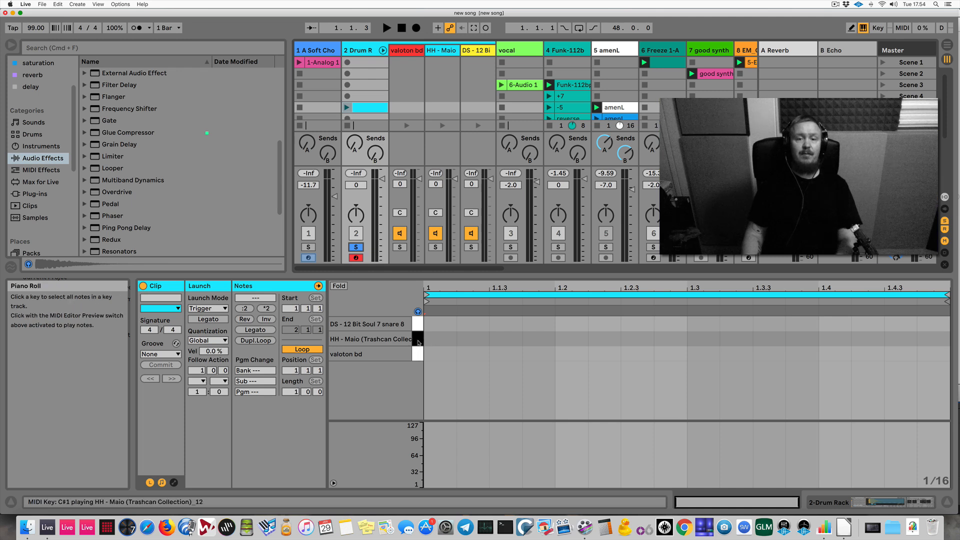
# Rename the valoton bd pad to KICK and the HH - Maio pad to HH, checking the names in the clip's note editor
pyautogui.doubleClick(361, 50)
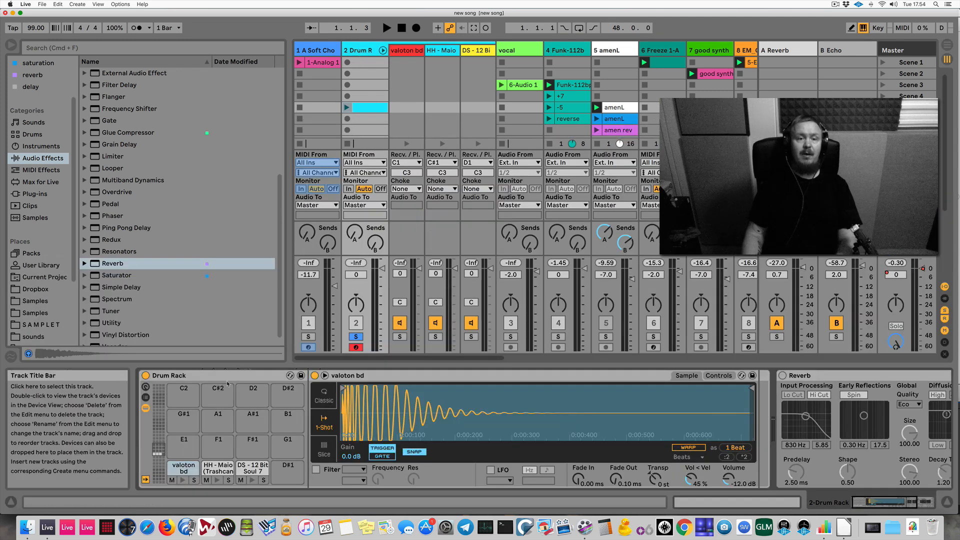
pyautogui.click(183, 480)
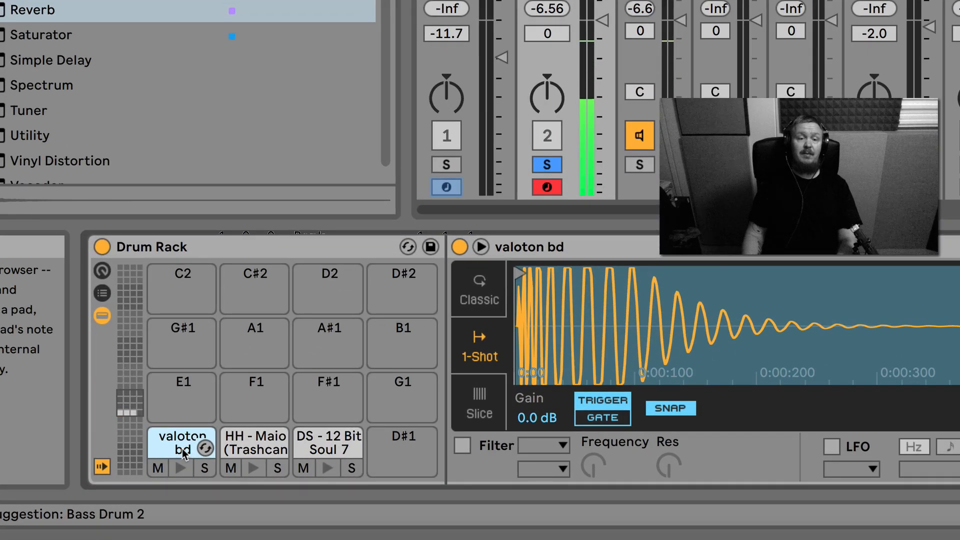
pyautogui.rightClick(184, 452)
pyautogui.click(220, 457)
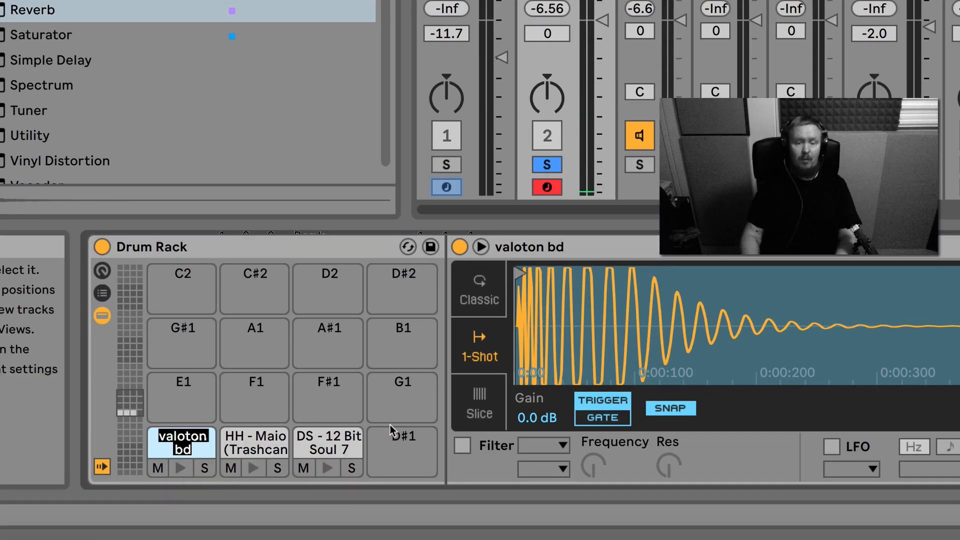
pyautogui.write('KICK')
pyautogui.press('Return')
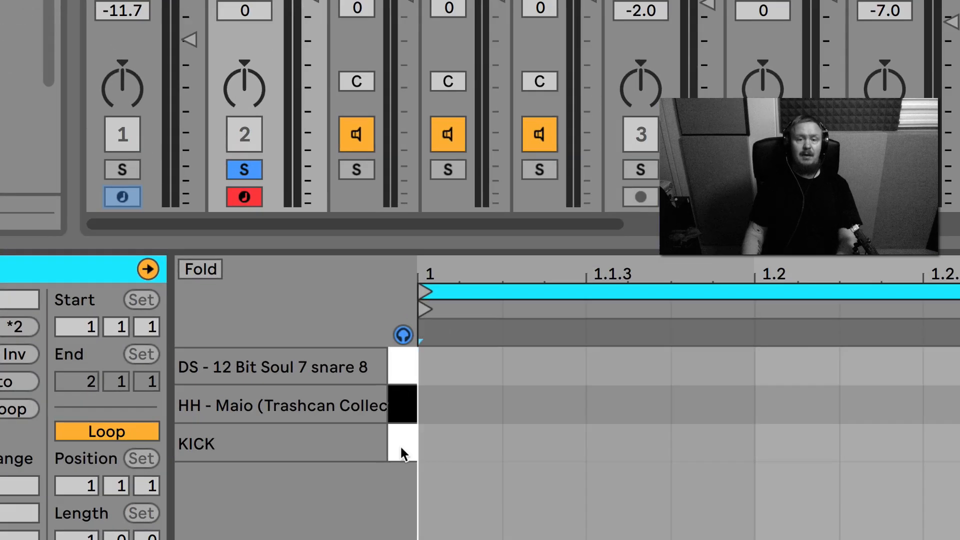
pyautogui.click(401, 451)
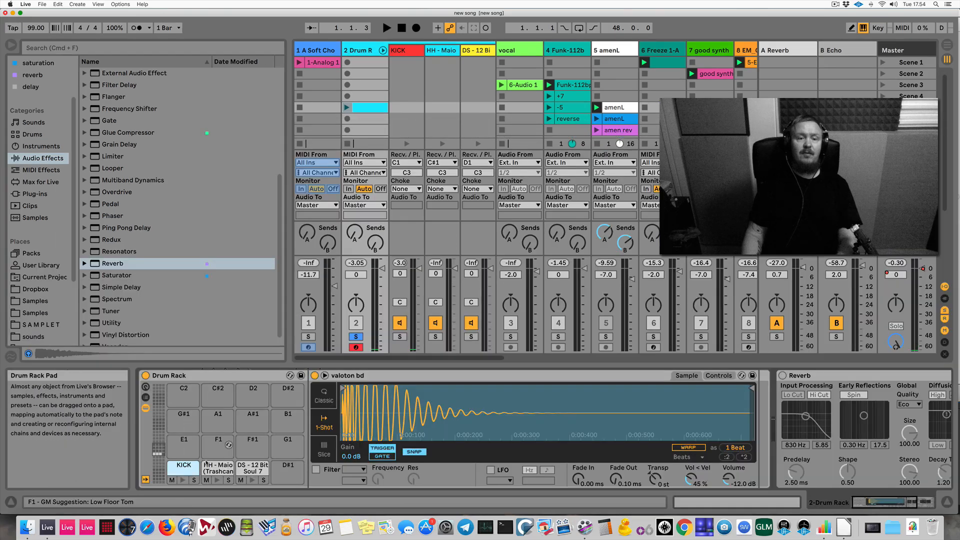
pyautogui.click(216, 468)
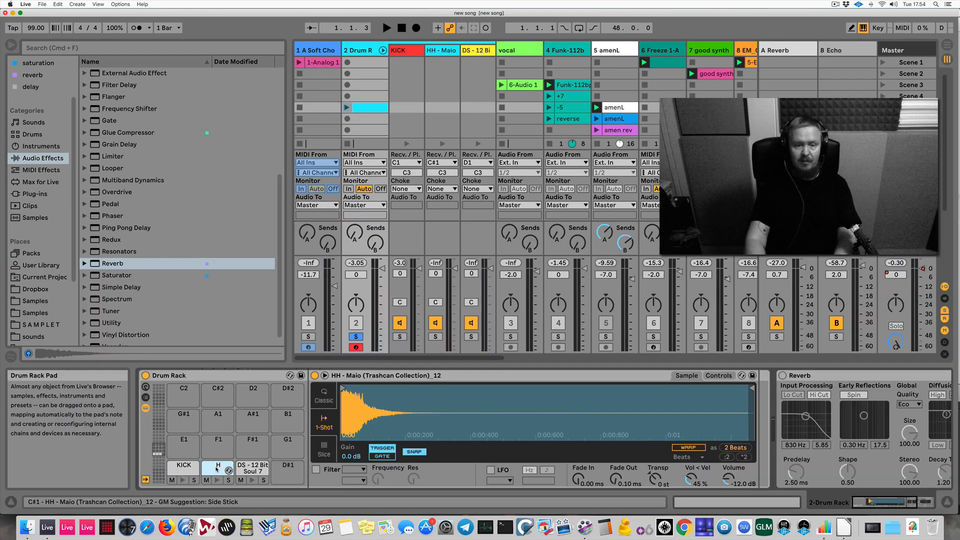
pyautogui.hotkey('shift', 'Tab')
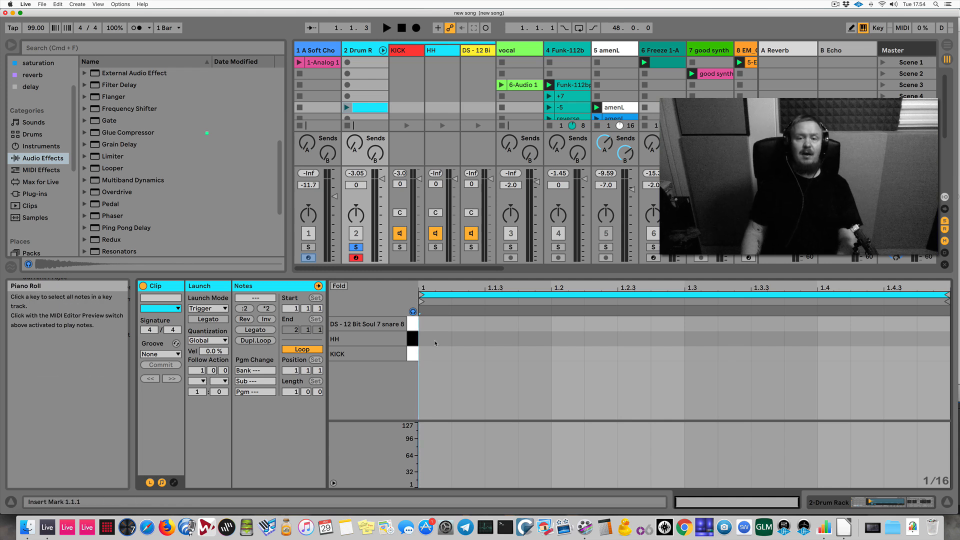
# Add a kick note from 1.1.1 to 1.1.3 in the clip and audition the HH key
pyautogui.doubleClick(433, 354)
pyautogui.moveTo(451, 354); pyautogui.dragTo(538, 362)
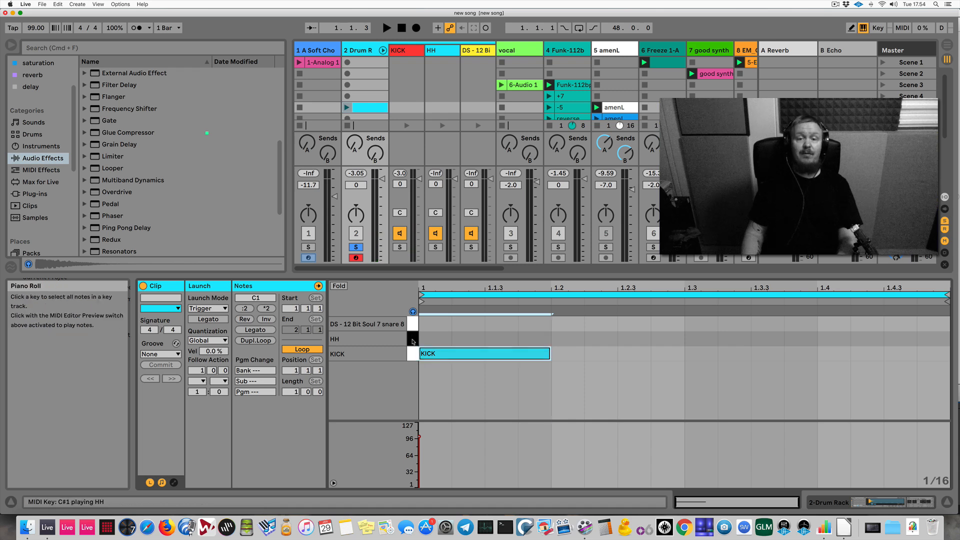
pyautogui.click(413, 342)
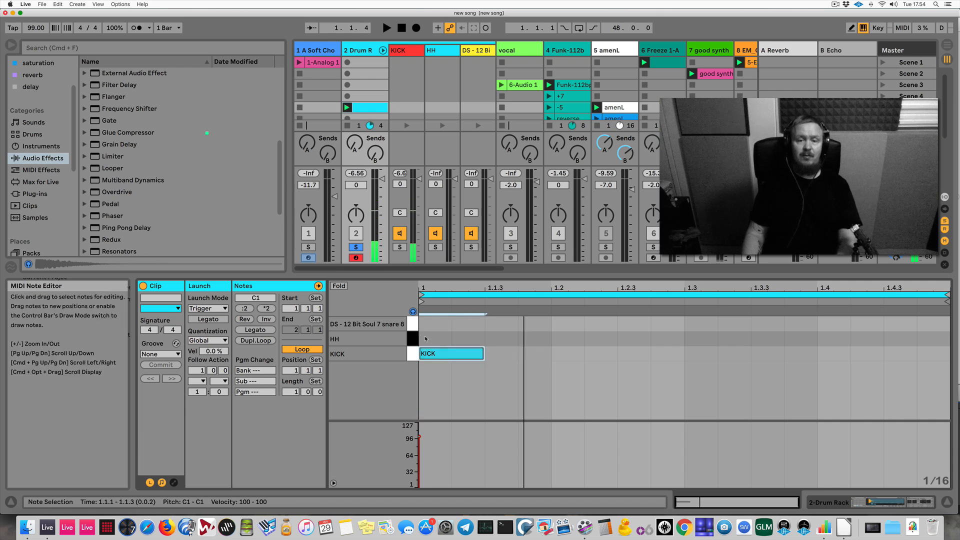
# Fill the bar with eight consecutive eighth-note HH notes by duplicating the first one at 1.1.1
pyautogui.doubleClick(423, 338)
pyautogui.moveTo(451, 339); pyautogui.dragTo(484, 340)
pyautogui.press('super+d')
pyautogui.press('super+d')
pyautogui.press('super+d')
pyautogui.press('super+d')
pyautogui.press('super+d')
pyautogui.press('super+d')
pyautogui.press('super+d')
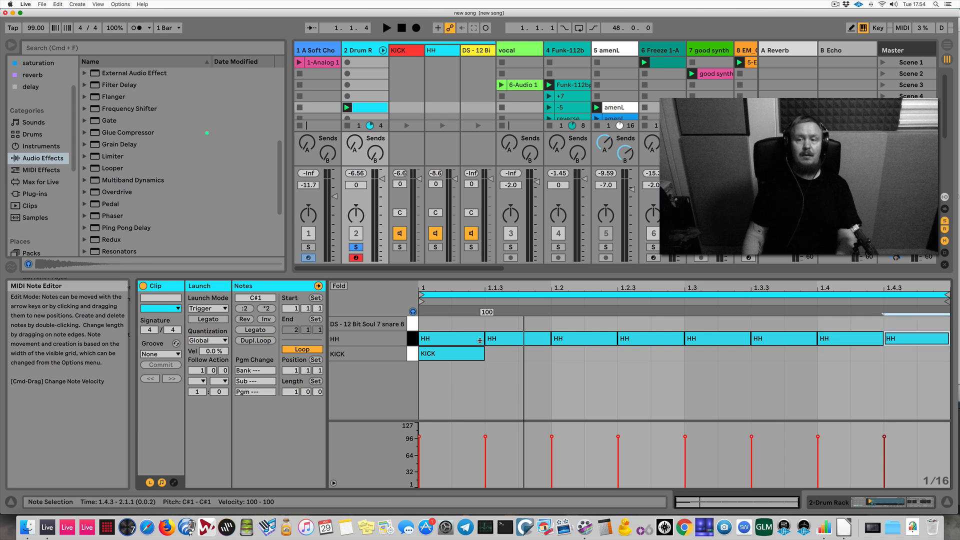
# Add a snare note from 1.2.1 to 1.2.3 and play the pattern
pyautogui.press('space')
pyautogui.press('space')
pyautogui.doubleClick(591, 324)
pyautogui.press('space')
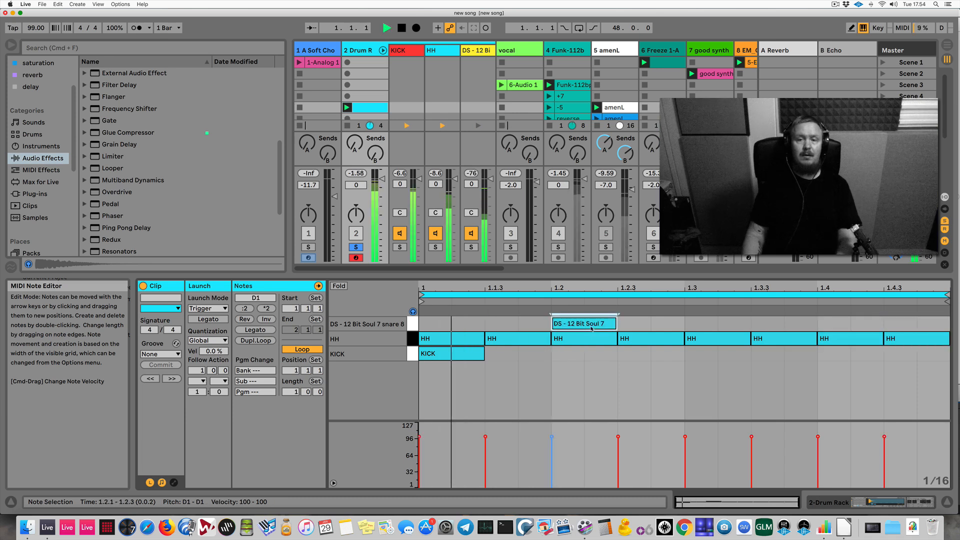
# Add kick notes at 1.2.4, 1.3.2 and 1.3.4 and a snare note at 1.4, and replay the pattern
pyautogui.doubleClick(660, 353)
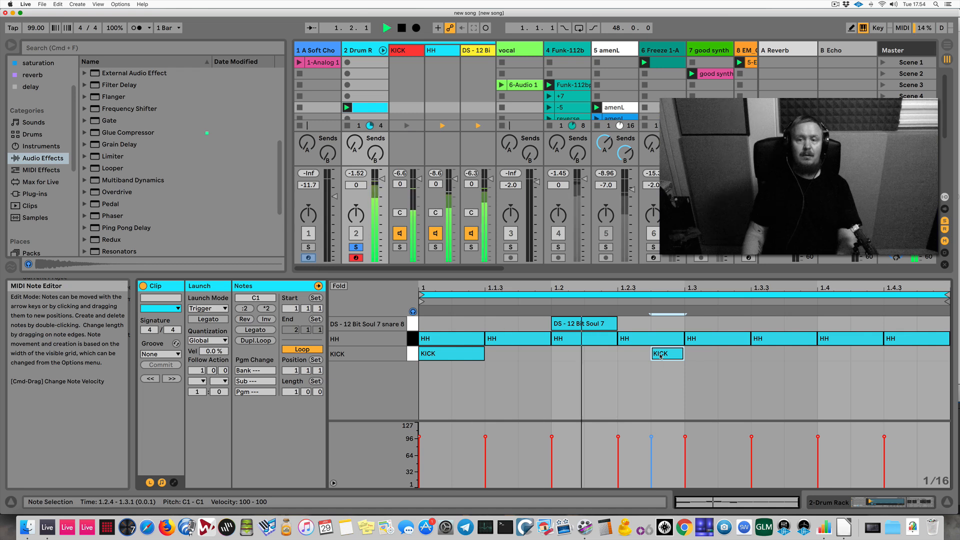
pyautogui.press('space')
pyautogui.moveTo(680, 356); pyautogui.dragTo(836, 332)
pyautogui.press('space')
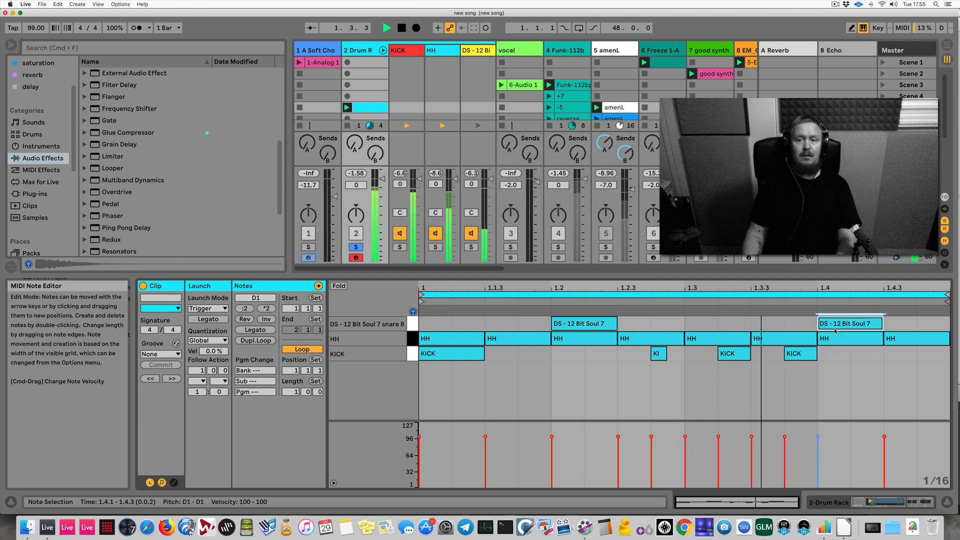
# Nudge the kick notes at 1.3.2 and 1.3.4 slightly later off the grid and lower their velocity to 77
pyautogui.click(856, 372)
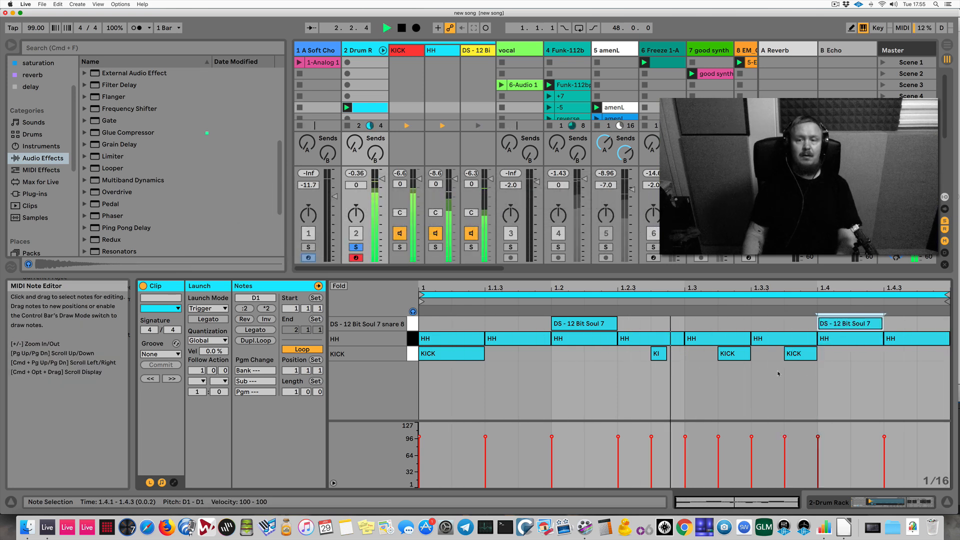
pyautogui.moveTo(856, 372); pyautogui.dragTo(732, 352)
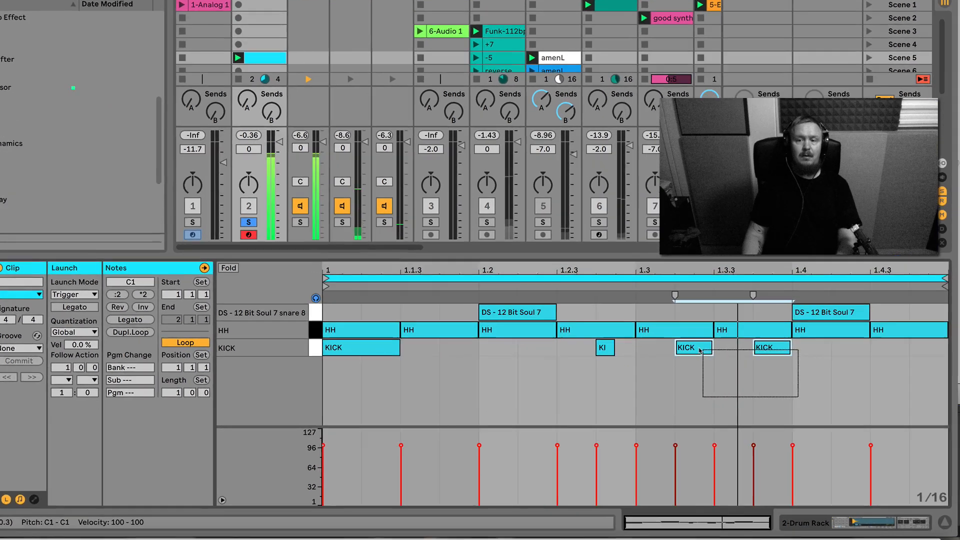
pyautogui.press('super+Right')
pyautogui.press('super+Right')
pyautogui.press('super+Right')
pyautogui.press('super+Right')
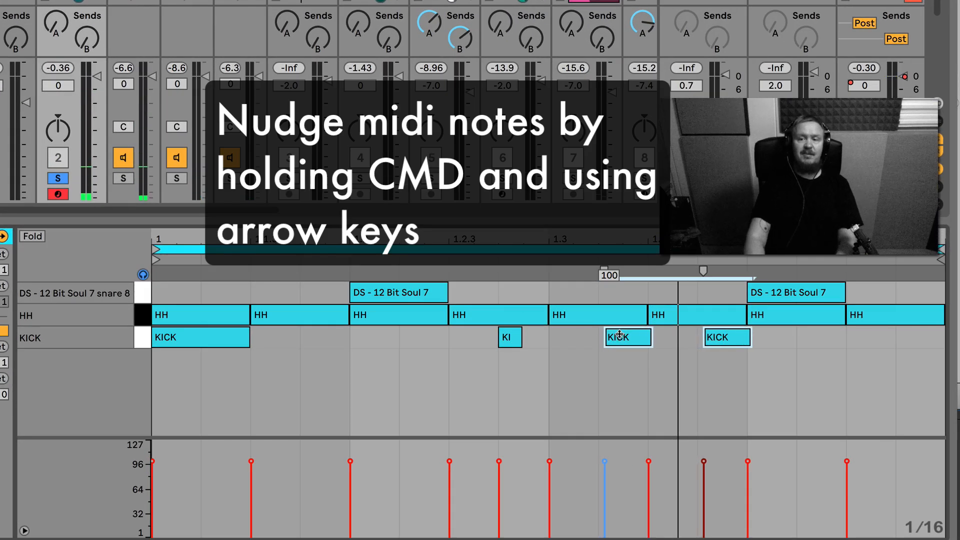
pyautogui.moveTo(620, 335); pyautogui.dragTo(620, 352)
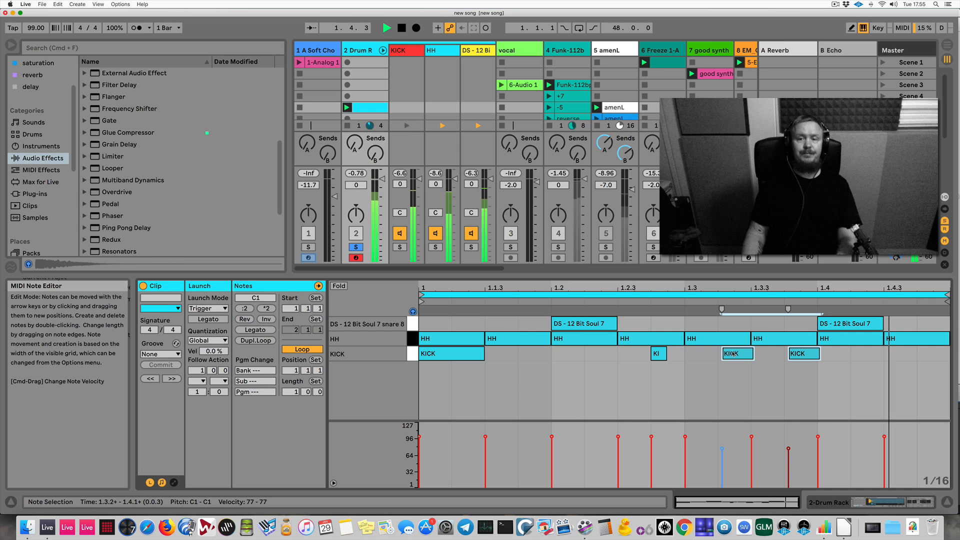
pyautogui.press('space')
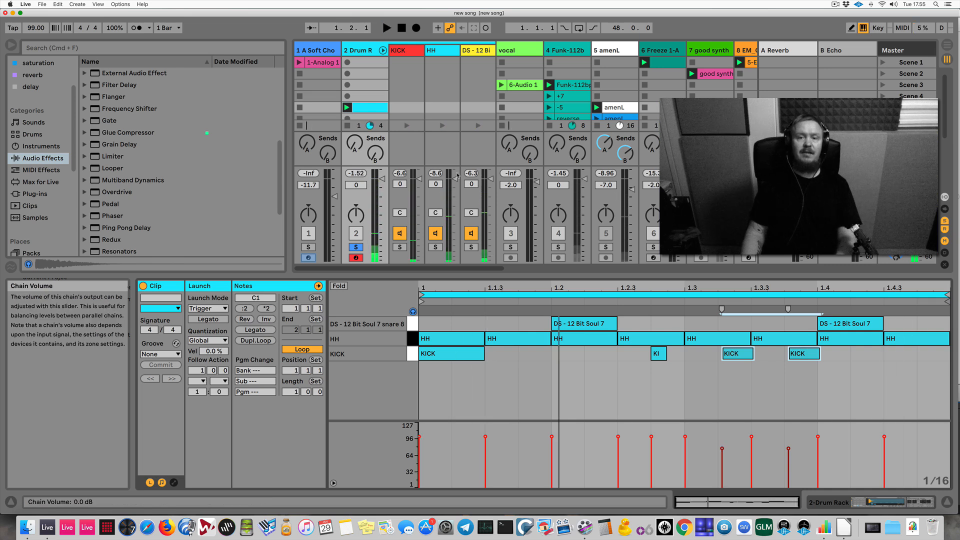
# Lower the HH chain's volume to -6.8 dB while the drum pattern plays
pyautogui.press('space')
pyautogui.moveTo(457, 180)
pyautogui.mouseDown()
pyautogui.moveTo(455, 213)
pyautogui.moveTo(456, 189)
pyautogui.mouseUp()
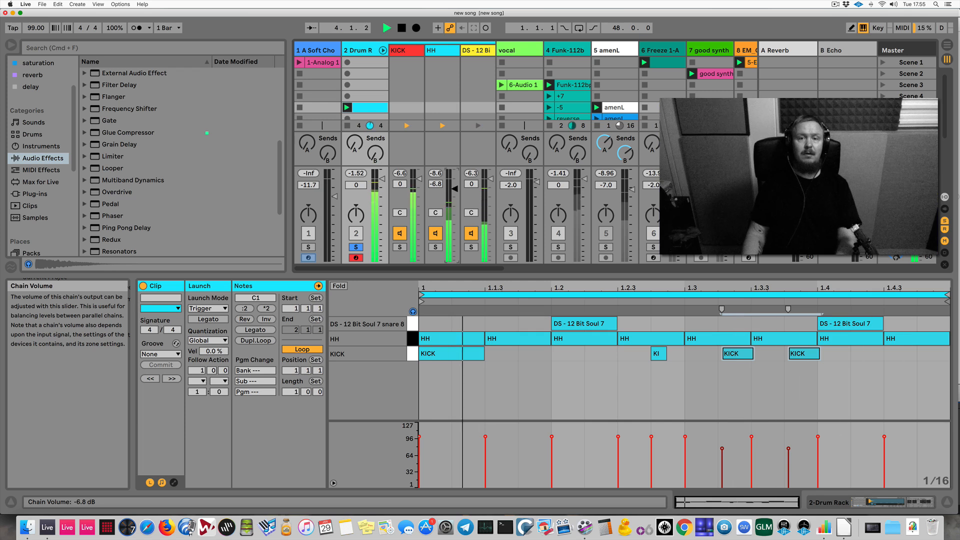
pyautogui.press('space')
# Return to the Drum Rack's devices and select the snare, hi-hat and kick pads in turn to inspect their samples
pyautogui.doubleClick(372, 50)
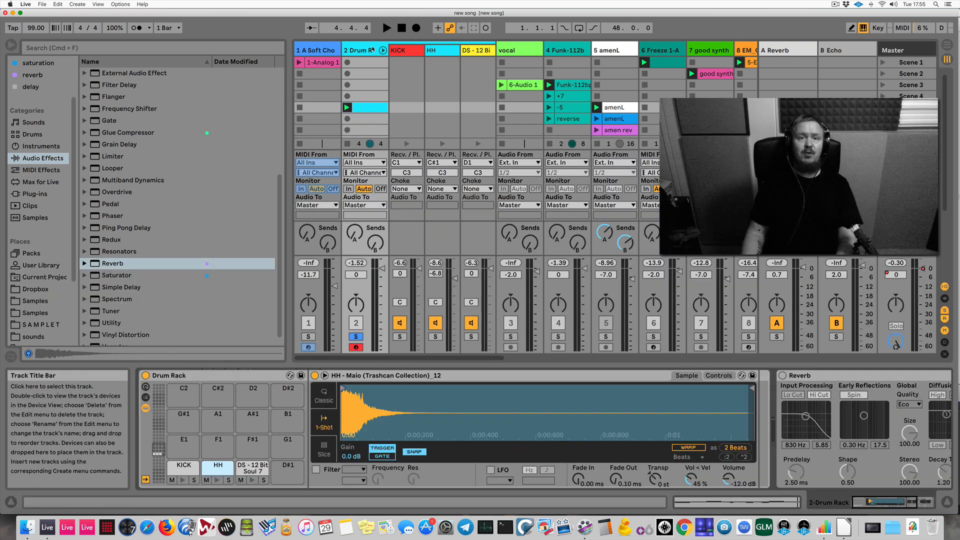
pyautogui.press('space')
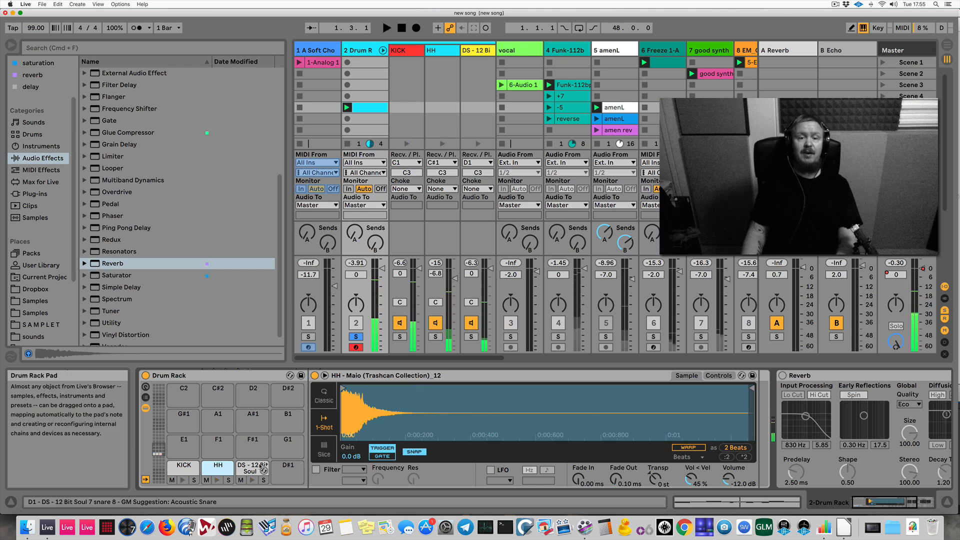
pyautogui.click(260, 466)
pyautogui.click(220, 466)
pyautogui.click(188, 468)
pyautogui.click(219, 467)
pyautogui.click(251, 467)
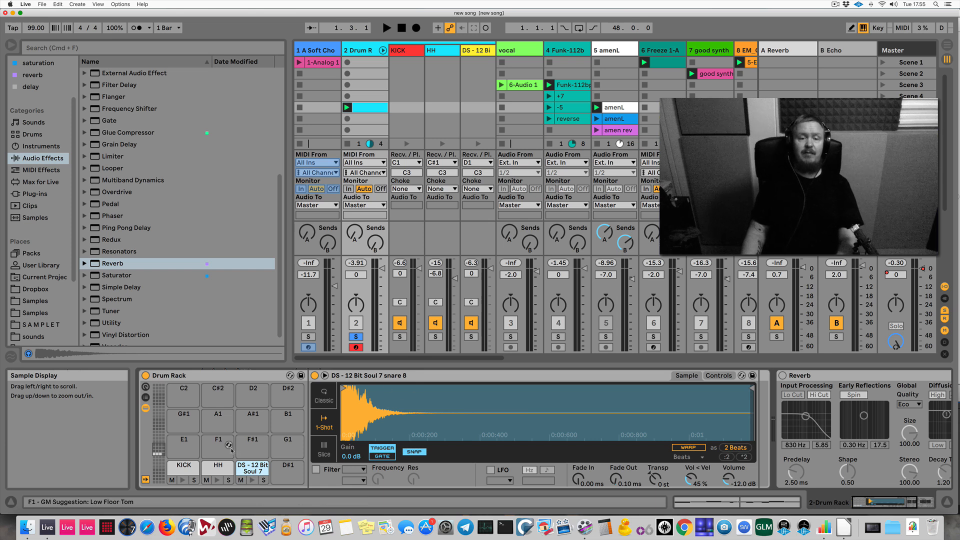
# Replace the snare pad's 12 Bit Soul sample with SD-amyEQ1.wav from the Snare MPC drum samples
pyautogui.click(185, 467)
pyautogui.click(220, 466)
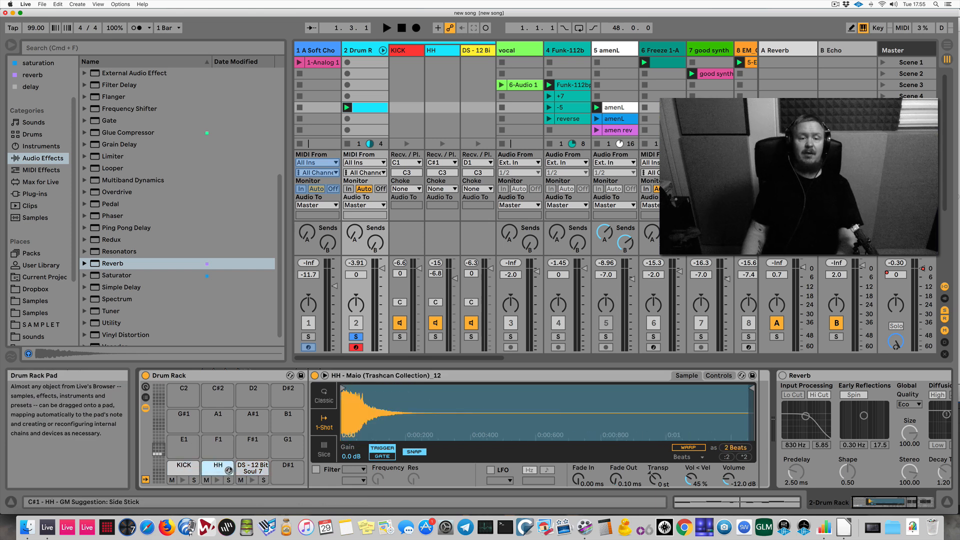
pyautogui.click(253, 468)
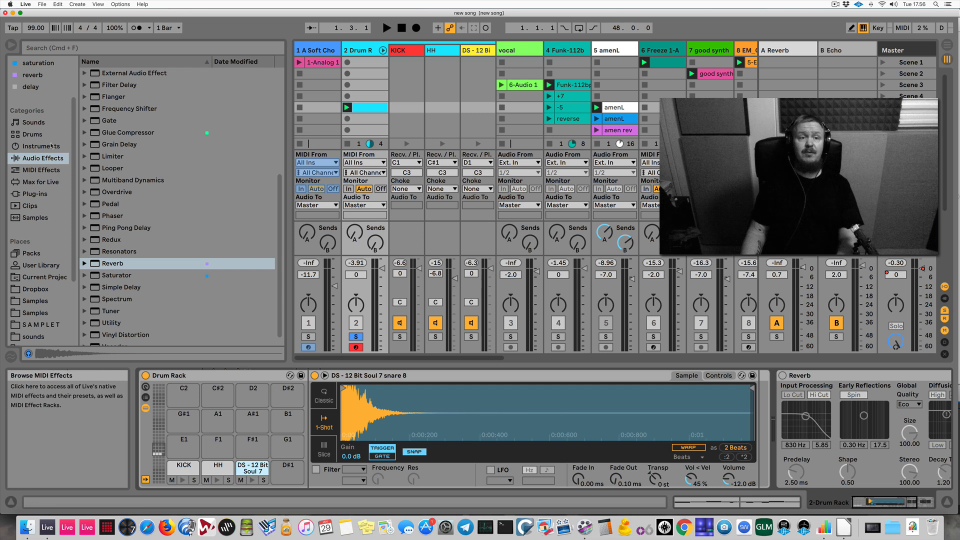
pyautogui.click(32, 134)
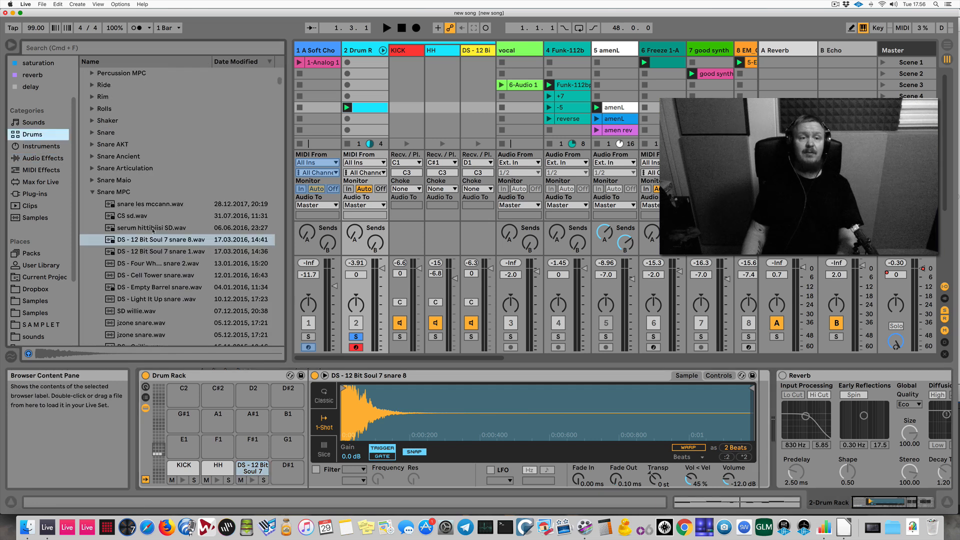
pyautogui.scroll(-10, 153, 230)
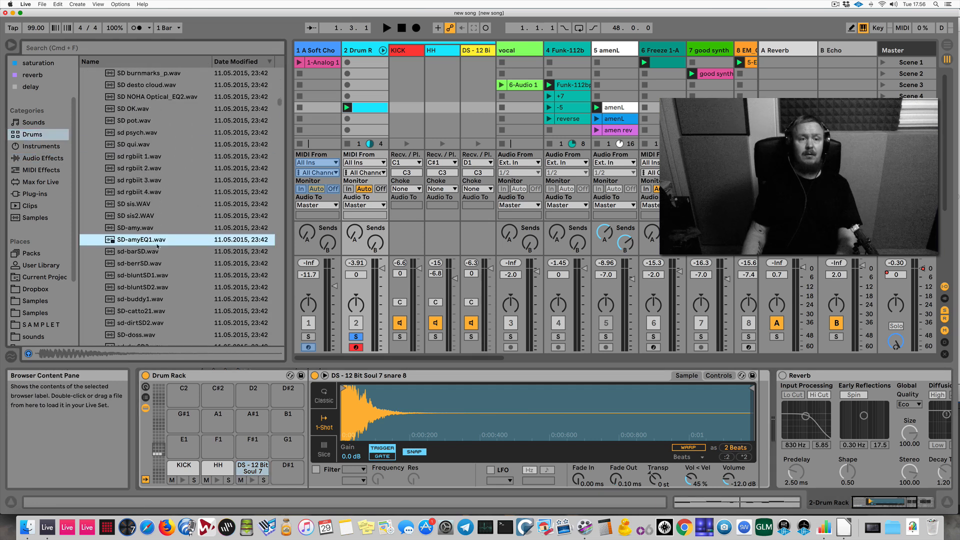
pyautogui.moveTo(153, 258); pyautogui.dragTo(364, 396)
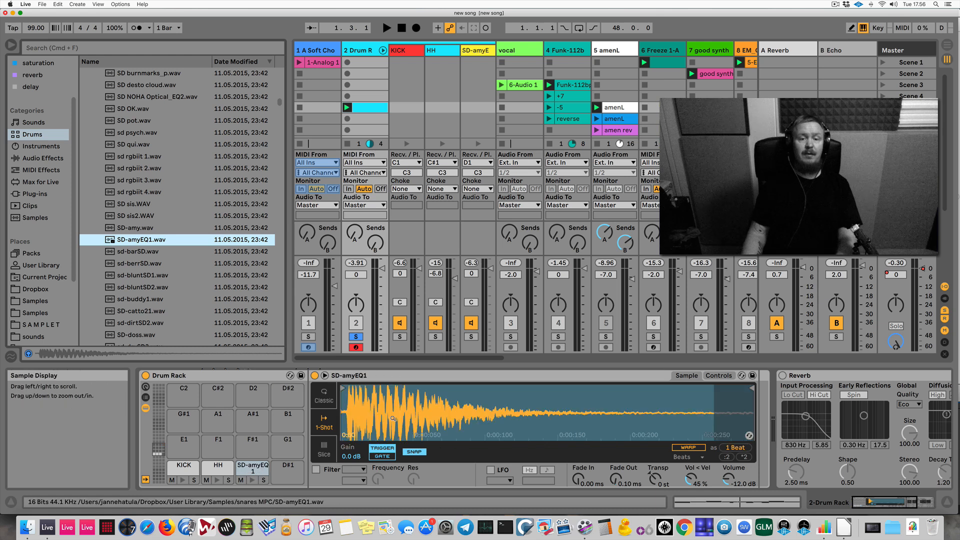
# Play the drum pattern to audition the SD-amyEQ1 snare in context
pyautogui.press('space')
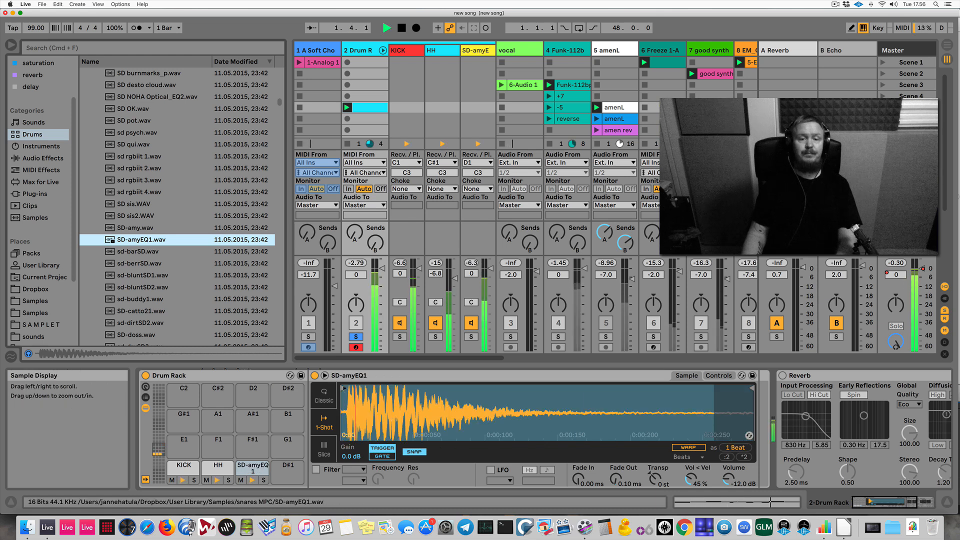
pyautogui.click(345, 388)
pyautogui.press('space')
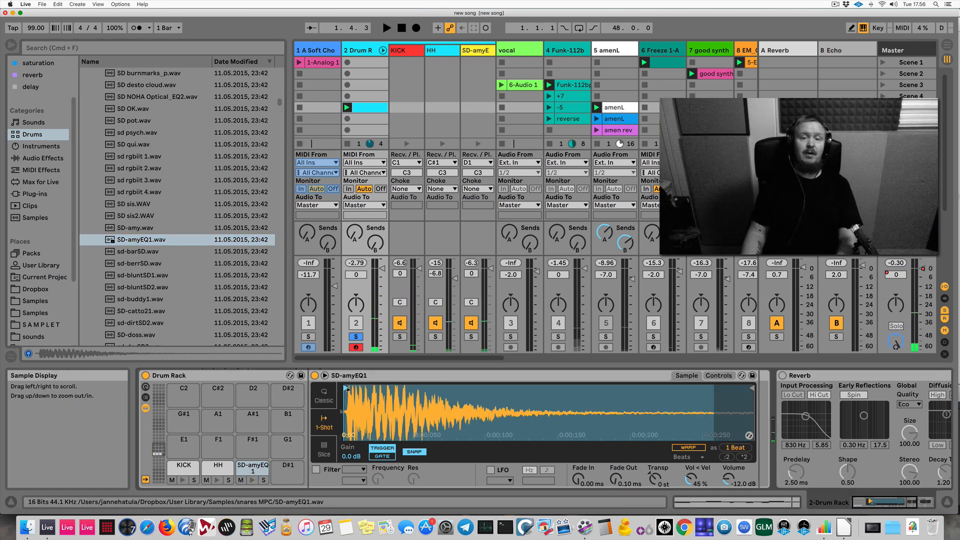
pyautogui.press('space')
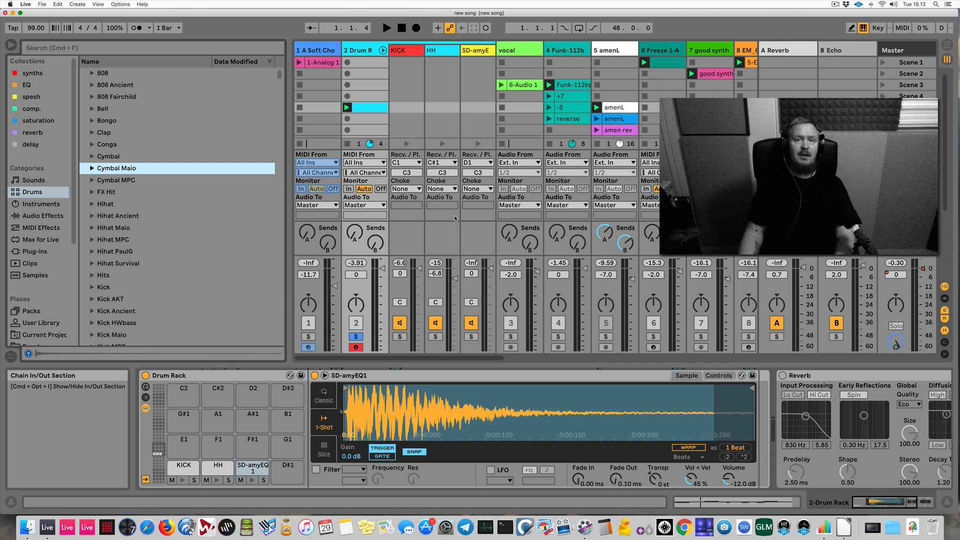
# Load the CYM - Maio (Arabian Nights) sample from the Cymbal Maio folder onto the empty E1 pad
pyautogui.click(92, 168)
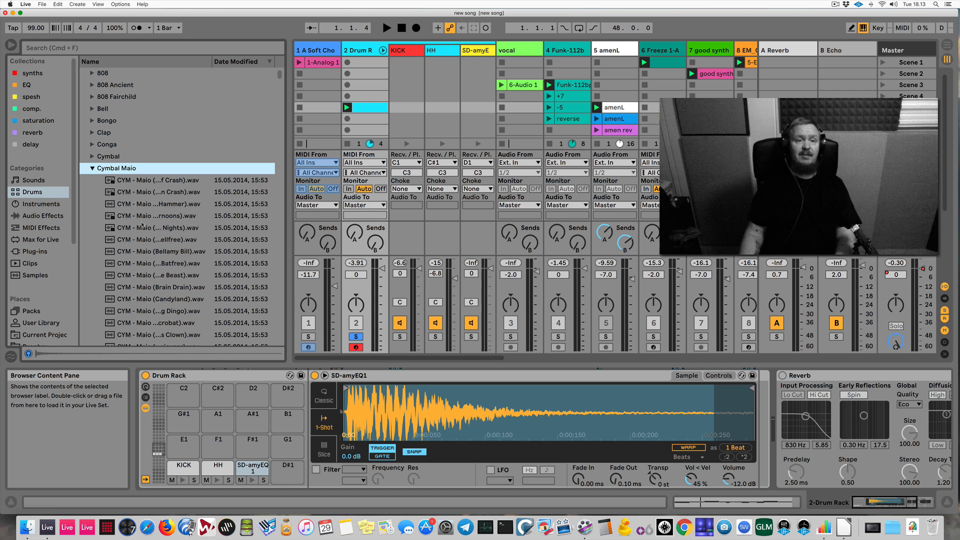
pyautogui.click(160, 228)
pyautogui.moveTo(158, 231); pyautogui.dragTo(188, 447)
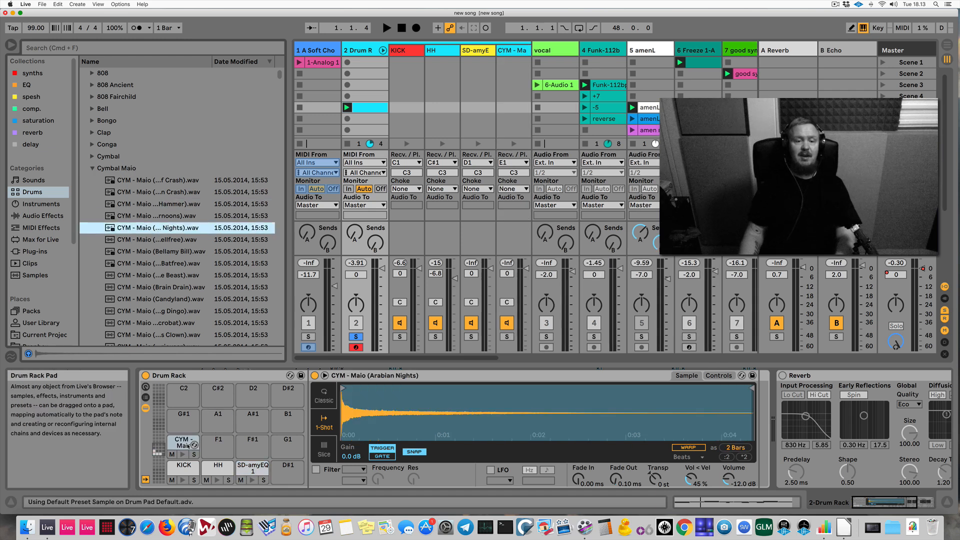
# Add a cymbal note spanning the full bar of the drum clip and set its velocity to 95 during playback
pyautogui.doubleClick(371, 108)
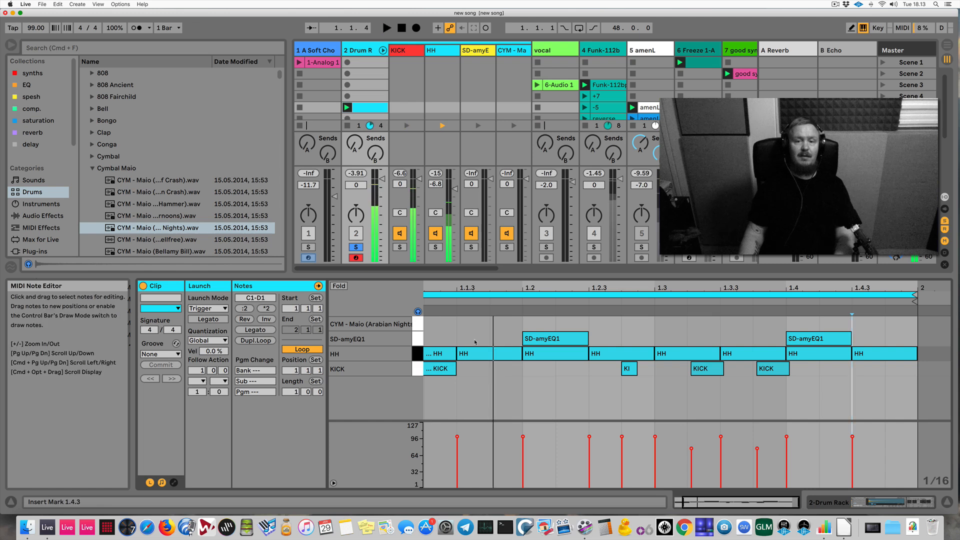
pyautogui.doubleClick(441, 323)
pyautogui.moveTo(454, 323); pyautogui.dragTo(933, 327)
pyautogui.press('space')
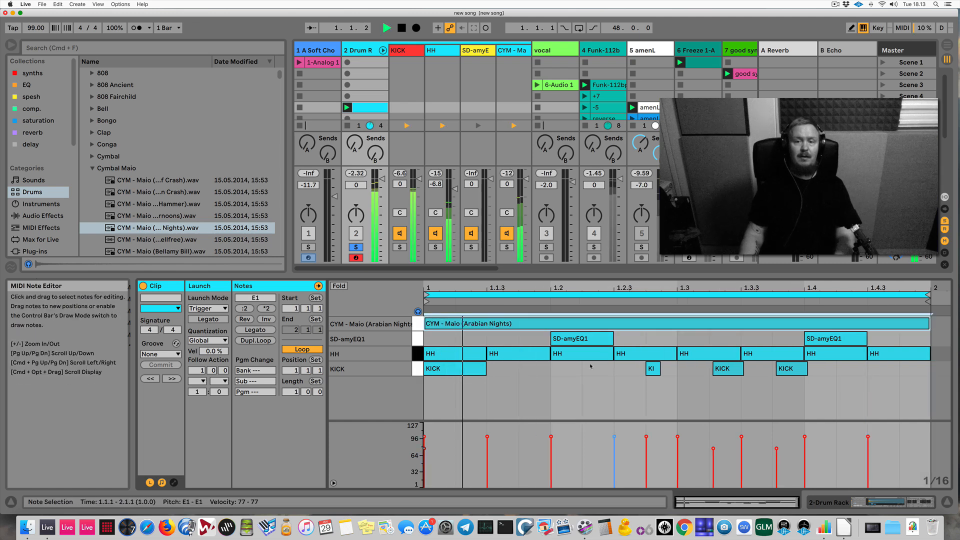
pyautogui.moveTo(473, 323); pyautogui.dragTo(468, 311)
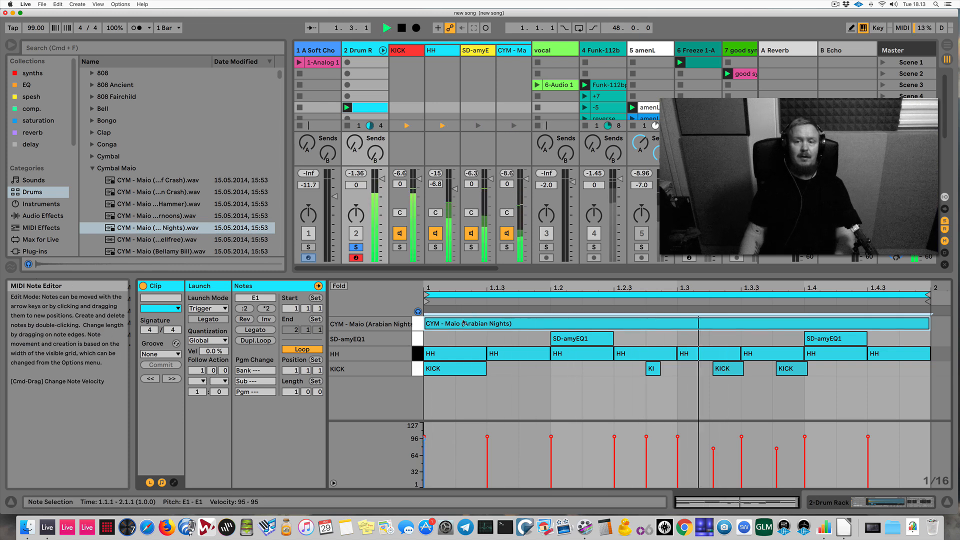
pyautogui.press('space')
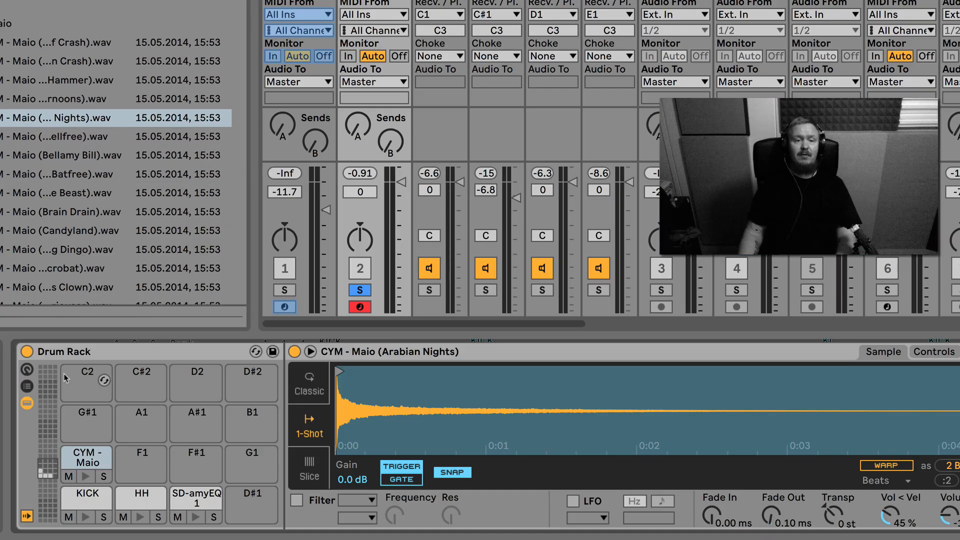
# Show the Drum Rack's chain list with its input/output settings and assign the cymbal and HH chains to choke group 1
pyautogui.click(27, 386)
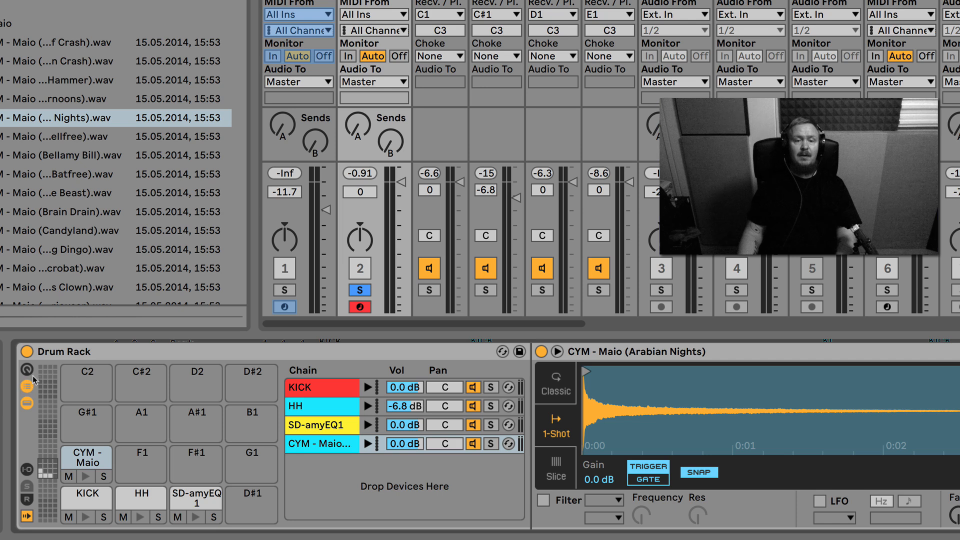
pyautogui.click(27, 470)
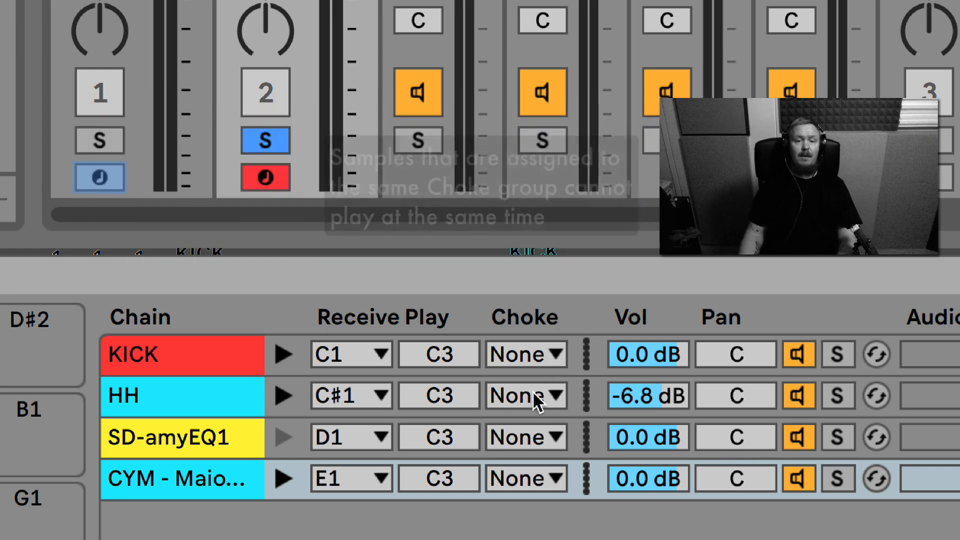
pyautogui.click(531, 479)
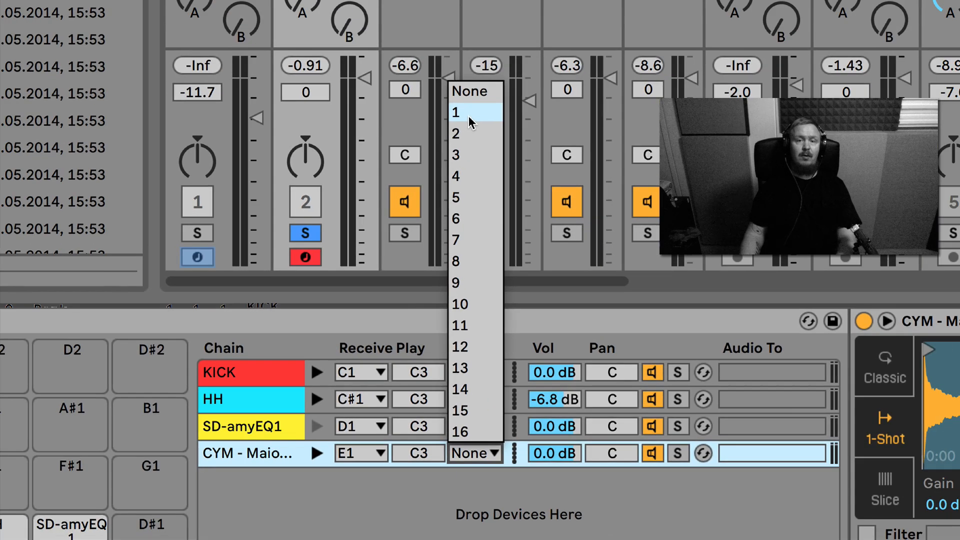
pyautogui.click(468, 116)
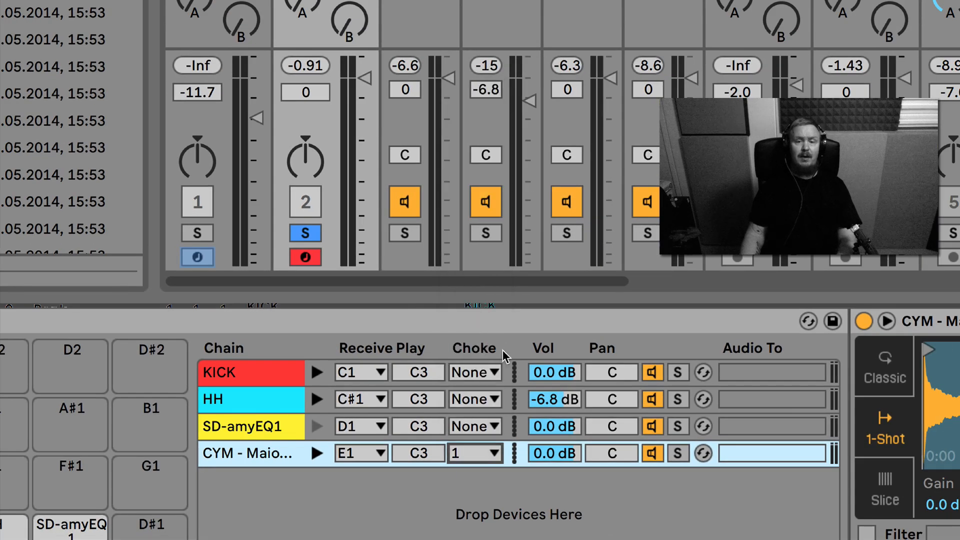
pyautogui.click(475, 398)
pyautogui.click(472, 59)
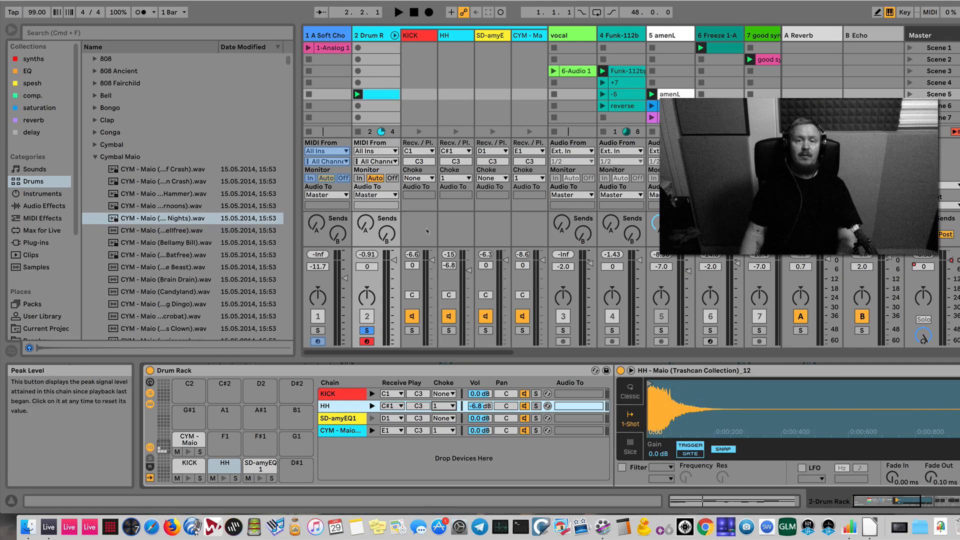
# Mute the first HH note at 1.1.1 in the drum clip and play the pattern to hear the choked cymbal
pyautogui.doubleClick(384, 96)
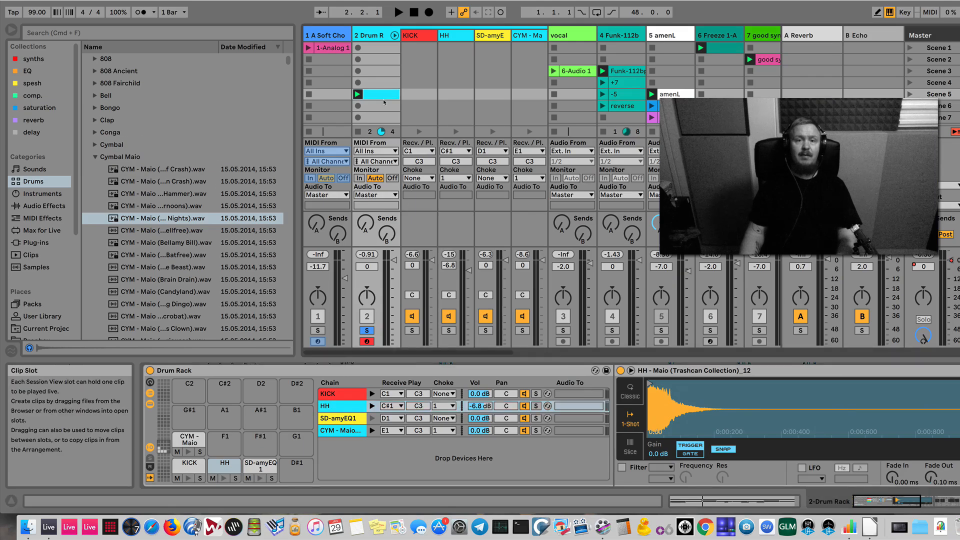
pyautogui.click(461, 350)
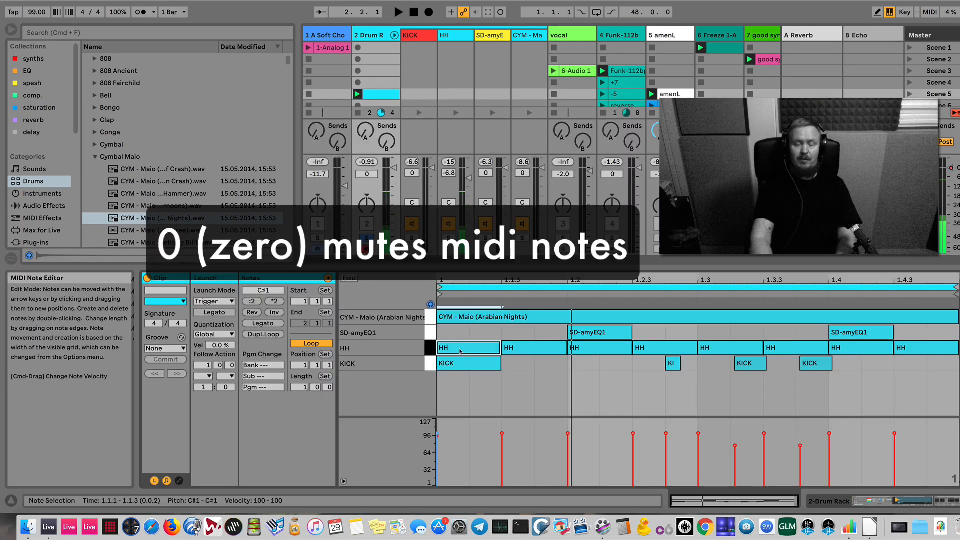
pyautogui.press('0')
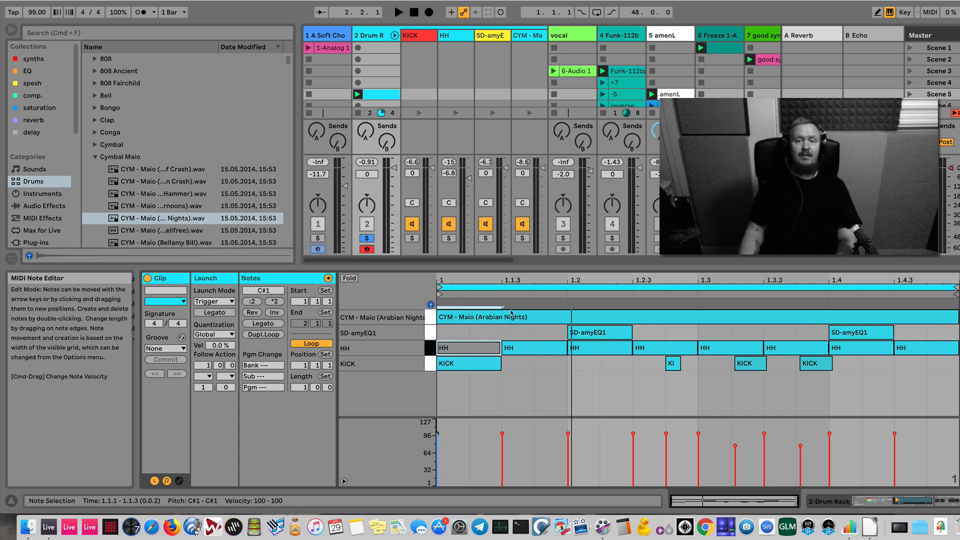
pyautogui.press('space')
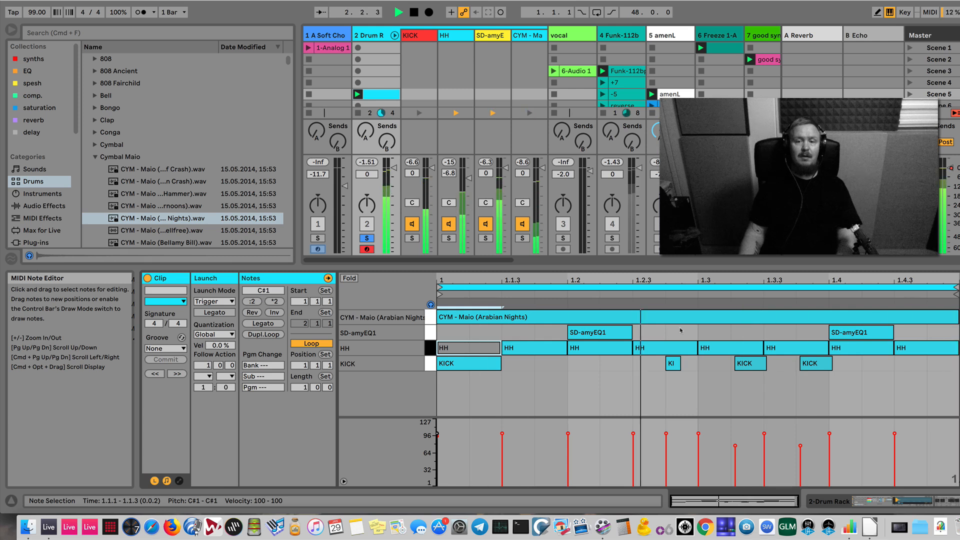
pyautogui.press('space')
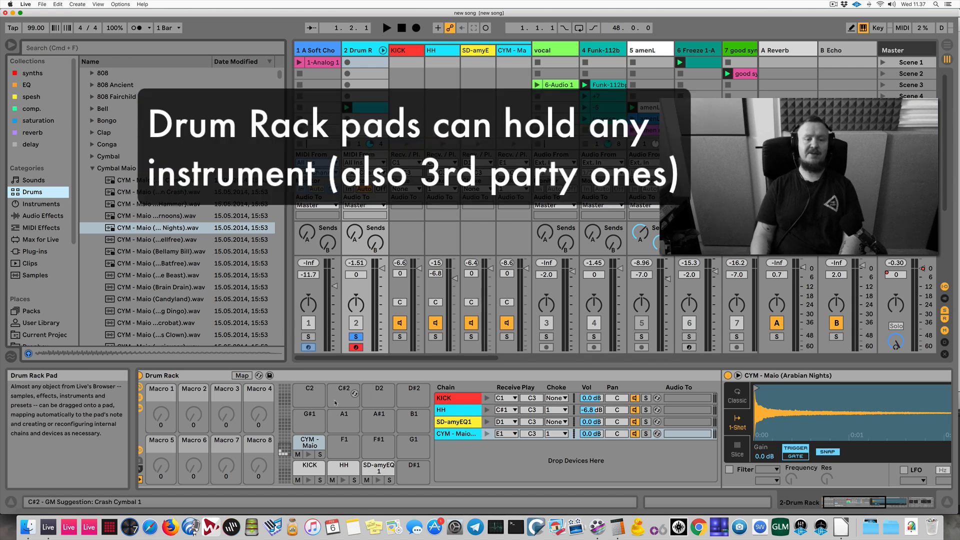
# Look at the Drum Rack's E2–G3 pads, return to the lower pads, and preview the Analog presets Bass Bouncer.adg and Bass Floor Bounce.adg
pyautogui.click(296, 455)
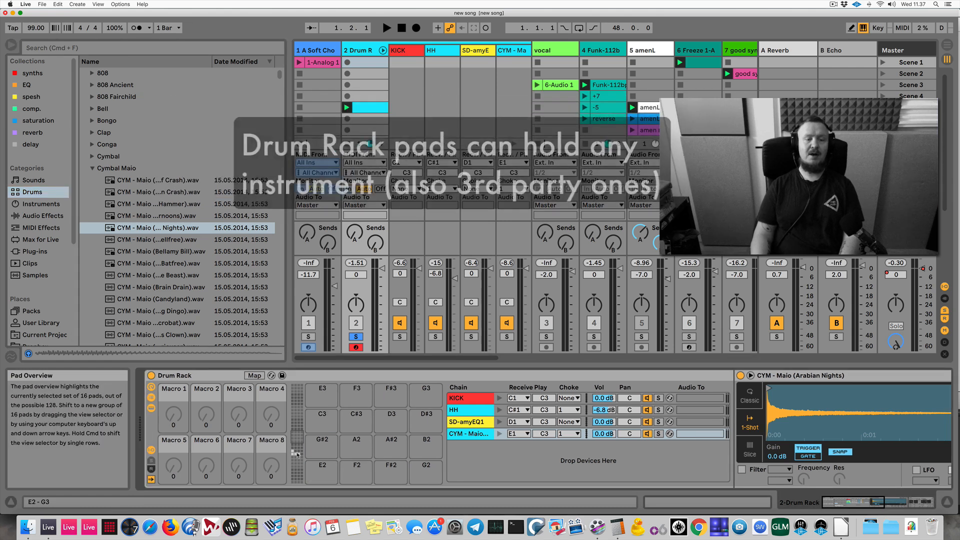
pyautogui.click(297, 454)
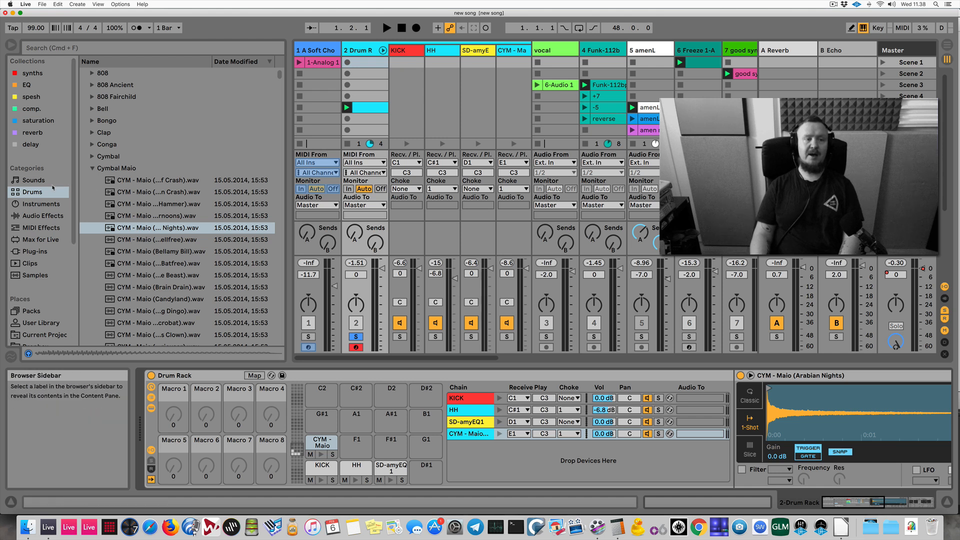
pyautogui.click(40, 204)
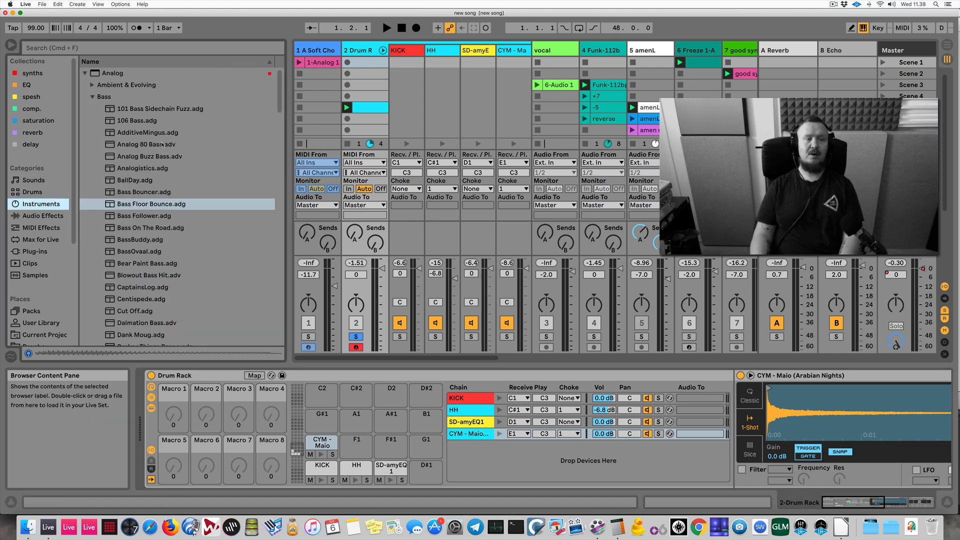
pyautogui.click(141, 198)
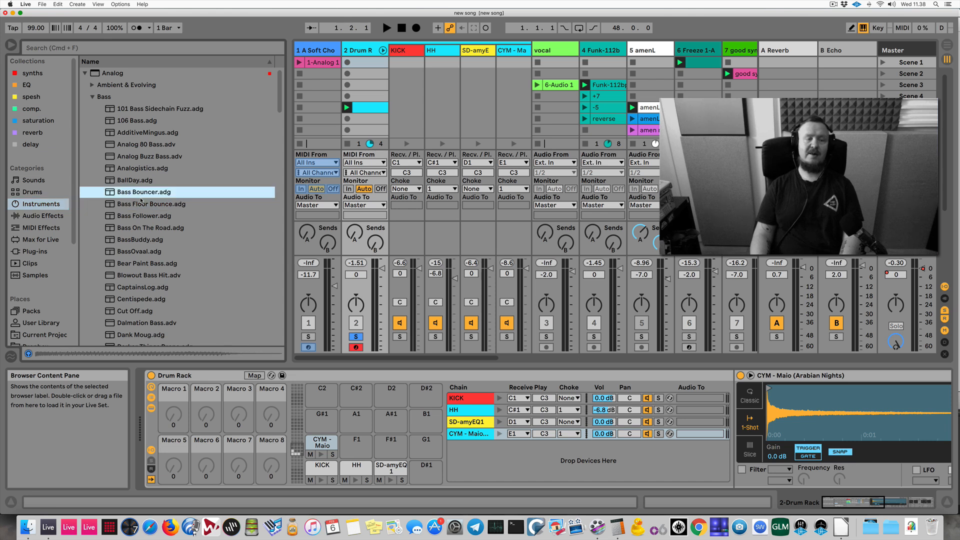
pyautogui.click(144, 205)
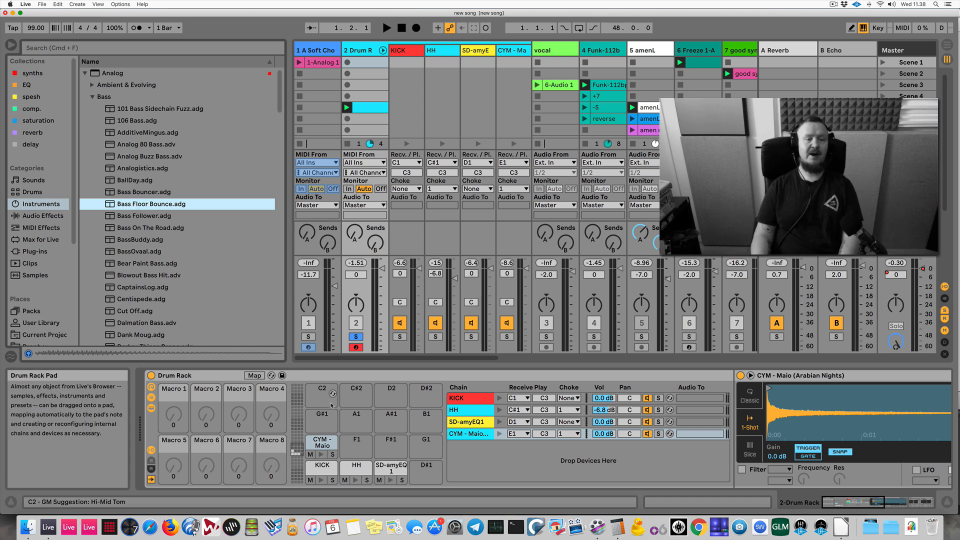
# Load the Analog preset Bass Floor Bounce.adg onto the C2 pad and compare the pad's sound with the browser preview
pyautogui.click(92, 98)
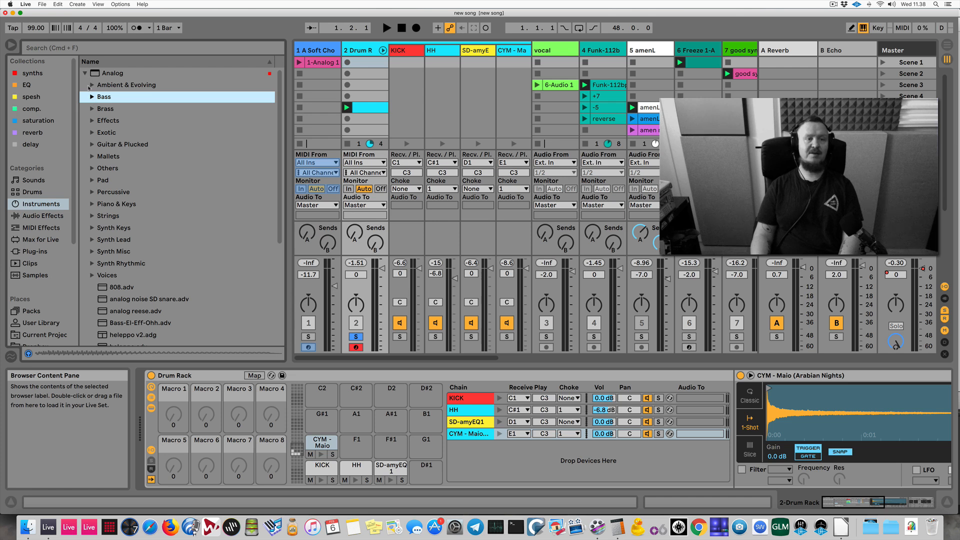
pyautogui.click(92, 96)
pyautogui.click(150, 204)
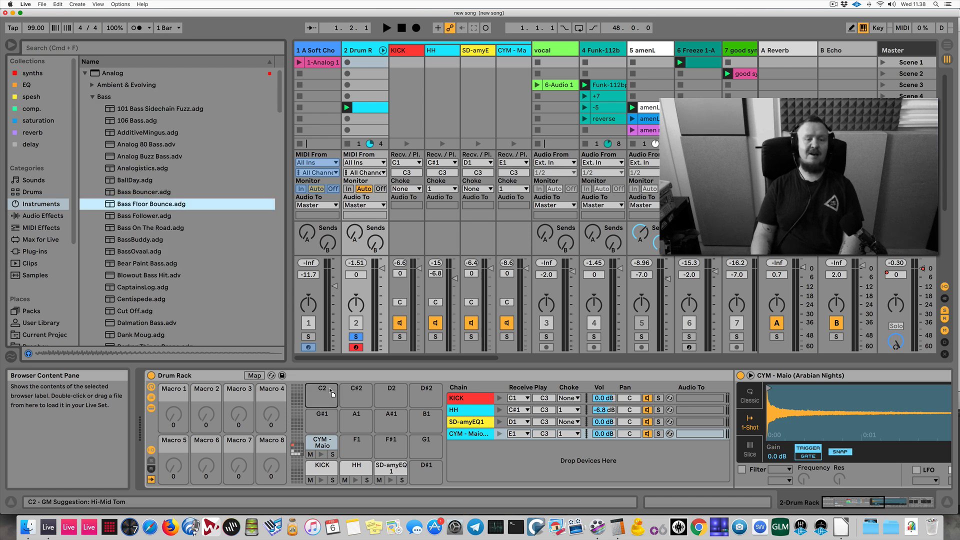
pyautogui.moveTo(327, 396); pyautogui.dragTo(326, 396)
pyautogui.click(322, 403)
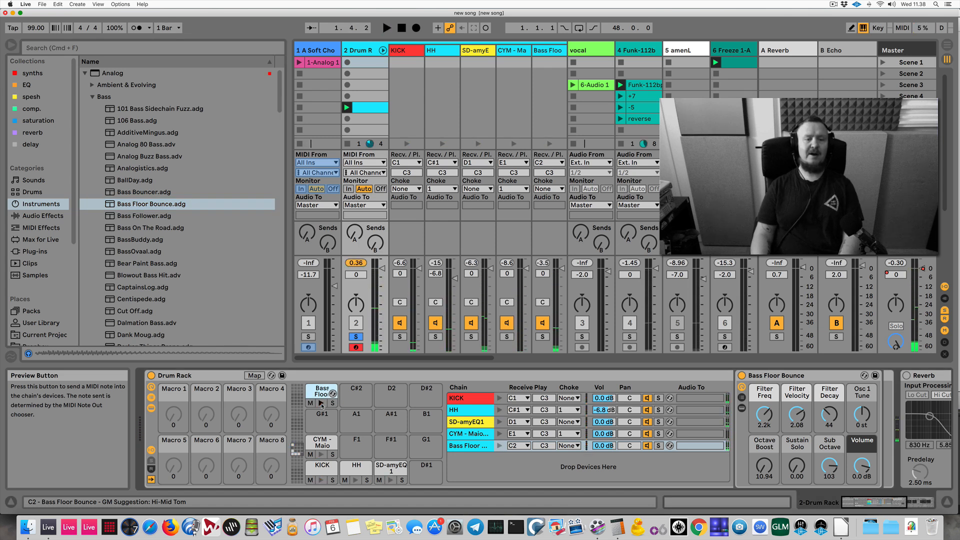
pyautogui.click(164, 205)
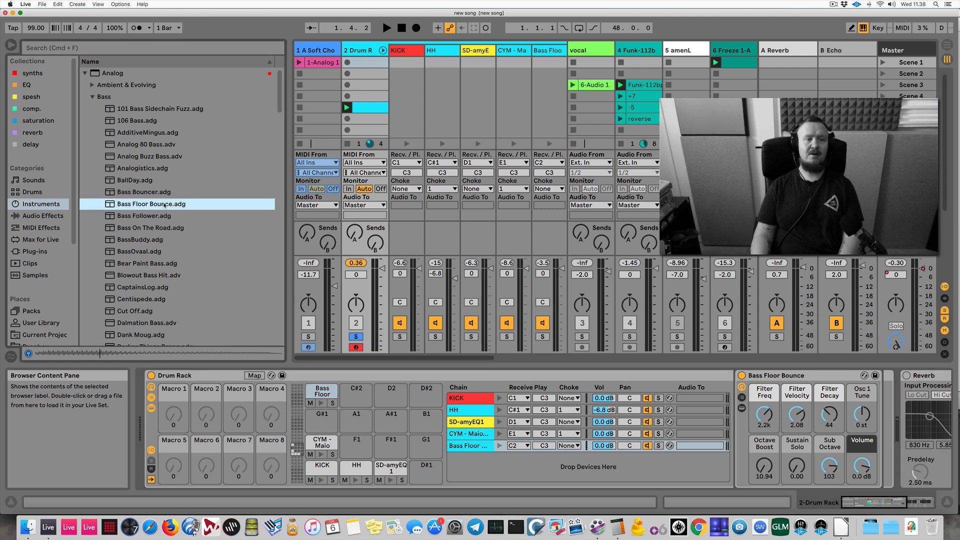
pyautogui.click(321, 403)
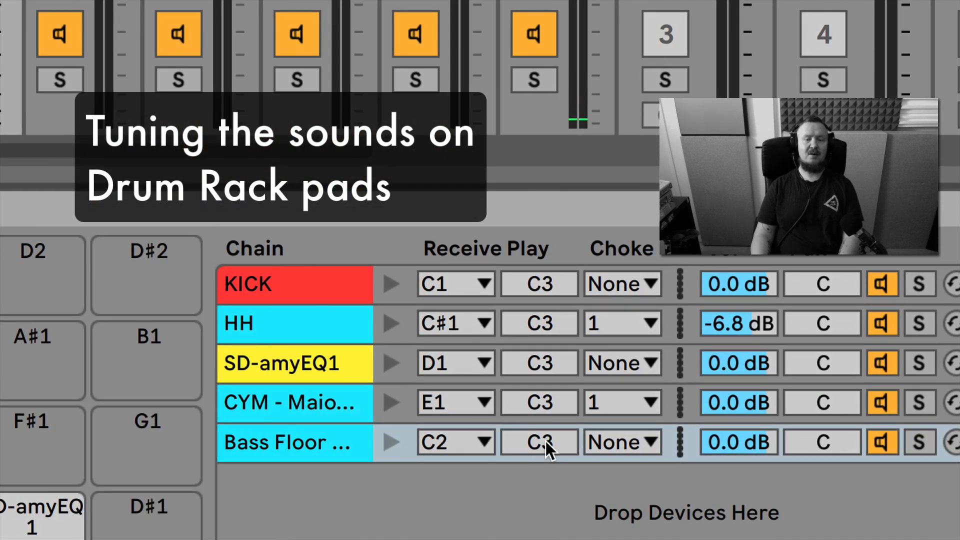
# Set the Bass Floor Bounce chain's play note to C1 and play the pattern to hear the retuned bass
pyautogui.click(544, 444)
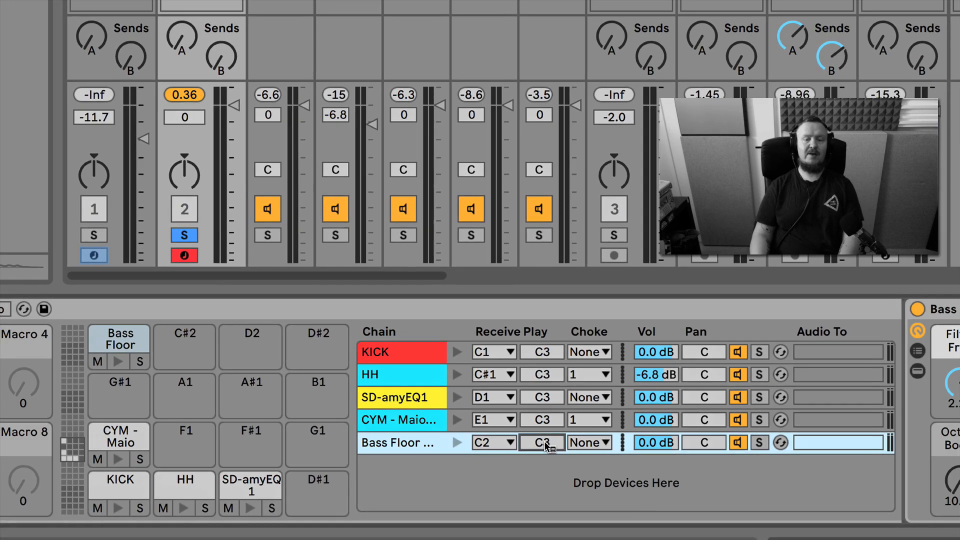
pyautogui.moveTo(545, 443); pyautogui.dragTo(545, 454)
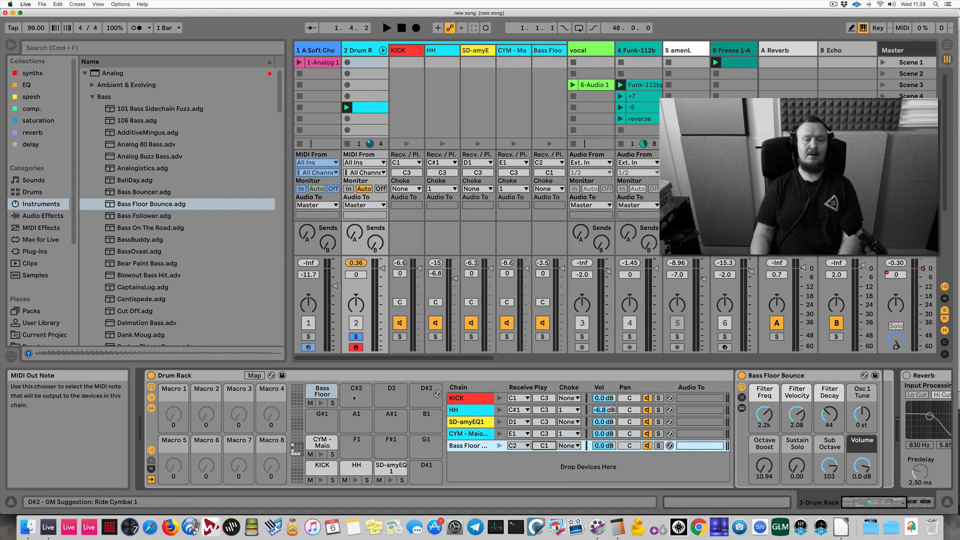
pyautogui.click(136, 364)
pyautogui.press('space')
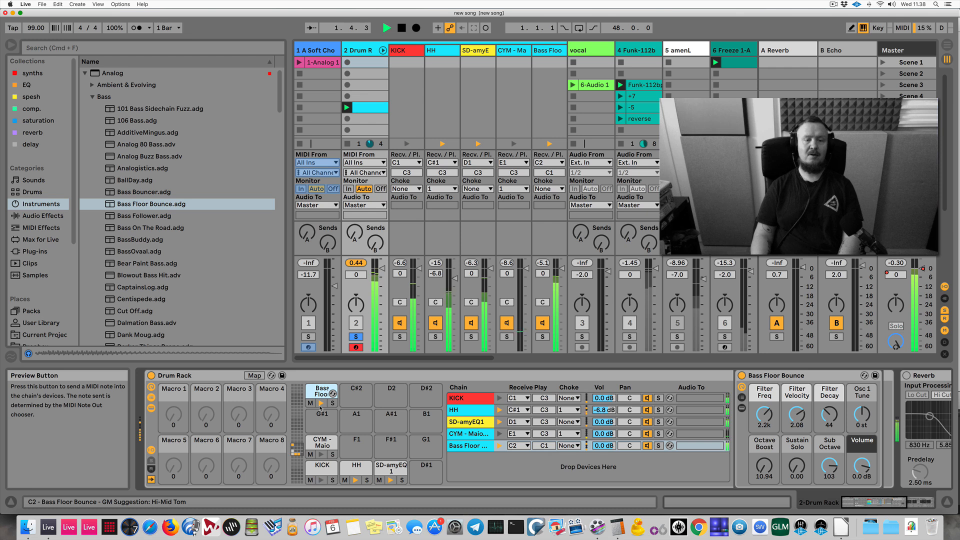
pyautogui.press('space')
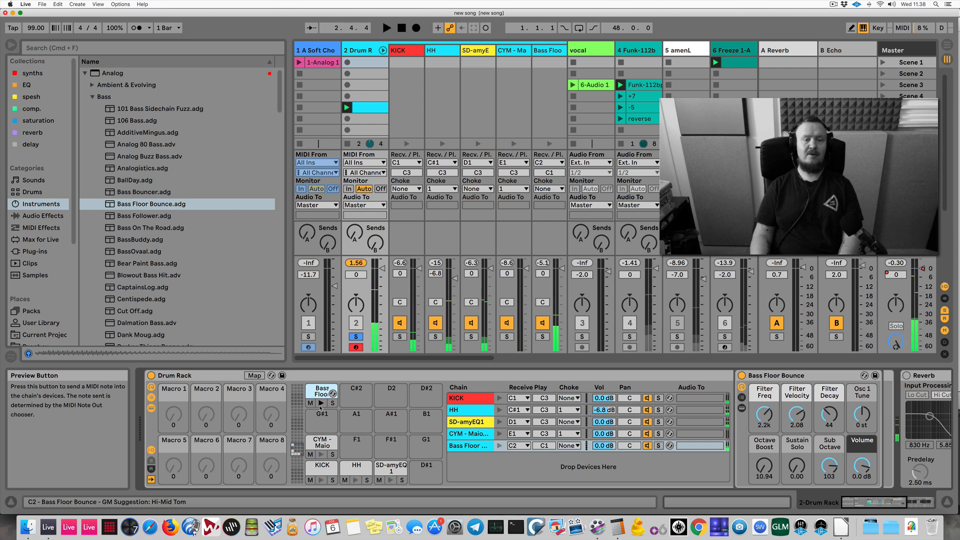
# Remove Bass Floor Bounce from the C2 pad and show the Simpler on the CYM - Maio pad
pyautogui.click(311, 445)
pyautogui.doubleClick(307, 447)
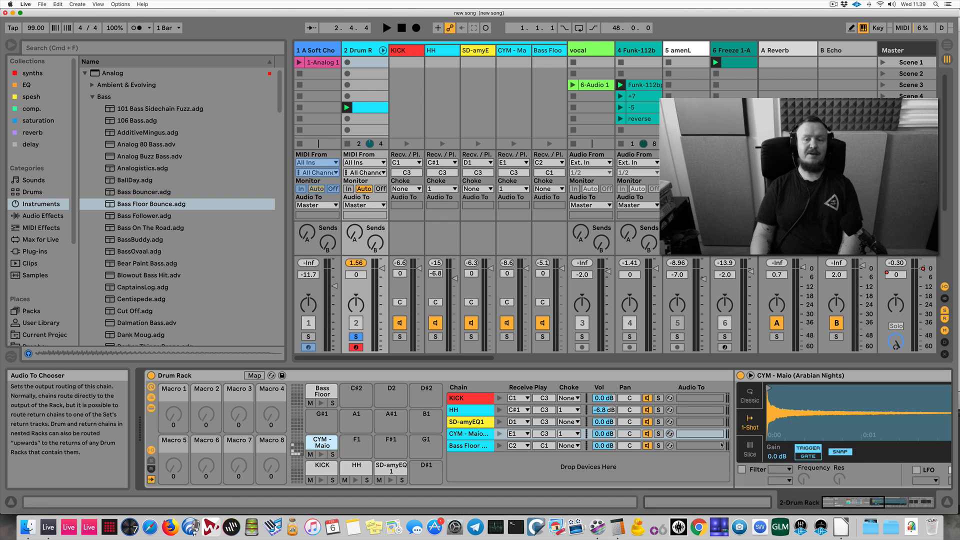
pyautogui.hscroll(10, 778, 457)
pyautogui.hscroll(-6, 778, 456)
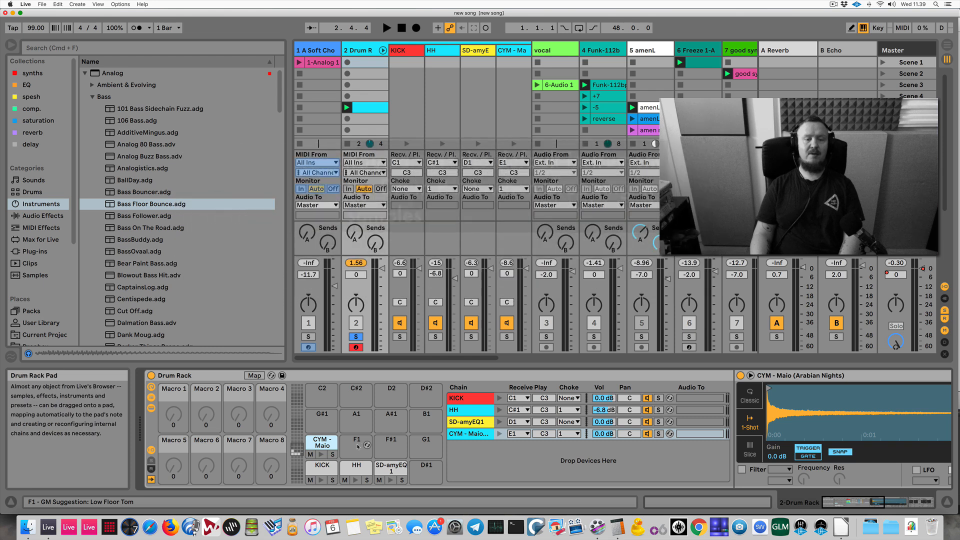
pyautogui.hscroll(8, 754, 469)
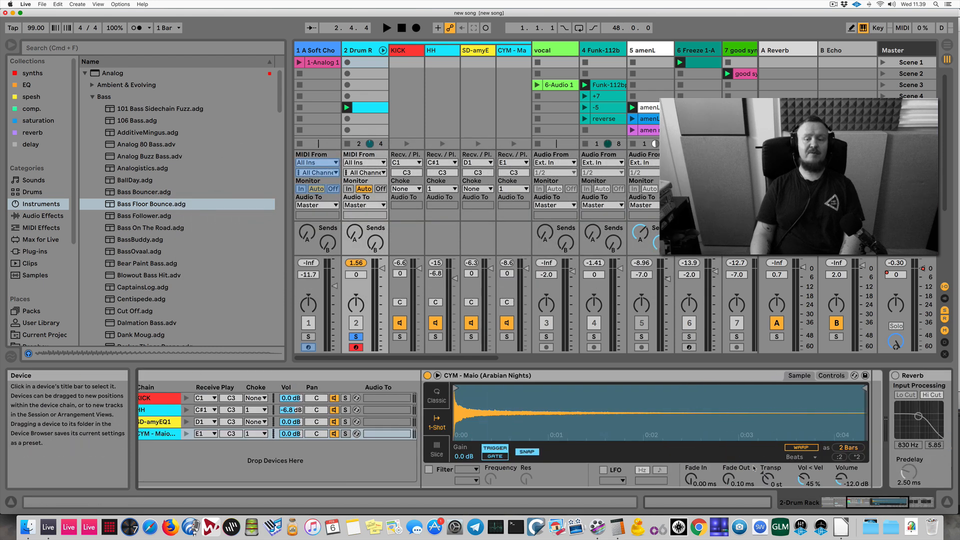
pyautogui.click(584, 377)
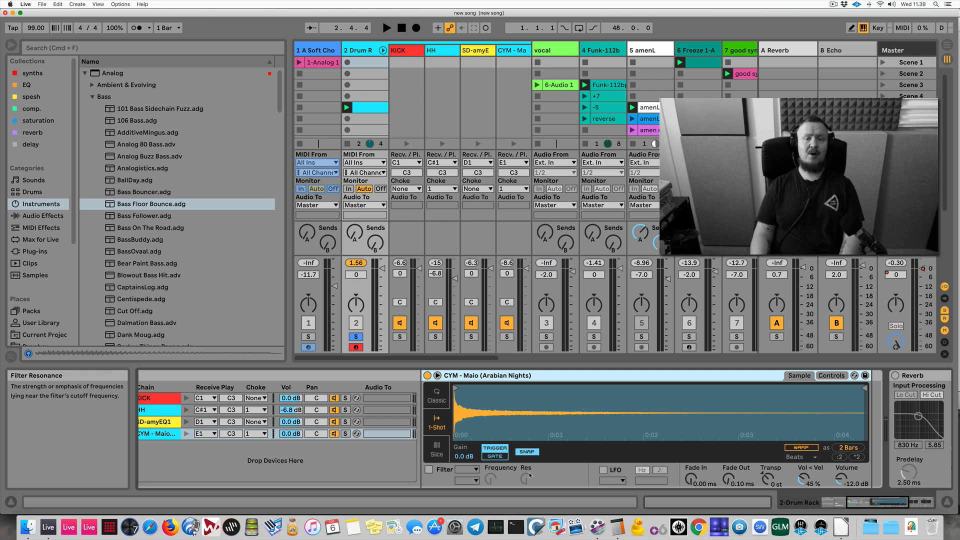
pyautogui.hscroll(-8, 529, 475)
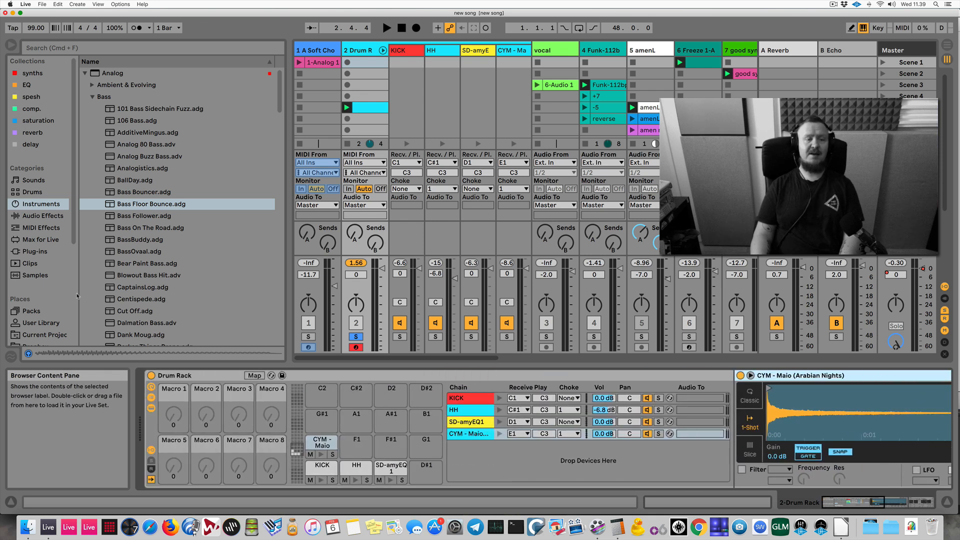
# Open the User Library's Defaults > Dropping Samples > On Drum Rack folder and view the cymbal pad's current Simpler
pyautogui.click(44, 323)
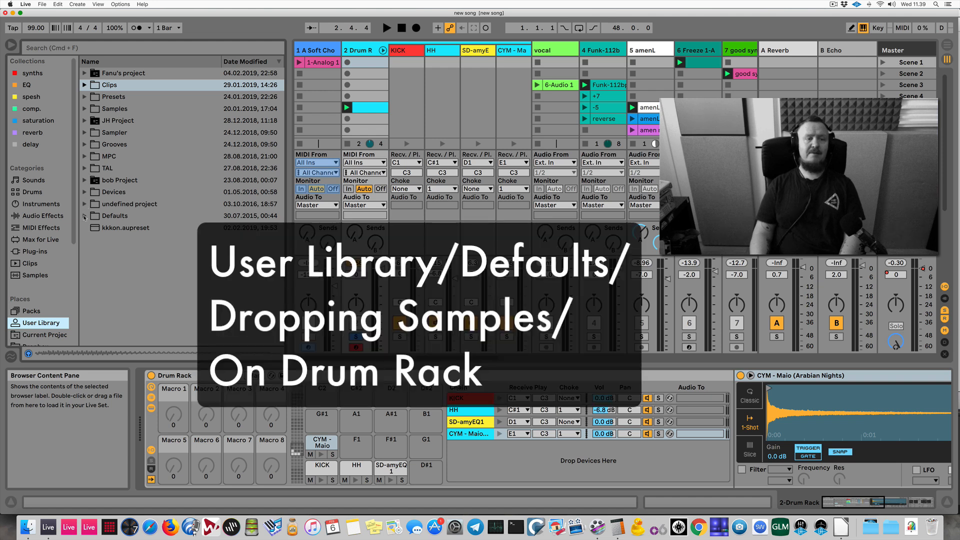
pyautogui.click(84, 216)
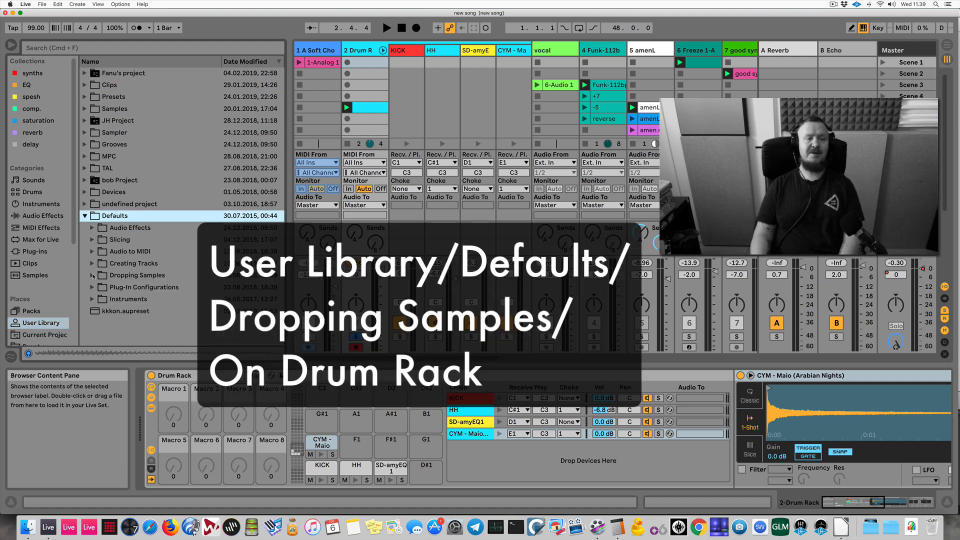
pyautogui.click(92, 276)
pyautogui.click(100, 299)
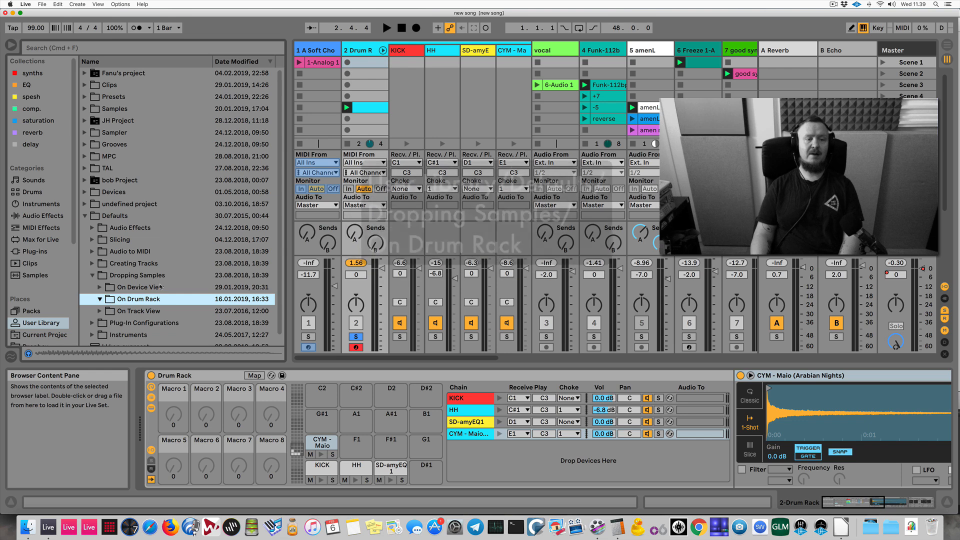
pyautogui.scroll(-1, 161, 288)
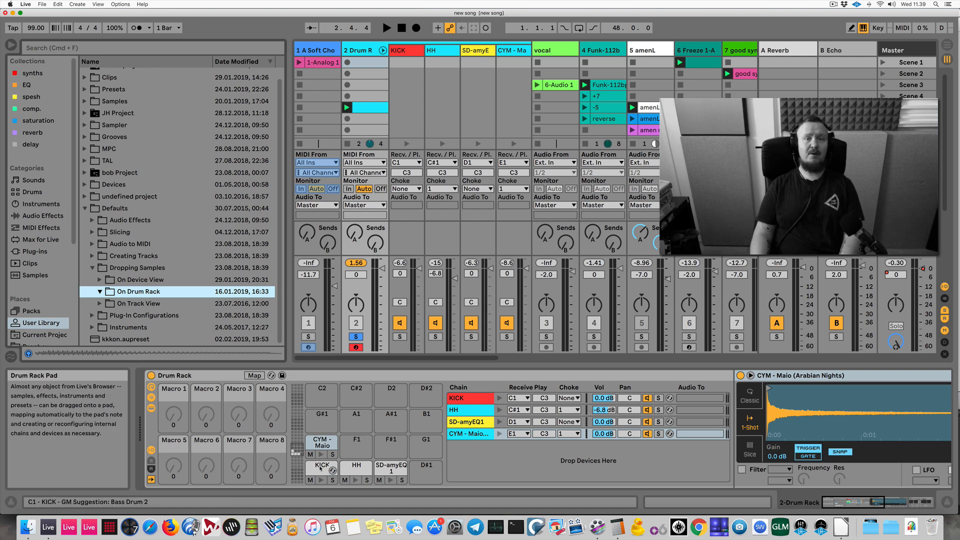
pyautogui.hscroll(5, 517, 471)
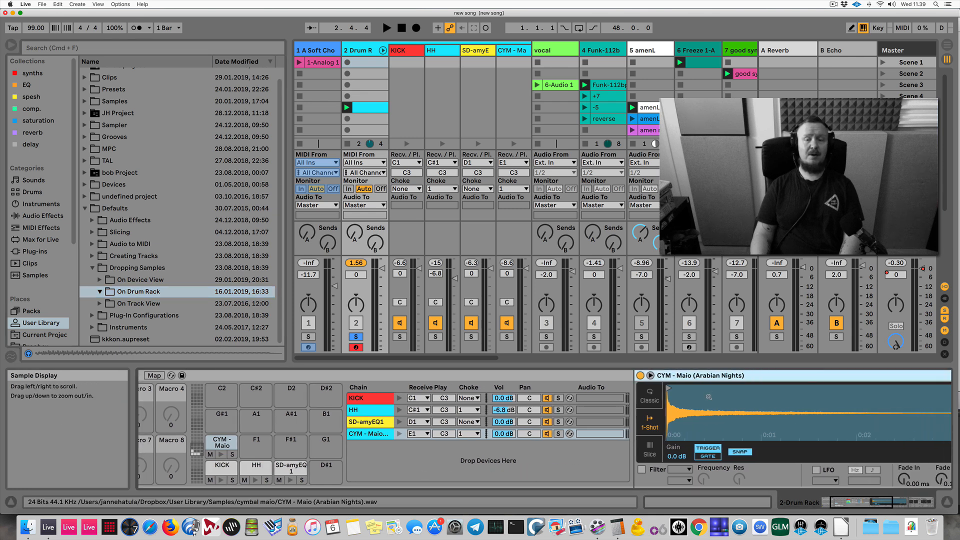
pyautogui.hscroll(-5, 547, 457)
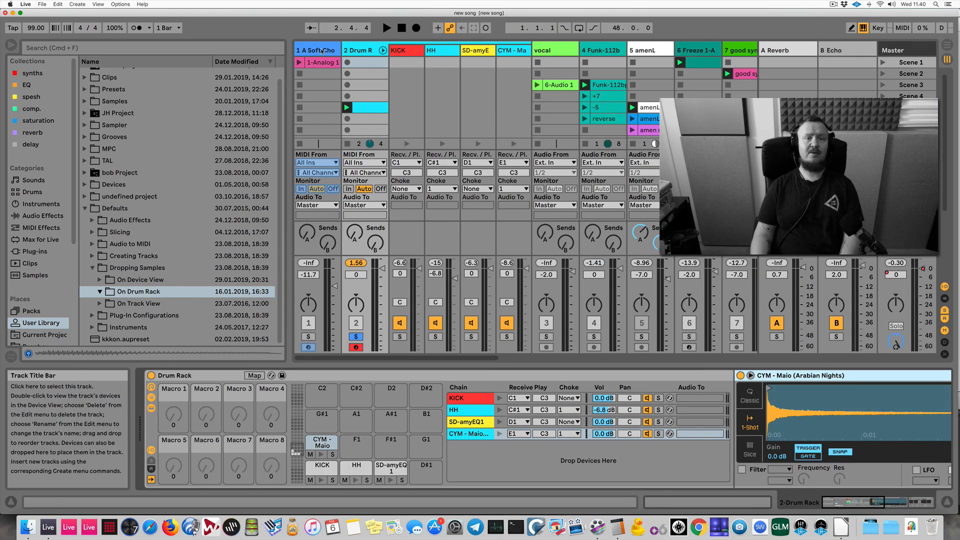
# Insert a MIDI track after the first track and load the Sampler instrument onto it
pyautogui.click(321, 50)
pyautogui.press('super+shift+t')
pyautogui.click(60, 205)
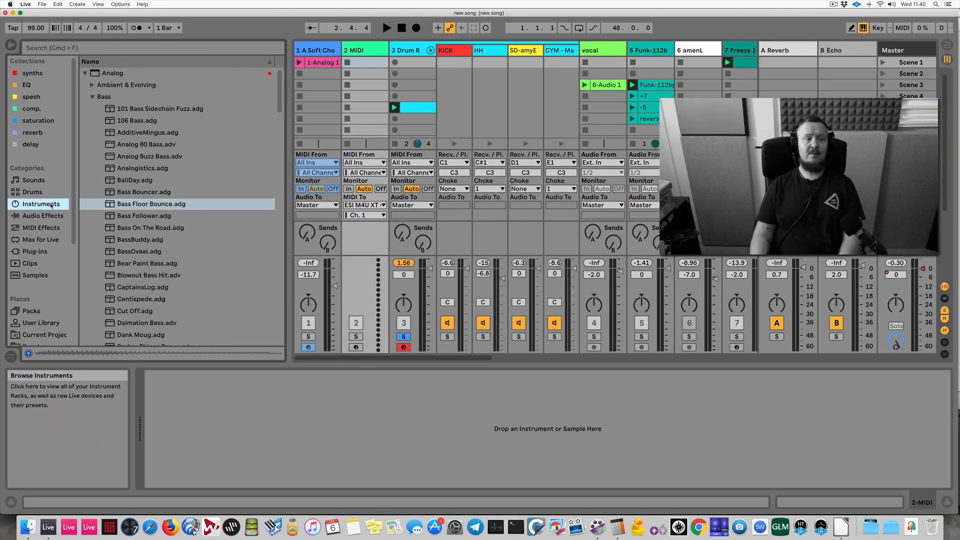
pyautogui.click(85, 74)
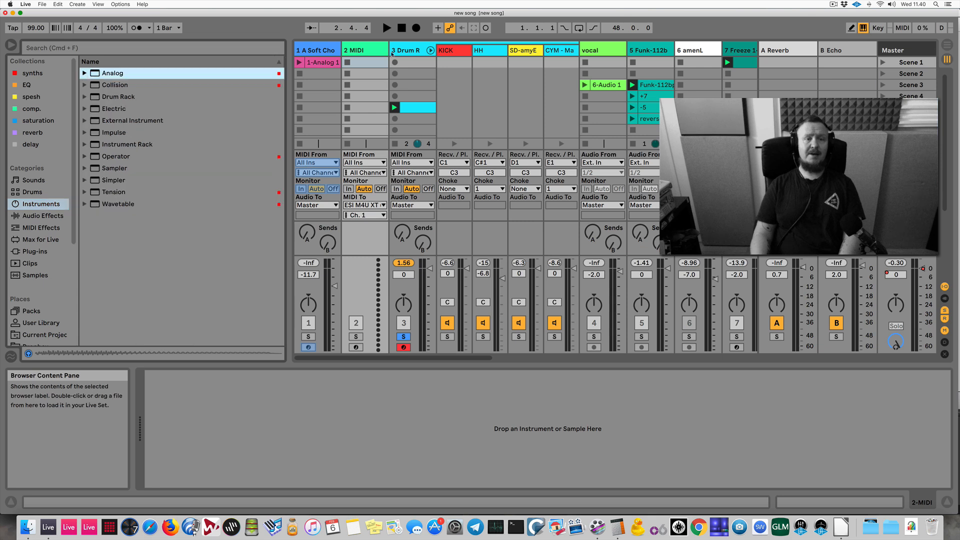
pyautogui.doubleClick(114, 169)
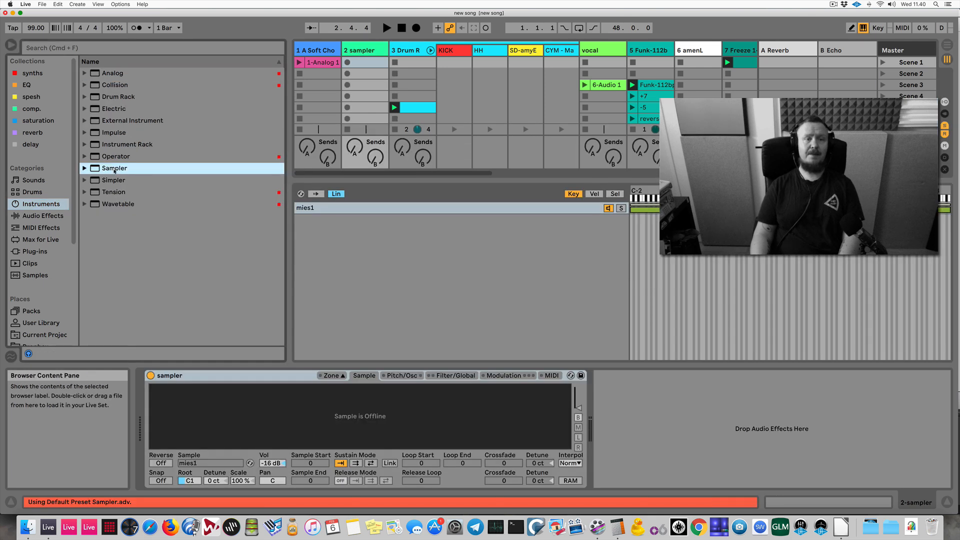
# Save the Sampler device as sampler.adv in the User Library's Dropping Samples > On Drum Rack folder
pyautogui.click(45, 323)
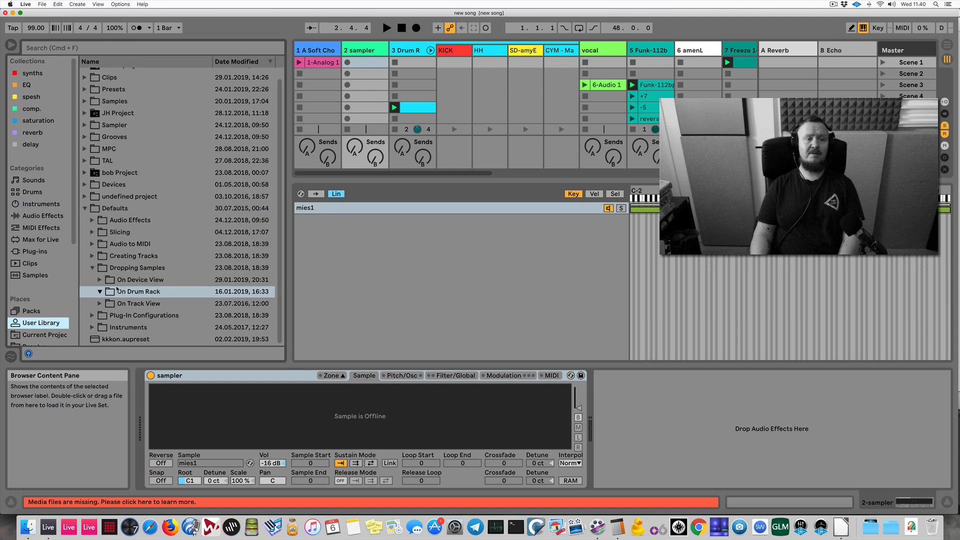
pyautogui.click(365, 62)
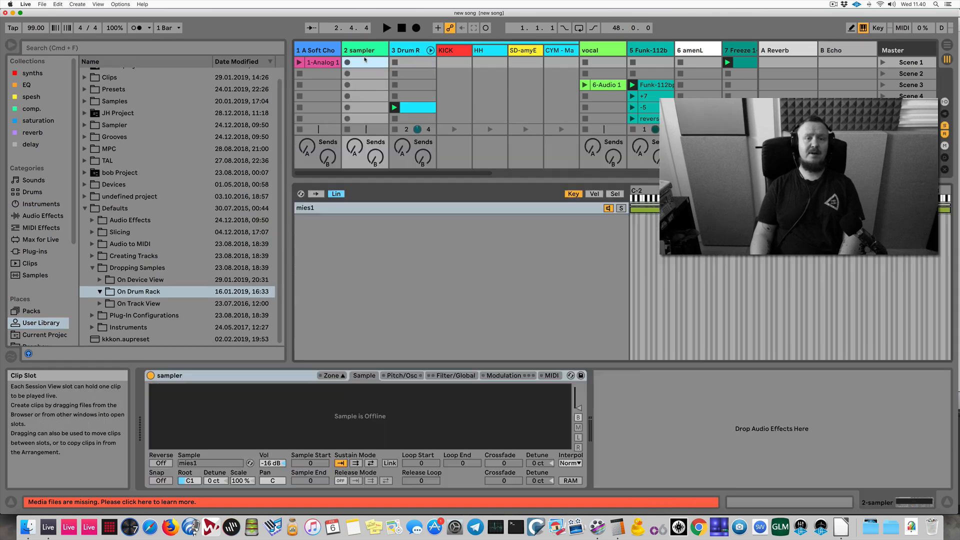
pyautogui.click(366, 52)
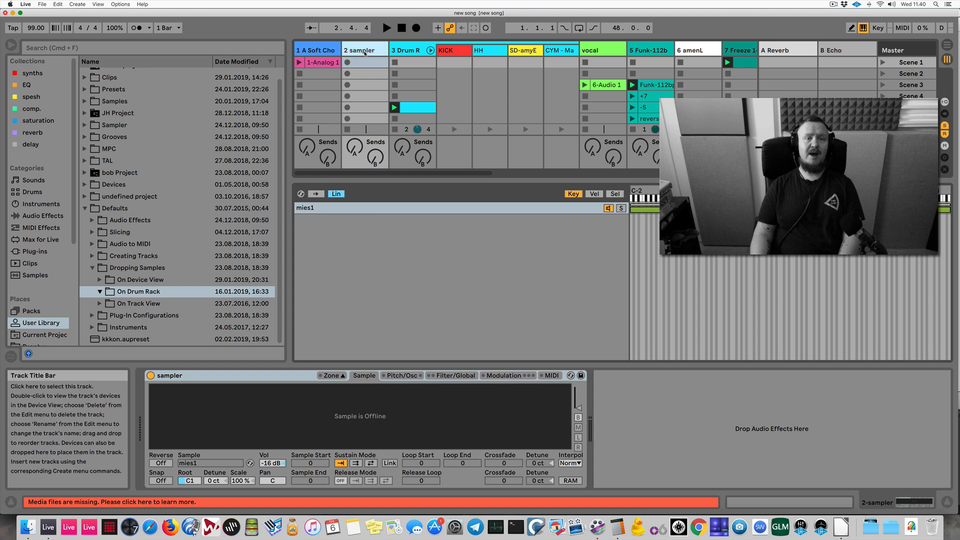
pyautogui.click(225, 375)
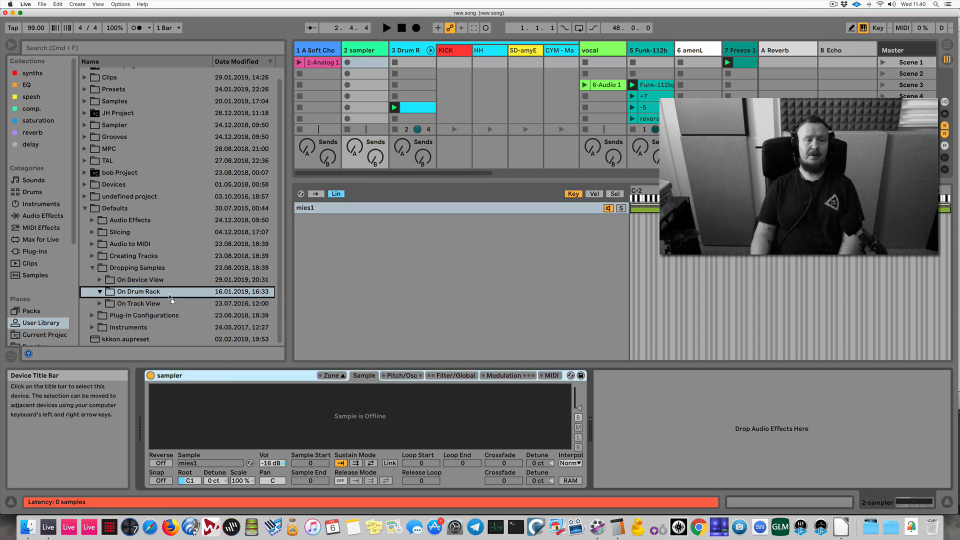
pyautogui.moveTo(170, 298); pyautogui.dragTo(169, 295)
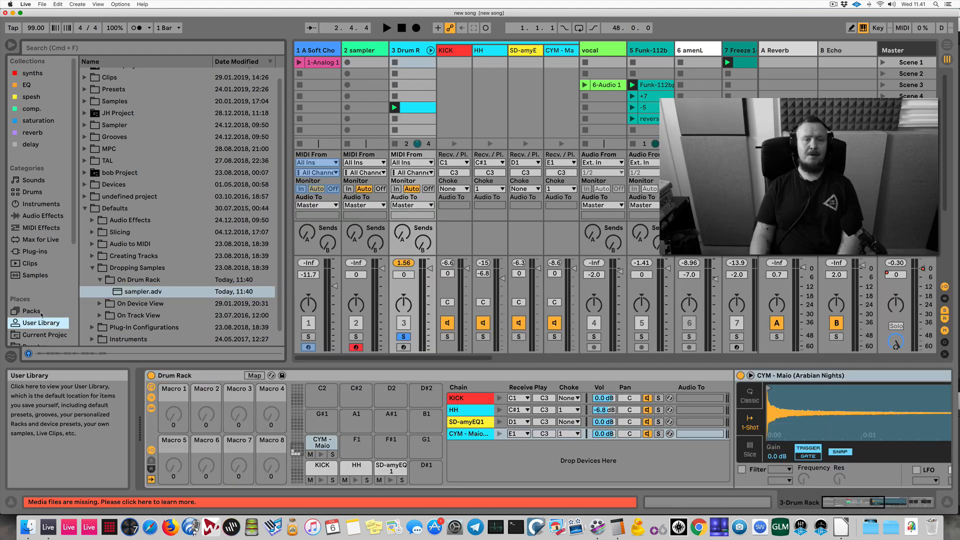
# Try dropping CYM - Maio (Brain Drain).wav onto the C2 pad to check its Sampler device, and clear the pad again
pyautogui.click(39, 190)
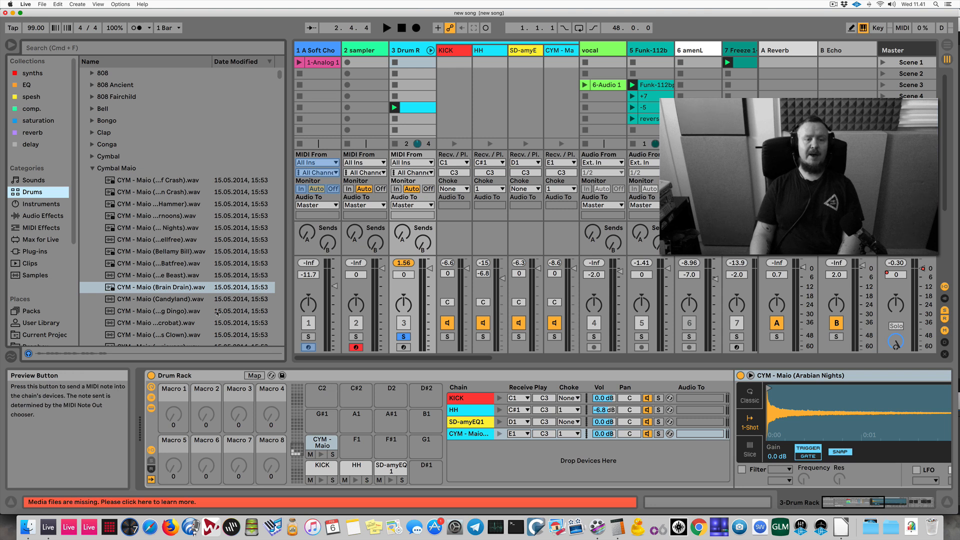
pyautogui.click(166, 289)
pyautogui.moveTo(291, 364); pyautogui.dragTo(323, 391)
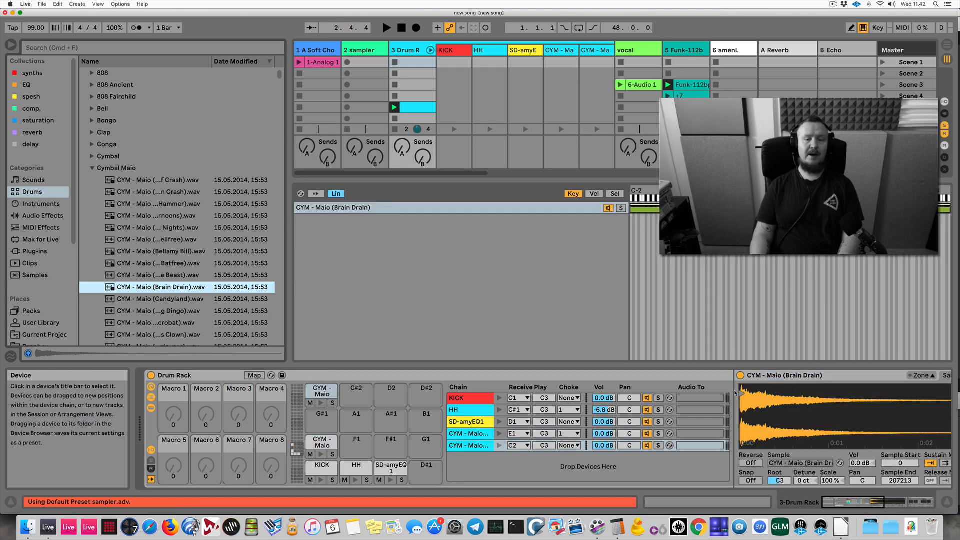
pyautogui.click(765, 375)
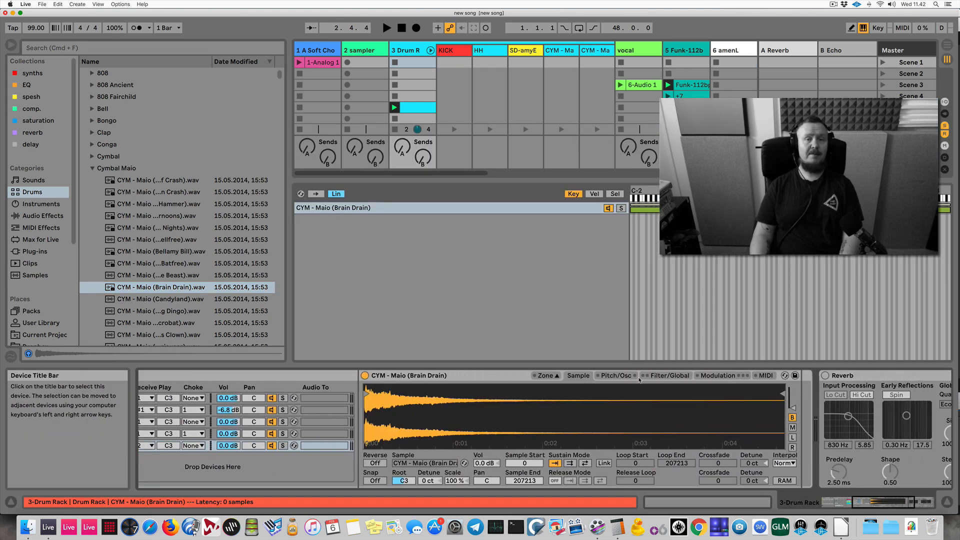
pyautogui.hscroll(-5, 505, 401)
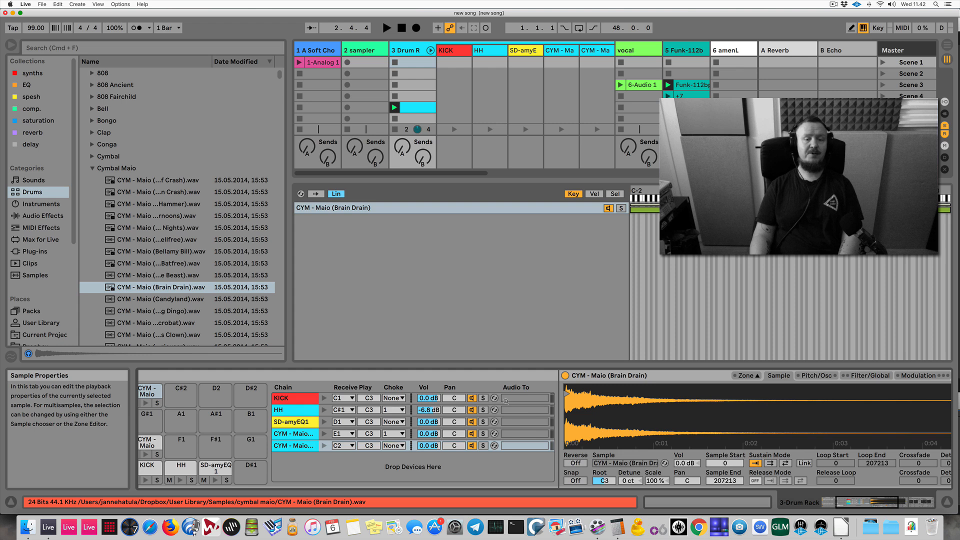
pyautogui.hscroll(-5, 506, 402)
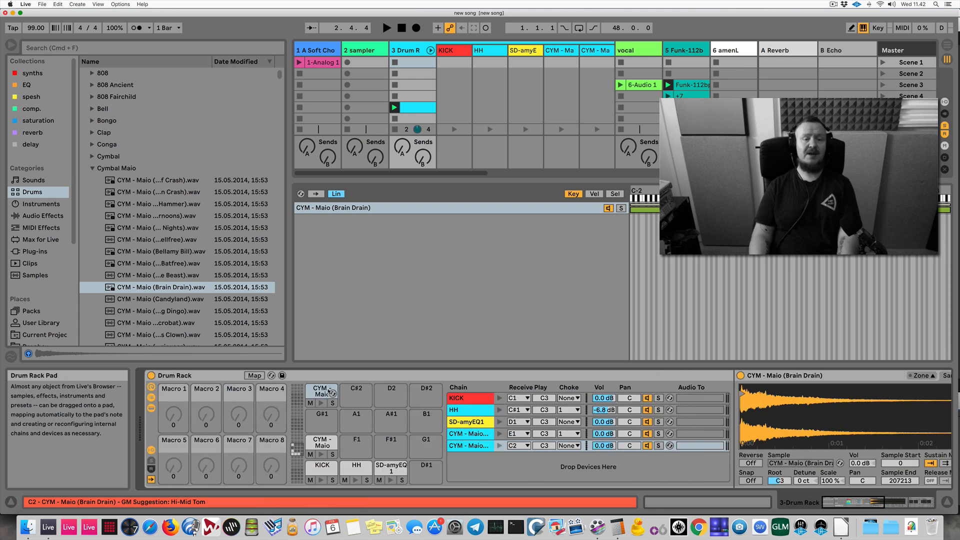
pyautogui.click(329, 392)
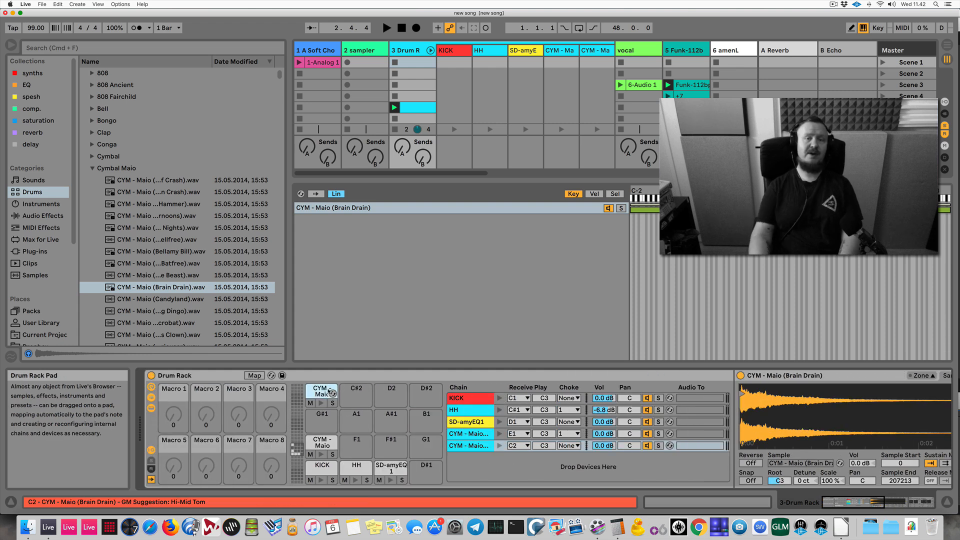
pyautogui.press('Delete')
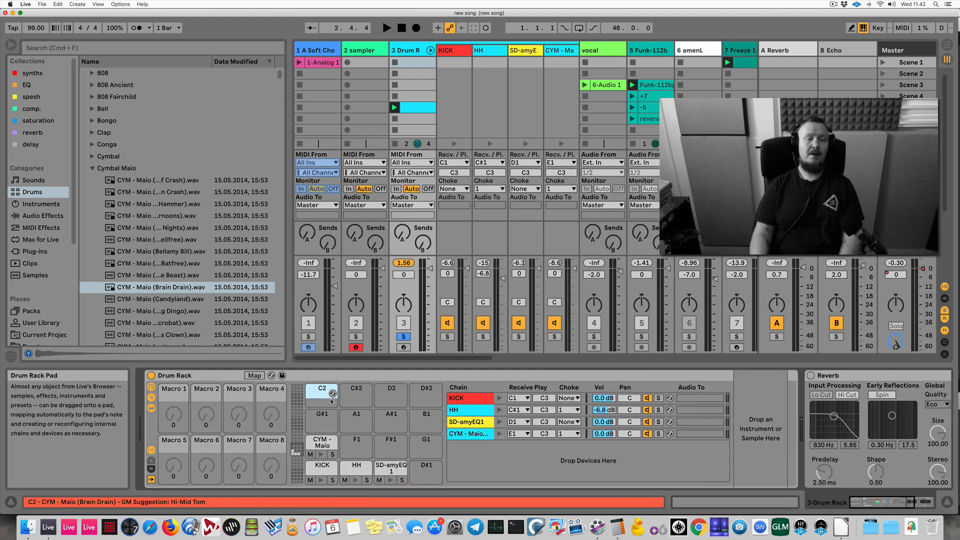
# Convert the Simpler on the E1 CYM - Maio (Arabian Nights) pad to a Sampler
pyautogui.click(324, 443)
pyautogui.hscroll(12, 693, 431)
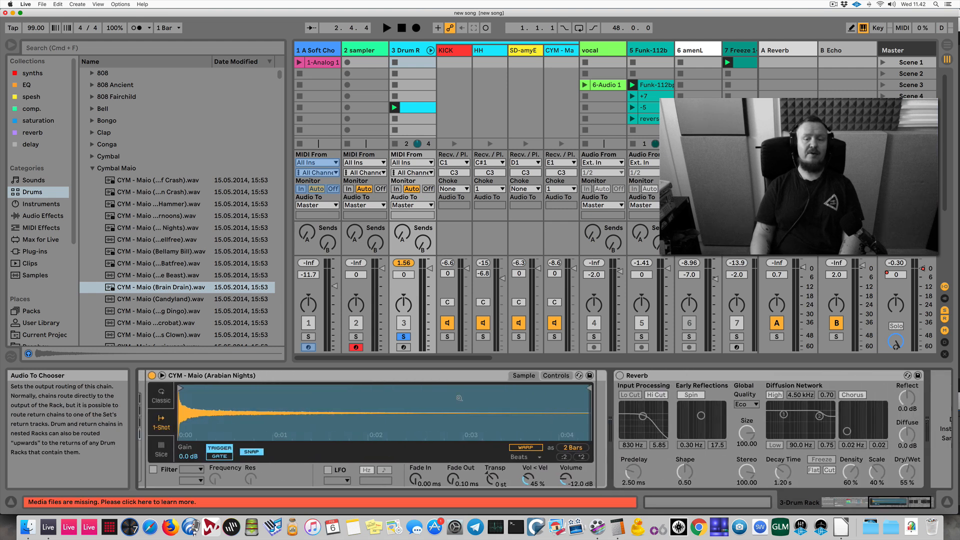
pyautogui.rightClick(348, 378)
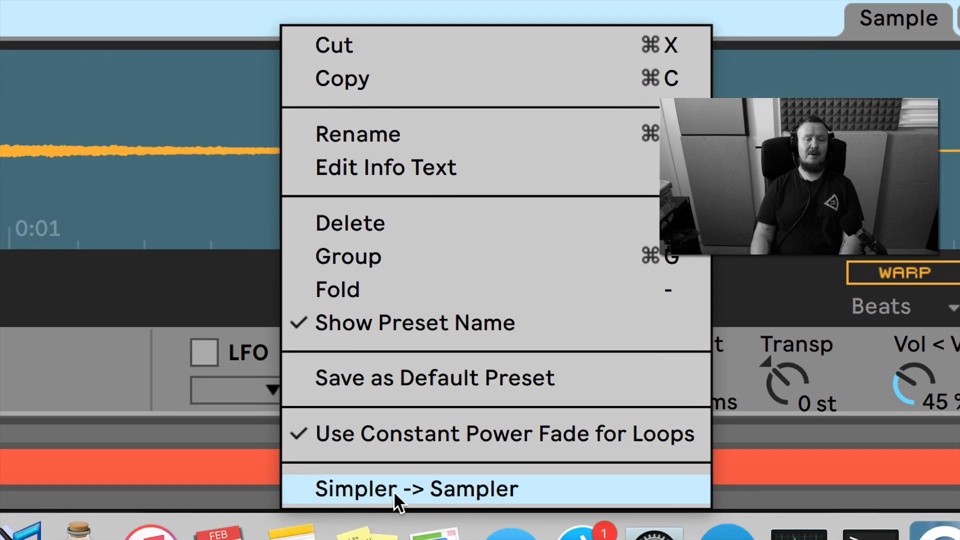
pyautogui.click(394, 490)
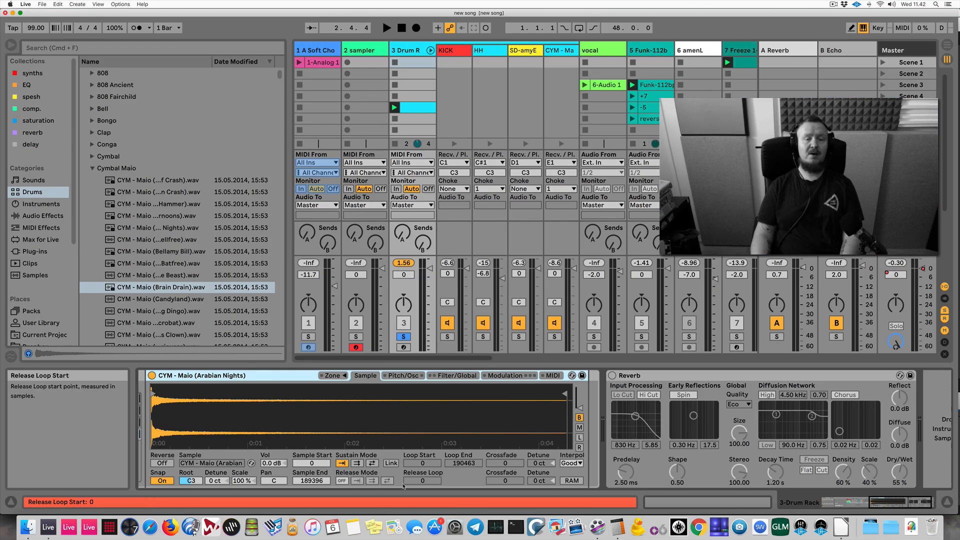
# Convert the Simpler on the Drum Rack's KICK pad to a Sampler and audition the pad
pyautogui.hscroll(-5, 401, 429)
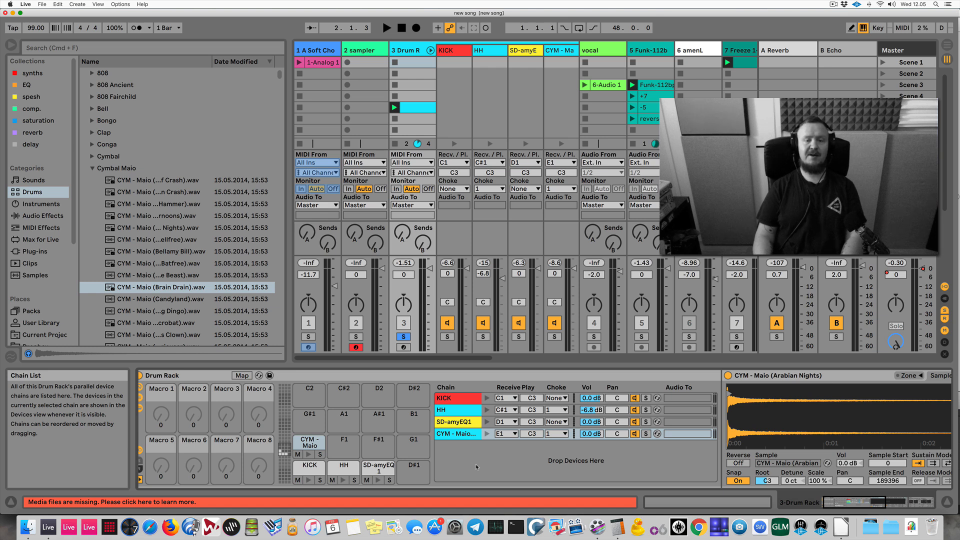
pyautogui.click(310, 469)
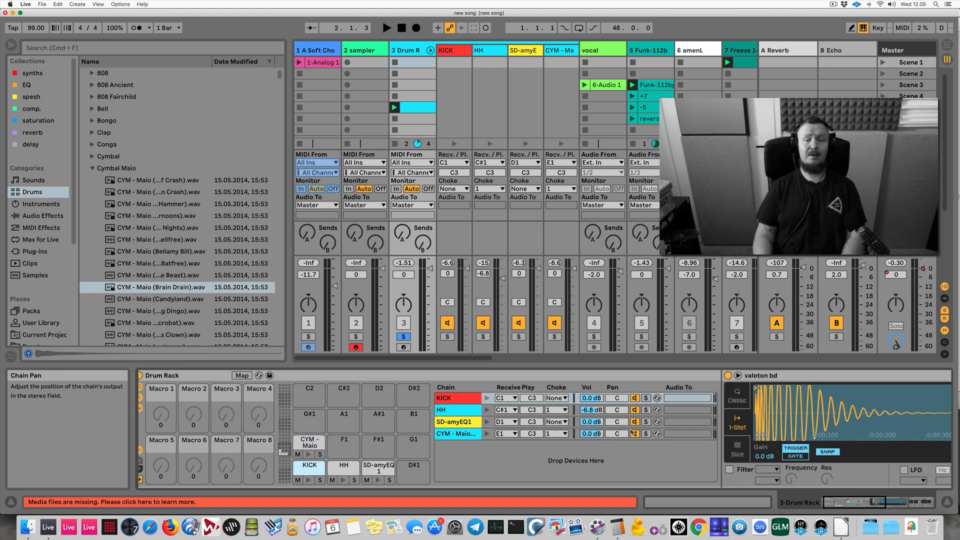
pyautogui.hscroll(10, 608, 463)
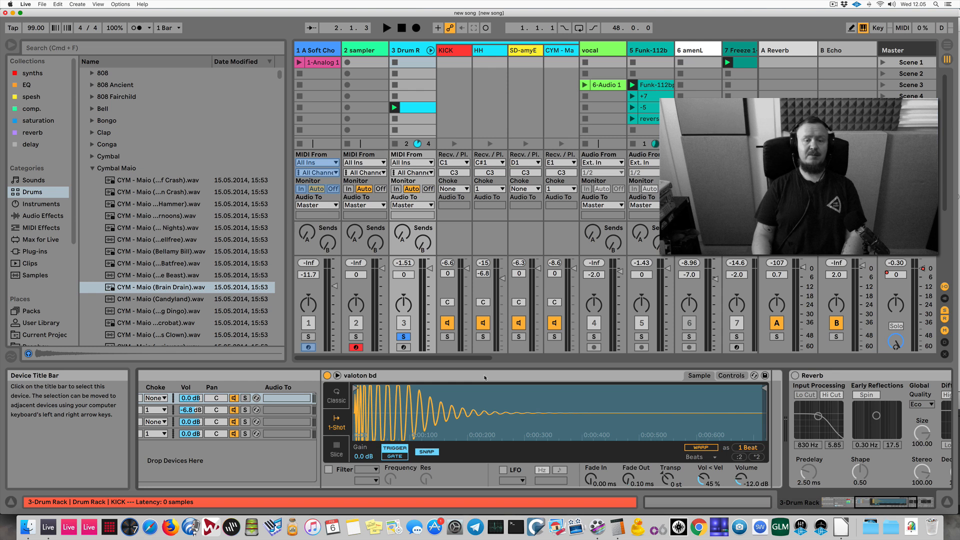
pyautogui.rightClick(418, 378)
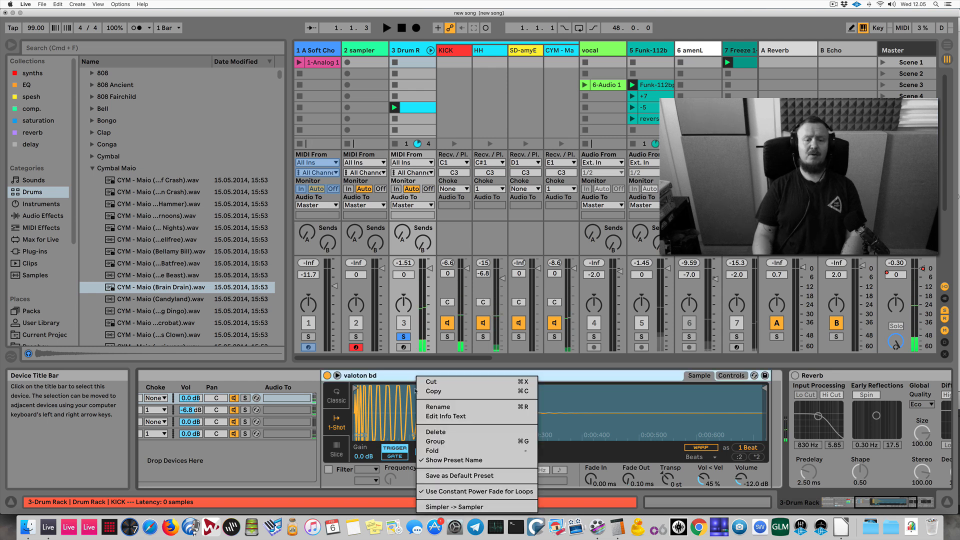
pyautogui.click(439, 508)
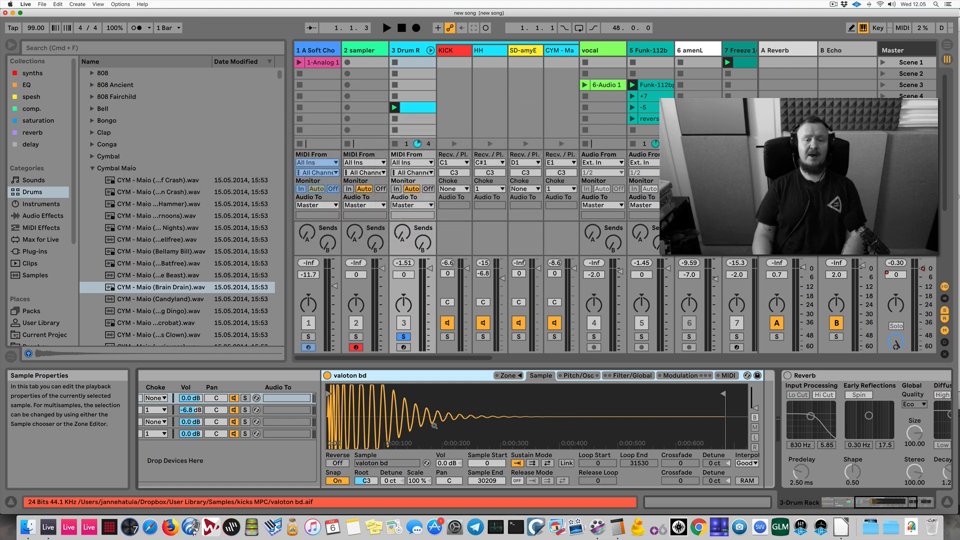
pyautogui.hscroll(-1, 434, 426)
pyautogui.hscroll(-10, 435, 425)
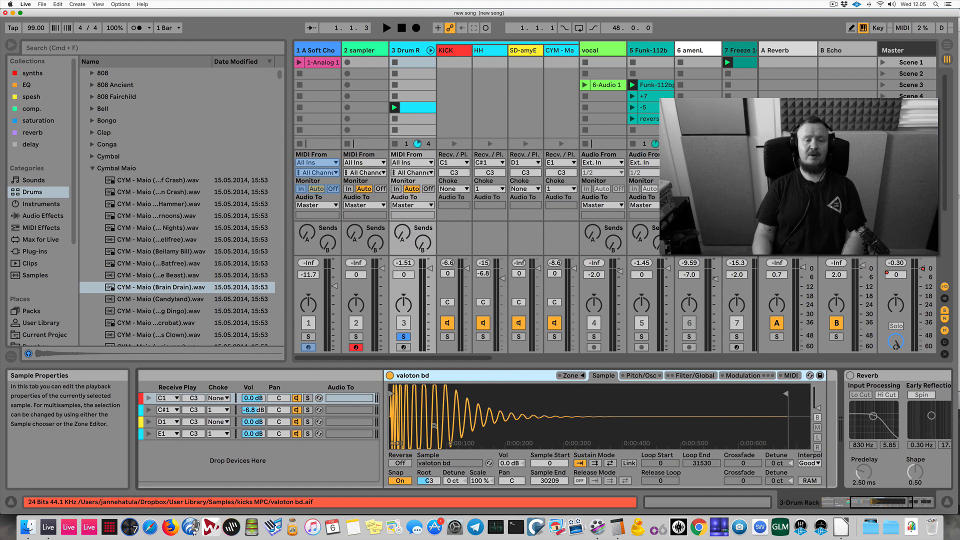
pyautogui.click(321, 481)
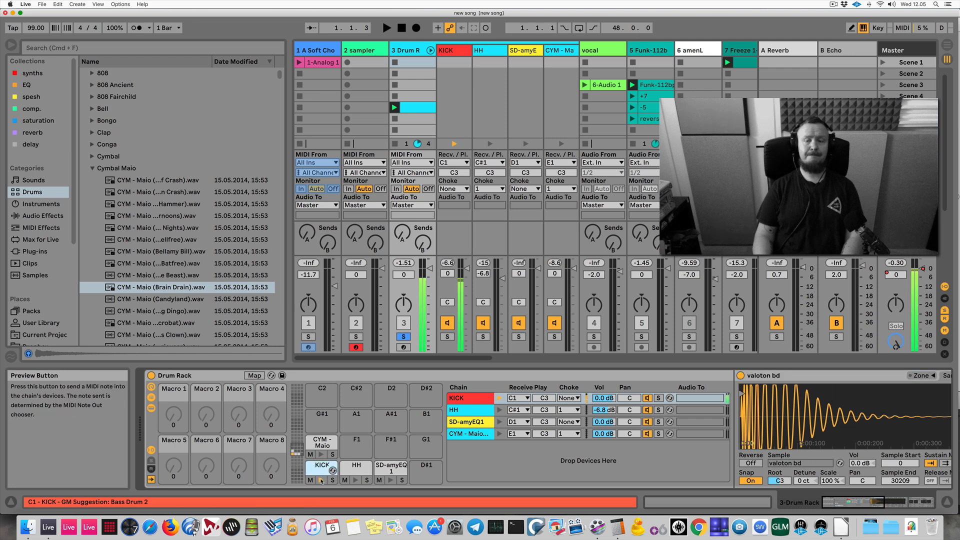
pyautogui.hscroll(10, 602, 385)
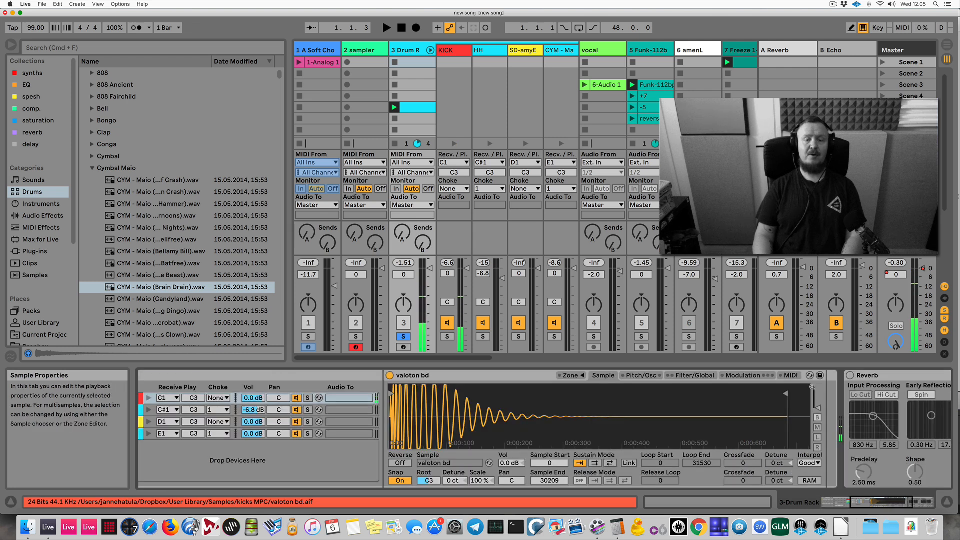
# Layer DE_HT_11.wav with the valoton bd sample in the KICK Sampler's Zone Editor and audition the pad
pyautogui.click(575, 376)
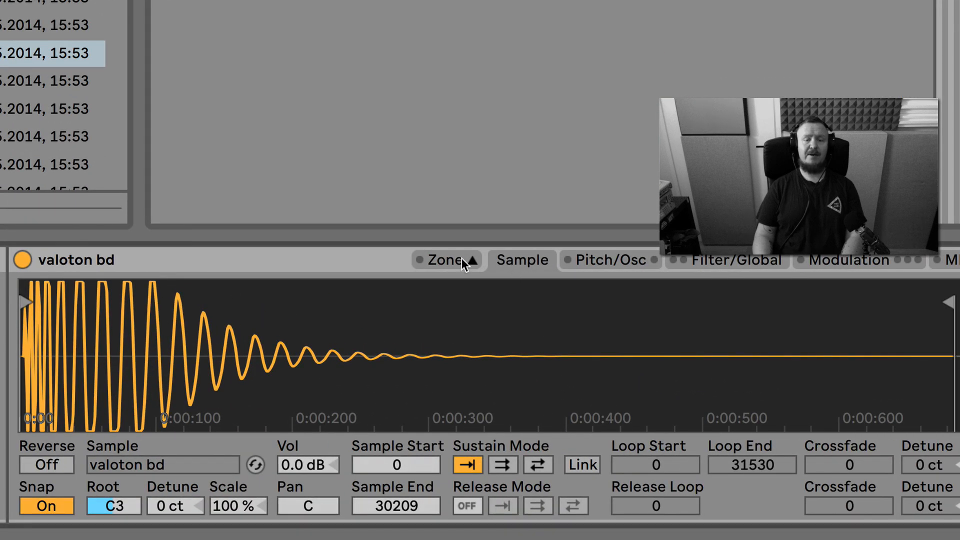
pyautogui.click(446, 259)
pyautogui.click(447, 259)
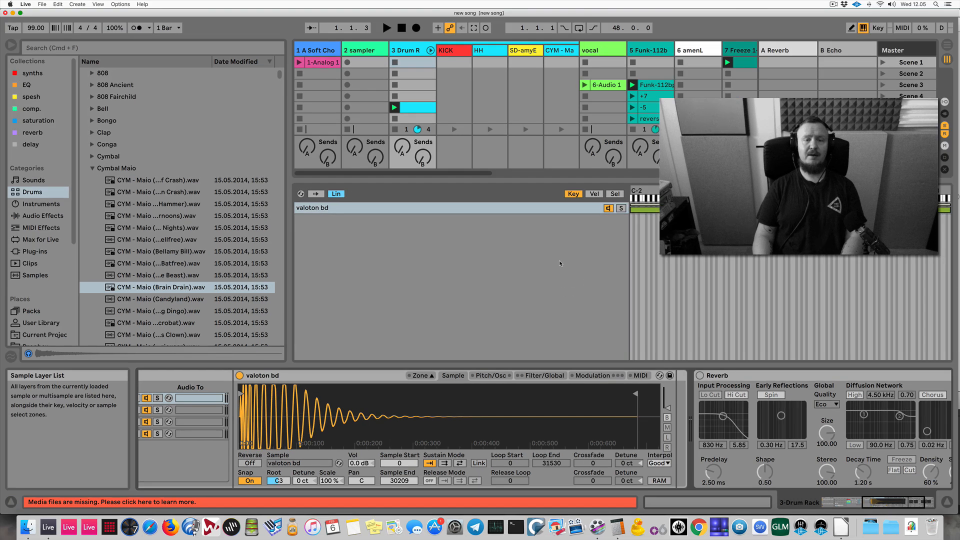
pyautogui.click(93, 168)
pyautogui.click(92, 204)
pyautogui.scroll(-5, 93, 205)
pyautogui.click(147, 227)
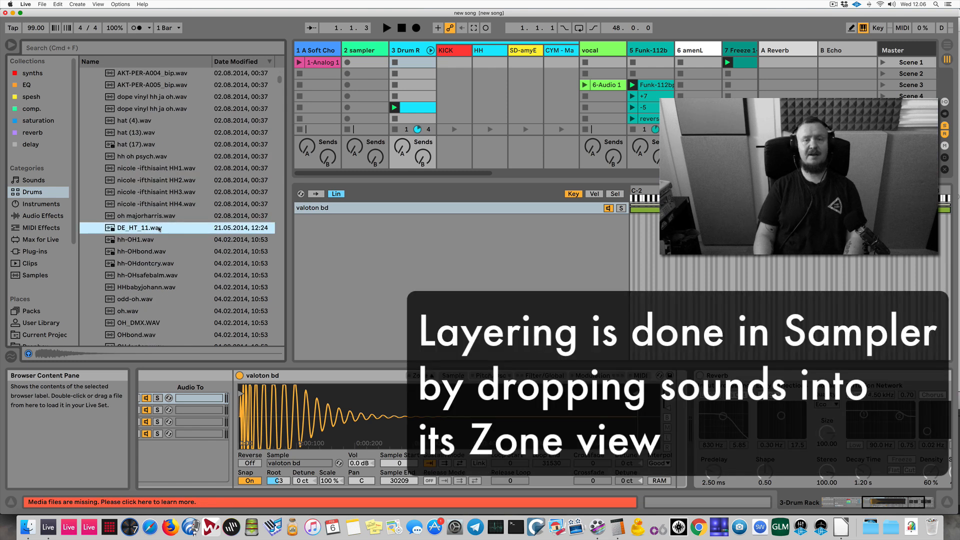
pyautogui.moveTo(146, 228); pyautogui.dragTo(312, 238)
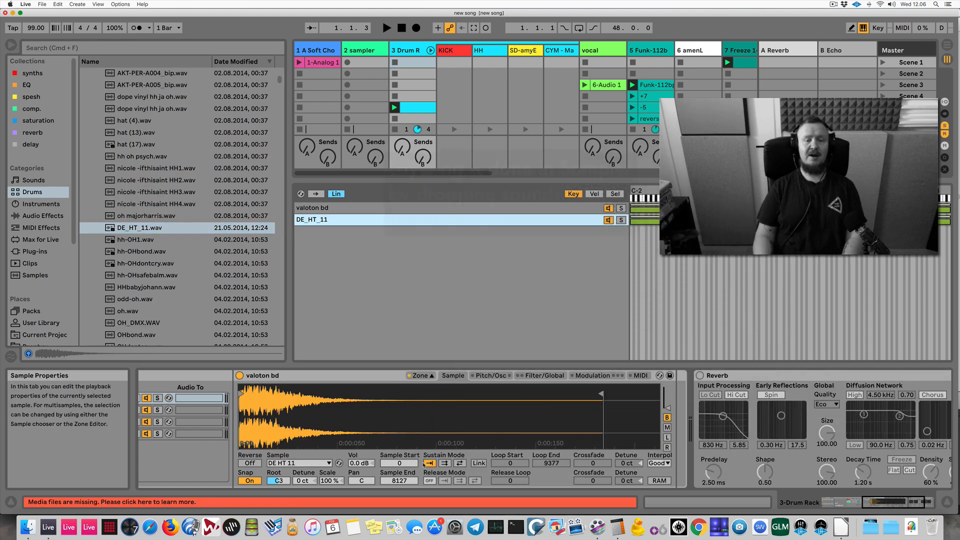
pyautogui.hscroll(-5, 423, 467)
pyautogui.hscroll(-5, 422, 467)
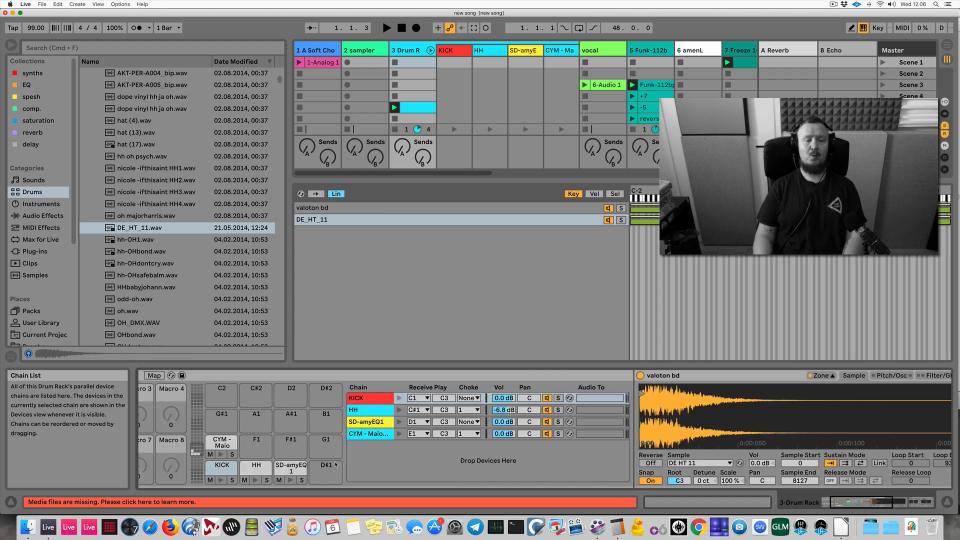
pyautogui.click(222, 481)
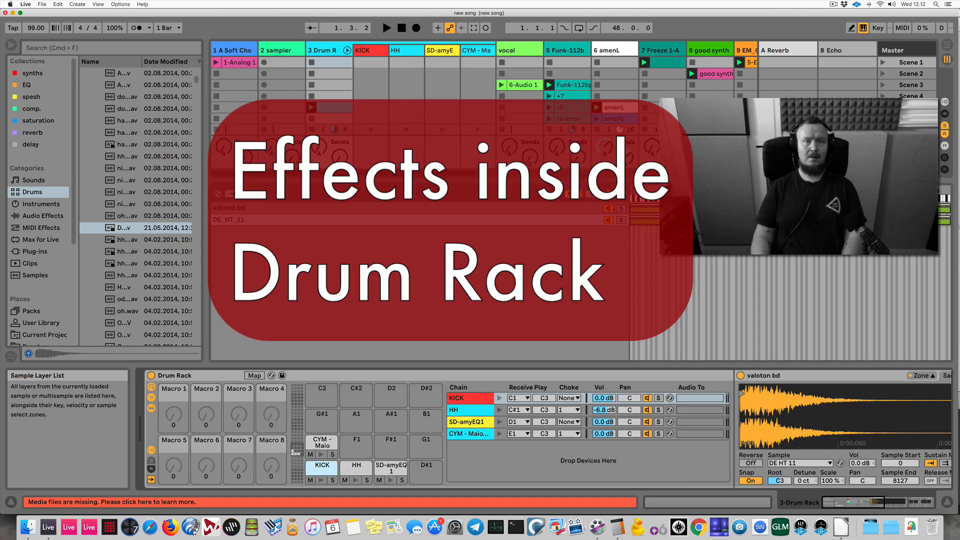
# Widen the browser slightly and hide the KICK Sampler's Zone Editor
pyautogui.moveTo(205, 241); pyautogui.dragTo(232, 241)
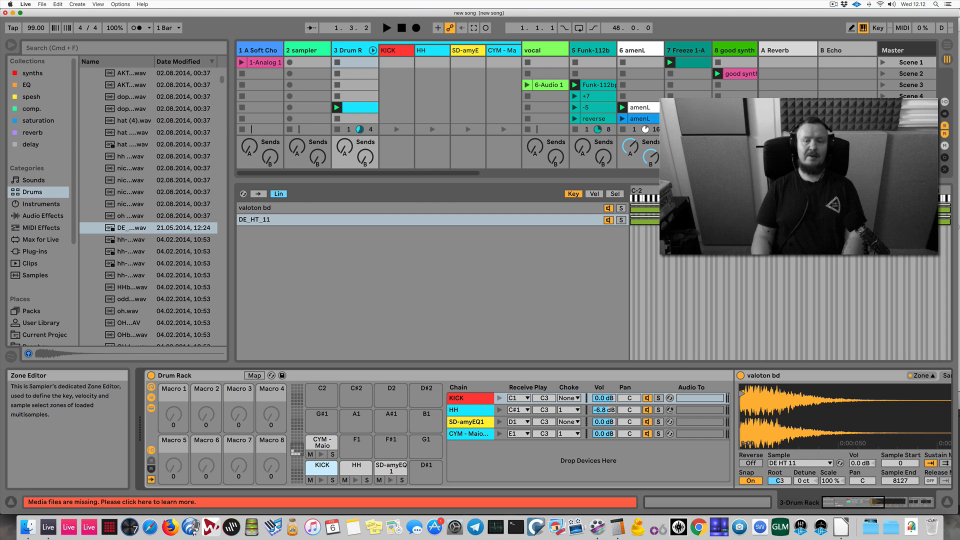
pyautogui.hscroll(10, 306, 381)
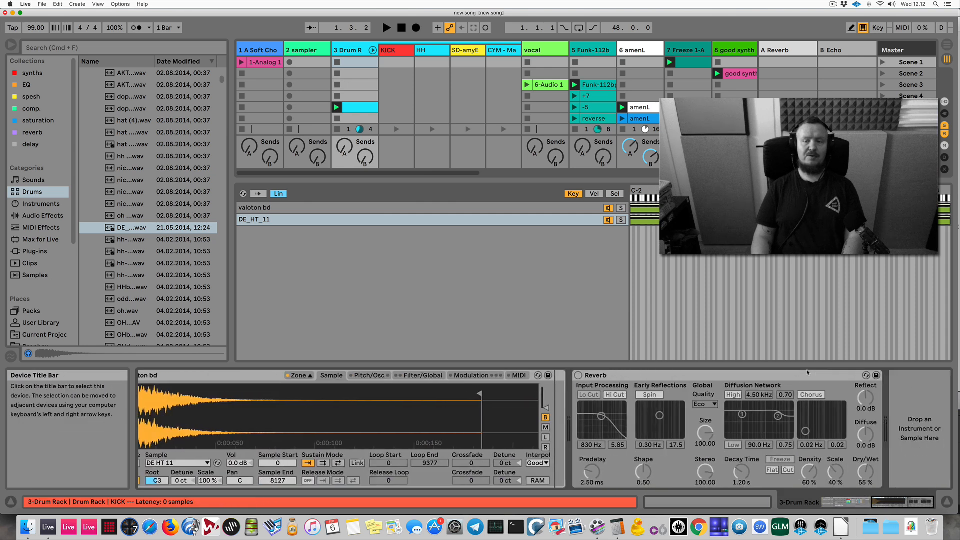
pyautogui.click(303, 376)
pyautogui.hscroll(-10, 150, 435)
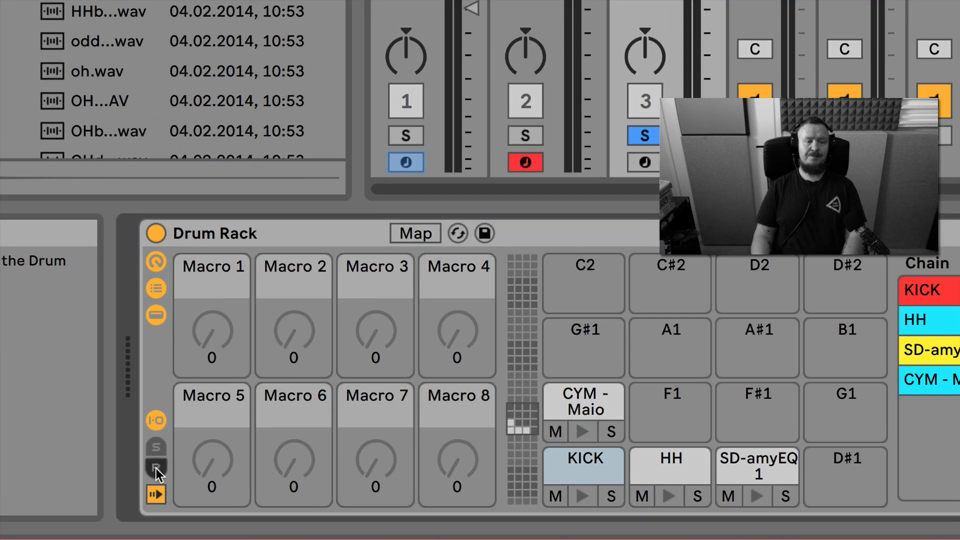
# Show the Drum Rack's return chains and add the Reverb audio effect as a return chain
pyautogui.click(156, 468)
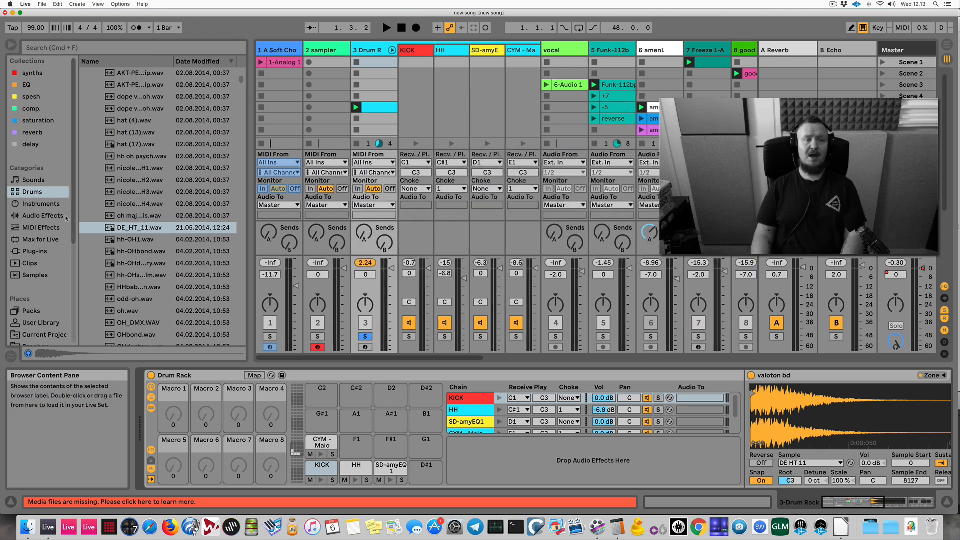
pyautogui.click(43, 216)
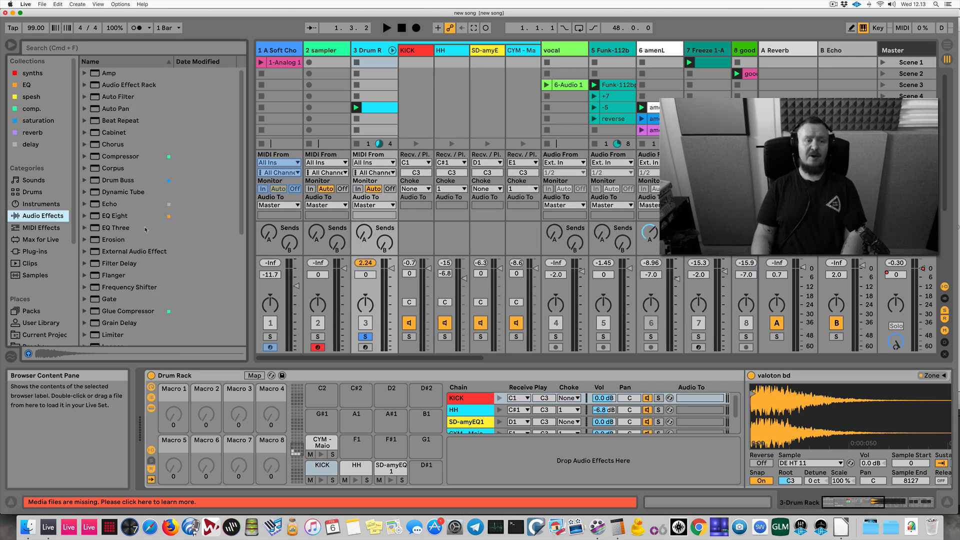
pyautogui.scroll(-8, 145, 230)
pyautogui.moveTo(110, 258); pyautogui.dragTo(528, 461)
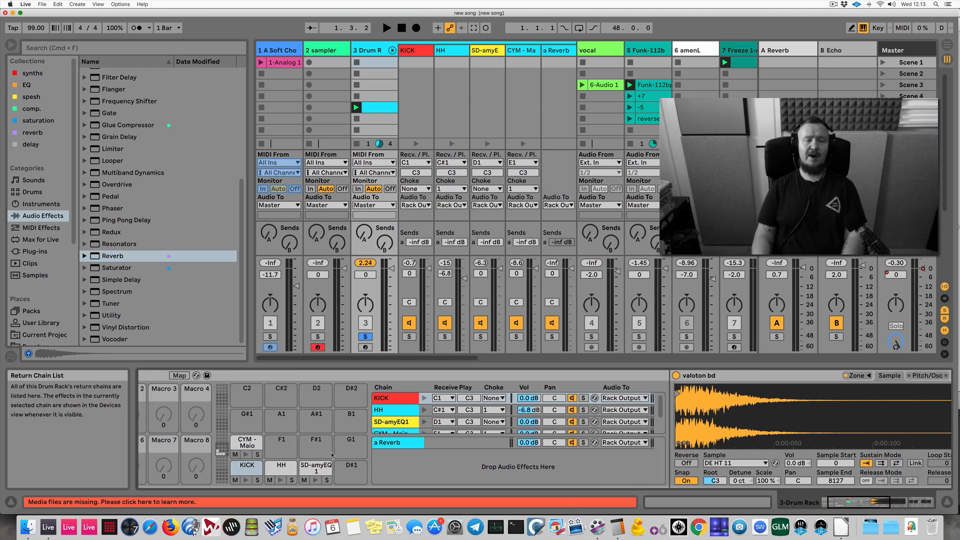
# Show the Drum Rack's sends and raise the SD-amyEQ1 chain's Send-a to -7.8 dB during playback
pyautogui.hscroll(-3, 225, 440)
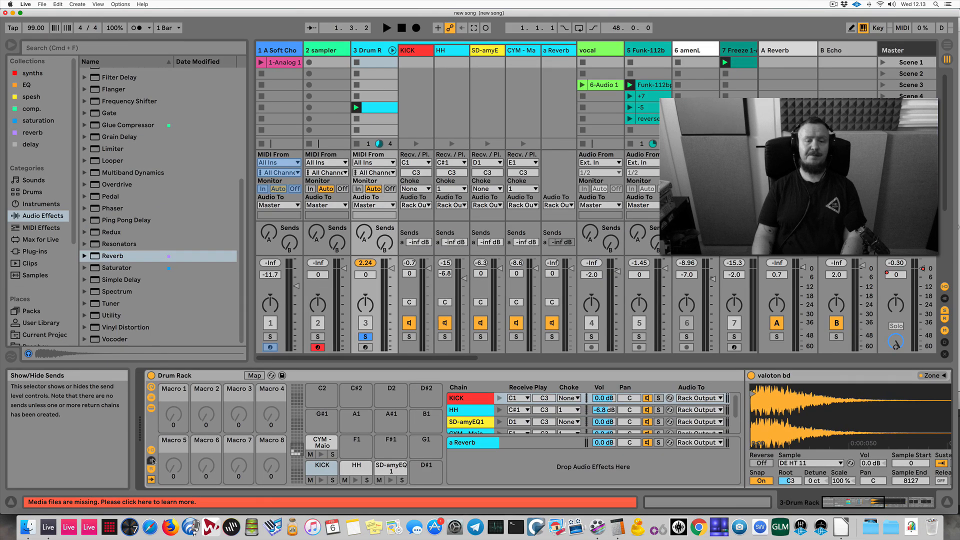
pyautogui.click(151, 461)
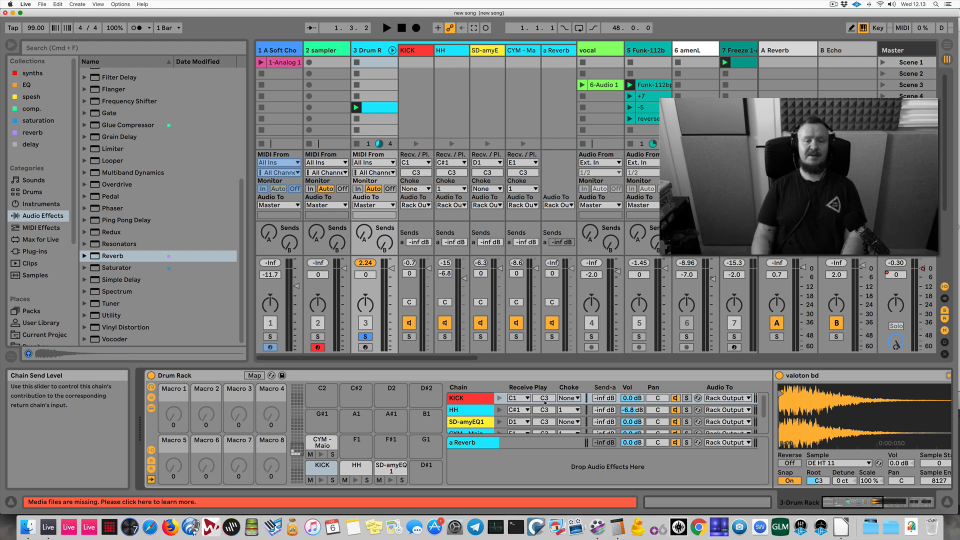
pyautogui.click(465, 403)
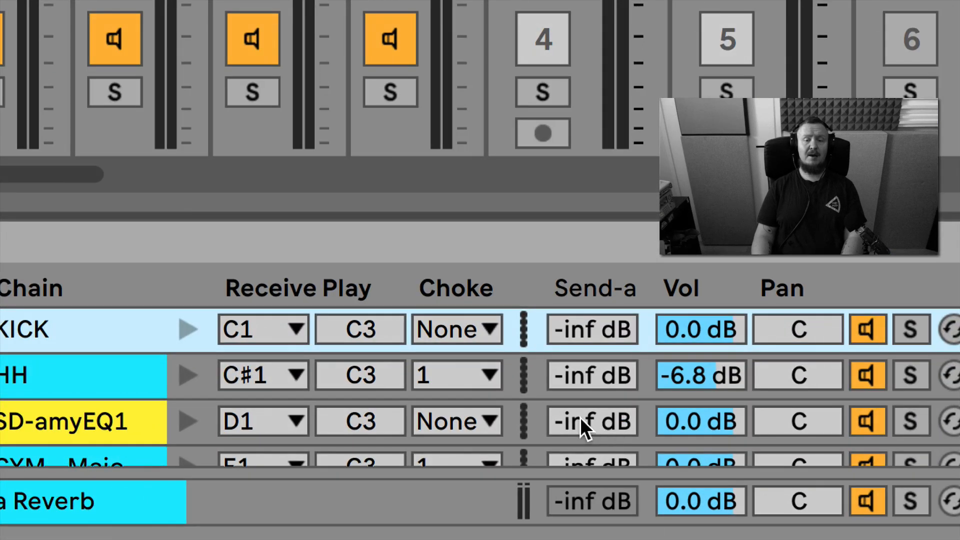
pyautogui.moveTo(609, 423)
pyautogui.mouseDown()
pyautogui.moveTo(609, 413)
pyautogui.moveTo(599, 417)
pyautogui.mouseUp()
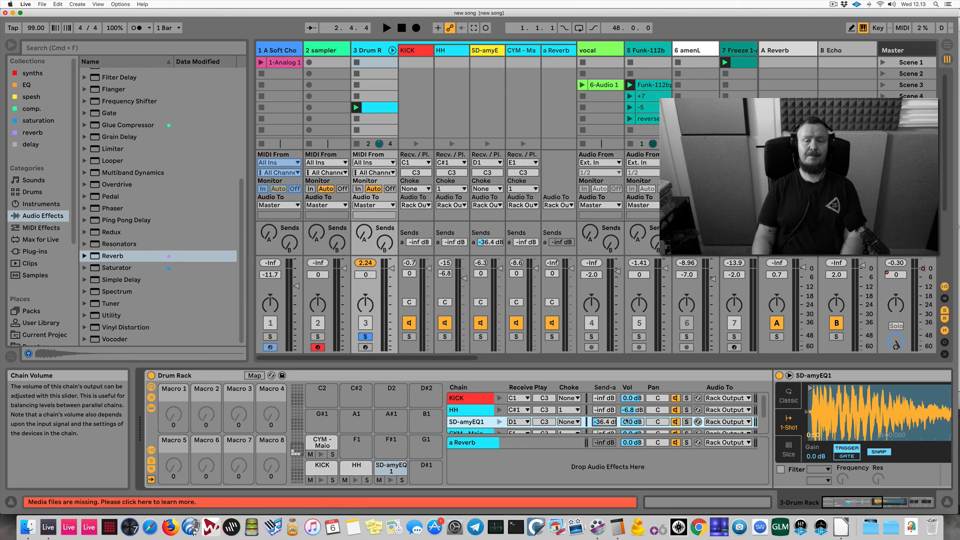
pyautogui.press('space')
pyautogui.moveTo(604, 422)
pyautogui.mouseDown()
pyautogui.moveTo(604, 408)
pyautogui.moveTo(605, 424)
pyautogui.mouseUp()
# Set the Decay Time of the Reverb on the Drum Rack's return chain to 6.83 s
pyautogui.click(475, 443)
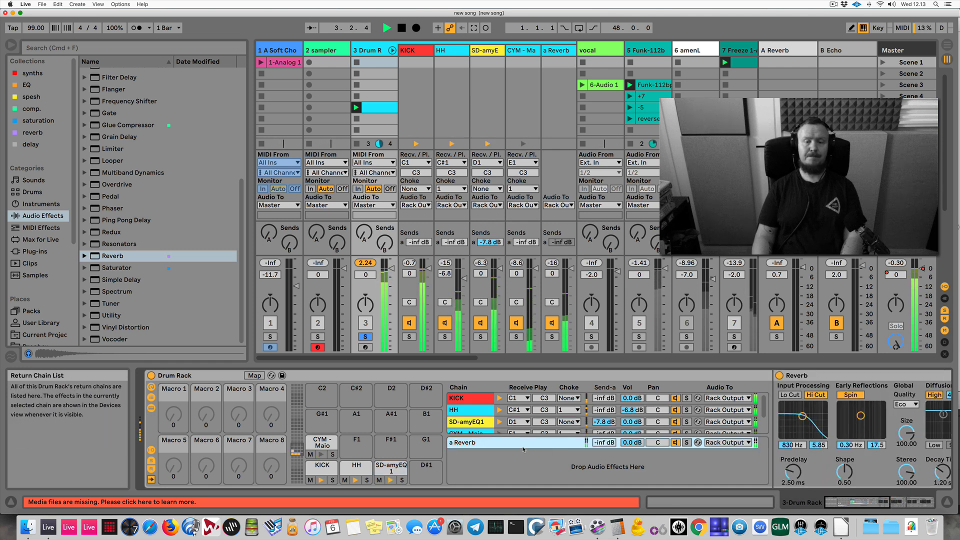
pyautogui.hscroll(8, 578, 470)
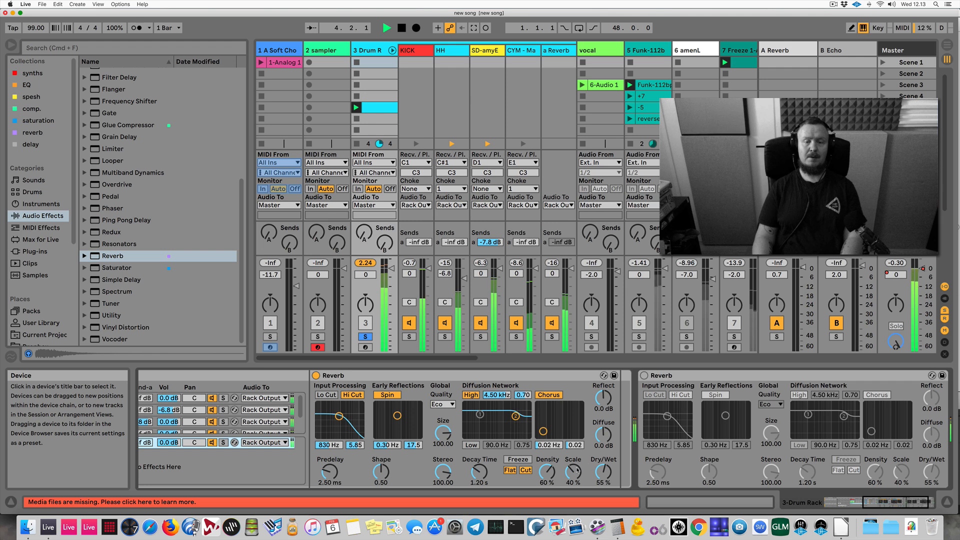
pyautogui.moveTo(479, 471); pyautogui.dragTo(479, 442)
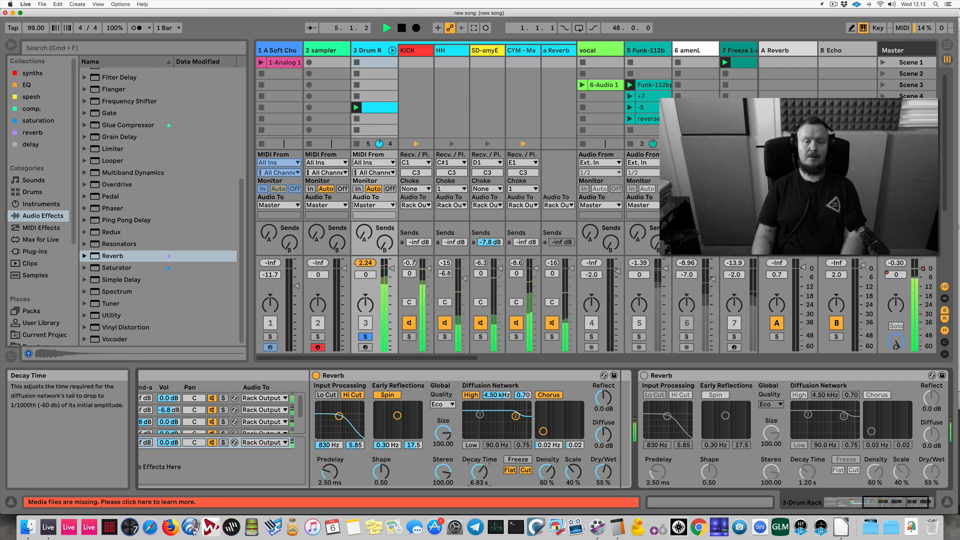
pyautogui.hscroll(-8, 412, 488)
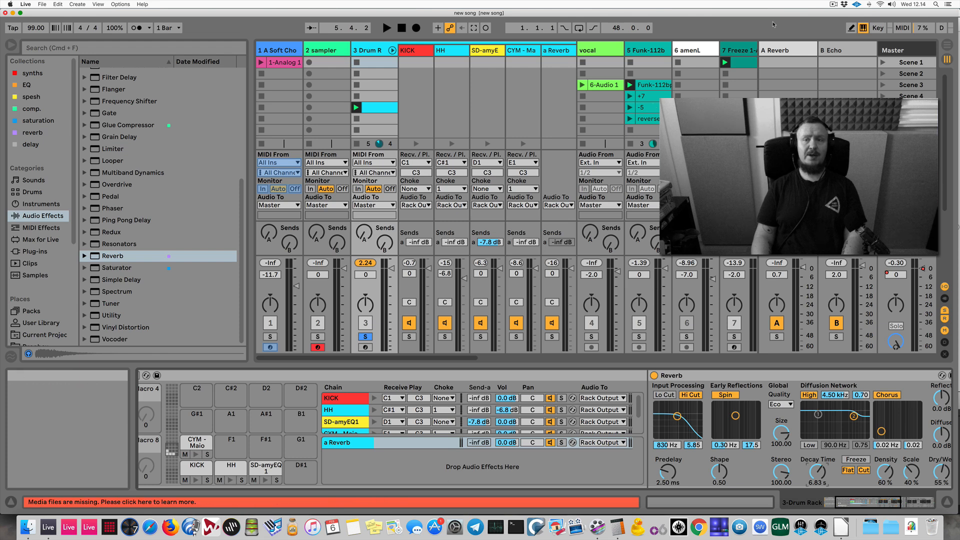
# Look at the device on the set's A Reverb return track and go back to the Drum Rack track
pyautogui.click(799, 50)
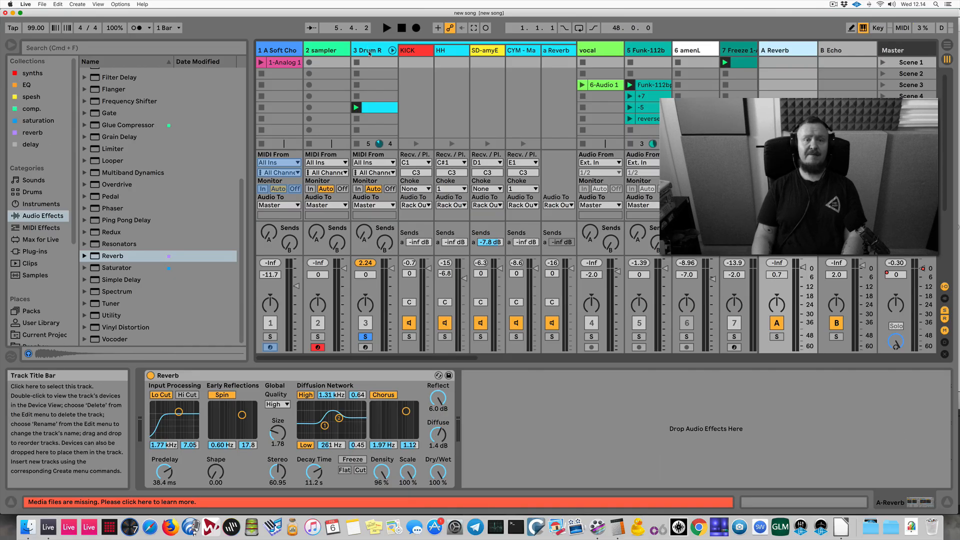
pyautogui.click(91, 51)
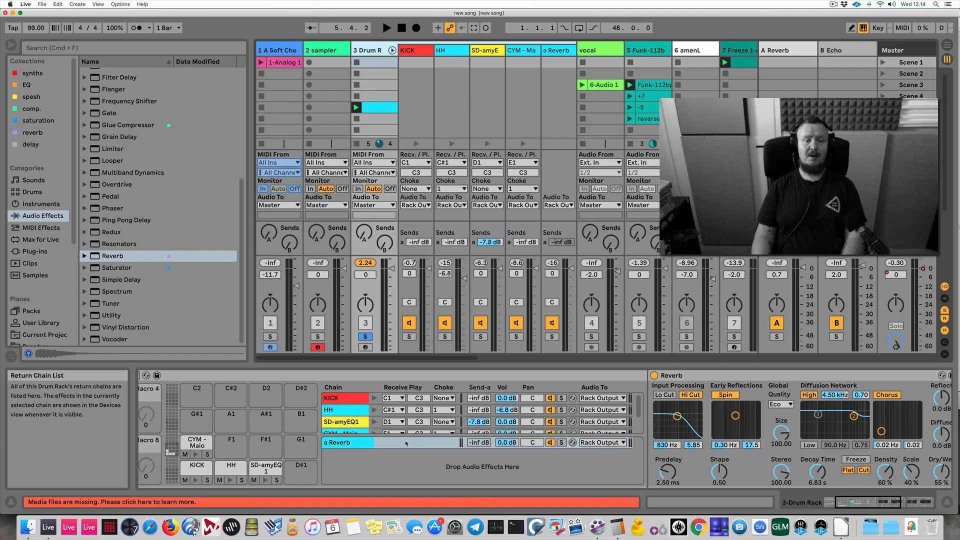
# Delete the Reverb return chain from the Drum Rack and create an empty return chain in its place
pyautogui.click(405, 443)
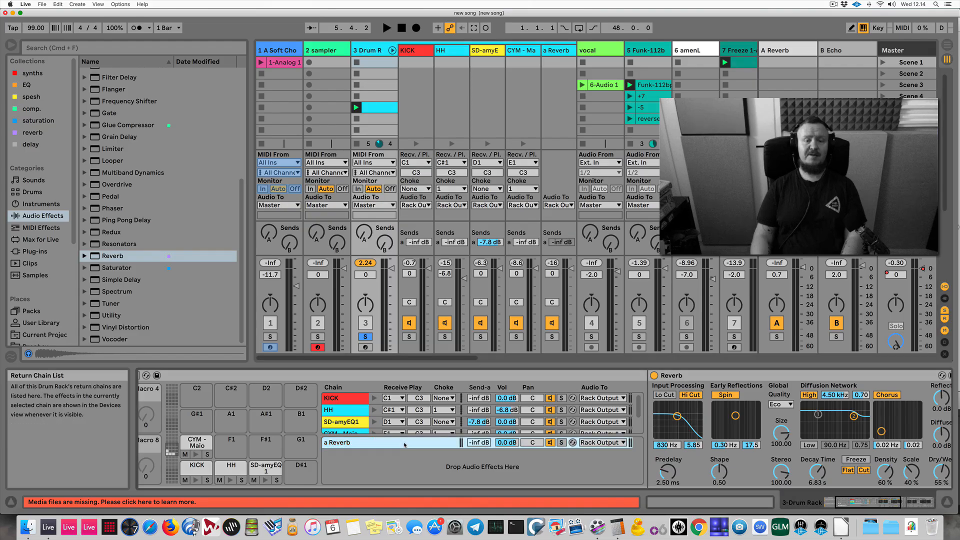
pyautogui.press('Delete')
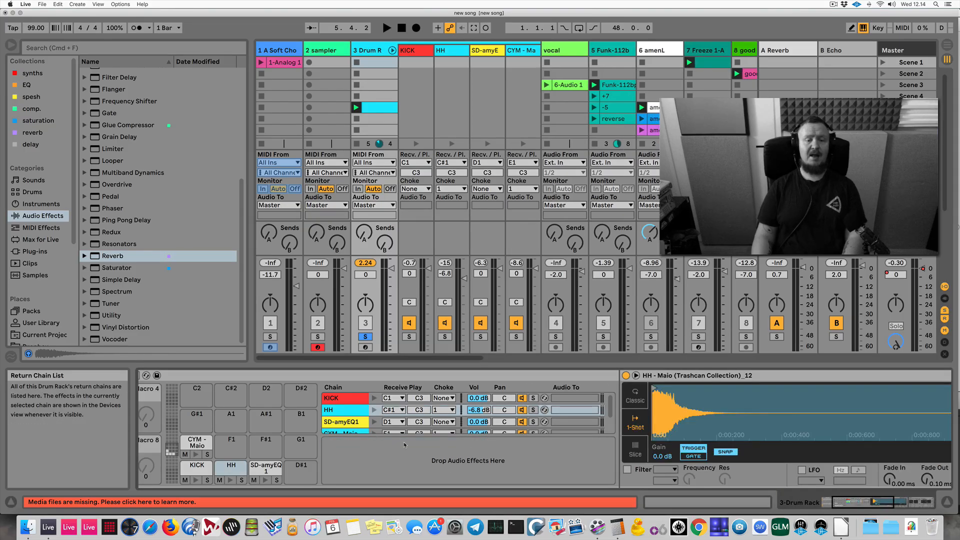
pyautogui.rightClick(404, 445)
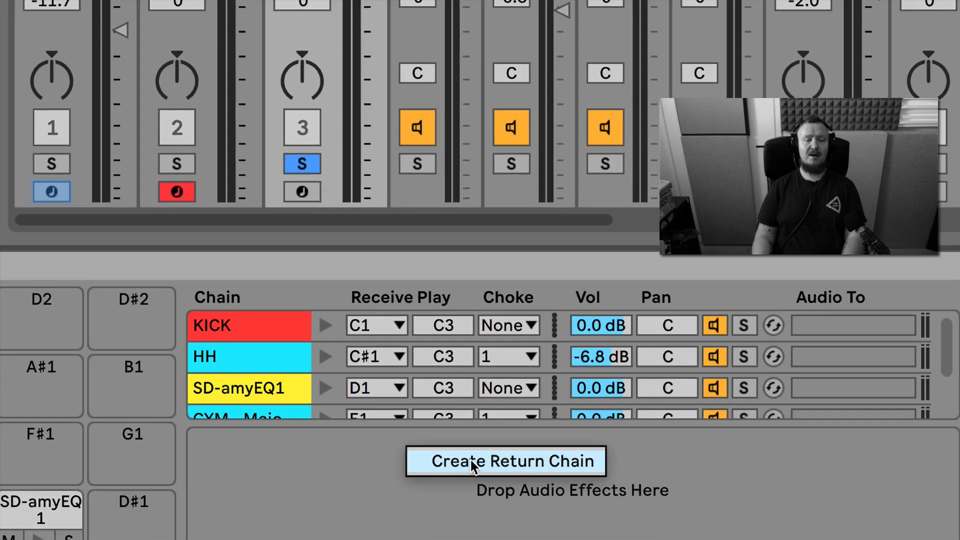
pyautogui.click(472, 463)
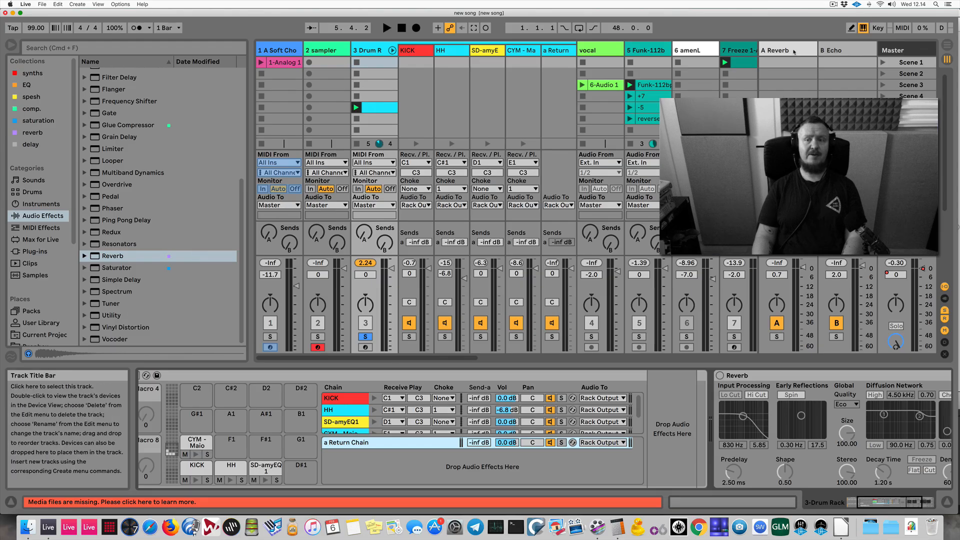
# Check the set's A Reverb return track and route the Drum Rack's return chain output to A-Reverb | Track In
pyautogui.click(794, 50)
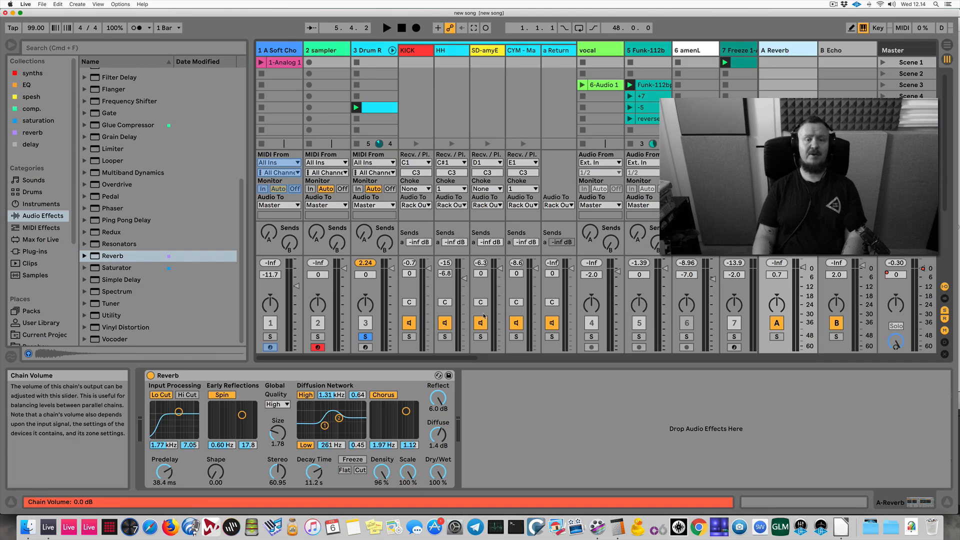
pyautogui.click(368, 50)
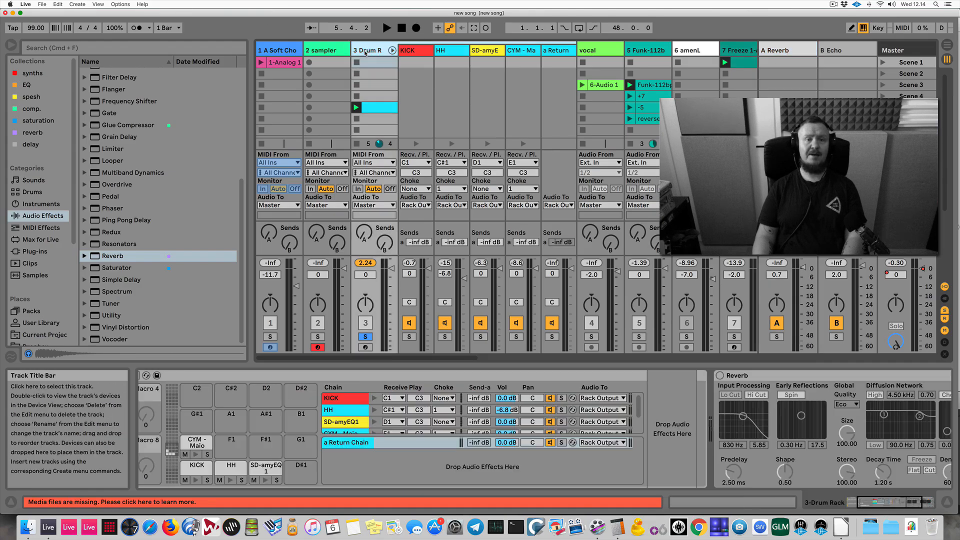
pyautogui.click(599, 443)
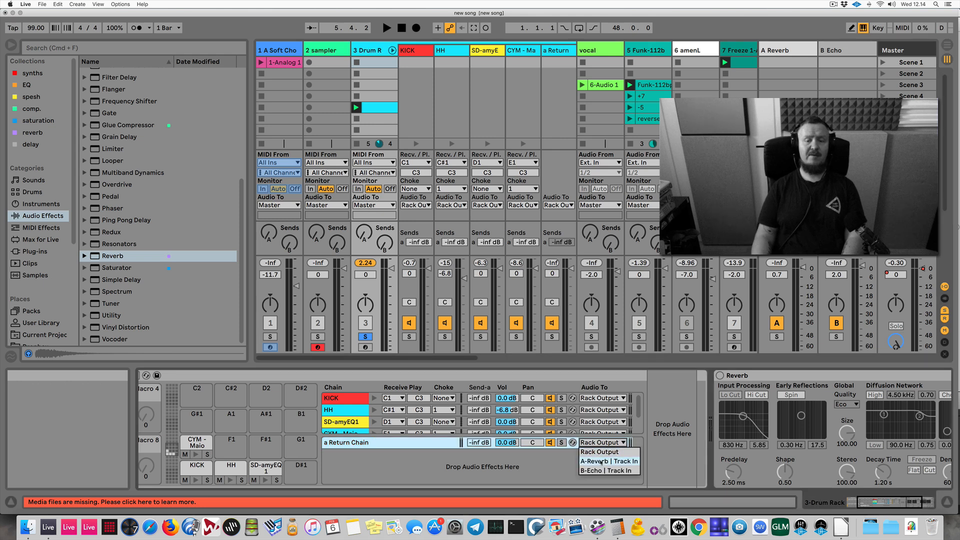
pyautogui.click(601, 462)
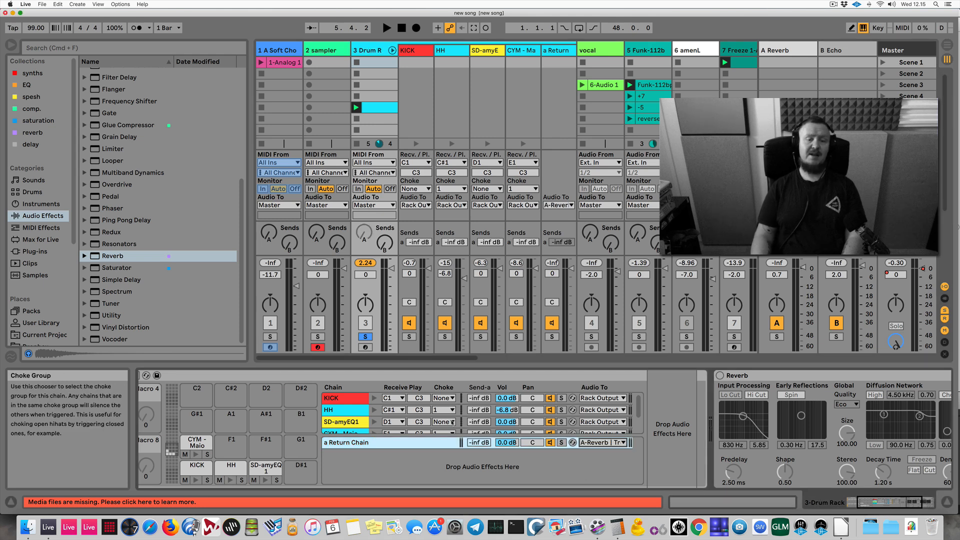
# Raise the SD-amyEQ1 chain's Send-a to about -18 dB, audition the pattern, and reset the send to -inf dB
pyautogui.moveTo(479, 421); pyautogui.dragTo(479, 420)
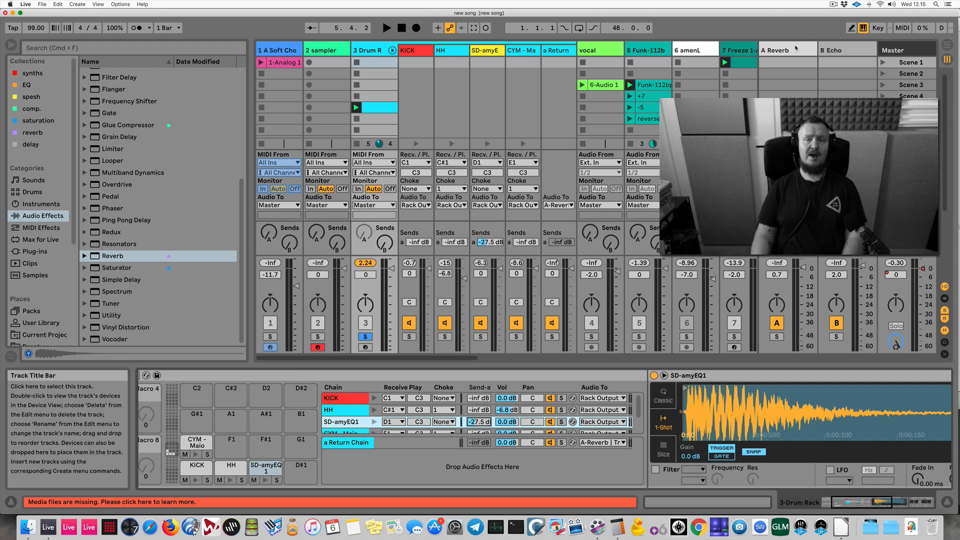
pyautogui.press('space')
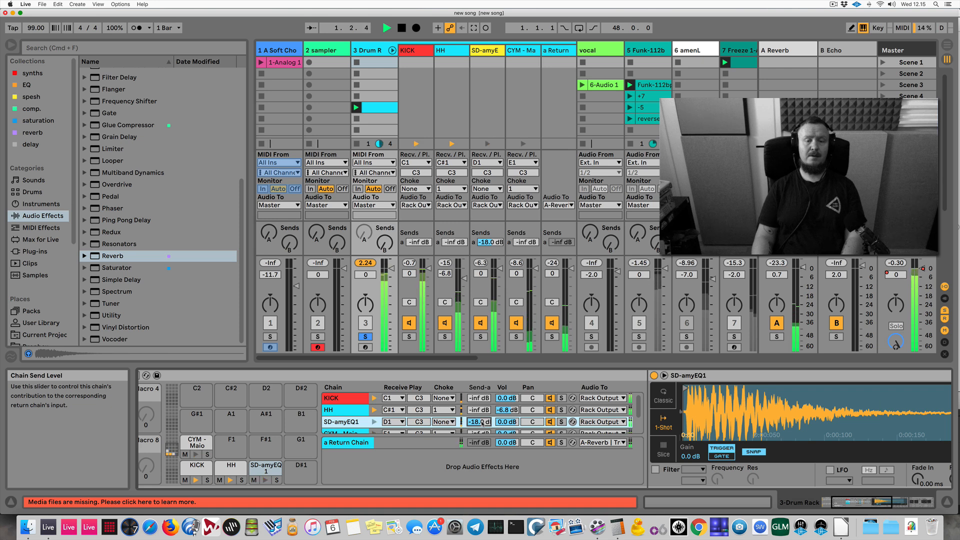
pyautogui.press('space')
pyautogui.press('Delete')
pyautogui.press('space')
pyautogui.press('space')
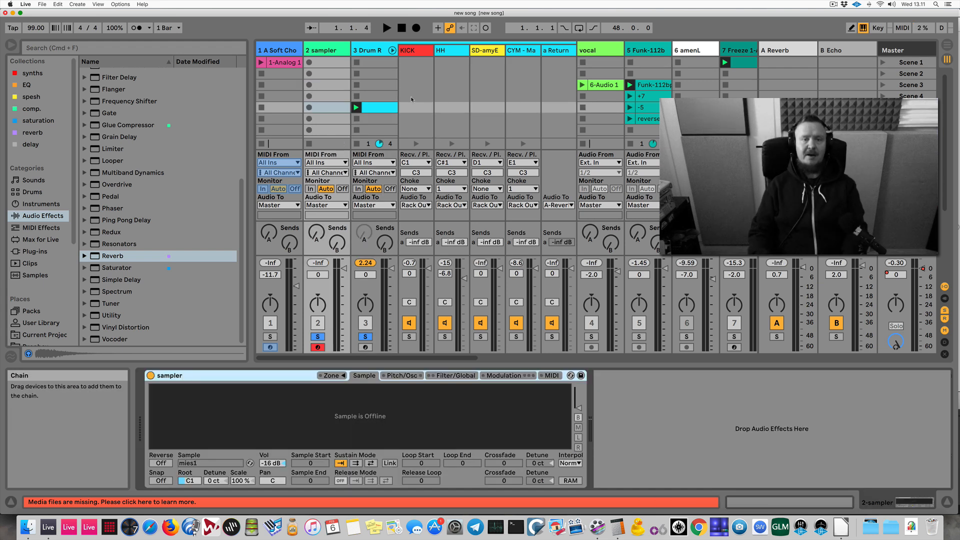
# Move the KICK chain out of the Drum Rack onto the sampler track, solo that track and launch its clip
pyautogui.click(318, 337)
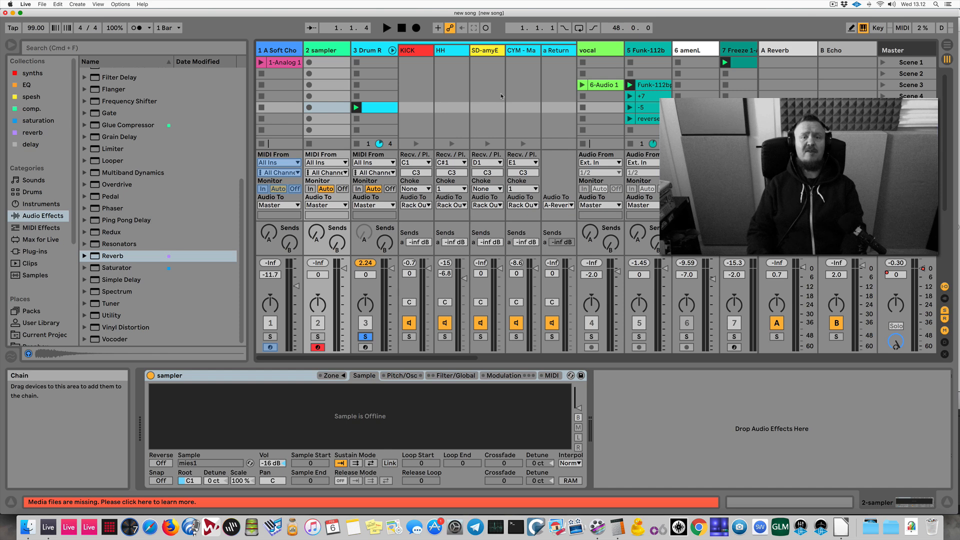
pyautogui.click(424, 52)
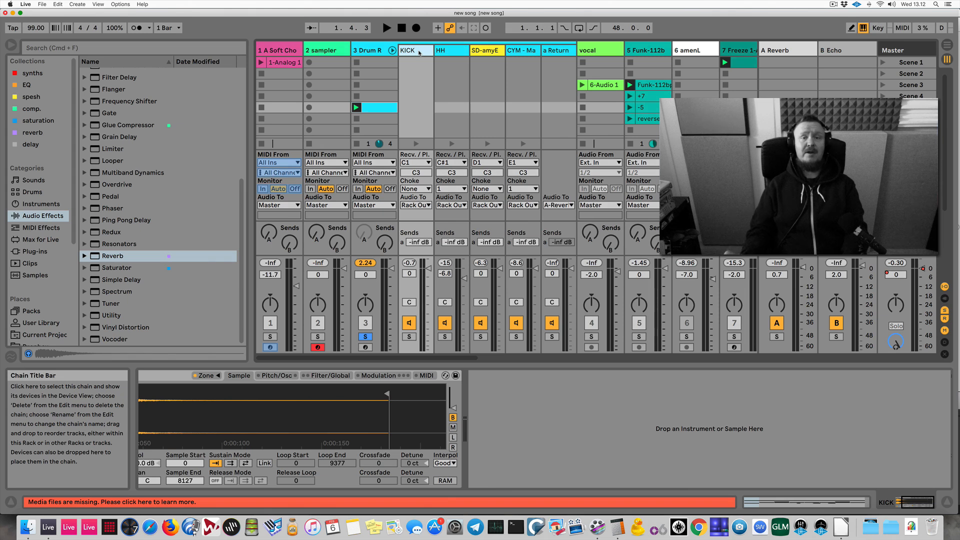
pyautogui.moveTo(419, 52); pyautogui.dragTo(329, 50)
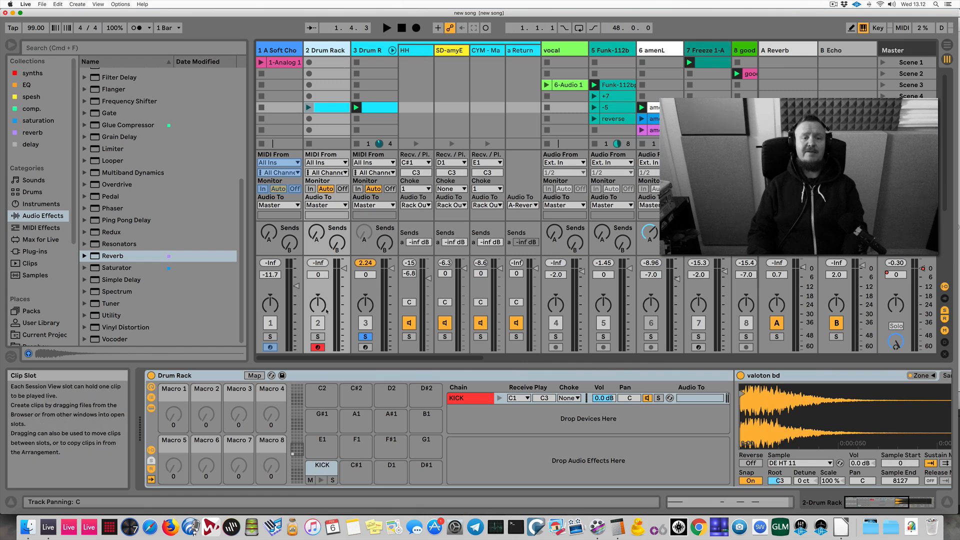
pyautogui.click(317, 336)
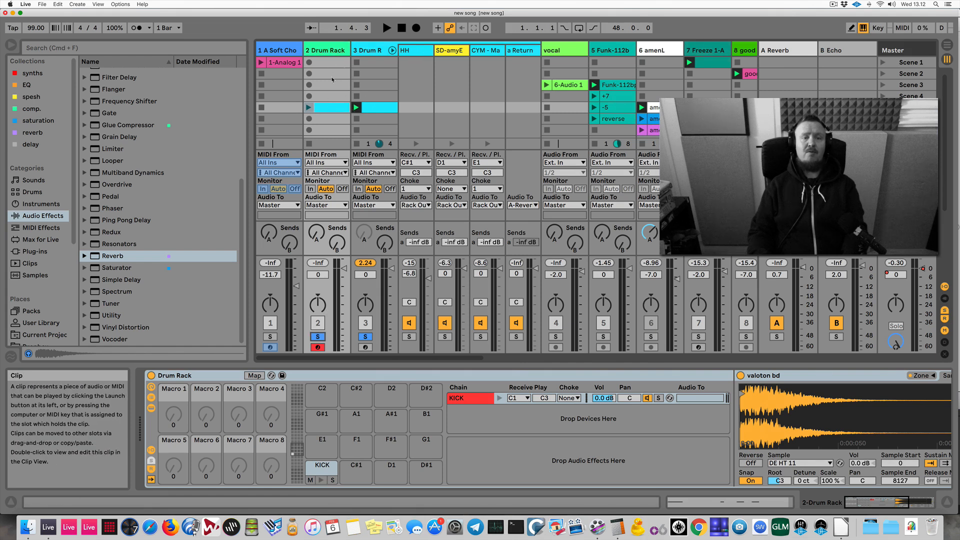
pyautogui.click(308, 107)
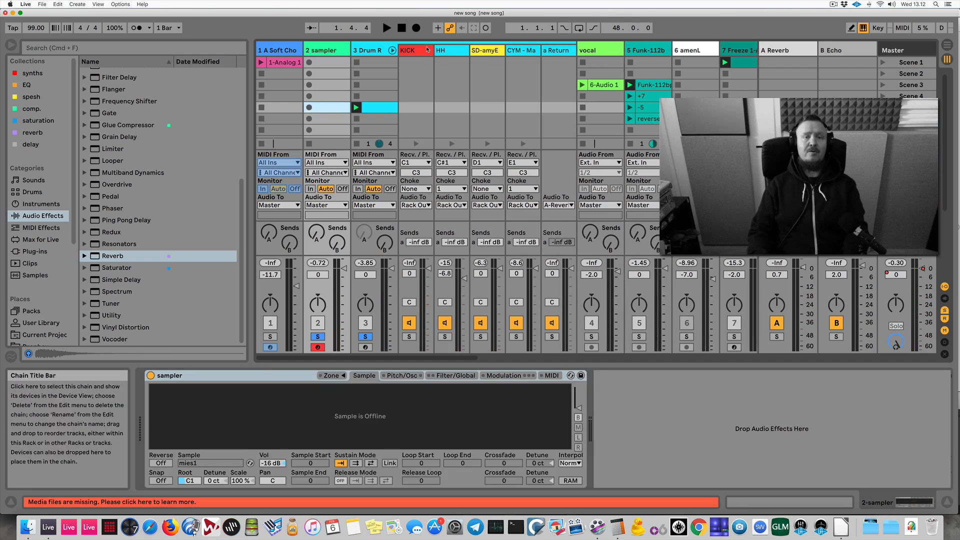
# Copy the KICK chain onto the sampler track while keeping the original pad, and play the copied track soloed
pyautogui.click(427, 49)
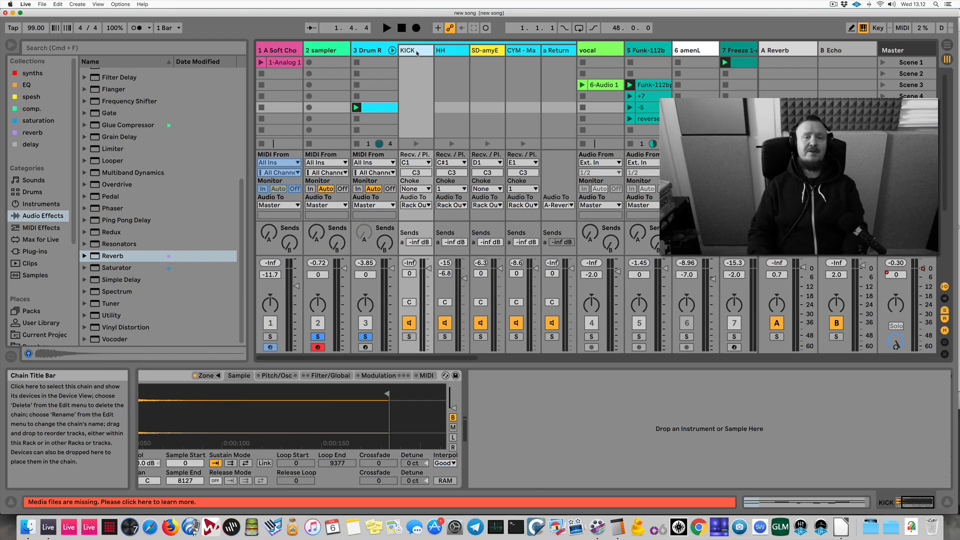
pyautogui.click(385, 51)
pyautogui.click(333, 52)
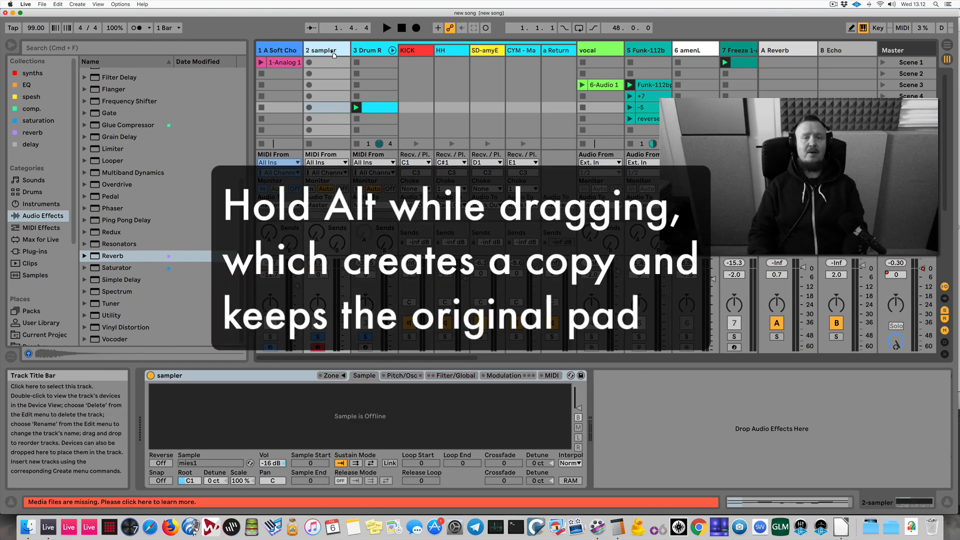
pyautogui.moveTo(331, 52); pyautogui.dragTo(332, 51)
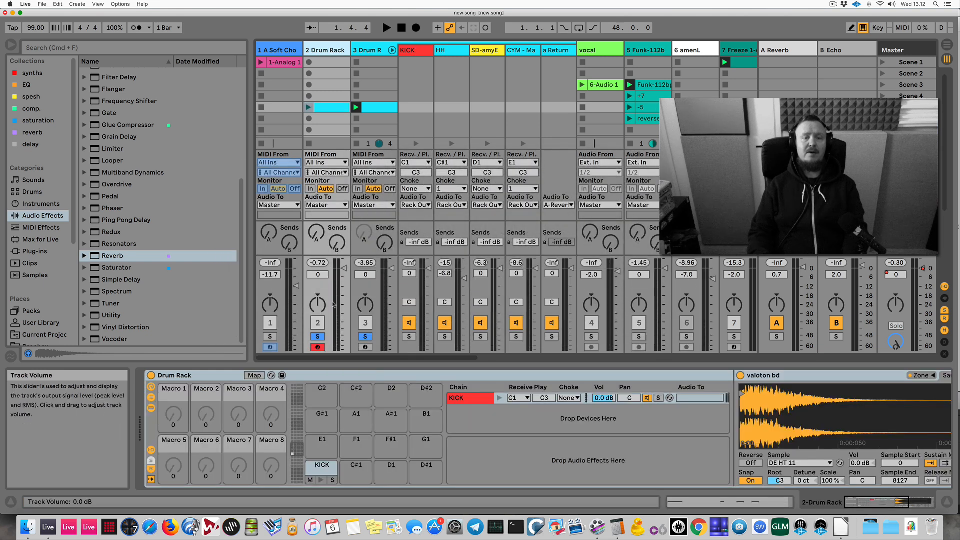
pyautogui.click(317, 337)
pyautogui.press('space')
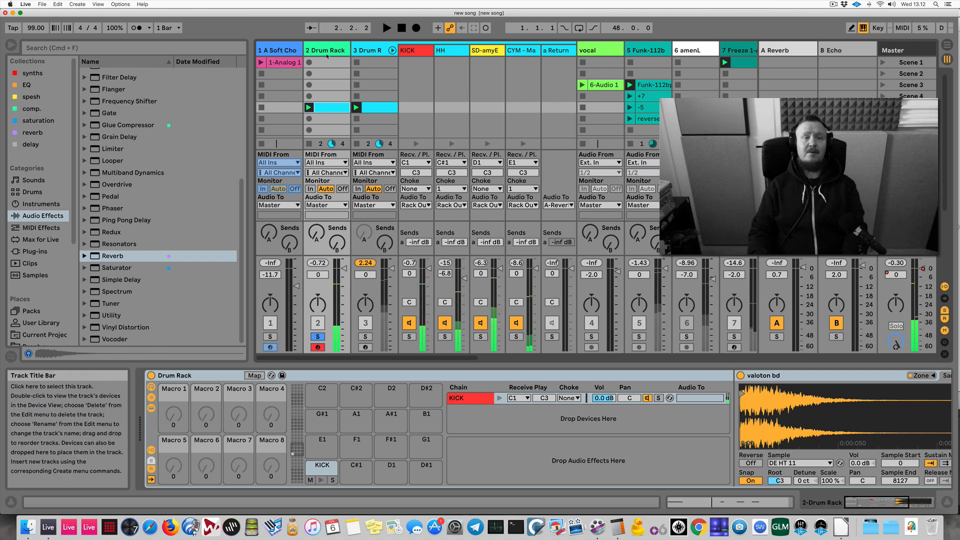
pyautogui.press('space')
pyautogui.click(369, 54)
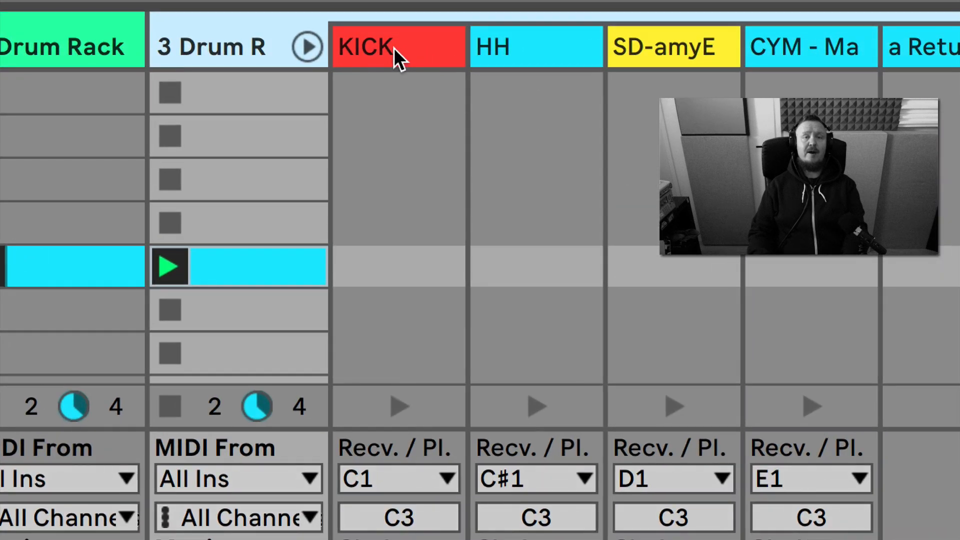
pyautogui.click(382, 49)
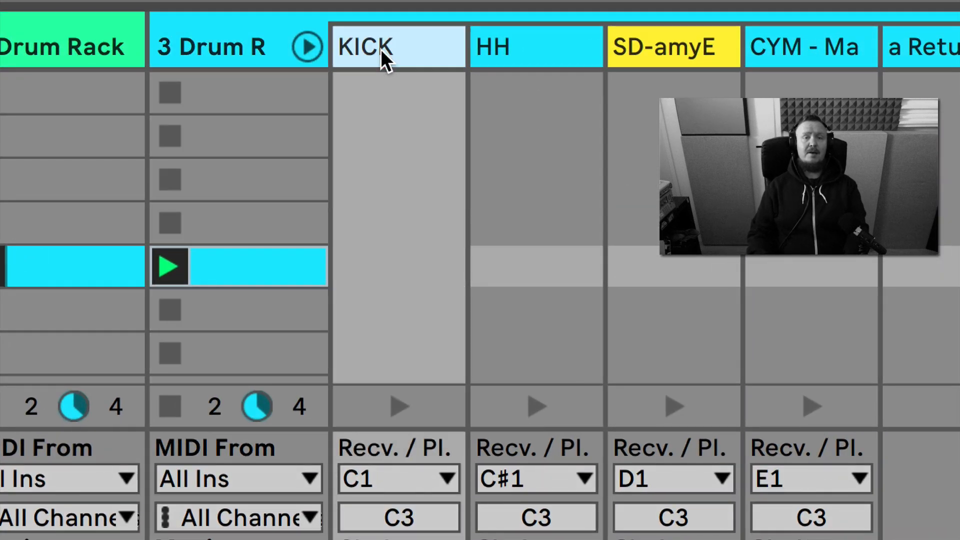
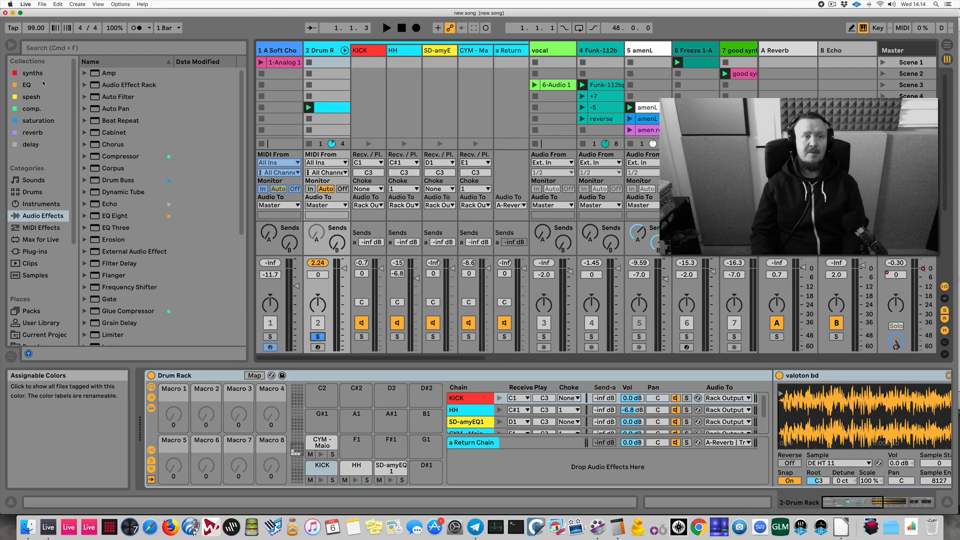
# Hide the browser and the Info View
pyautogui.click(11, 47)
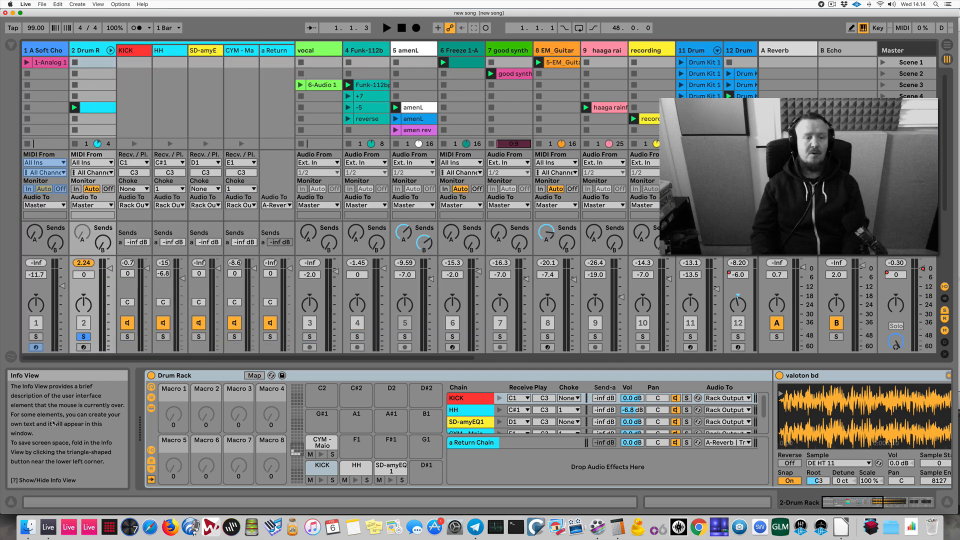
pyautogui.hotkey('shift', '/')
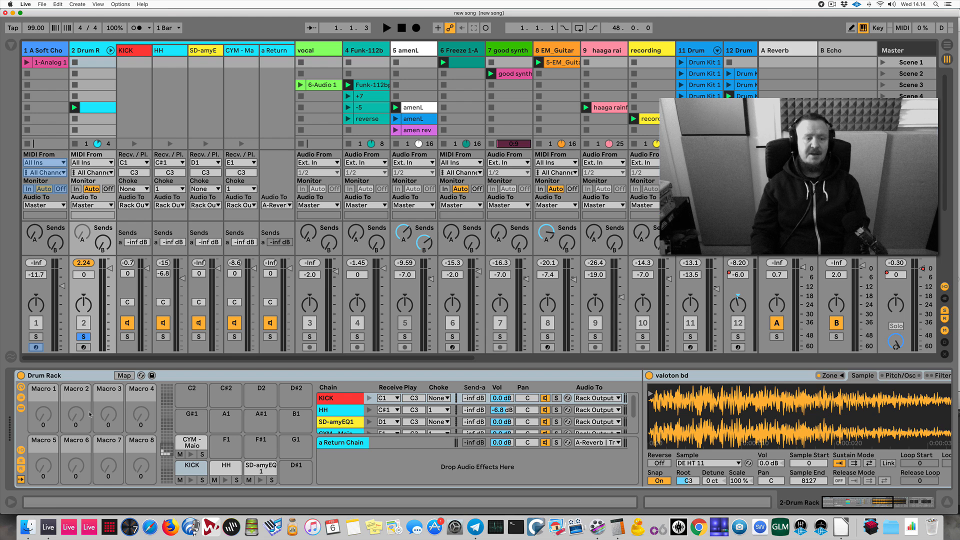
# Toggle the Drum Rack's macro controls off and on again, and hide its chain list
pyautogui.click(20, 388)
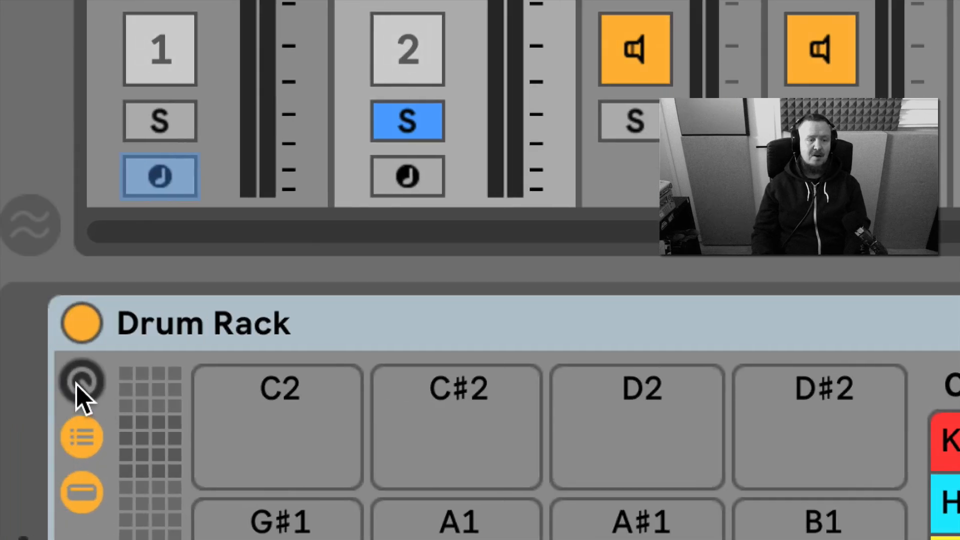
pyautogui.click(78, 387)
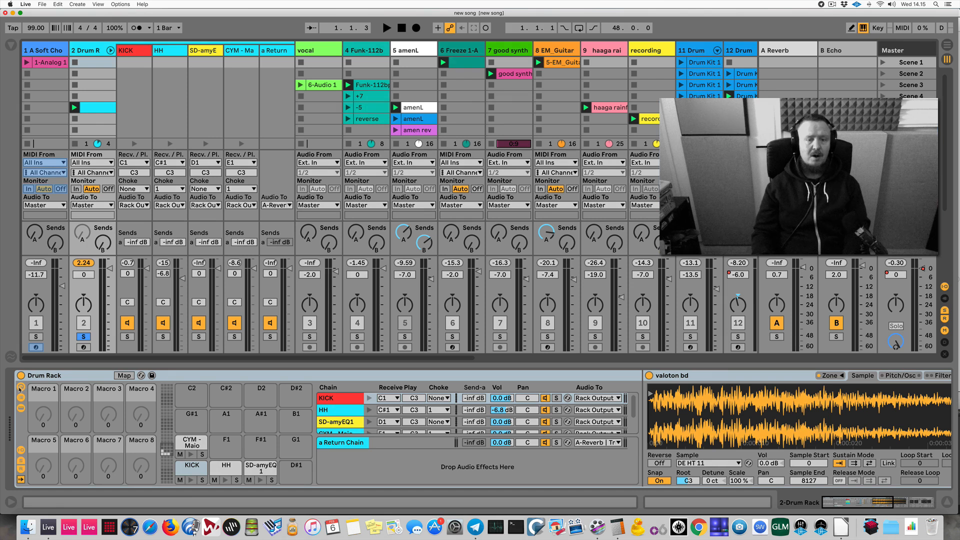
pyautogui.click(139, 416)
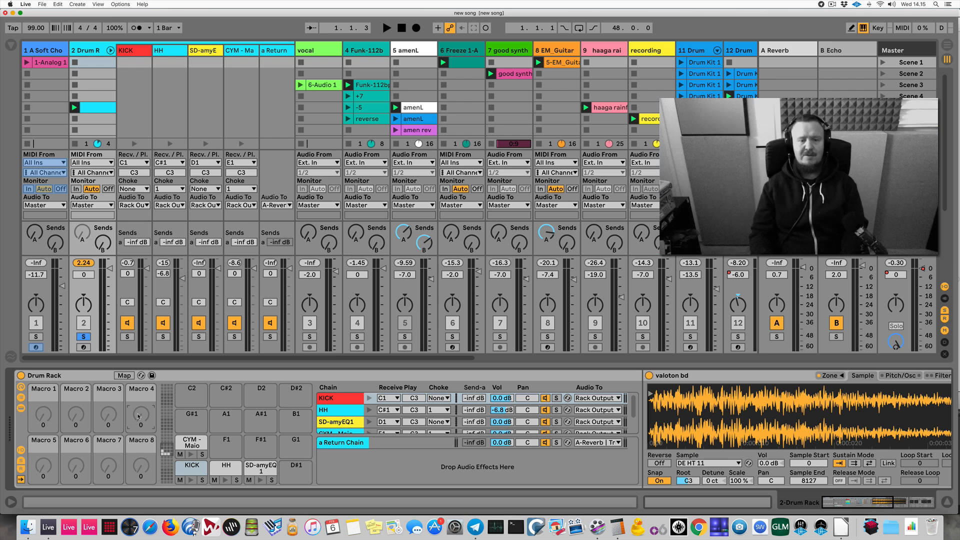
pyautogui.click(21, 399)
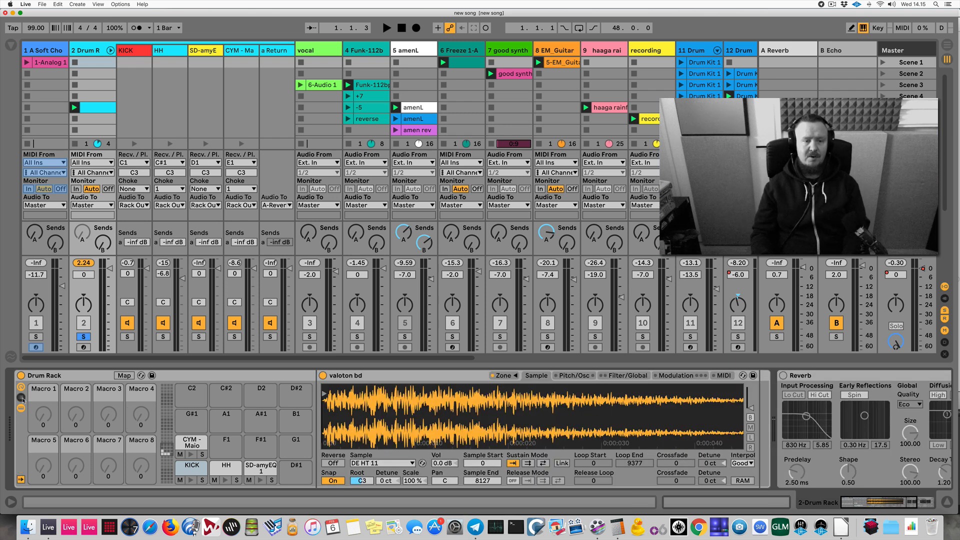
# Turn on macro mapping for the Drum Rack and examine the mappable parameters in the KICK Sampler's Pitch/Osc, Filter/Global and Sample sections
pyautogui.click(124, 376)
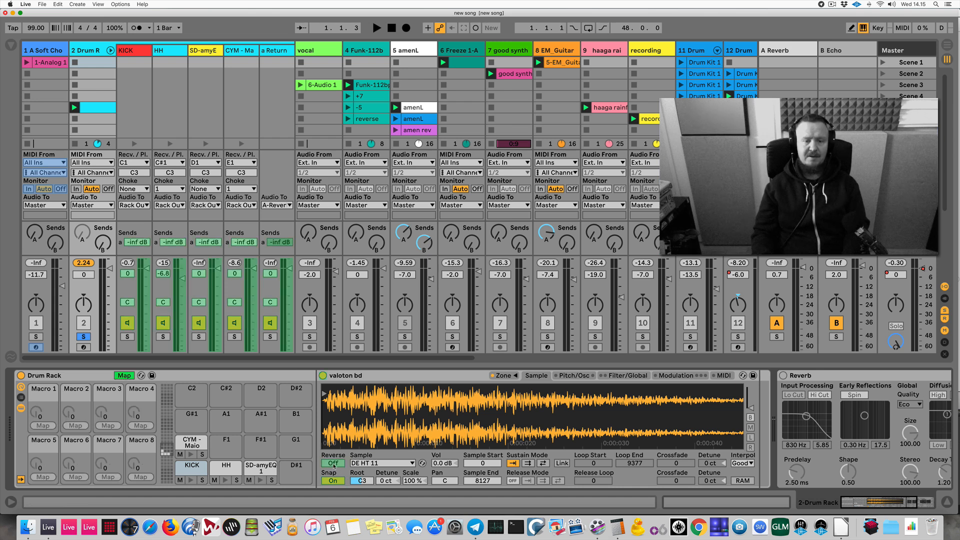
pyautogui.click(507, 376)
pyautogui.click(506, 376)
pyautogui.click(562, 376)
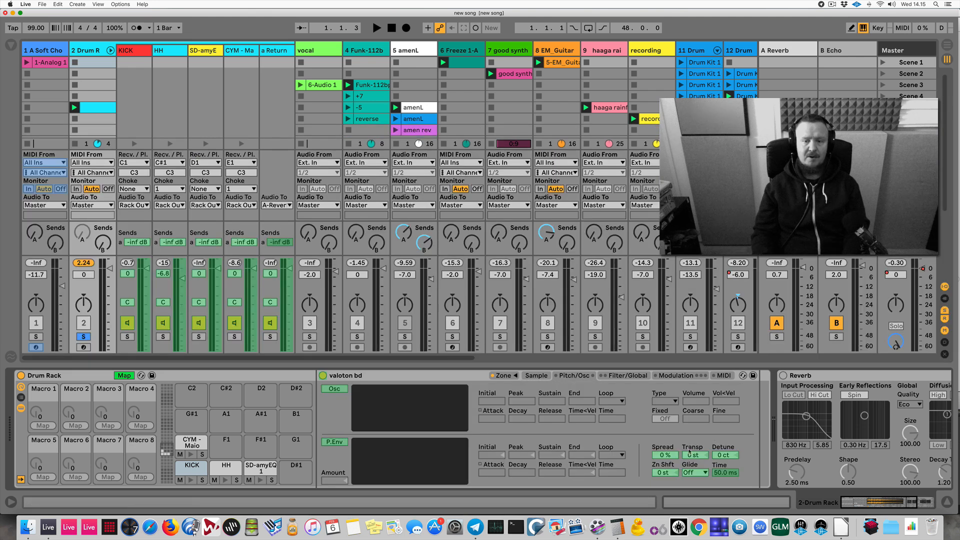
pyautogui.click(641, 376)
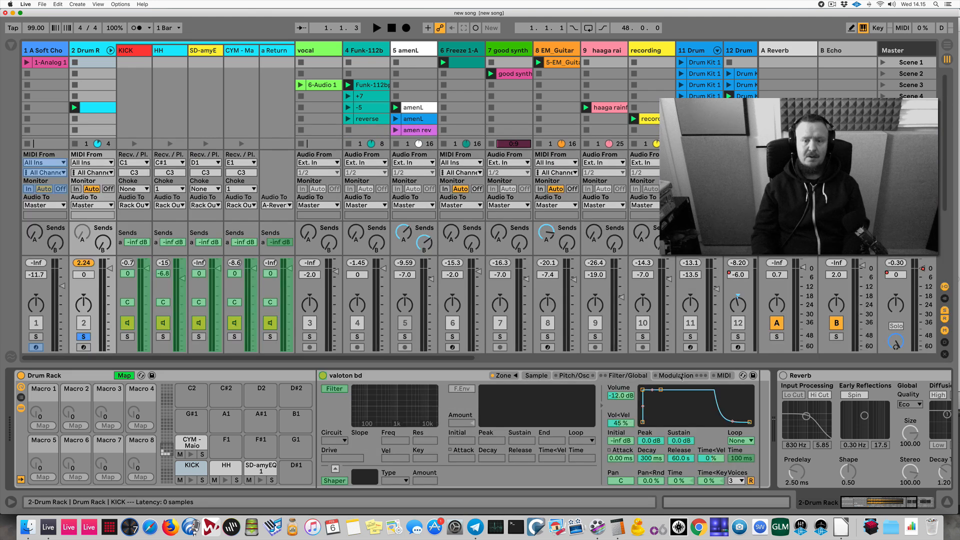
pyautogui.click(124, 376)
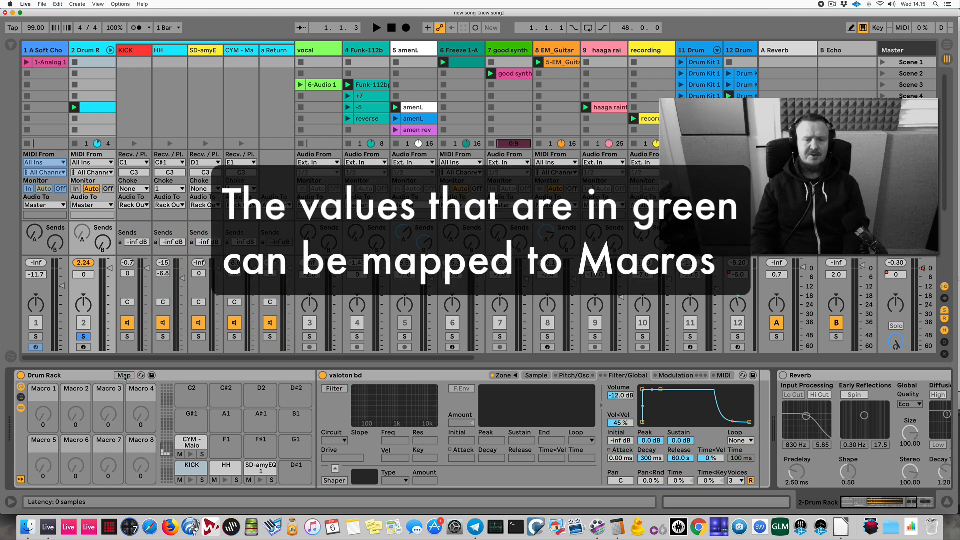
pyautogui.click(124, 376)
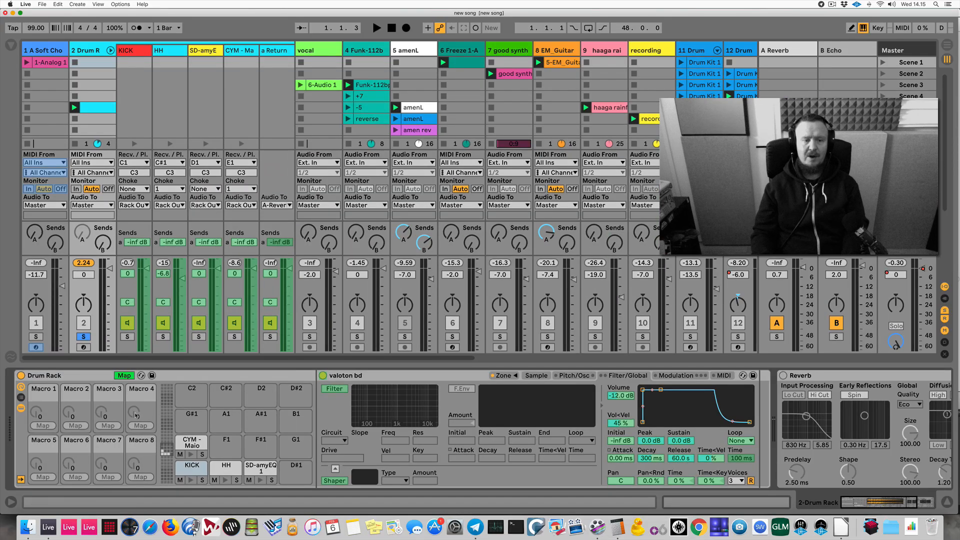
pyautogui.click(535, 376)
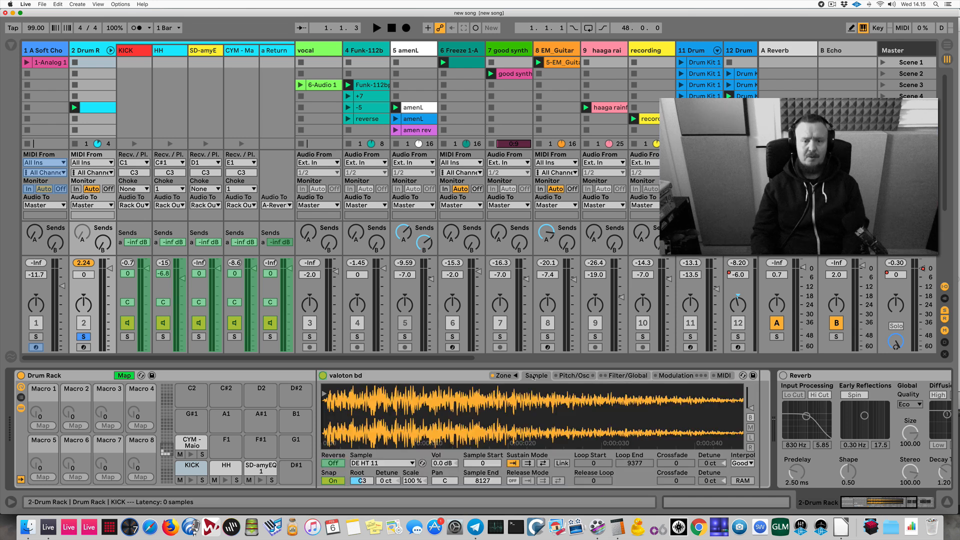
# Leave macro mapping and enable a low-pass filter in the SD-amyEQ1 pad's Simpler
pyautogui.click(259, 468)
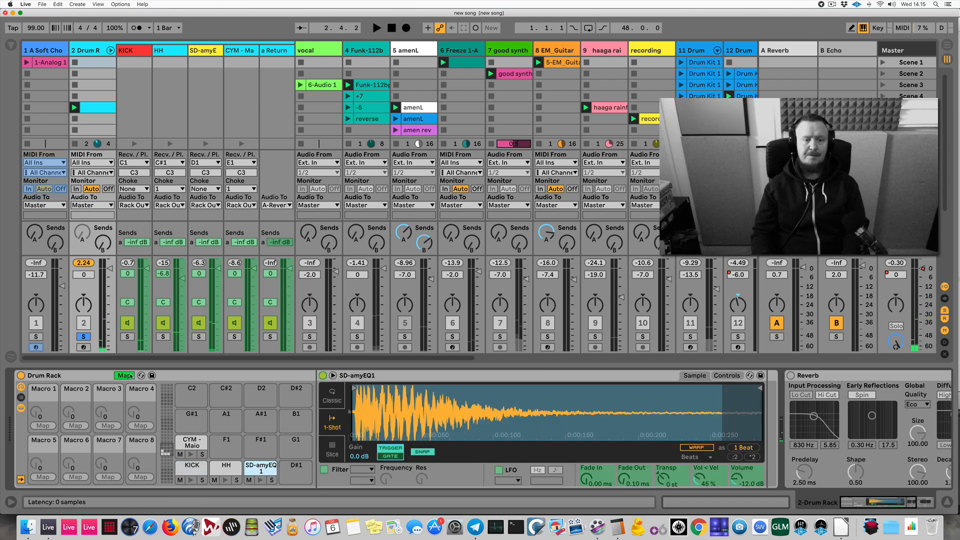
pyautogui.click(124, 376)
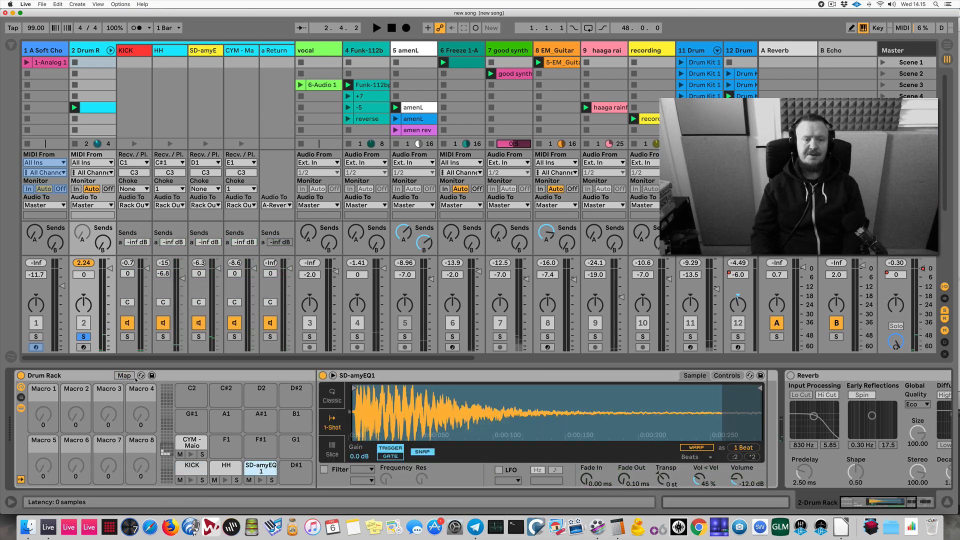
pyautogui.click(324, 470)
pyautogui.click(371, 472)
pyautogui.click(369, 481)
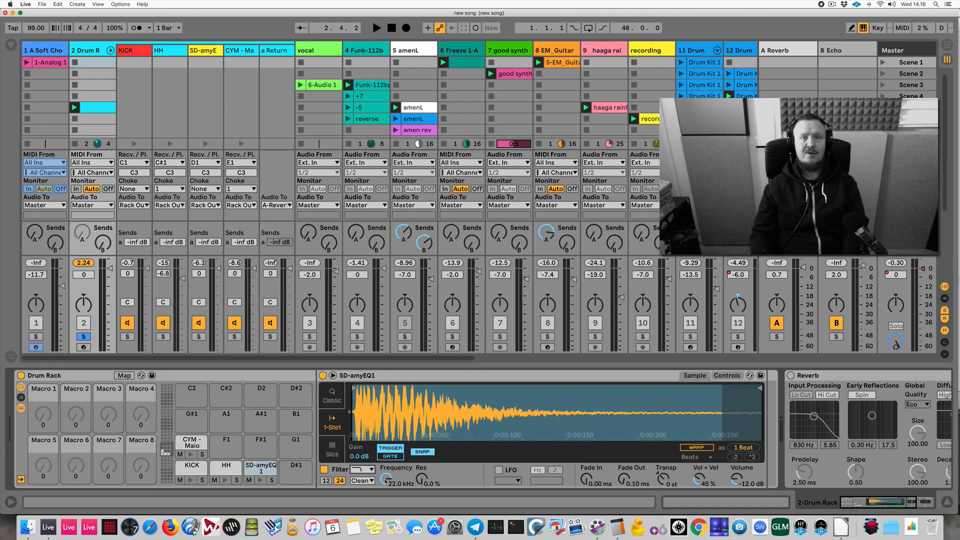
# Play the pattern while sweeping the snare's filter frequency and resonance, and return them to 22.0 kHz and 0.0 %
pyautogui.press('space')
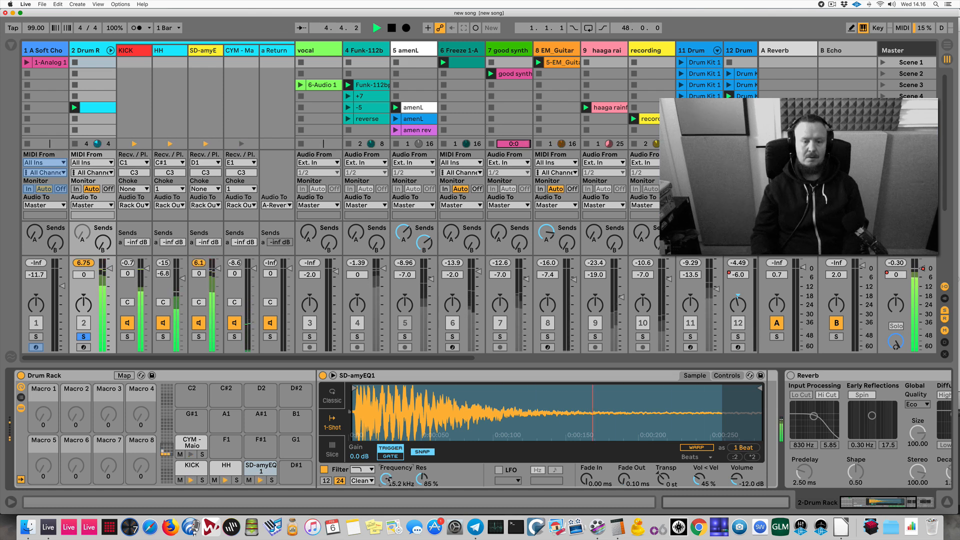
pyautogui.press('space')
pyautogui.moveTo(408, 480); pyautogui.dragTo(408, 460)
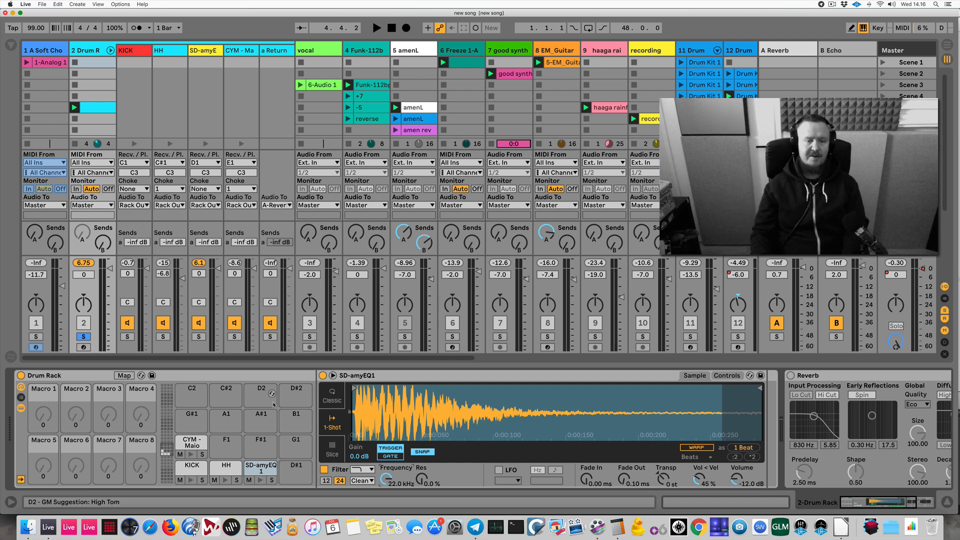
# Examine the snare Simpler's filter curve in its Controls view and return to the Sample view
pyautogui.click(729, 376)
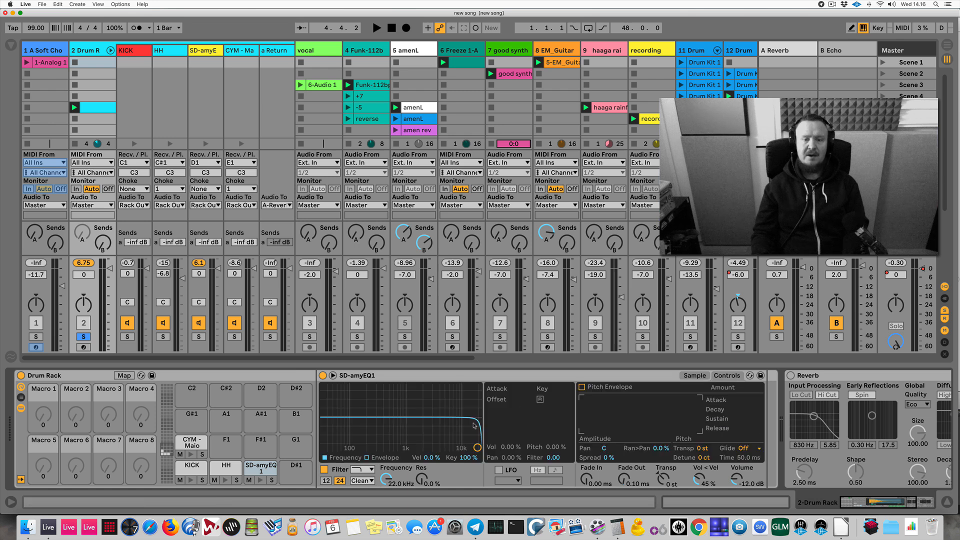
pyautogui.click(694, 376)
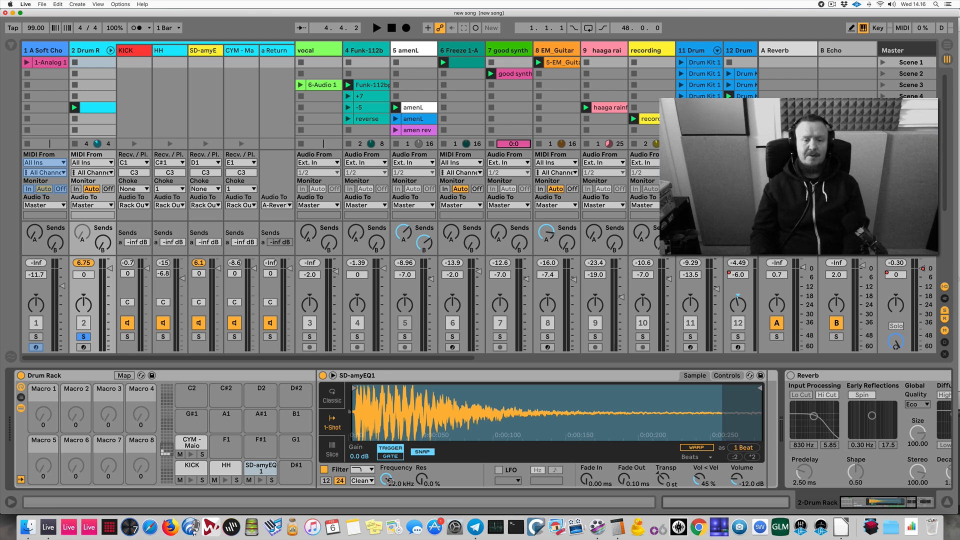
pyautogui.press('z')
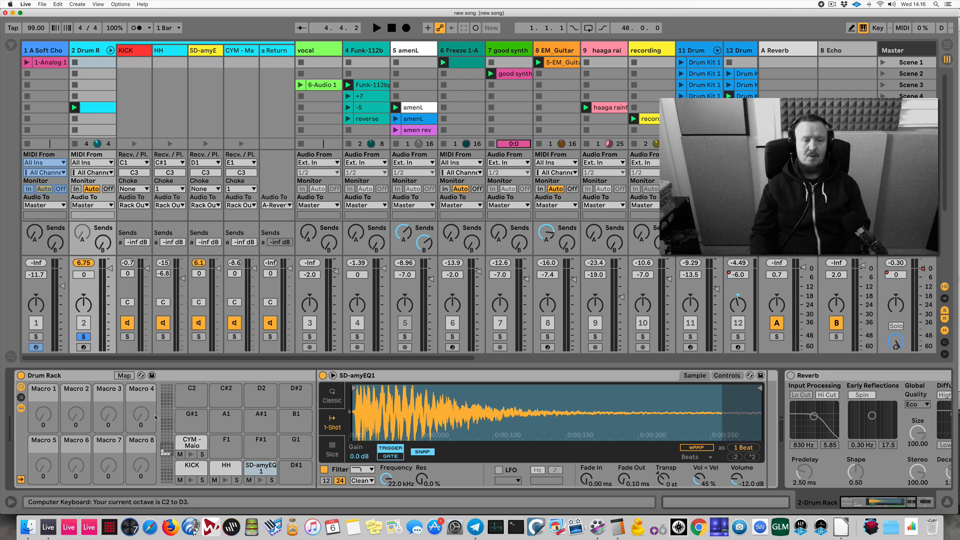
# Try mapping the snare's filter frequency to Macro 3, and undo the mapping
pyautogui.rightClick(388, 483)
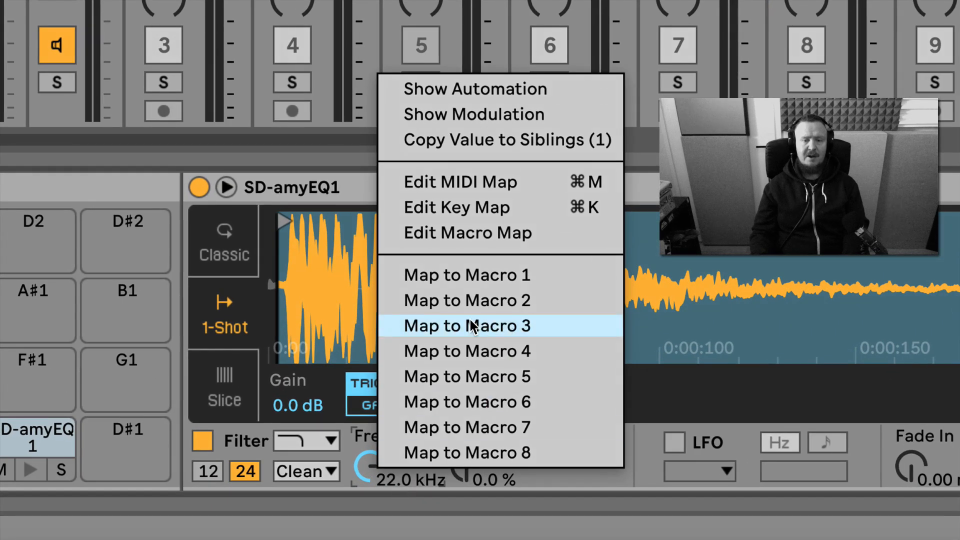
pyautogui.click(470, 326)
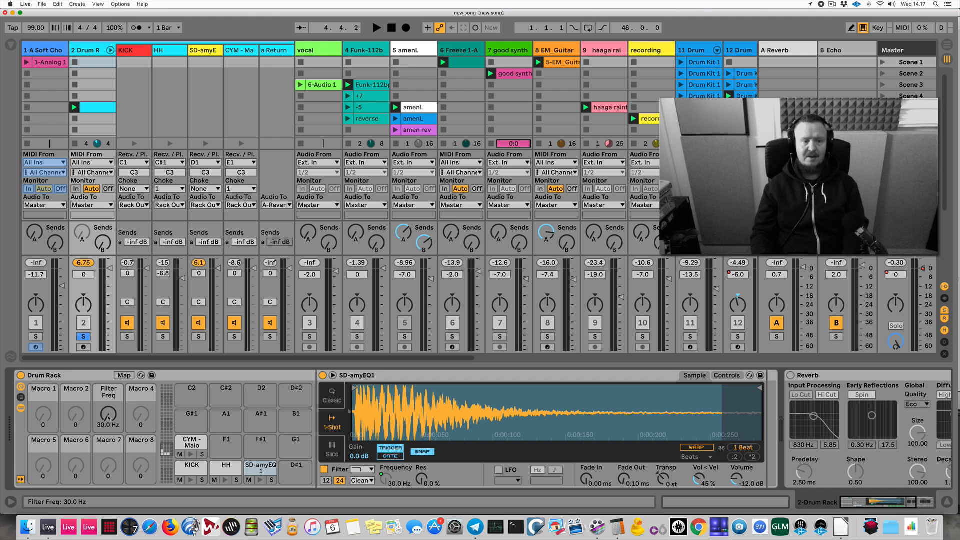
pyautogui.press('super+z')
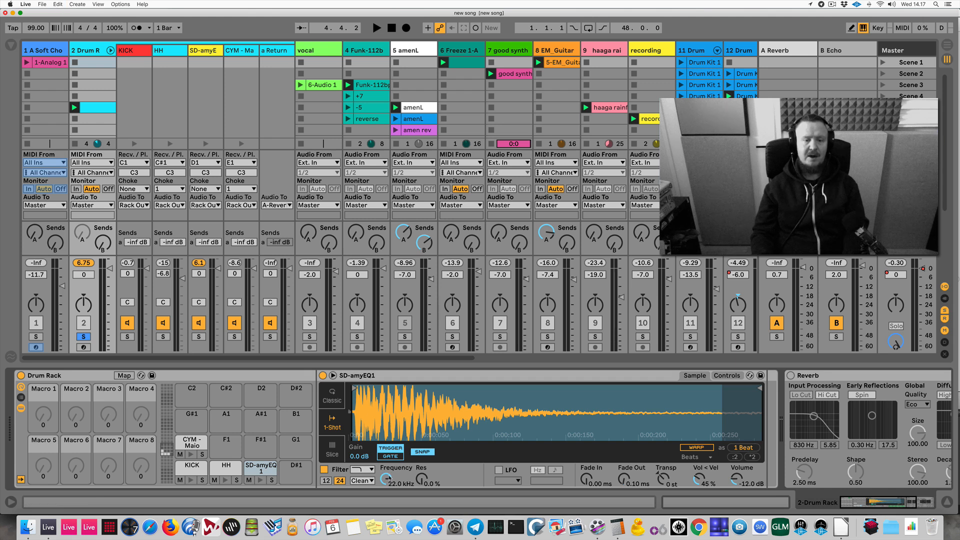
# Map the snare's filter frequency to Macro 4 and sweep the macro during playback, leaving it at about 20.9 kHz
pyautogui.rightClick(386, 479)
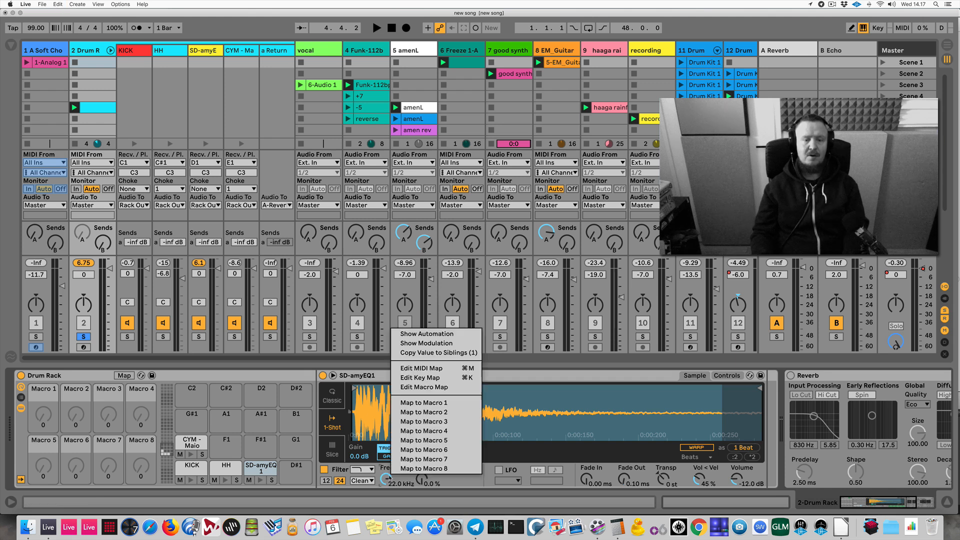
pyautogui.click(440, 431)
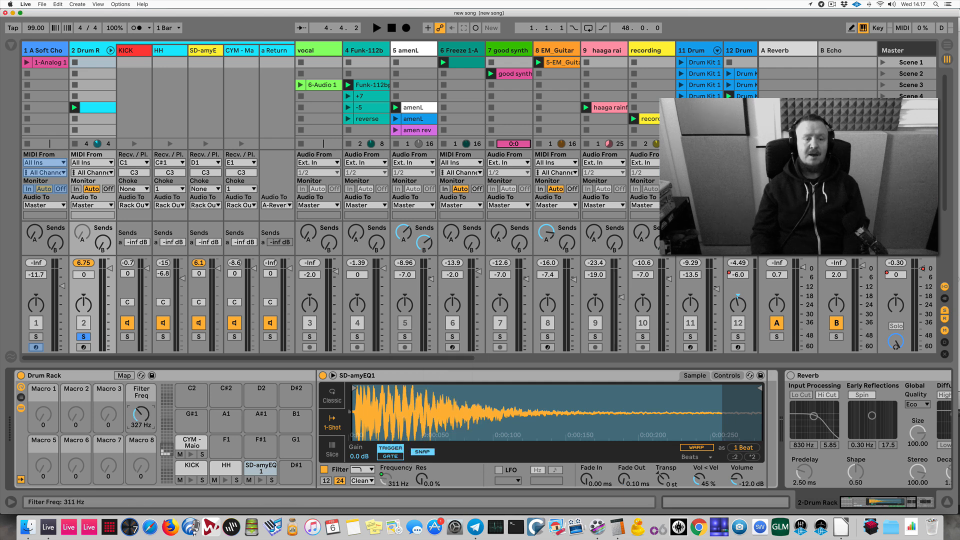
pyautogui.moveTo(141, 414); pyautogui.dragTo(141, 353)
pyautogui.press('space')
pyautogui.press('space')
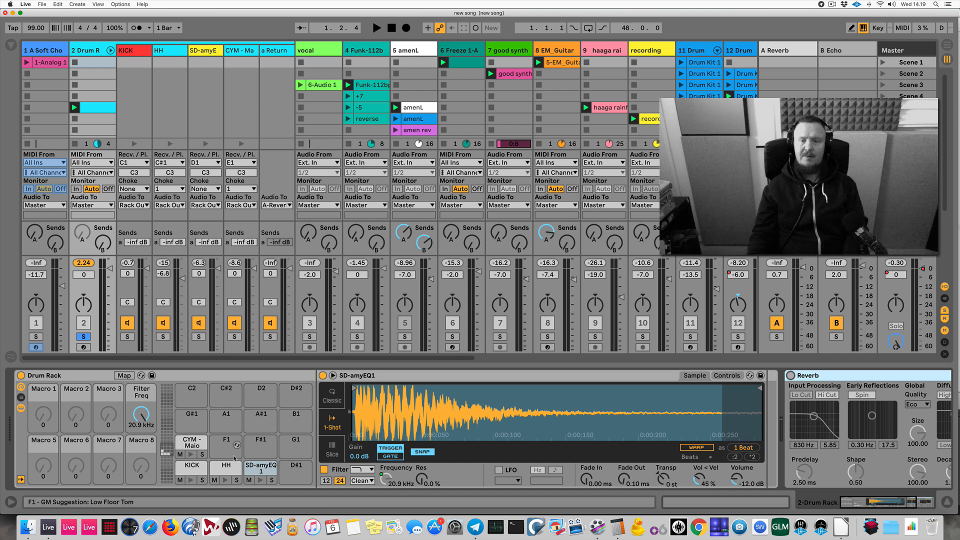
# Map the transposition of the HH pad's Simpler to Macro 3 of the Drum Rack
pyautogui.click(227, 477)
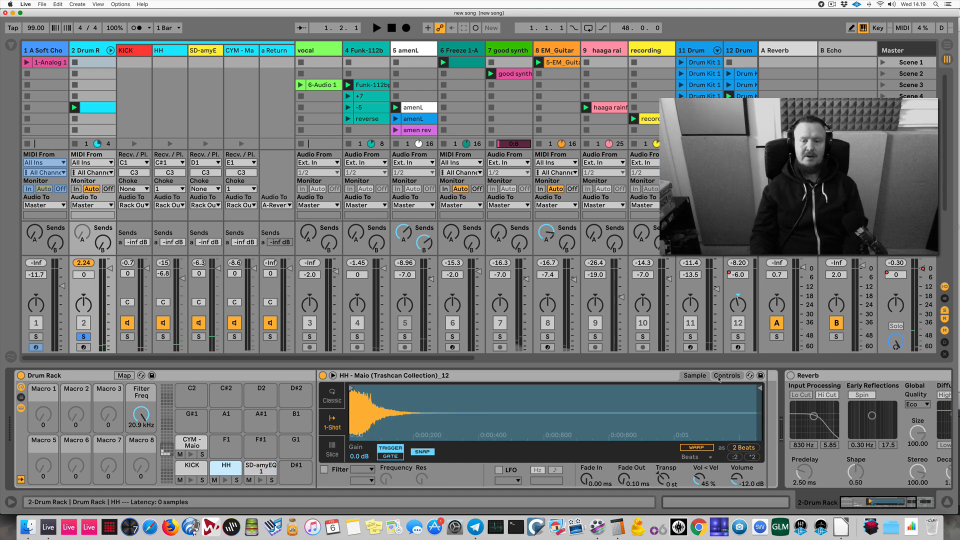
pyautogui.click(721, 378)
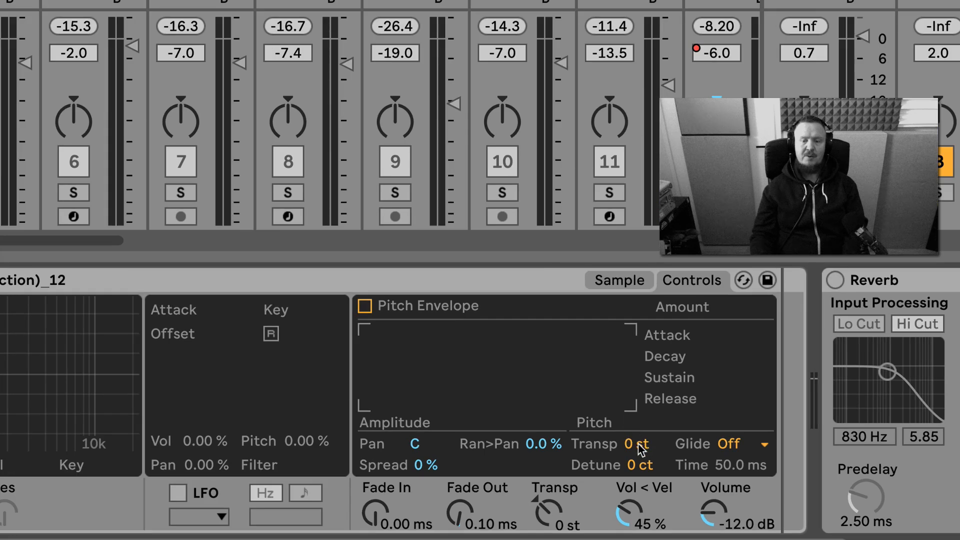
pyautogui.moveTo(640, 449); pyautogui.dragTo(641, 514)
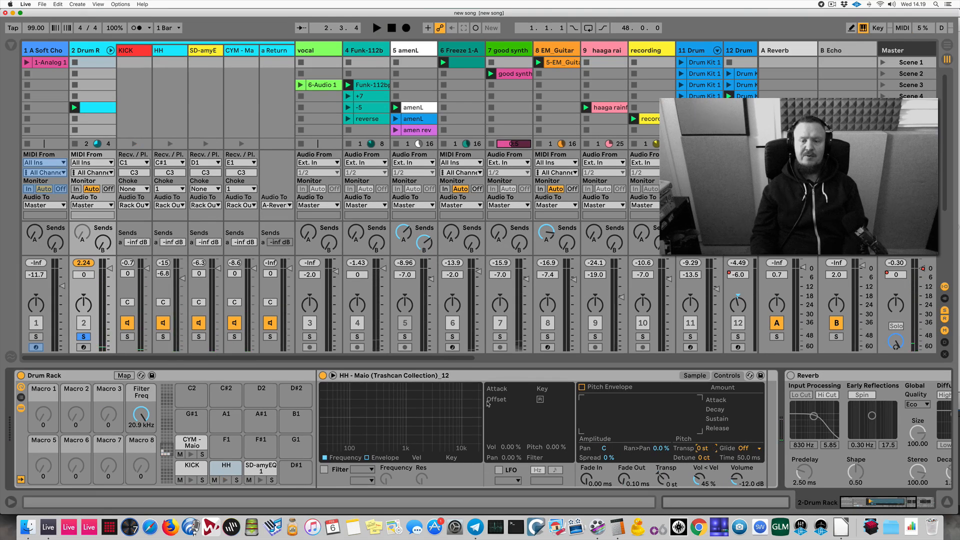
pyautogui.click(125, 375)
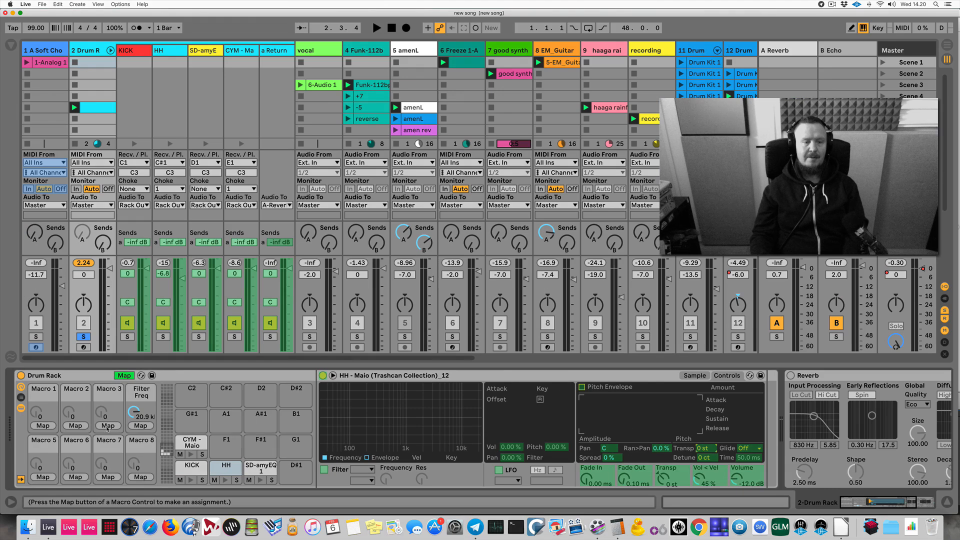
pyautogui.click(101, 424)
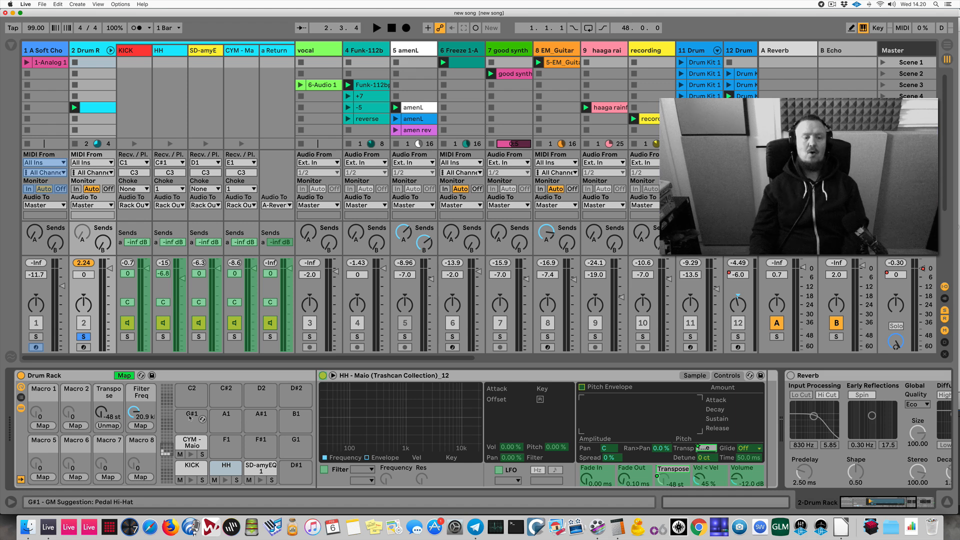
# Turn the Transpose macro during playback, leave it at 0 st, and exit macro mapping
pyautogui.moveTo(102, 413); pyautogui.dragTo(102, 371)
pyautogui.press('space')
pyautogui.press('space')
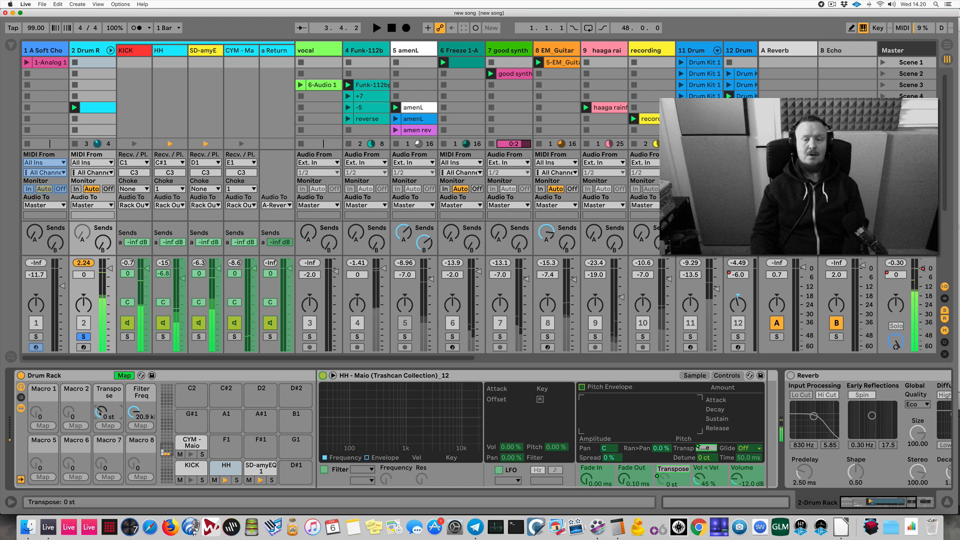
pyautogui.click(124, 376)
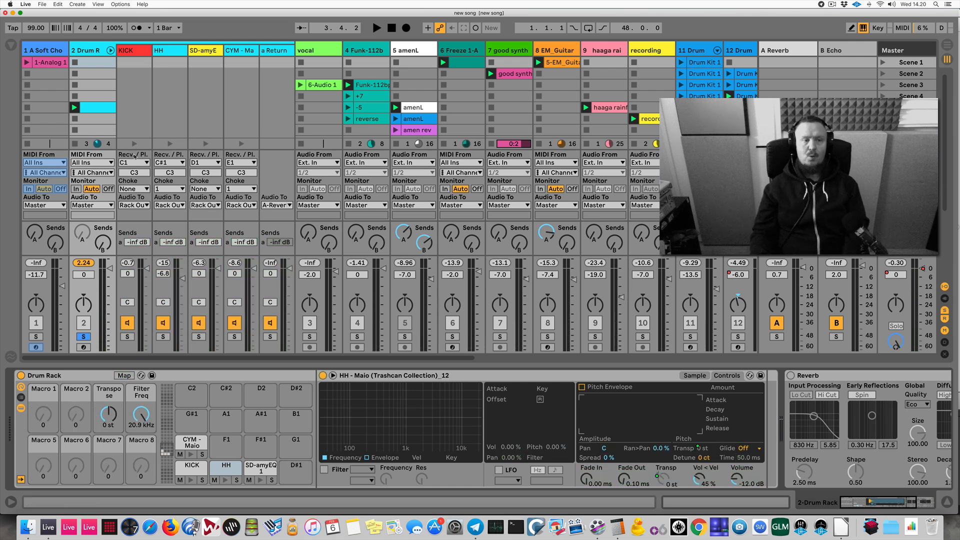
# Show the macro mappings list and limit the Transpose range to a minimum of -24 st and a maximum of +19 st
pyautogui.click(11, 45)
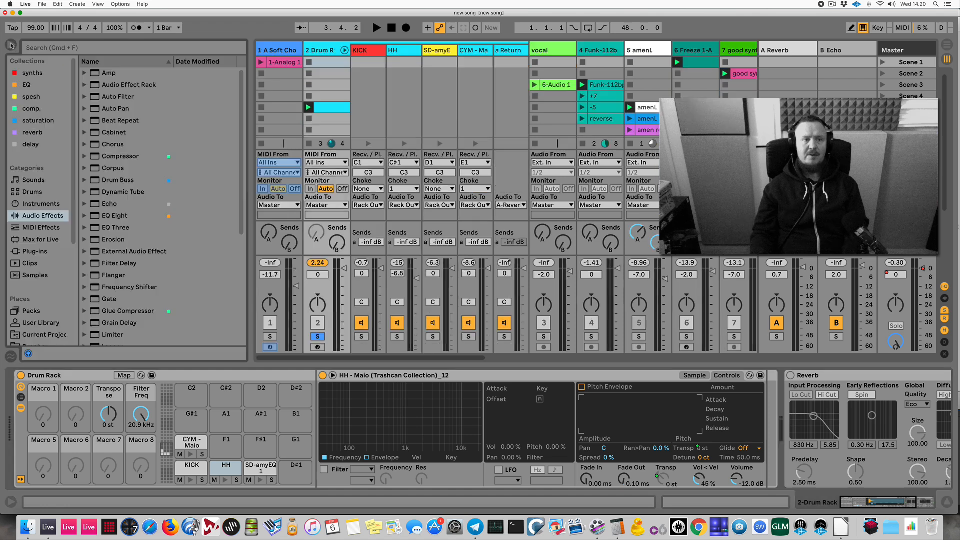
pyautogui.click(122, 376)
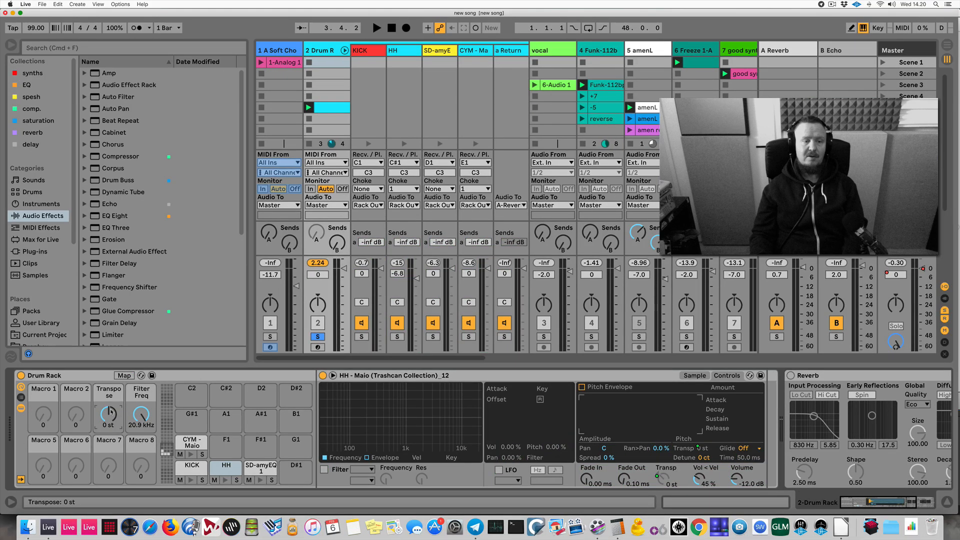
pyautogui.press('space')
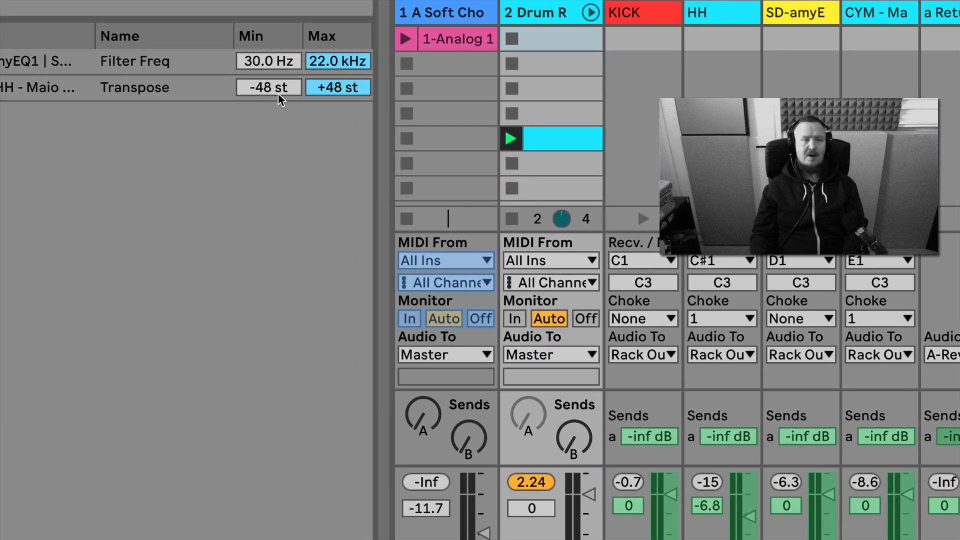
pyautogui.moveTo(245, 86); pyautogui.dragTo(245, 82)
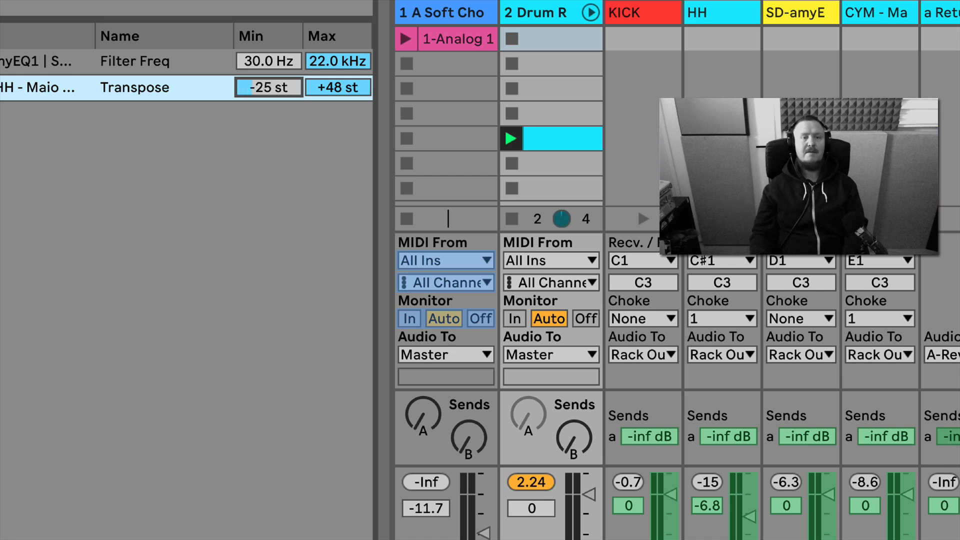
pyautogui.moveTo(333, 89); pyautogui.dragTo(332, 96)
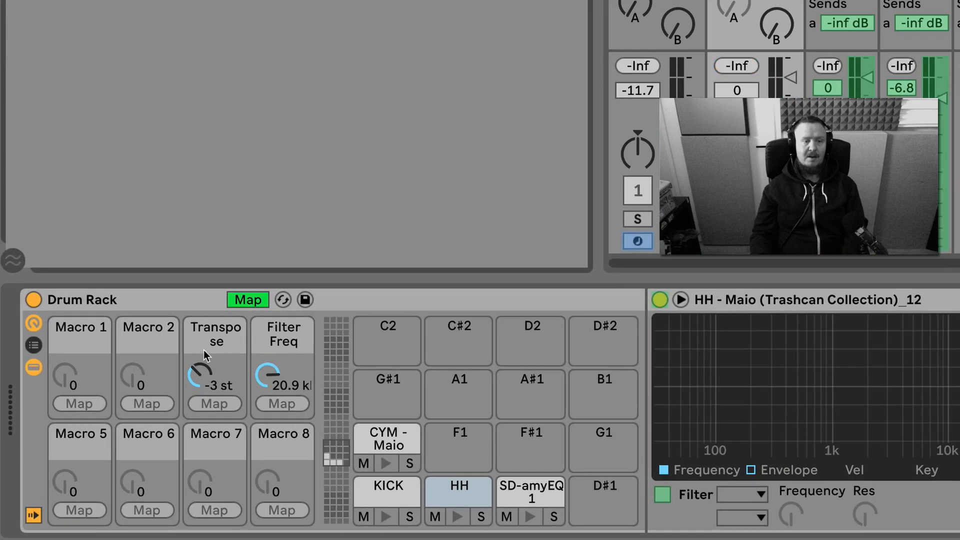
# Audition the limited Transpose macro, return it to 0 st, and leave macro mapping
pyautogui.press('space')
pyautogui.moveTo(205, 355)
pyautogui.mouseDown()
pyautogui.moveTo(205, 366)
pyautogui.moveTo(205, 348)
pyautogui.mouseUp()
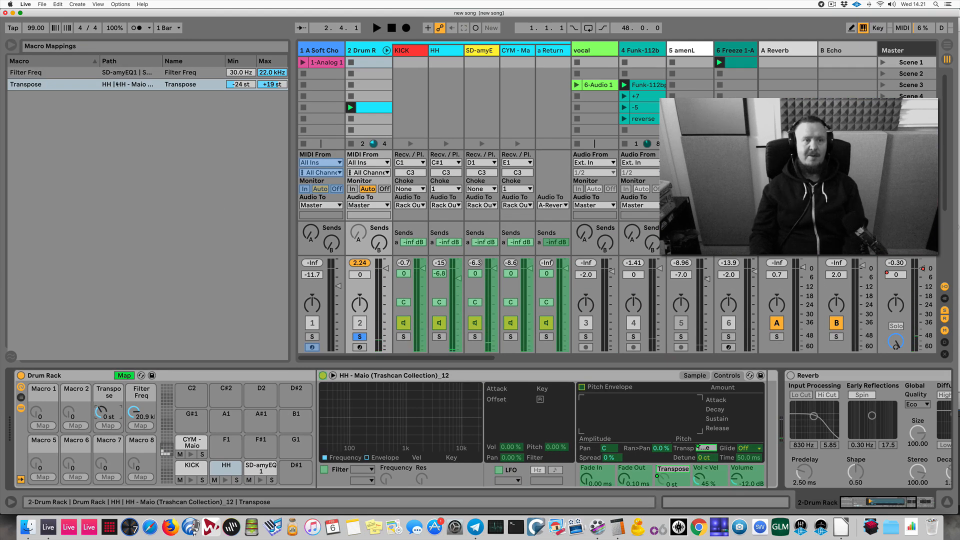
pyautogui.click(269, 73)
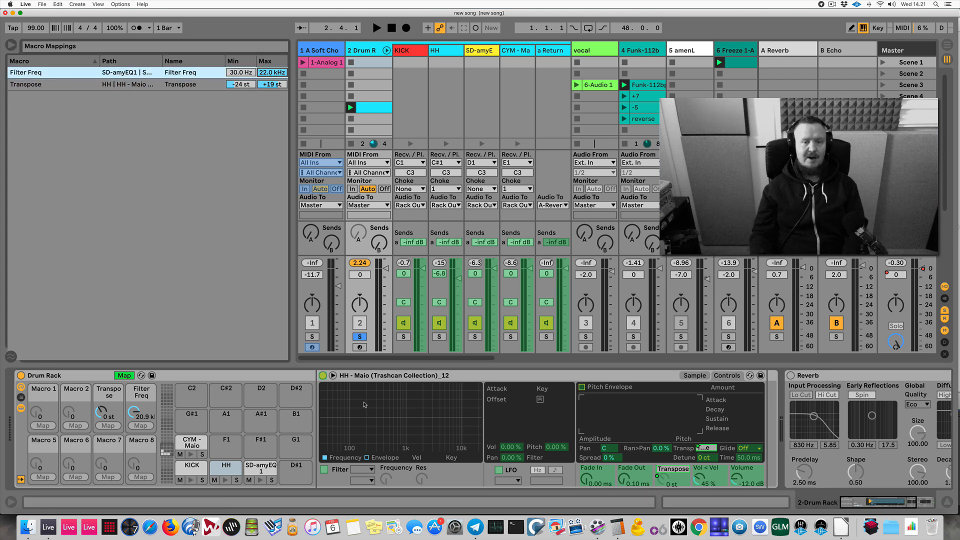
pyautogui.click(123, 376)
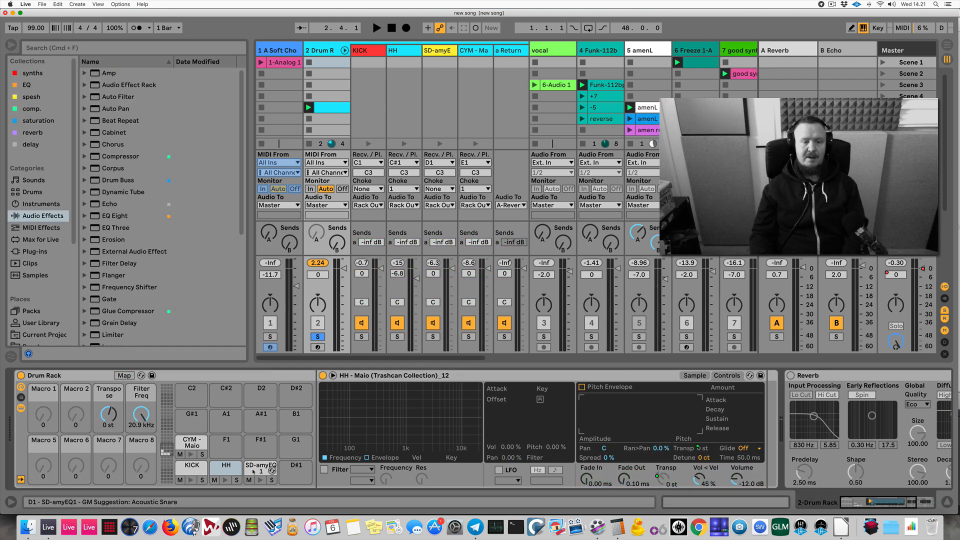
# Adjust the mapped filter frequency directly in the SD-amyEQ1 Simpler to about 18.7 kHz
pyautogui.click(257, 468)
pyautogui.moveTo(386, 480); pyautogui.dragTo(385, 498)
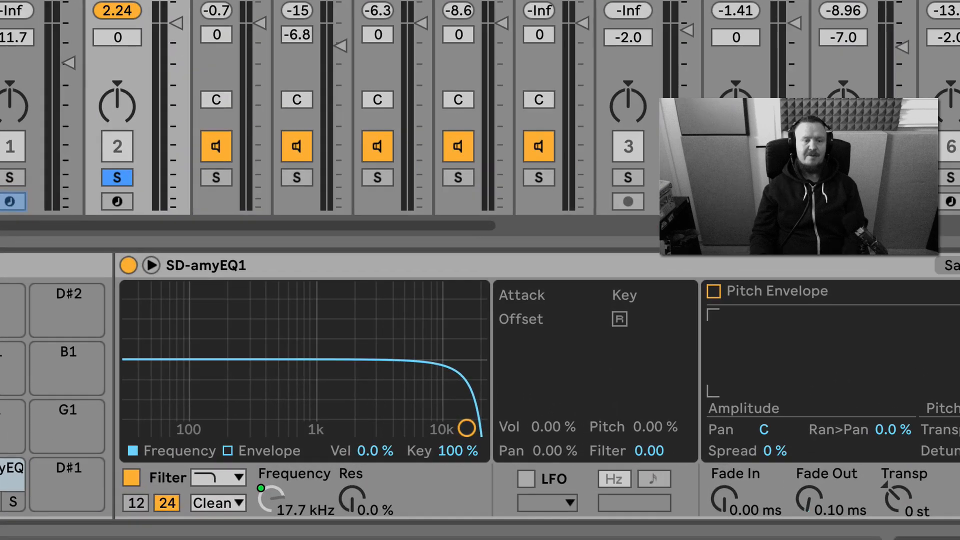
pyautogui.moveTo(271, 499); pyautogui.dragTo(270, 490)
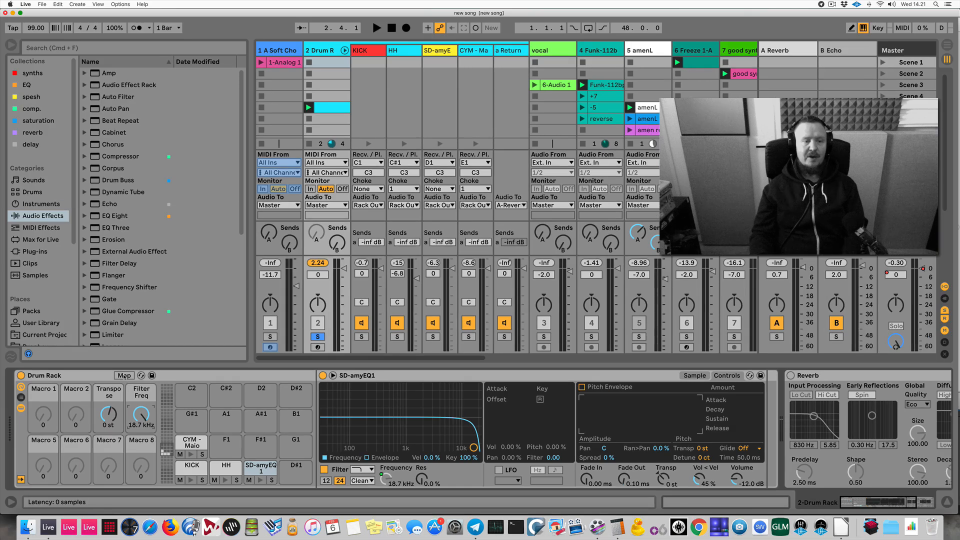
# Limit the Filter Freq macro mapping to a minimum of about 733 Hz and a maximum of 10.8 kHz while the pattern plays
pyautogui.click(124, 376)
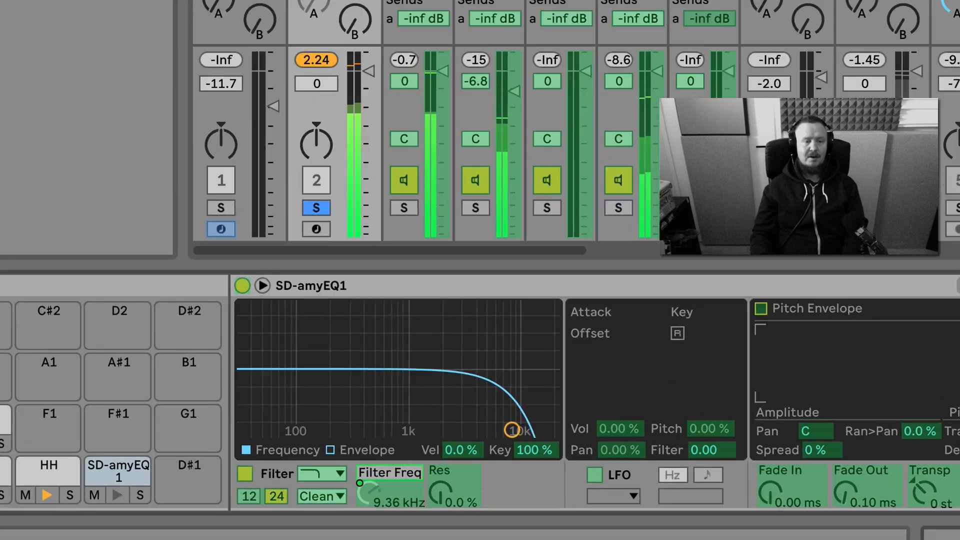
pyautogui.moveTo(135, 415); pyautogui.dragTo(135, 460)
pyautogui.moveTo(1, 325); pyautogui.dragTo(1, 300)
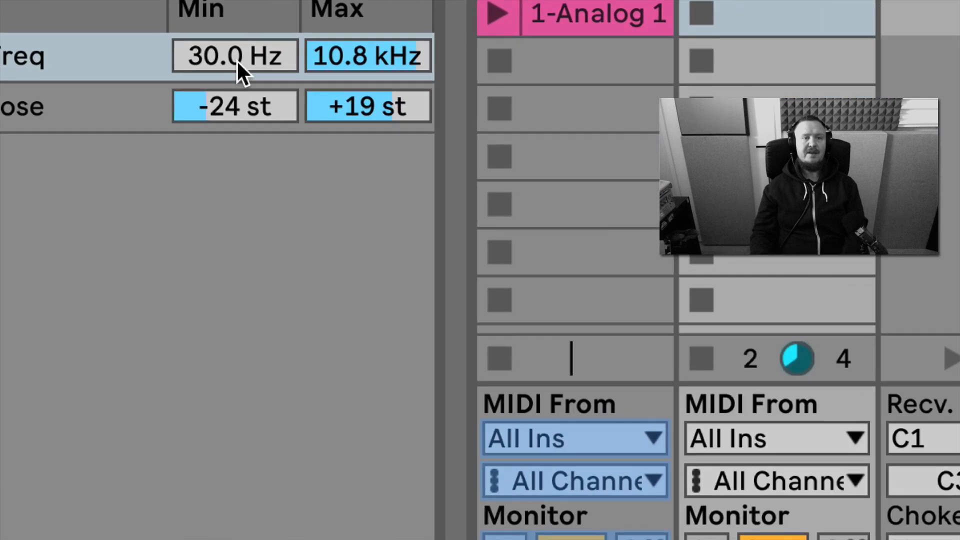
pyautogui.moveTo(236, 56); pyautogui.dragTo(236, 53)
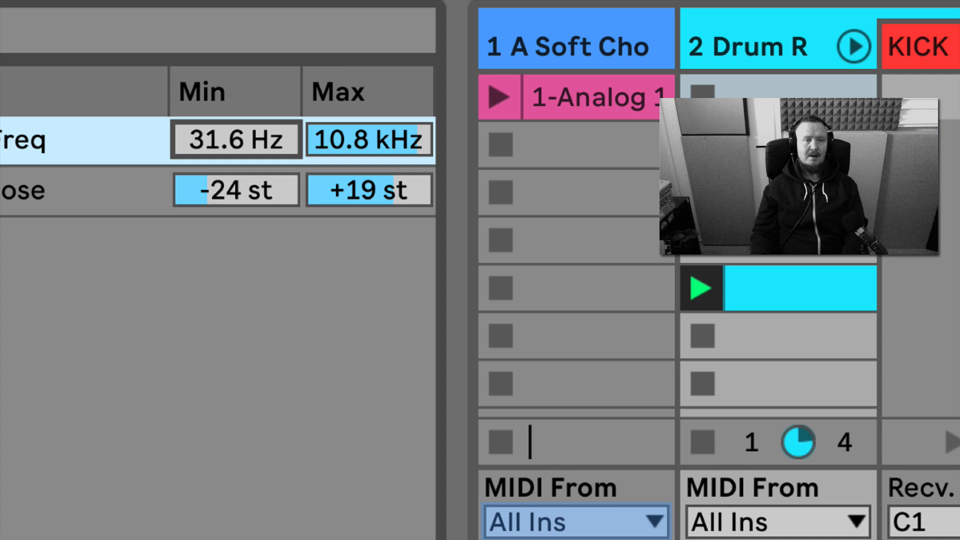
pyautogui.moveTo(236, 139)
pyautogui.mouseDown()
pyautogui.moveTo(236, 98)
pyautogui.moveTo(240, 141)
pyautogui.mouseUp()
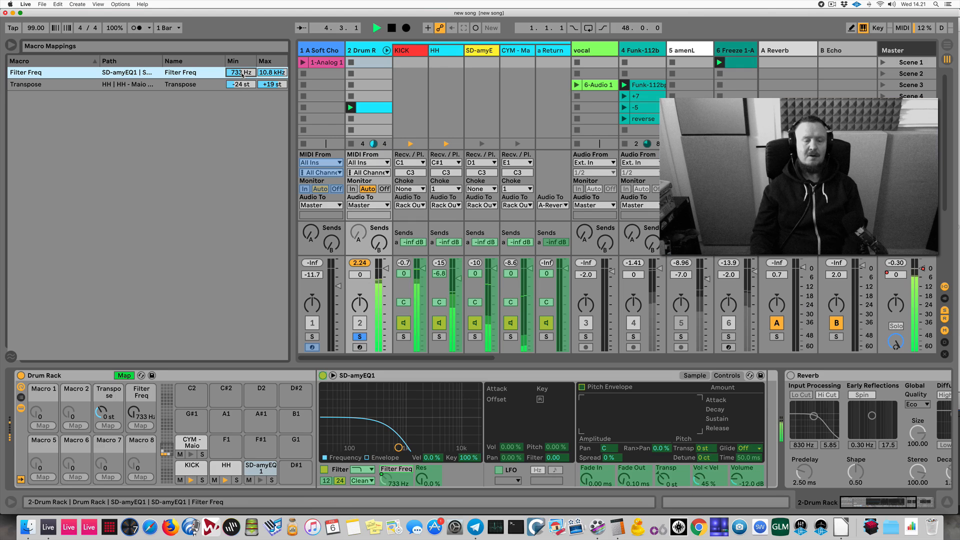
# Stop the pattern's playback and leave the Drum Rack's macro mapping
pyautogui.press('space')
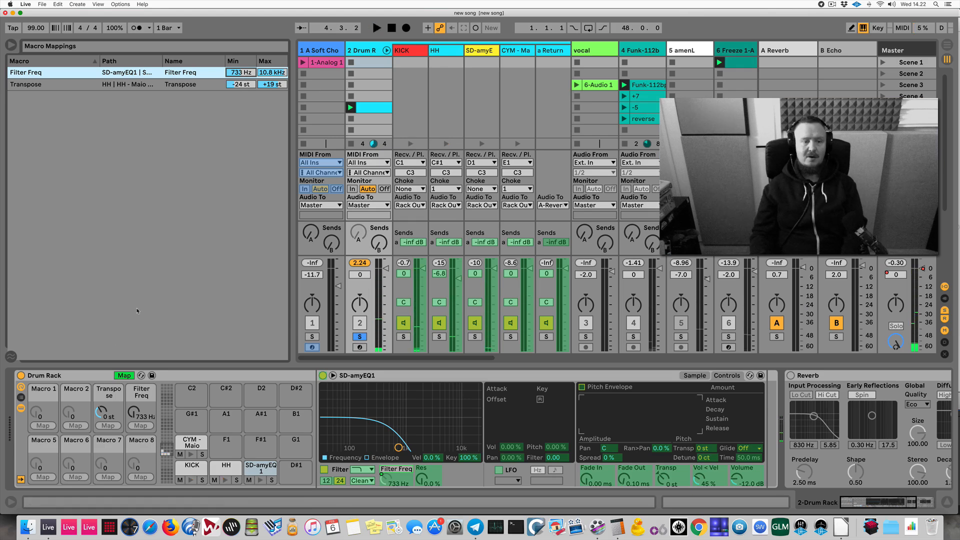
pyautogui.click(124, 376)
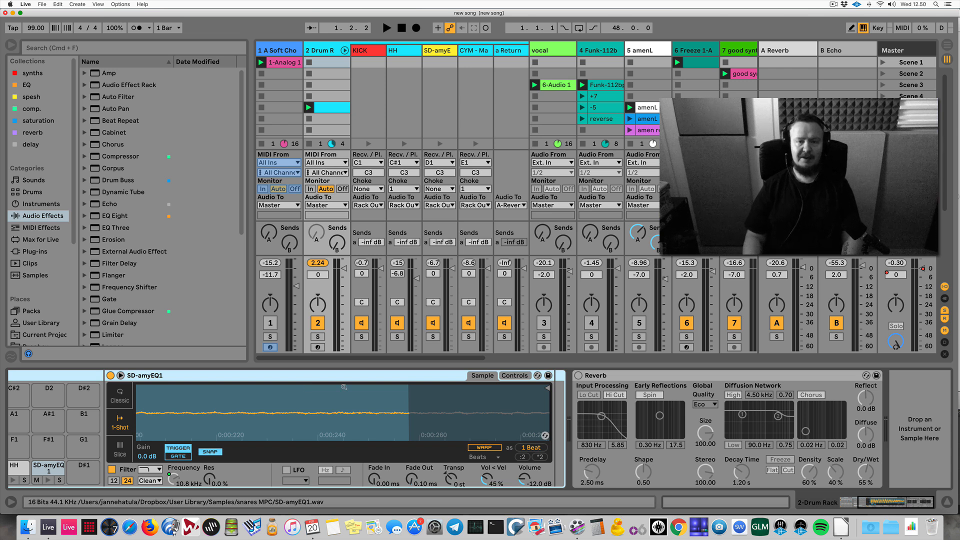
# Solo the Drum Rack track and audition the pattern while activating the Reverb after the rack
pyautogui.click(625, 415)
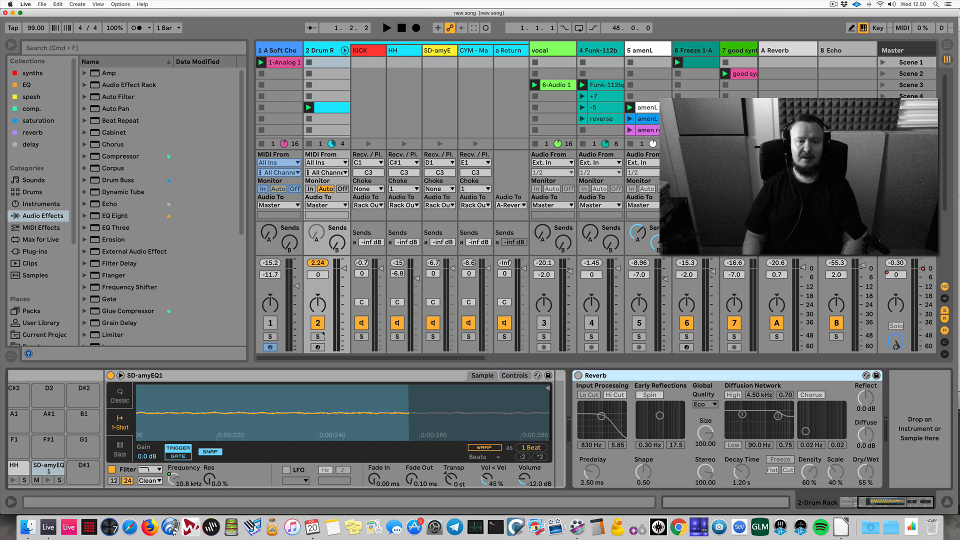
pyautogui.click(318, 338)
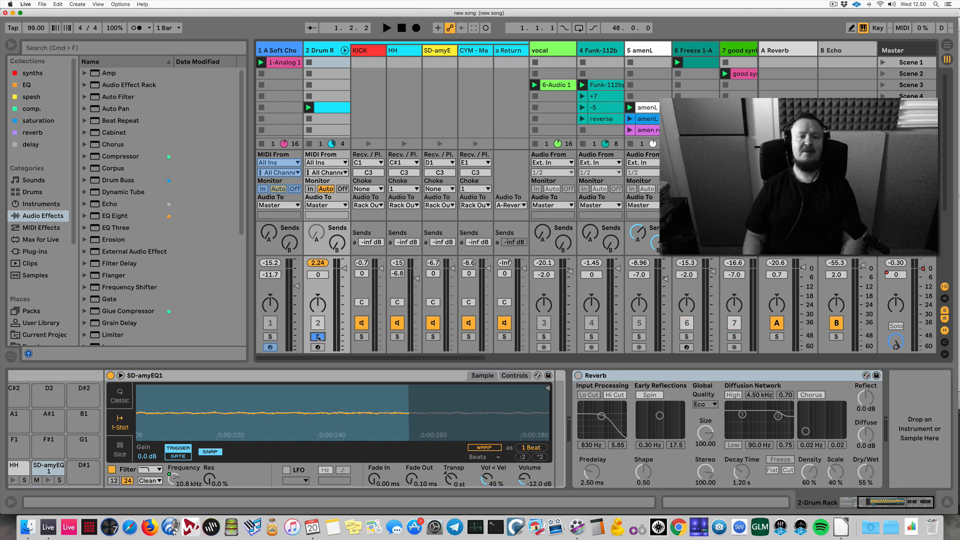
pyautogui.press('space')
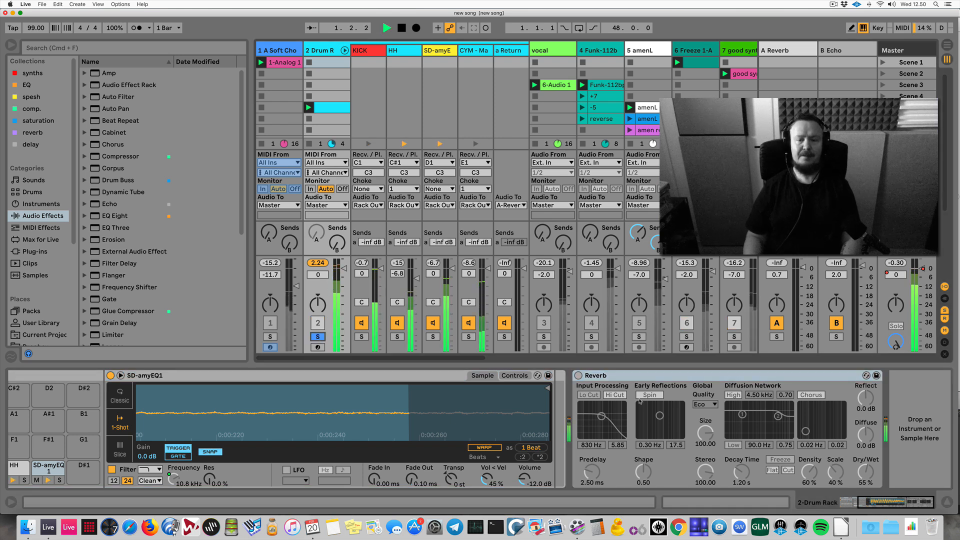
pyautogui.click(579, 375)
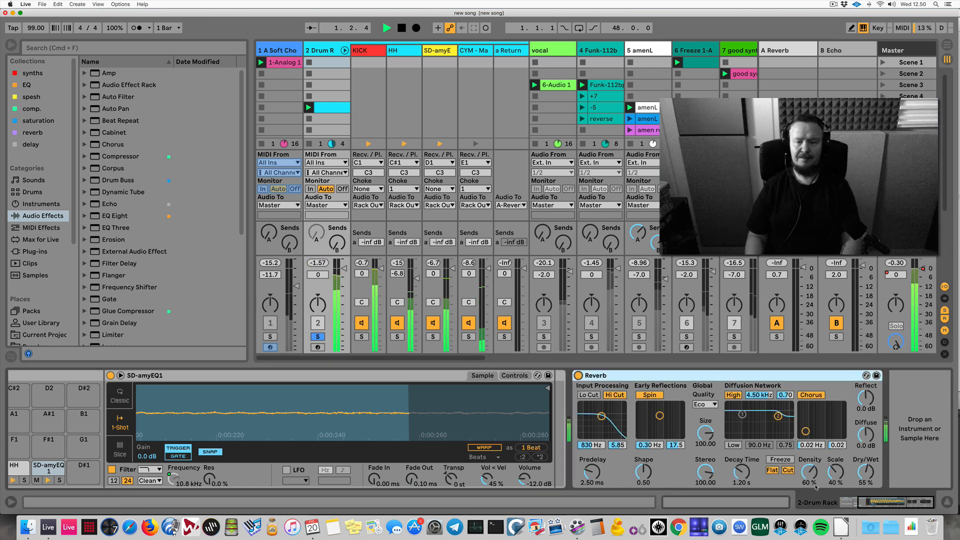
pyautogui.press('space')
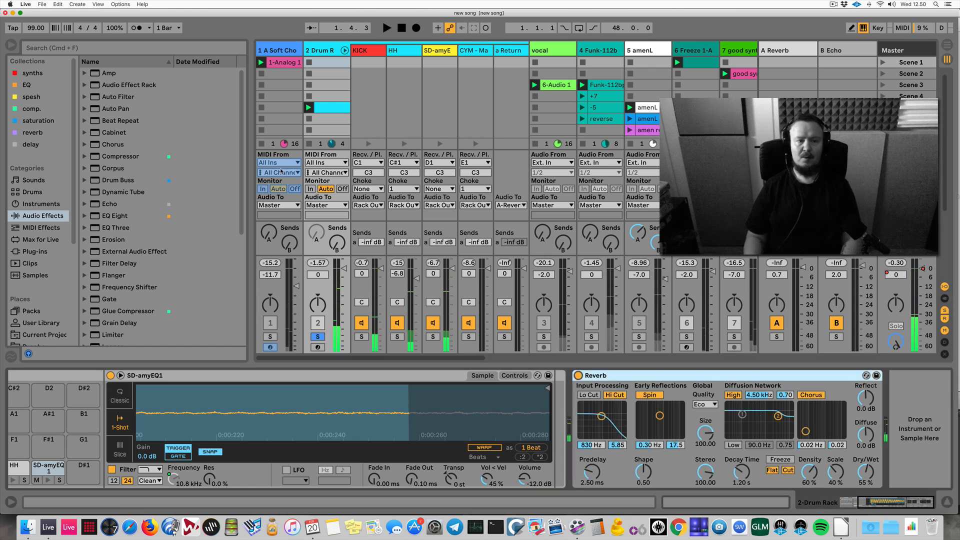
# Add a Redux effect after the Reverb on the Drum Rack track and audition the pattern through it
pyautogui.press('q')
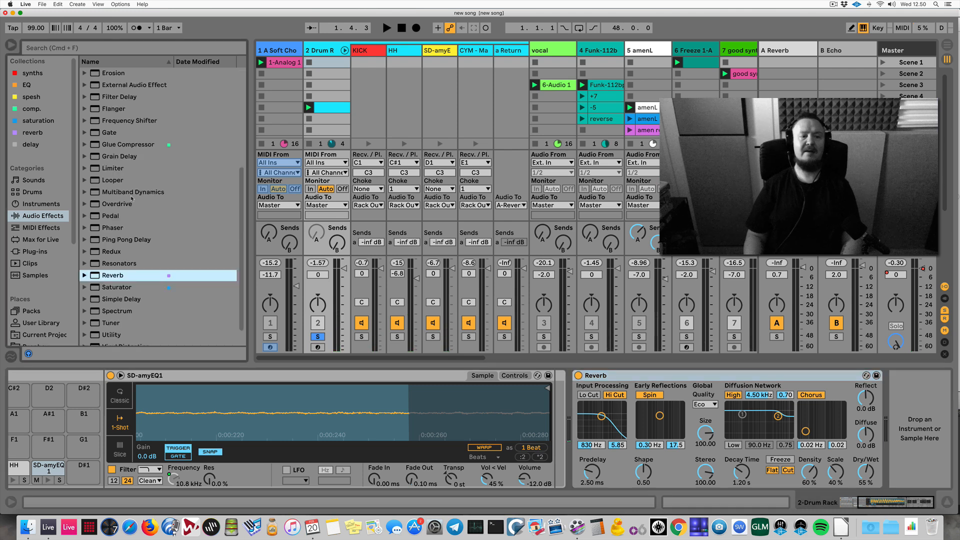
pyautogui.click(118, 232)
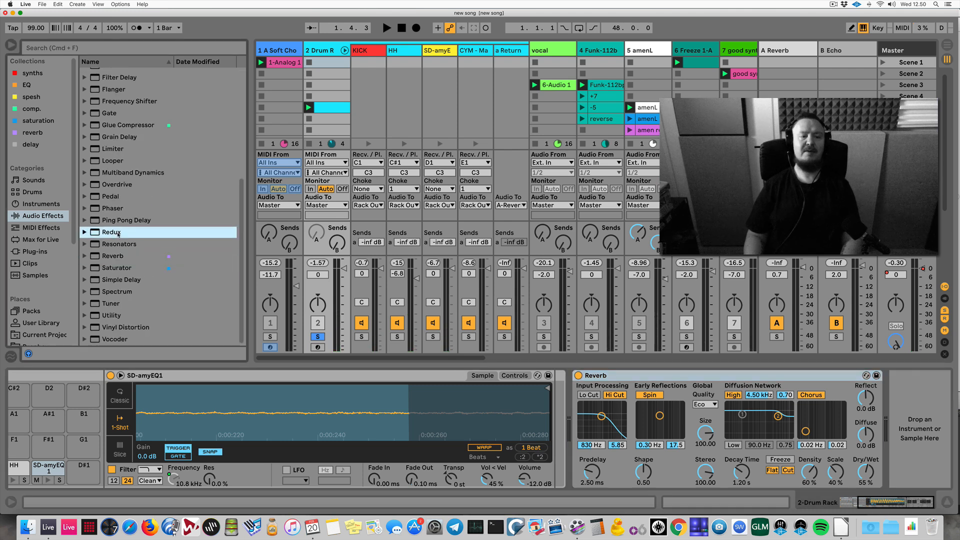
pyautogui.moveTo(112, 234); pyautogui.dragTo(852, 424)
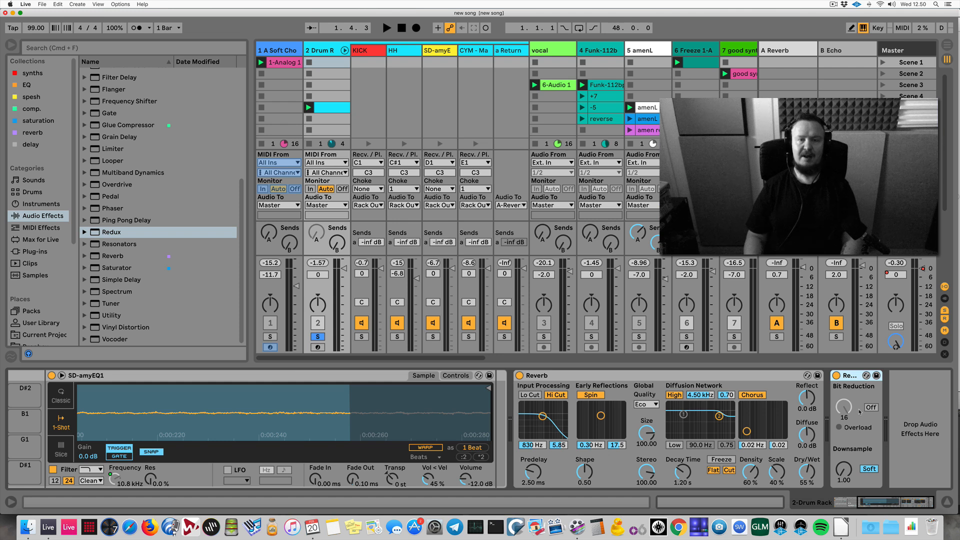
pyautogui.moveTo(846, 474)
pyautogui.mouseDown()
pyautogui.moveTo(846, 451)
pyautogui.moveTo(845, 474)
pyautogui.mouseUp()
pyautogui.press('space')
pyautogui.press('space')
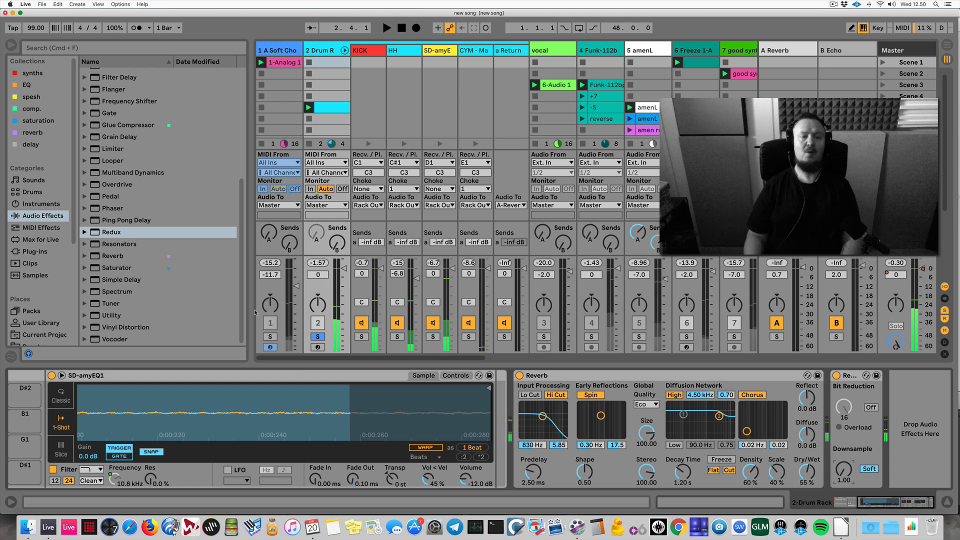
# Add a Ping Pong Delay after Redux, audition the pattern, and lower the delay's Dry/Wet to 7.1 %
pyautogui.scroll(1, 132, 290)
pyautogui.scroll(-1, 131, 290)
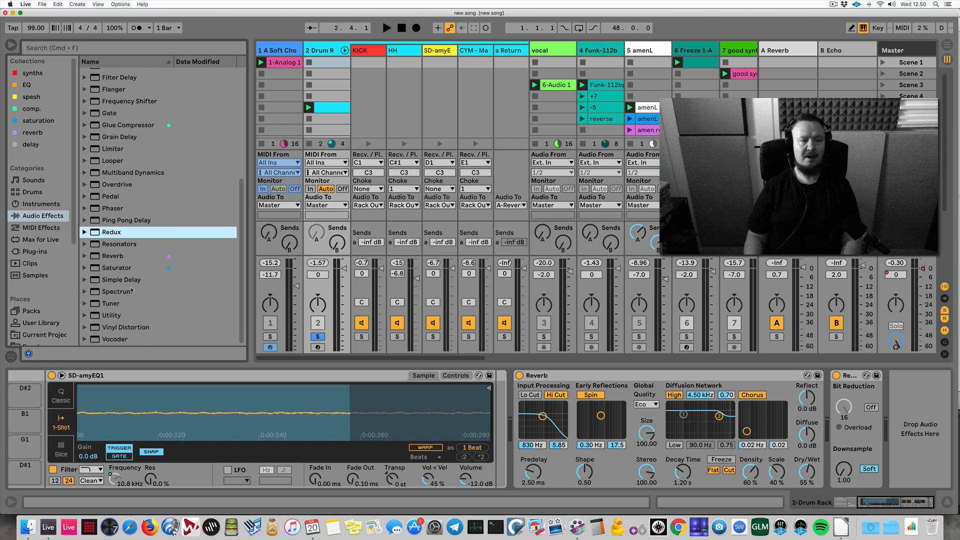
pyautogui.click(130, 222)
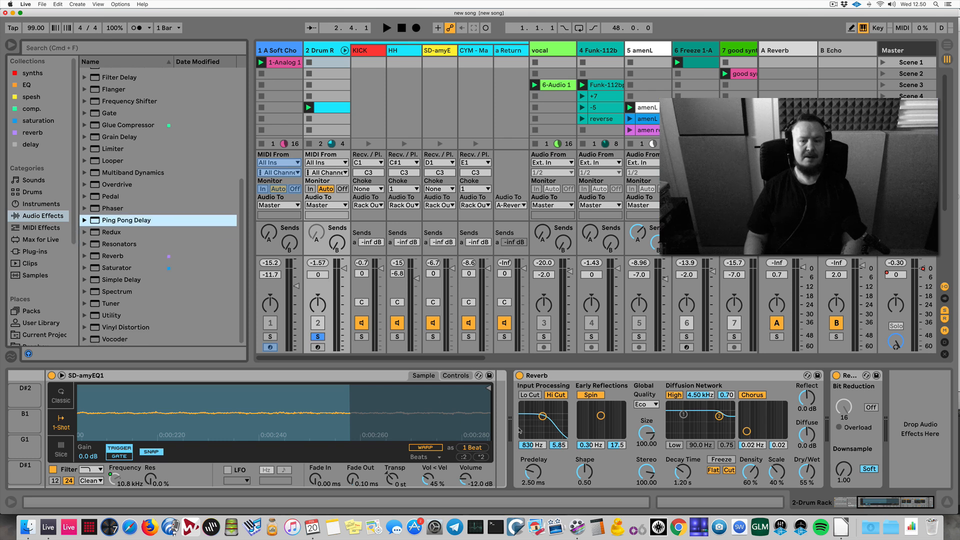
pyautogui.press('Return')
pyautogui.press('space')
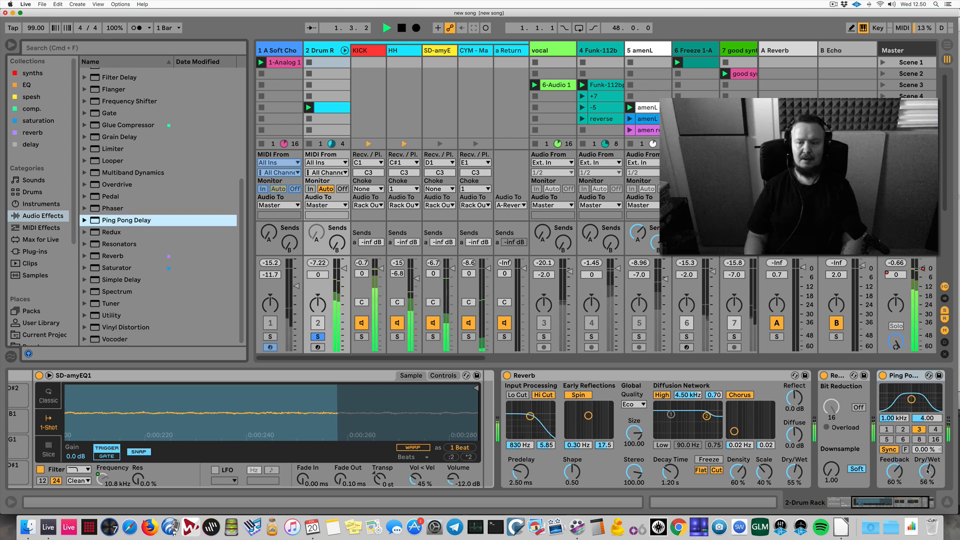
pyautogui.press('space')
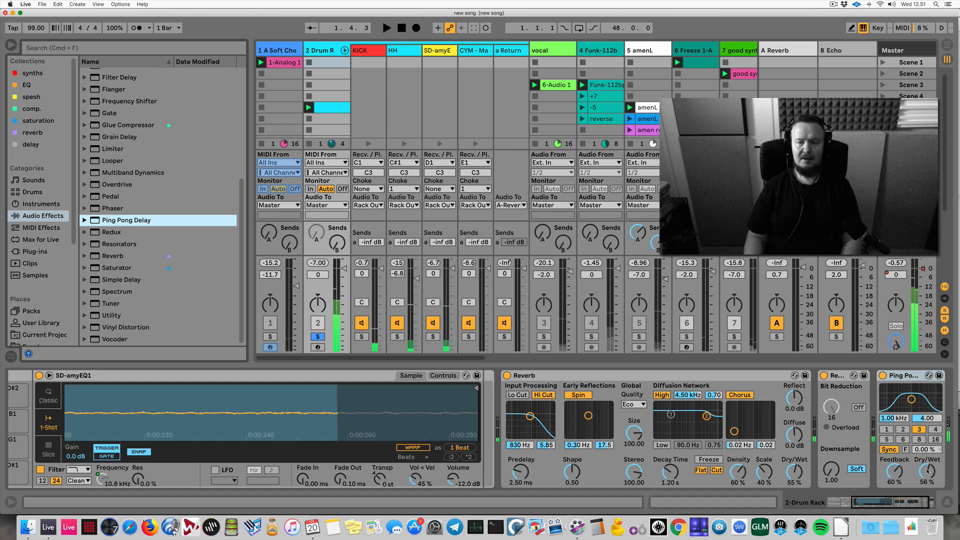
pyautogui.moveTo(928, 471); pyautogui.dragTo(928, 502)
pyautogui.hscroll(3, 821, 438)
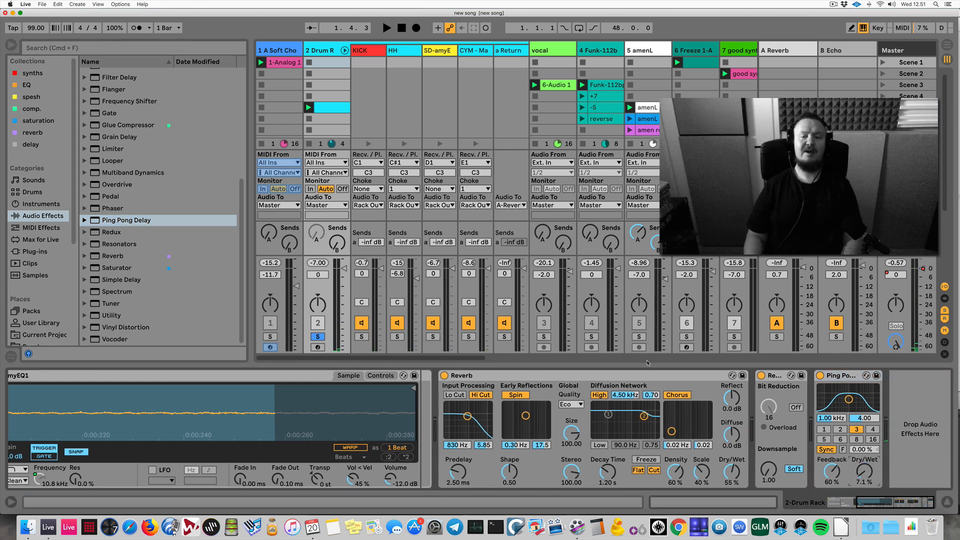
# Group the Reverb, Redux and Ping Pong Delay into an Audio Effect Rack and show its macro controls
pyautogui.click(643, 376)
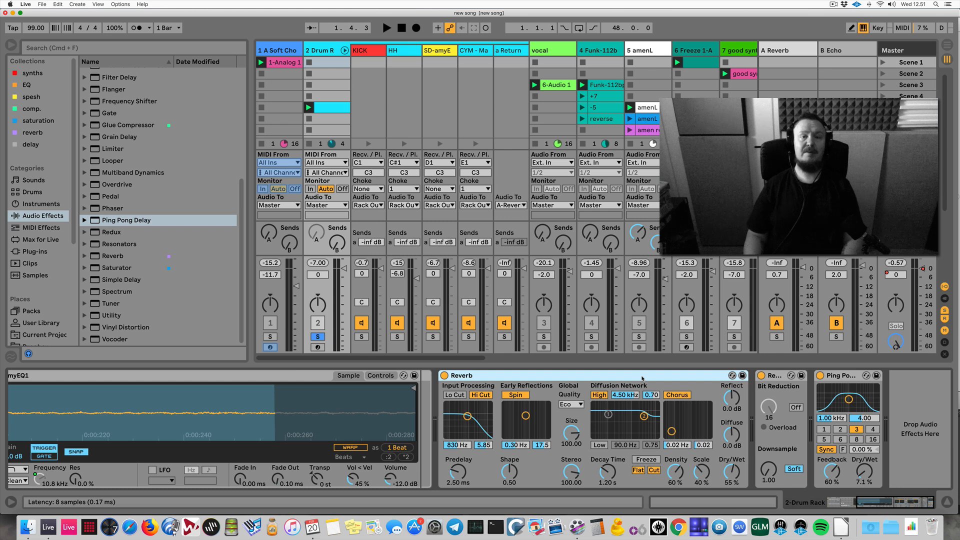
pyautogui.moveTo(261, 392); pyautogui.dragTo(295, 391)
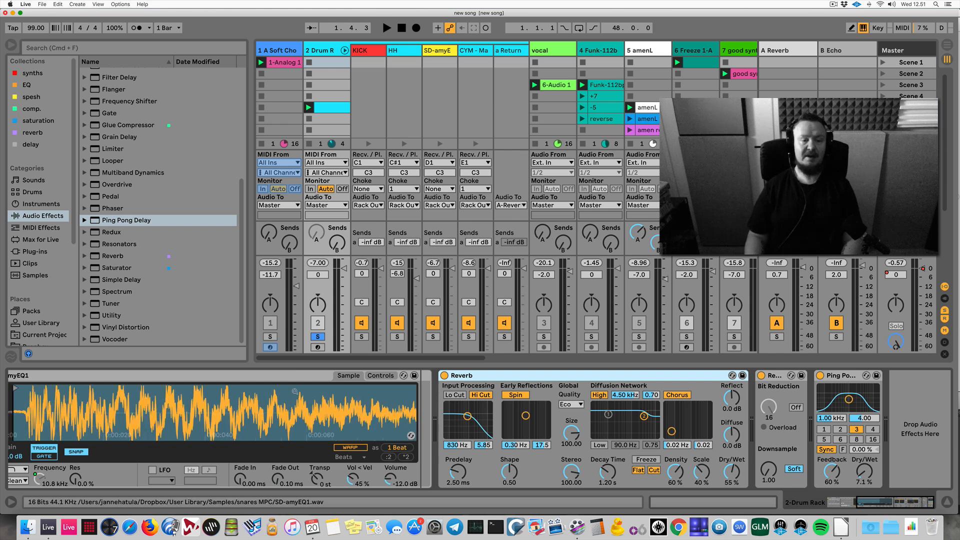
pyautogui.hscroll(-15, 295, 391)
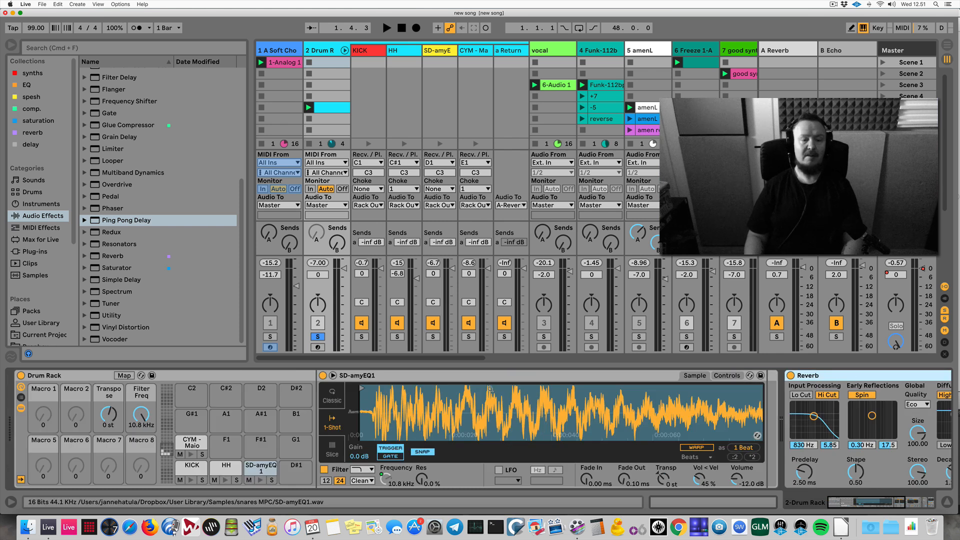
pyautogui.hscroll(15, 488, 375)
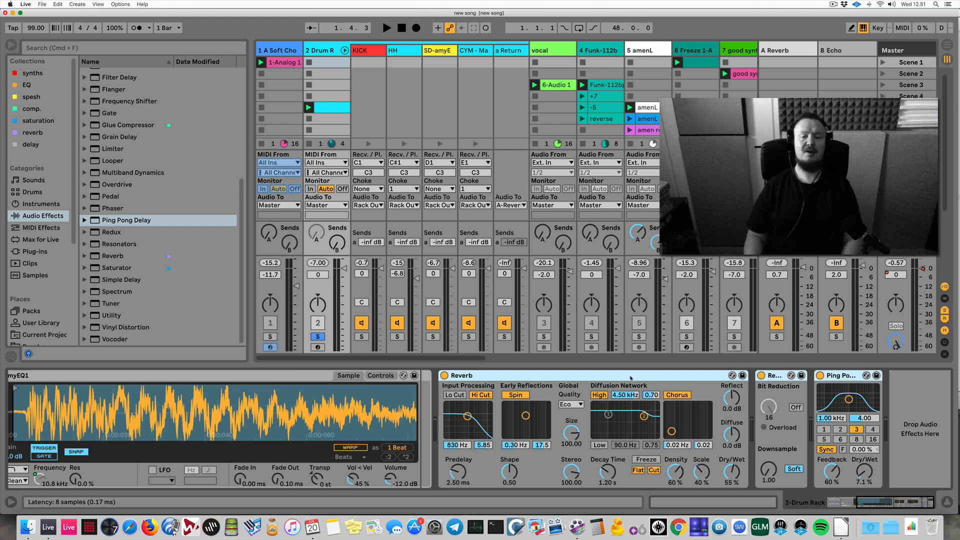
pyautogui.rightClick(631, 378)
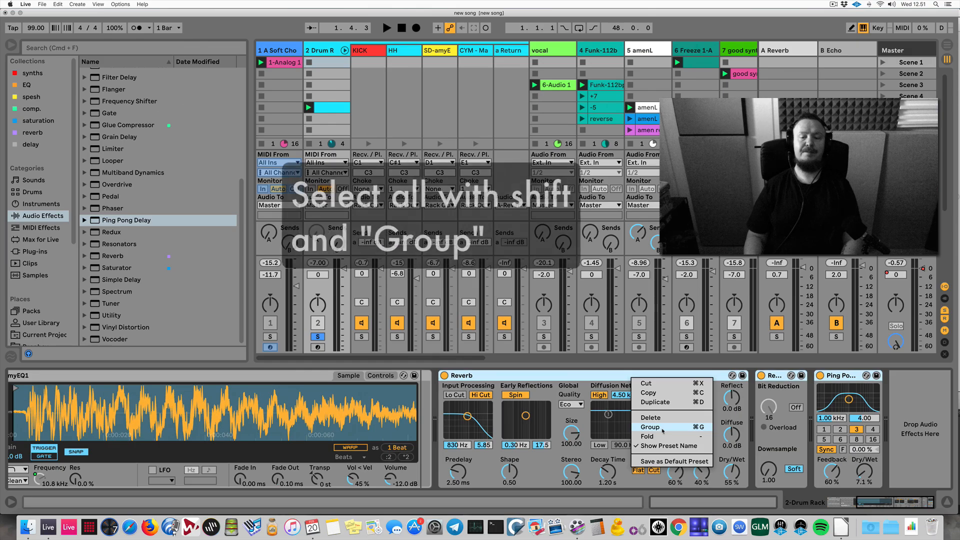
pyautogui.click(651, 427)
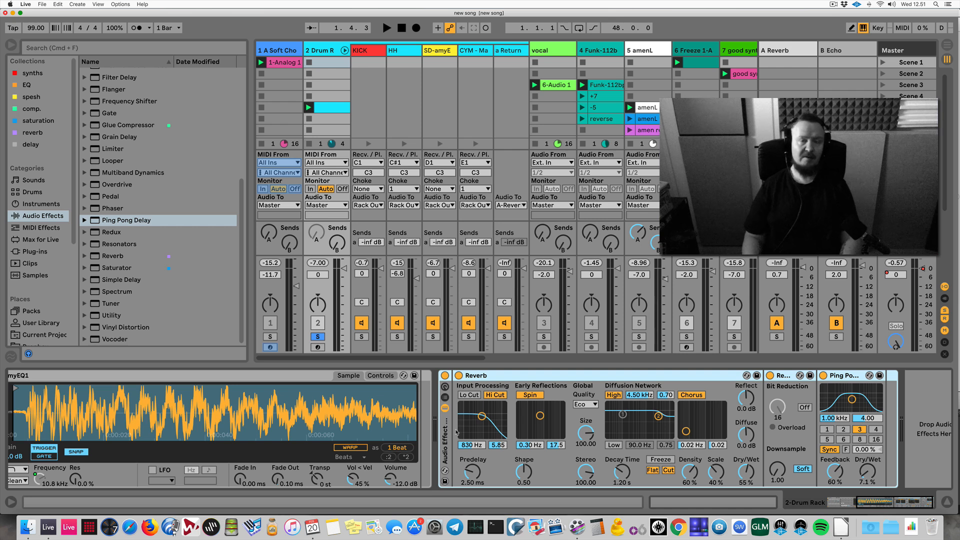
pyautogui.click(444, 388)
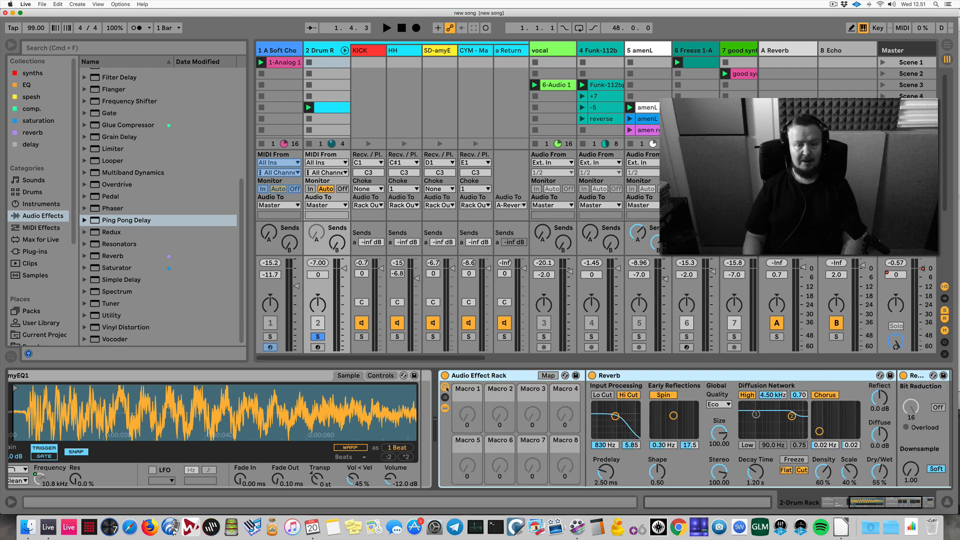
pyautogui.click(445, 388)
pyautogui.click(444, 388)
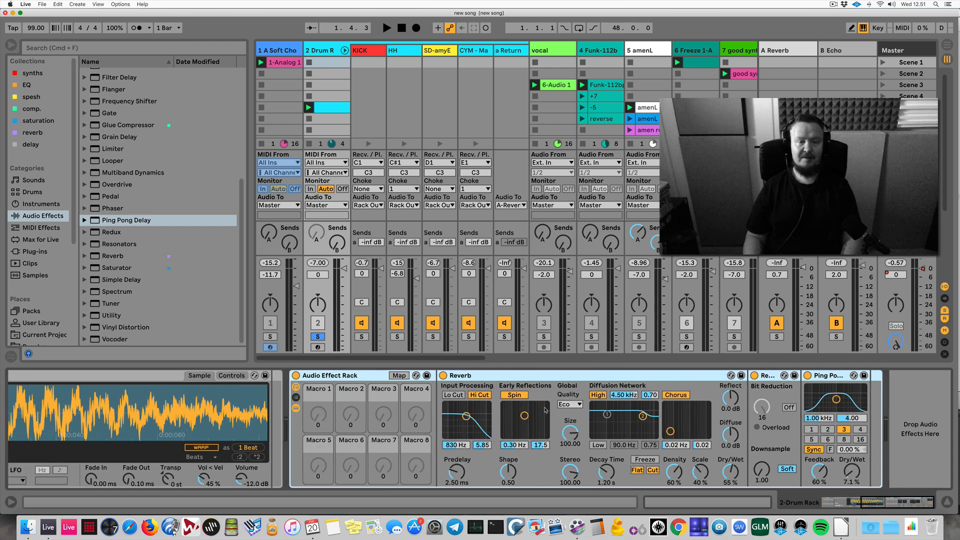
# Set the Ping Pong Delay's Dry/Wet to 48 % and Redux's Downsample to 8.54 with the pattern playing
pyautogui.moveTo(848, 473); pyautogui.dragTo(848, 448)
pyautogui.press('space')
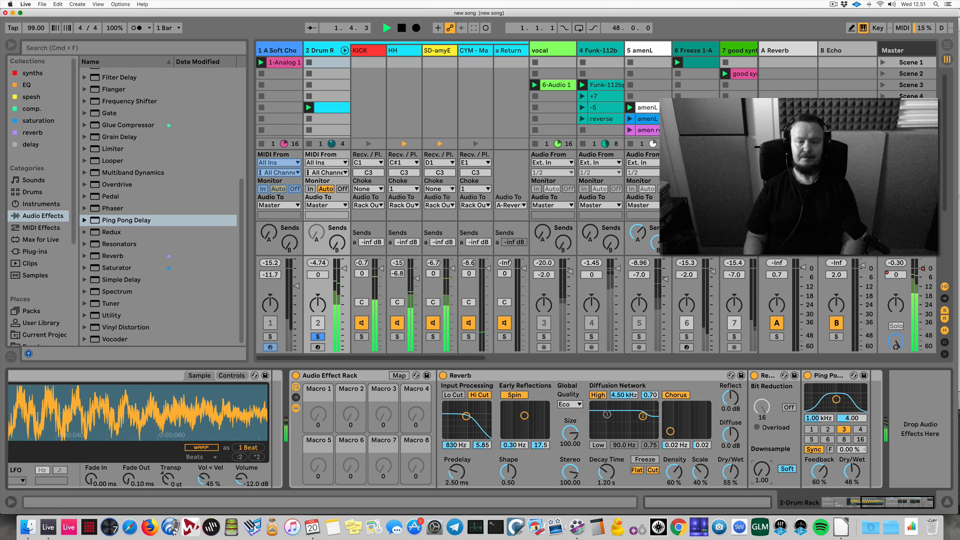
pyautogui.moveTo(762, 470); pyautogui.dragTo(762, 447)
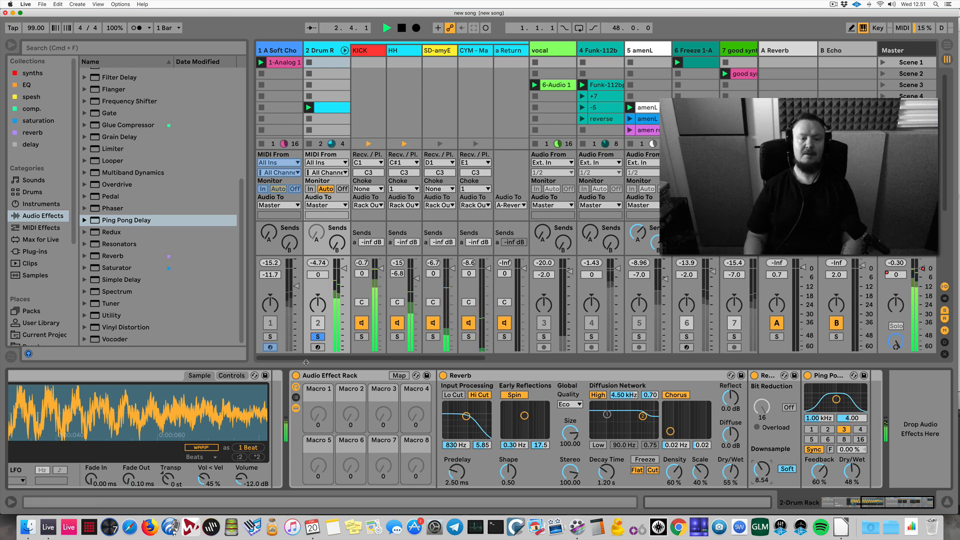
# Bypass the whole Audio Effect Rack to compare the dry sound, stop playback, and reactivate the rack
pyautogui.click(295, 375)
pyautogui.press('space')
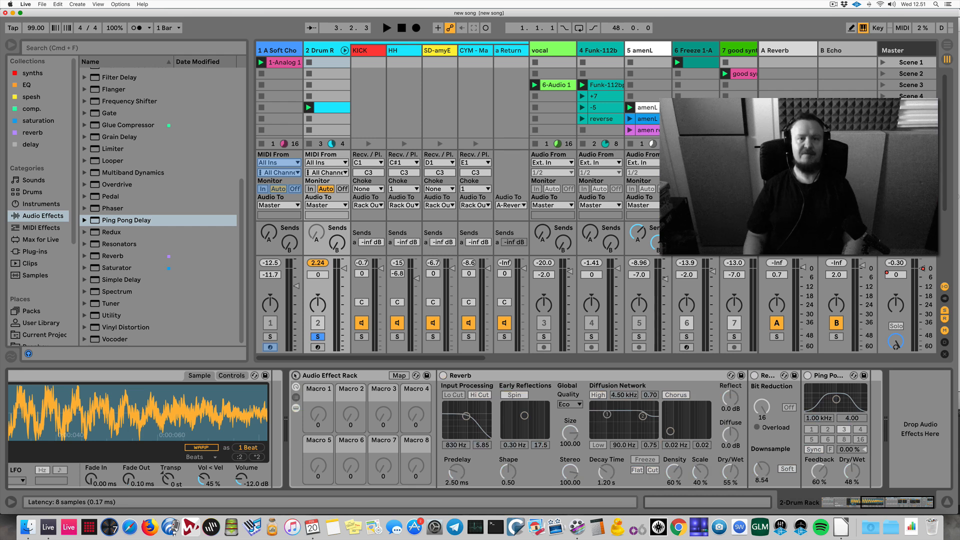
pyautogui.click(296, 376)
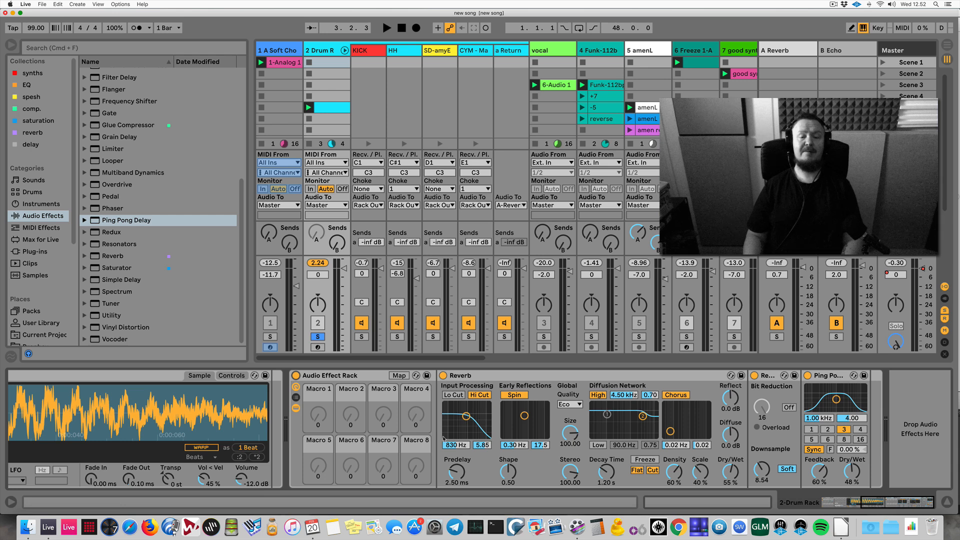
# Enter macro mapping for the Audio Effect Rack and map the Ping Pong Delay's Dry/Wet to Macro 8
pyautogui.click(520, 379)
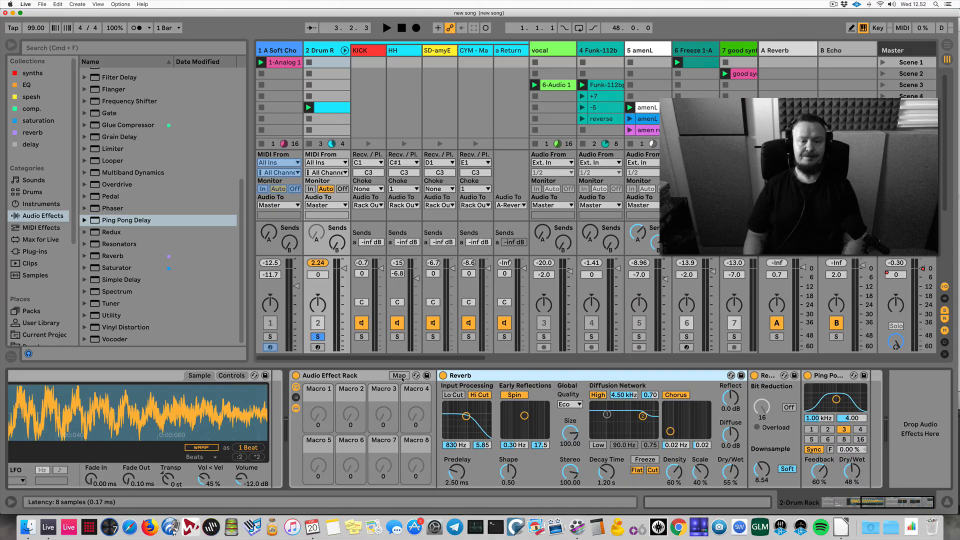
pyautogui.click(400, 376)
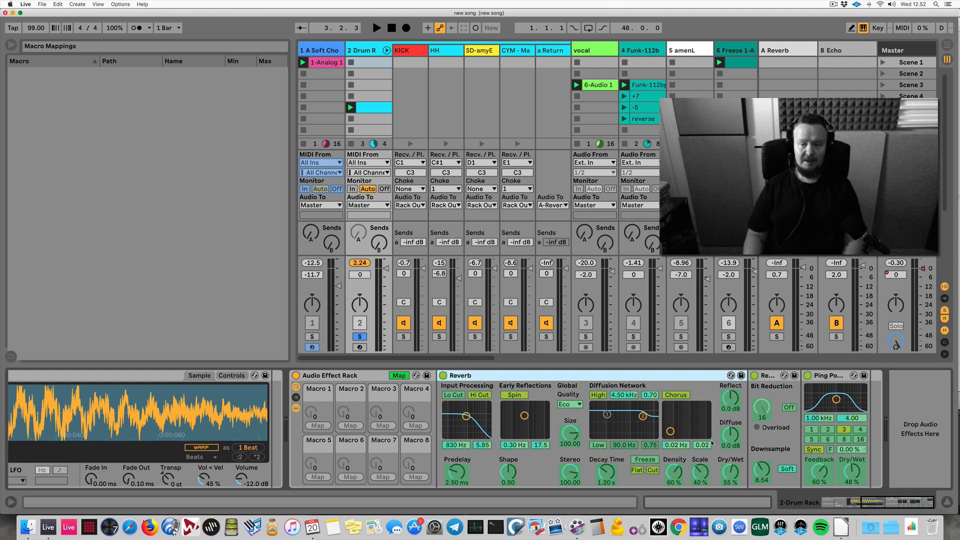
pyautogui.rightClick(854, 471)
pyautogui.click(885, 468)
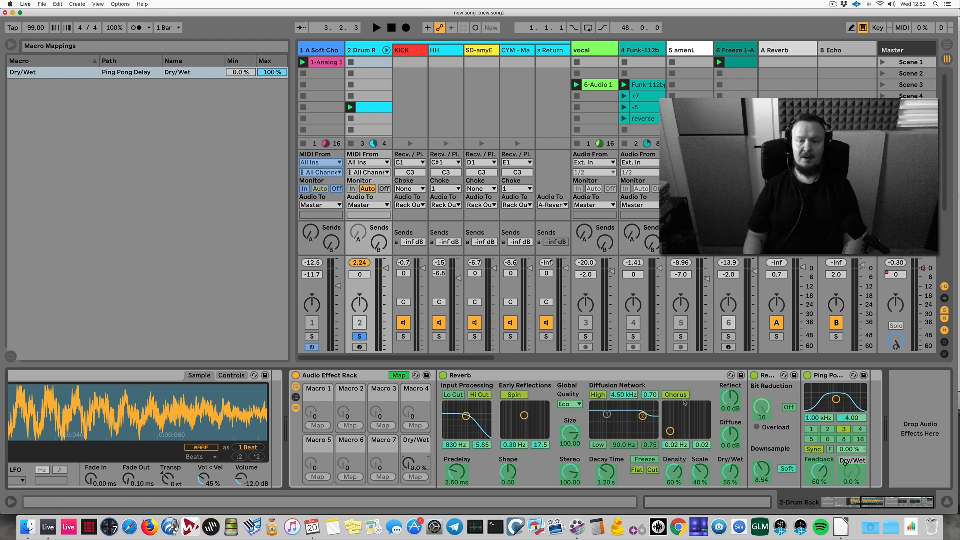
# Map Redux's Downsample to Macro 7, try that macro, and map the Reverb's Dry/Wet to Macro 4
pyautogui.rightClick(765, 470)
pyautogui.click(813, 453)
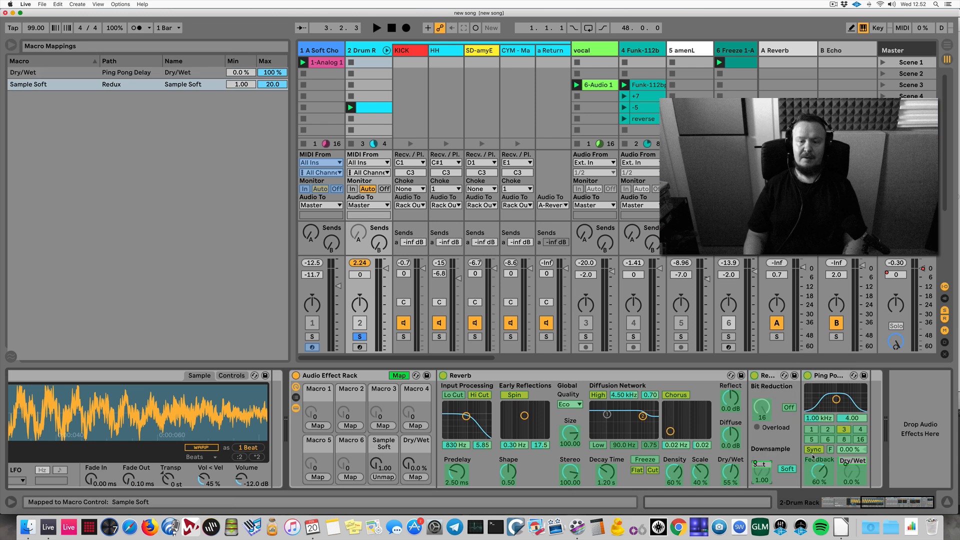
pyautogui.click(375, 466)
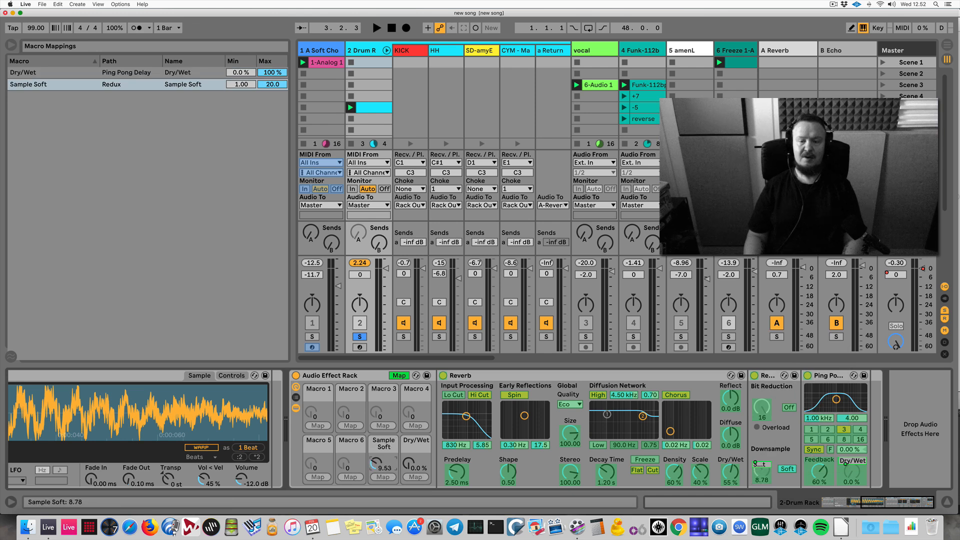
pyautogui.rightClick(730, 470)
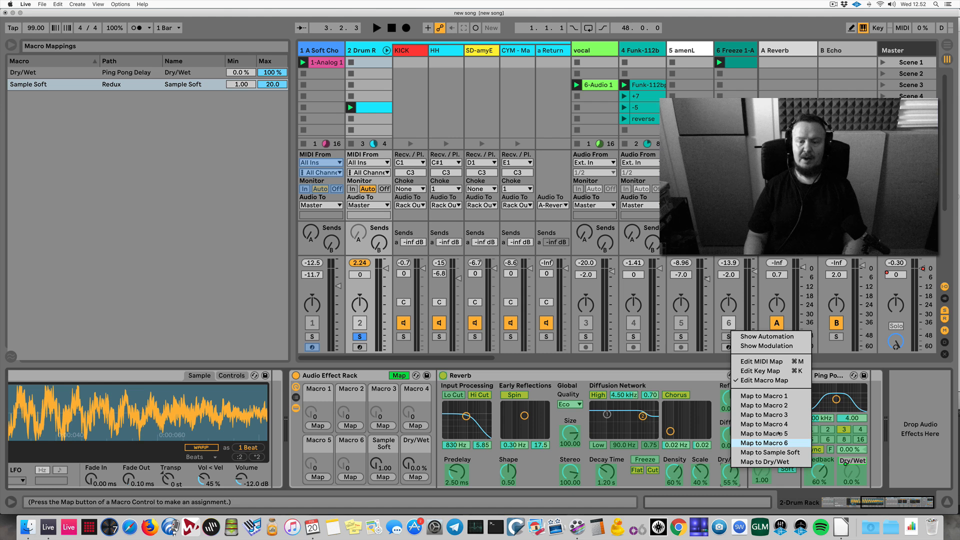
pyautogui.click(779, 424)
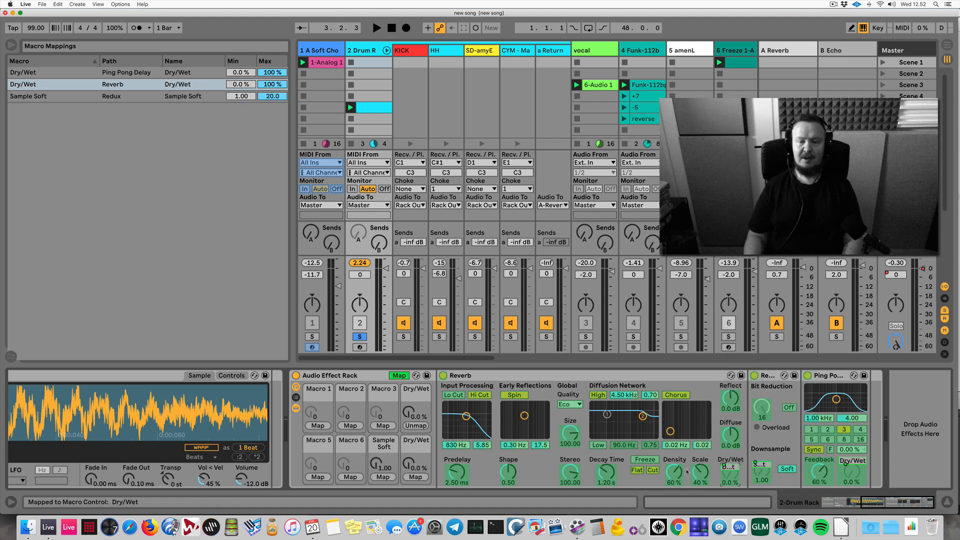
# Map the Reverb's Decay Time to Macro 3, then set Decay Time to 2.47 s and Reverb Dry/Wet to 35 % during playback
pyautogui.rightClick(610, 470)
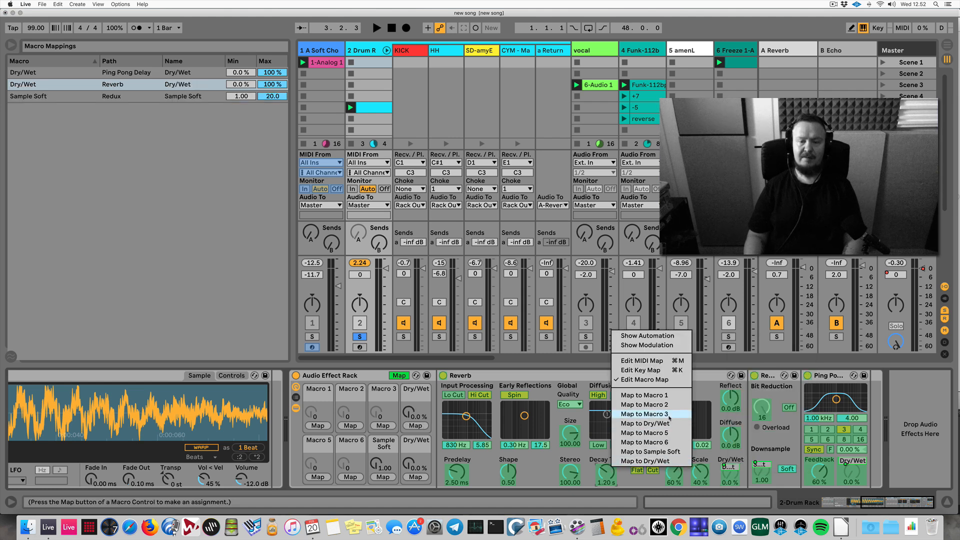
pyautogui.click(645, 414)
pyautogui.moveTo(300, 398); pyautogui.dragTo(301, 375)
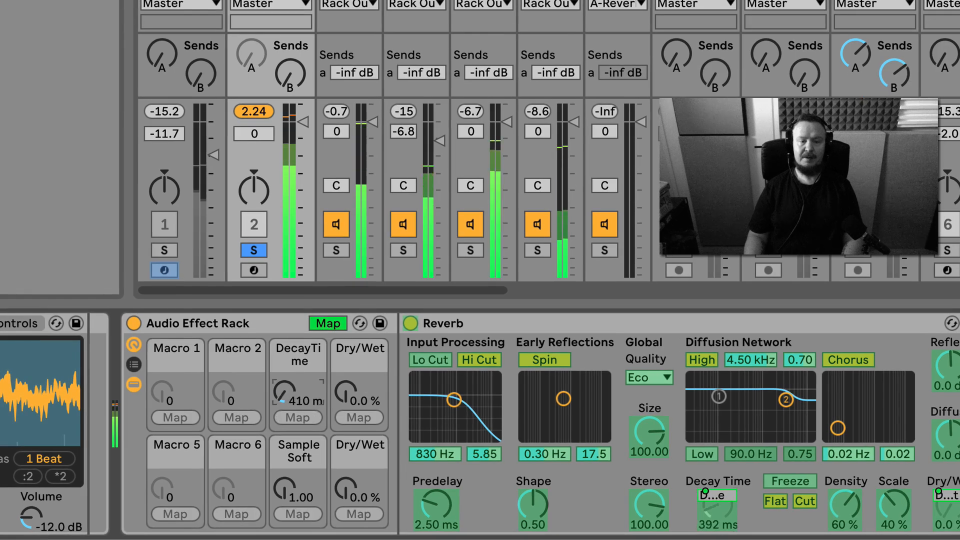
pyautogui.moveTo(349, 392); pyautogui.dragTo(320, 395)
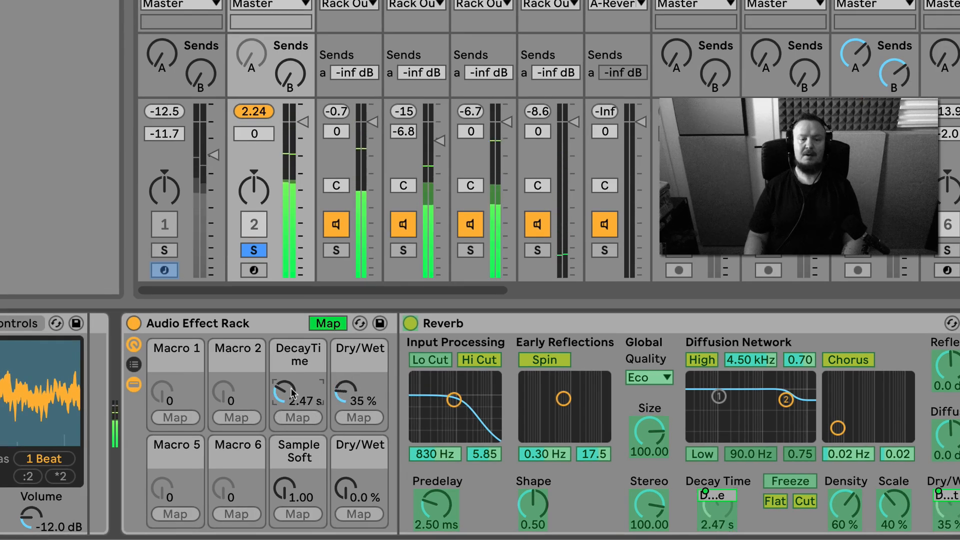
# Set the Sample Soft macro to 7.73, leave macro mapping, and raise the Ping Pong Delay's Dry/Wet macro to 48 %
pyautogui.moveTo(285, 495); pyautogui.dragTo(285, 460)
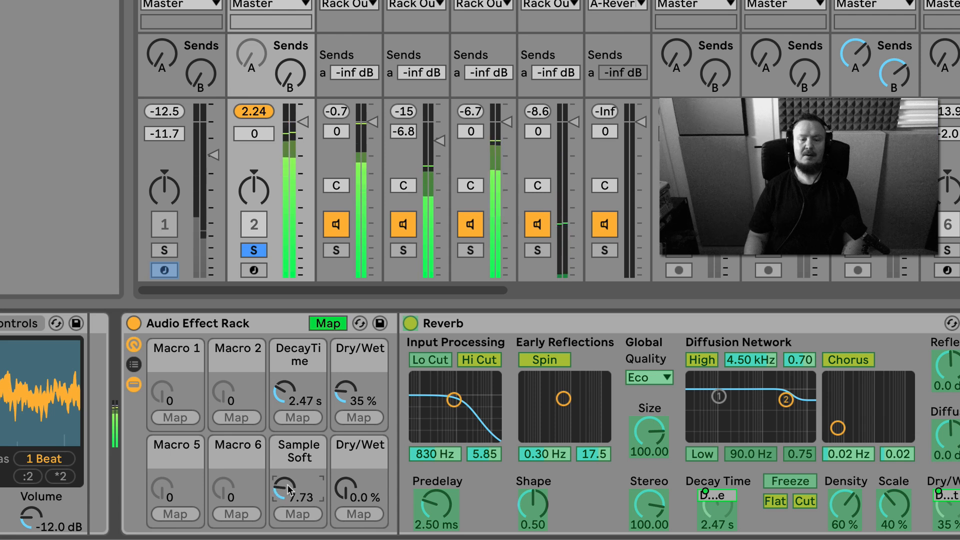
pyautogui.click(329, 324)
pyautogui.hscroll(3, 350, 176)
pyautogui.moveTo(359, 496); pyautogui.dragTo(359, 471)
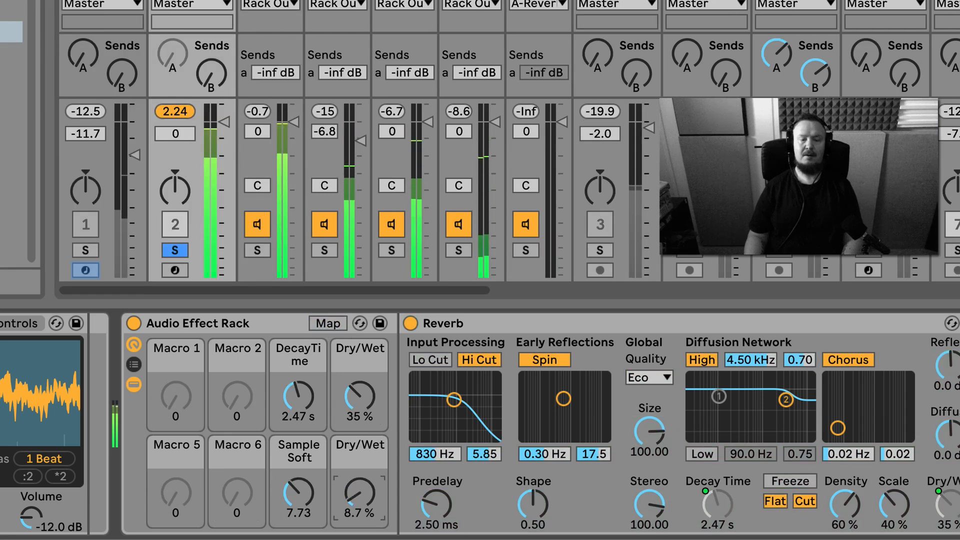
# Toggle the Audio Effect Rack's bypass to compare the sound, and review the minimum and maximum ranges of its macro mappings
pyautogui.click(134, 323)
pyautogui.click(133, 323)
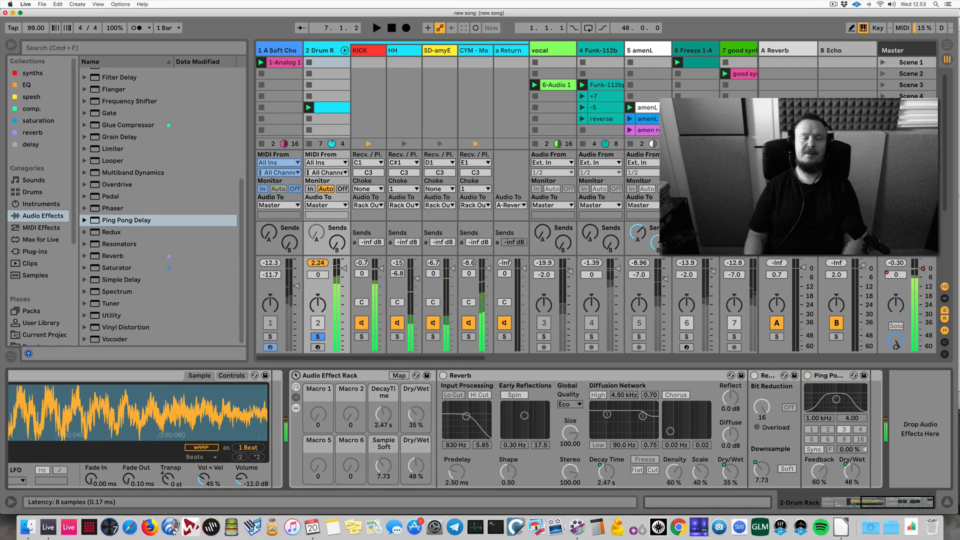
pyautogui.click(399, 375)
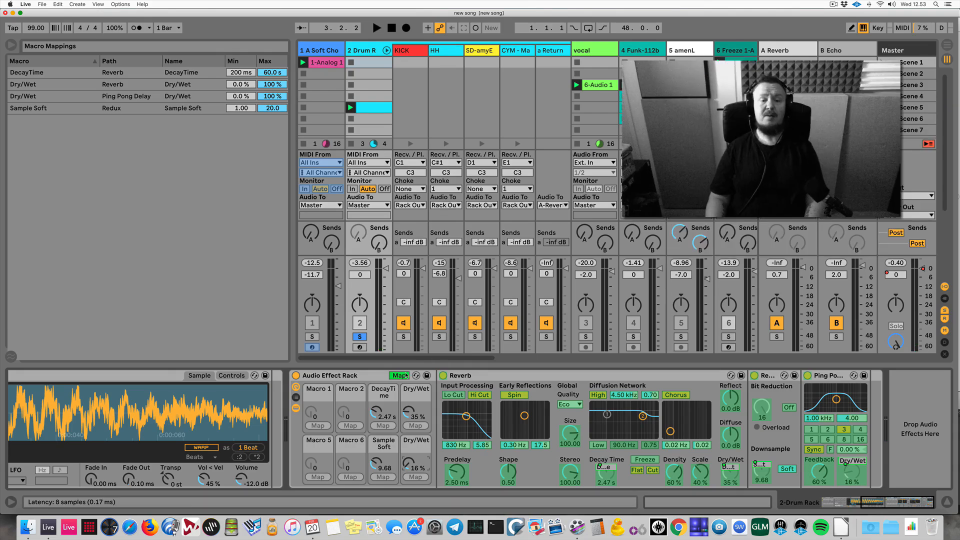
pyautogui.click(406, 375)
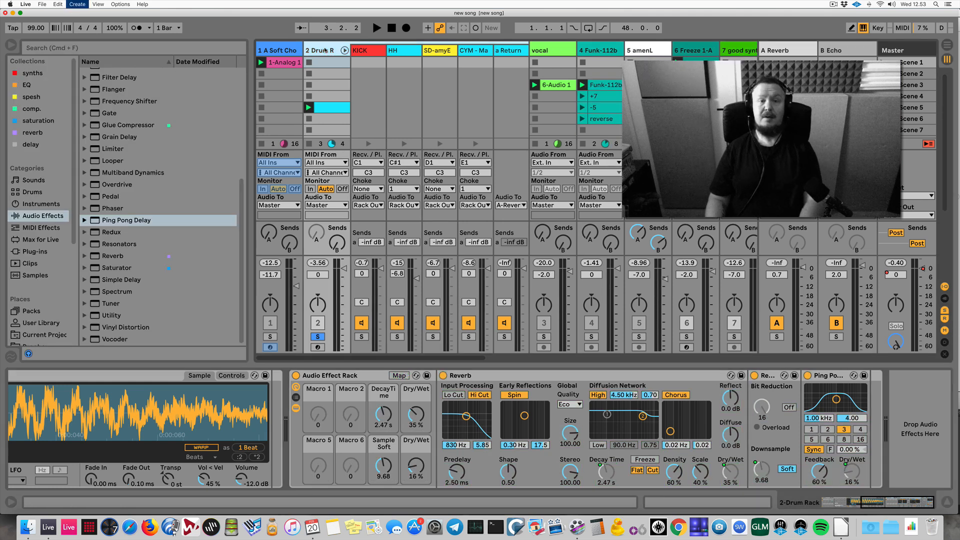
# Insert a new MIDI track after the Drum Rack track and load the Xfer Records Serum plug-in onto it
pyautogui.press('super+shift+t')
pyautogui.click(557, 52)
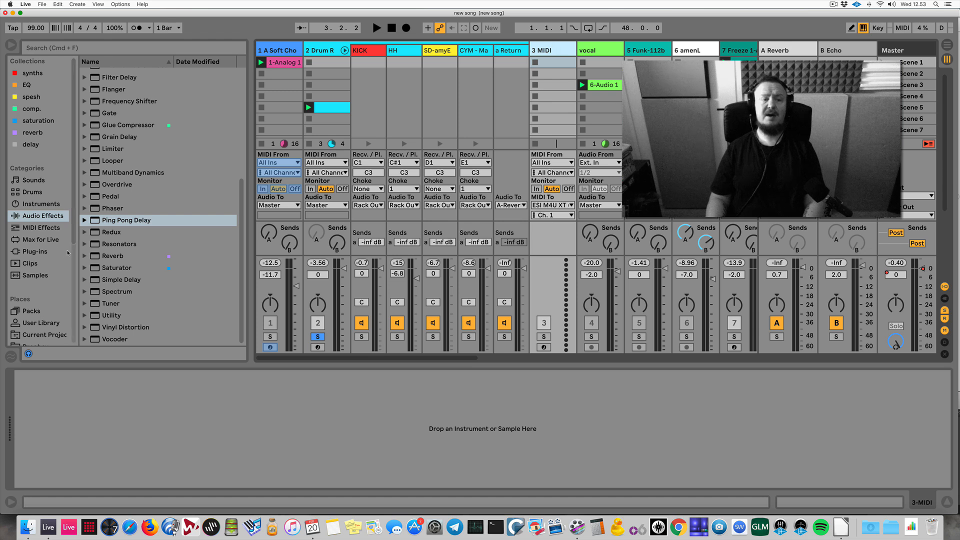
pyautogui.click(33, 251)
pyautogui.click(84, 74)
pyautogui.scroll(-10, 162, 227)
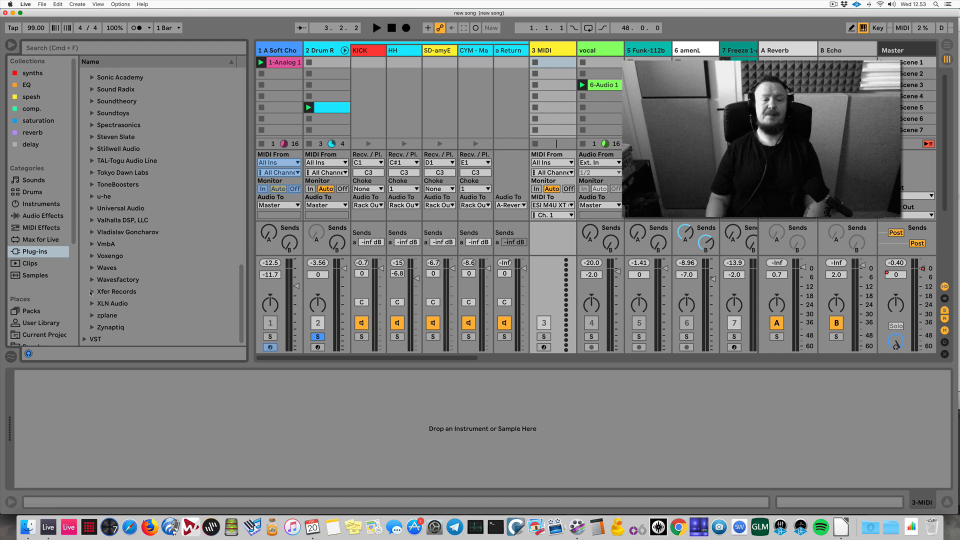
pyautogui.click(91, 292)
pyautogui.click(121, 315)
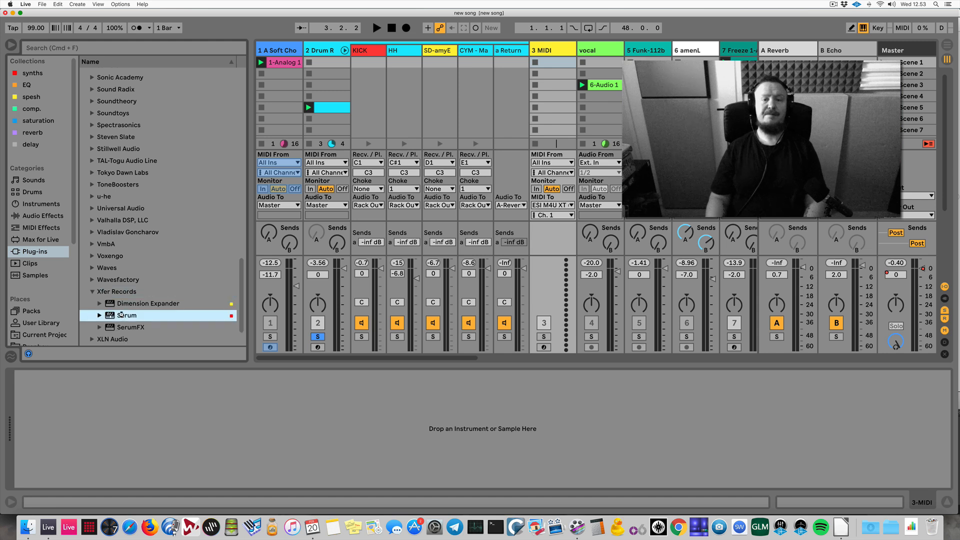
pyautogui.press('Return')
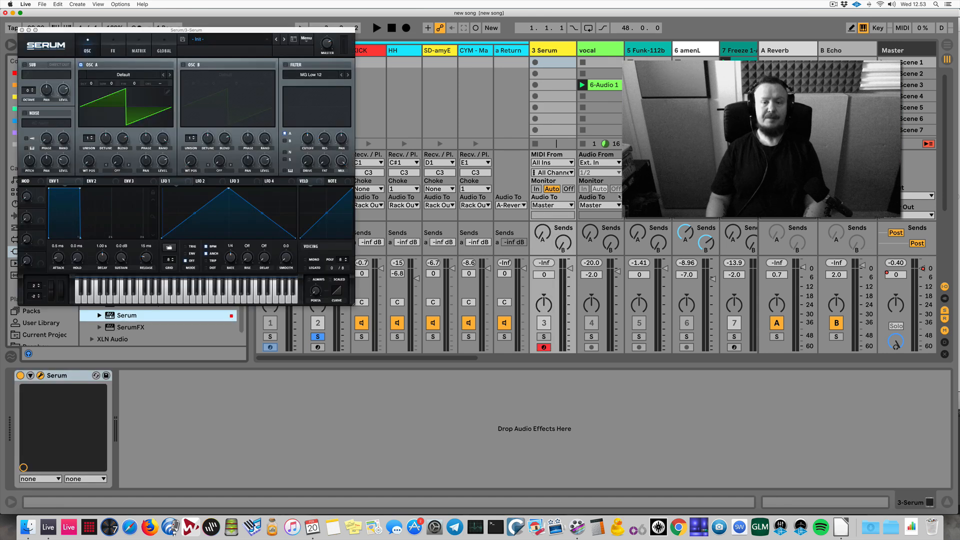
pyautogui.click(545, 337)
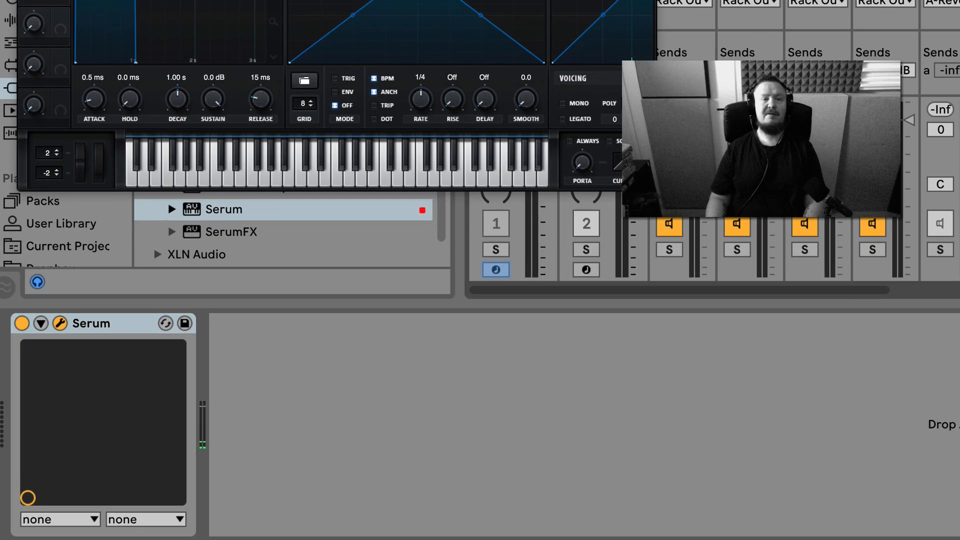
pyautogui.moveTo(300, 0); pyautogui.dragTo(696, 1)
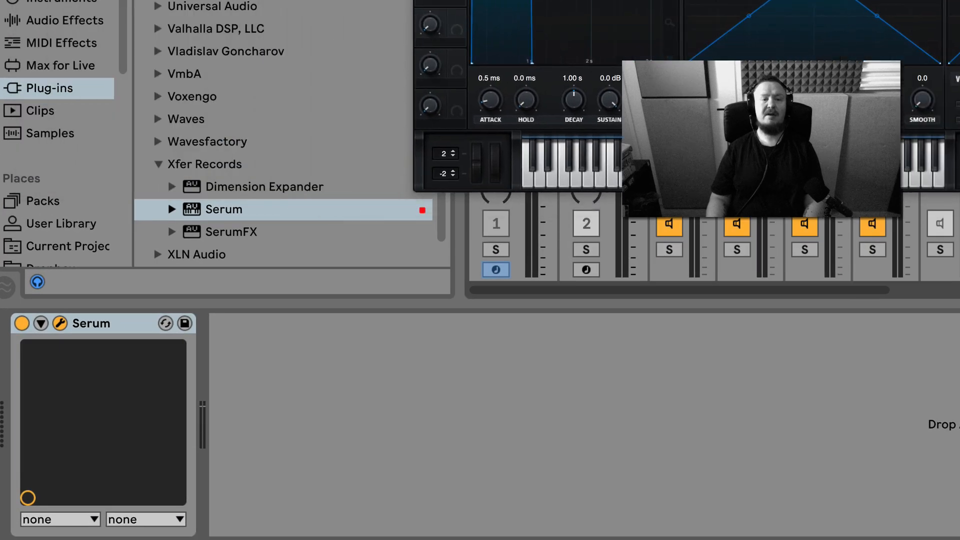
pyautogui.click(110, 321)
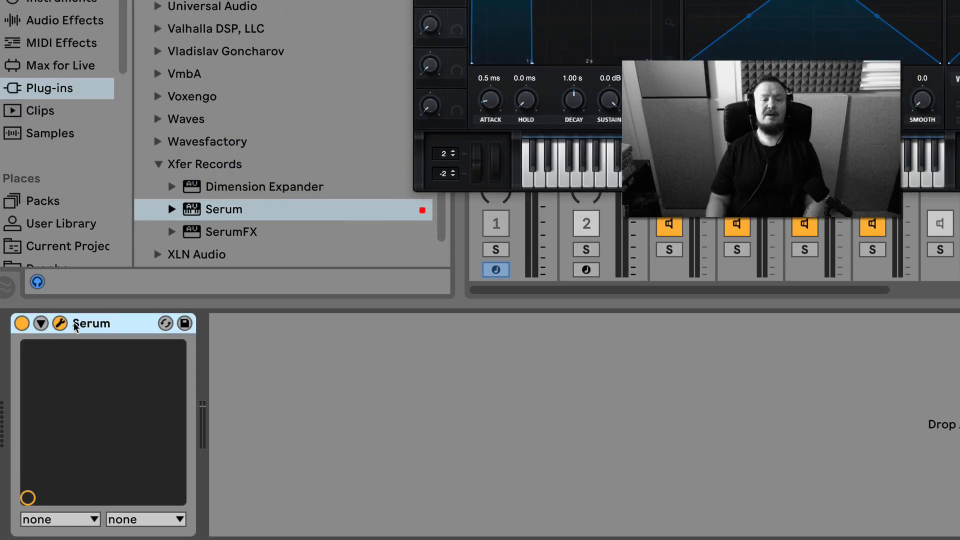
pyautogui.click(41, 323)
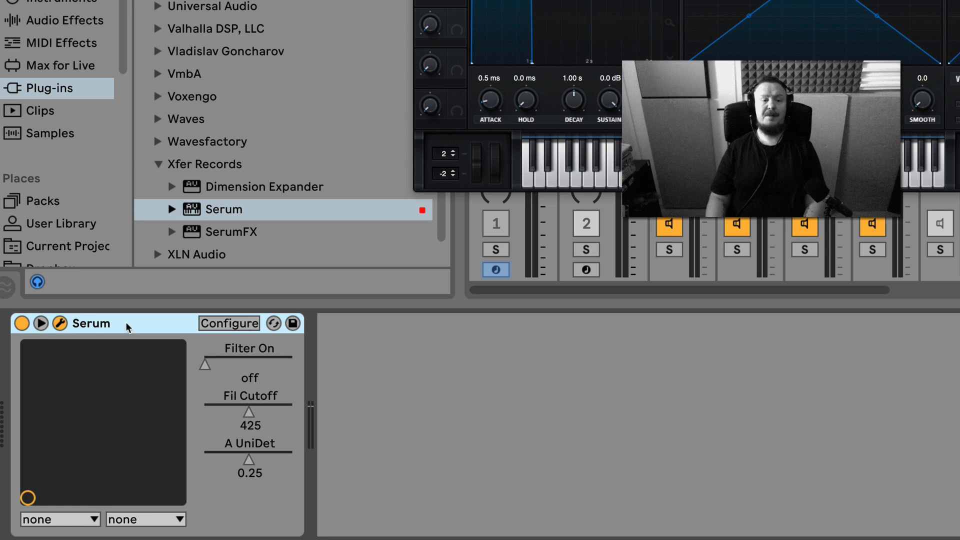
pyautogui.click(204, 365)
pyautogui.click(205, 366)
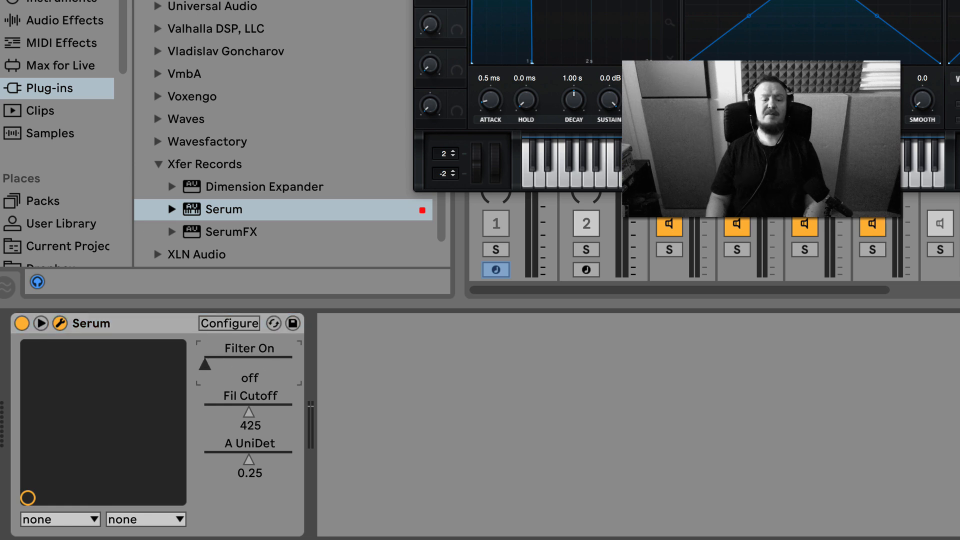
# Remove the A UniDet, Fil Cutoff and Filter On parameters from Serum's configured device parameters
pyautogui.click(230, 323)
pyautogui.click(250, 459)
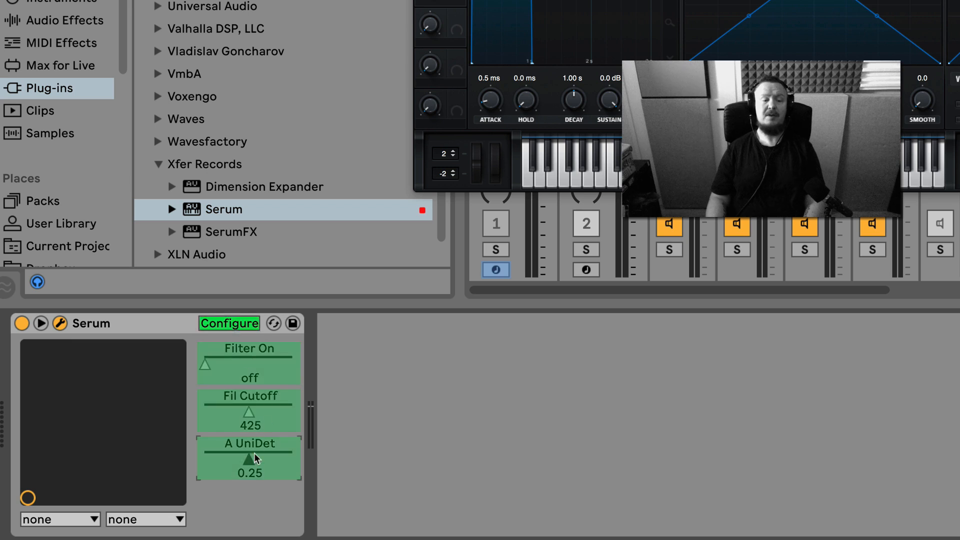
pyautogui.press('BackSpace')
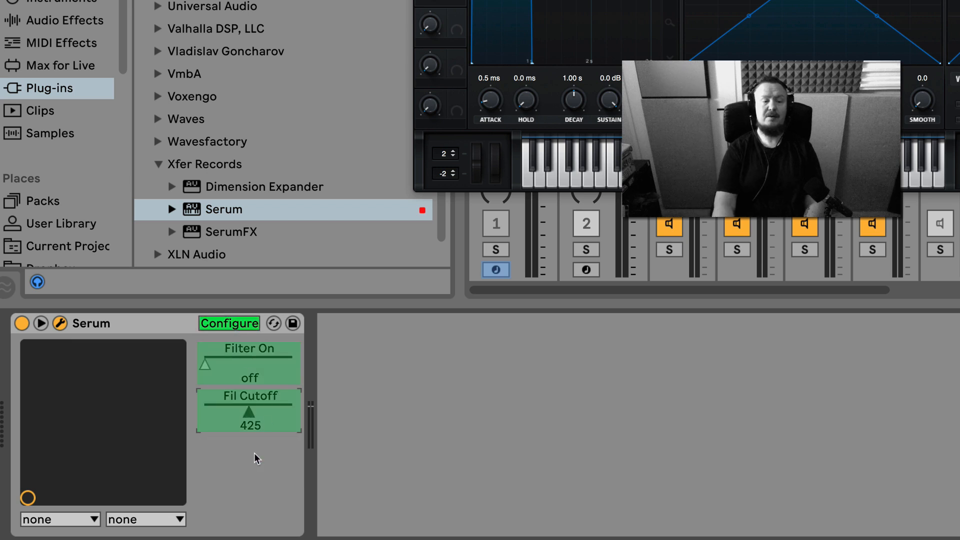
pyautogui.press('BackSpace')
pyautogui.press('BackSpace')
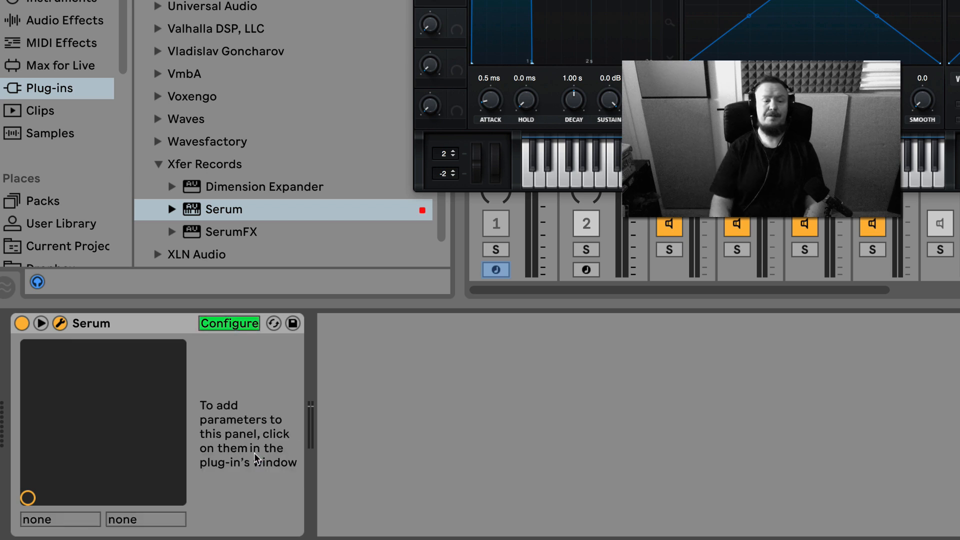
pyautogui.click(234, 325)
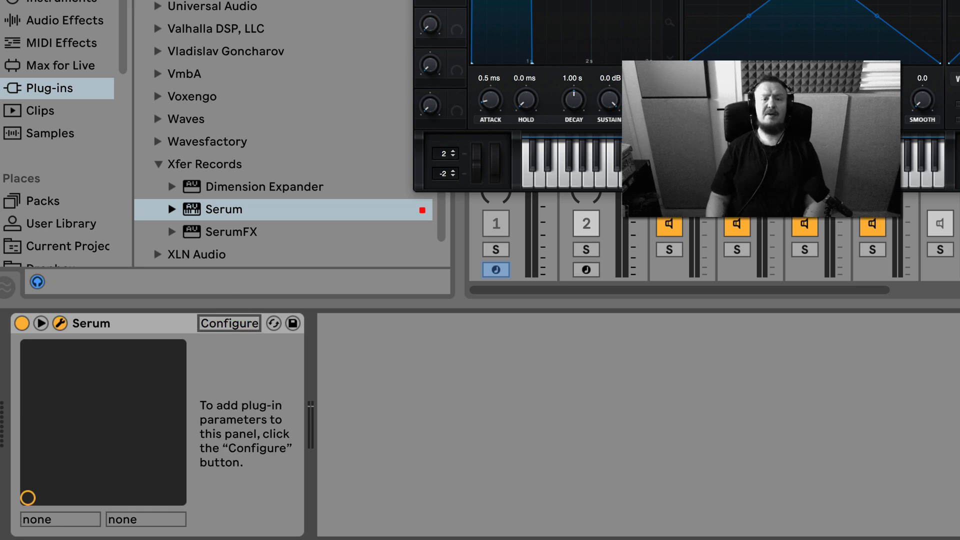
# Configure Serum to expose its filter cutoff, set to 669, and oscillator A's unison detune as device parameters
pyautogui.moveTo(734, 0); pyautogui.dragTo(570, 0)
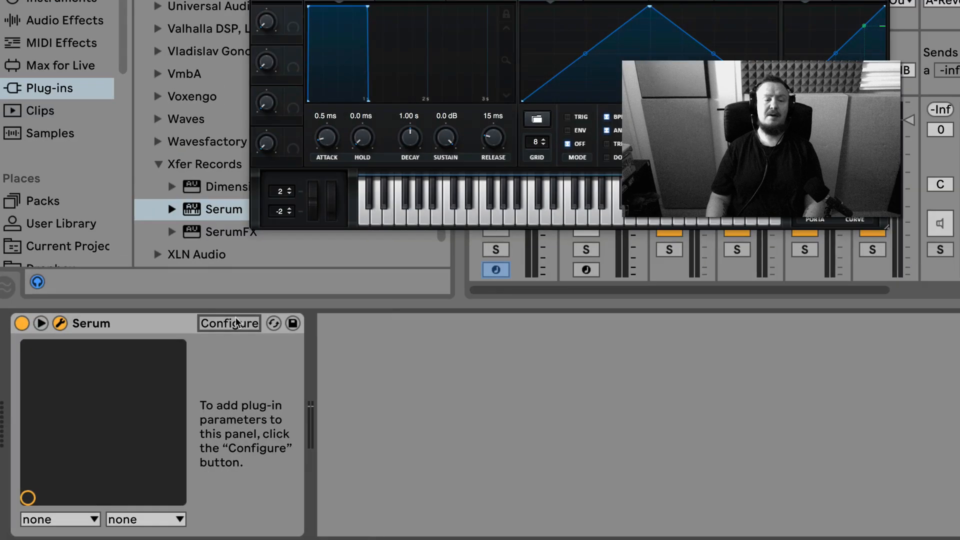
pyautogui.click(278, 315)
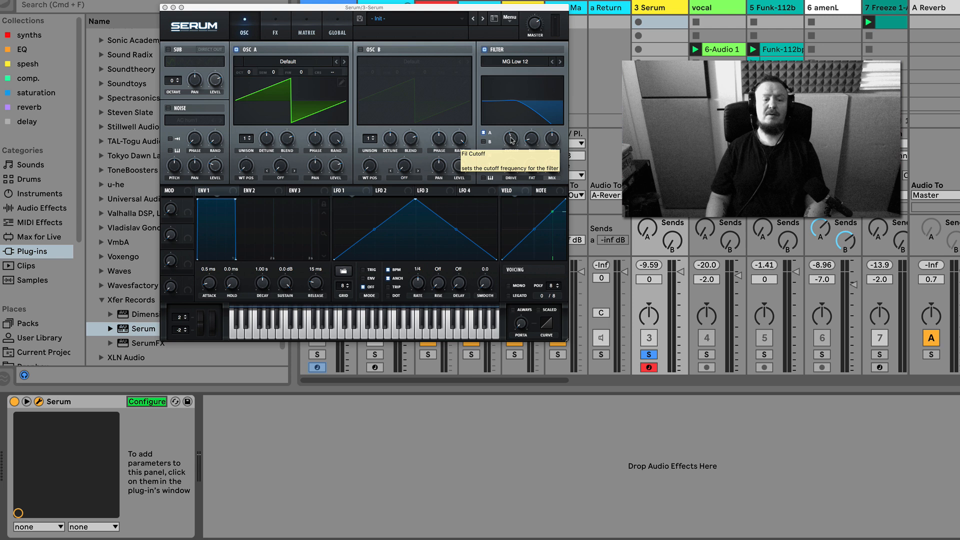
pyautogui.moveTo(512, 140); pyautogui.dragTo(511, 124)
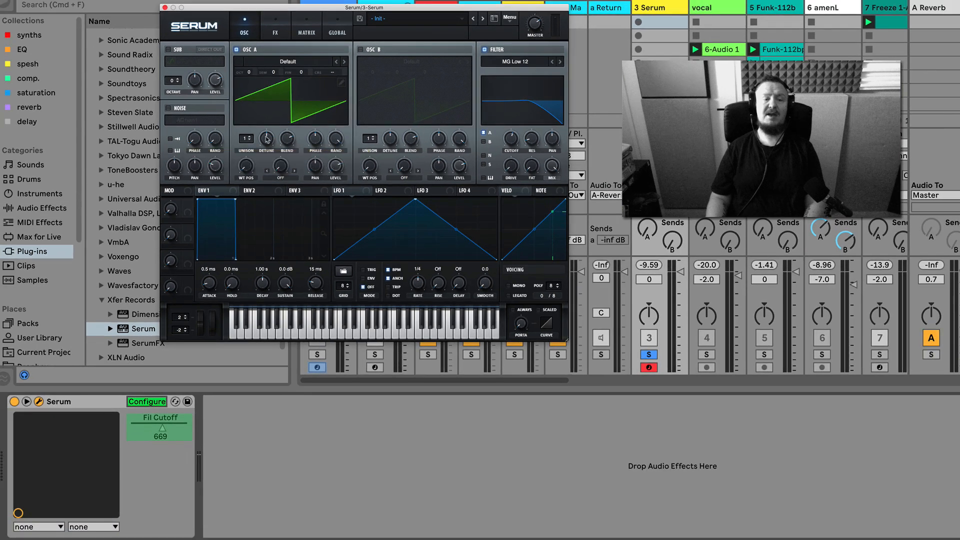
pyautogui.moveTo(266, 138)
pyautogui.mouseDown()
pyautogui.moveTo(269, 123)
pyautogui.moveTo(266, 140)
pyautogui.mouseUp()
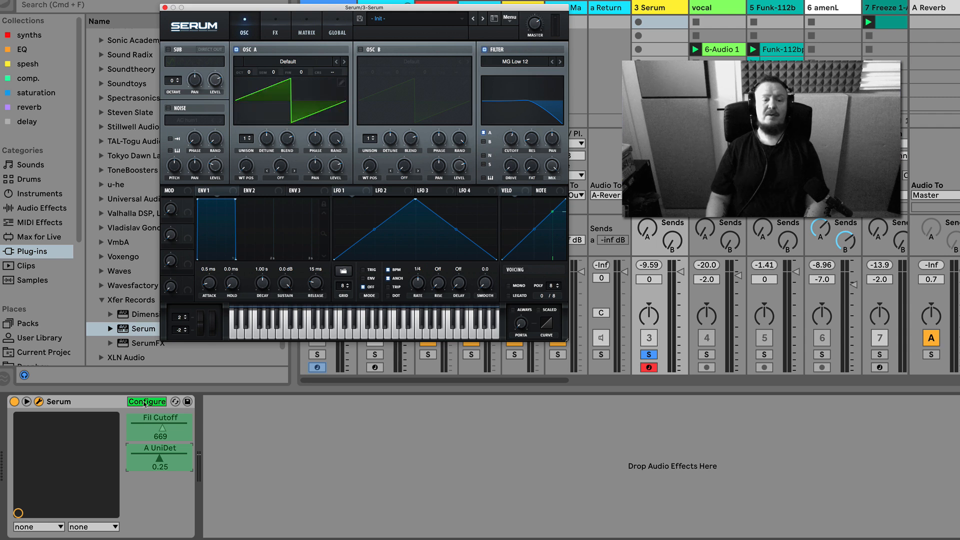
pyautogui.click(145, 402)
# Group Serum into an Instrument Rack and show the rack's macro controls
pyautogui.click(86, 404)
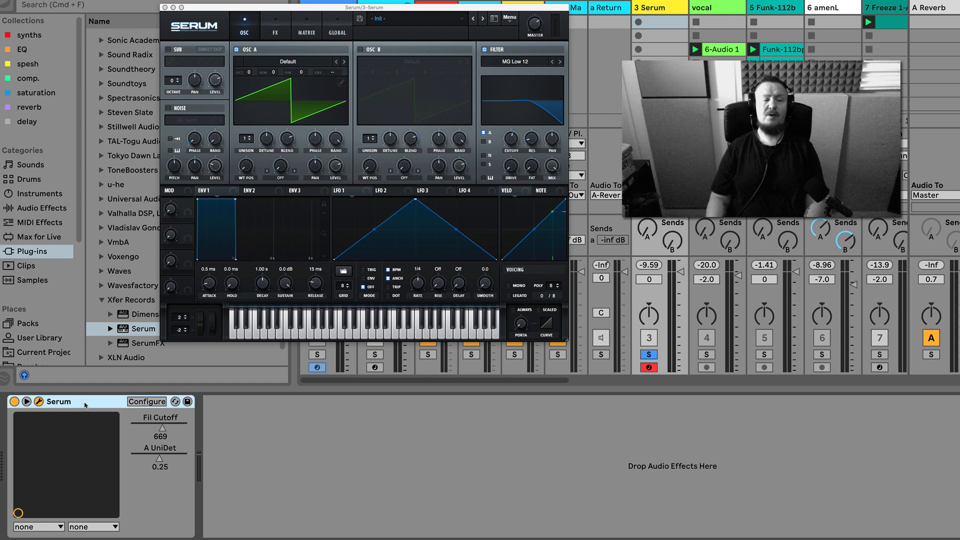
pyautogui.rightClick(85, 405)
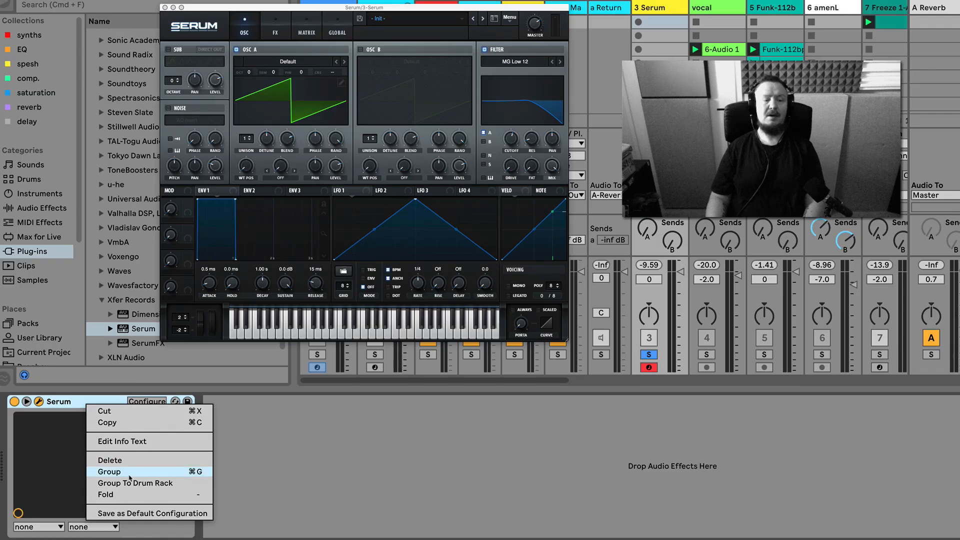
pyautogui.click(129, 476)
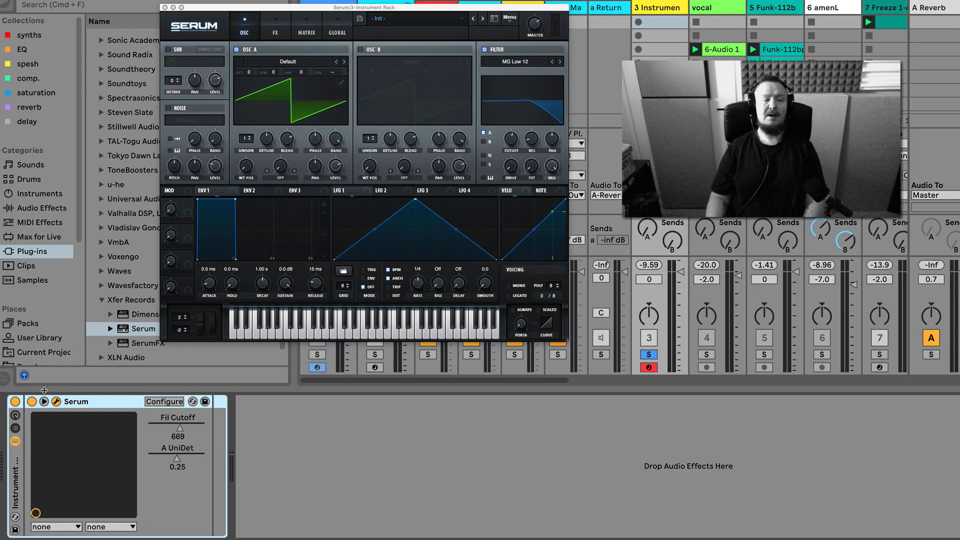
pyautogui.click(16, 417)
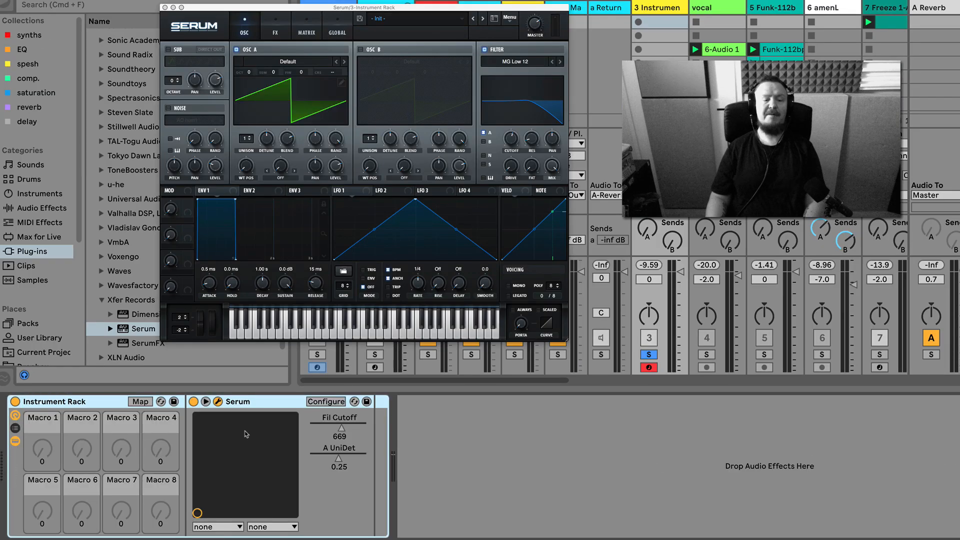
# Map Serum's Fil Cutoff to Macro 4 of the Instrument Rack and try the macro
pyautogui.rightClick(348, 430)
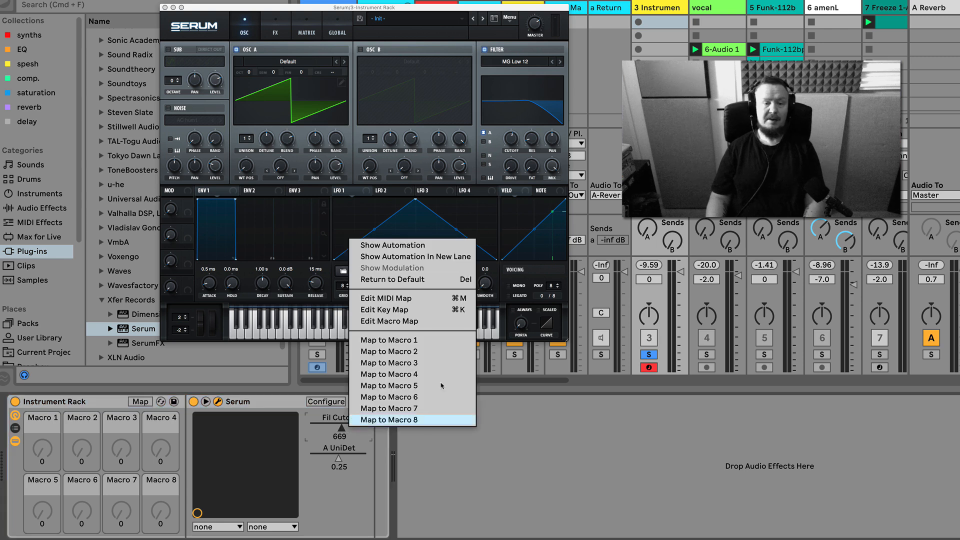
pyautogui.click(451, 375)
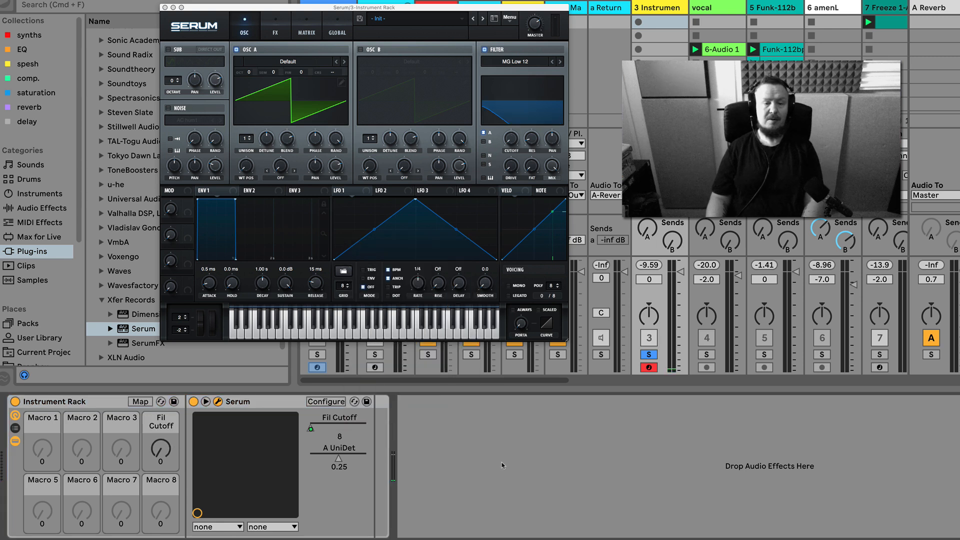
pyautogui.moveTo(160, 448); pyautogui.dragTo(161, 429)
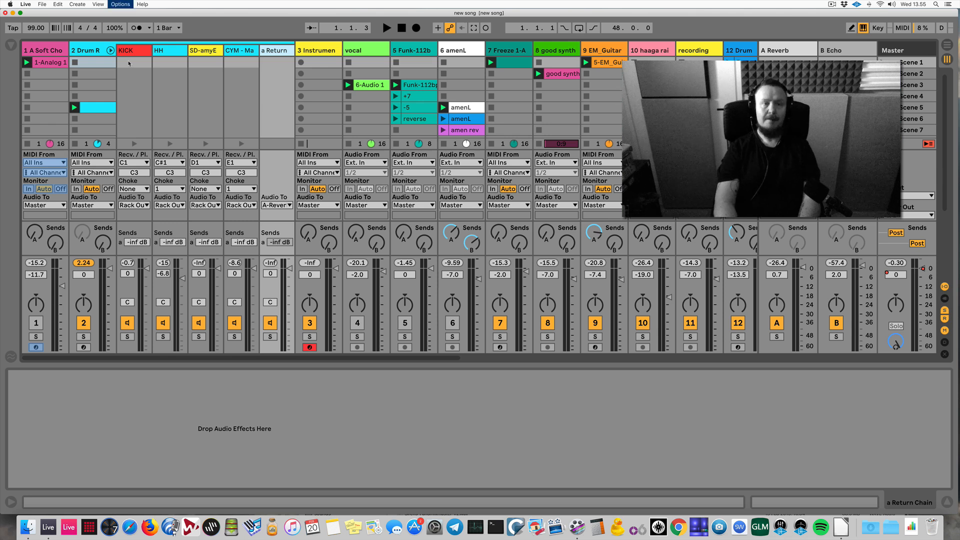
# Enter key mapping, show the Key Mappings list, and assign computer key 1 to track 1's activator
pyautogui.press('super+k')
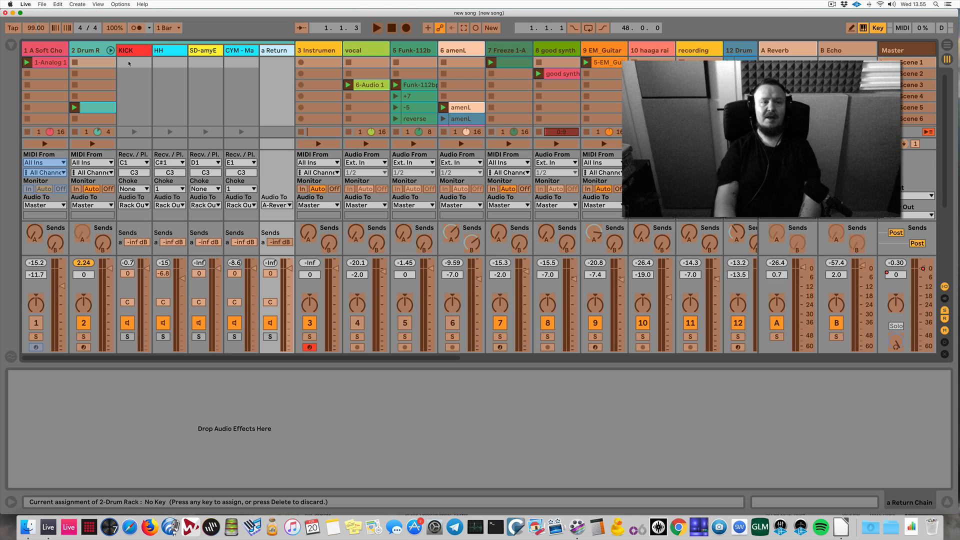
pyautogui.click(11, 46)
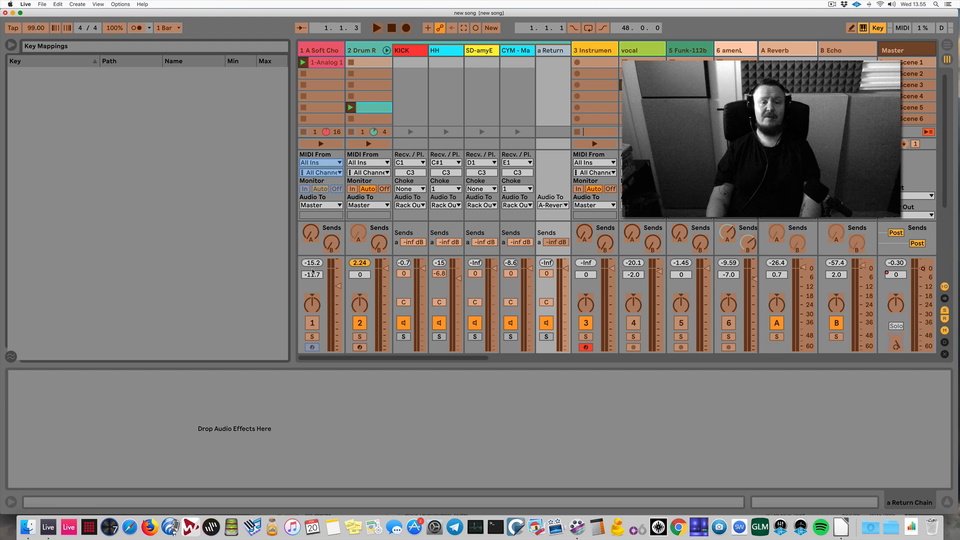
pyautogui.click(312, 322)
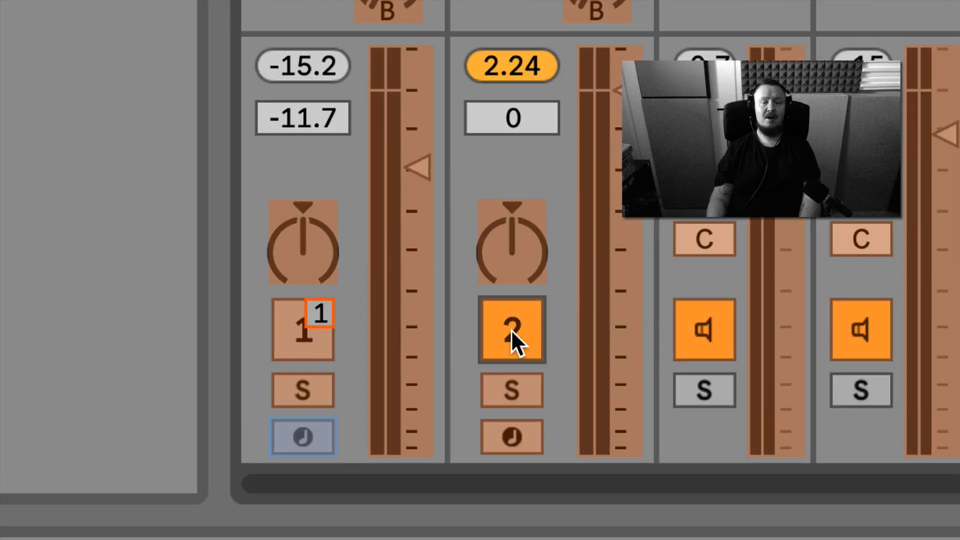
# Assign computer key 2 to track 2's activator, leave key mapping, and try toggling tracks 1 and 2 from the keyboard
pyautogui.press('2')
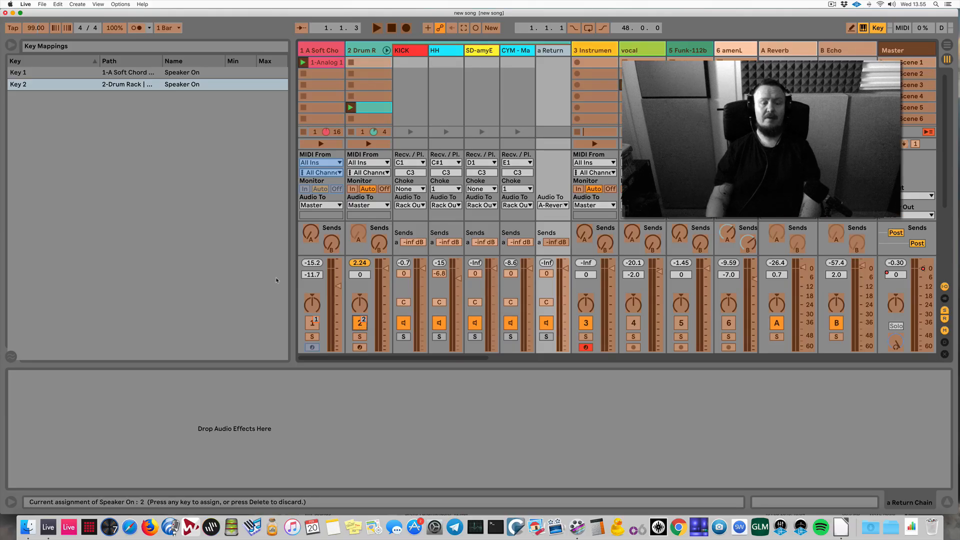
pyautogui.press('super+k')
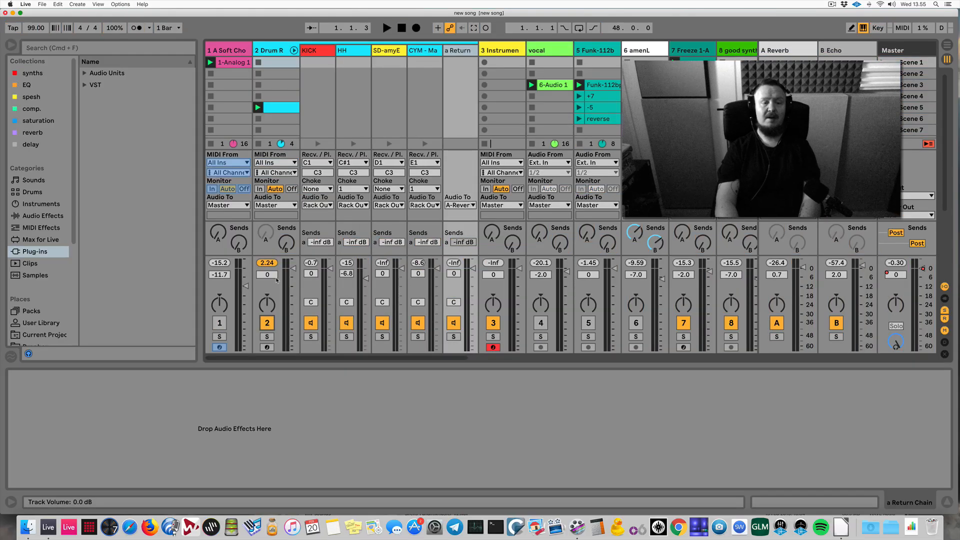
pyautogui.press('super+k')
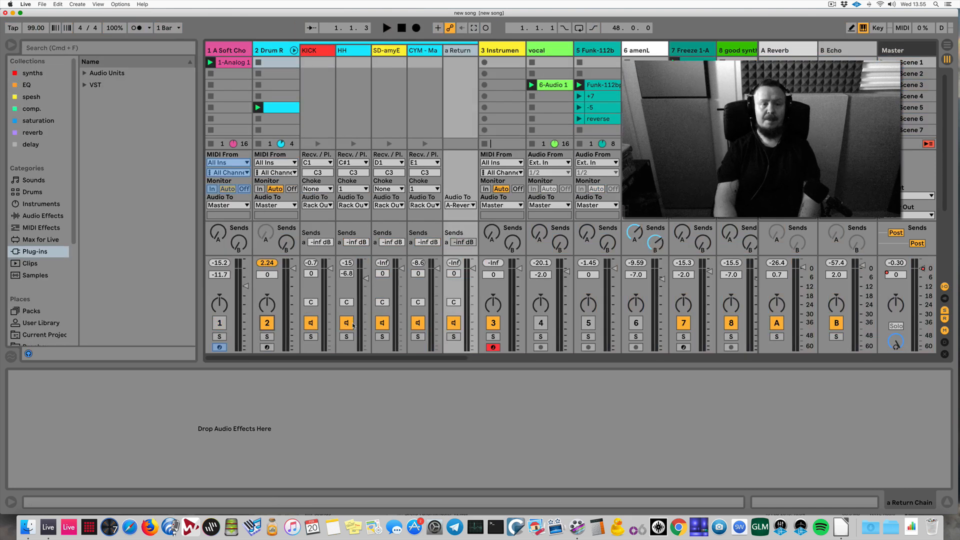
pyautogui.press('F1')
pyautogui.press('F2')
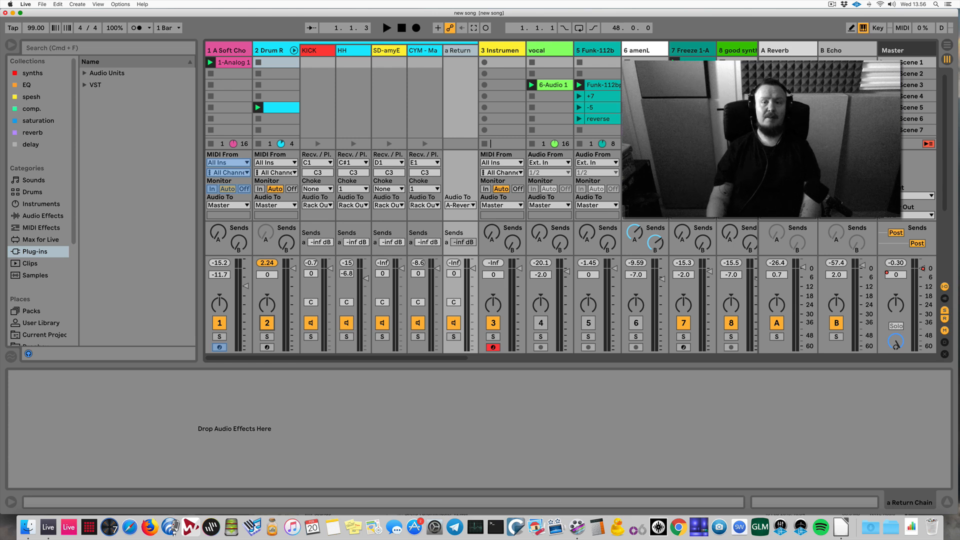
# Add the Spectrum audio effect after the Limiter at the end of the Master track's device chain
pyautogui.click(902, 55)
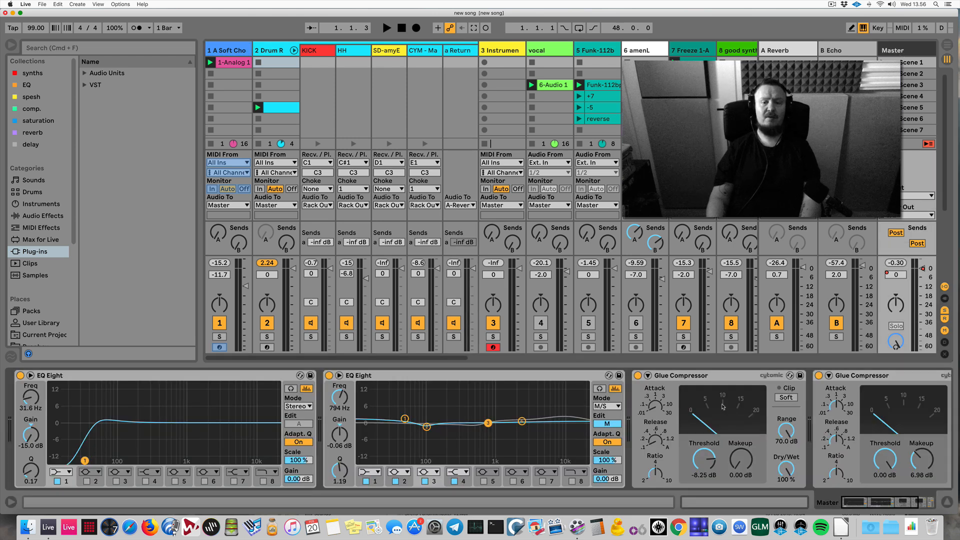
pyautogui.hscroll(5, 743, 435)
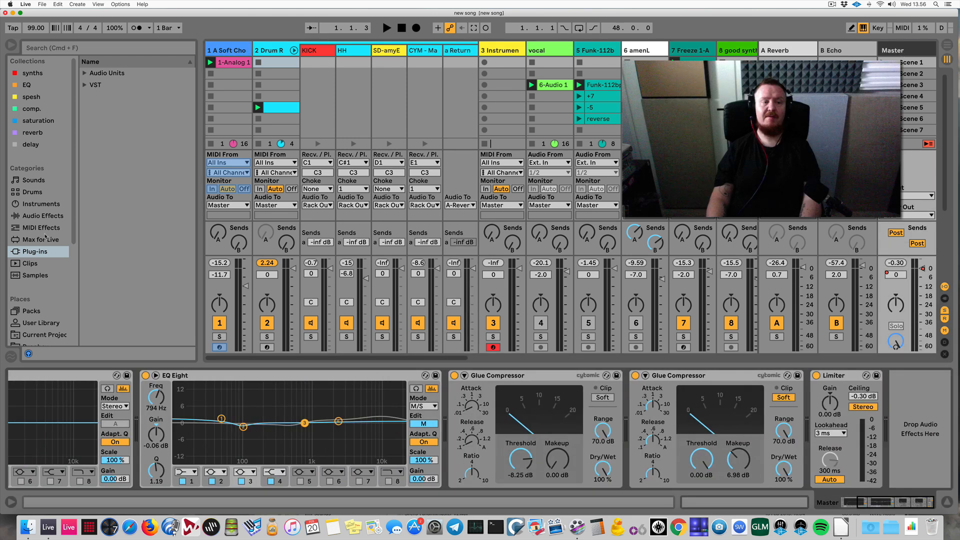
pyautogui.click(43, 215)
pyautogui.click(131, 241)
pyautogui.scroll(-2, 134, 244)
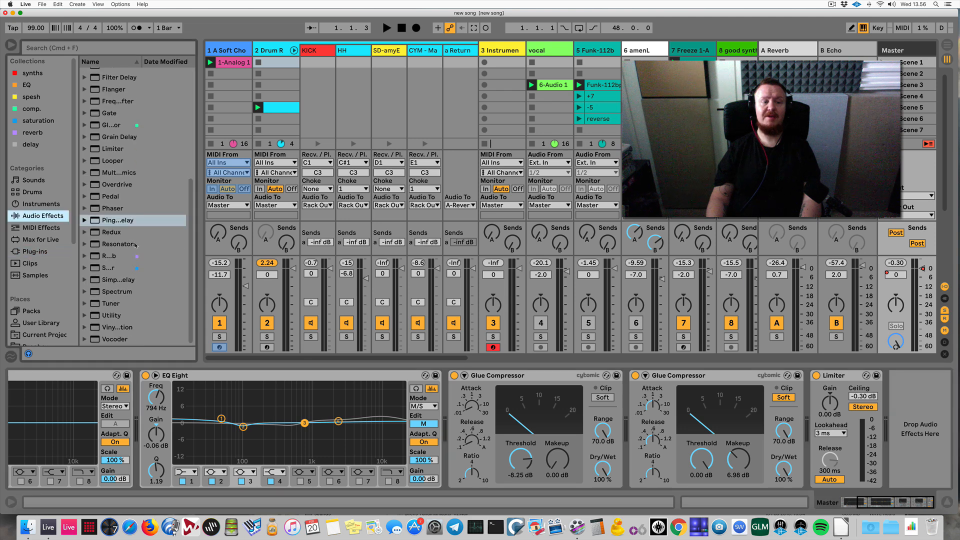
pyautogui.doubleClick(131, 291)
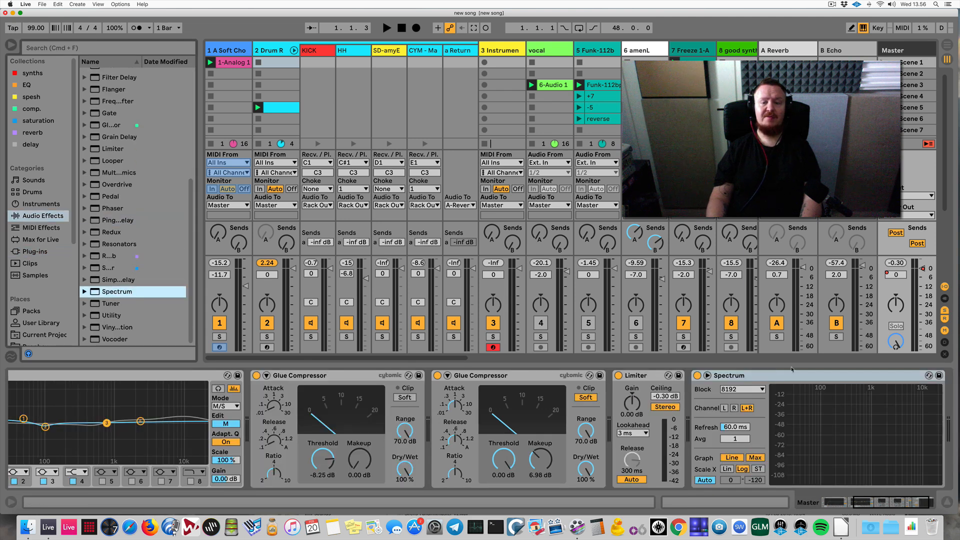
# Play the song briefly and examine its frequency content in Spectrum's expanded display
pyautogui.press('space')
pyautogui.click(707, 375)
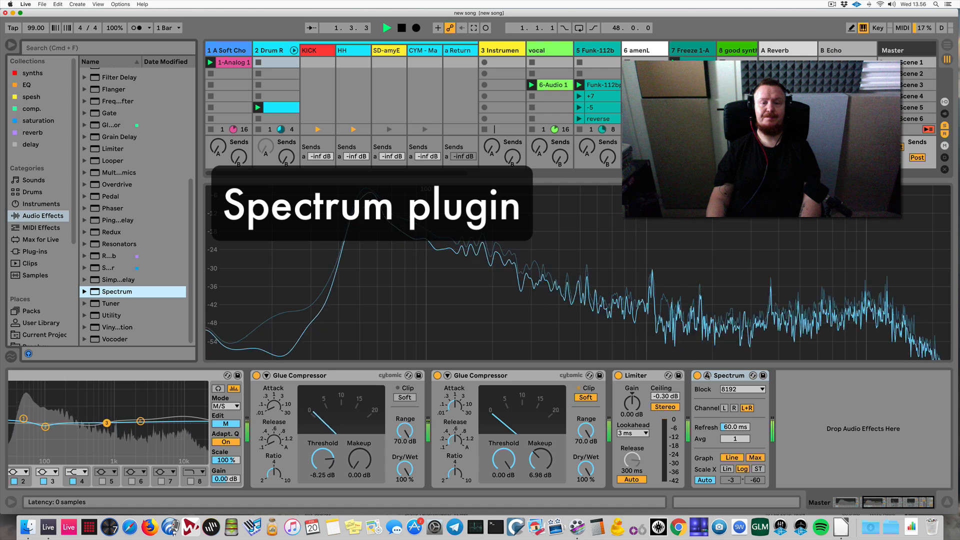
pyautogui.press('space')
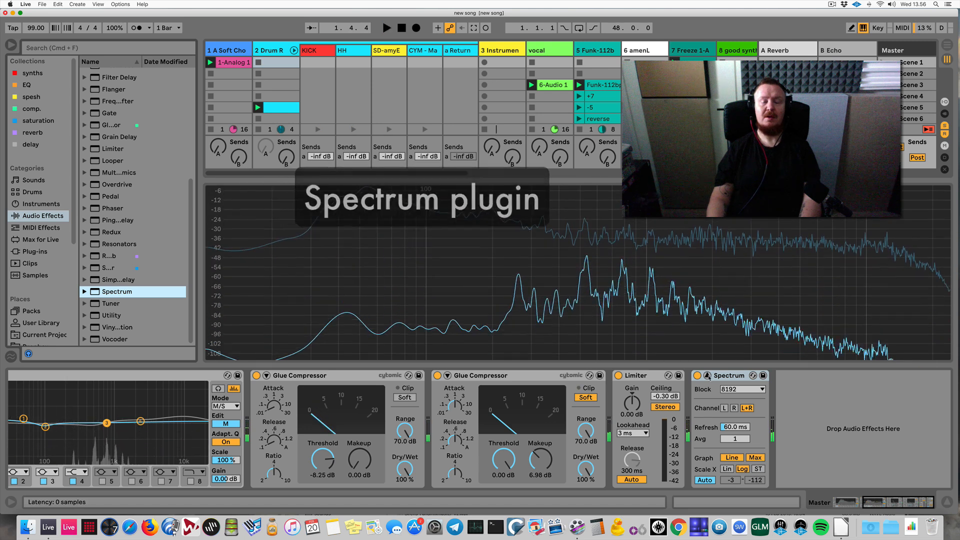
pyautogui.click(707, 376)
# Map the capital S key to selecting the Spectrum device and leave key mapping
pyautogui.press('super+k')
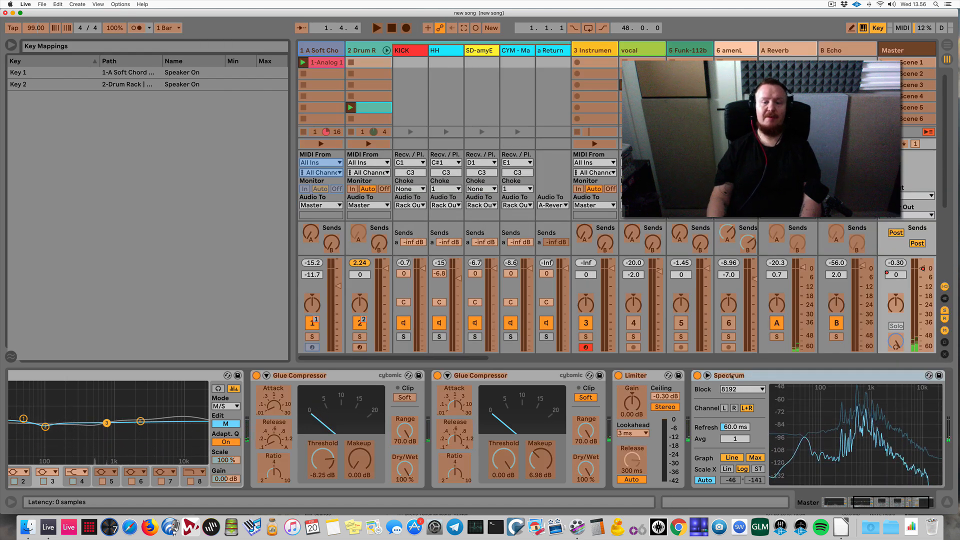
pyautogui.click(731, 377)
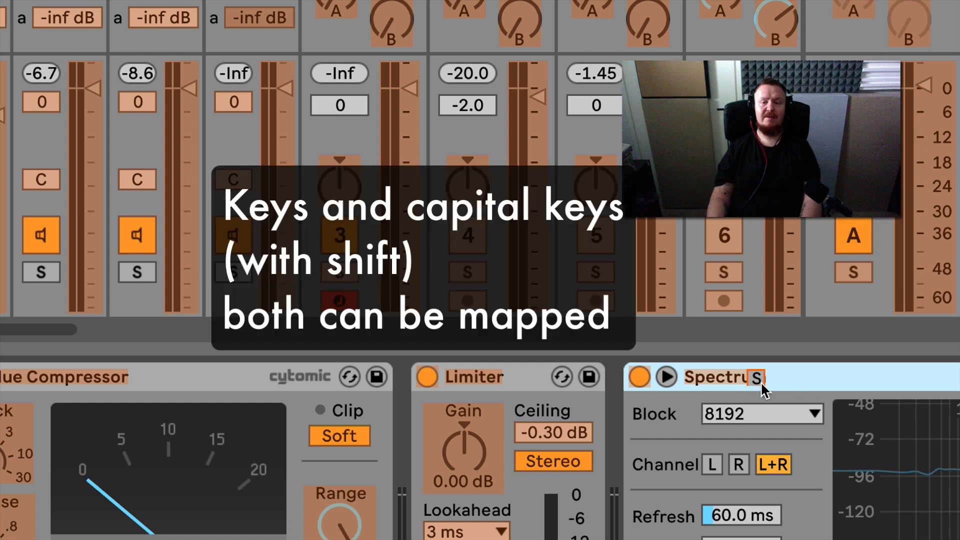
pyautogui.hotkey('ctrl', 'k')
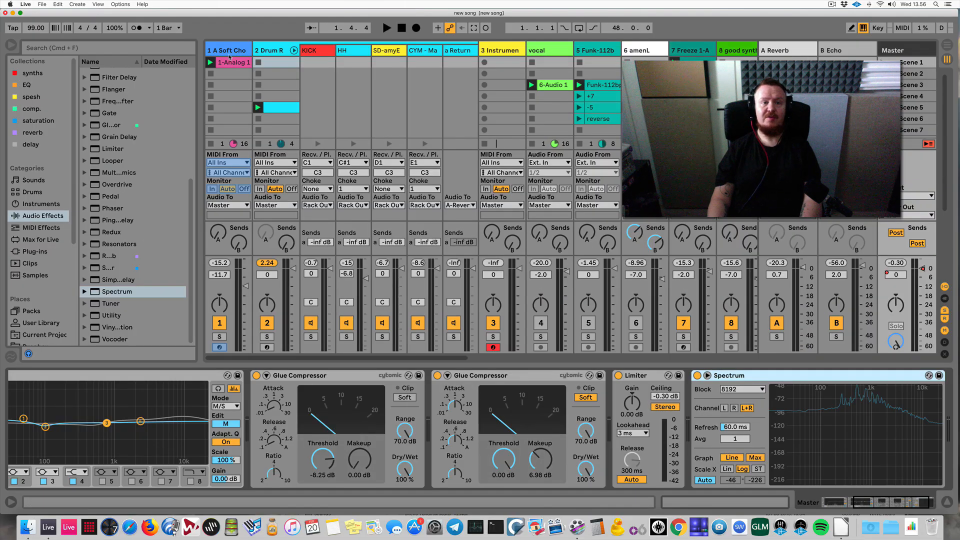
# Try jumping between track 1's devices and the Master track's Spectrum
pyautogui.click(228, 51)
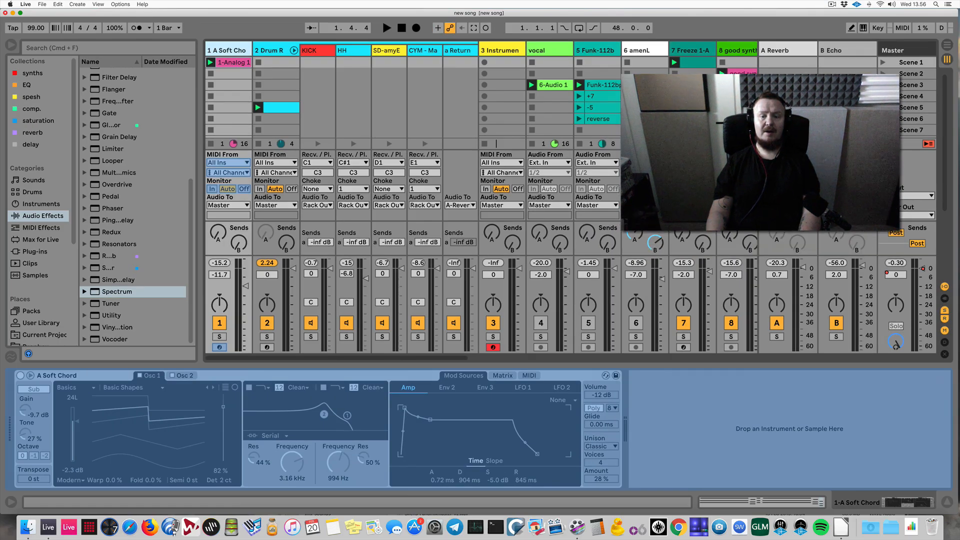
pyautogui.click(895, 345)
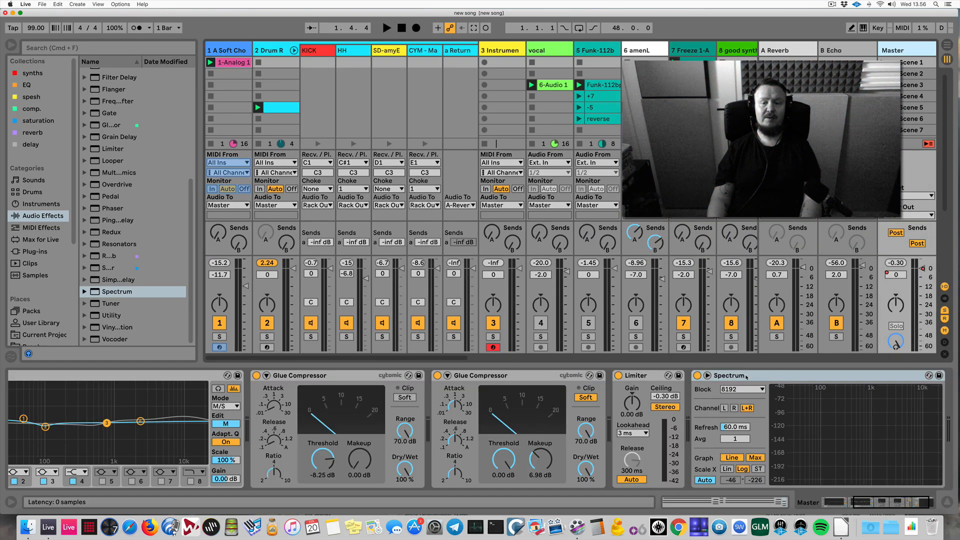
pyautogui.click(232, 48)
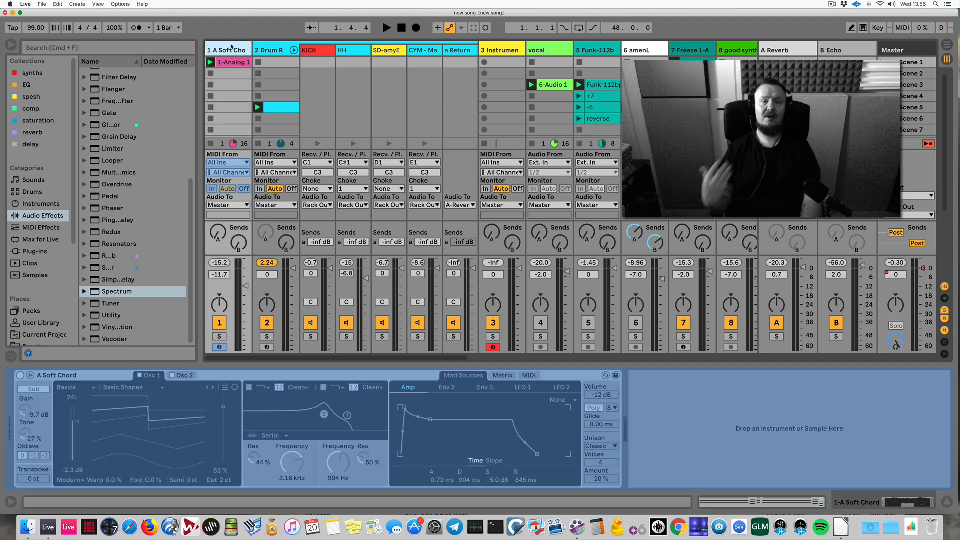
pyautogui.click(893, 50)
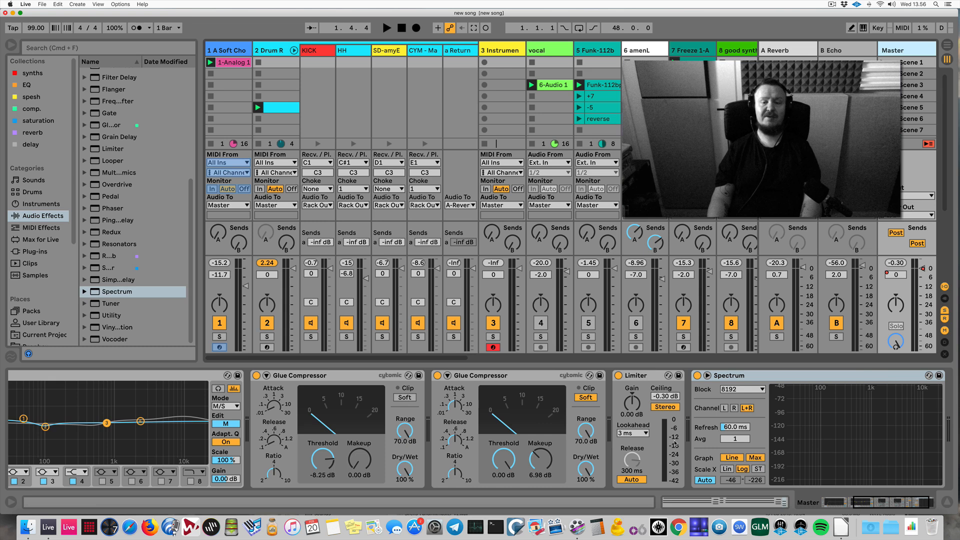
# Add Utility after Spectrum on the Master track, set its Width to 0.0 %, and deactivate the device
pyautogui.press('Down')
pyautogui.press('Down')
pyautogui.press('Return')
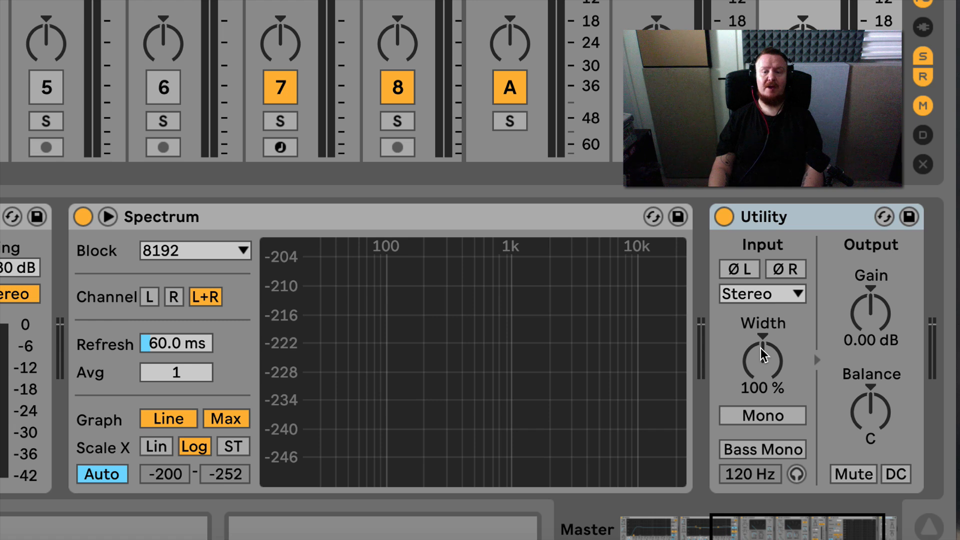
pyautogui.moveTo(761, 348); pyautogui.dragTo(761, 425)
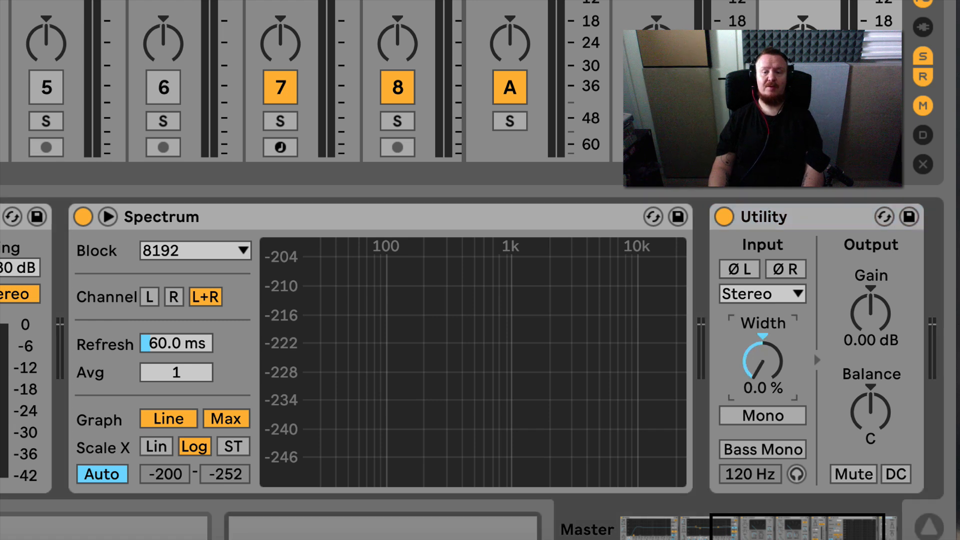
pyautogui.click(727, 220)
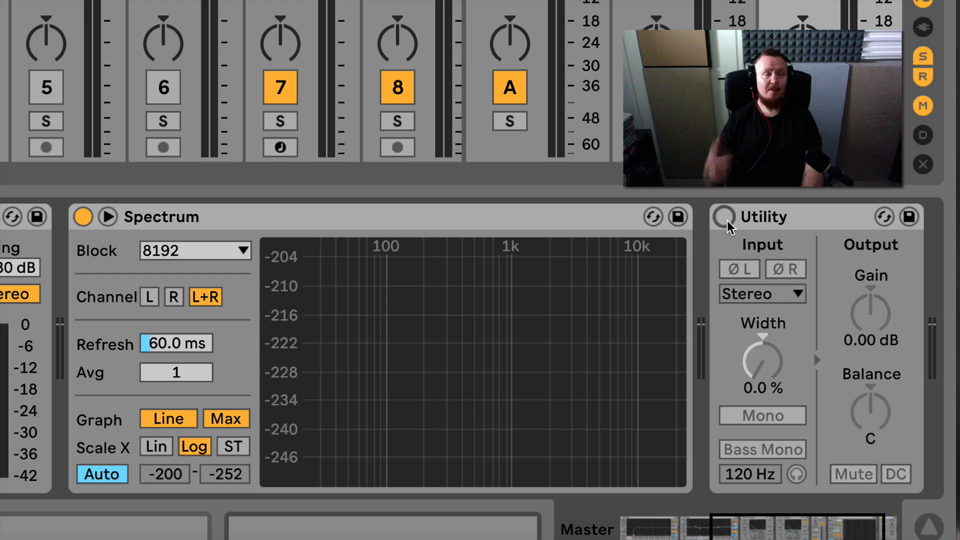
pyautogui.hotkey('ctrl', 'k')
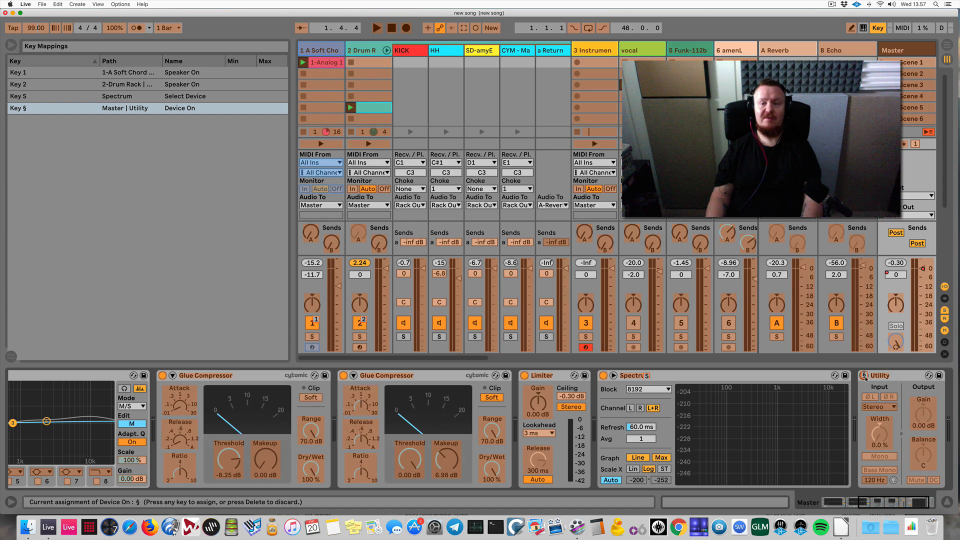
pyautogui.press('super+k')
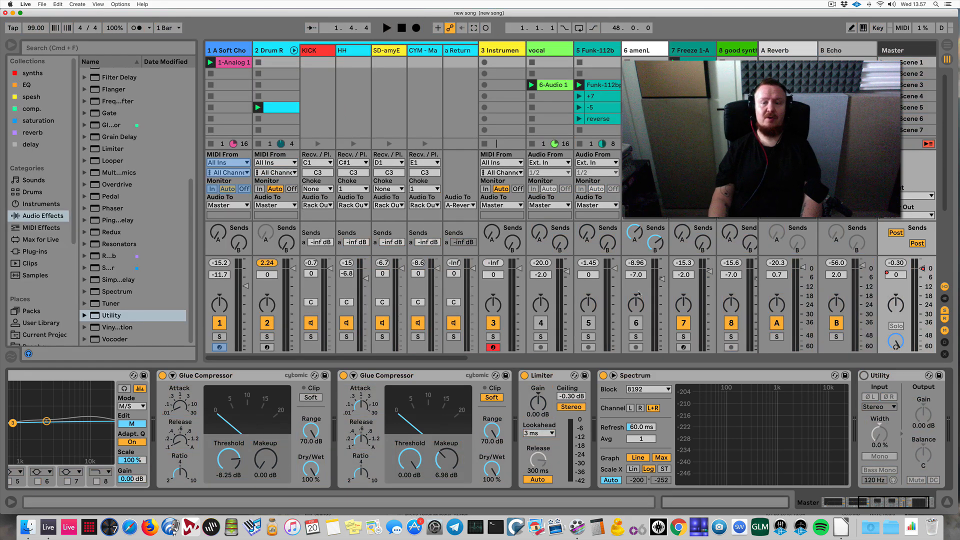
pyautogui.press('space')
pyautogui.press('section')
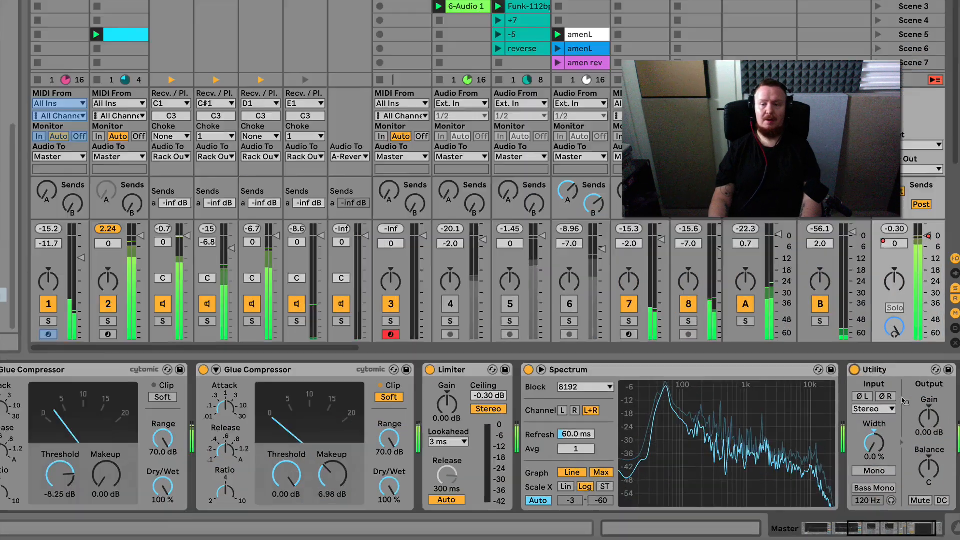
pyautogui.press('section')
pyautogui.press('section')
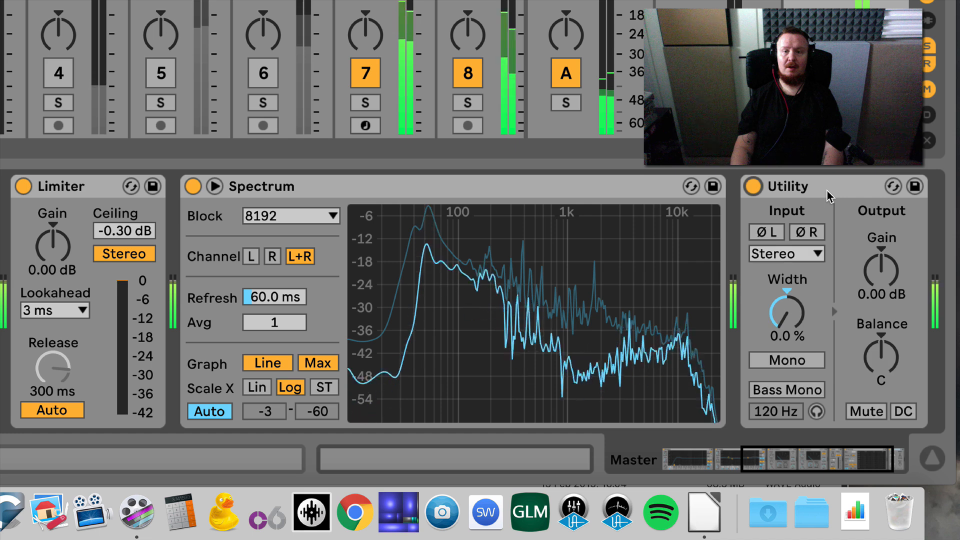
pyautogui.press('section')
pyautogui.press('section')
pyautogui.press('section')
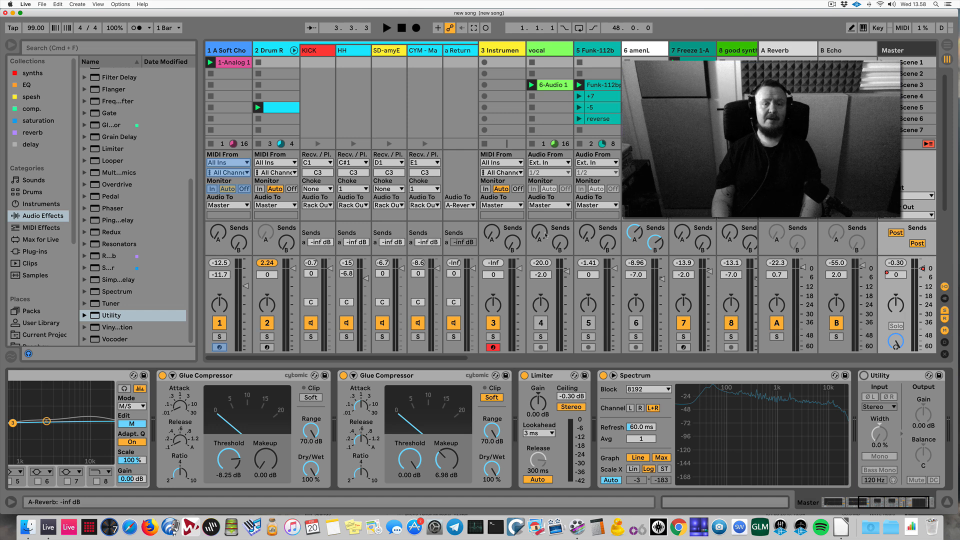
# Show MIDI mapping mode and select track 3's Send A as a mapping target
pyautogui.press('super+m')
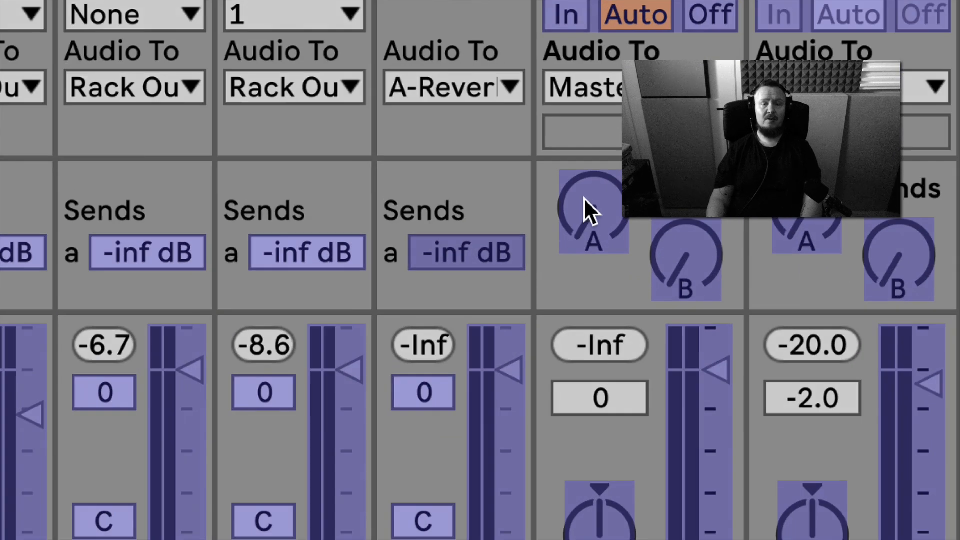
pyautogui.click(593, 198)
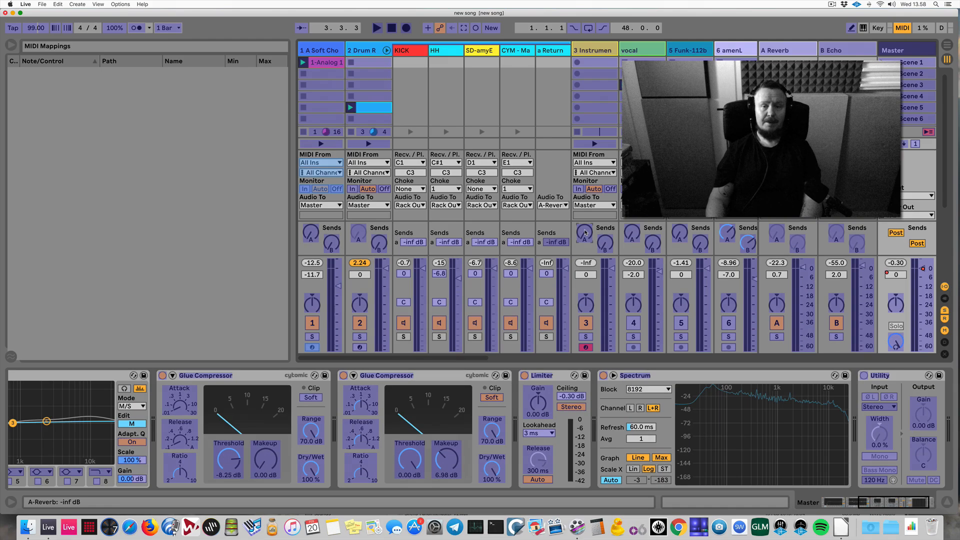
pyautogui.press('super+m')
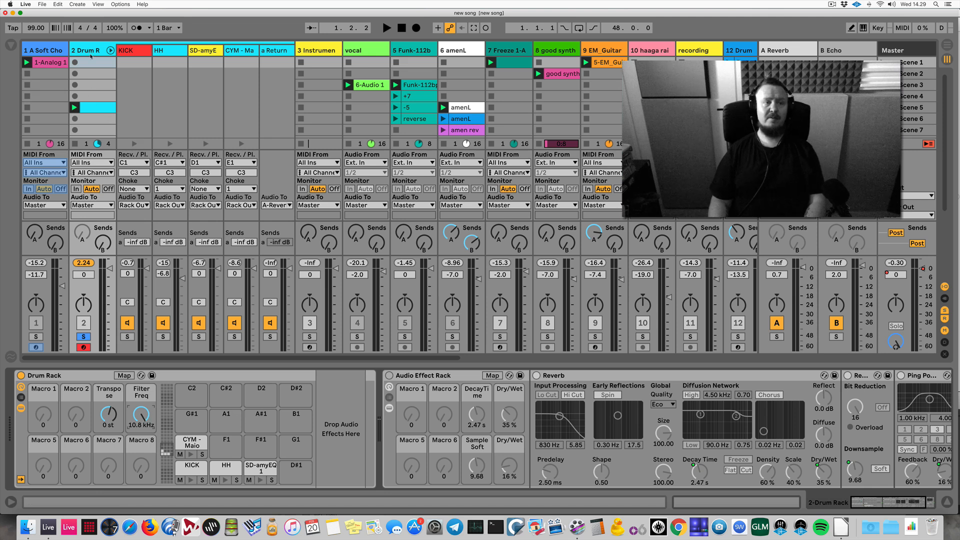
# Play the Drum Rack track's clip and try the rack's Filter Freq macro
pyautogui.press('space')
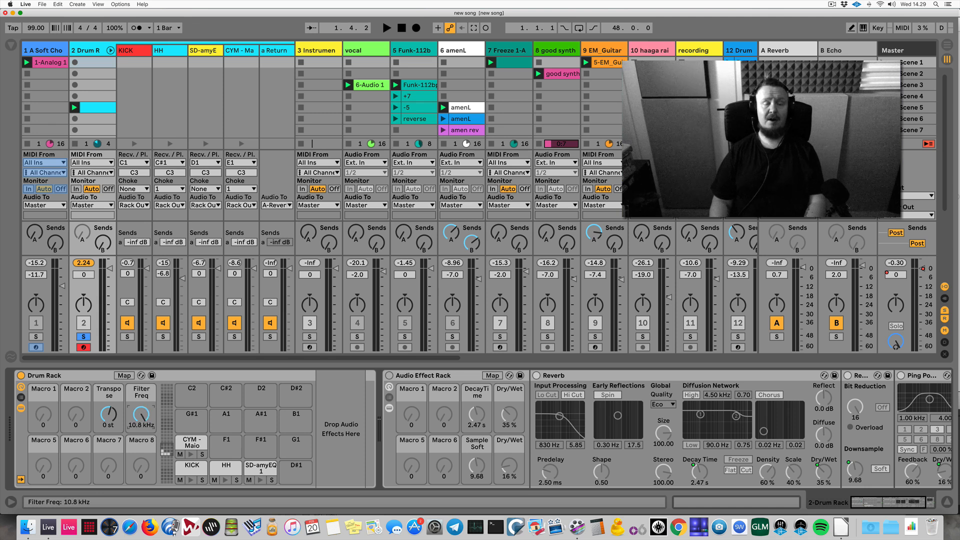
pyautogui.press('space')
pyautogui.moveTo(141, 415)
pyautogui.mouseDown()
pyautogui.moveTo(141, 455)
pyautogui.moveTo(141, 415)
pyautogui.mouseUp()
pyautogui.press('space')
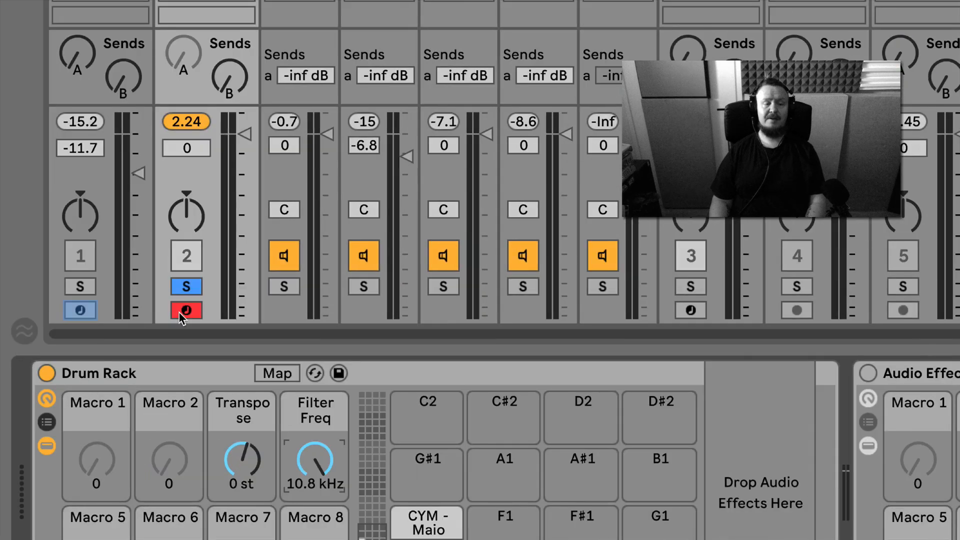
# Point out the Drum Rack track's record arm and view the Arrangement before returning to the Session View
pyautogui.click(185, 310)
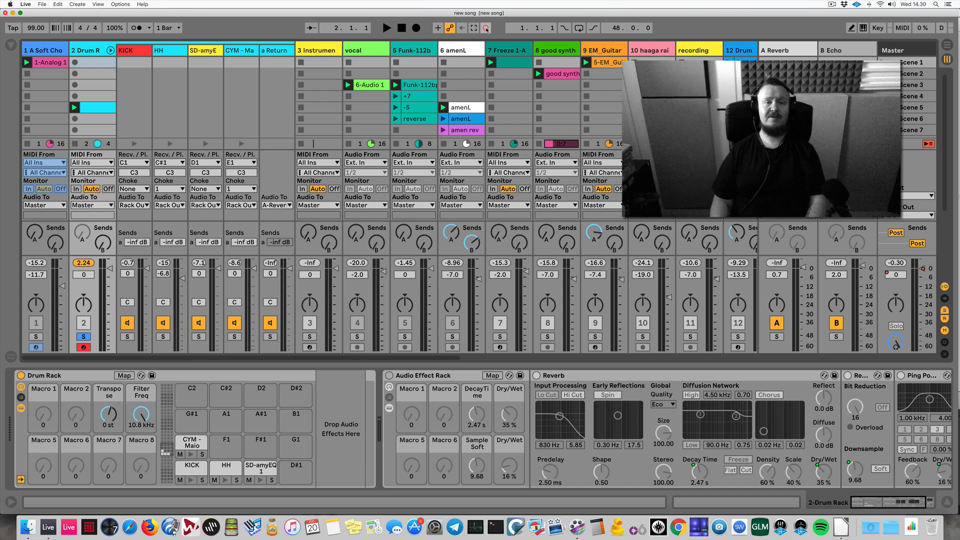
pyautogui.press('Tab')
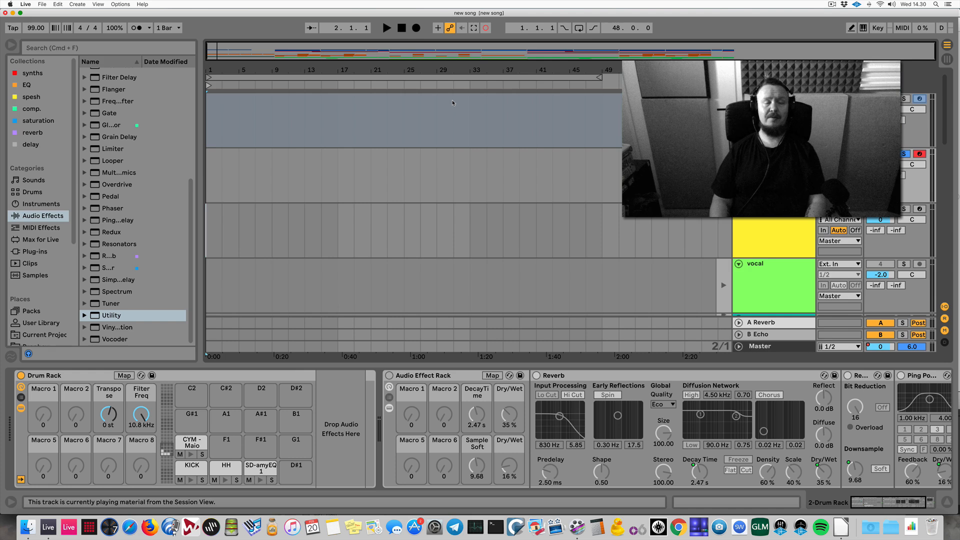
pyautogui.press('Tab')
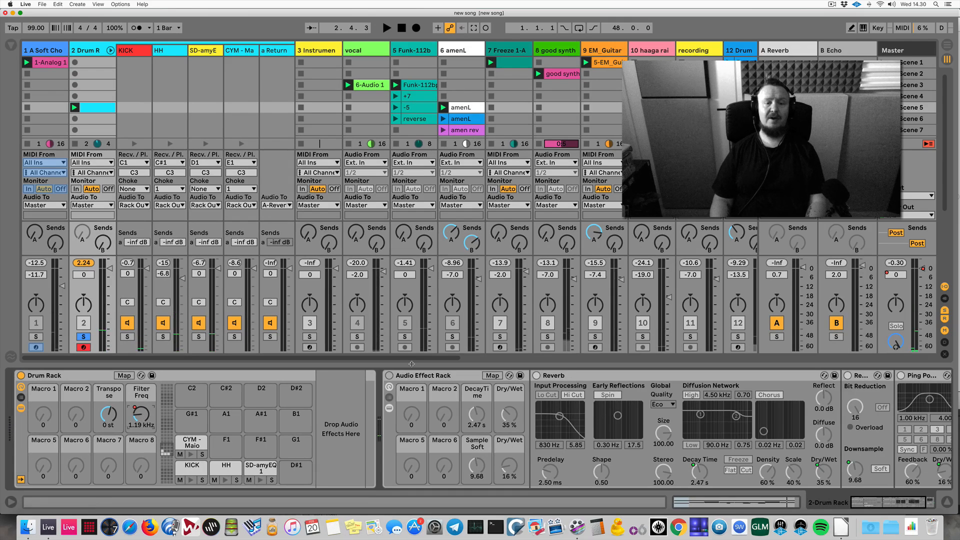
# Play the Drum Rack track's clip and try switching its Audio Effect Rack on and off
pyautogui.click(389, 376)
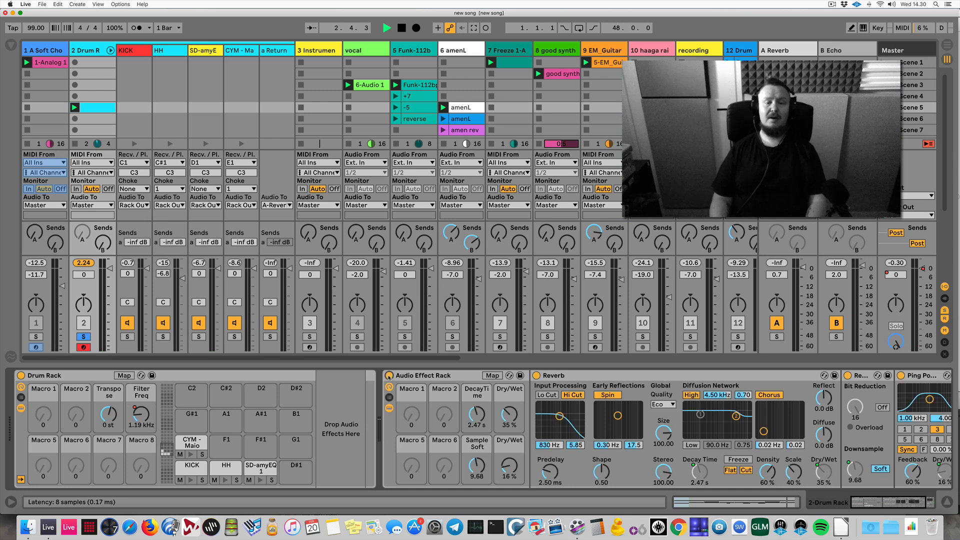
pyautogui.press('space')
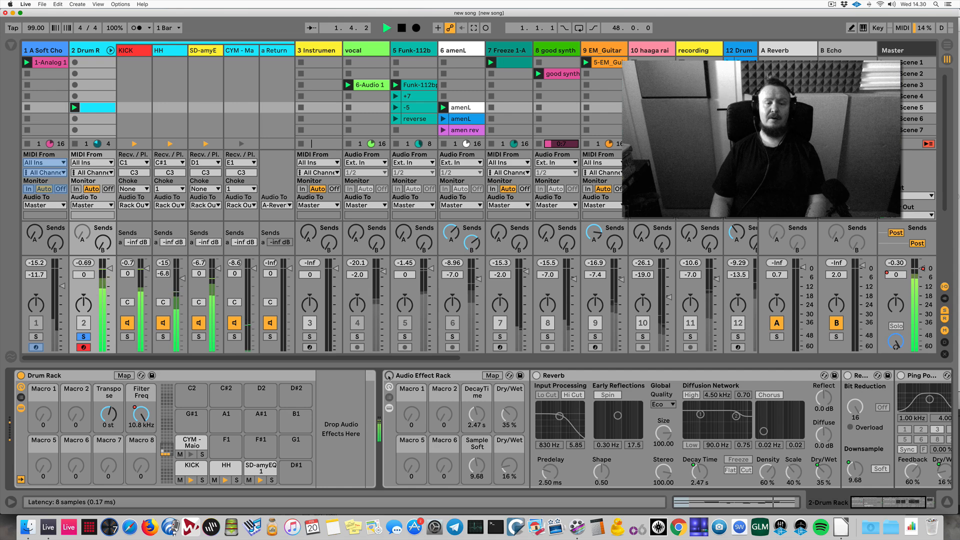
pyautogui.click(390, 376)
pyautogui.press('space')
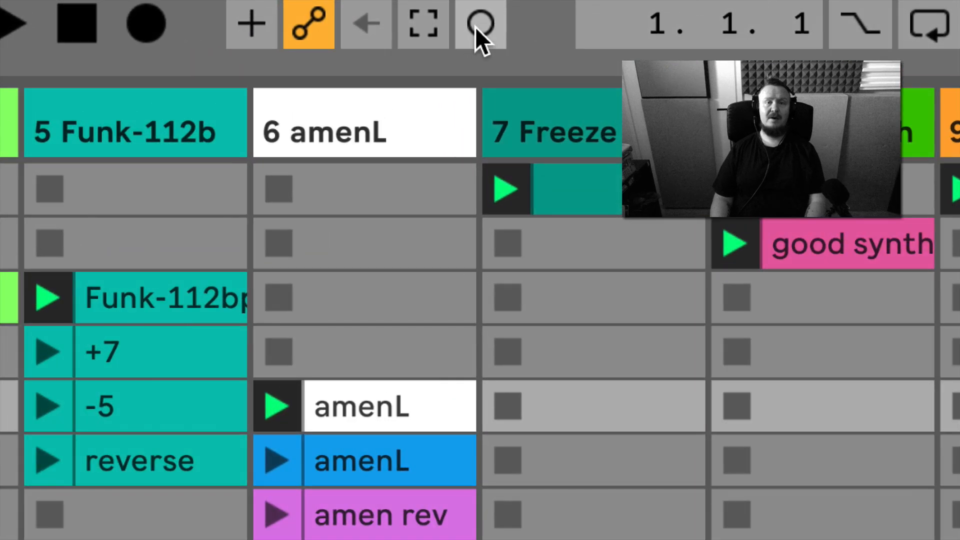
# Record automation of the Audio Effect Rack's on/off switch into the Drum Rack track's clip with Session Record, then stop playback
pyautogui.click(478, 24)
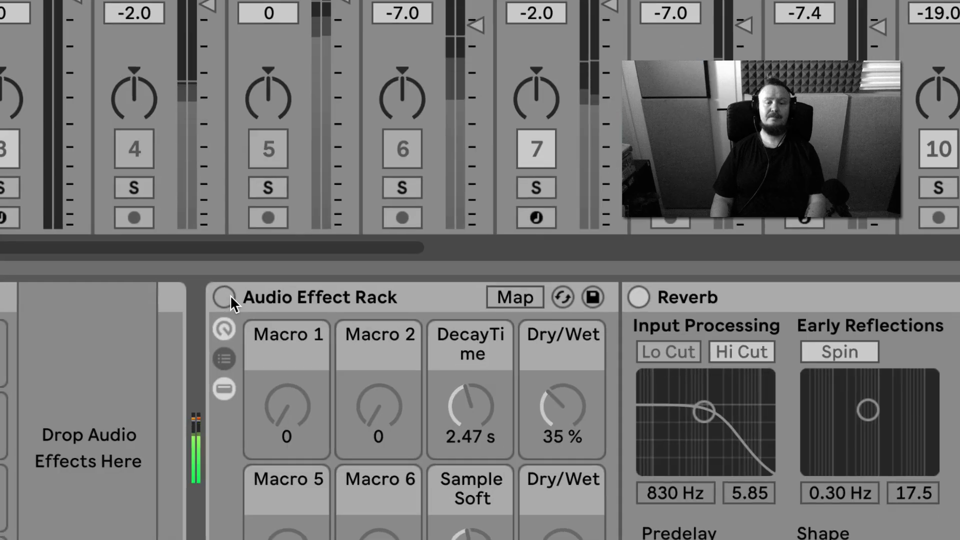
pyautogui.click(392, 375)
pyautogui.click(392, 375)
pyautogui.click(230, 295)
pyautogui.click(230, 296)
pyautogui.click(230, 295)
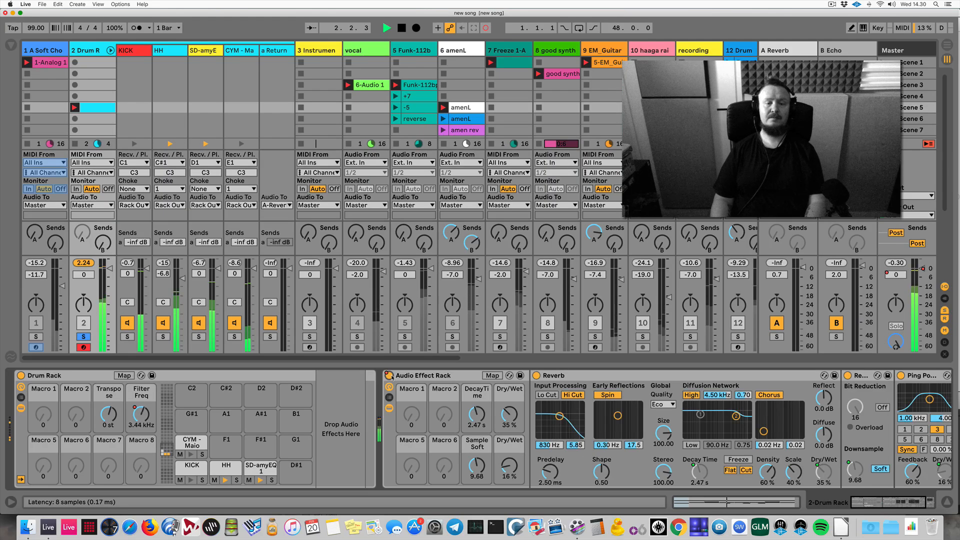
pyautogui.click(391, 376)
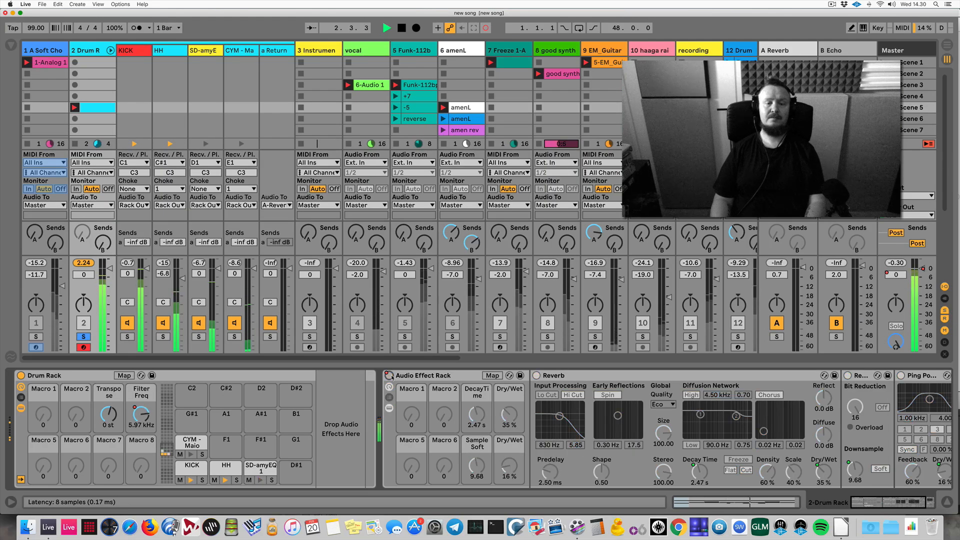
pyautogui.press('space')
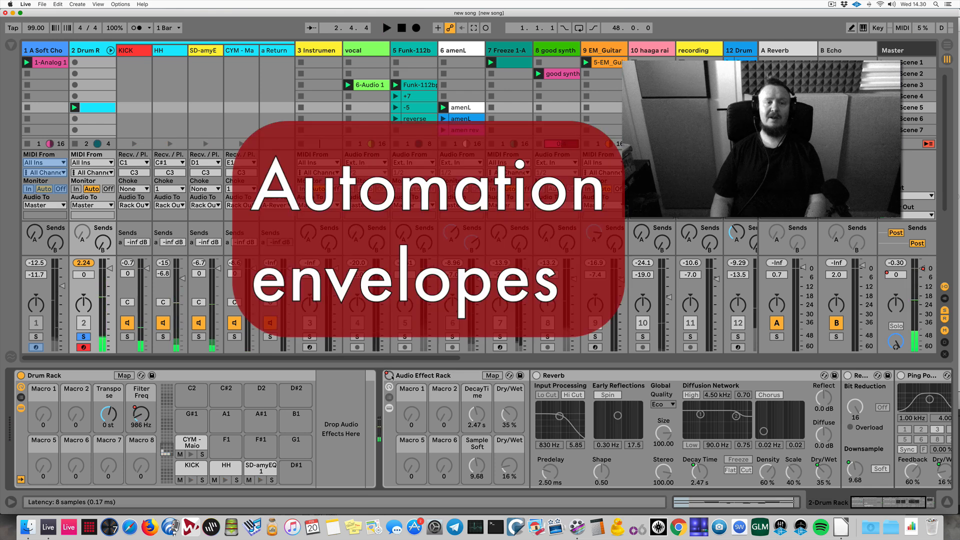
pyautogui.doubleClick(105, 110)
pyautogui.moveTo(381, 363); pyautogui.dragTo(380, 235)
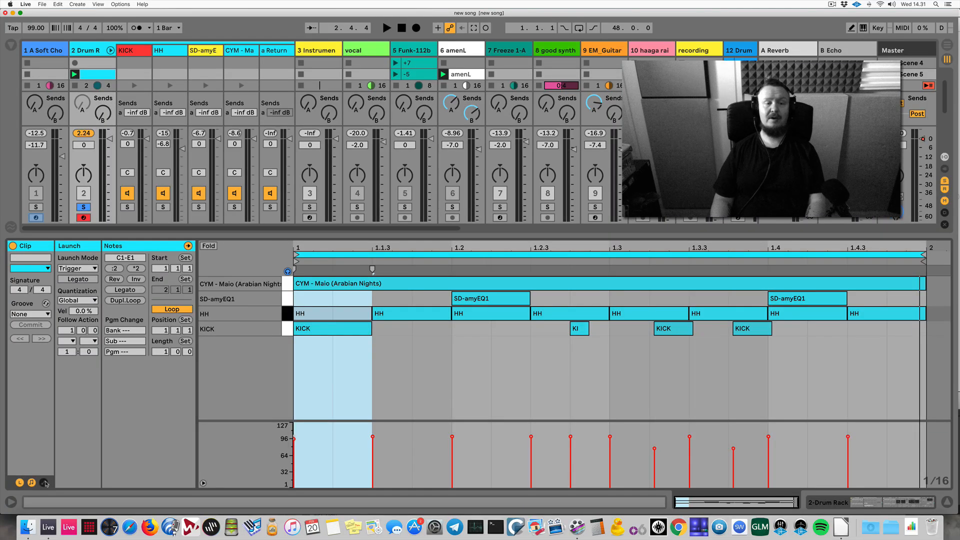
pyautogui.click(175, 449)
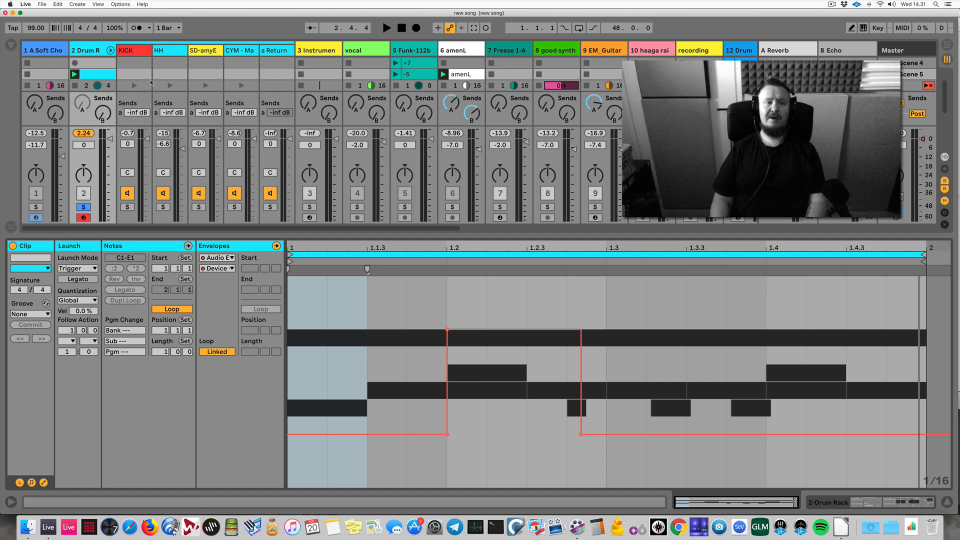
pyautogui.click(95, 50)
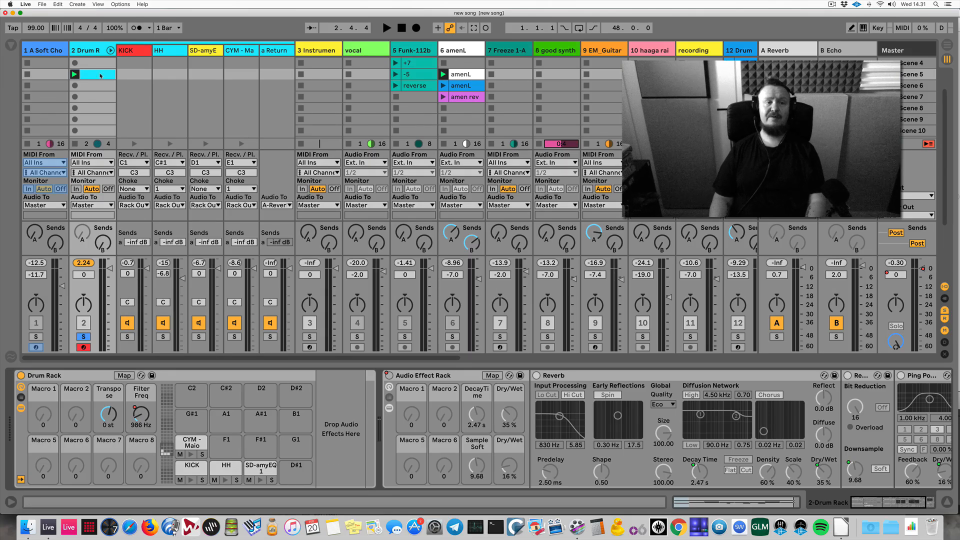
pyautogui.doubleClick(101, 74)
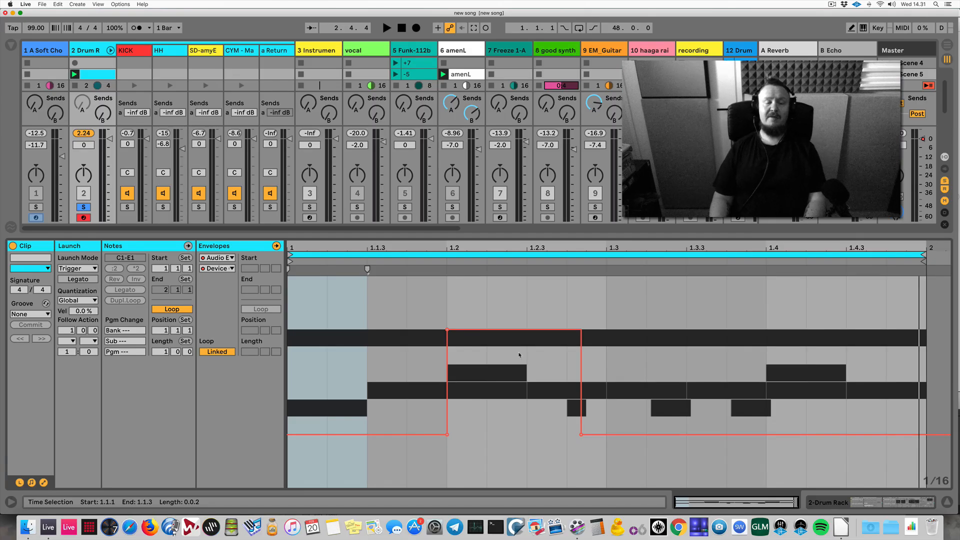
# Play the drum clip and check the automated on/off switch of the Audio Effect Rack
pyautogui.press('space')
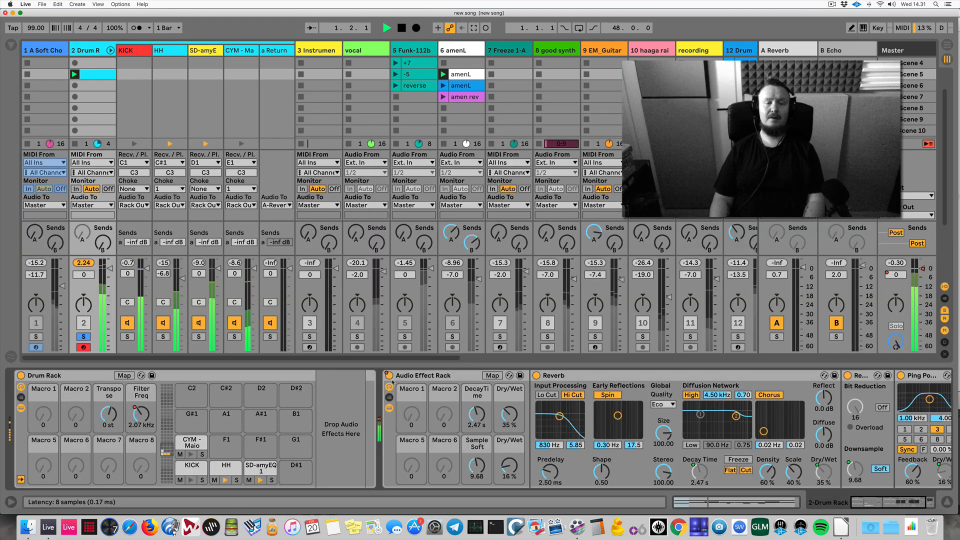
pyautogui.click(391, 377)
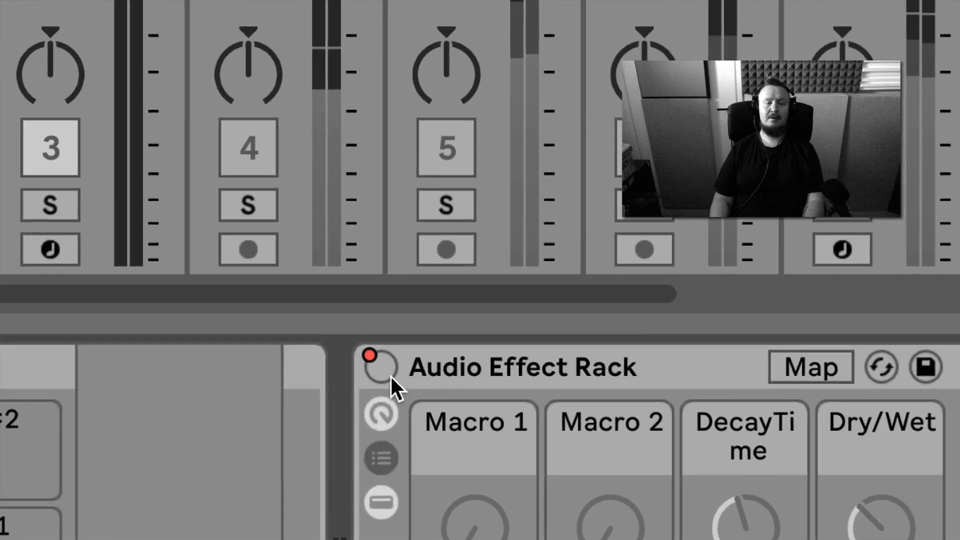
pyautogui.click(390, 374)
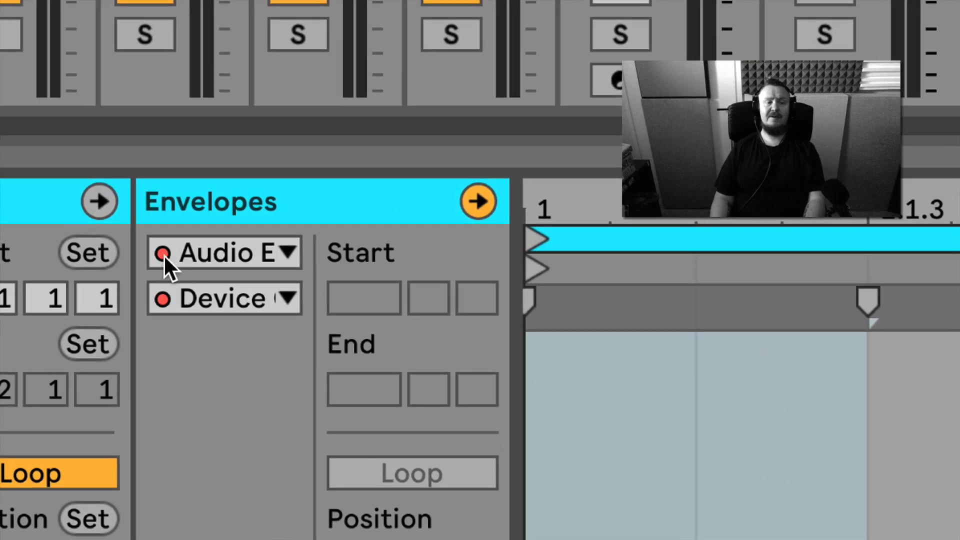
# Show the drum clip's Filter Freq envelope for the Drum Rack and play the clip to hear it
pyautogui.click(206, 253)
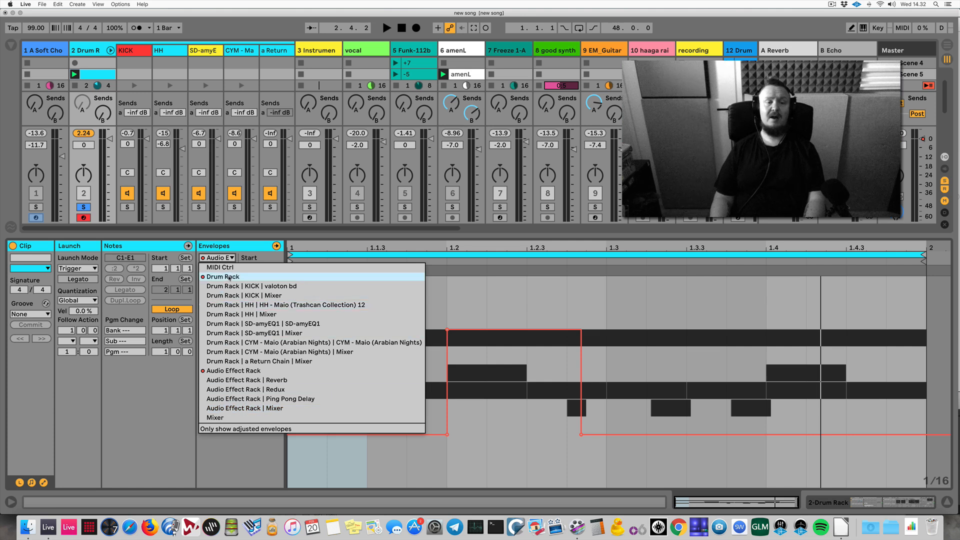
pyautogui.click(229, 276)
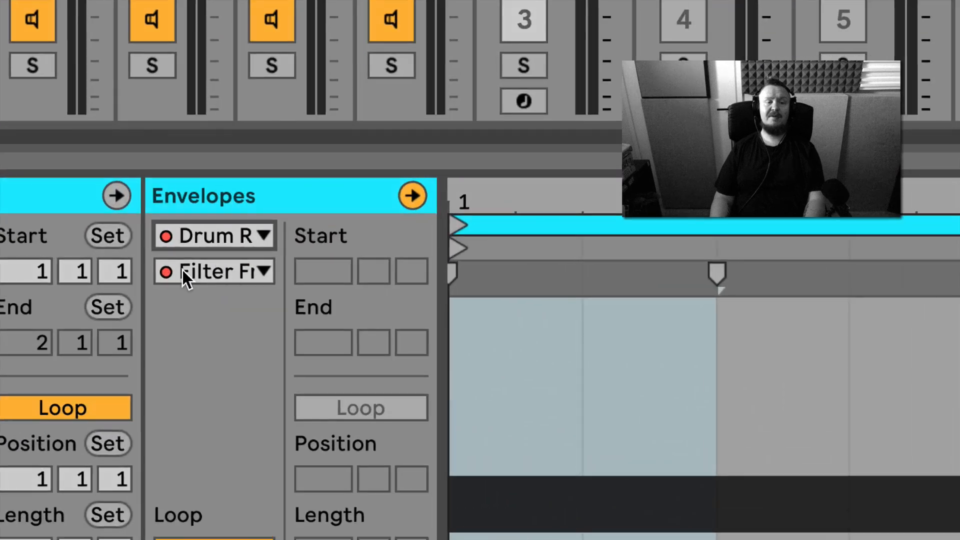
pyautogui.click(221, 270)
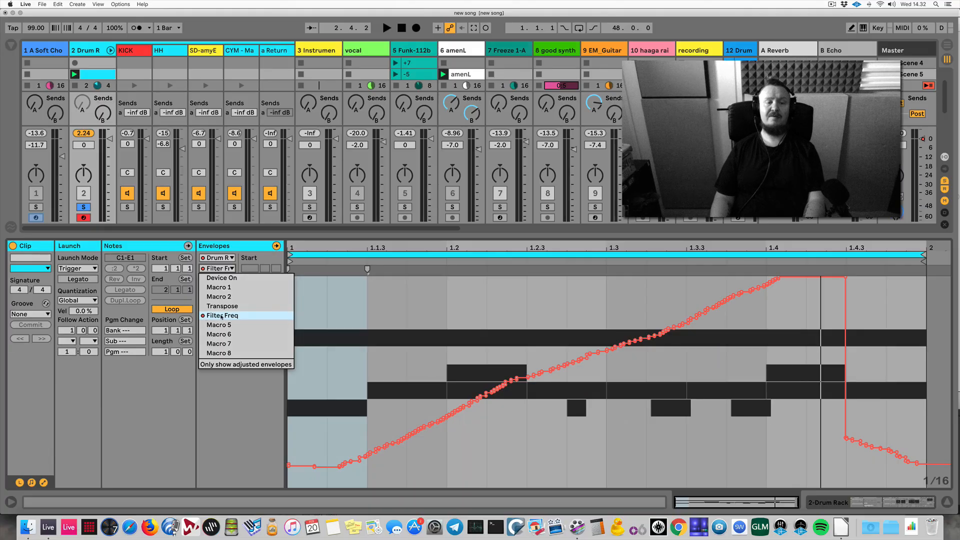
pyautogui.click(222, 316)
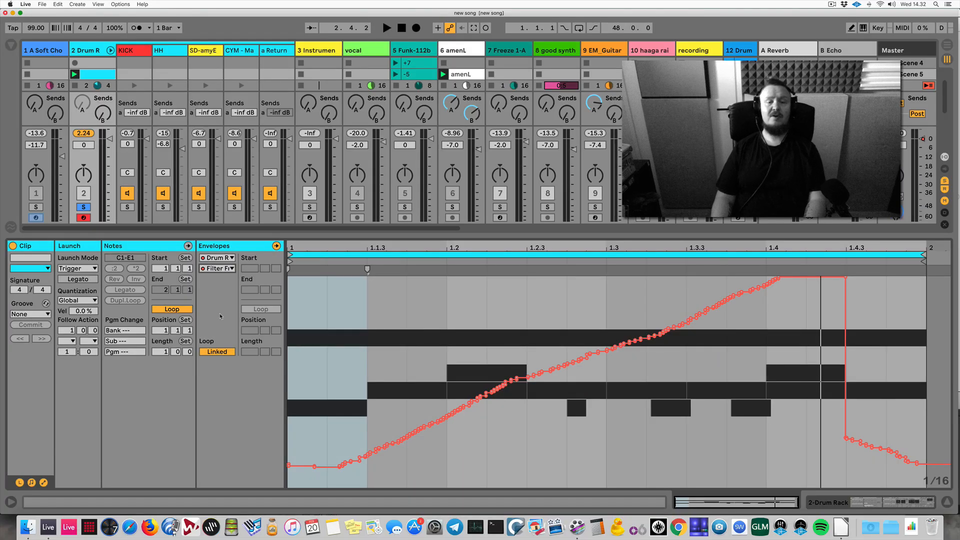
pyautogui.press('space')
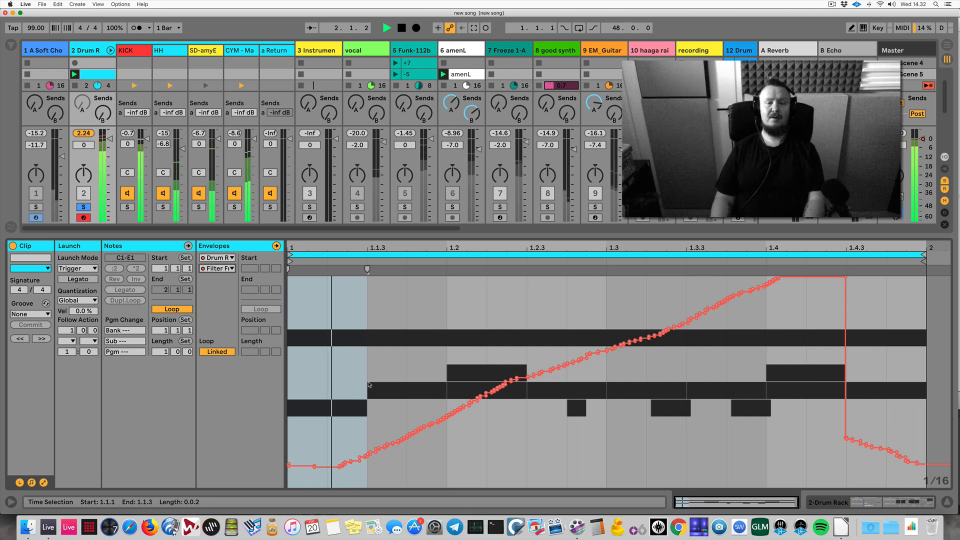
pyautogui.press('space')
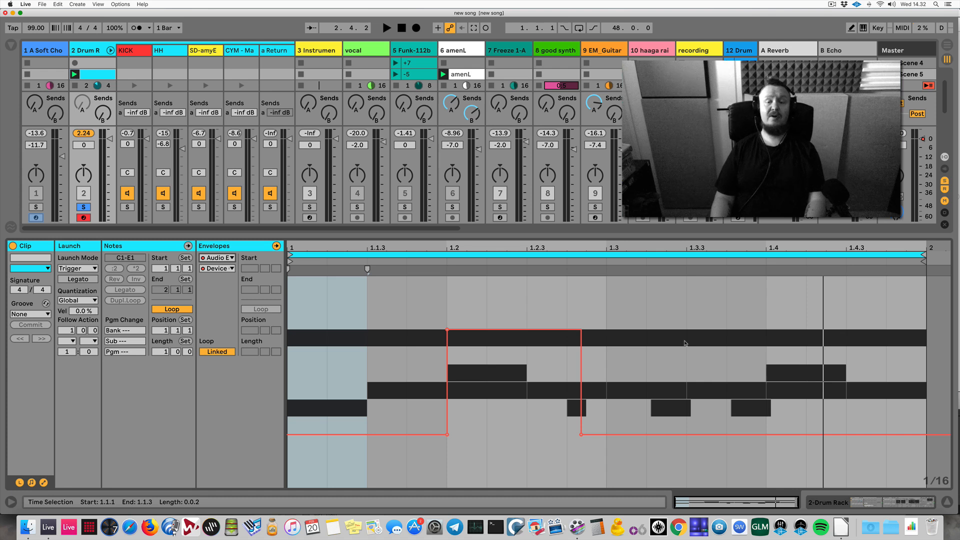
# Clear the Audio Effect Rack's Device On envelope from the drum clip
pyautogui.rightClick(685, 344)
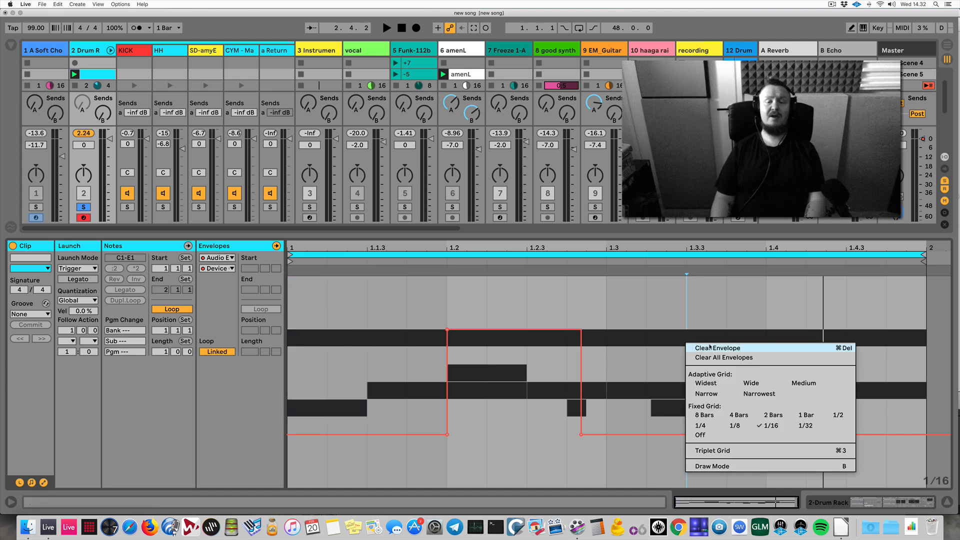
pyautogui.click(645, 339)
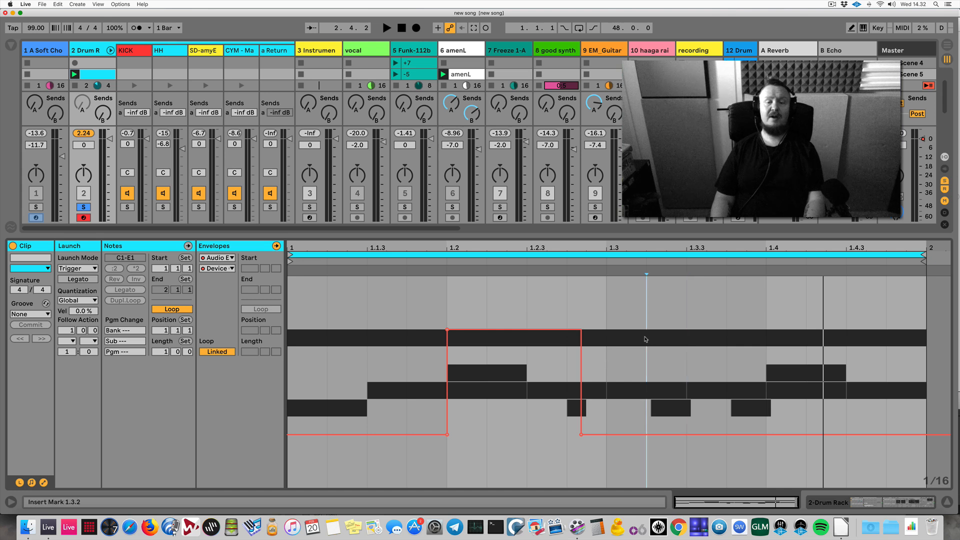
pyautogui.rightClick(646, 339)
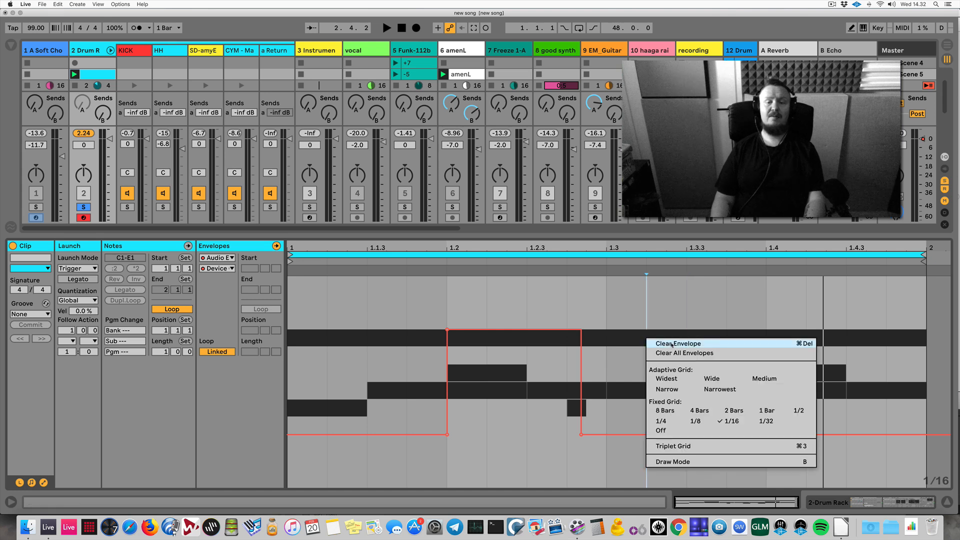
pyautogui.click(672, 344)
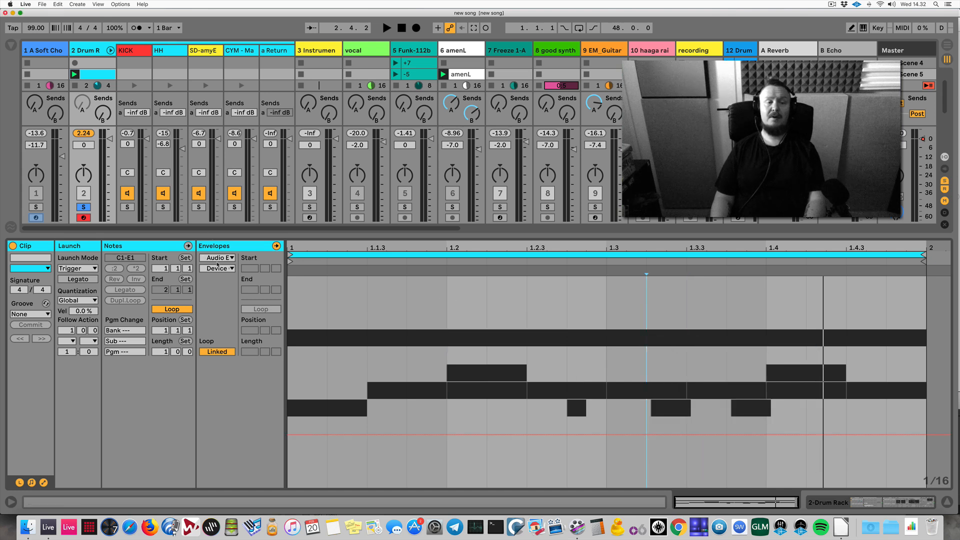
# Return to the Drum Rack's Filter Freq envelope and audition the clip without the effect rack automation
pyautogui.click(223, 259)
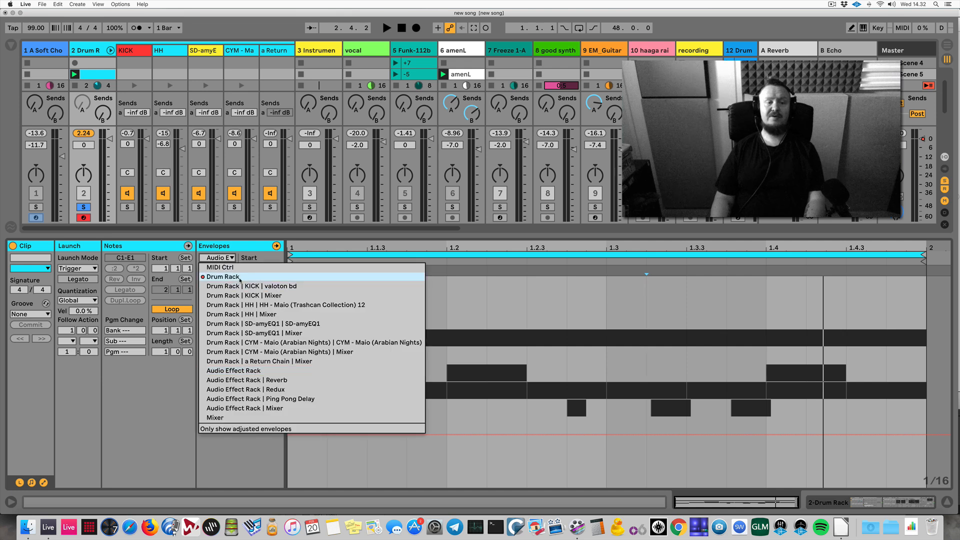
pyautogui.click(223, 273)
pyautogui.press('space')
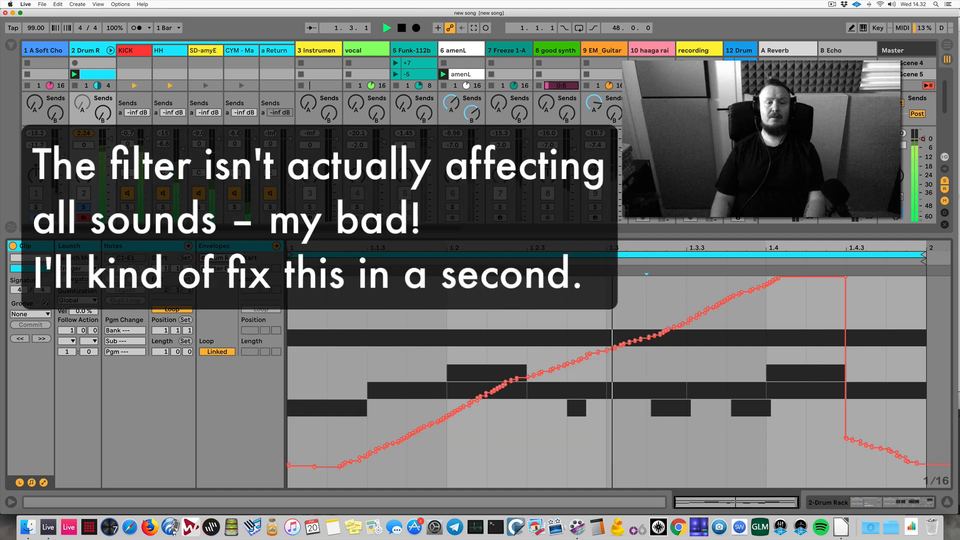
pyautogui.press('space')
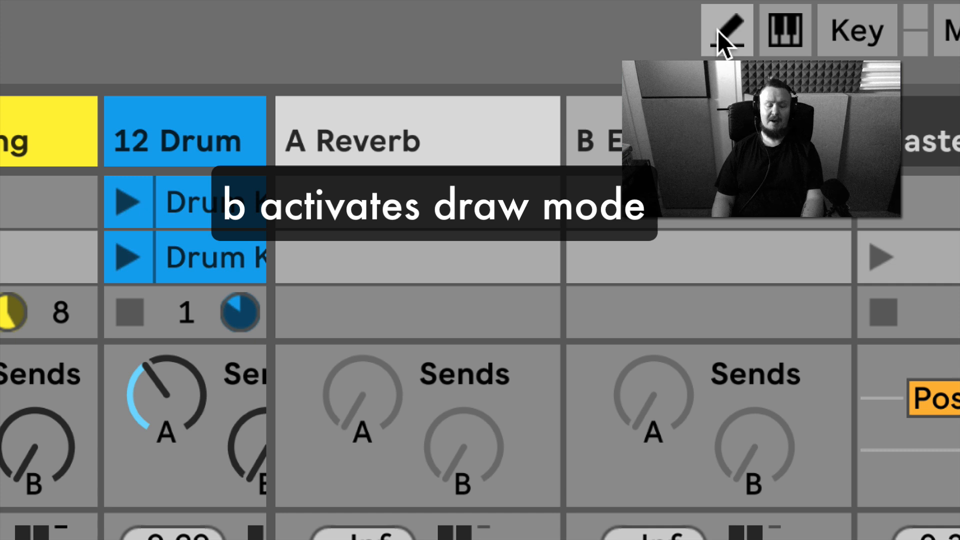
# In Draw Mode, draw stepped filter values over the clip's first half beat and try narrower and wider grids, ending on 1/16
pyautogui.press('b')
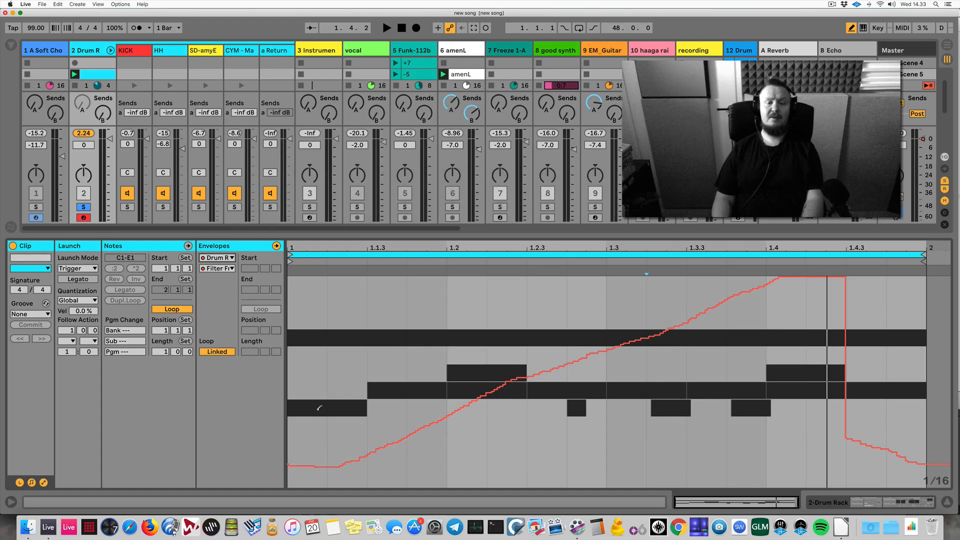
pyautogui.moveTo(319, 408); pyautogui.dragTo(357, 421)
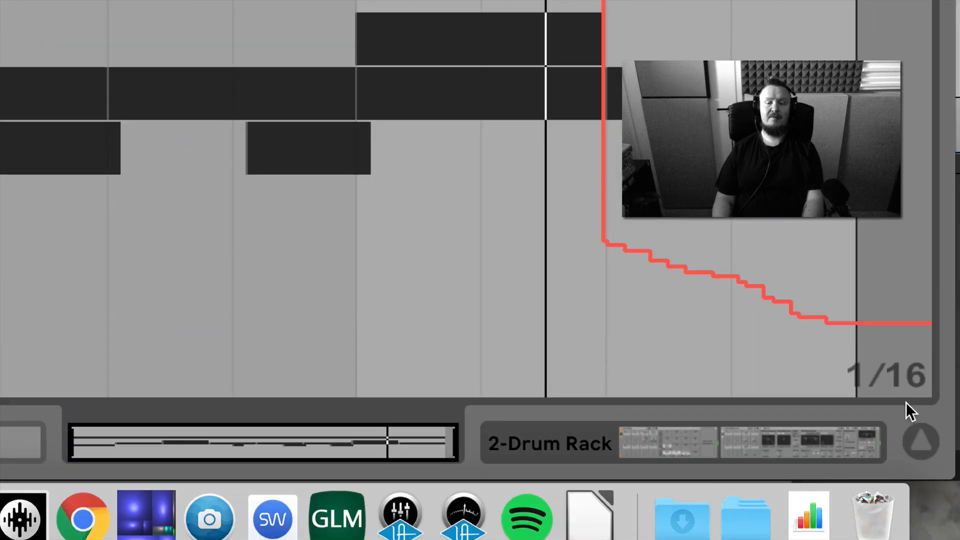
pyautogui.press('super+1')
pyautogui.press('super+2')
pyautogui.press('super+2')
pyautogui.press('super+1')
pyautogui.press('super+1')
pyautogui.press('super+2')
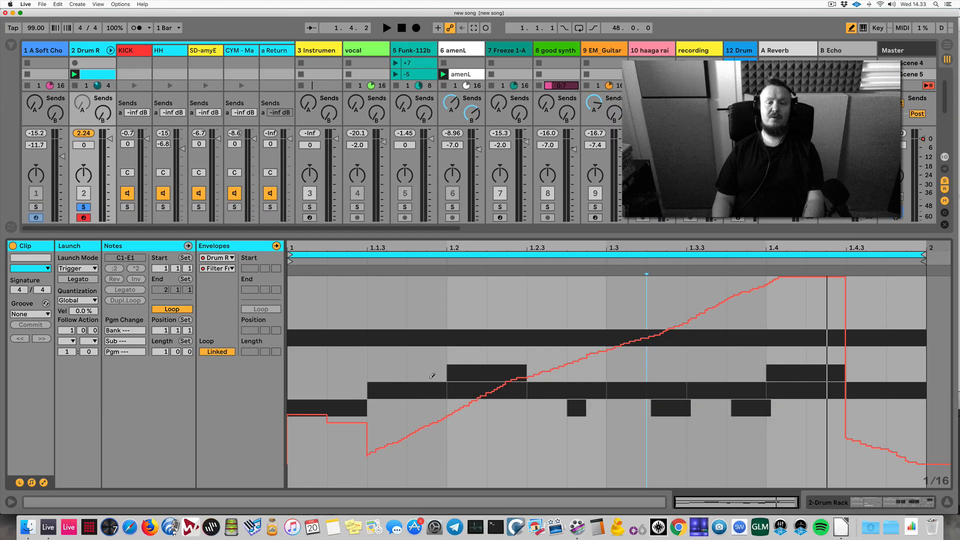
# Draw a stepped Filter Freq curve across the whole bar and play it, redrawing it at the minimum value during playback
pyautogui.moveTo(307, 424)
pyautogui.mouseDown()
pyautogui.moveTo(368, 452)
pyautogui.moveTo(894, 451)
pyautogui.mouseUp()
pyautogui.press('space')
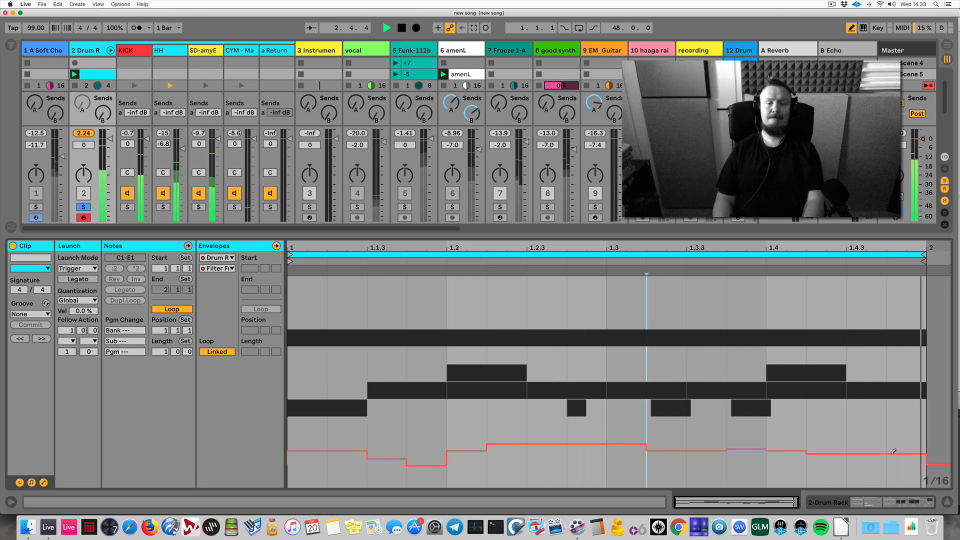
pyautogui.moveTo(320, 472); pyautogui.dragTo(926, 488)
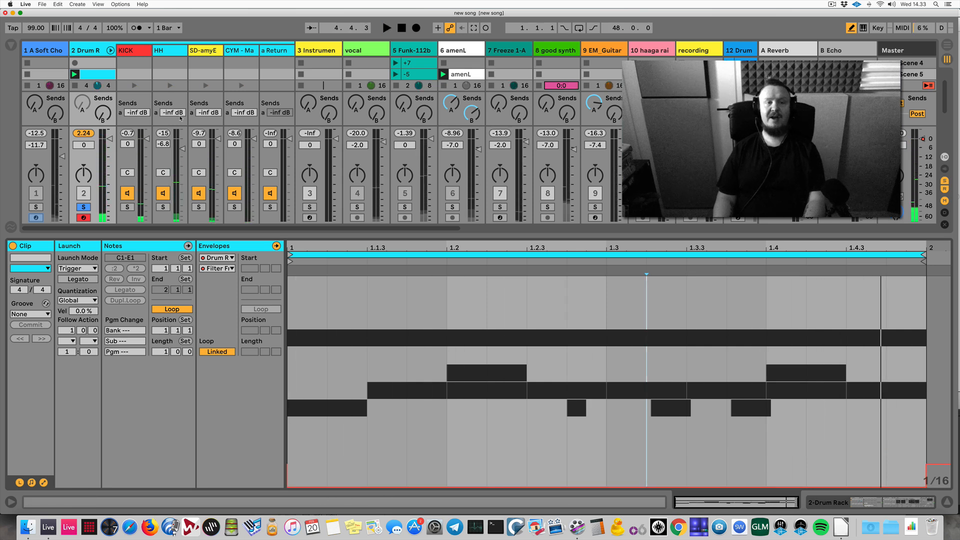
pyautogui.press('space')
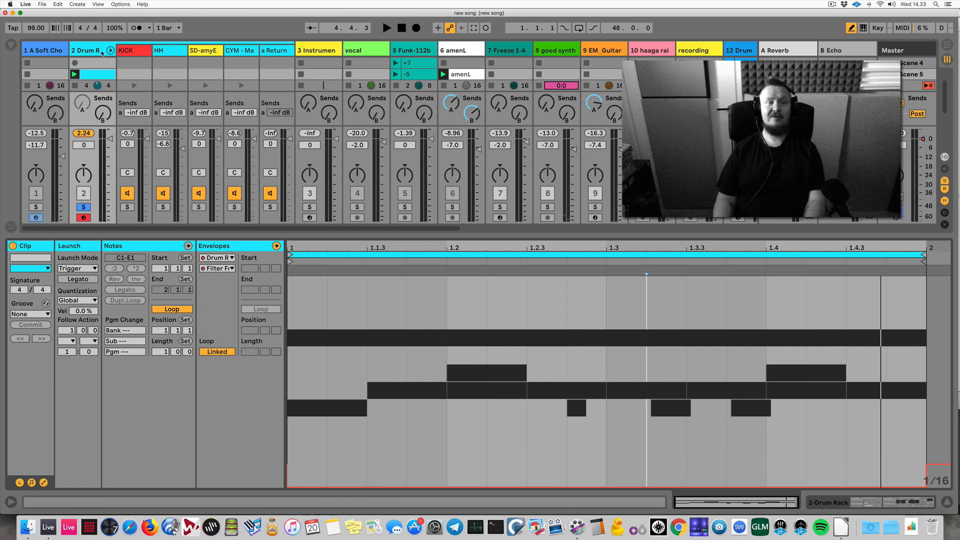
# Undo the last envelope drawing and clear the Filter Freq envelope from the drum clip
pyautogui.press('super+z')
pyautogui.rightClick(501, 353)
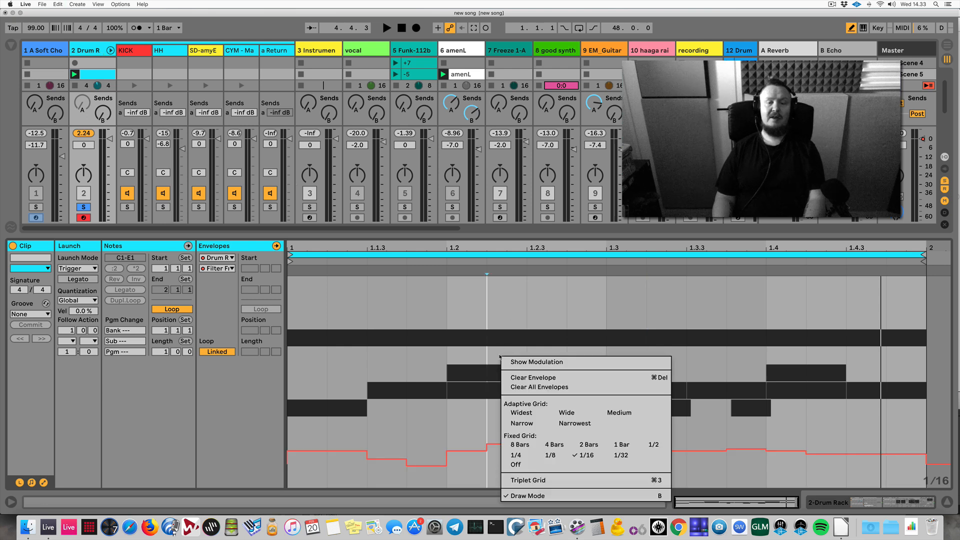
pyautogui.click(539, 374)
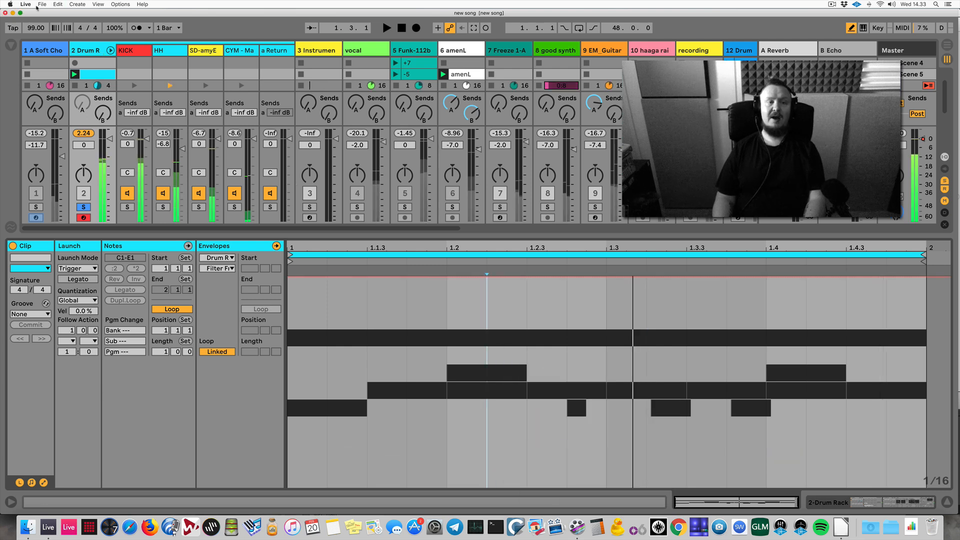
# Add an Auto Filter from the Audio Effects browser to the end of the drum track's device chain
pyautogui.click(86, 51)
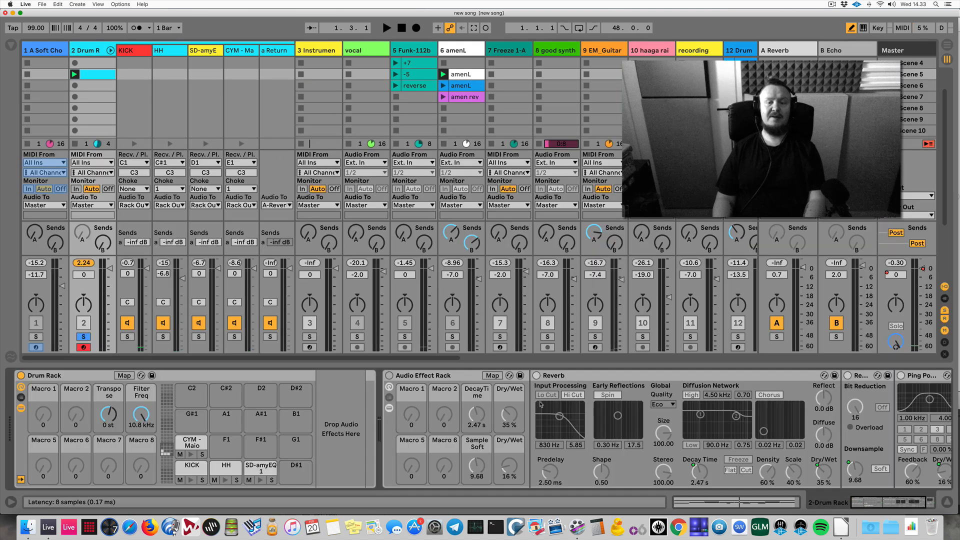
pyautogui.hscroll(3, 549, 409)
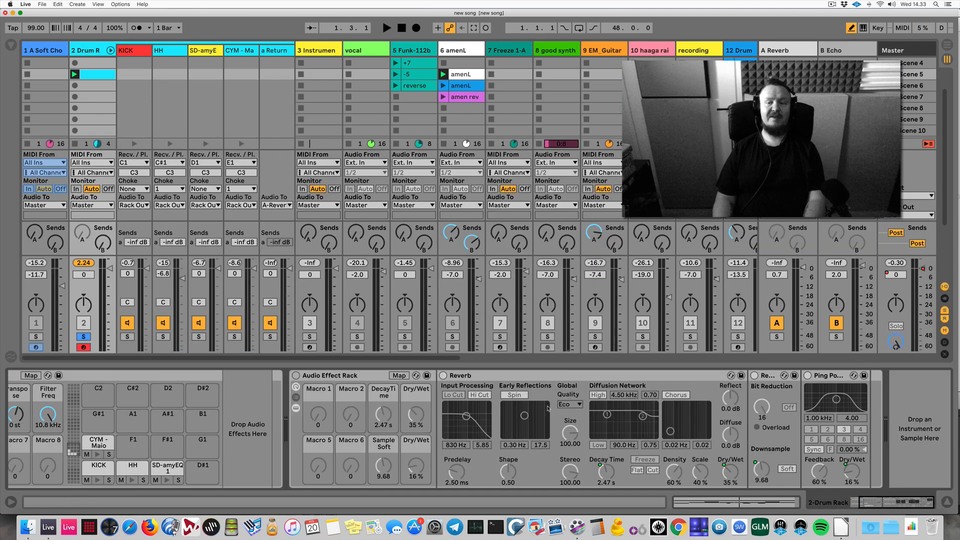
pyautogui.click(11, 46)
pyautogui.scroll(5, 100, 142)
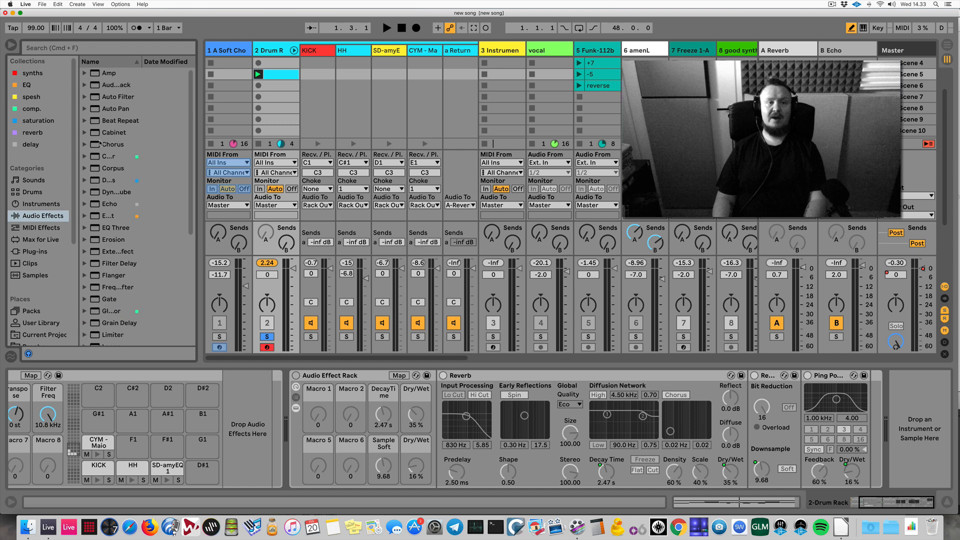
pyautogui.moveTo(202, 108); pyautogui.dragTo(231, 108)
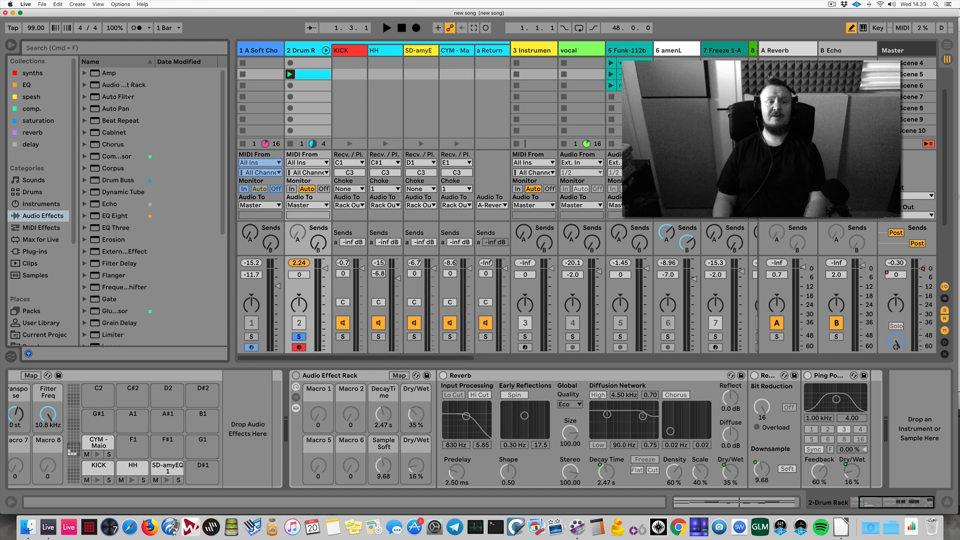
pyautogui.click(129, 97)
pyautogui.doubleClick(127, 97)
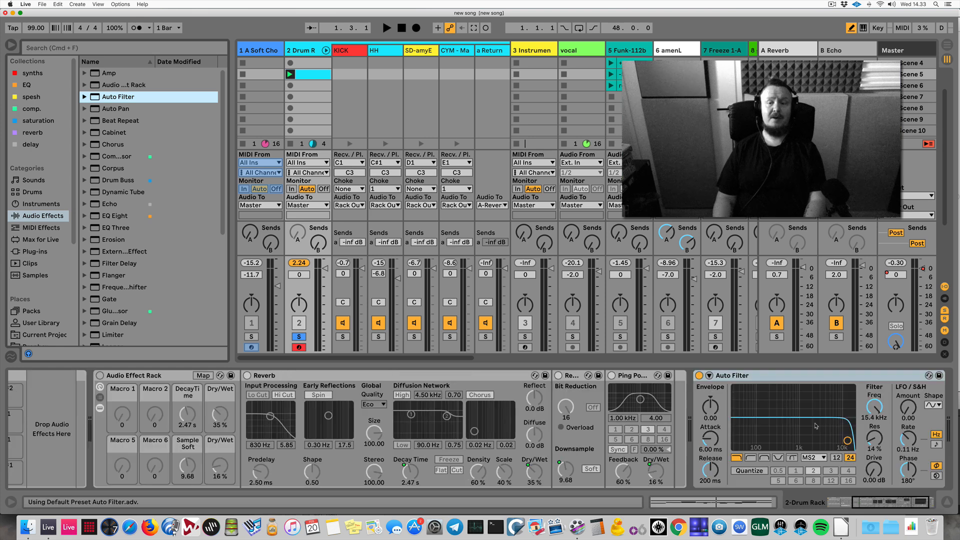
# Play the drums while adjusting the Auto Filter's cutoff, leaving its frequency at 17.9 kHz
pyautogui.press('space')
pyautogui.moveTo(810, 408); pyautogui.dragTo(810, 412)
pyautogui.press('space')
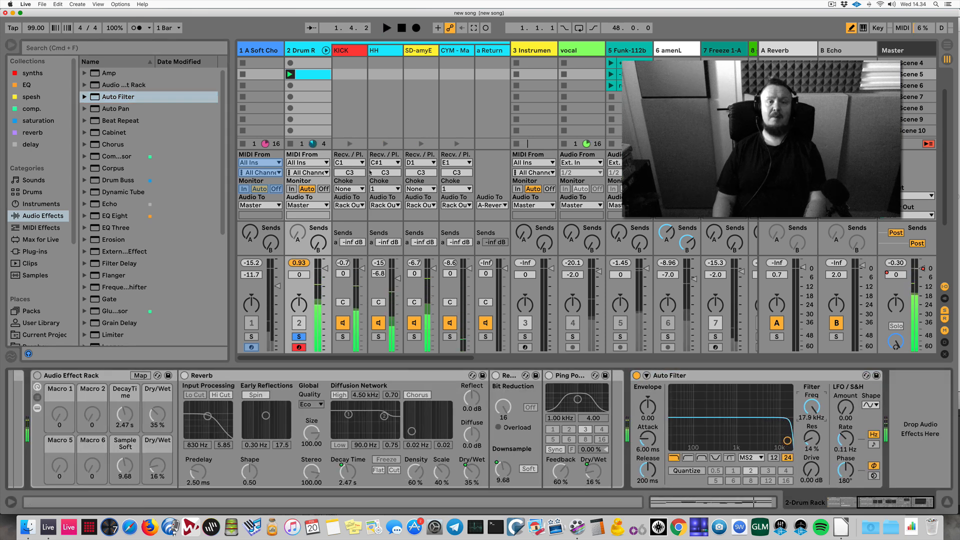
# Open the drum clip and toggle the display of its Envelopes box off and on
pyautogui.doubleClick(316, 75)
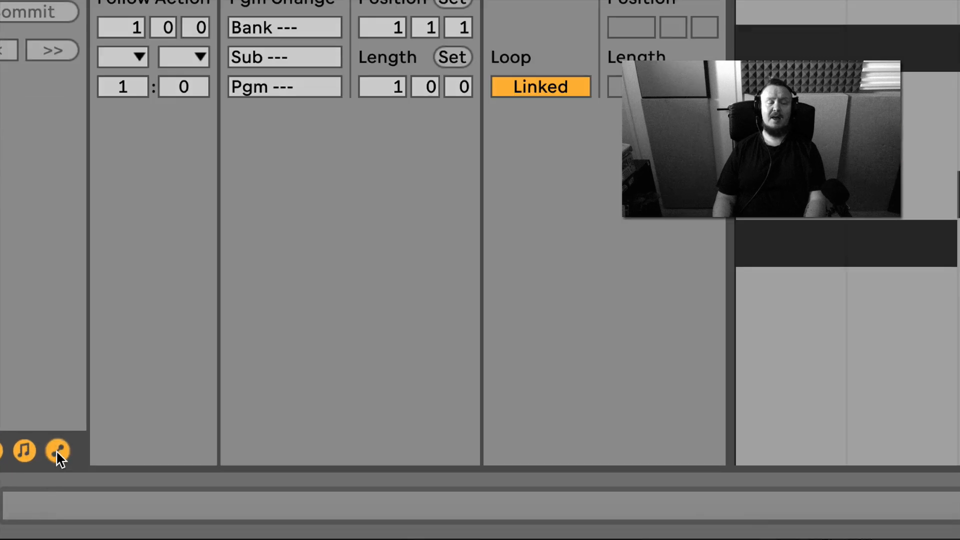
pyautogui.click(57, 451)
pyautogui.click(57, 451)
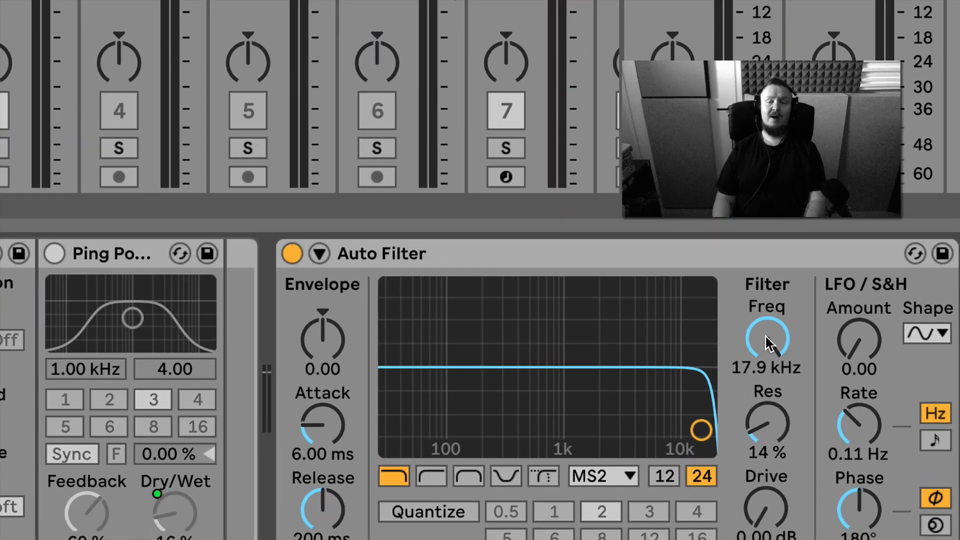
# Set the Auto Filter's frequency to 17.0 kHz and open its Frequency envelope in the drum clip
pyautogui.moveTo(768, 344)
pyautogui.mouseDown()
pyautogui.moveTo(768, 357)
pyautogui.moveTo(769, 346)
pyautogui.mouseUp()
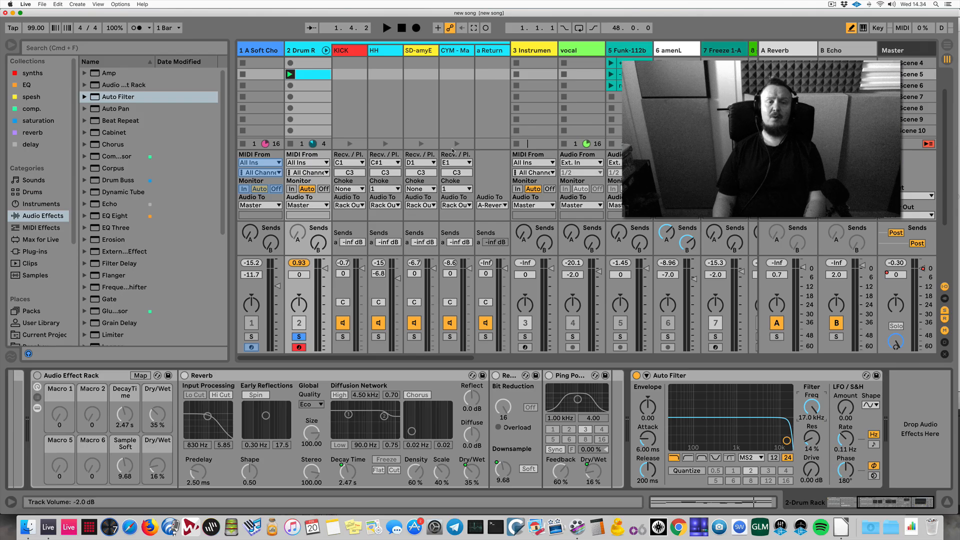
pyautogui.doubleClick(314, 79)
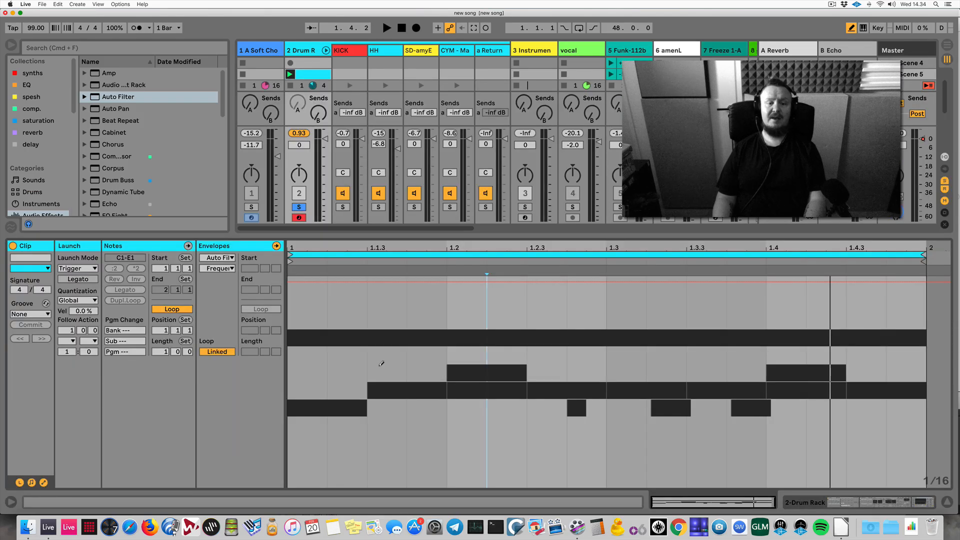
pyautogui.moveTo(289, 283)
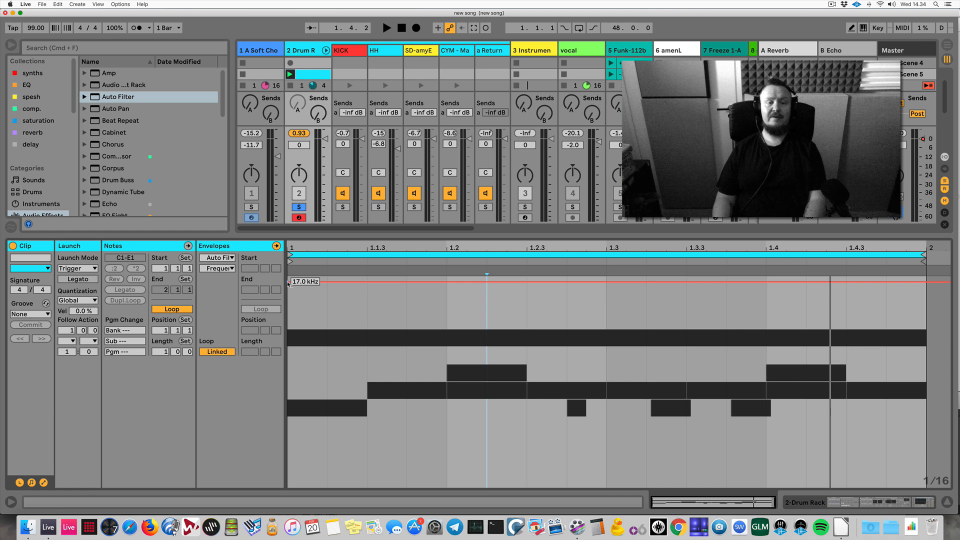
# Ramp the Auto Filter's Frequency envelope down to its minimum at the end of bar 1, watch the filter during playback, and reopen the clip
pyautogui.press('space')
pyautogui.moveTo(927, 282); pyautogui.dragTo(926, 485)
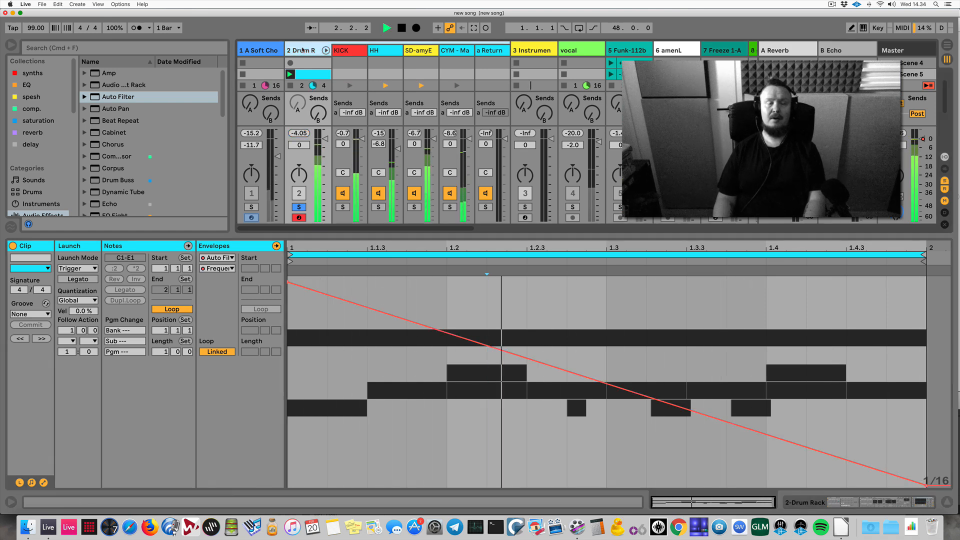
pyautogui.hotkey('shift', 'Tab')
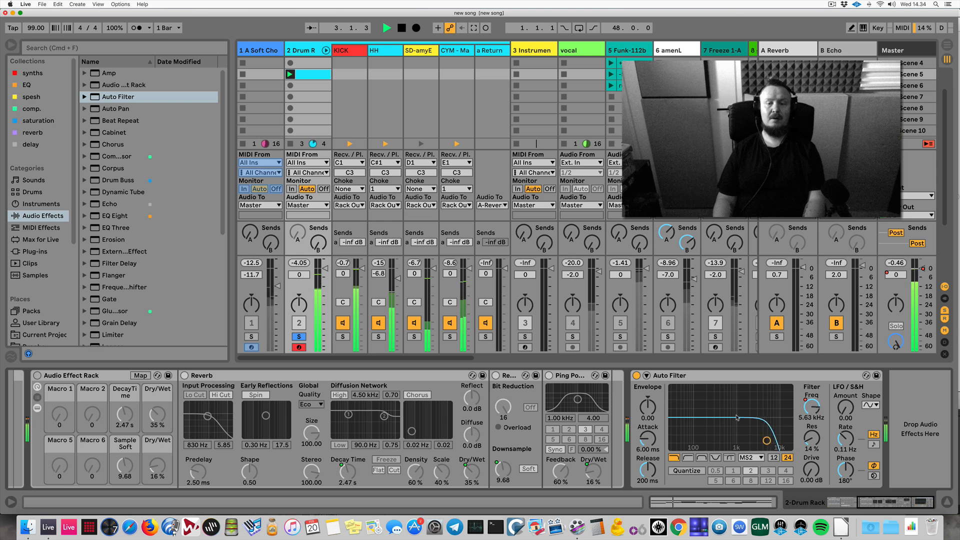
pyautogui.press('space')
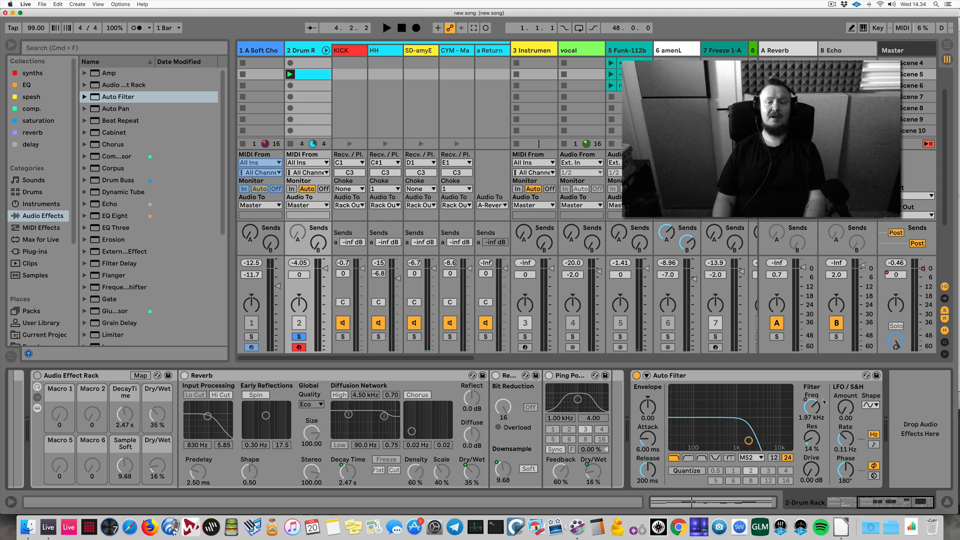
pyautogui.doubleClick(312, 74)
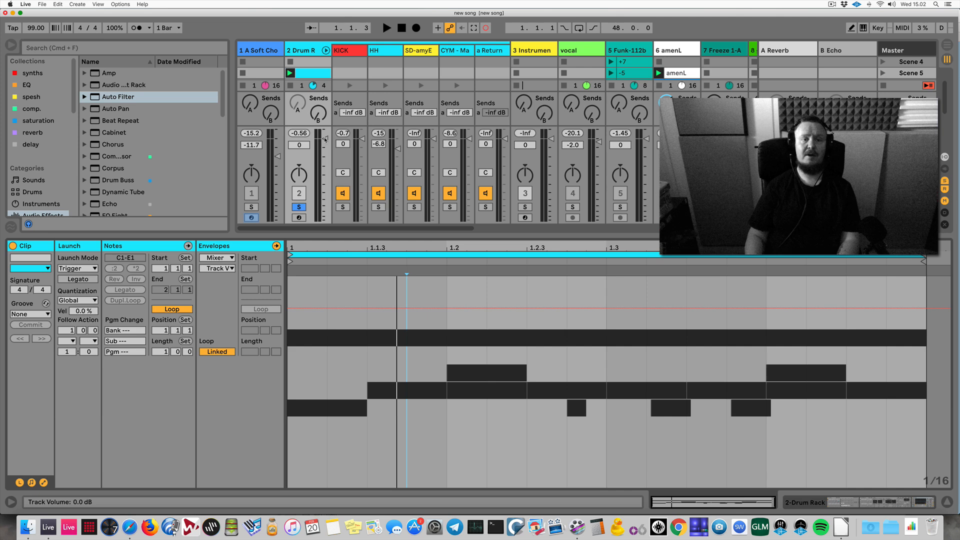
# Record the drum track's volume and B-Echo send movements as clip automation during playback, raising the send to 0.0 dB
pyautogui.press('space')
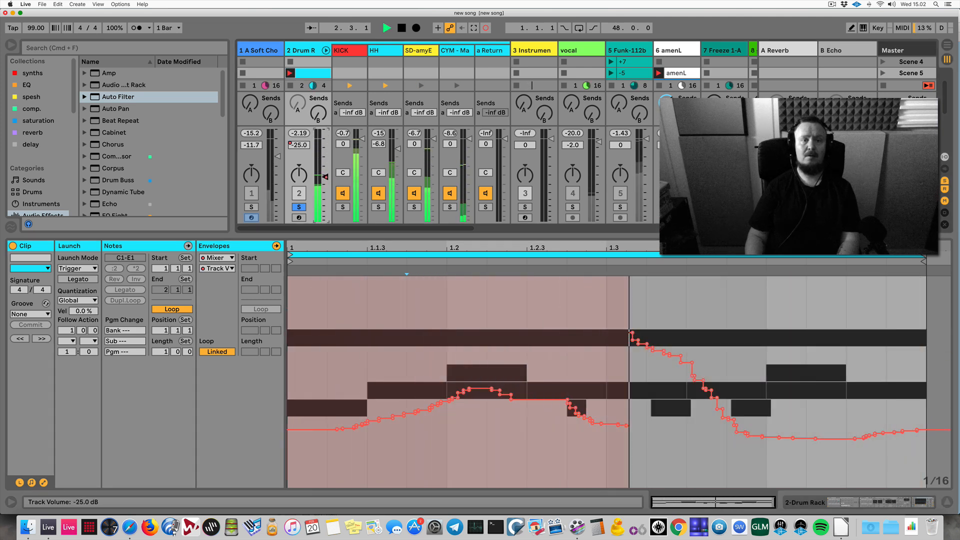
pyautogui.press('space')
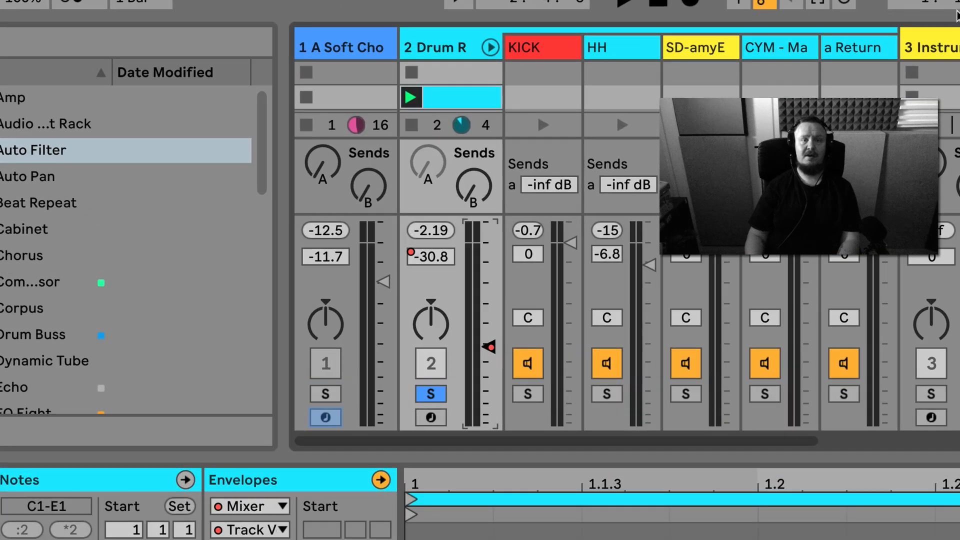
pyautogui.press('space')
pyautogui.moveTo(474, 181); pyautogui.dragTo(473, 75)
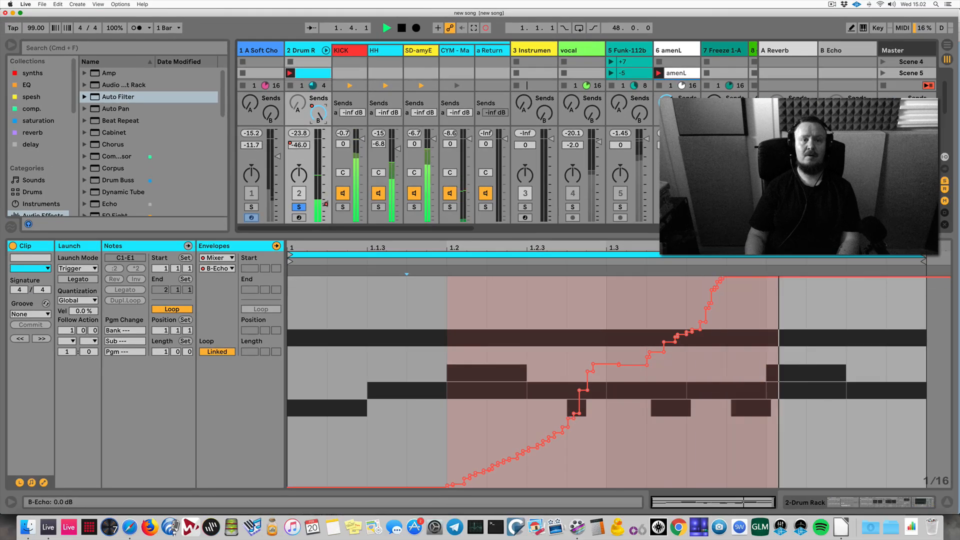
# Play back the recorded automation and undo the track volume and B-Echo send envelopes
pyautogui.press('space')
pyautogui.press('space')
pyautogui.press('space')
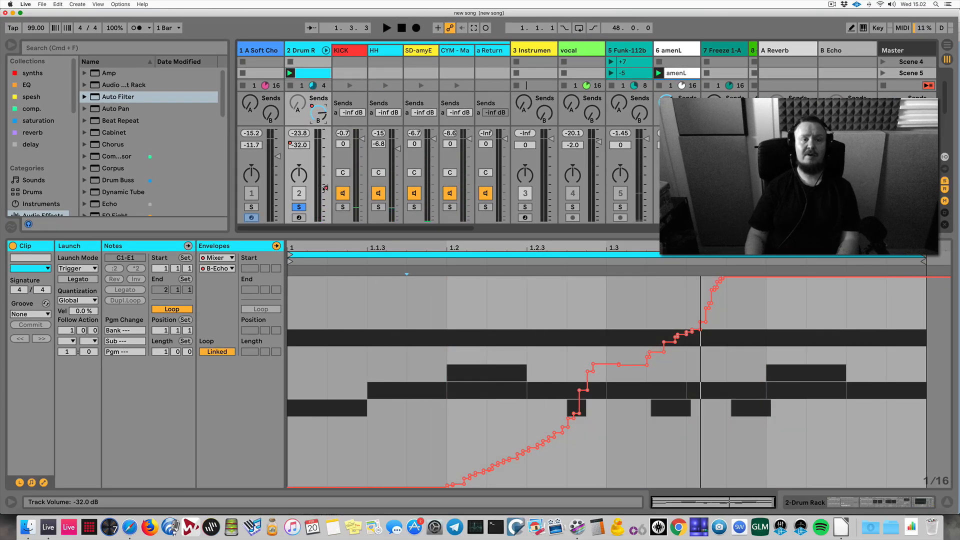
pyautogui.press('super+z')
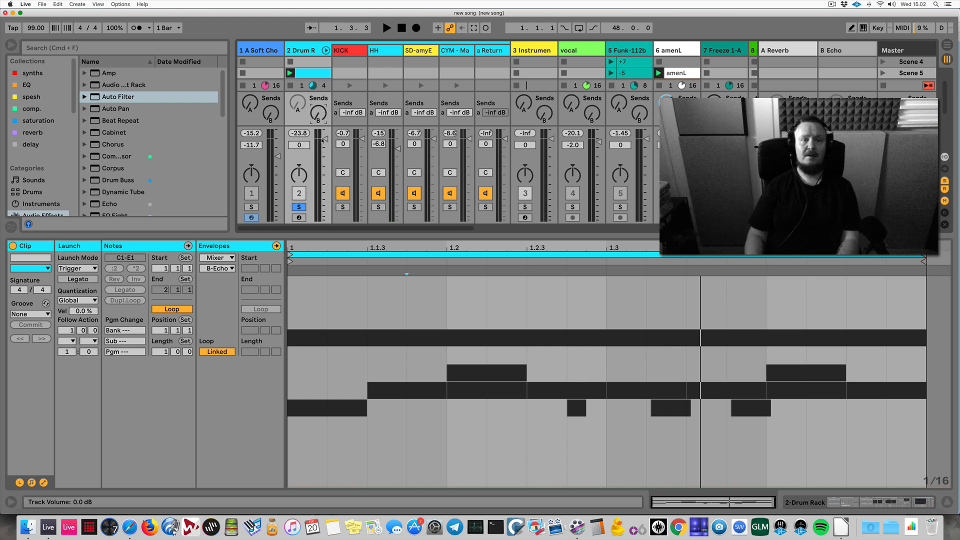
# Show the Auto Filter's Frequency envelope in the drum clip and play the clip
pyautogui.press('space')
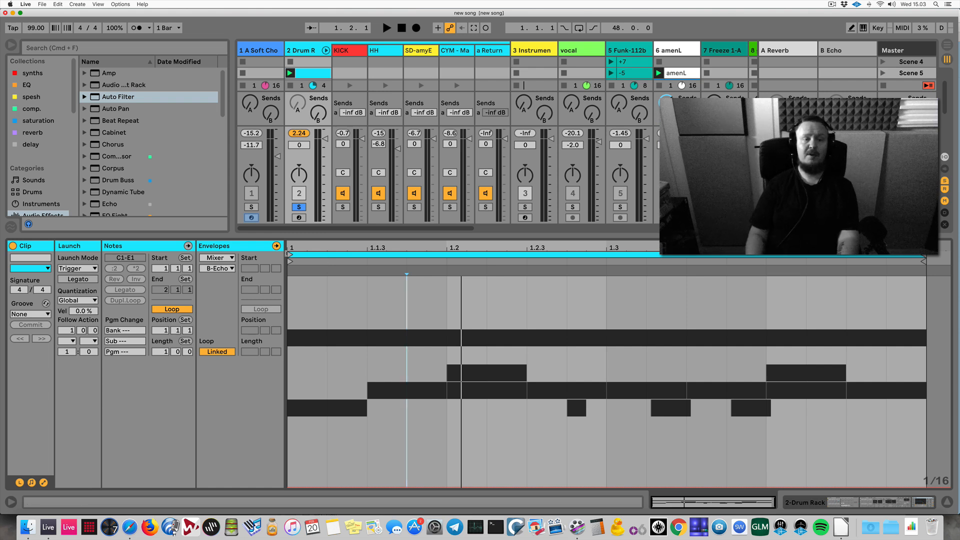
pyautogui.click(217, 258)
pyautogui.click(240, 418)
pyautogui.press('space')
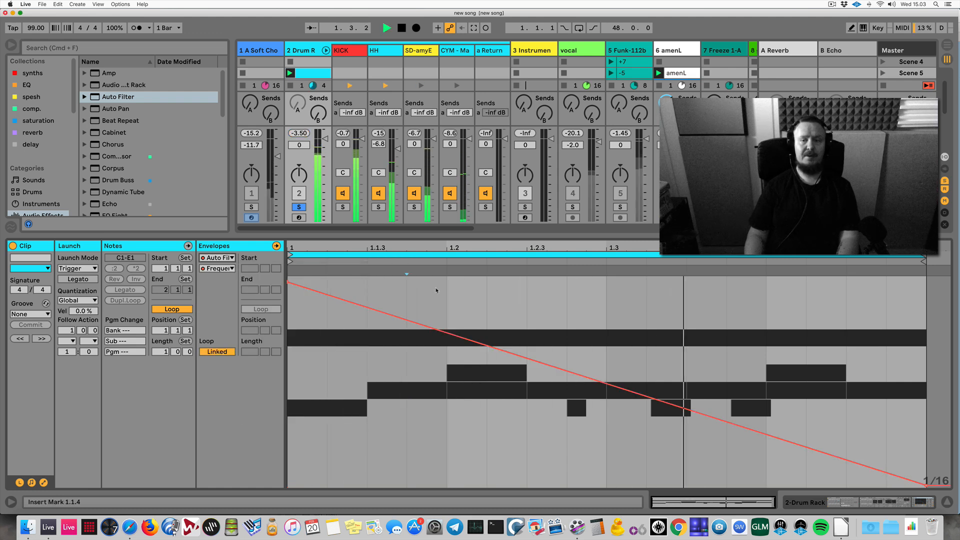
pyautogui.press('space')
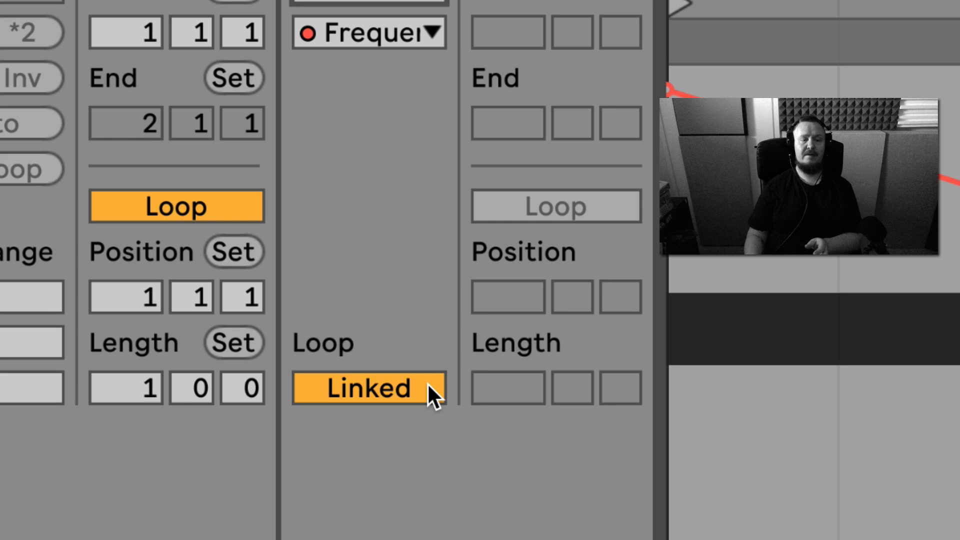
# Unlink the frequency envelope's loop from the drum clip and set its loop length to 4 bars
pyautogui.click(428, 386)
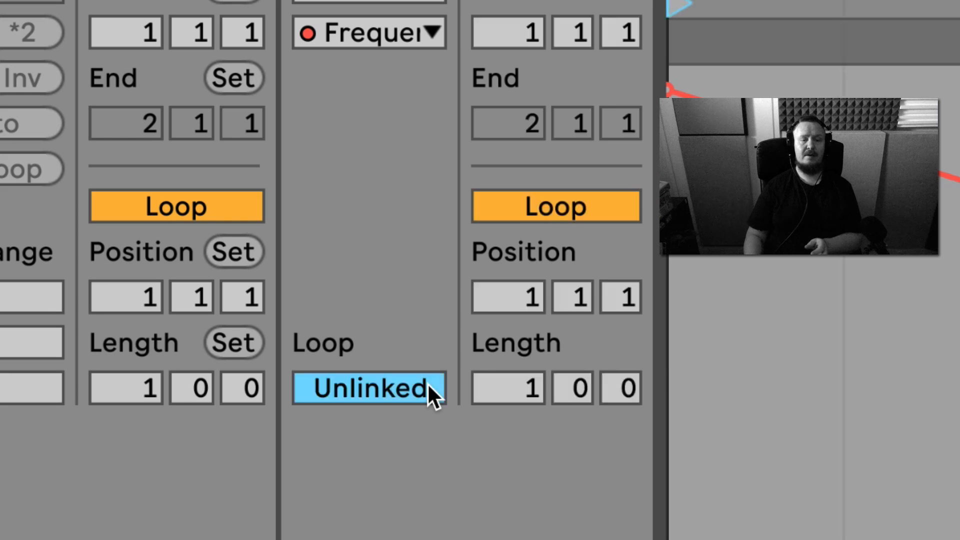
pyautogui.click(506, 391)
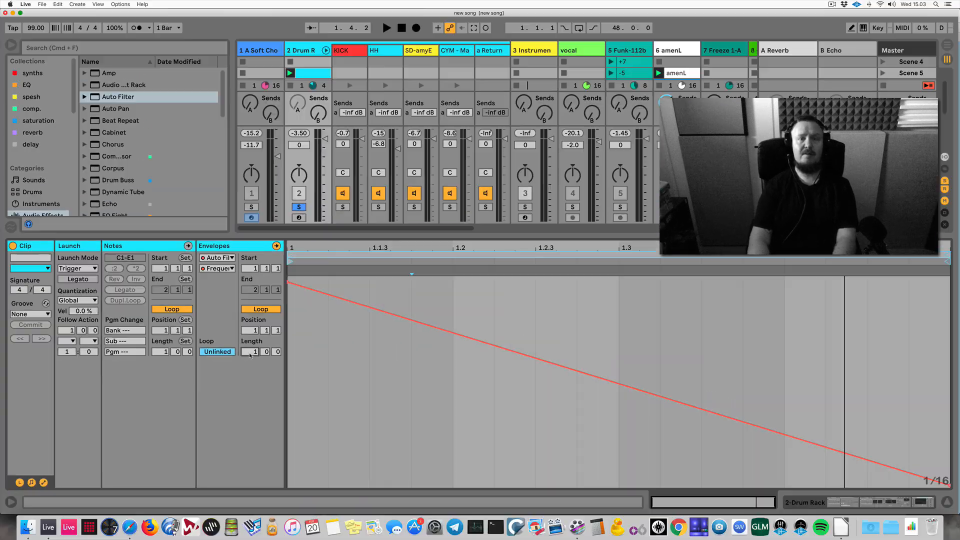
pyautogui.press('Return')
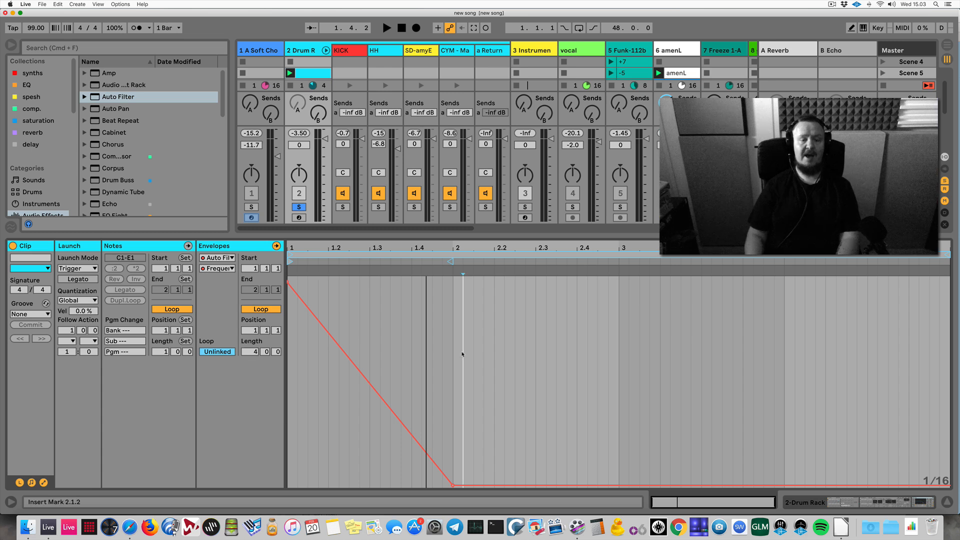
# Stretch the frequency ramp's end point to the end of bar 4, play the clip, and toggle the Envelopes box
pyautogui.moveTo(453, 486); pyautogui.dragTo(948, 482)
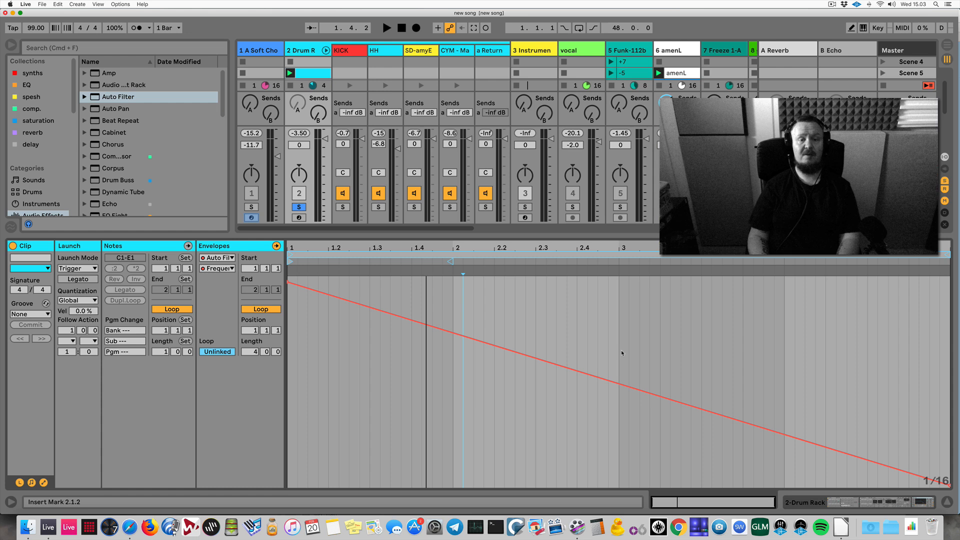
pyautogui.press('space')
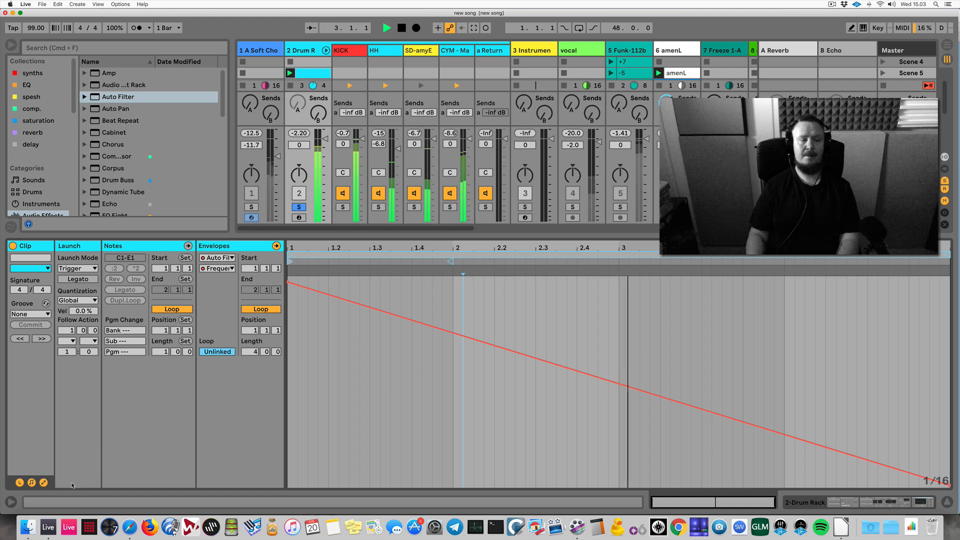
pyautogui.click(45, 484)
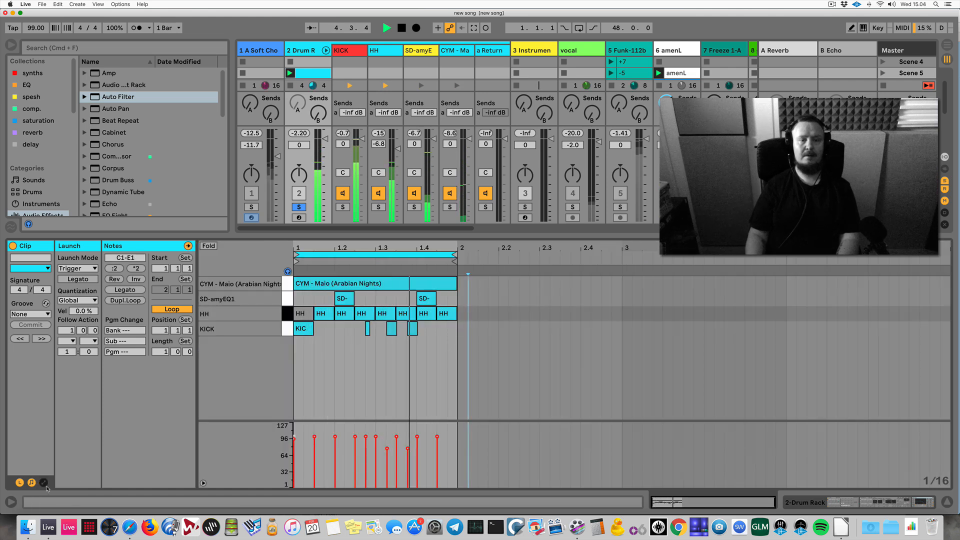
pyautogui.click(45, 485)
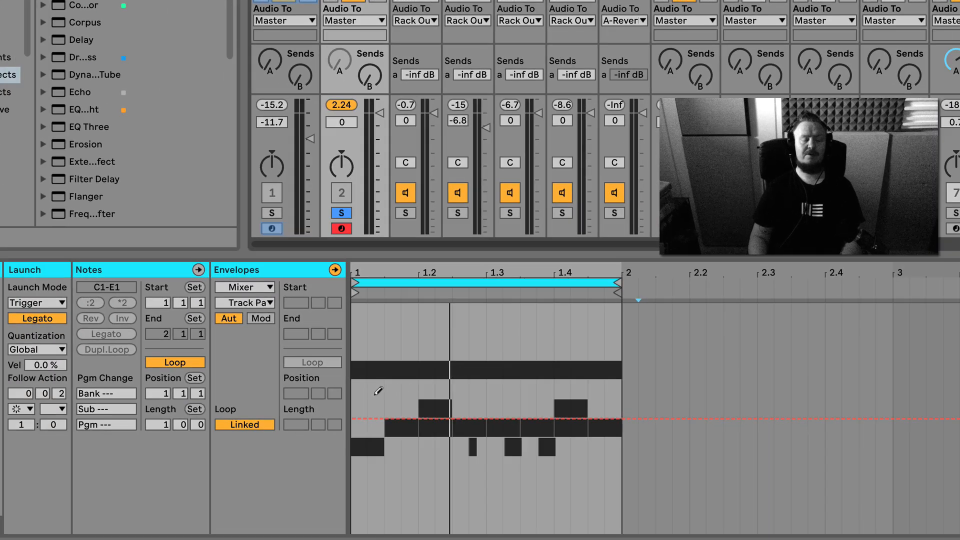
# Draw a Track Panning automation envelope that starts and ends bar 1 at centre and peaks at 50R on 1.3, and play it
pyautogui.click(352, 419)
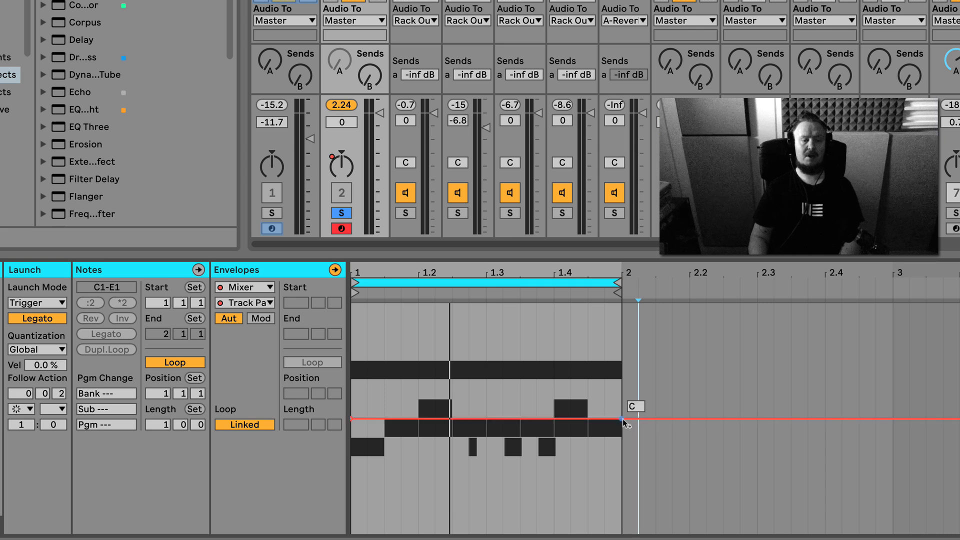
pyautogui.moveTo(487, 420); pyautogui.dragTo(487, 305)
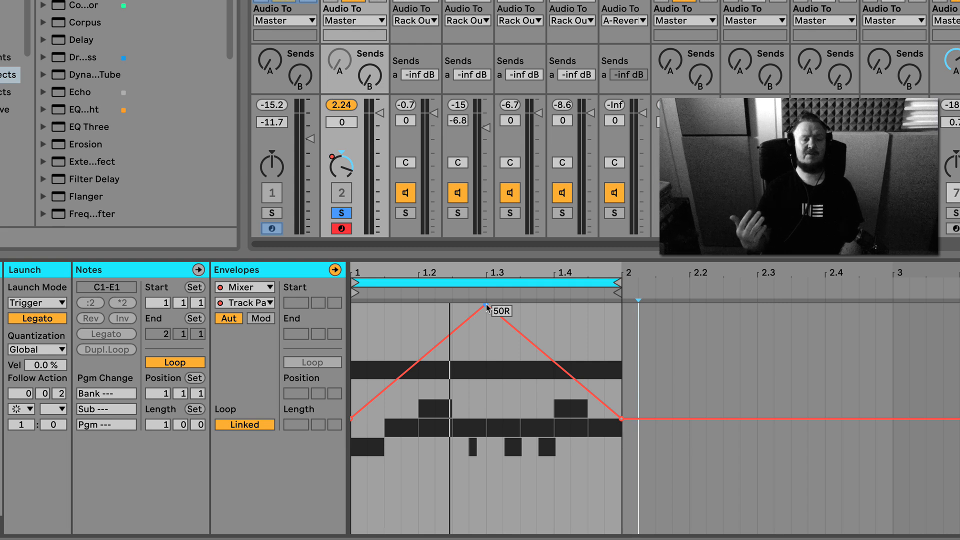
pyautogui.press('space')
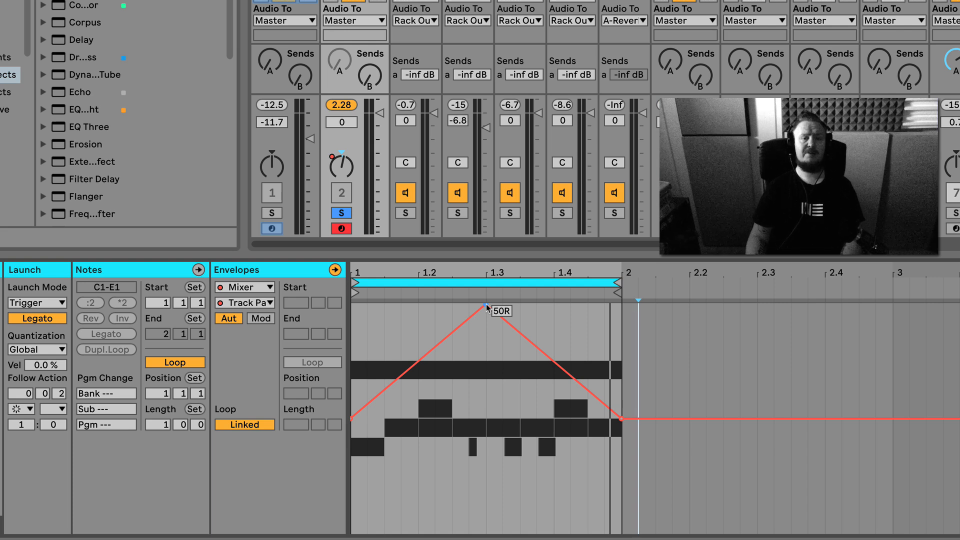
pyautogui.moveTo(486, 305)
pyautogui.mouseDown()
pyautogui.moveTo(487, 422)
pyautogui.moveTo(487, 305)
pyautogui.mouseUp()
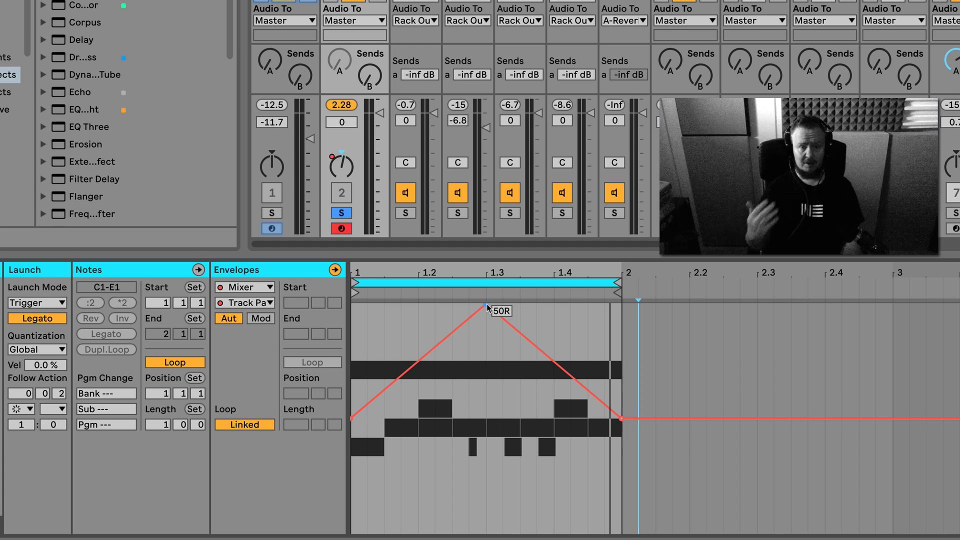
# Draw a Track Panning modulation envelope at its lowest level across bar 1 and play the clip to check the pan knob
pyautogui.click(261, 319)
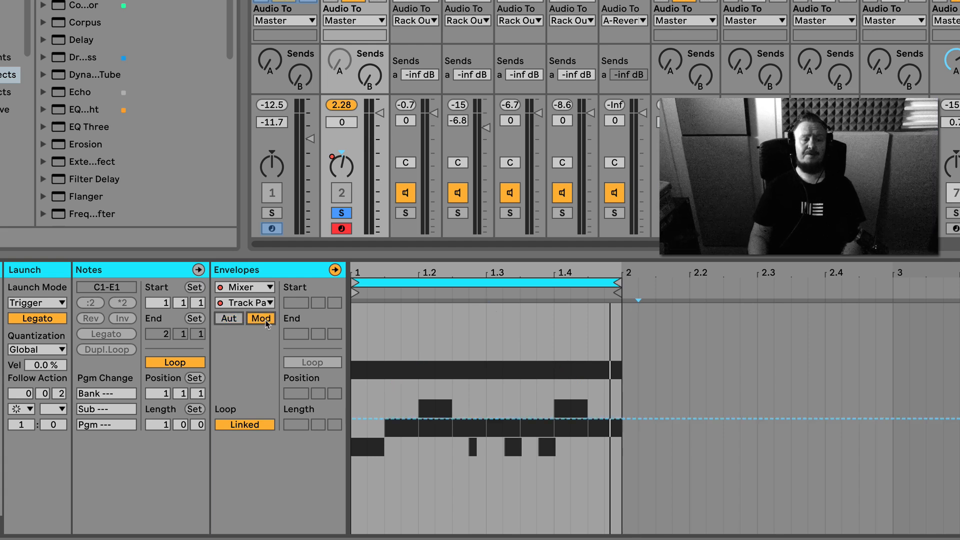
pyautogui.moveTo(373, 505)
pyautogui.mouseDown()
pyautogui.moveTo(373, 525)
pyautogui.moveTo(605, 525)
pyautogui.mouseUp()
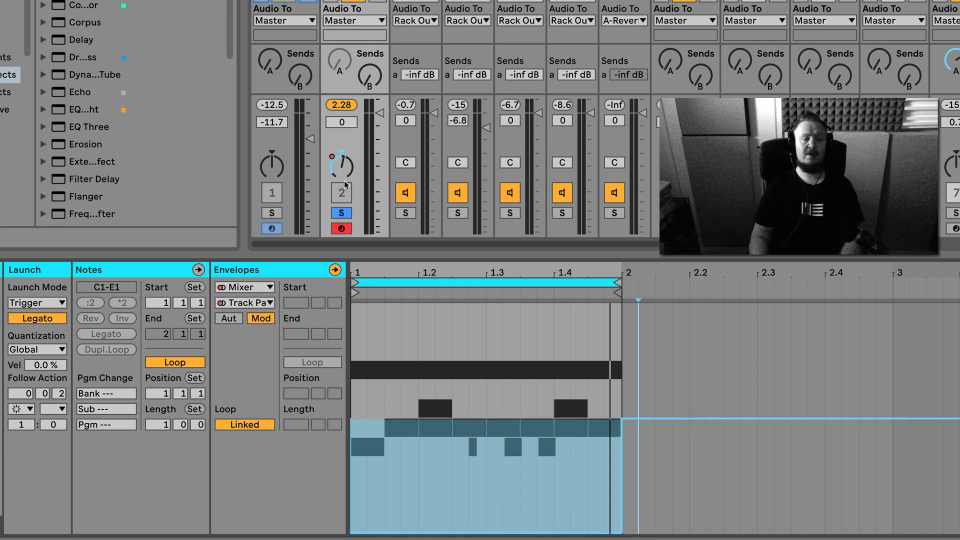
pyautogui.press('space')
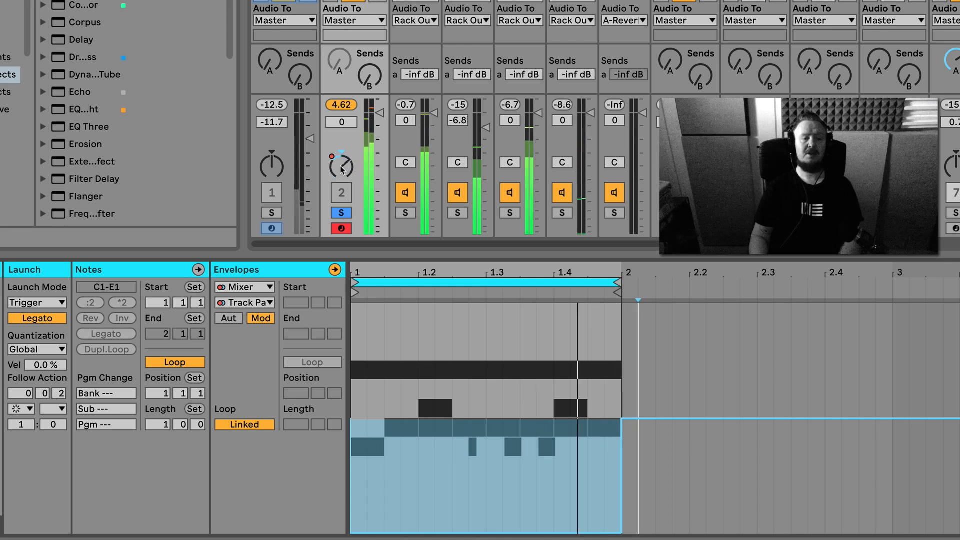
pyautogui.click(341, 169)
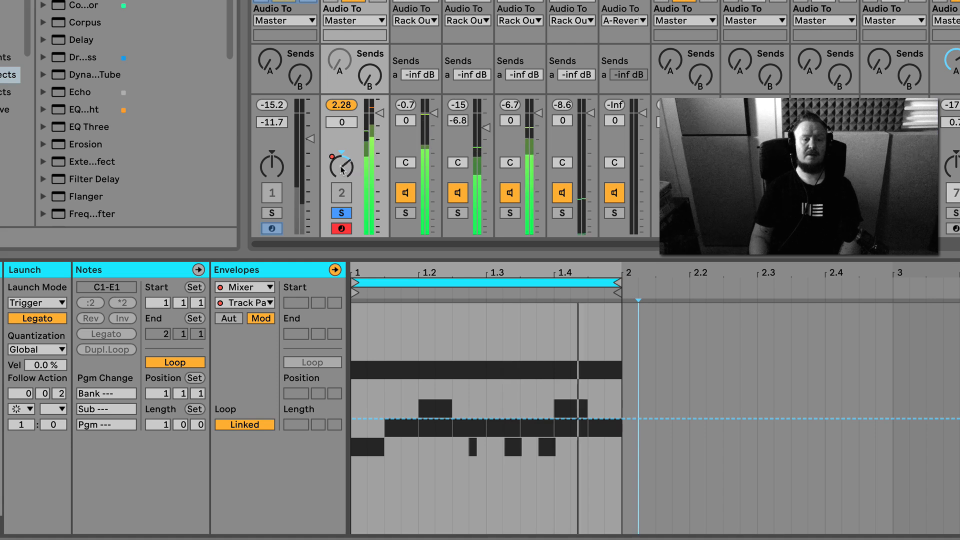
# Compare the Track Panning automation and modulation envelopes, playing the clip, and look at the options for clearing envelopes
pyautogui.click(237, 321)
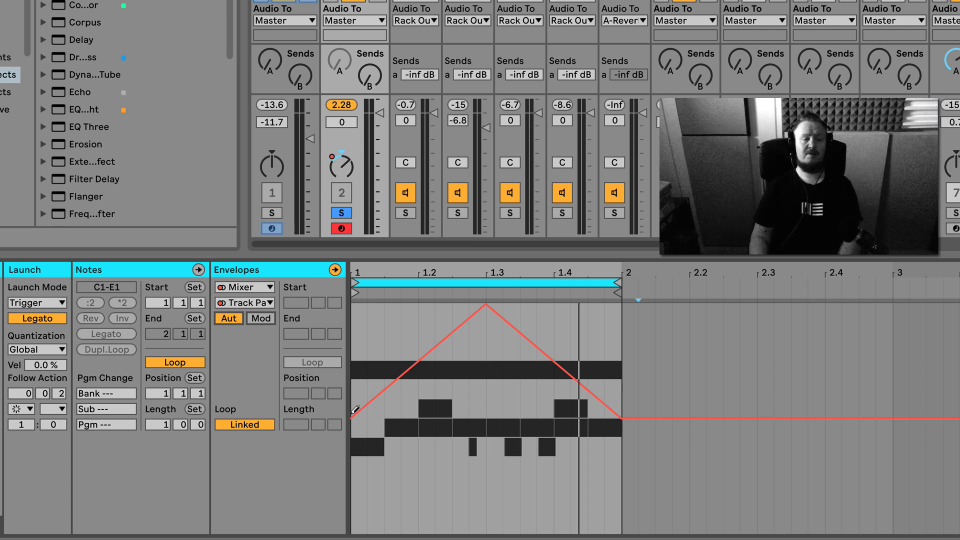
pyautogui.press('space')
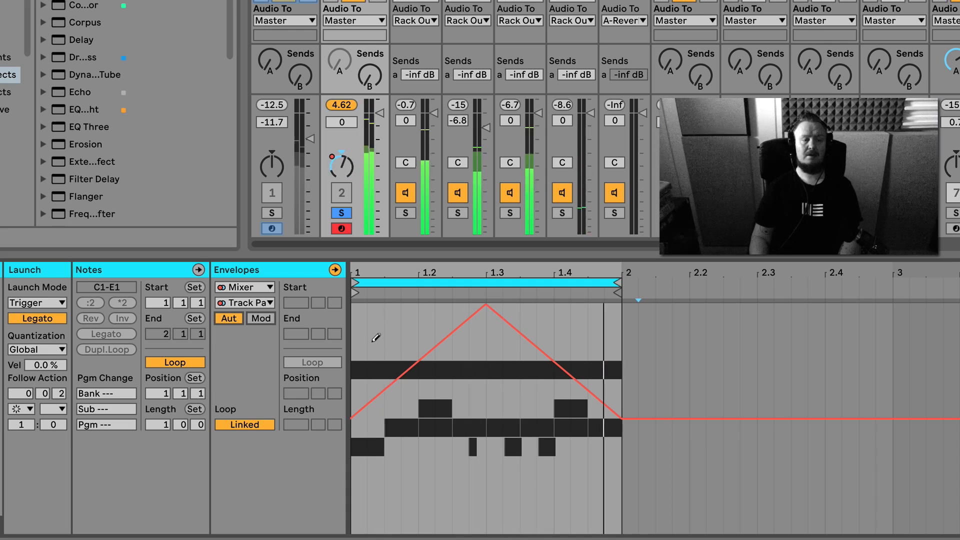
pyautogui.click(266, 320)
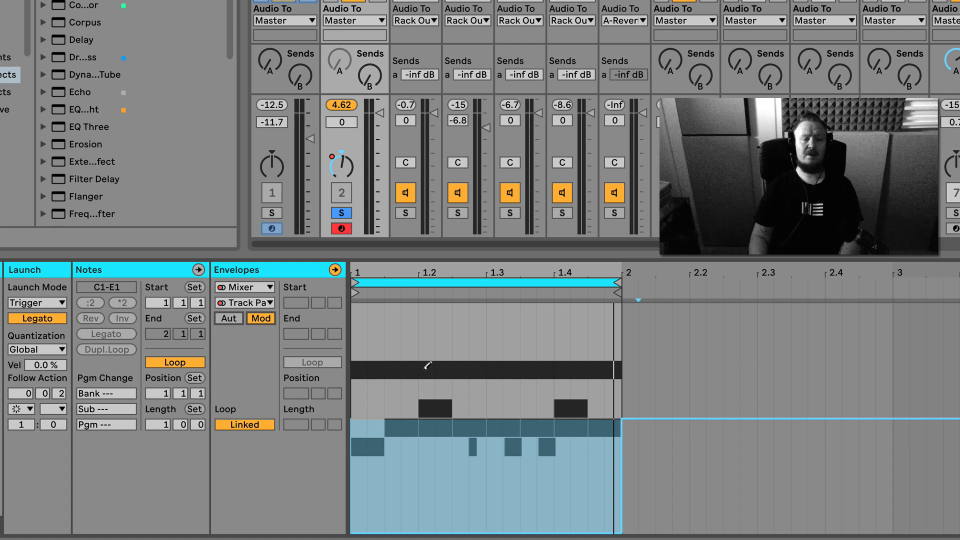
pyautogui.click(423, 322)
pyautogui.click(484, 327)
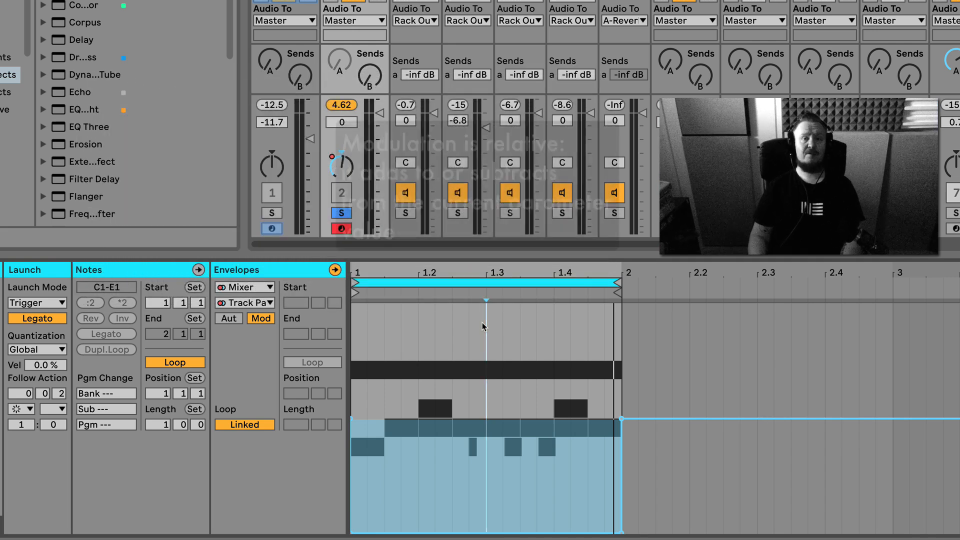
pyautogui.click(235, 319)
pyautogui.click(261, 320)
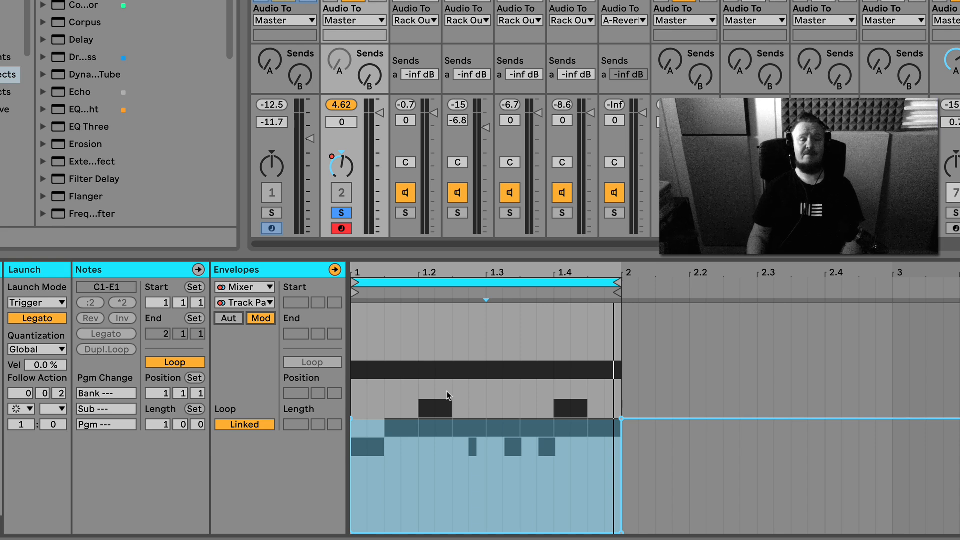
pyautogui.rightClick(496, 346)
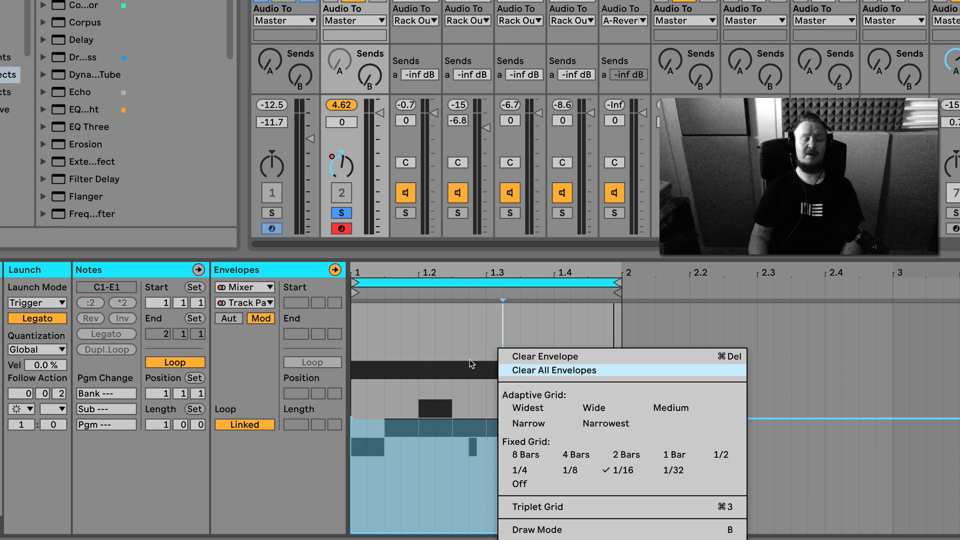
pyautogui.click(417, 317)
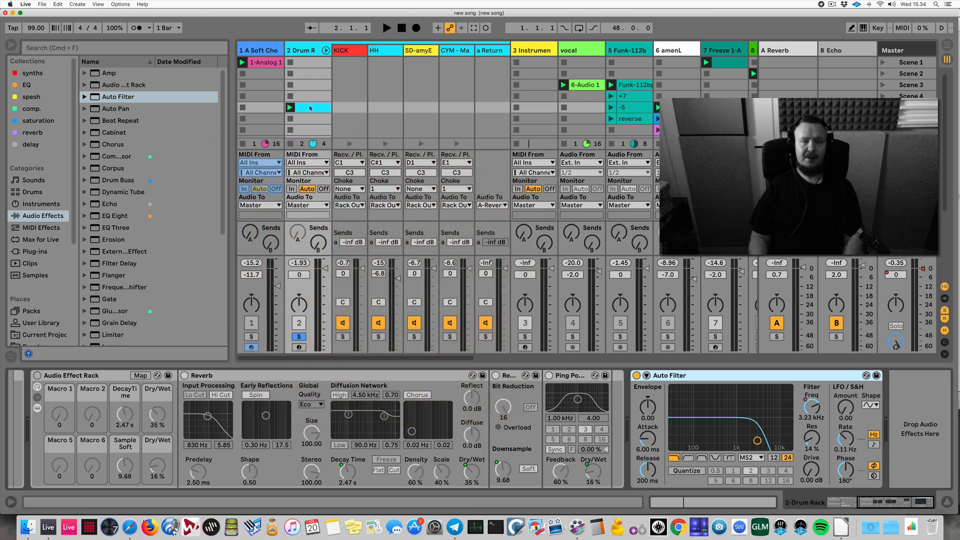
# Move the drum clip up one slot to the Scene 4 row
pyautogui.moveTo(312, 102); pyautogui.dragTo(311, 99)
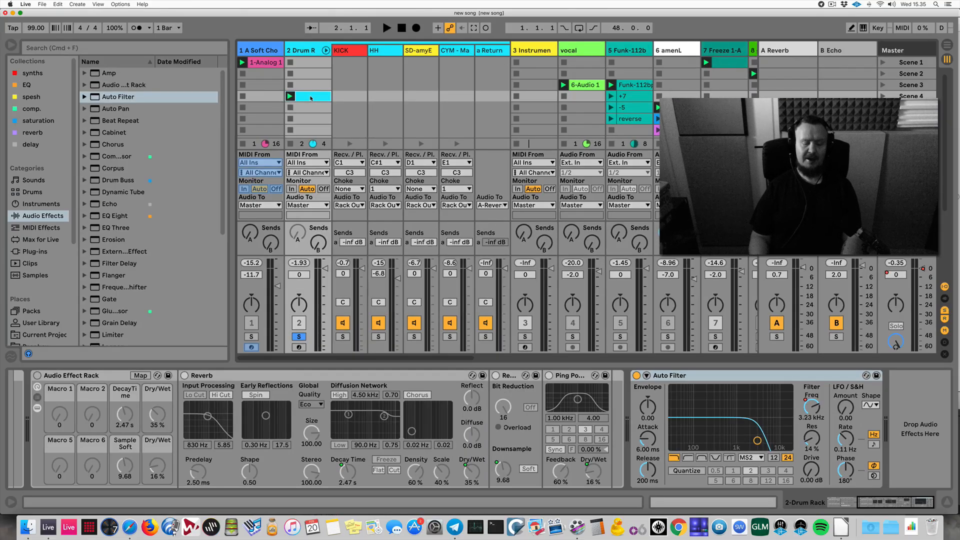
# Duplicate the drum clip three times into the slots directly below it
pyautogui.rightClick(311, 99)
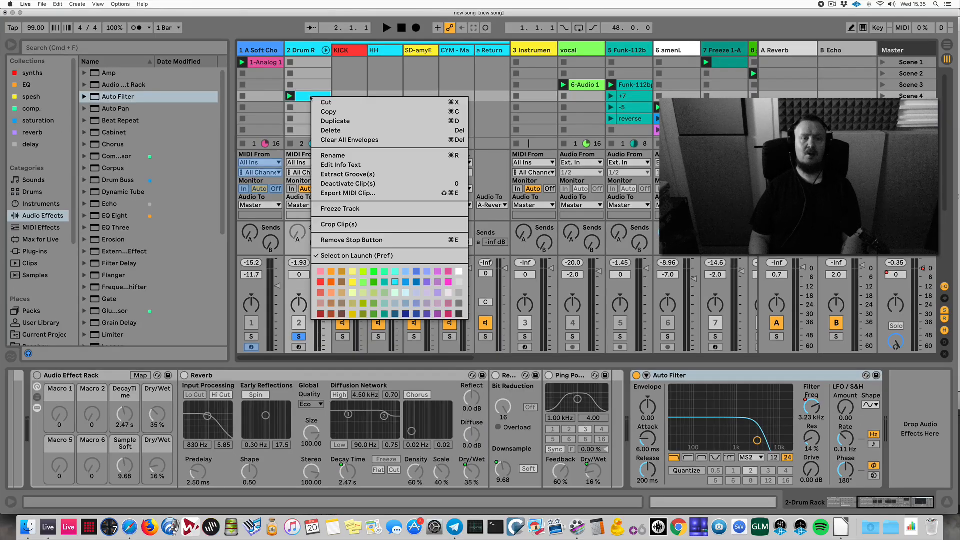
pyautogui.click(335, 121)
pyautogui.press('super+d')
pyautogui.press('super+d')
# Delete the Auto Filter from the drum rack track and play the clip briefly without it
pyautogui.click(687, 376)
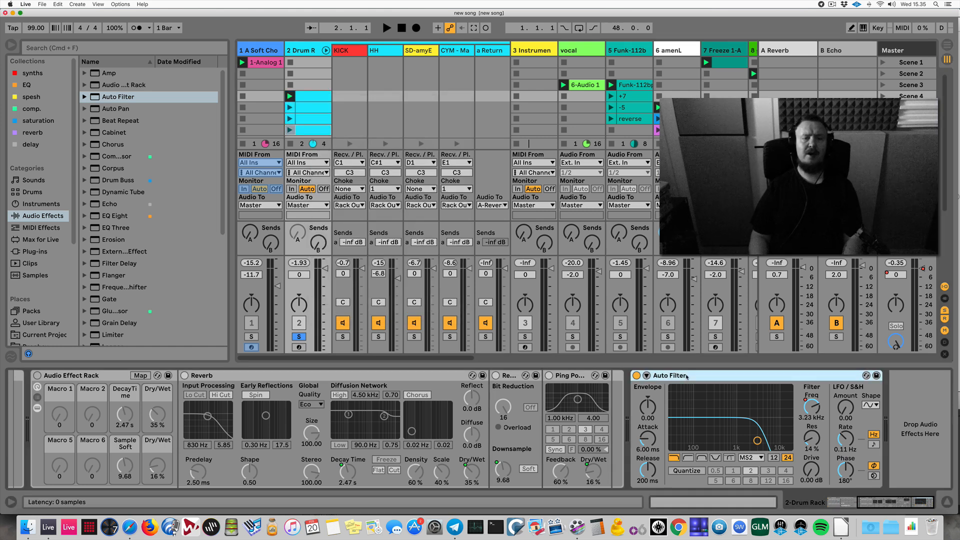
pyautogui.press('Delete')
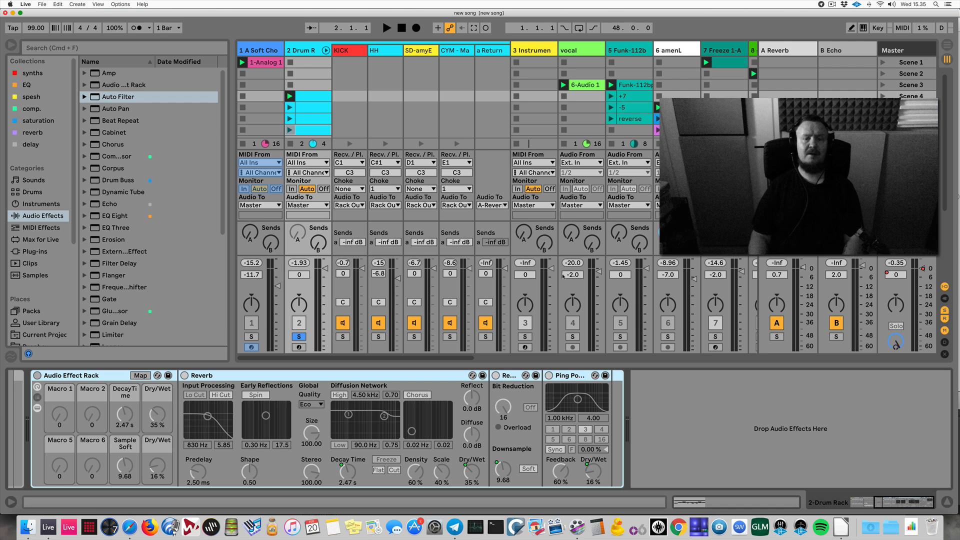
pyautogui.press('space')
pyautogui.press('space')
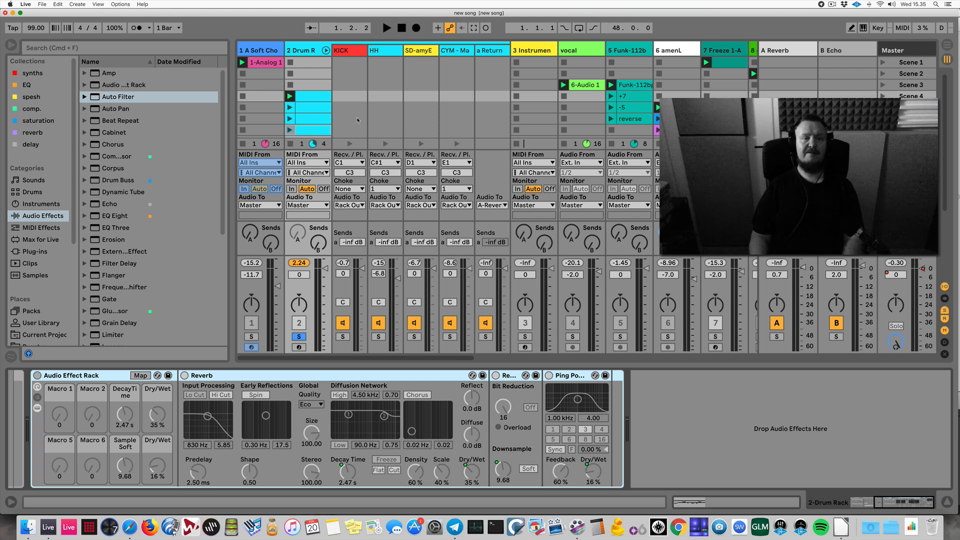
# Add a default Reverb at the end of the drum track's device chain, audition it, and switch the device off
pyautogui.click(11, 502)
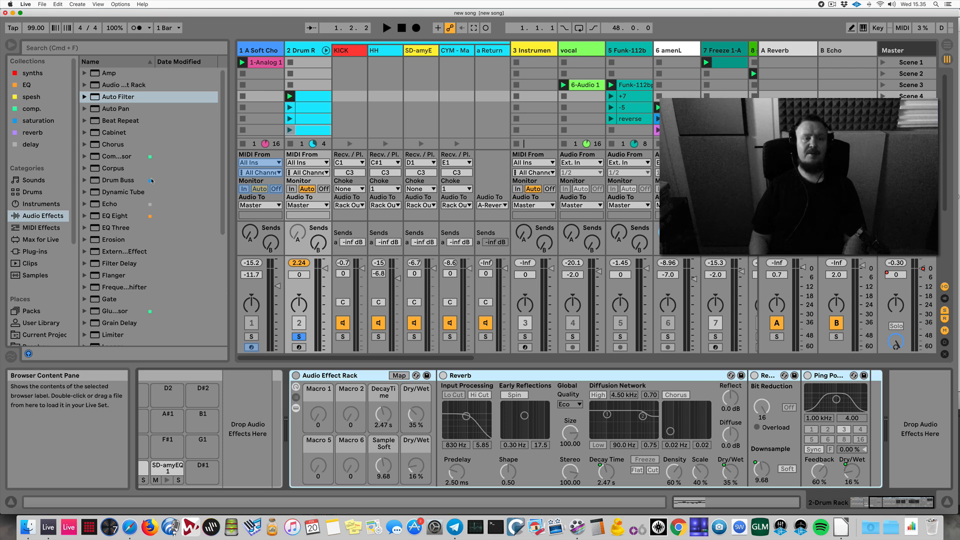
pyautogui.scroll(-4, 130, 200)
pyautogui.scroll(-7, 139, 220)
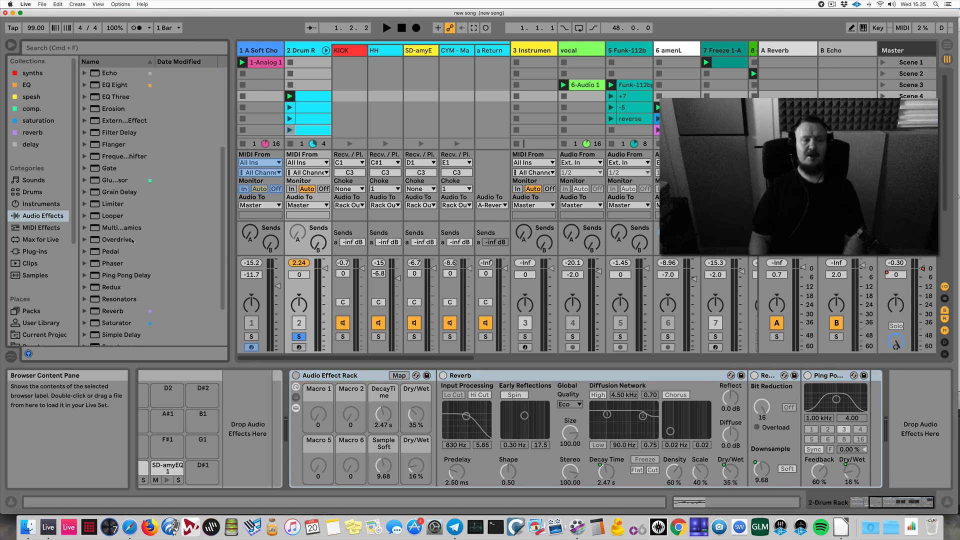
pyautogui.click(118, 311)
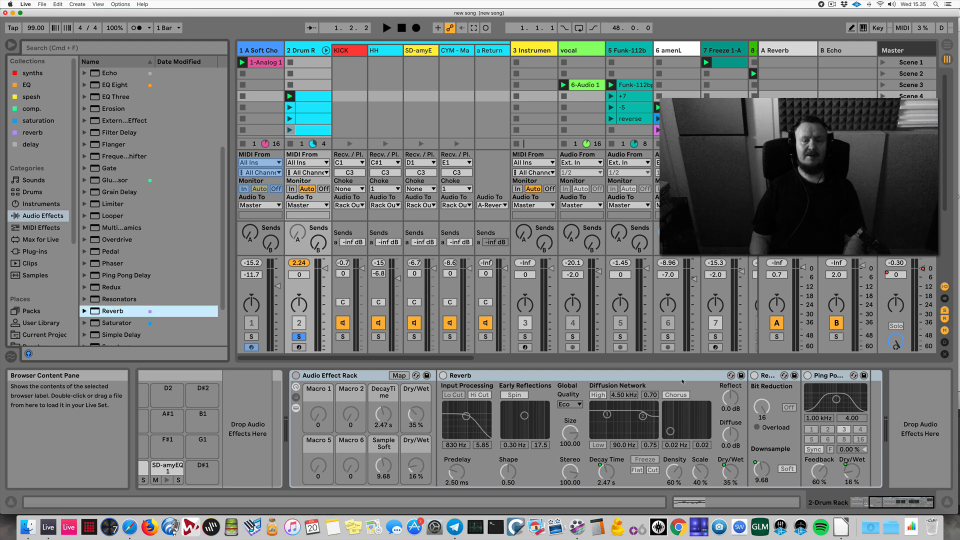
pyautogui.press('Return')
pyautogui.press('space')
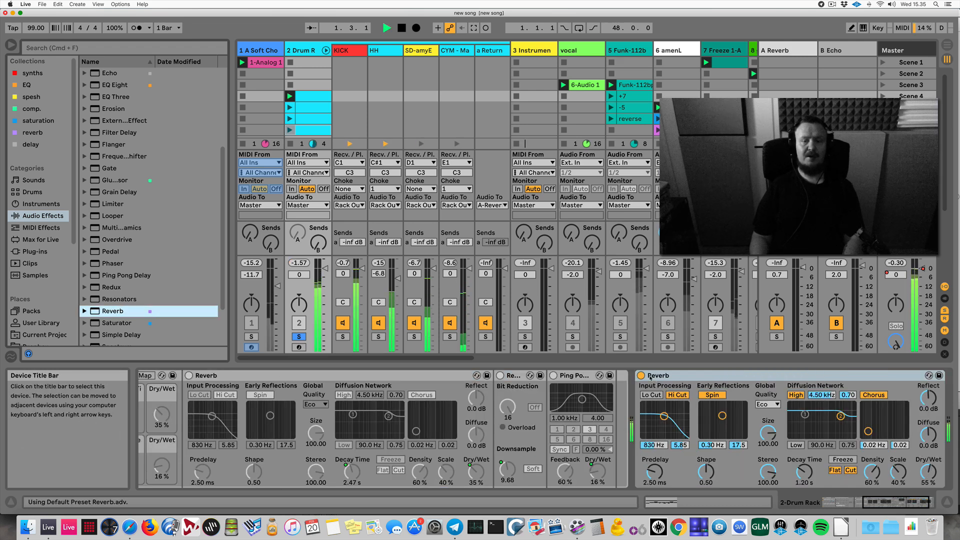
pyautogui.press('space')
pyautogui.click(641, 375)
# Add an Amp after the Reverb and, with the clip playing, audition the Rock and Lead types before choosing Heavy
pyautogui.scroll(10, 108, 249)
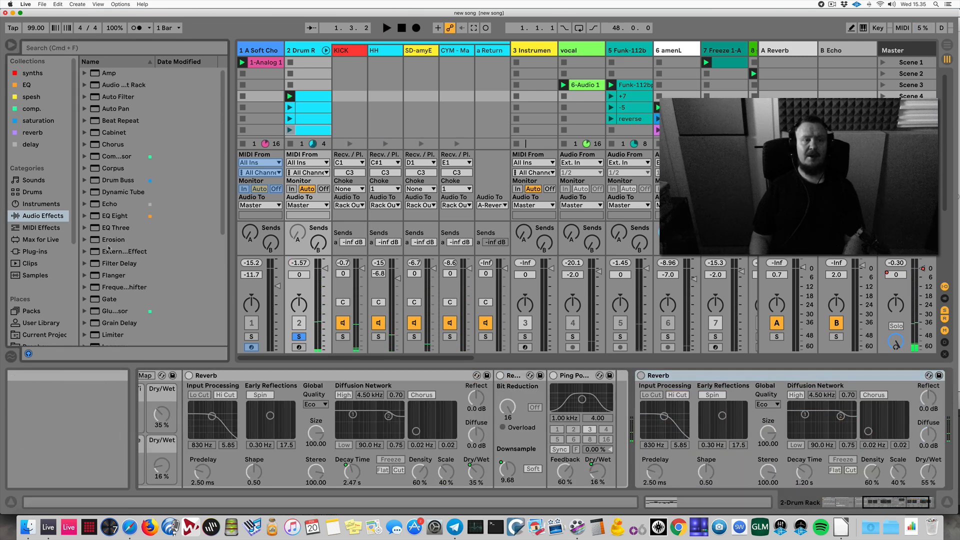
pyautogui.click(141, 75)
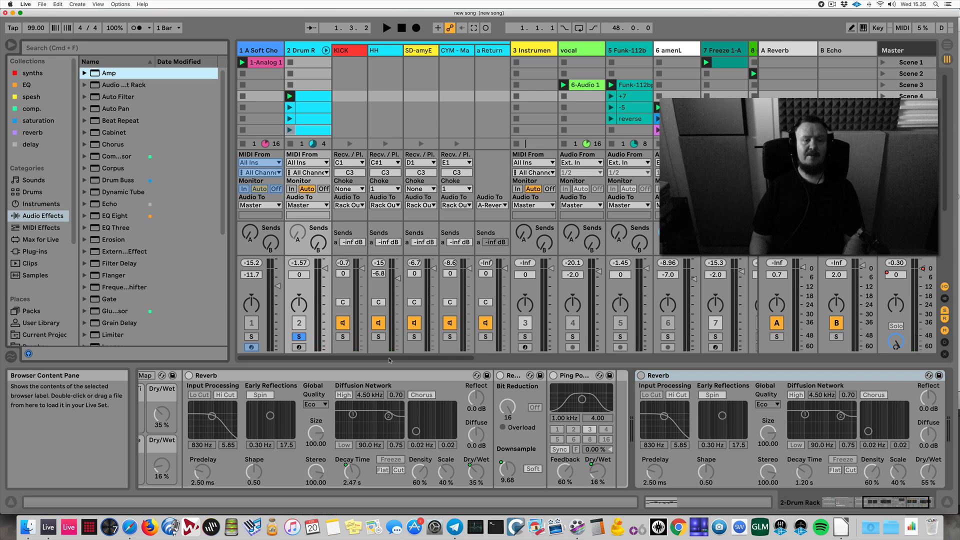
pyautogui.press('Return')
pyautogui.press('space')
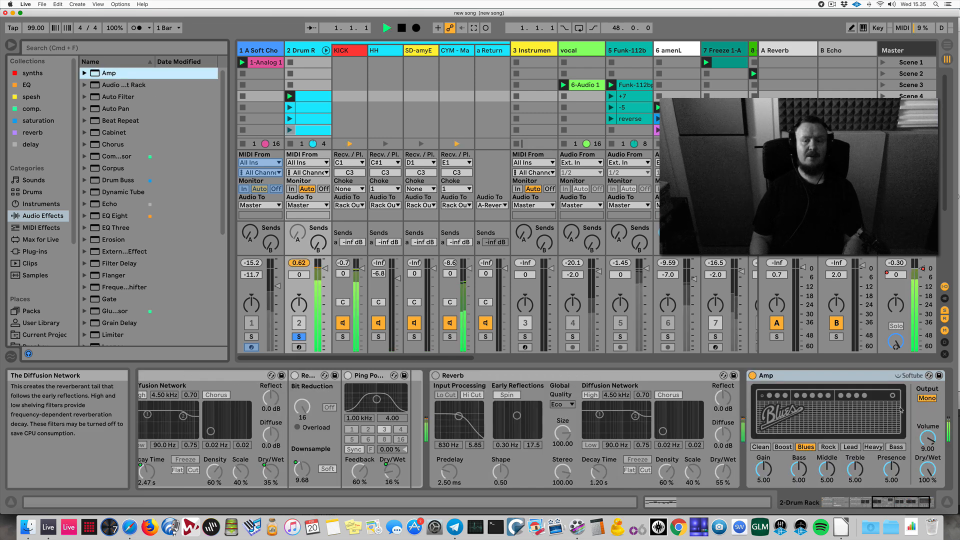
pyautogui.click(829, 447)
pyautogui.click(850, 446)
pyautogui.click(873, 446)
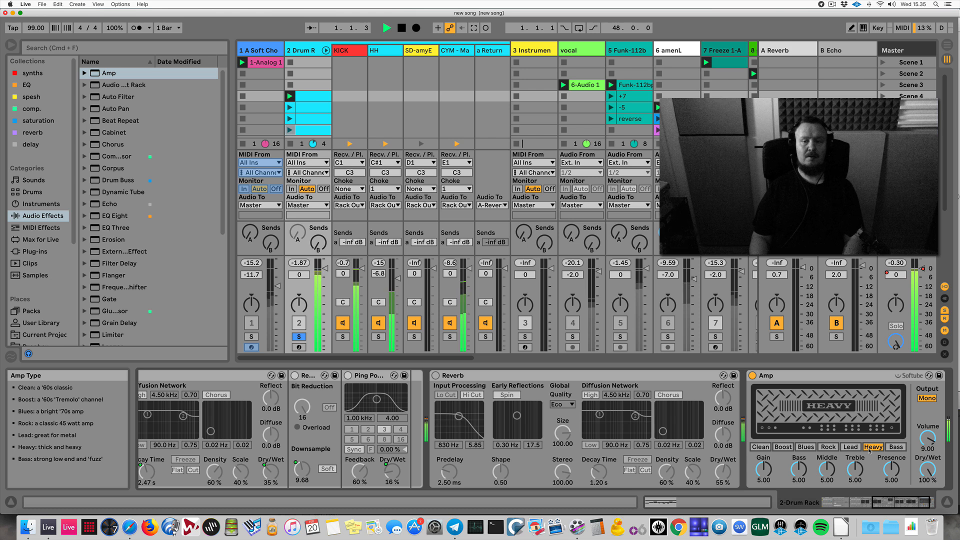
# Lower the Amp's volume to 6.67, switch the Amp off and stop playback
pyautogui.moveTo(929, 439); pyautogui.dragTo(928, 459)
pyautogui.click(753, 376)
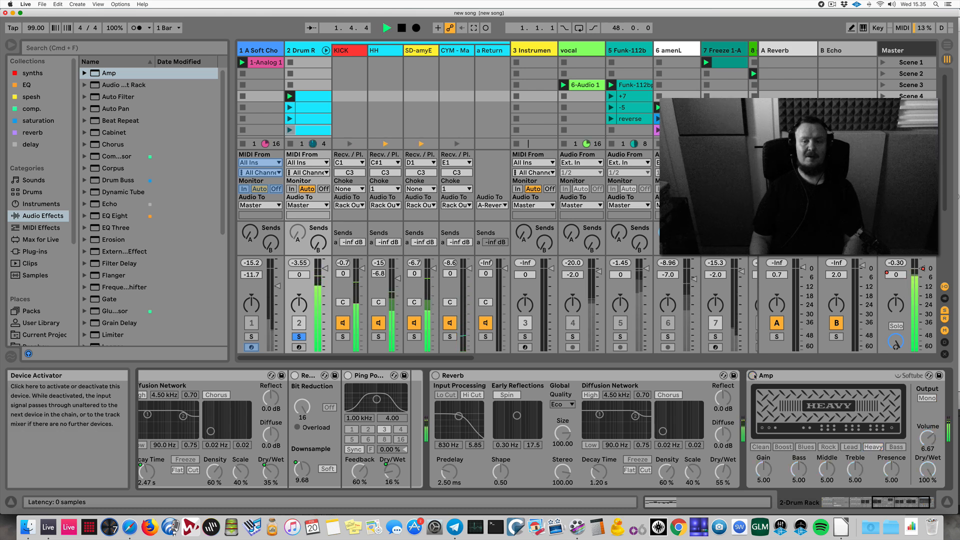
pyautogui.press('space')
# Add a Redux after the Amp, set its downsample to 13.5 during playback, and switch the device off
pyautogui.scroll(-5, 150, 280)
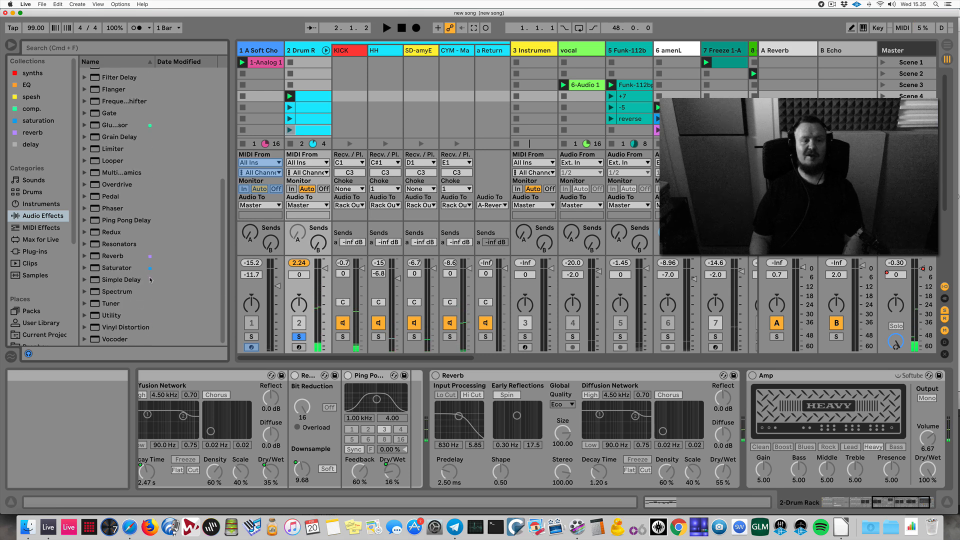
pyautogui.doubleClick(111, 232)
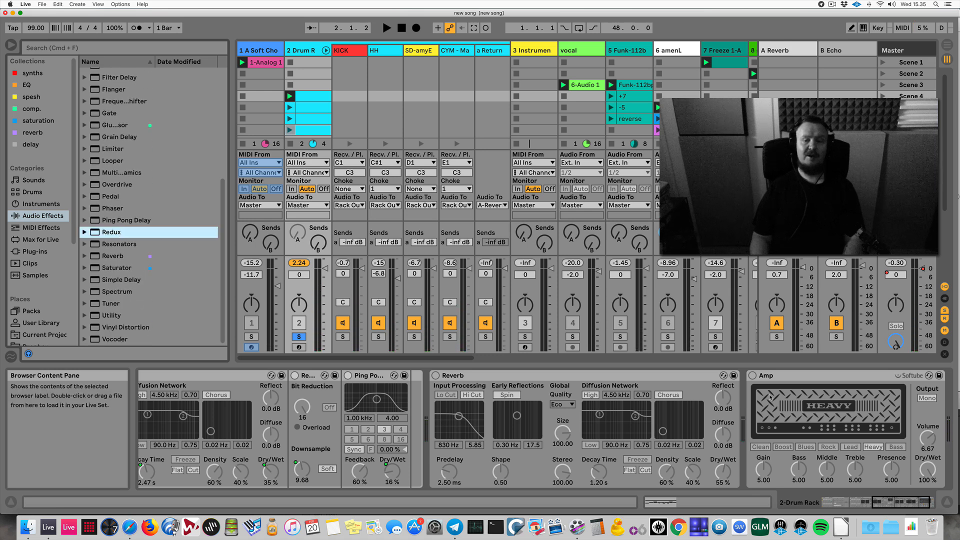
pyautogui.press('space')
pyautogui.moveTo(907, 469); pyautogui.dragTo(906, 468)
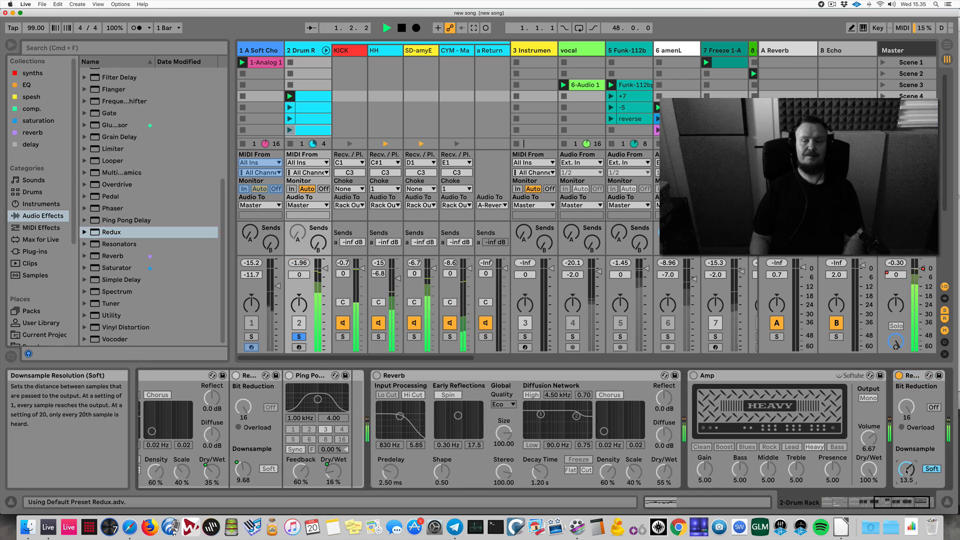
pyautogui.press('space')
pyautogui.click(900, 376)
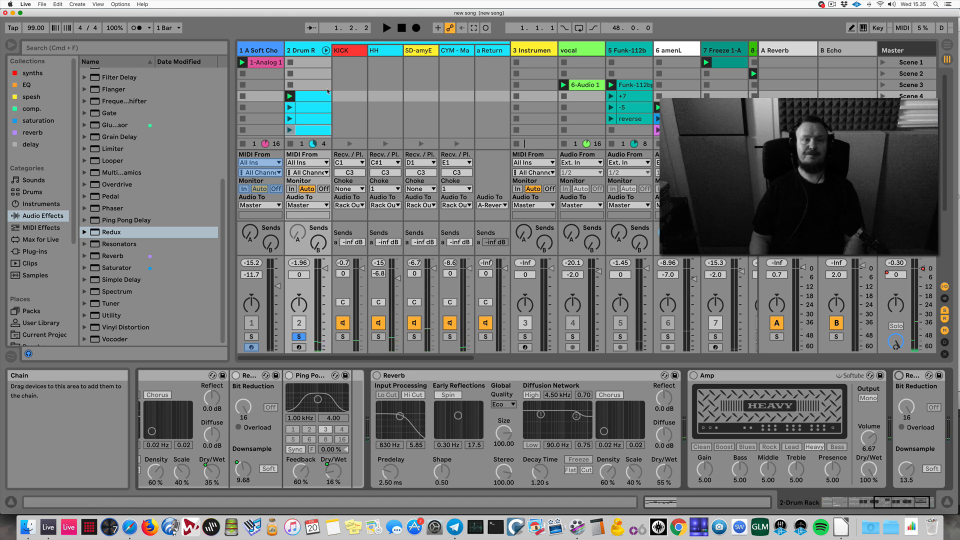
# Rename the first two drum clips "dry" and "reverb"
pyautogui.click(310, 107)
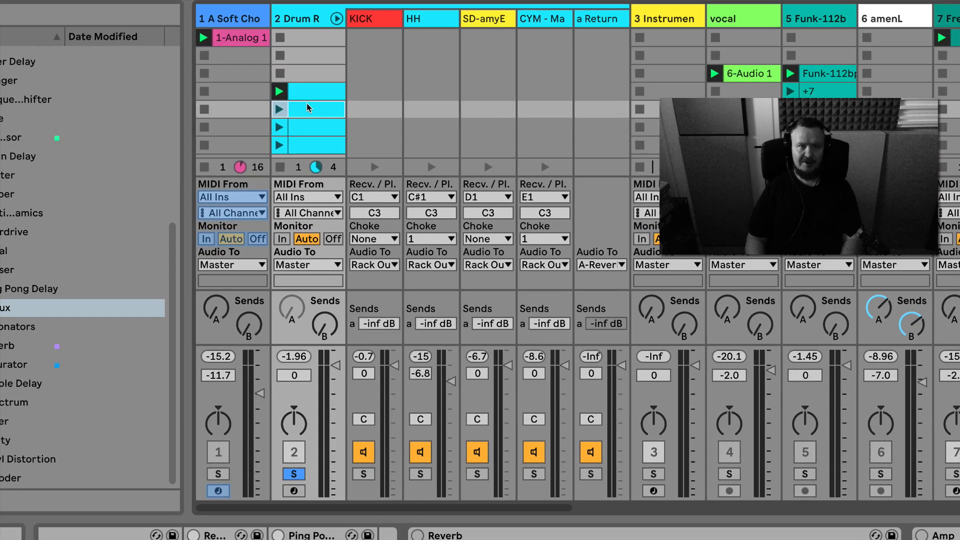
pyautogui.click(311, 92)
pyautogui.hotkey('ctrl', 'r')
pyautogui.write('dr')
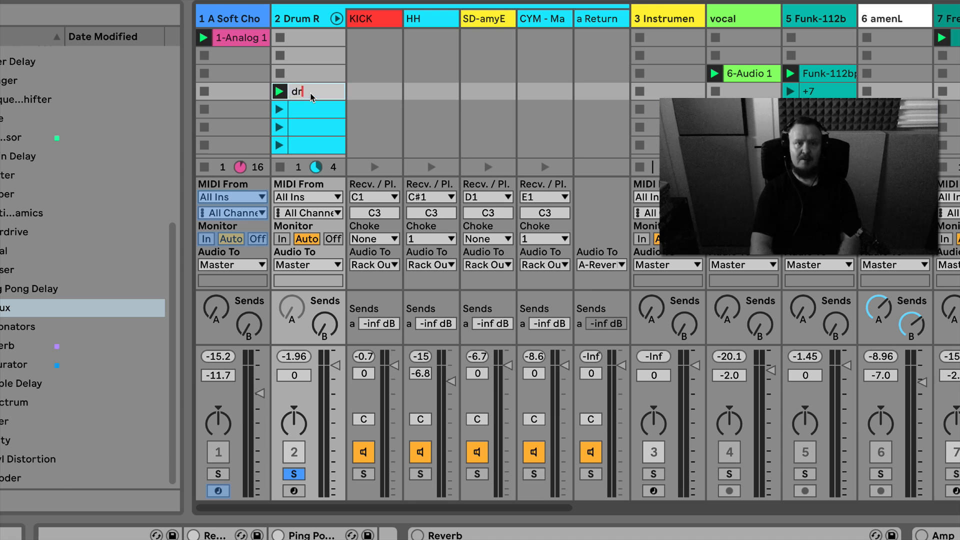
pyautogui.press('Return')
pyautogui.click(312, 113)
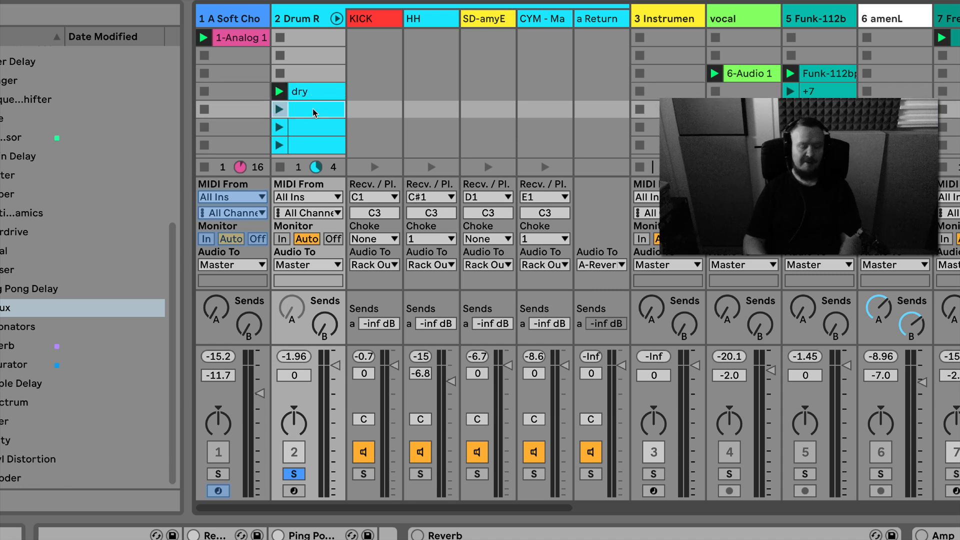
pyautogui.hotkey('ctrl', 'r')
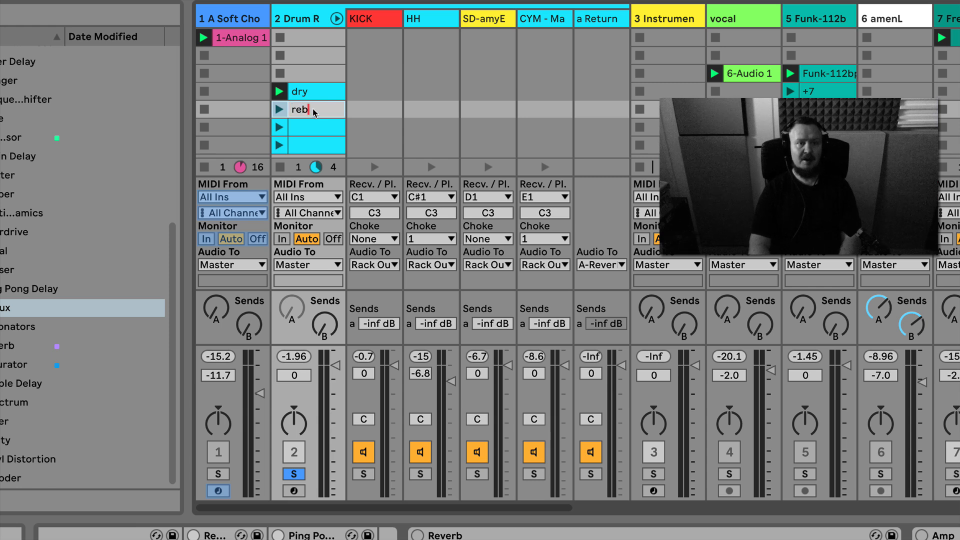
pyautogui.write('reverb')
pyautogui.press('Return')
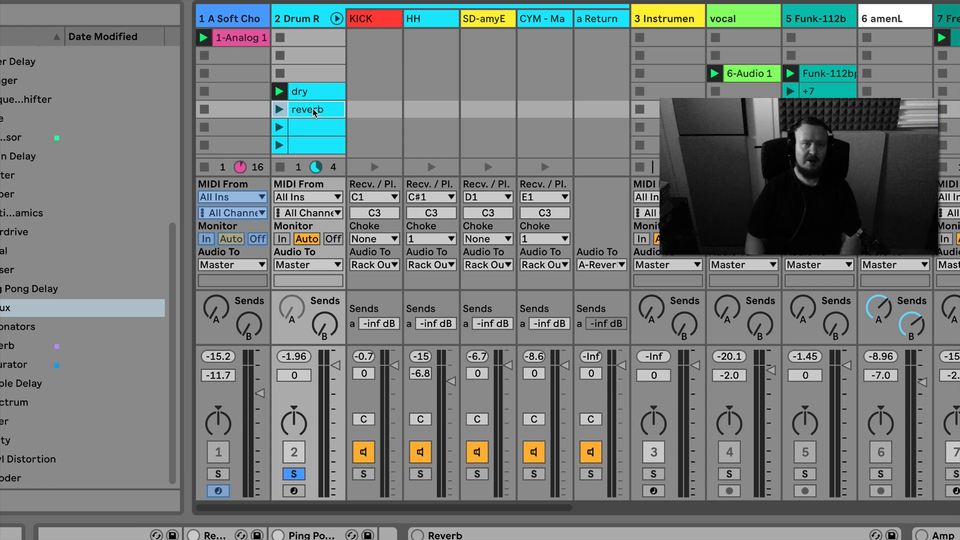
# Rename the third and fourth drum clips "amp" and "redux"
pyautogui.click(315, 131)
pyautogui.hotkey('ctrl', 'r')
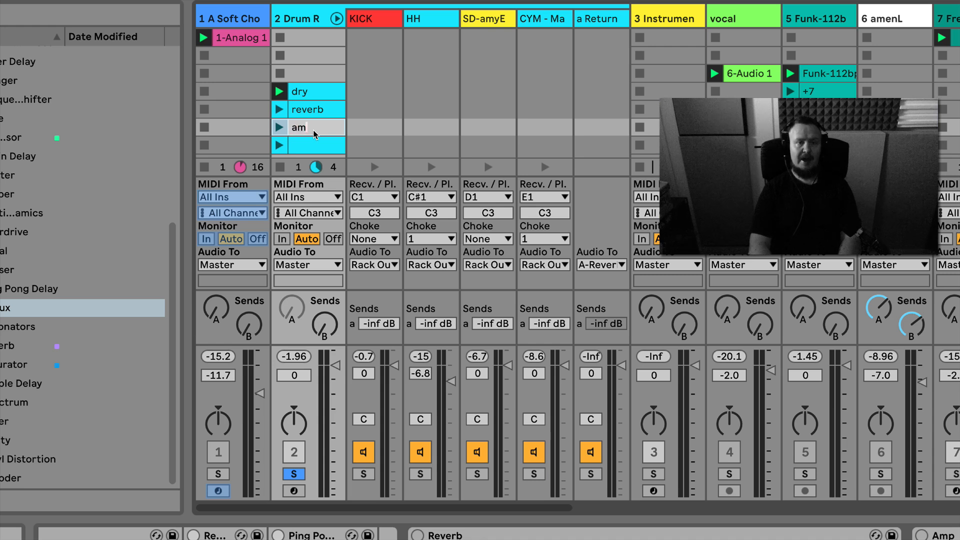
pyautogui.press('Return')
pyautogui.click(311, 148)
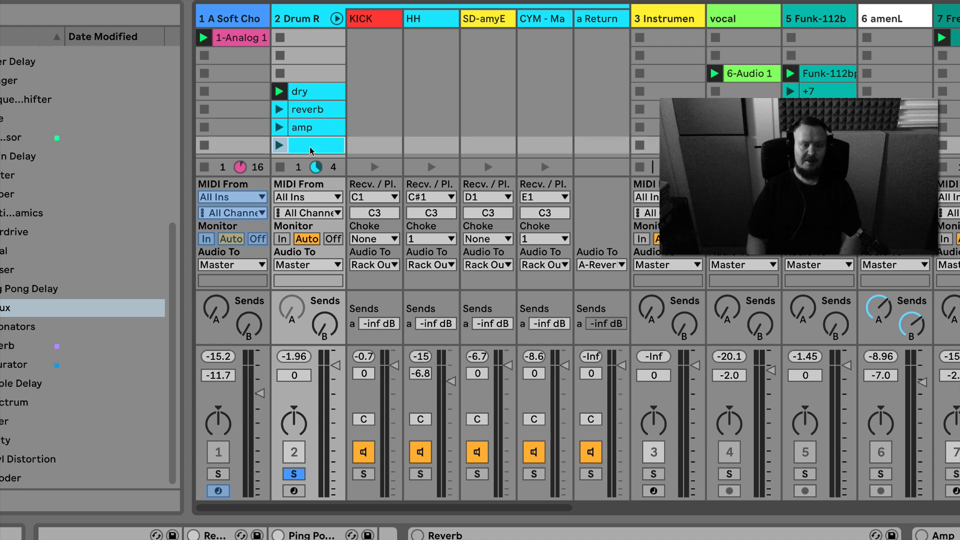
pyautogui.hotkey('ctrl', 'r')
pyautogui.write('redu')
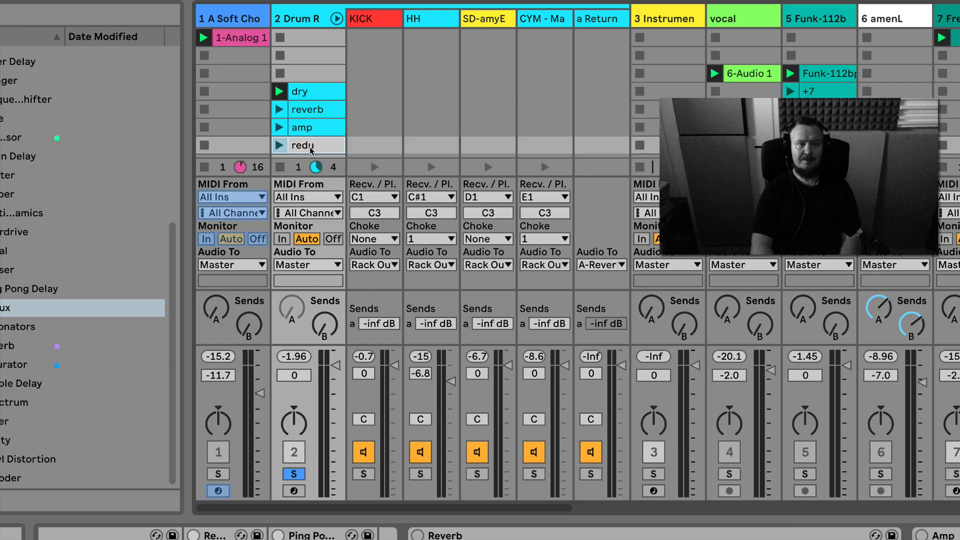
pyautogui.write('x')
pyautogui.press('Return')
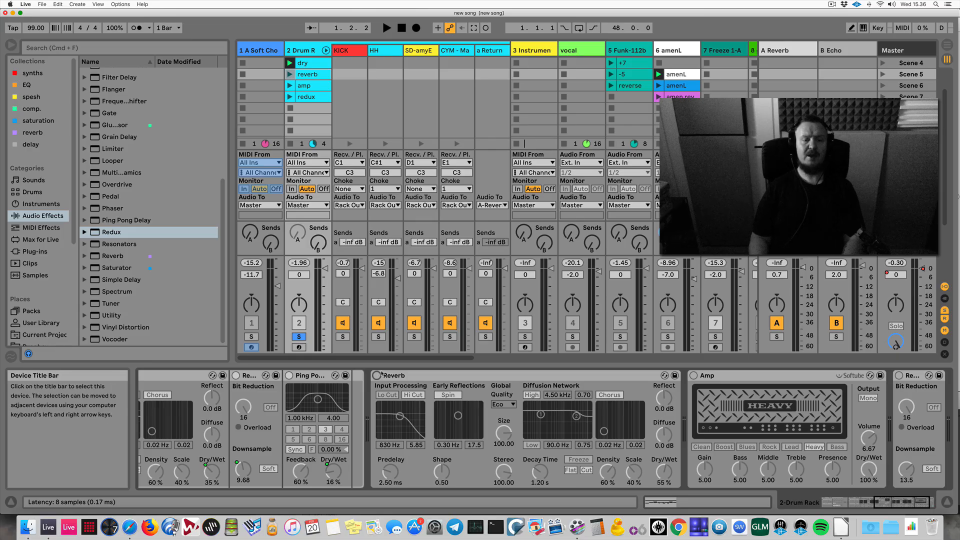
# In the reverb clip, draw the new Reverb's Device On envelope at its on level across all of bar 1
pyautogui.doubleClick(379, 376)
pyautogui.doubleClick(376, 440)
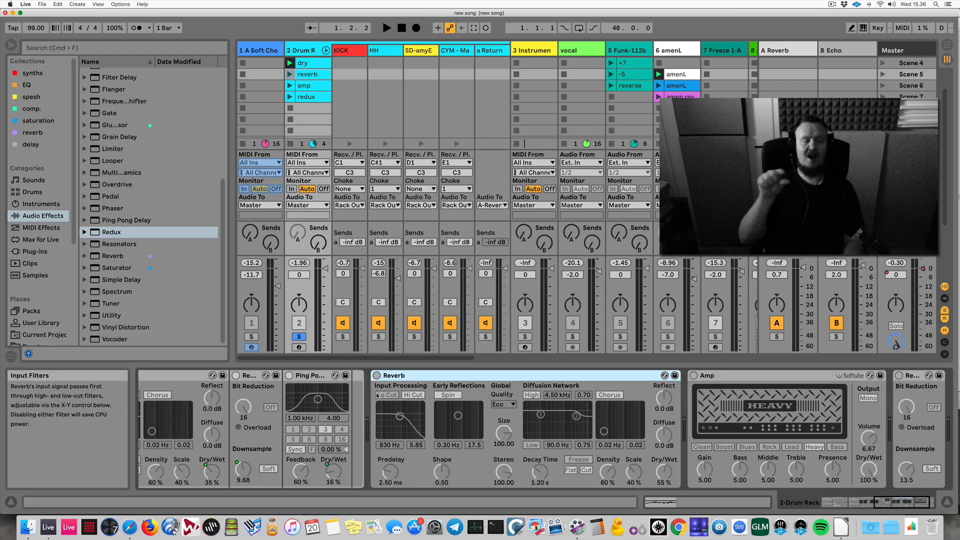
pyautogui.click(320, 76)
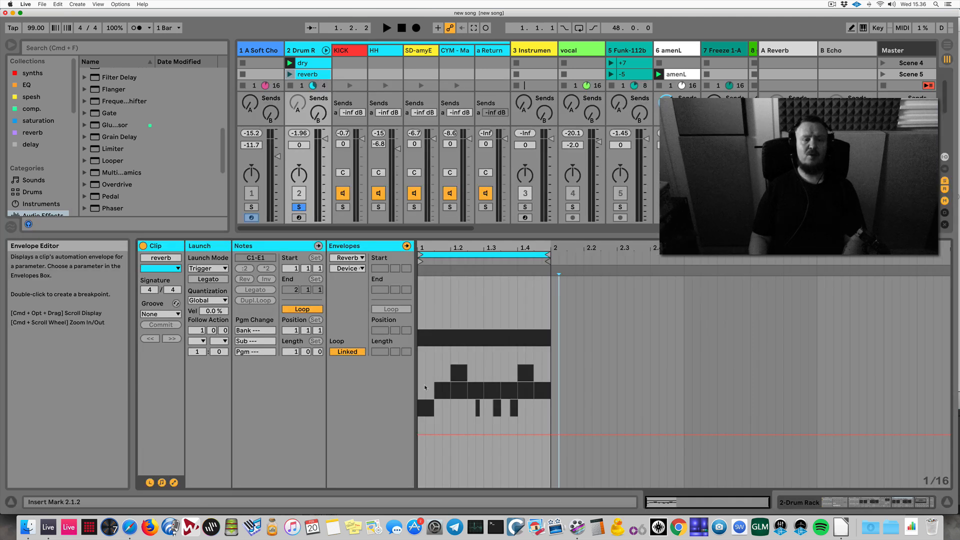
pyautogui.doubleClick(314, 50)
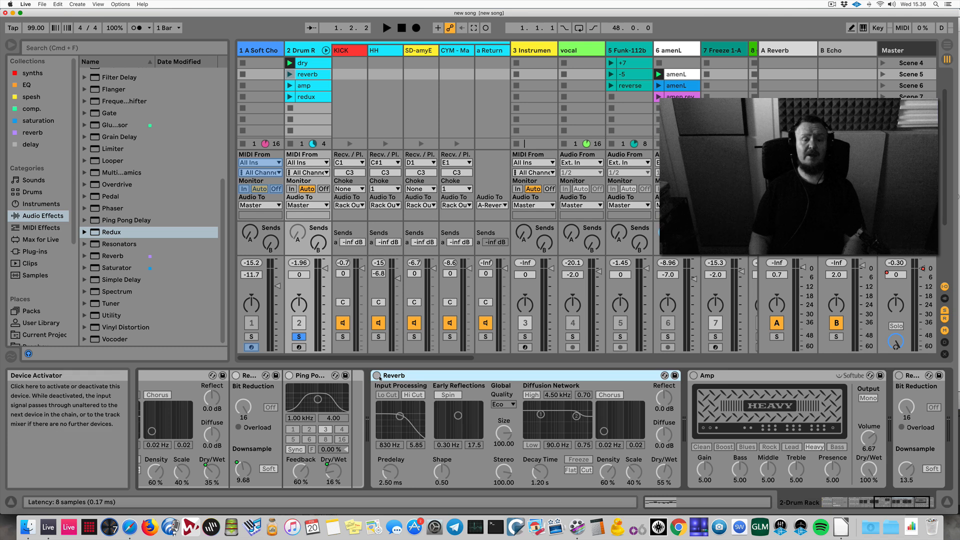
pyautogui.doubleClick(308, 75)
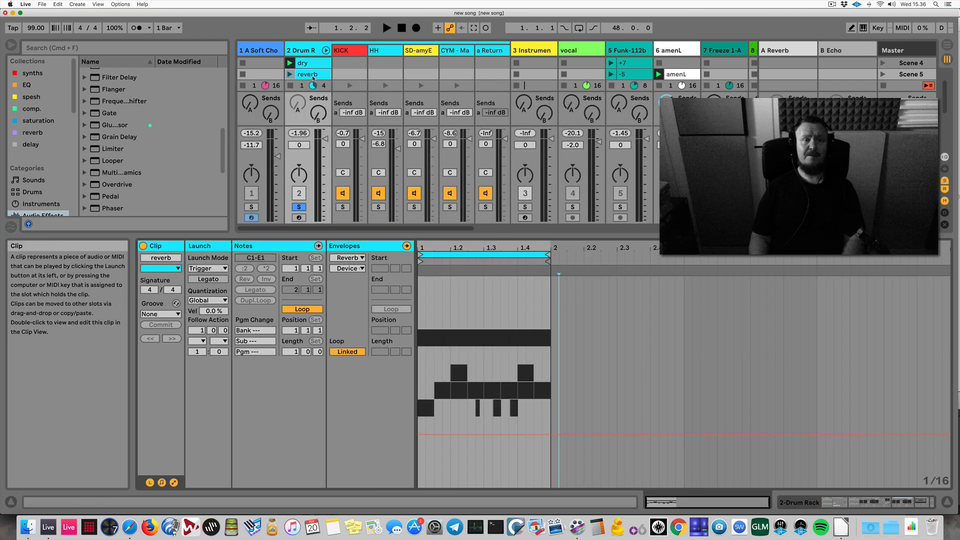
pyautogui.press('b')
pyautogui.moveTo(425, 284); pyautogui.dragTo(546, 265)
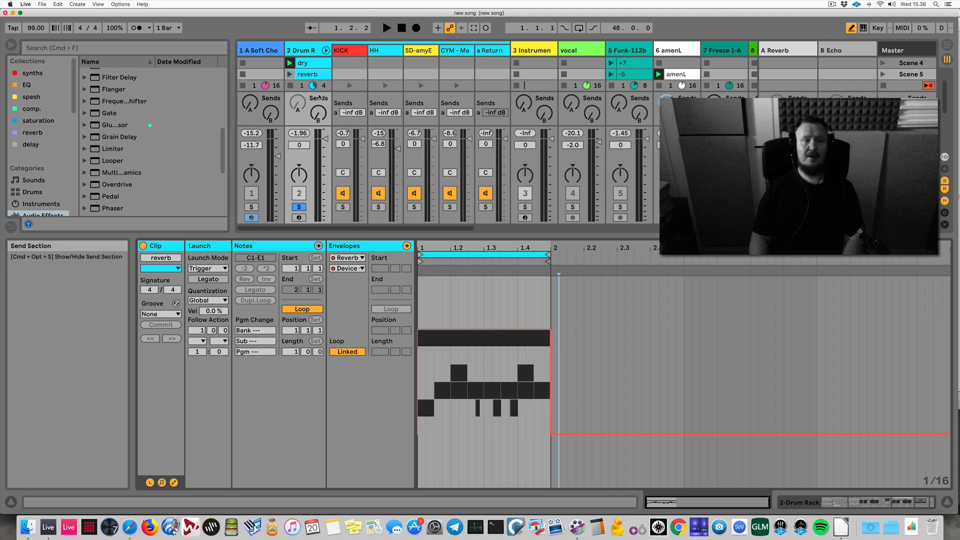
# Hide the clip view and launch the dry clip followed by the reverb clip to compare them
pyautogui.press('super+alt+l')
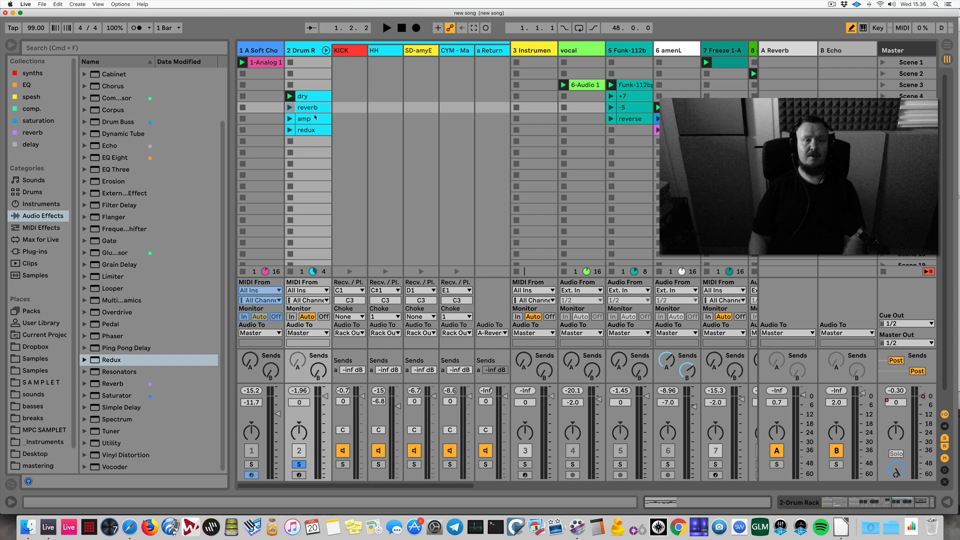
pyautogui.click(290, 96)
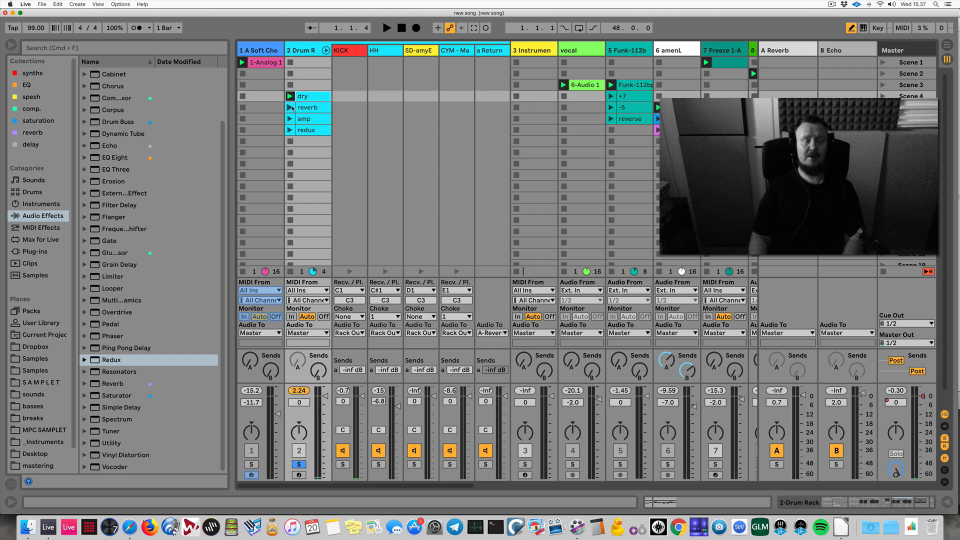
pyautogui.click(290, 107)
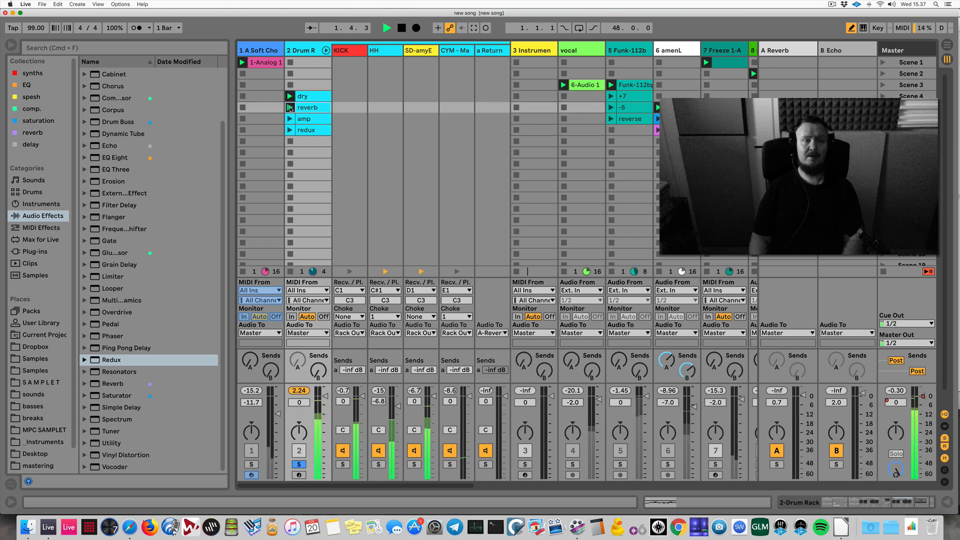
# In the amp clip, draw the Amp's Device On envelope at its on level across all of bar 1
pyautogui.doubleClick(303, 120)
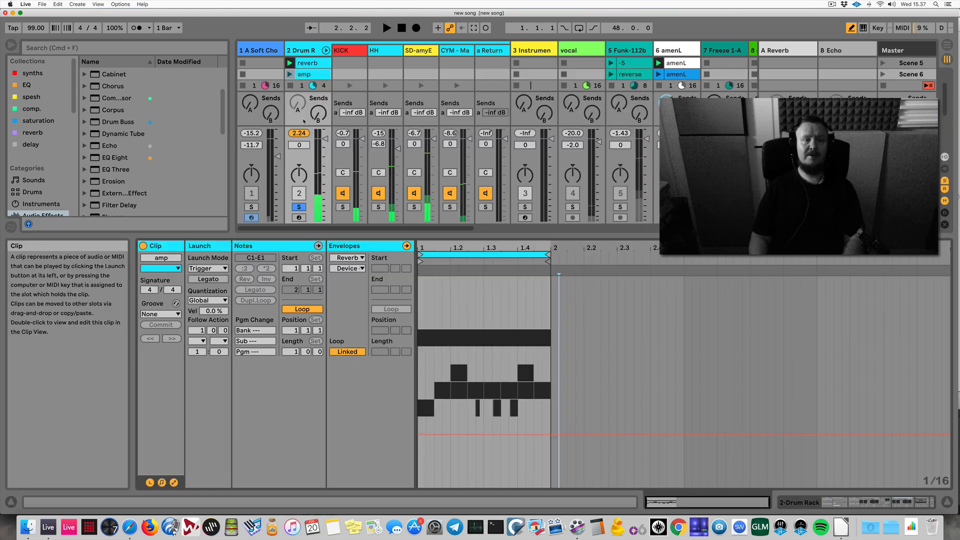
pyautogui.hotkey('shift', 'Tab')
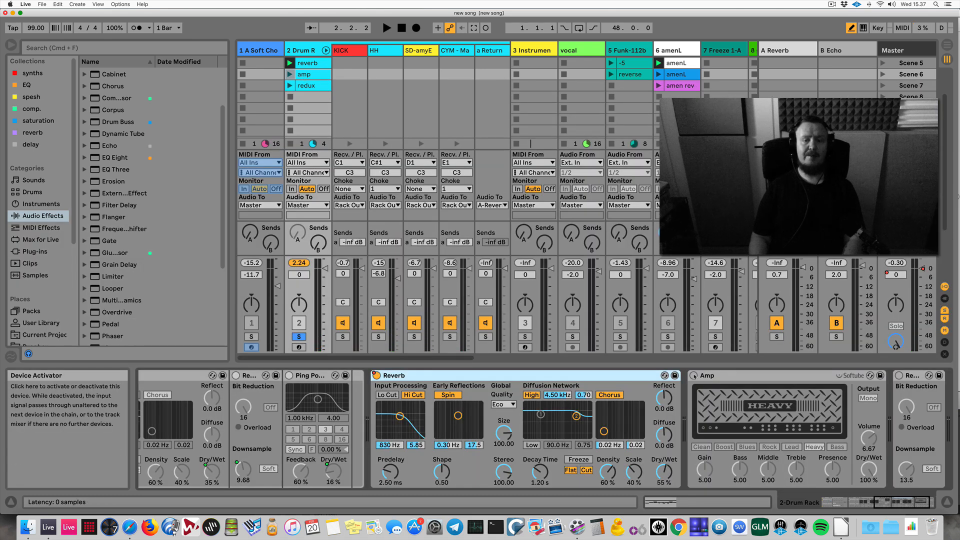
pyautogui.doubleClick(322, 74)
pyautogui.moveTo(425, 295); pyautogui.dragTo(545, 285)
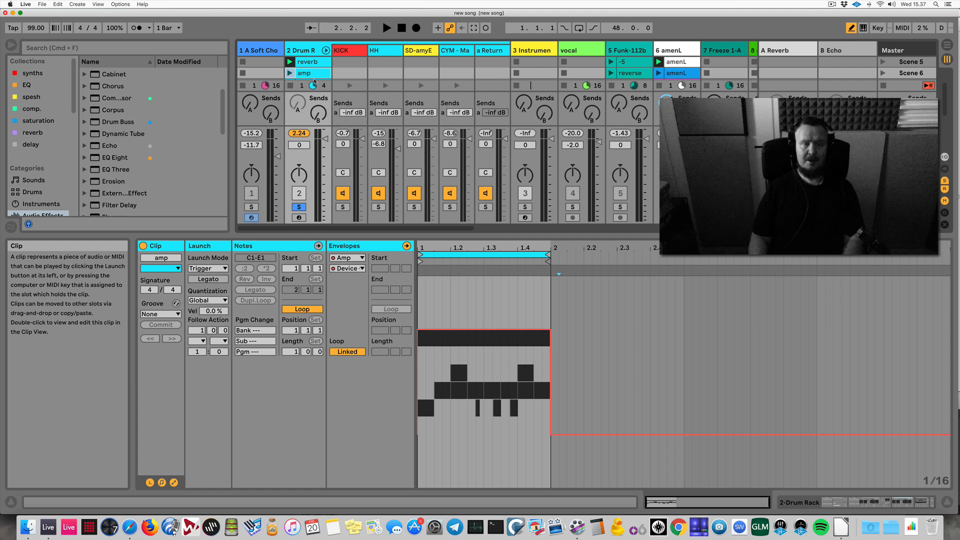
pyautogui.press('super+alt+l')
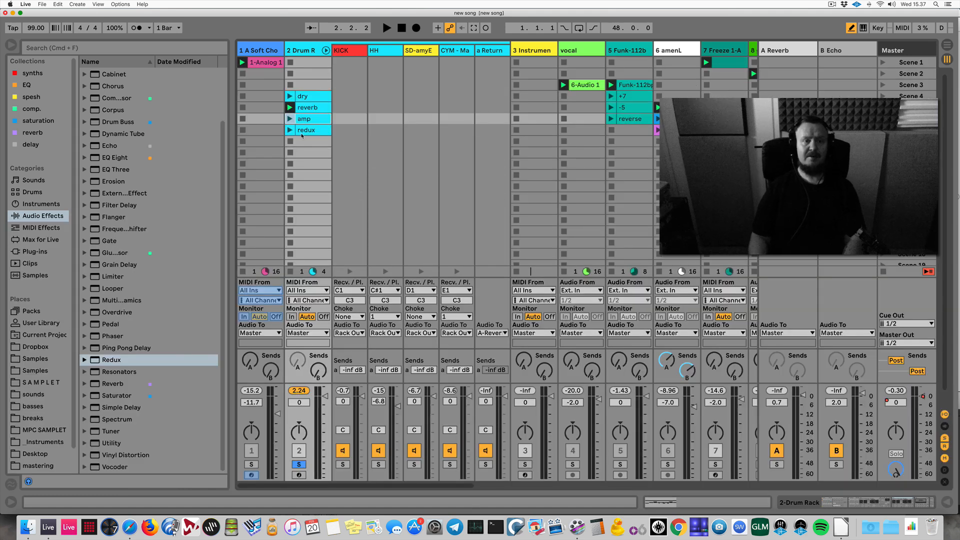
# In the redux clip, draw the second Redux's Device On envelope at its on level across all of bar 1
pyautogui.click(313, 63)
pyautogui.hotkey('shift', 'Tab')
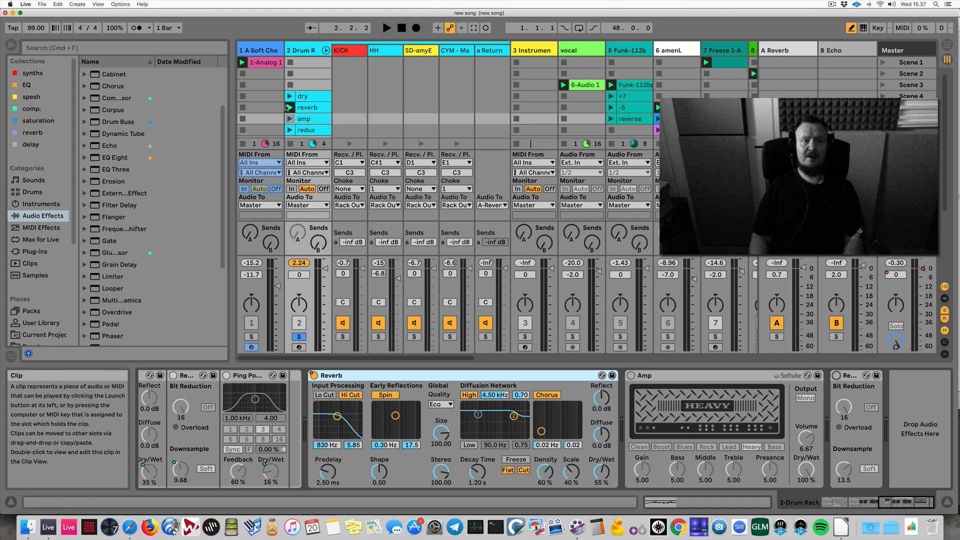
pyautogui.doubleClick(304, 130)
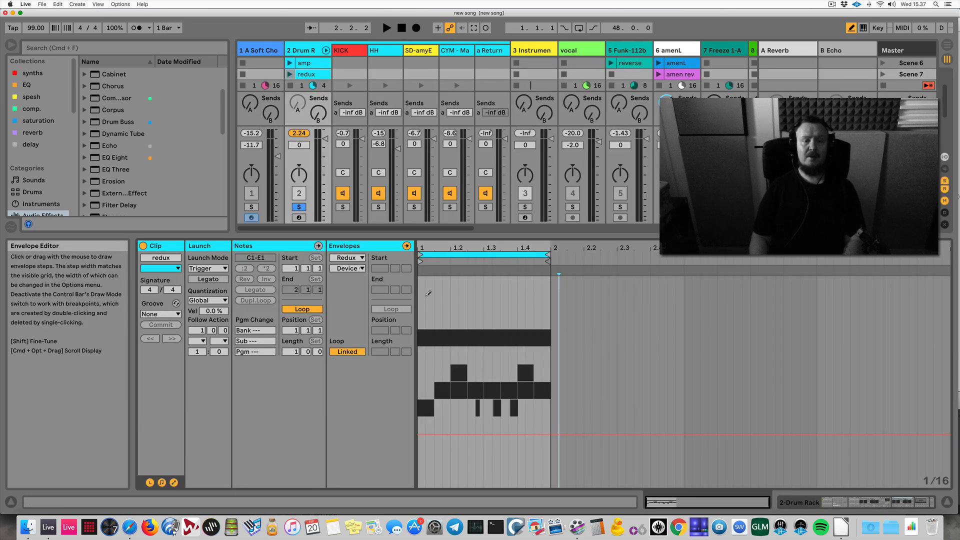
pyautogui.moveTo(422, 283); pyautogui.dragTo(559, 285)
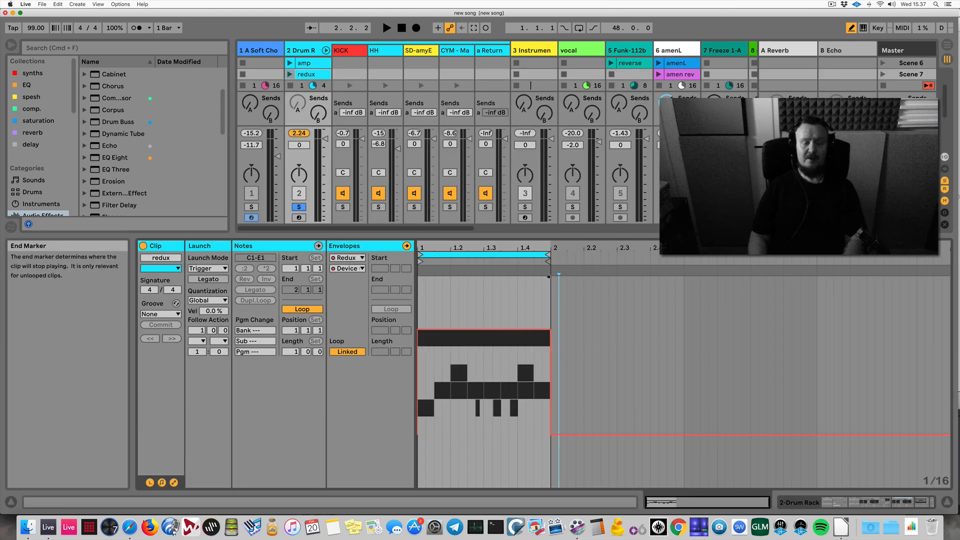
pyautogui.press('super+alt+l')
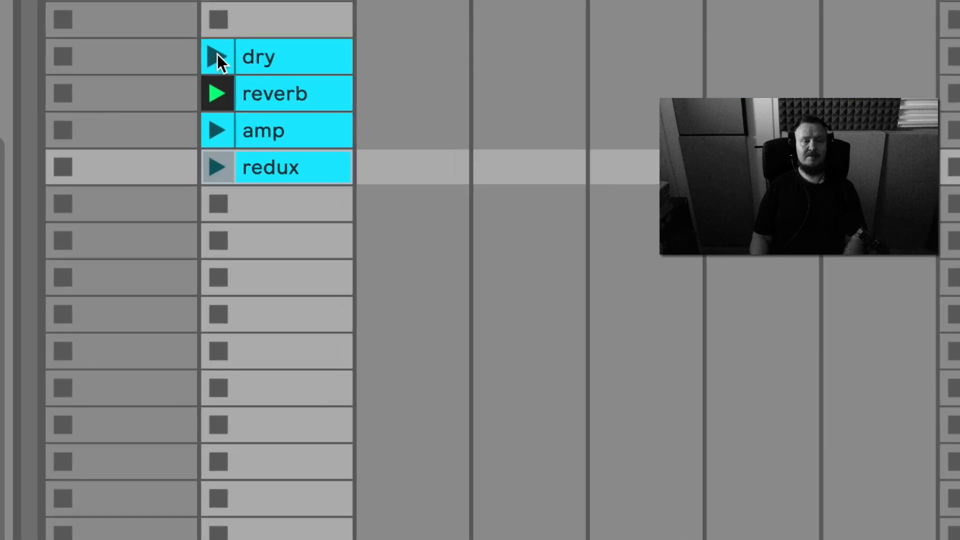
# Launch the dry, reverb, amp and redux clips in turn, then dry, reverb and dry again to compare the effects
pyautogui.click(217, 57)
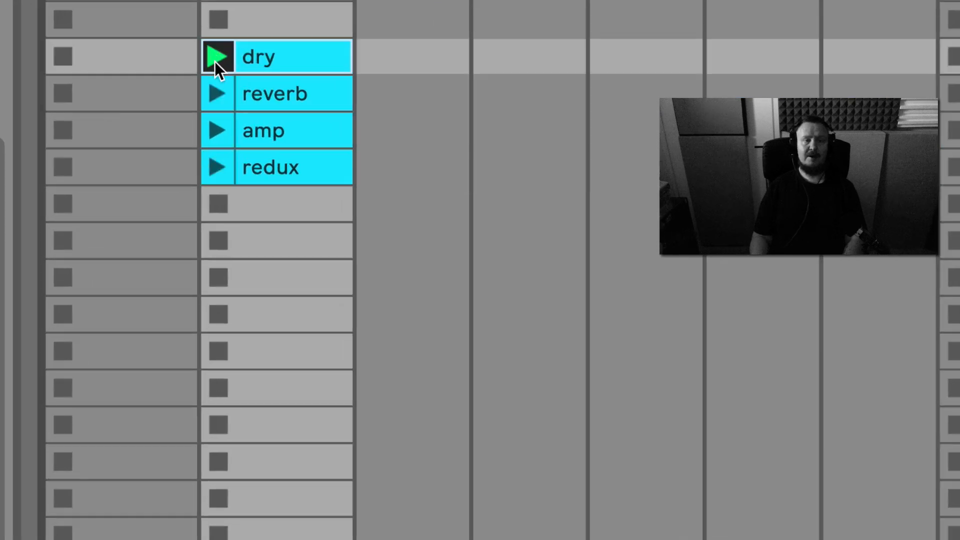
pyautogui.click(209, 93)
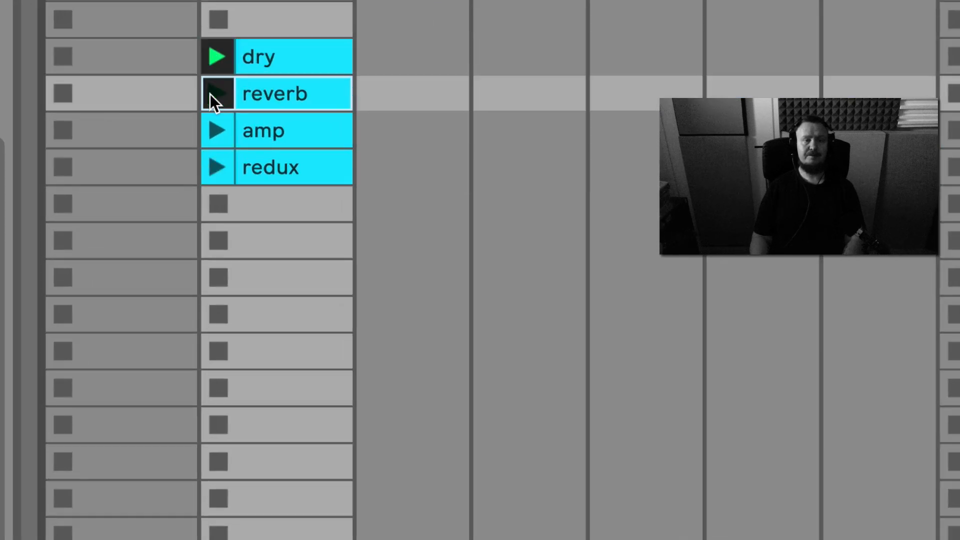
pyautogui.click(216, 125)
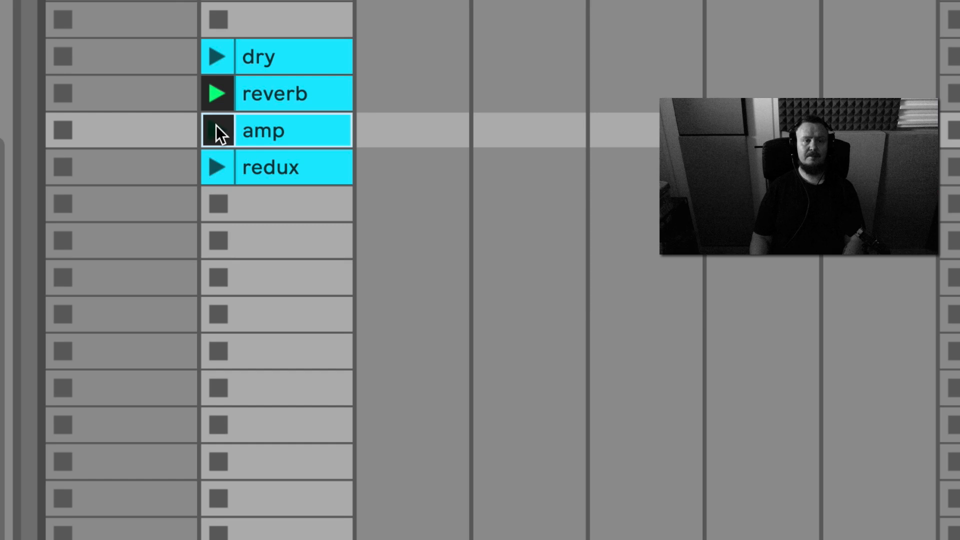
pyautogui.click(221, 166)
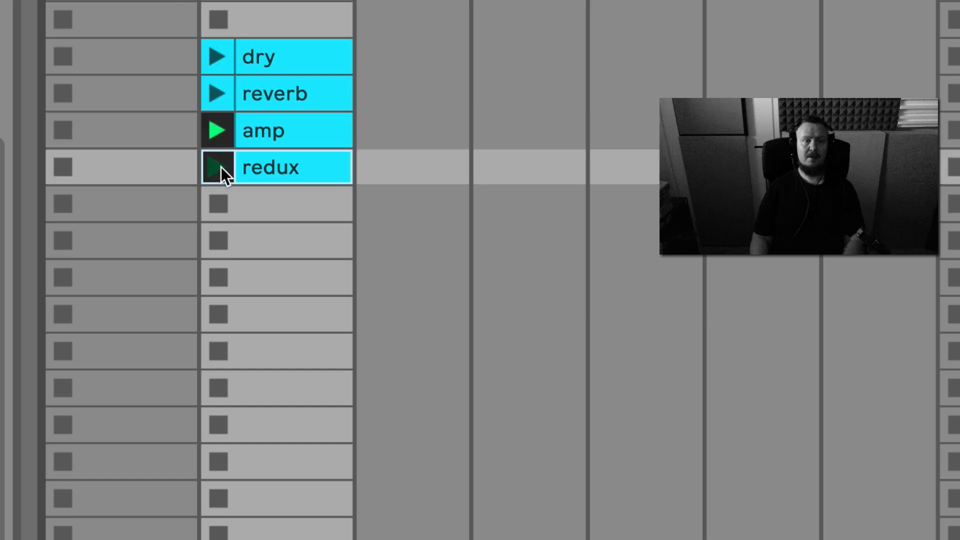
pyautogui.click(220, 59)
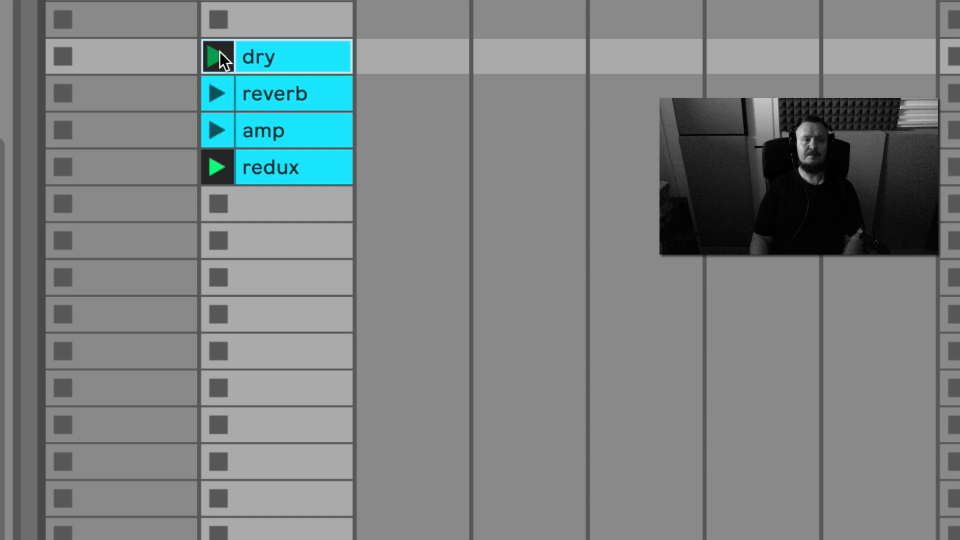
pyautogui.click(225, 93)
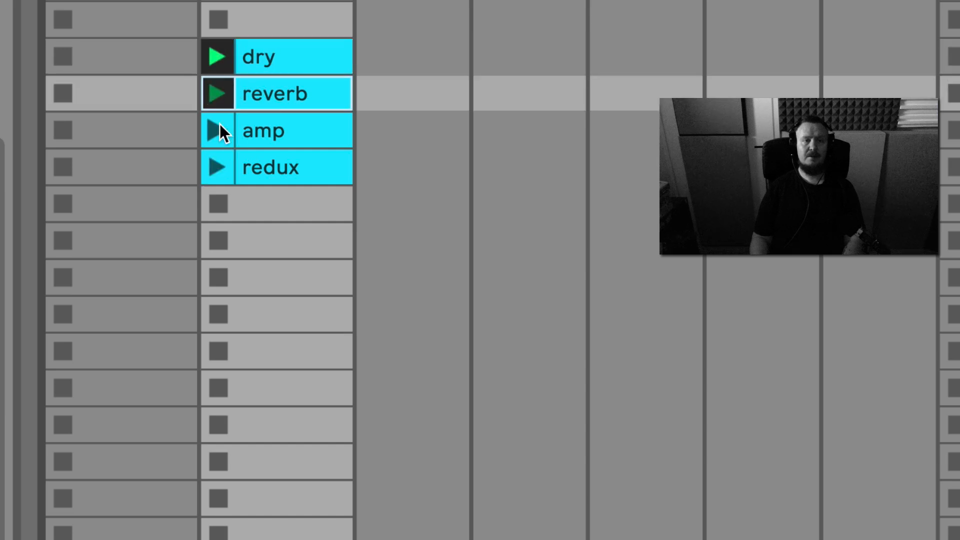
pyautogui.click(228, 56)
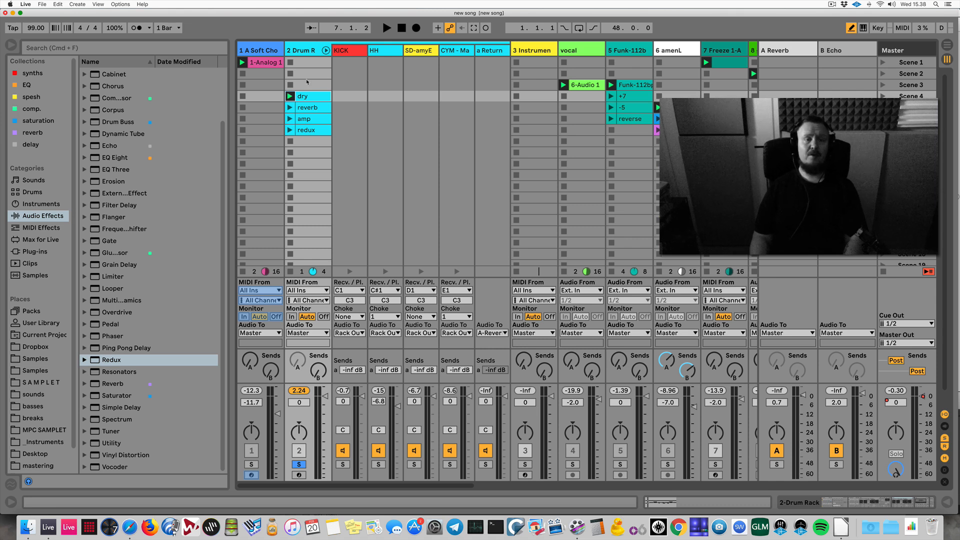
# Select the dry, reverb, amp and redux clips together and enable Legato launching for all four
pyautogui.moveTo(307, 82); pyautogui.dragTo(308, 136)
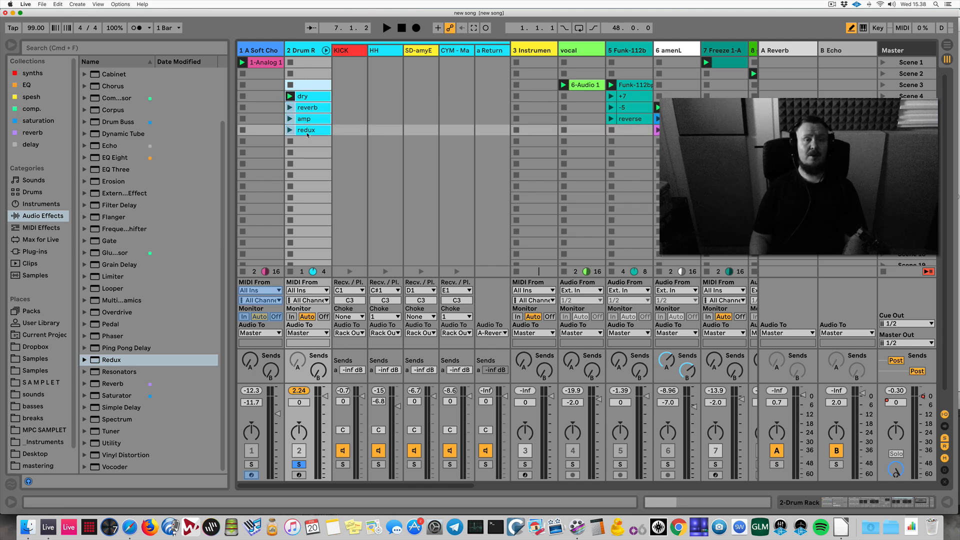
pyautogui.press('super+alt+l')
pyautogui.hotkey('shift', 'Tab')
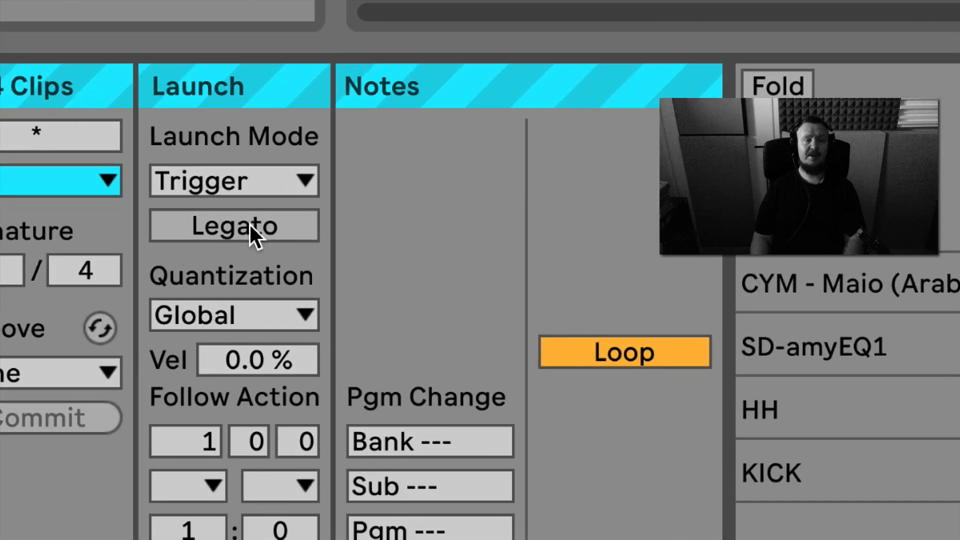
pyautogui.click(250, 224)
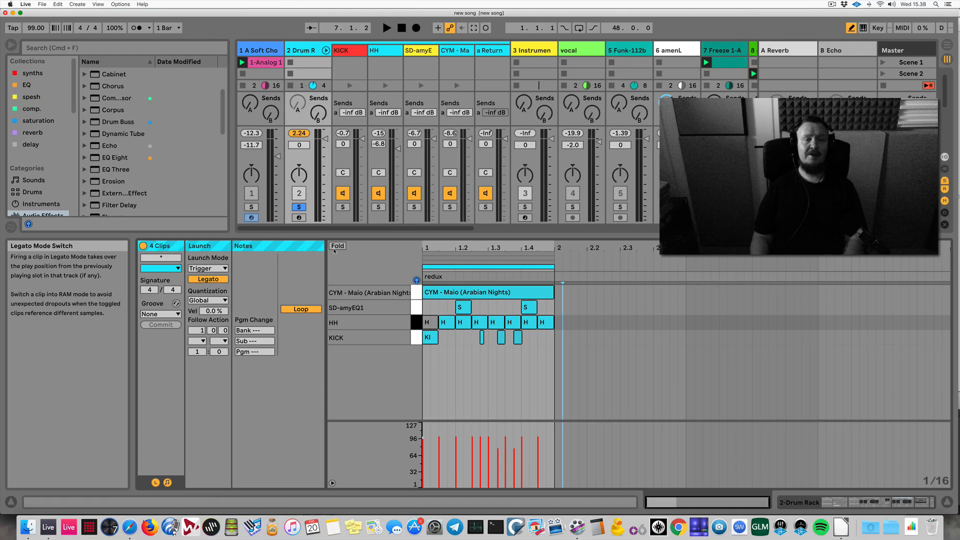
# Enlarge the session grid above the clip view and set the global launch quantization to None
pyautogui.moveTo(371, 235); pyautogui.dragTo(371, 294)
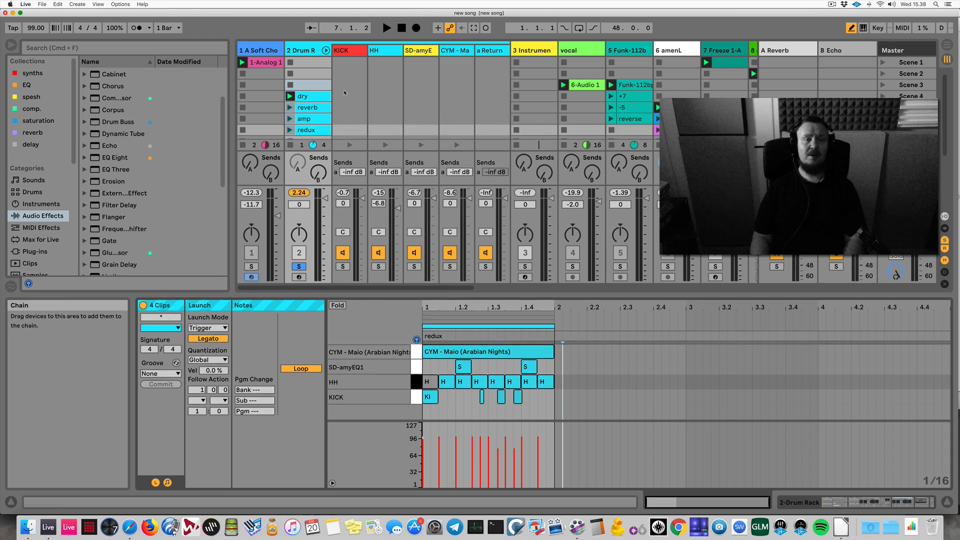
pyautogui.scroll(-2, 345, 90)
pyautogui.scroll(1, 344, 92)
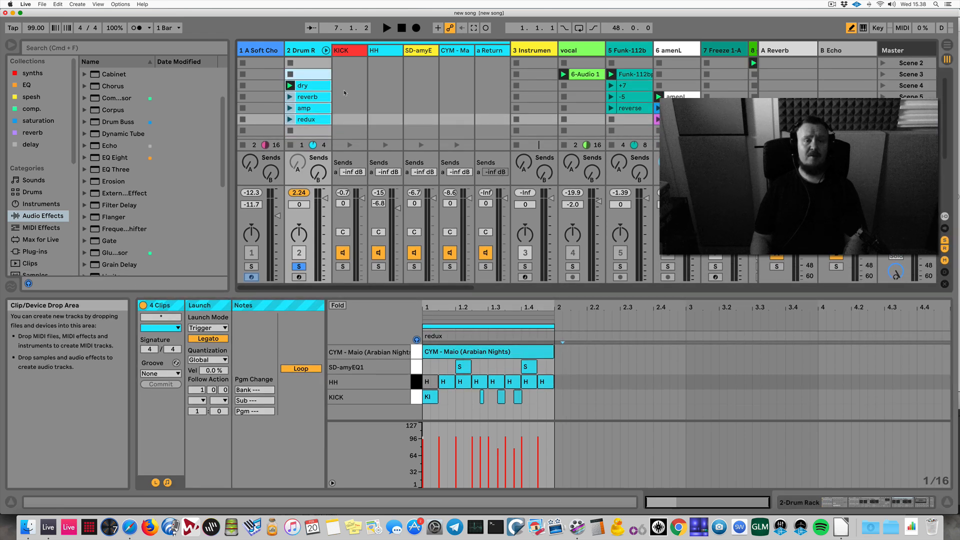
pyautogui.click(168, 28)
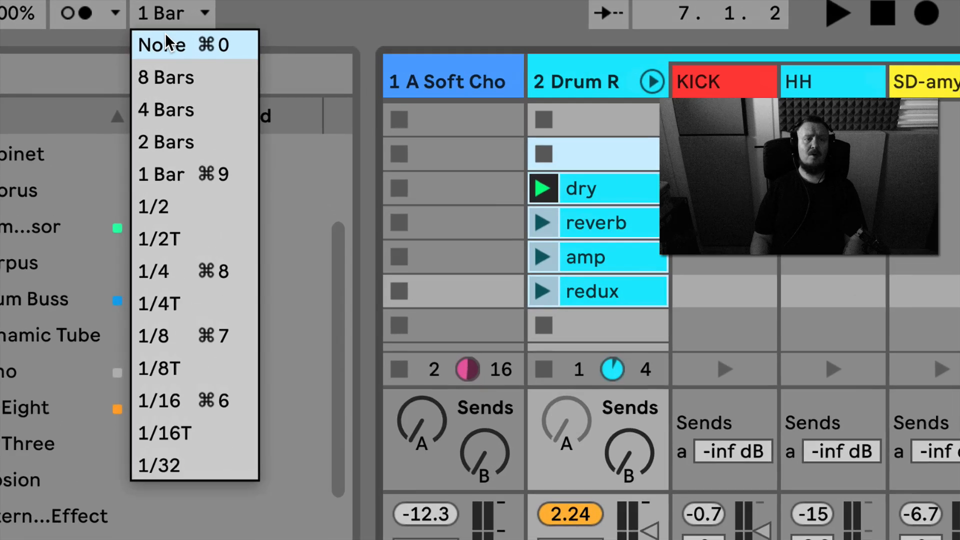
pyautogui.click(209, 41)
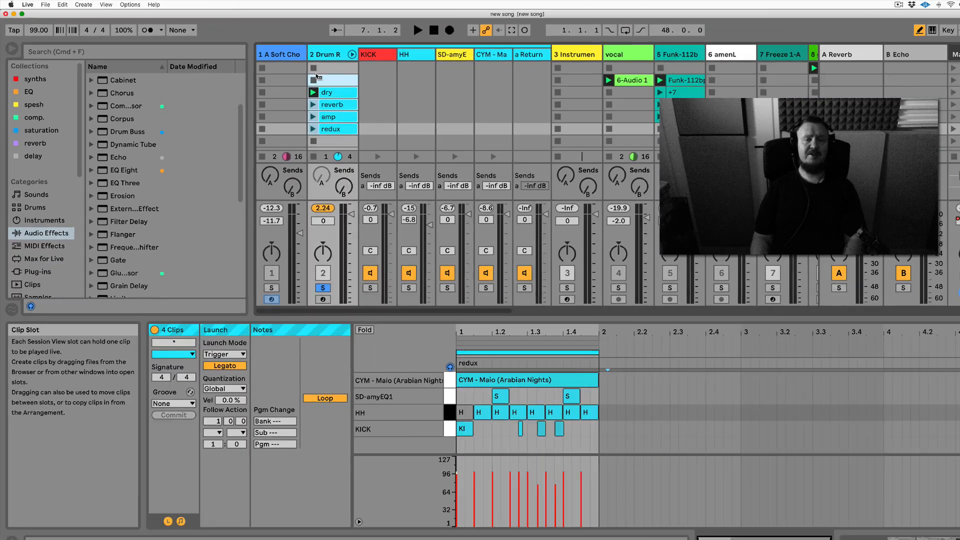
# Switch rapidly between the amp, redux and reverb clips during playback to audition legato launching, ending on redux
pyautogui.scroll(-1, 293, 71)
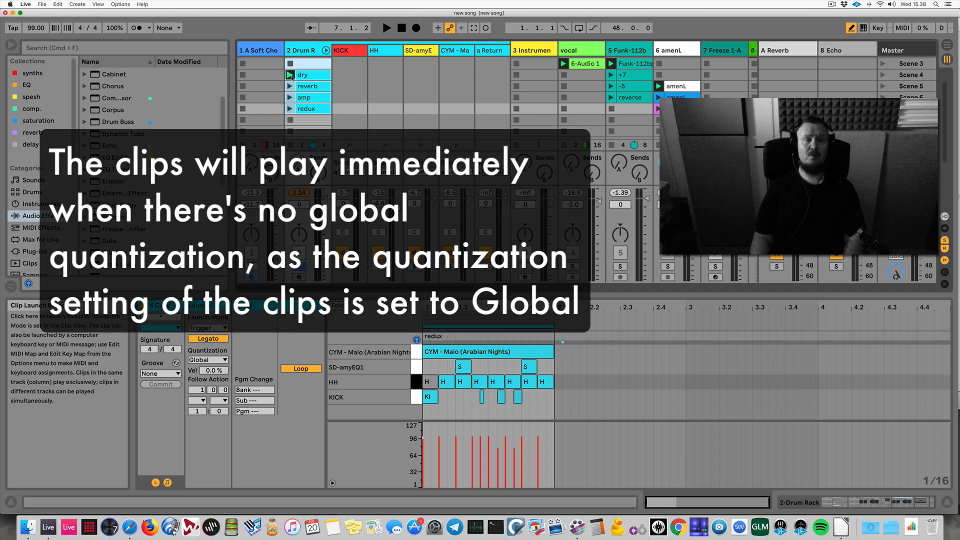
pyautogui.click(290, 98)
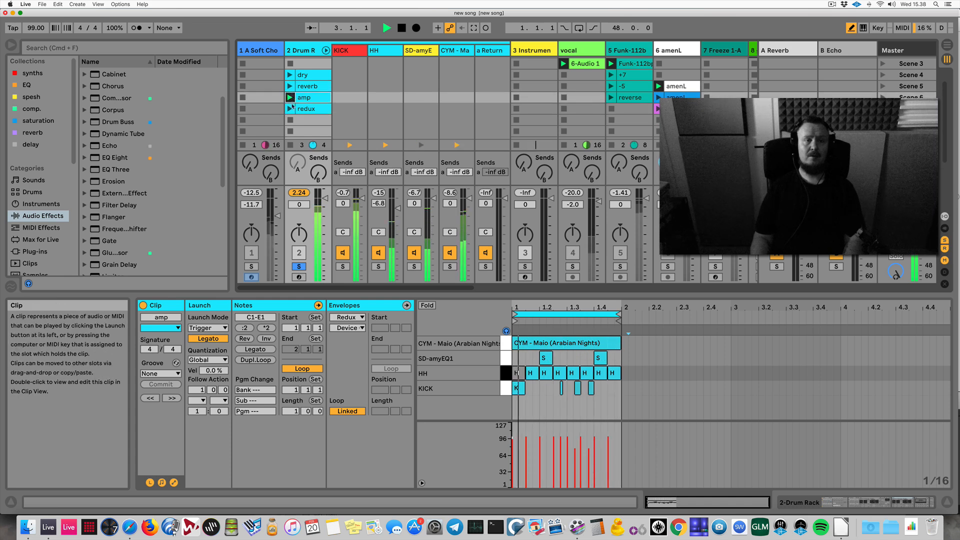
pyautogui.click(290, 109)
pyautogui.click(290, 98)
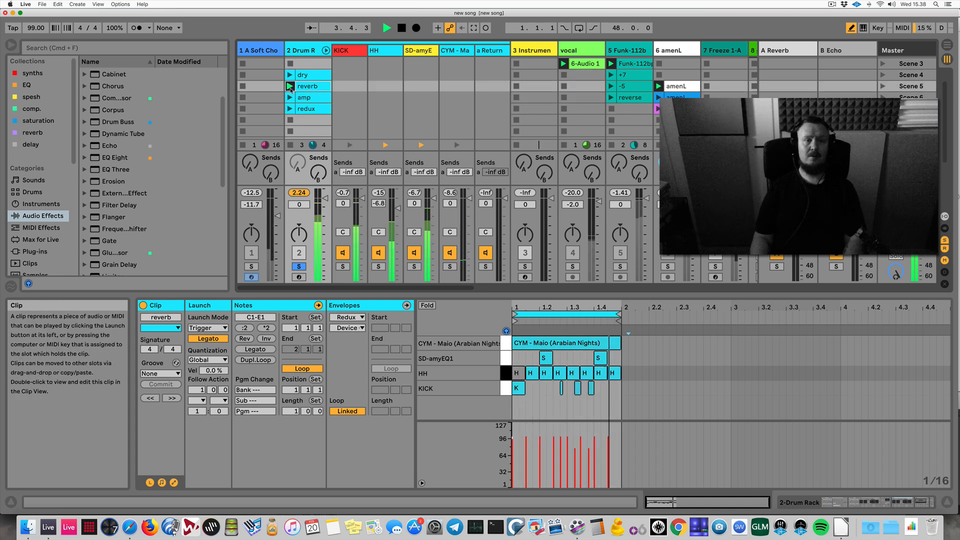
pyautogui.click(289, 108)
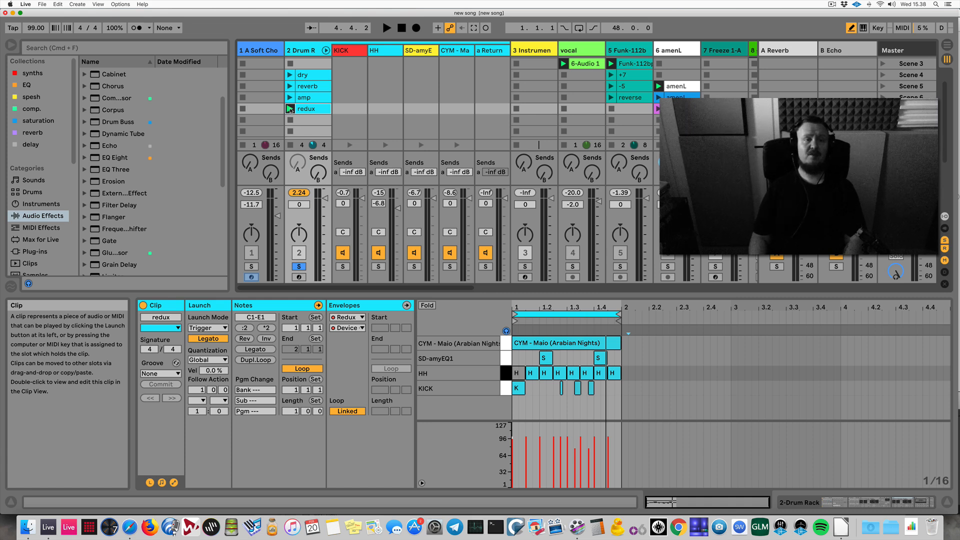
# Give all four drum clips an Other follow action with a time of 0.0.2, and launch the dry clip to hear it
pyautogui.moveTo(315, 64); pyautogui.dragTo(315, 108)
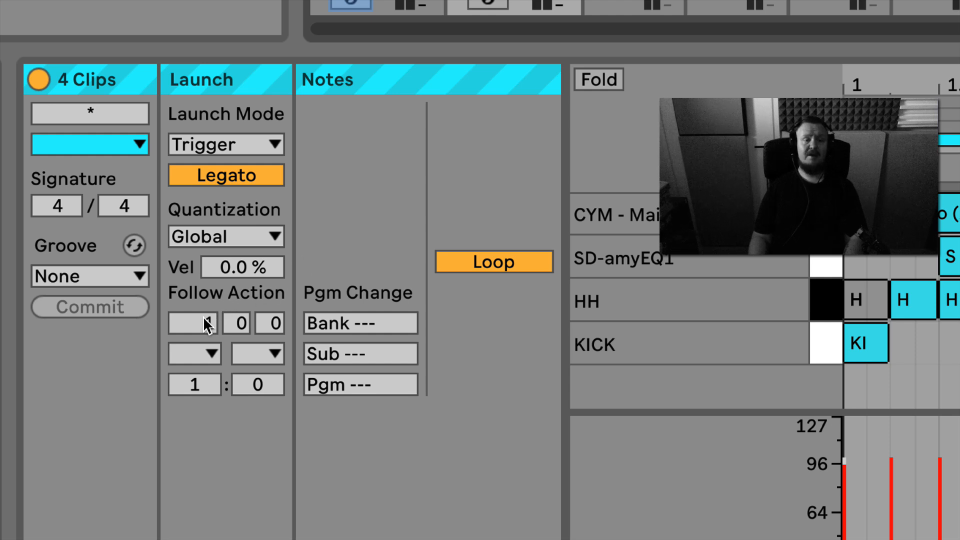
pyautogui.moveTo(266, 317); pyautogui.dragTo(266, 342)
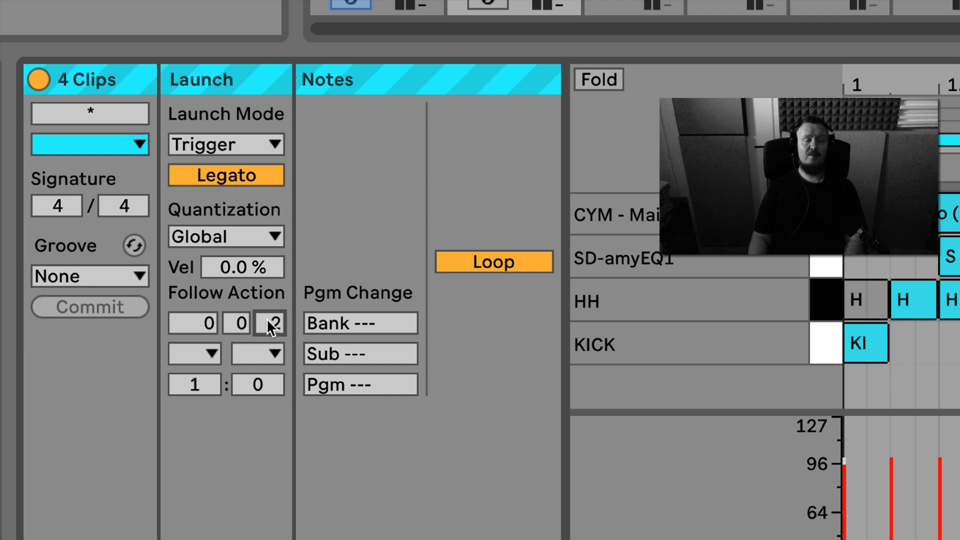
pyautogui.click(211, 350)
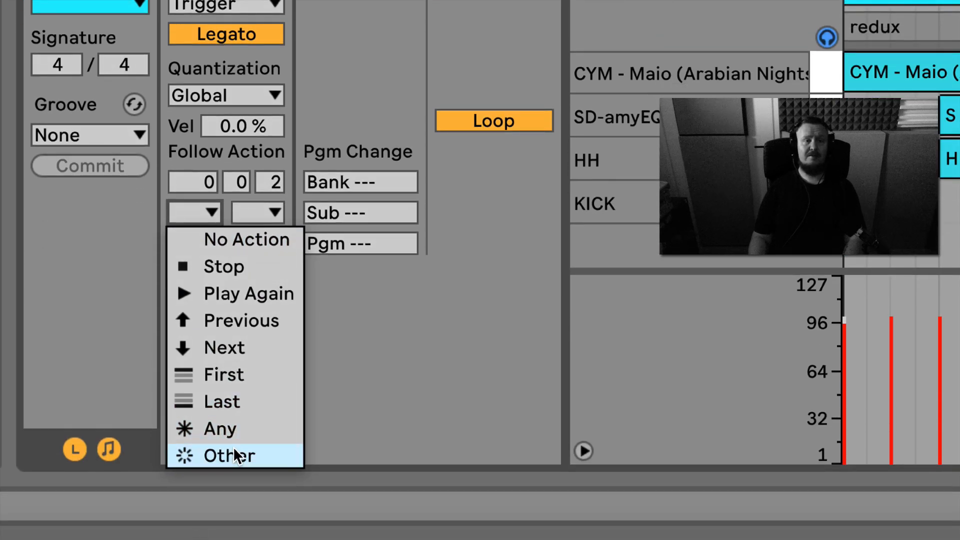
pyautogui.click(233, 446)
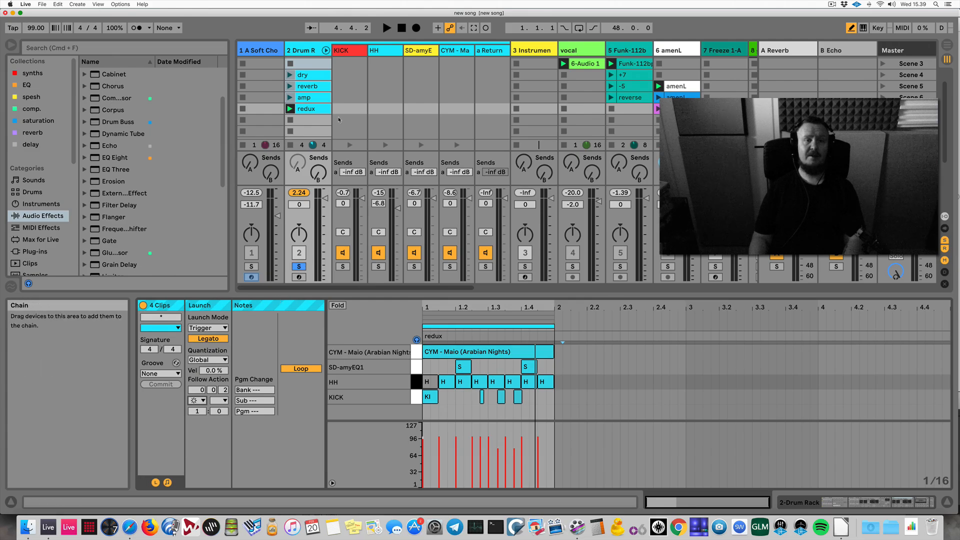
pyautogui.click(290, 75)
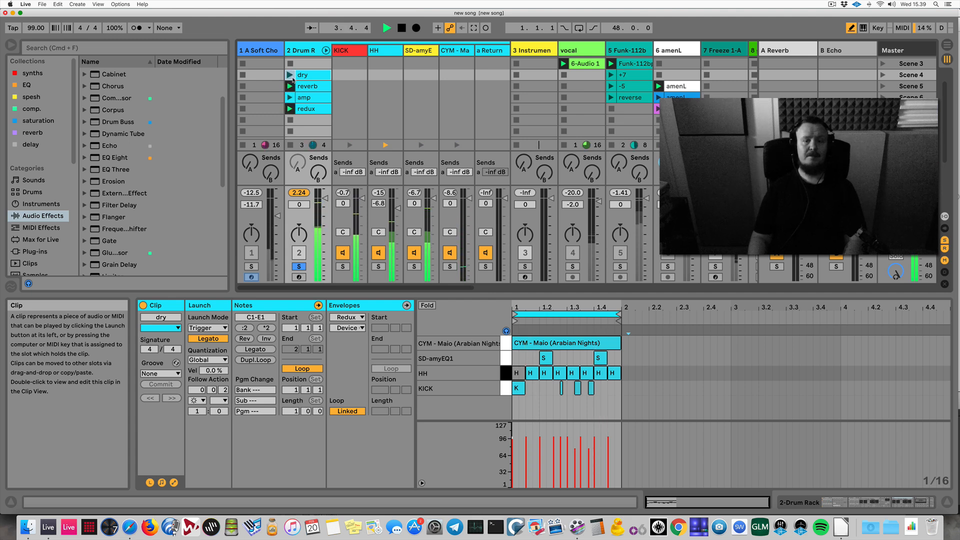
pyautogui.click(291, 76)
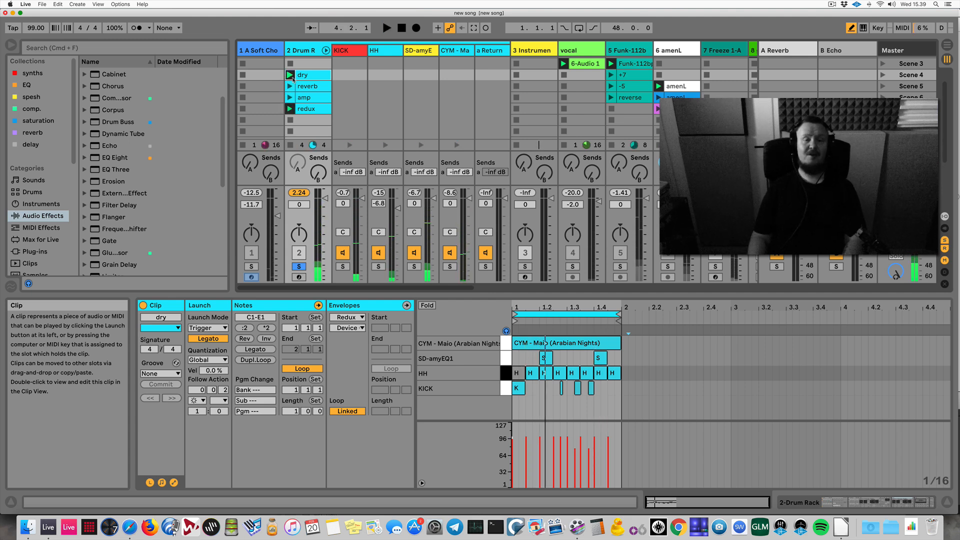
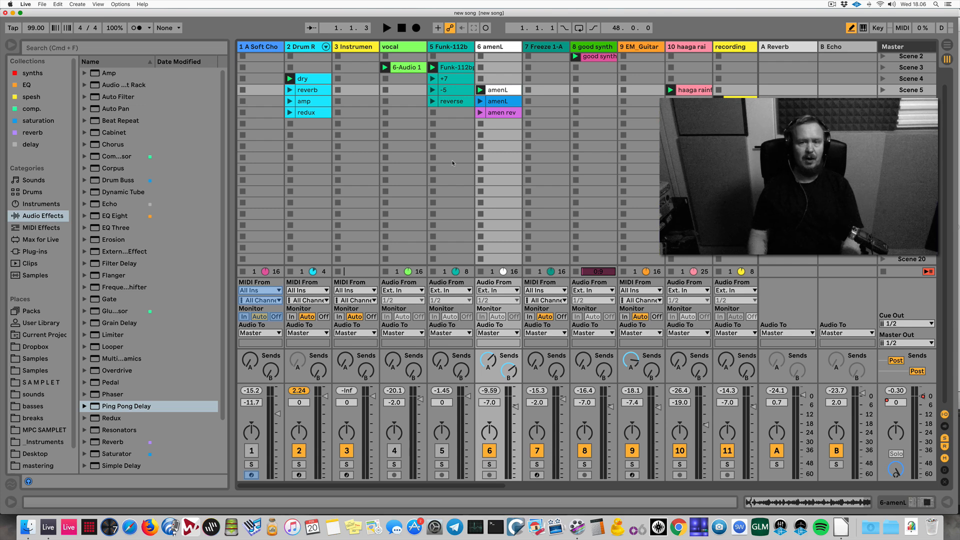
pyautogui.rightClick(500, 102)
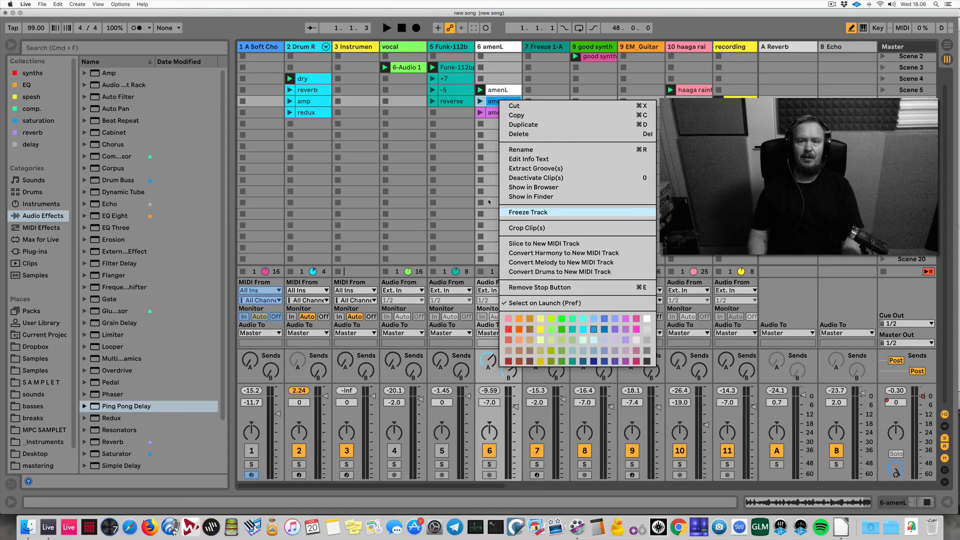
pyautogui.click(490, 202)
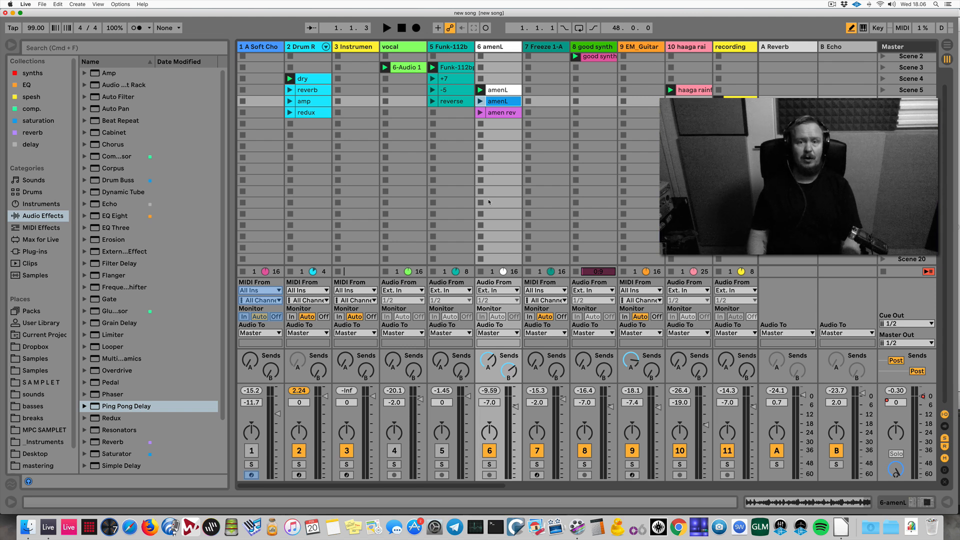
# Solo track 6, open the upper amenL clip in the clip view and start playback to hear it
pyautogui.click(489, 465)
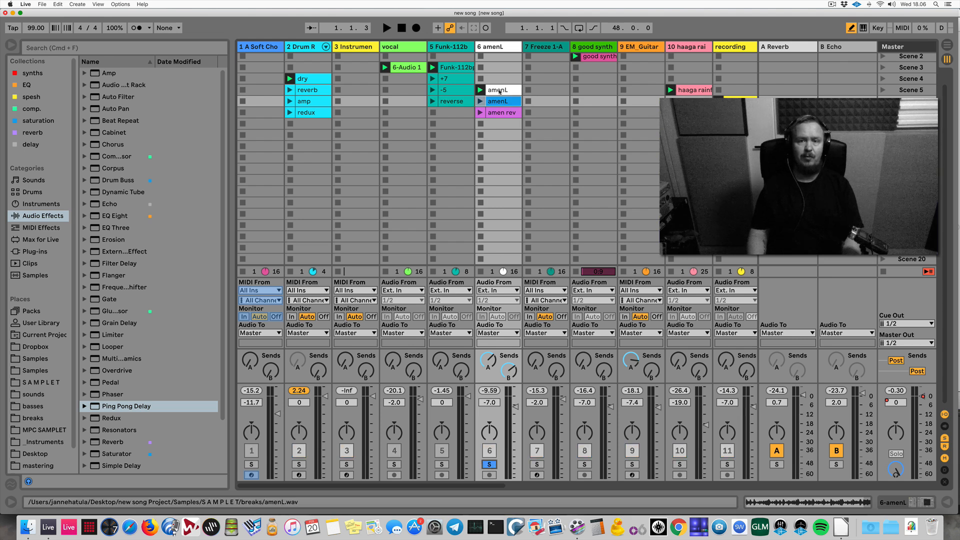
pyautogui.doubleClick(499, 92)
pyautogui.press('space')
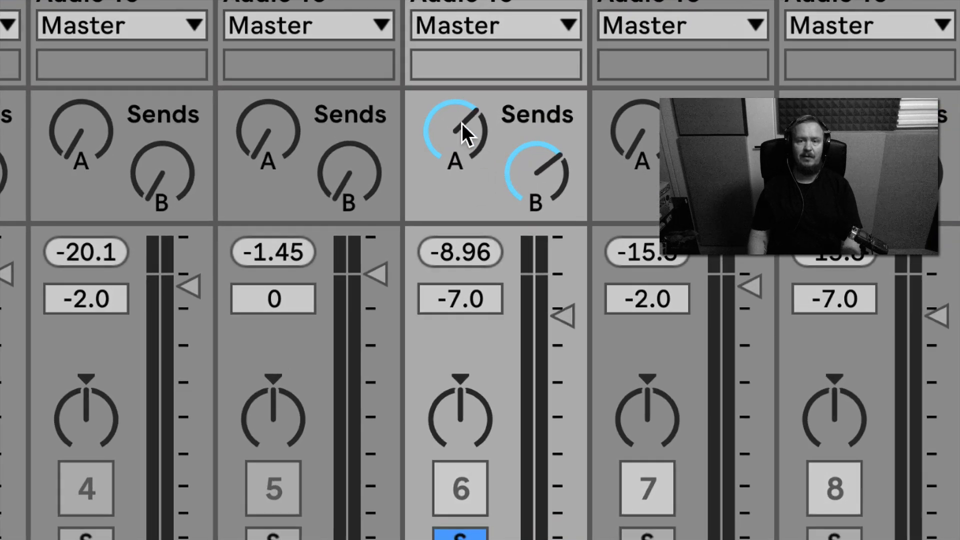
# Reset the A and B sends on track 6 to their minimum, stop playback and hide the help text view
pyautogui.doubleClick(489, 160)
pyautogui.doubleClick(523, 156)
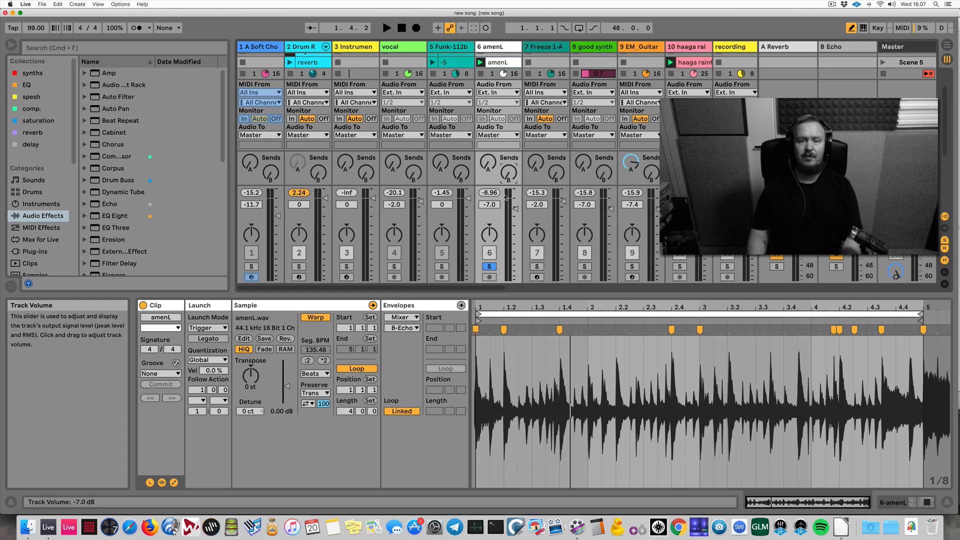
pyautogui.press('space')
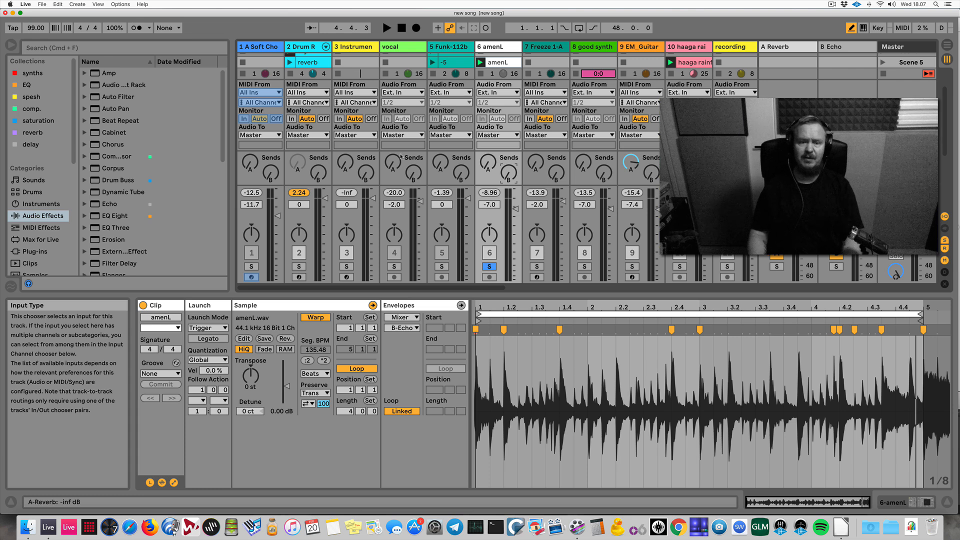
pyautogui.press('?')
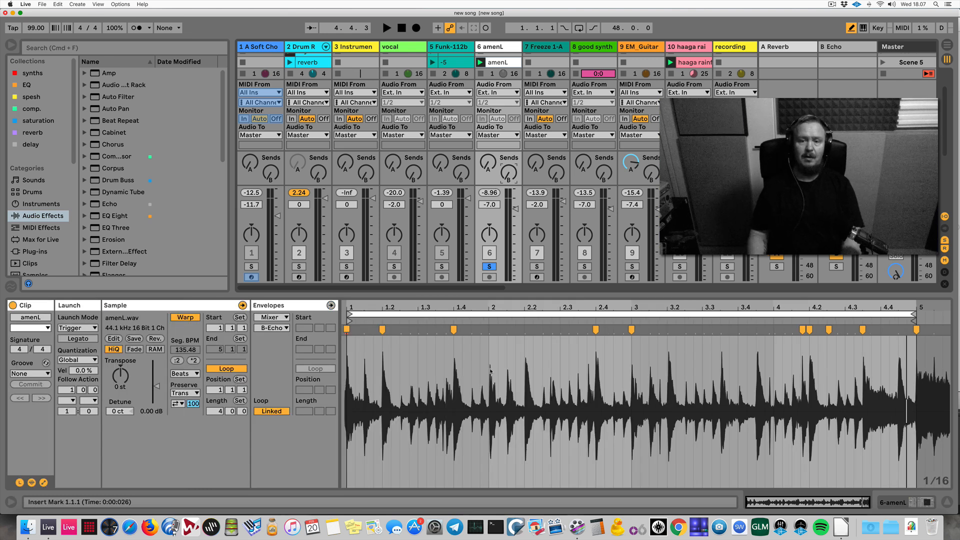
# Compare the Transient and Warp Marker slicing options for the amenL clip in Slice to New MIDI Track, without creating a track
pyautogui.rightClick(494, 372)
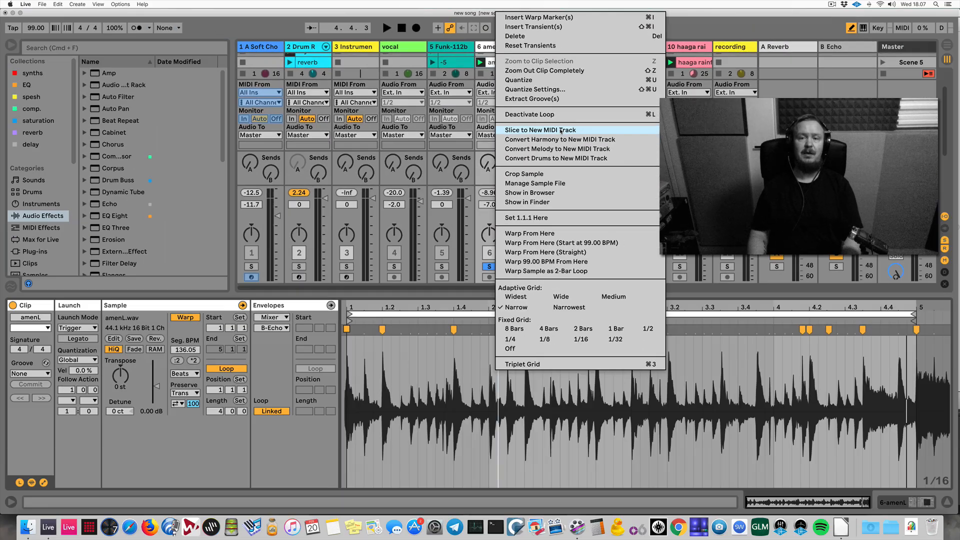
pyautogui.click(562, 131)
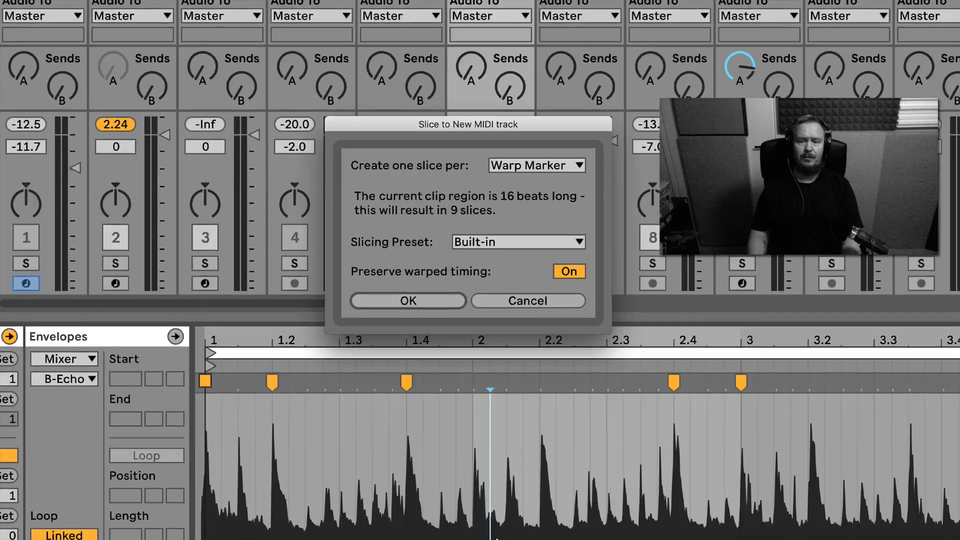
pyautogui.click(534, 217)
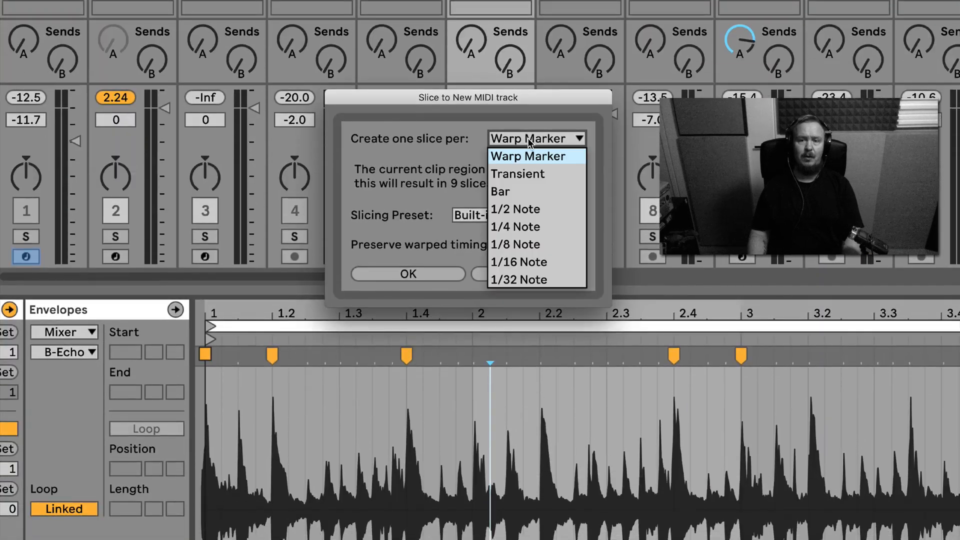
pyautogui.click(543, 177)
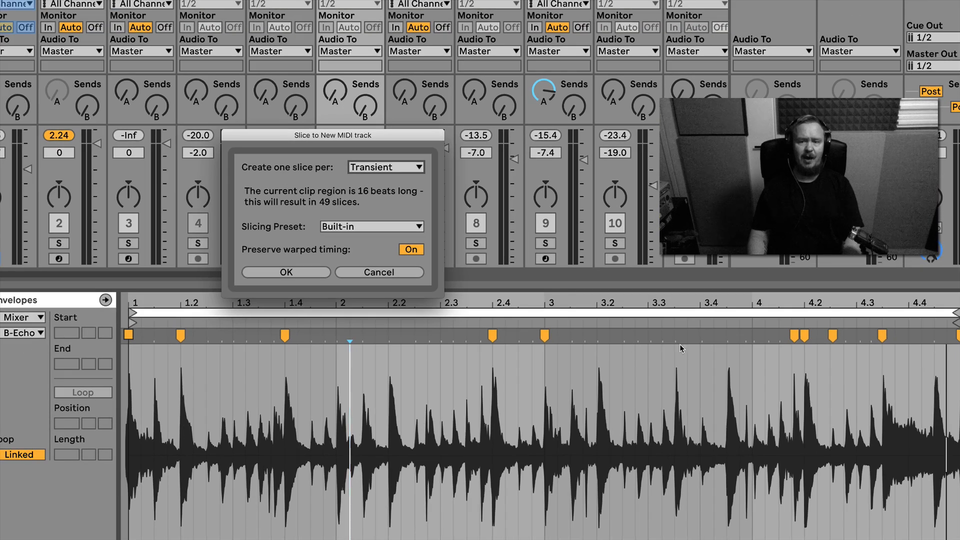
pyautogui.click(382, 167)
pyautogui.click(383, 183)
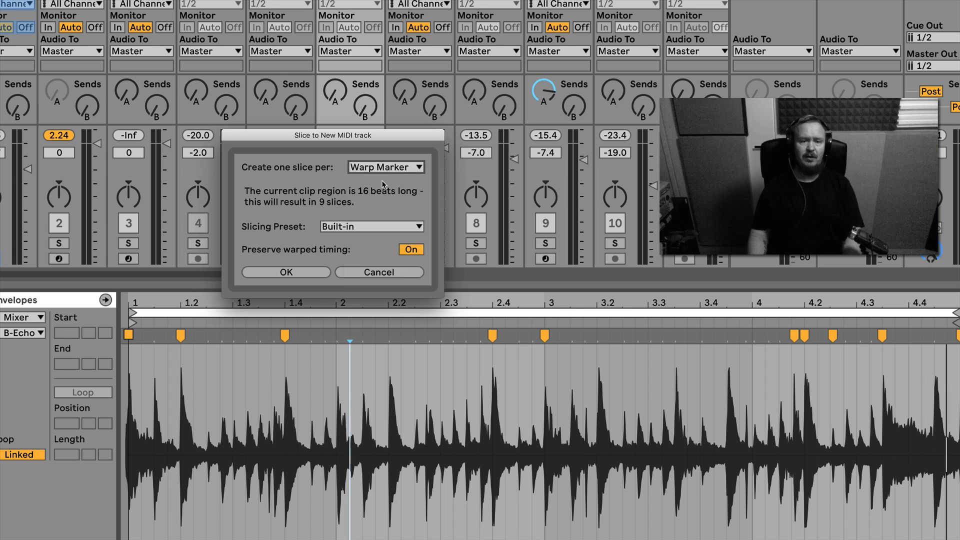
pyautogui.press('Return')
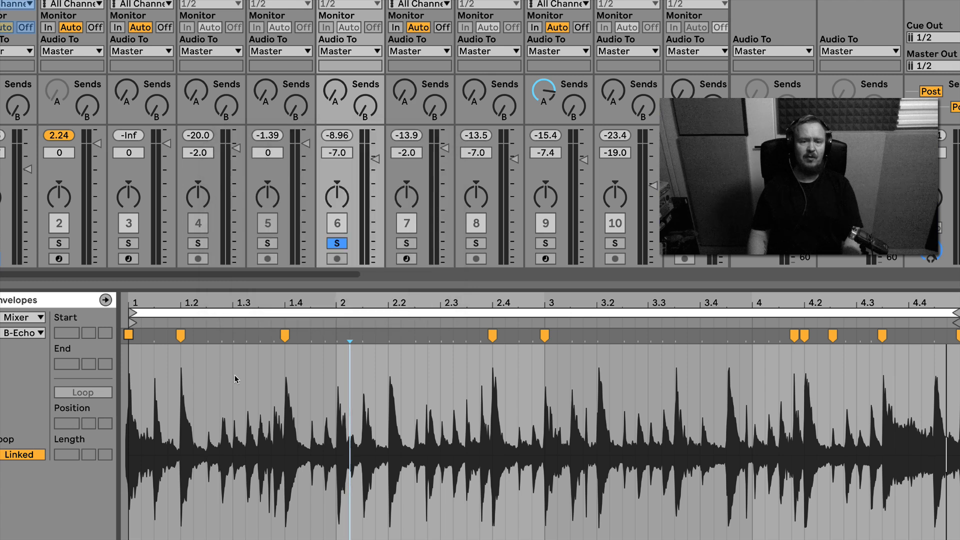
# Insert extra warp markers on hits between 1.2 and 1.3 and between 2.2 and 2.3 in the amenL waveform
pyautogui.doubleClick(221, 370)
pyautogui.doubleClick(209, 370)
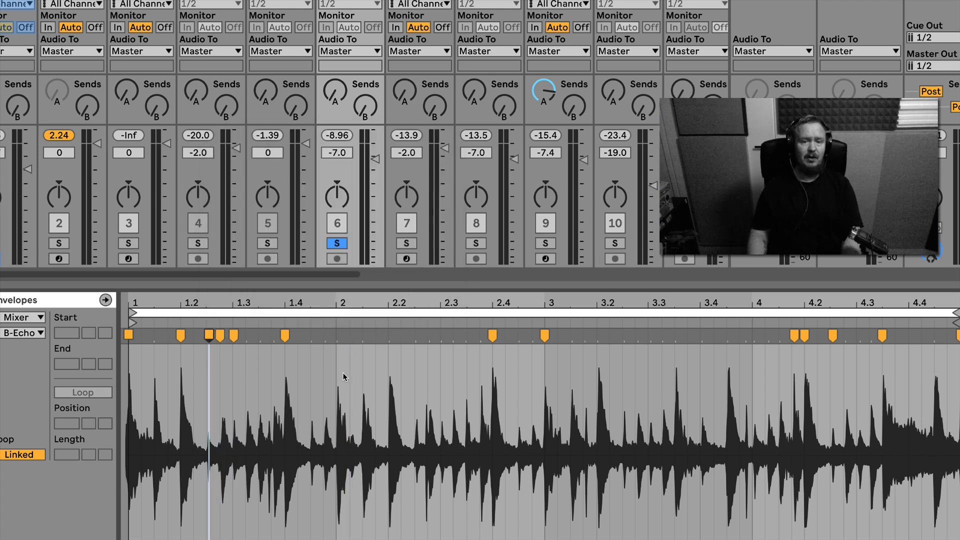
pyautogui.click(388, 377)
pyautogui.doubleClick(387, 377)
pyautogui.doubleClick(420, 379)
pyautogui.doubleClick(444, 379)
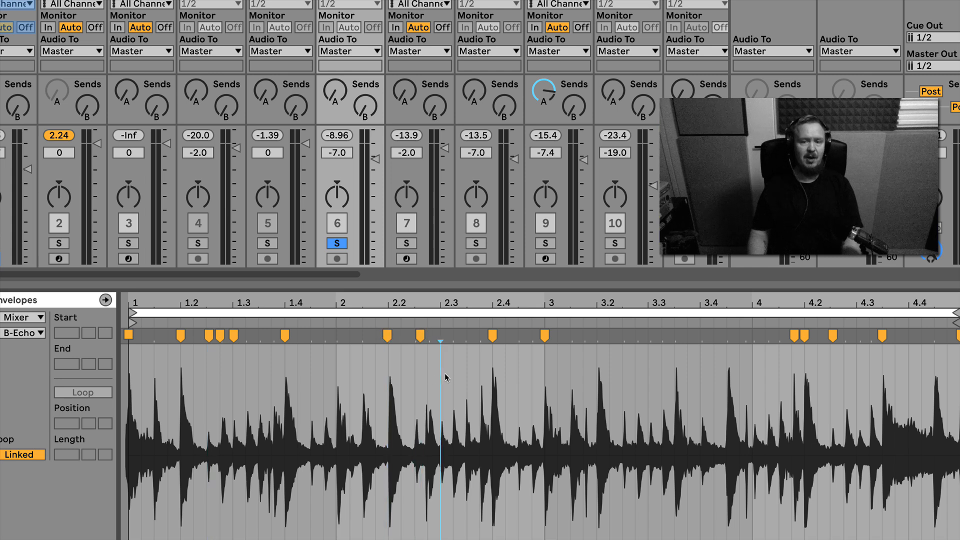
# Undo all of the extra warp markers just added to the amenL clip
pyautogui.click(612, 366)
pyautogui.hotkey('ctrl', 'z')
pyautogui.hotkey('ctrl', 'z')
pyautogui.hotkey('ctrl', 'z')
pyautogui.hotkey('ctrl', 'z')
pyautogui.hotkey('ctrl', 'z')
pyautogui.hotkey('ctrl', 'z')
pyautogui.hotkey('ctrl', 'z')
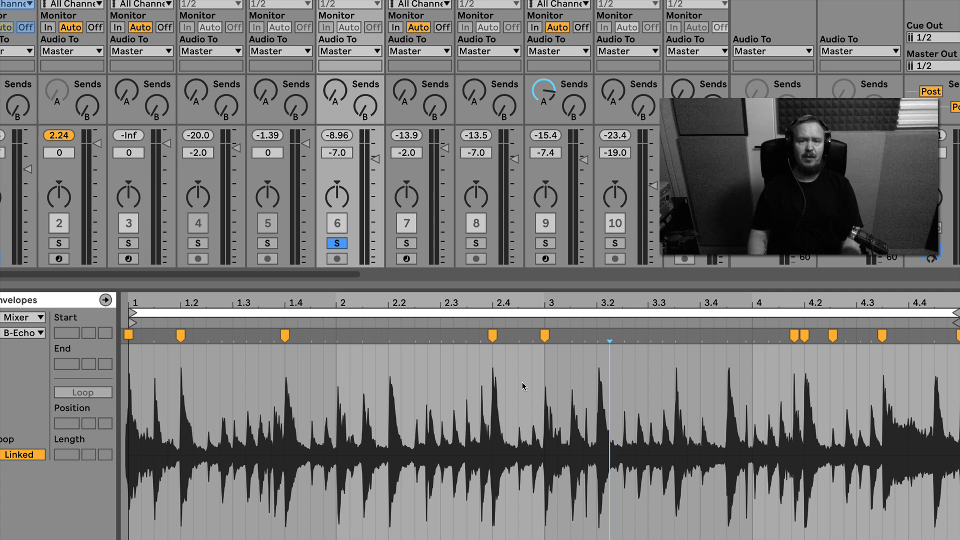
# Slice the amenL clip to a new MIDI track with one slice per Transient, the Built-in preset and warped timing preserved
pyautogui.rightClick(492, 386)
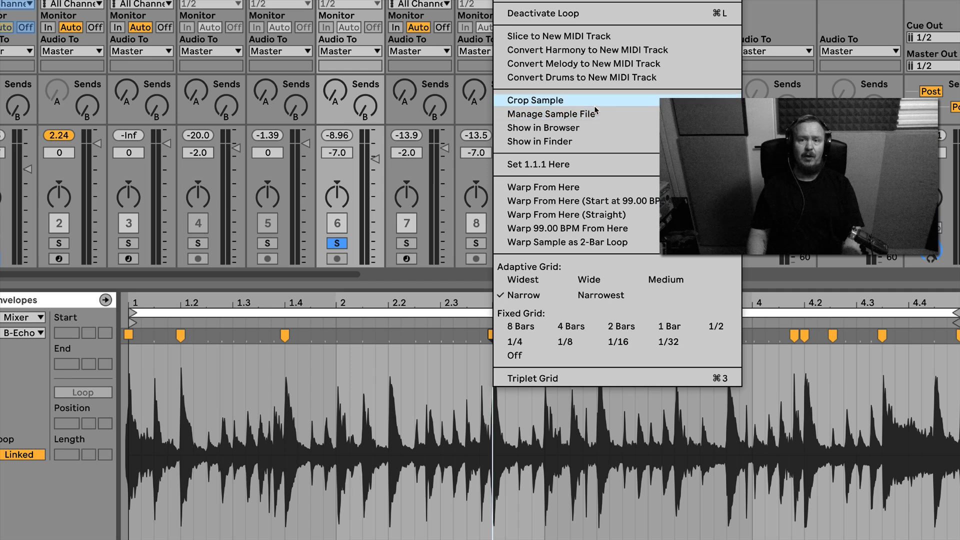
pyautogui.click(589, 37)
pyautogui.click(377, 197)
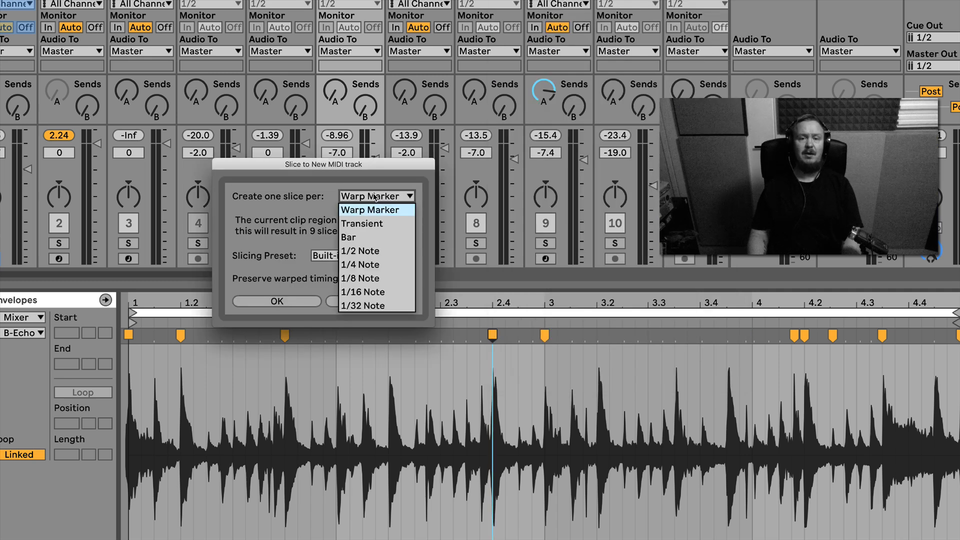
pyautogui.click(368, 223)
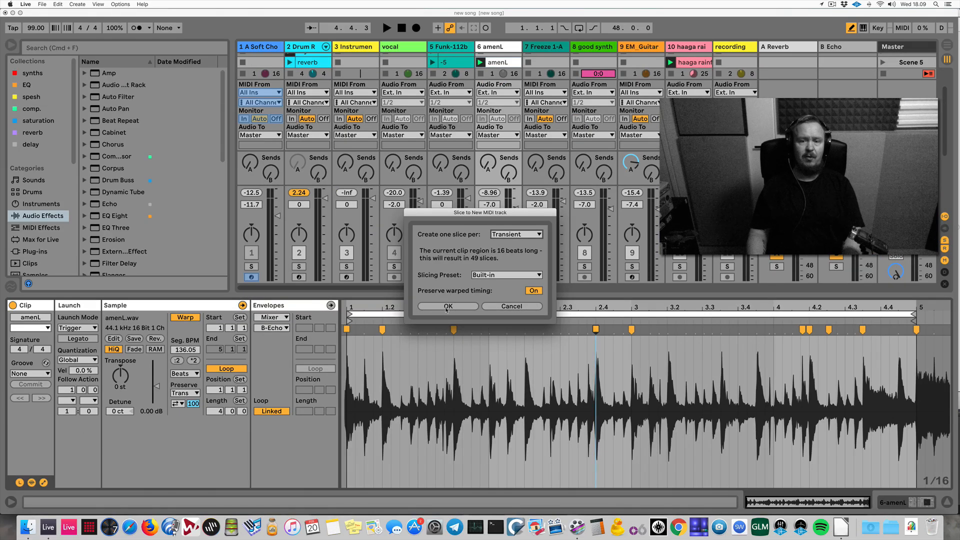
pyautogui.click(446, 306)
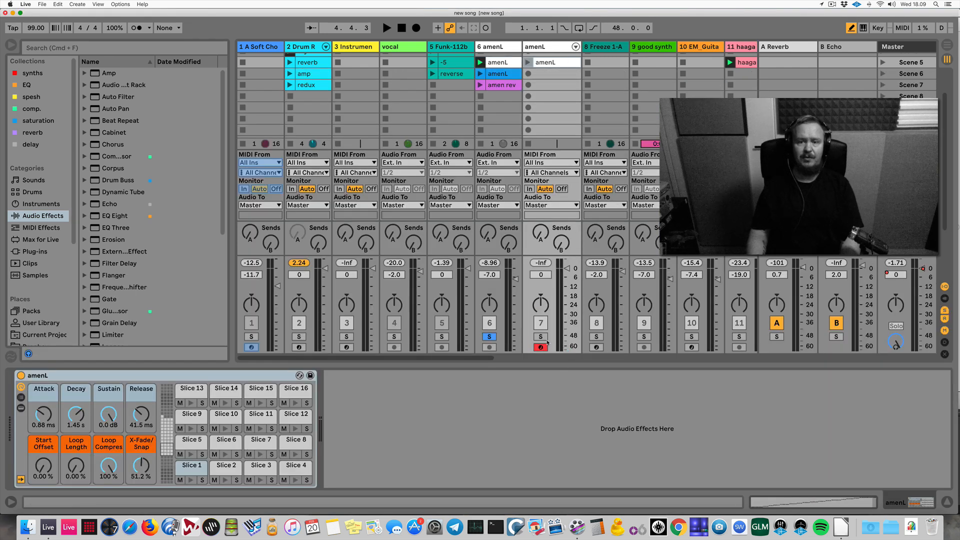
# Solo the new sliced amenL track, launch its MIDI clip and open the clip's notes
pyautogui.click(542, 337)
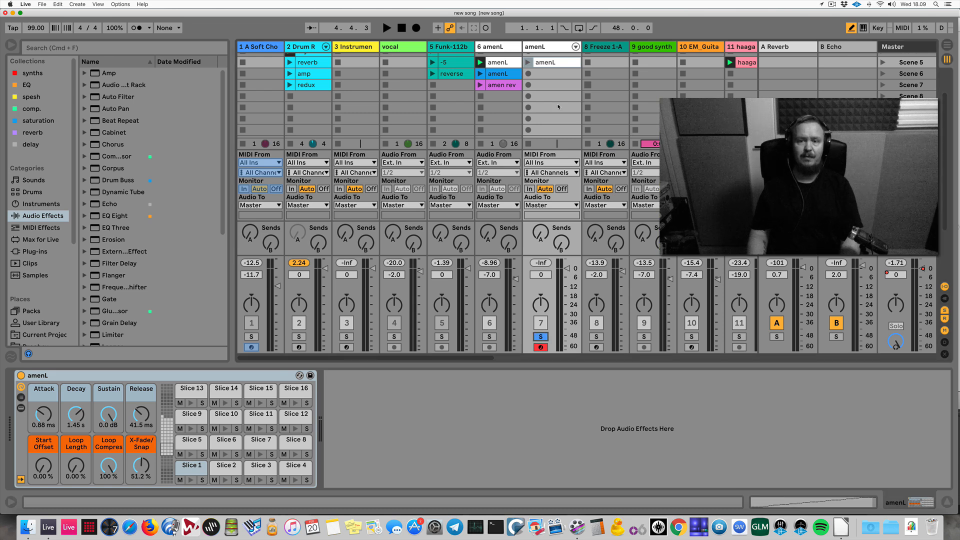
pyautogui.click(528, 62)
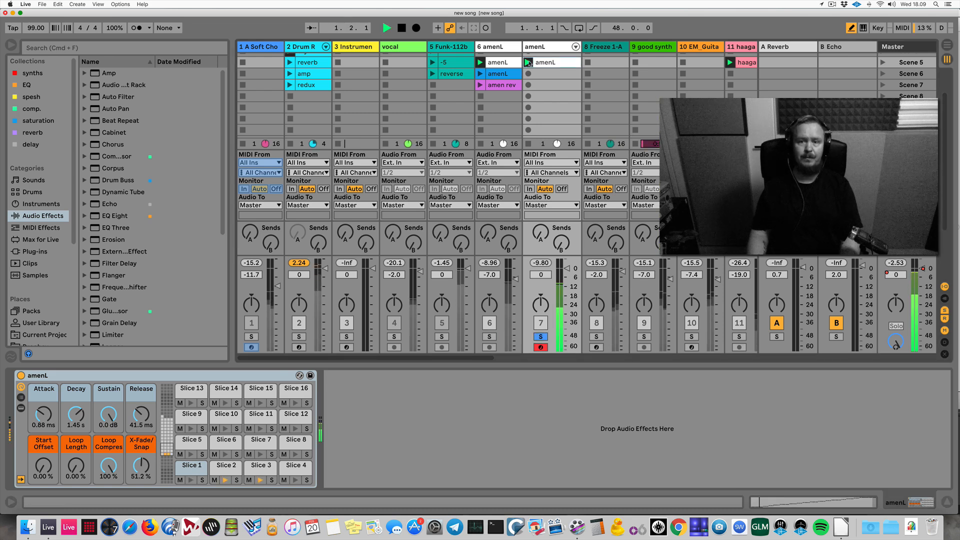
pyautogui.doubleClick(546, 63)
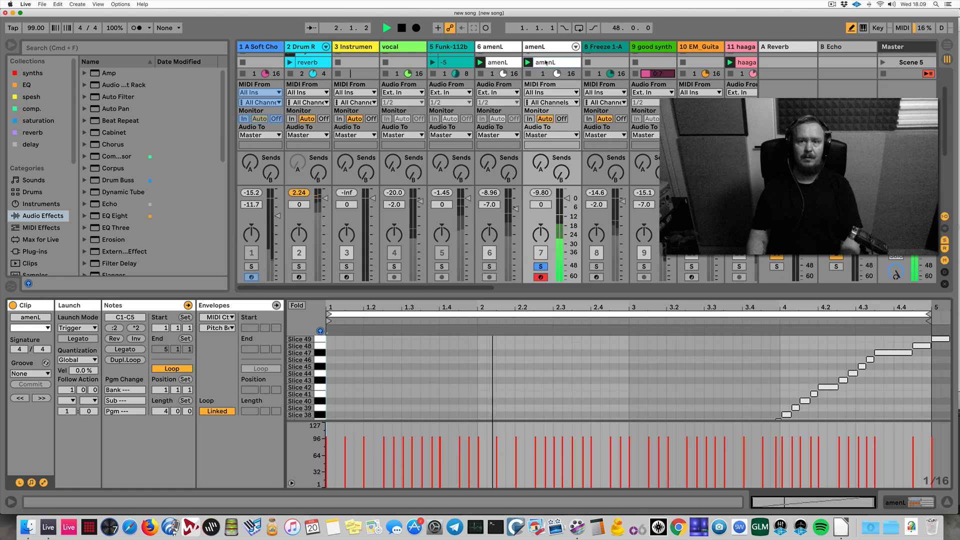
# Enlarge the clip view, turn off draw mode and shrink the velocity lane to give the slice notes more room
pyautogui.moveTo(629, 293); pyautogui.dragTo(629, 208)
pyautogui.scroll(5, 716, 377)
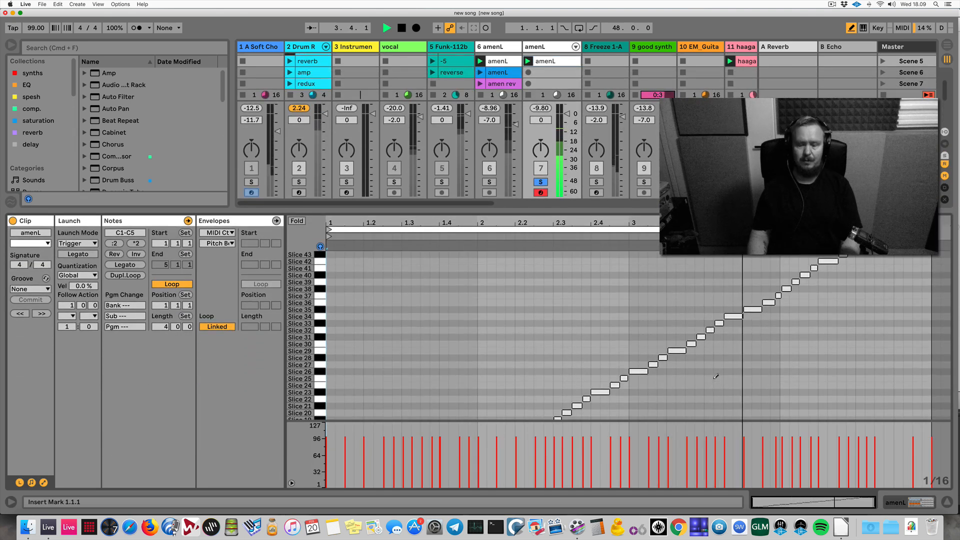
pyautogui.press('b')
pyautogui.scroll(1, 714, 381)
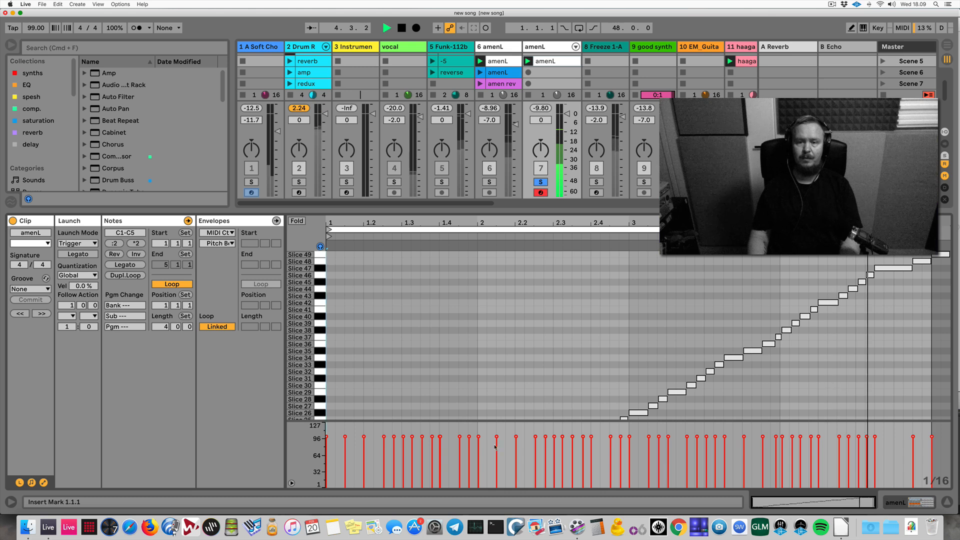
pyautogui.moveTo(449, 421); pyautogui.dragTo(448, 465)
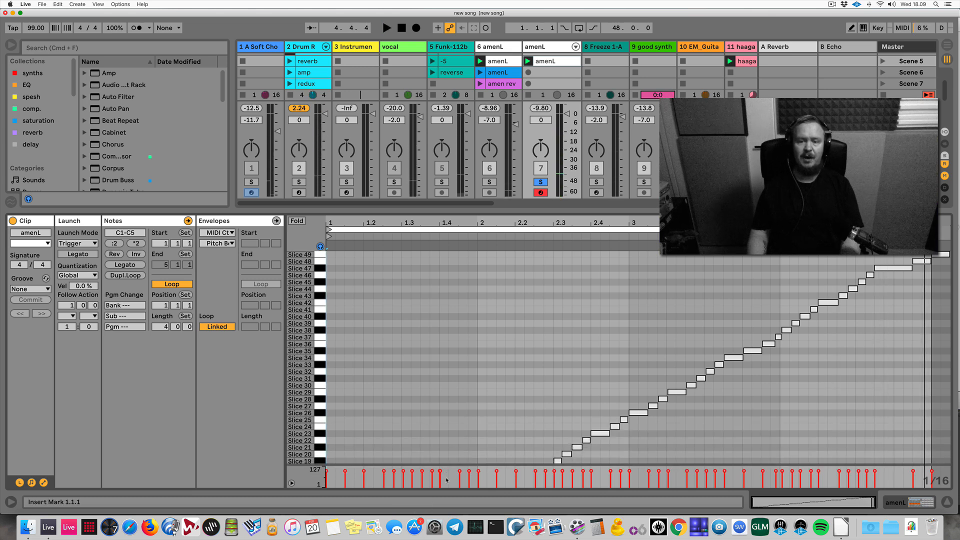
# Turn on the metronome and play the sliced amenL clip against it, stopping in bar 3
pyautogui.click(138, 28)
pyautogui.press('space')
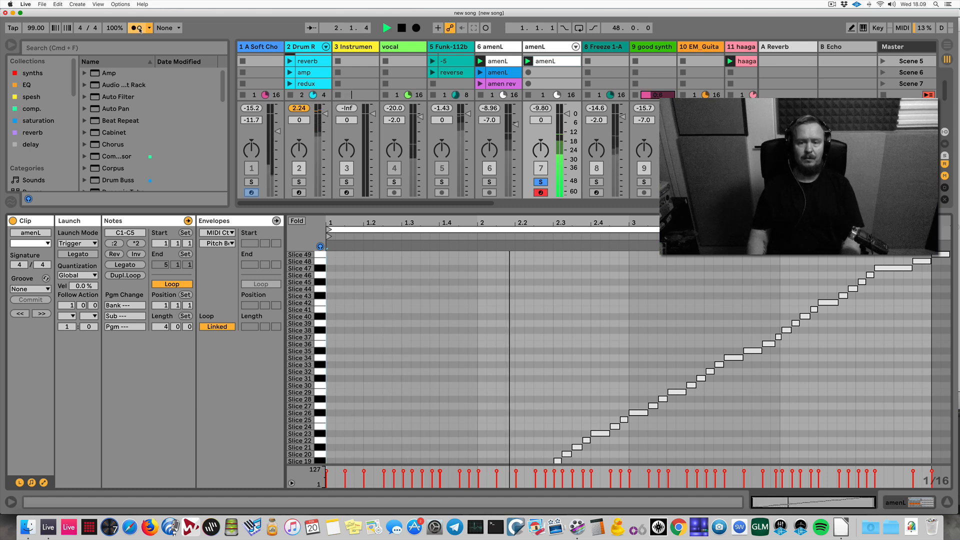
pyautogui.press('space')
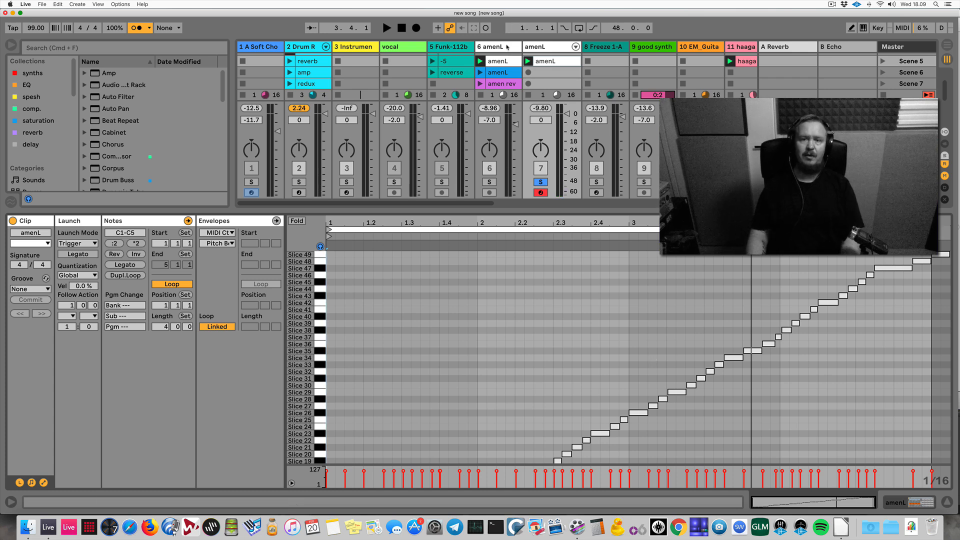
# Review the Slice to New MIDI Track settings for the original amenL audio clip and cancel the dialog
pyautogui.click(546, 61)
pyautogui.rightClick(523, 315)
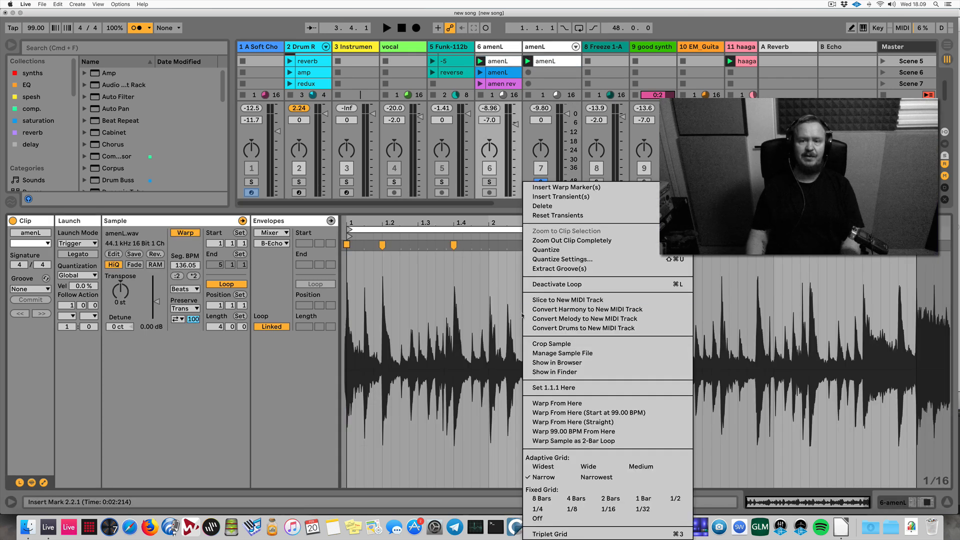
pyautogui.click(531, 300)
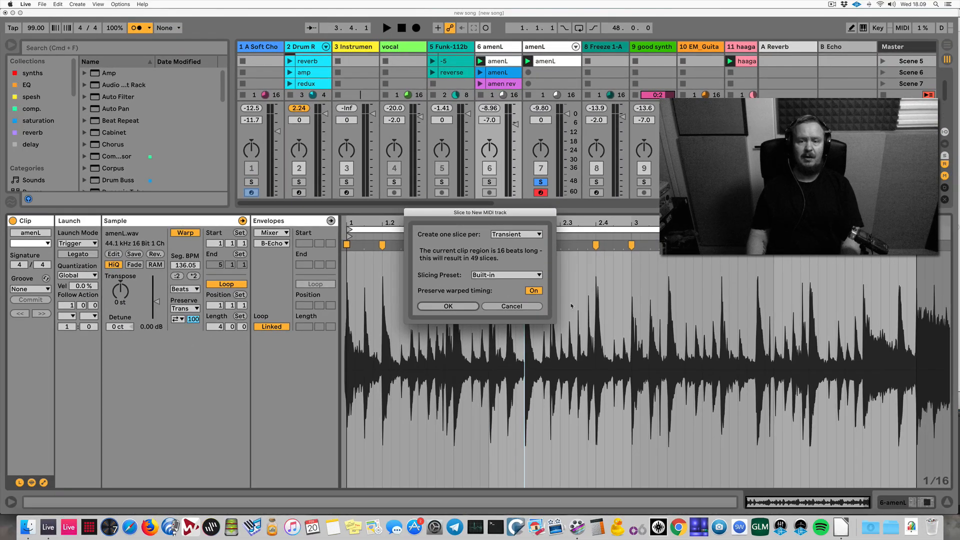
pyautogui.click(532, 307)
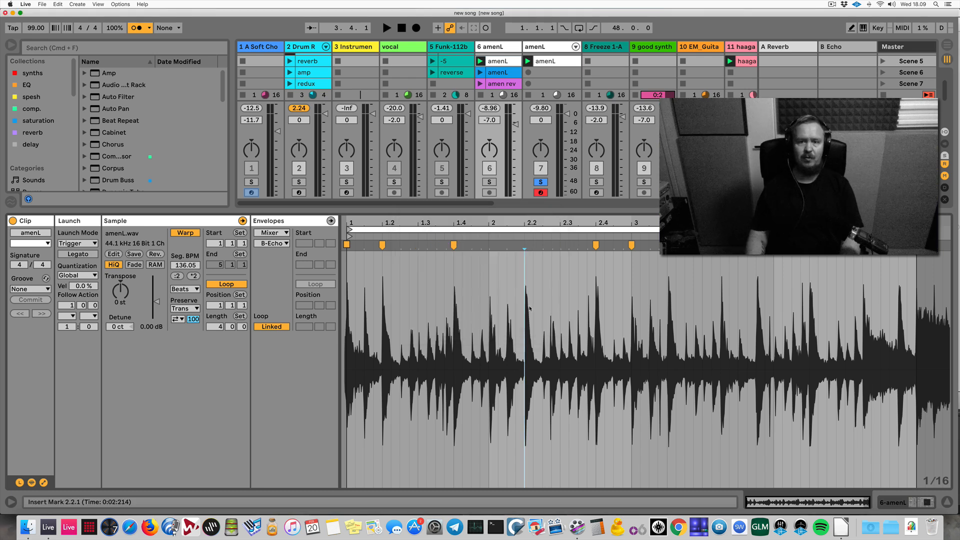
# Reopen the sliced amenL MIDI clip, examine its staircase of notes down to Slice 1 and play its opening briefly
pyautogui.click(561, 65)
pyautogui.scroll(-4, 567, 343)
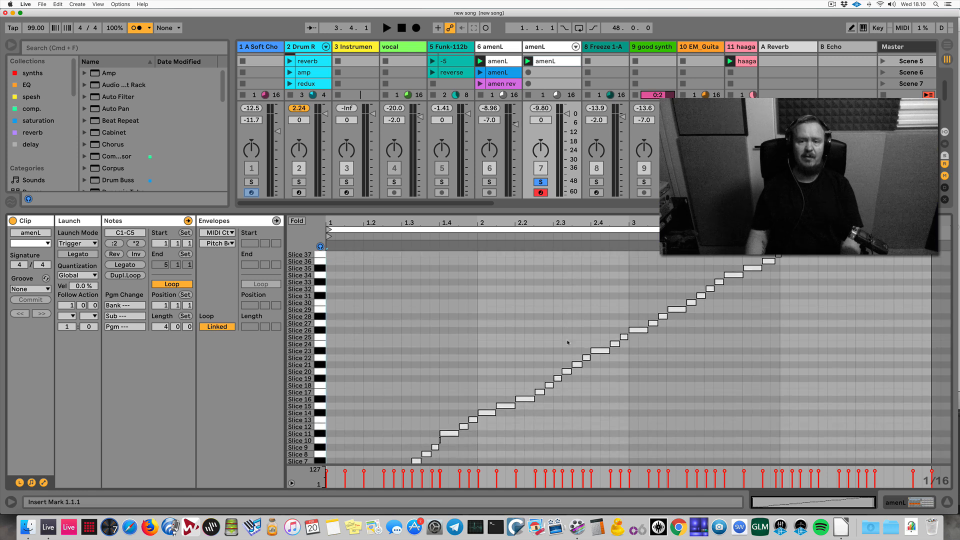
pyautogui.moveTo(546, 216); pyautogui.dragTo(546, 224)
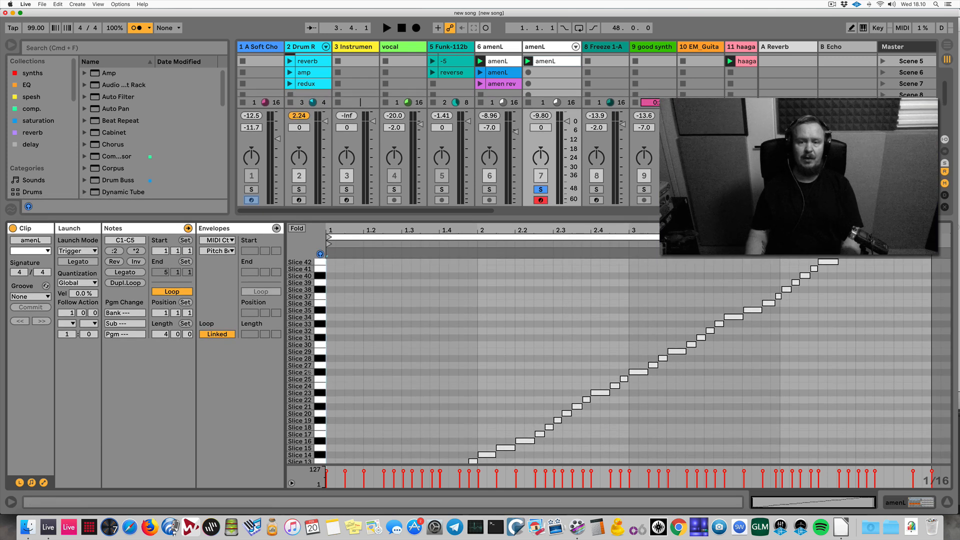
pyautogui.scroll(-5, 443, 361)
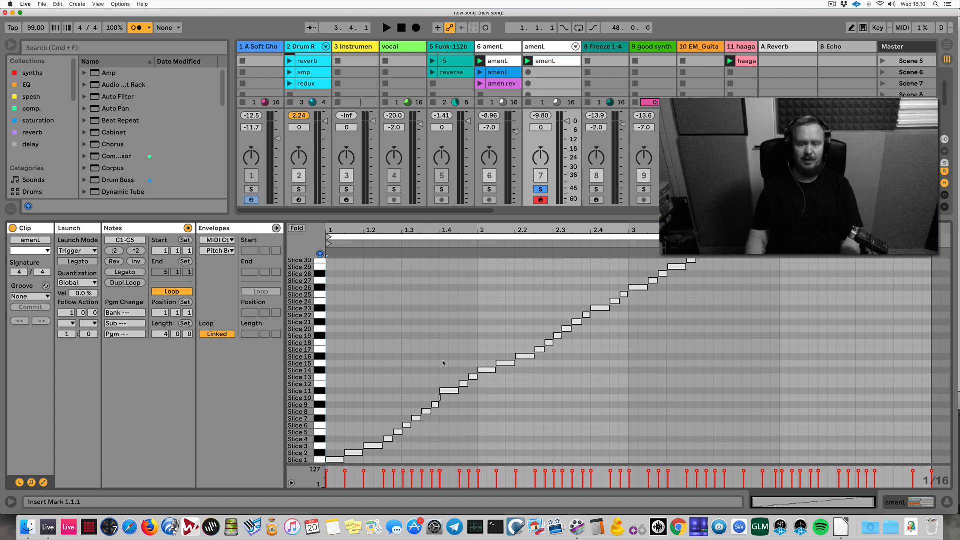
pyautogui.press('space')
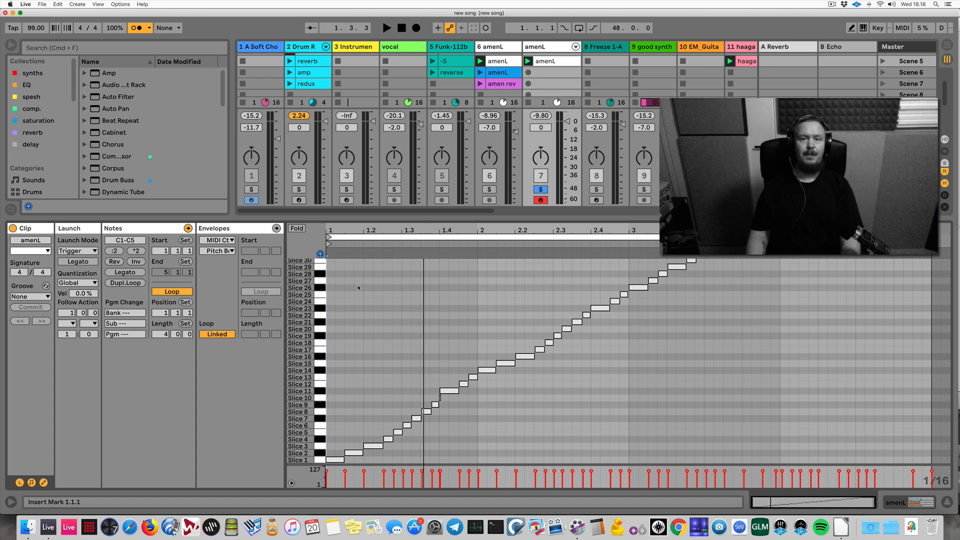
pyautogui.click(371, 326)
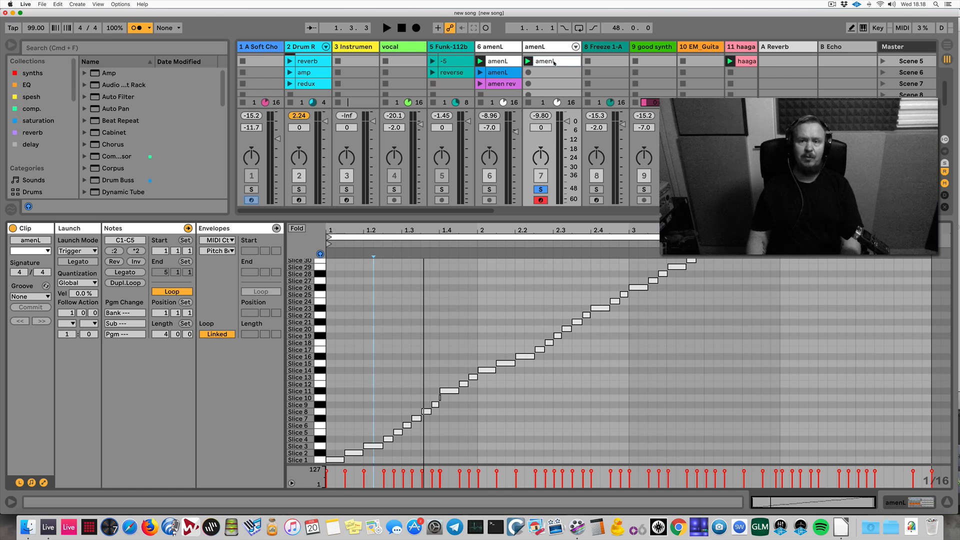
pyautogui.scroll(2, 554, 63)
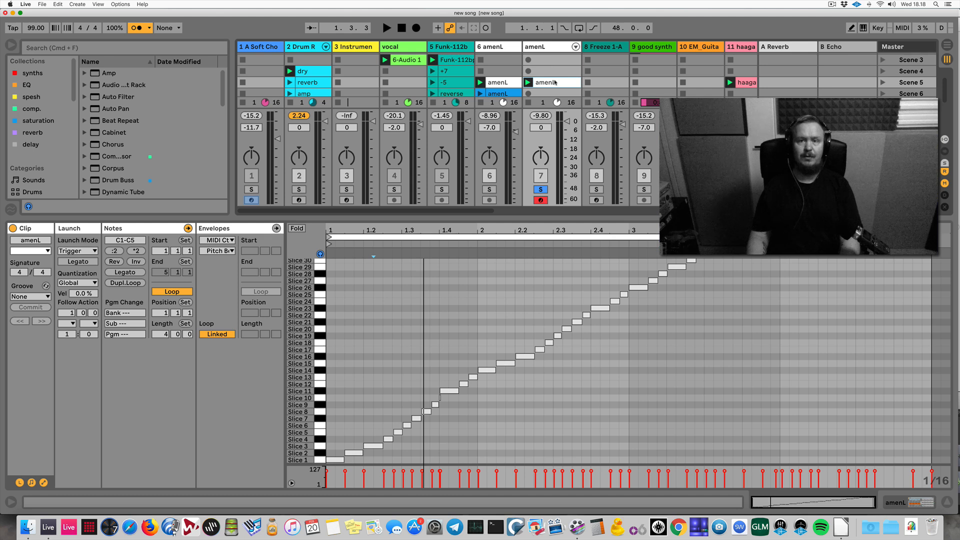
# Duplicate the sliced amenL MIDI clip into the slot below and rename the copy amenEDIT
pyautogui.scroll(-2, 554, 82)
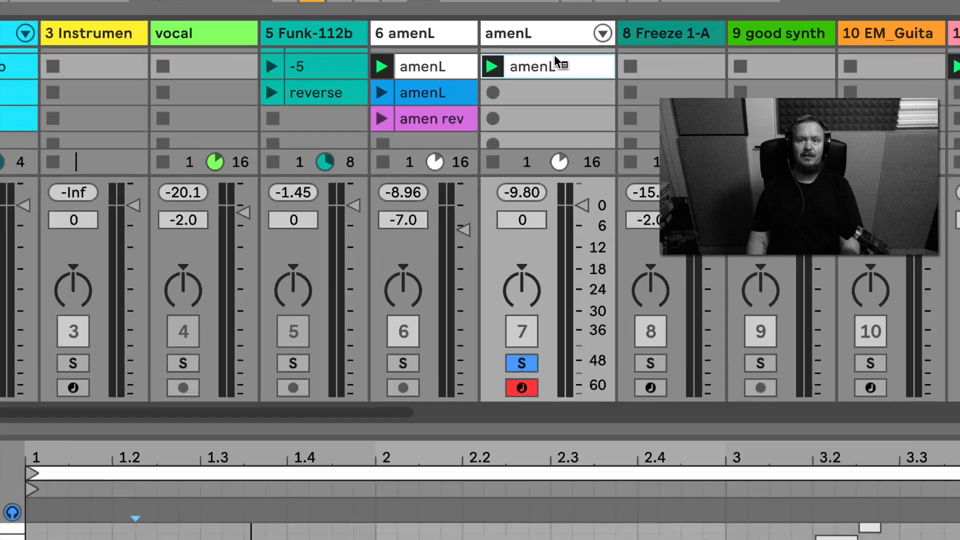
pyautogui.hotkey('ctrl', 'd')
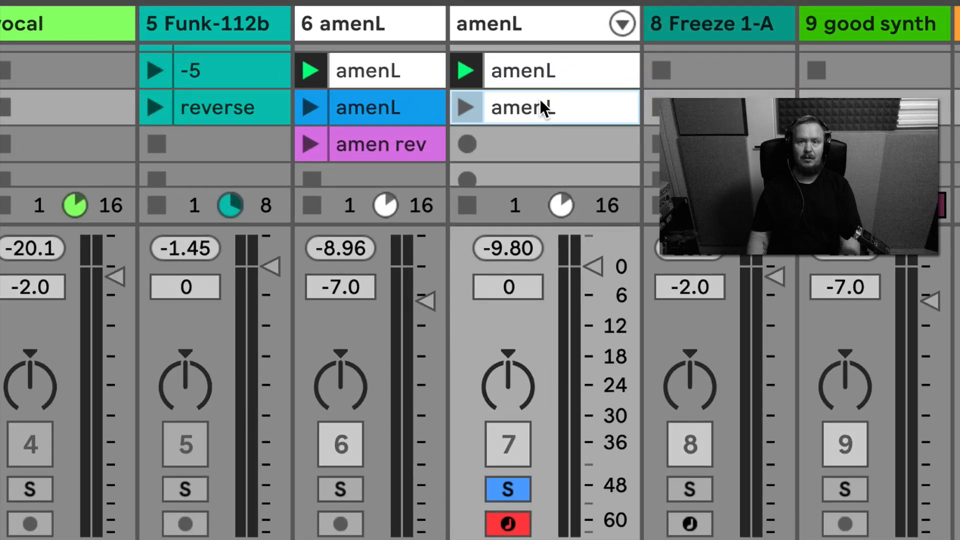
pyautogui.hotkey('ctrl', 'r')
pyautogui.press('Right')
pyautogui.press('BackSpace')
pyautogui.write('EDIT')
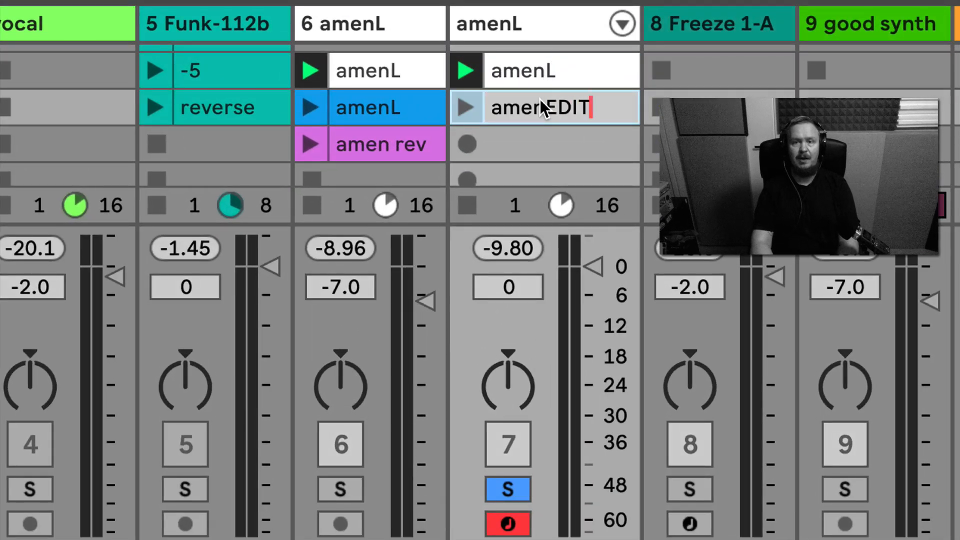
pyautogui.press('Return')
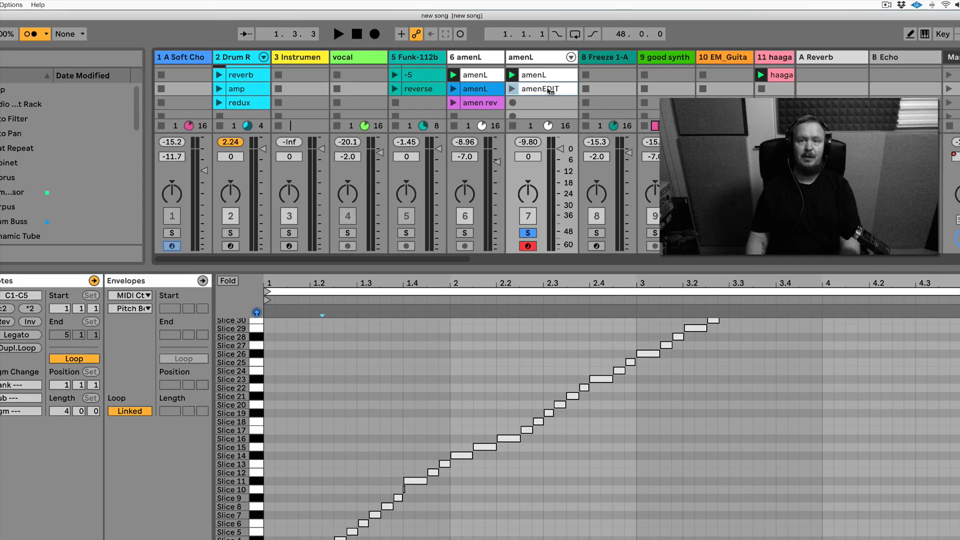
# Clear all notes from the amenEDIT clip and place an eighth note at its start on Slice 14
pyautogui.hotkey('ctrl', 'a')
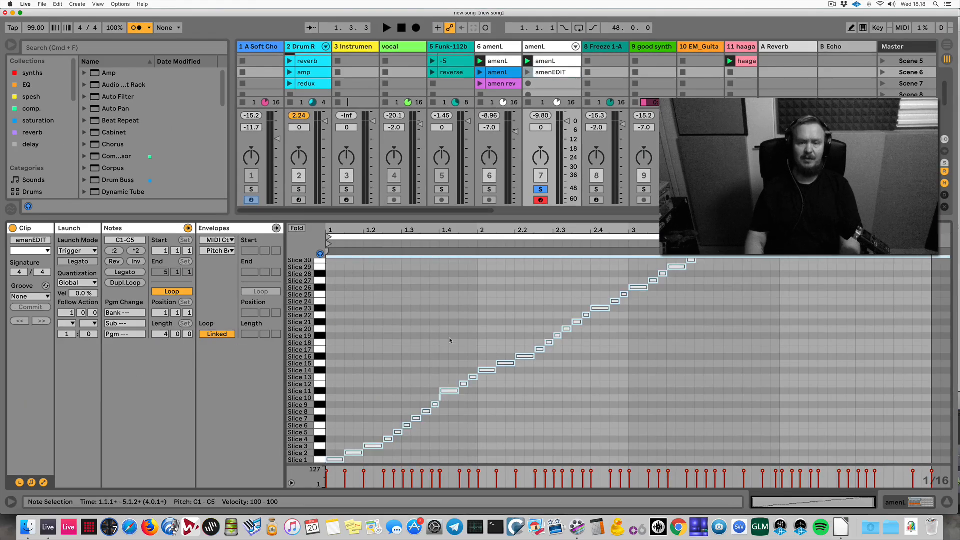
pyautogui.press('Delete')
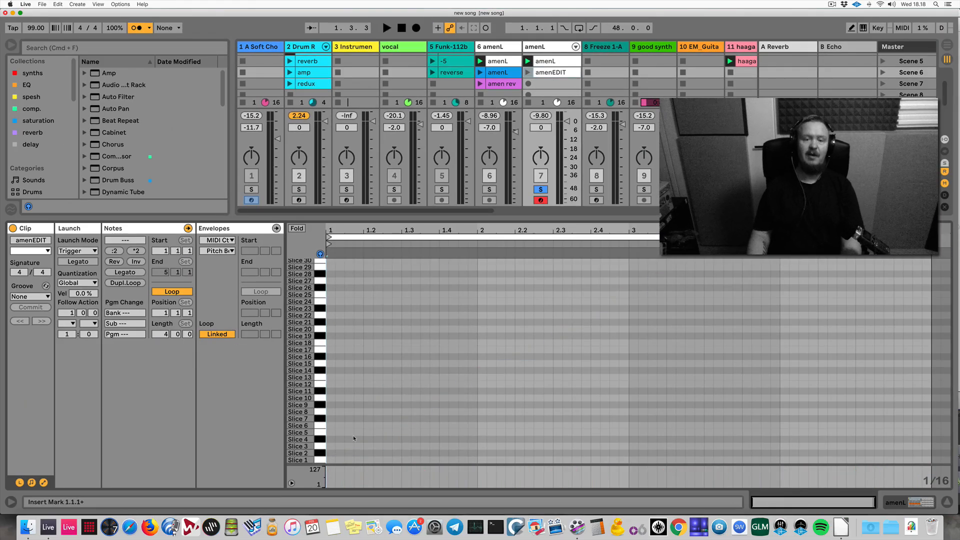
pyautogui.doubleClick(332, 461)
pyautogui.moveTo(334, 460); pyautogui.dragTo(344, 462)
pyautogui.press('Up')
pyautogui.press('Up')
pyautogui.press('Up')
pyautogui.press('Up')
pyautogui.press('Up')
pyautogui.press('Up')
pyautogui.press('Up')
pyautogui.press('Up')
pyautogui.press('Up')
pyautogui.press('Up')
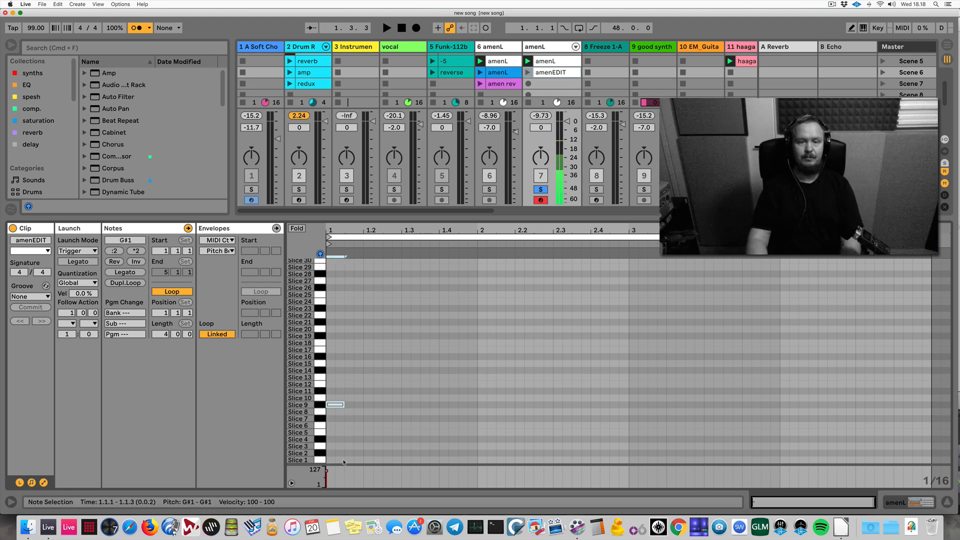
pyautogui.press('Up')
pyautogui.press('Up')
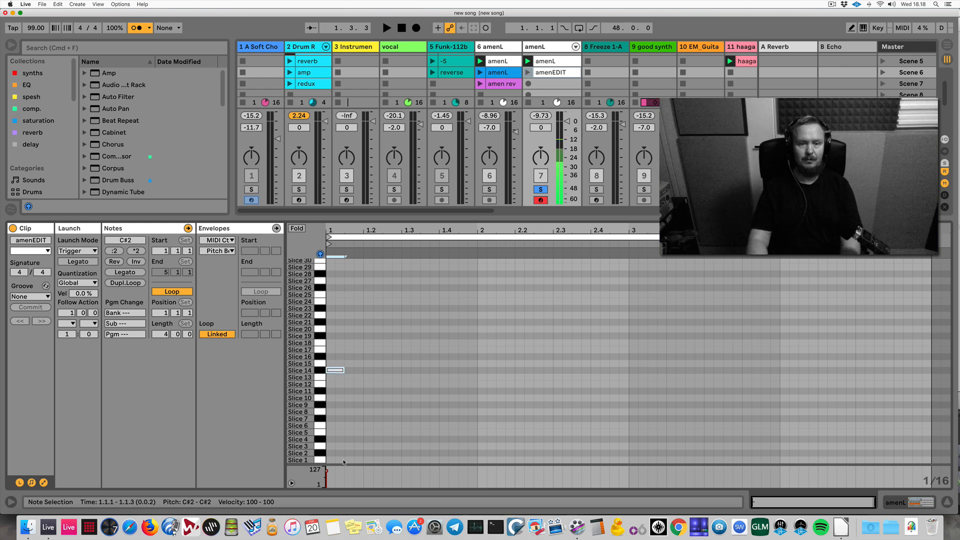
# Duplicate the note seven times, each one slice higher up to Slice 21, shortening the notes to sixteenths from Slice 17 onward
pyautogui.press('super+d')
pyautogui.press('Up')
pyautogui.press('super+d')
pyautogui.press('Up')
pyautogui.press('super+d')
pyautogui.press('Up')
pyautogui.hotkey('shift', 'Left')
pyautogui.press('super+d')
pyautogui.press('Up')
pyautogui.press('super+d')
pyautogui.press('Up')
pyautogui.press('super+d')
pyautogui.press('Up')
pyautogui.press('super+d')
pyautogui.press('Up')
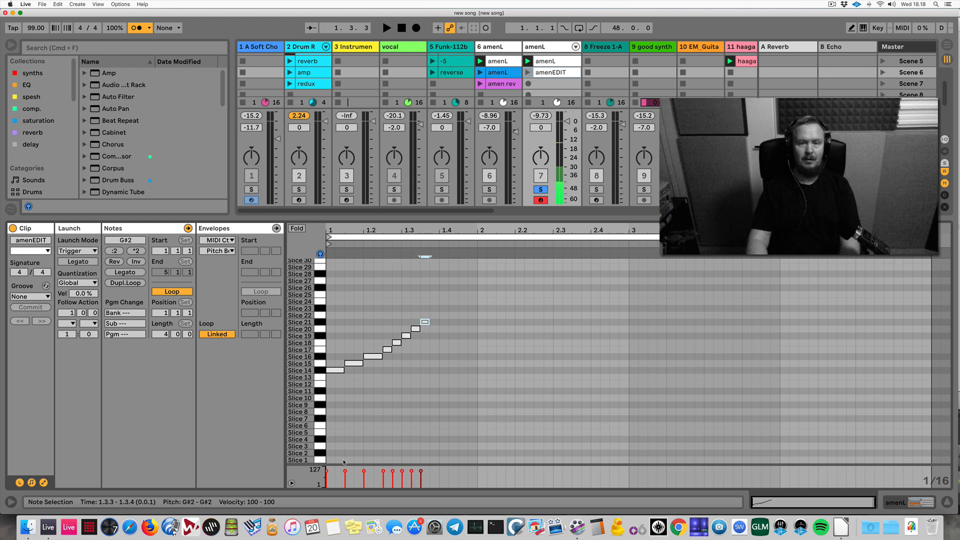
# Move the last note to Slice 14 and fill the rest of bar 1 with sixteenth notes on Slices 15, 23, 14, 17 and 18
pyautogui.press('Down')
pyautogui.press('Down')
pyautogui.press('Down')
pyautogui.press('Down')
pyautogui.press('Down')
pyautogui.press('Down')
pyautogui.press('Down')
pyautogui.press('super+d')
pyautogui.press('Up')
pyautogui.press('super+d')
pyautogui.press('Up')
pyautogui.press('Up')
pyautogui.press('Up')
pyautogui.press('Up')
pyautogui.press('Up')
pyautogui.press('Up')
pyautogui.press('Up')
pyautogui.press('Up')
pyautogui.press('super+d')
pyautogui.press('Down')
pyautogui.press('Down')
pyautogui.press('Down')
pyautogui.press('Down')
pyautogui.press('Down')
pyautogui.press('Down')
pyautogui.press('Down')
pyautogui.press('Down')
pyautogui.press('Down')
pyautogui.press('super+d')
pyautogui.press('Up')
pyautogui.press('Up')
pyautogui.press('Up')
pyautogui.press('super+d')
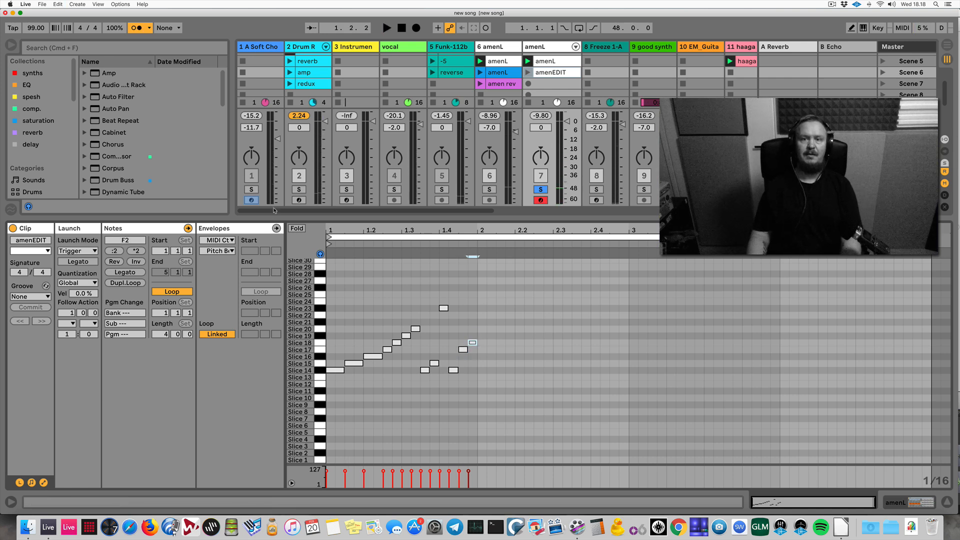
# Launch the amenEDIT clip and listen to its rearranged first bar while examining the notes closely
pyautogui.click(528, 72)
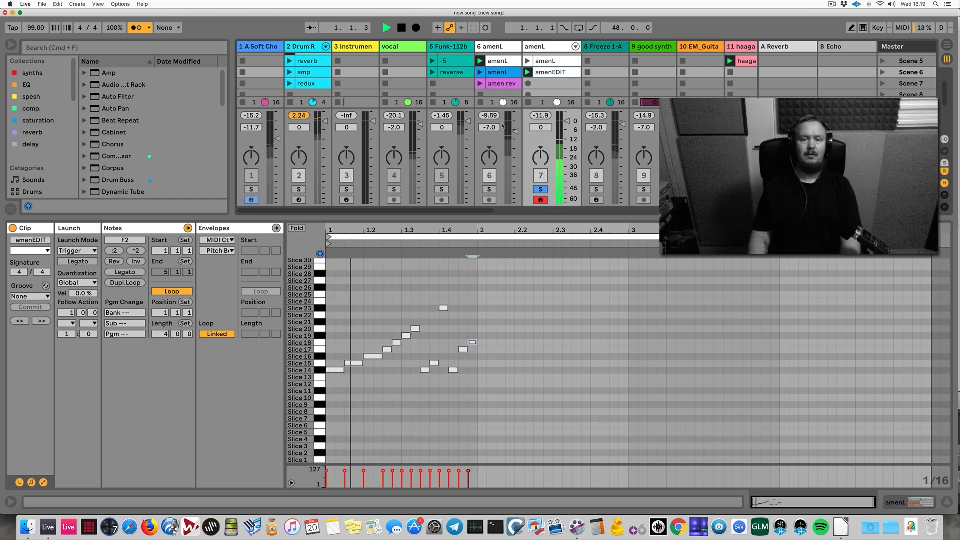
pyautogui.press('space')
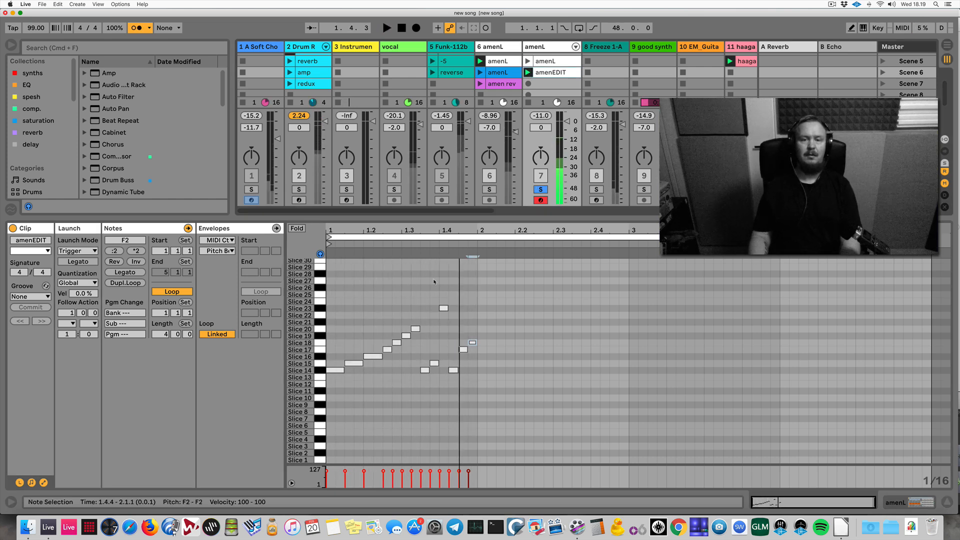
pyautogui.press('+')
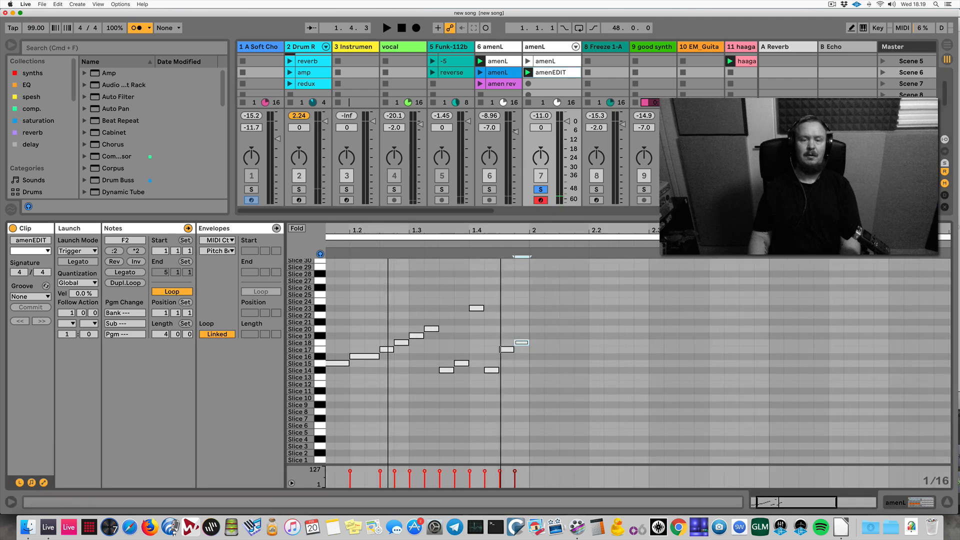
pyautogui.press('+')
pyautogui.press('space')
pyautogui.press('+')
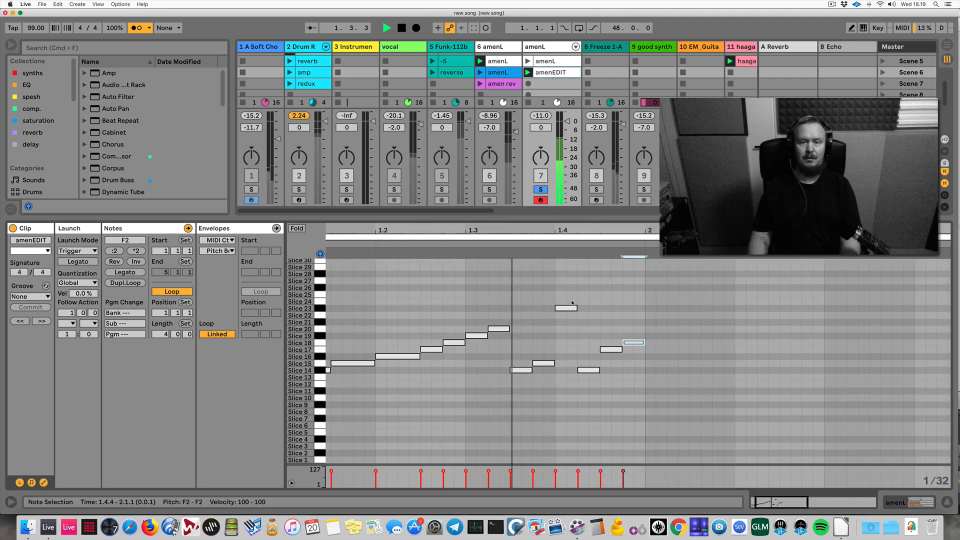
pyautogui.hscroll(2, 572, 303)
pyautogui.scroll(2, 573, 303)
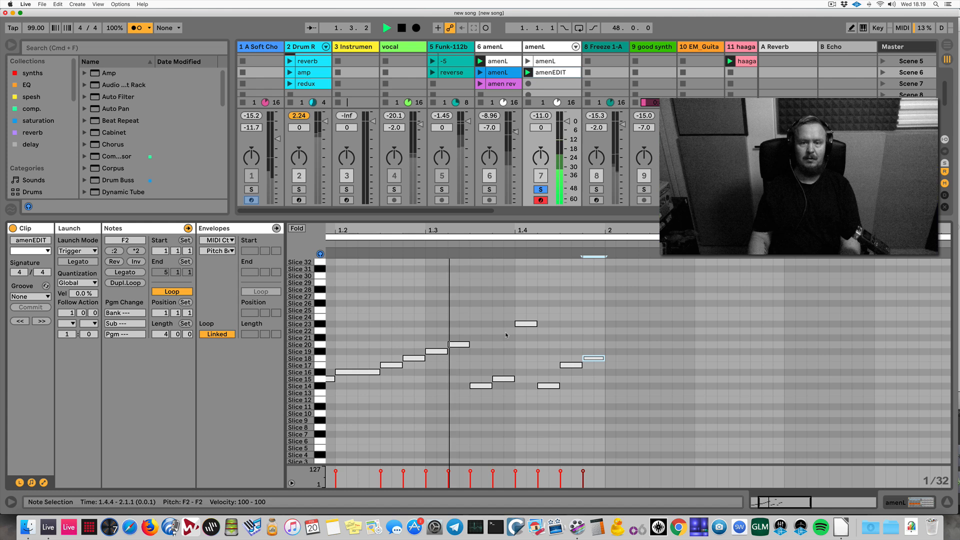
# Select the Slice 20 and Slice 19 notes in beat 1.3 and play the clip to hear them in context
pyautogui.click(457, 345)
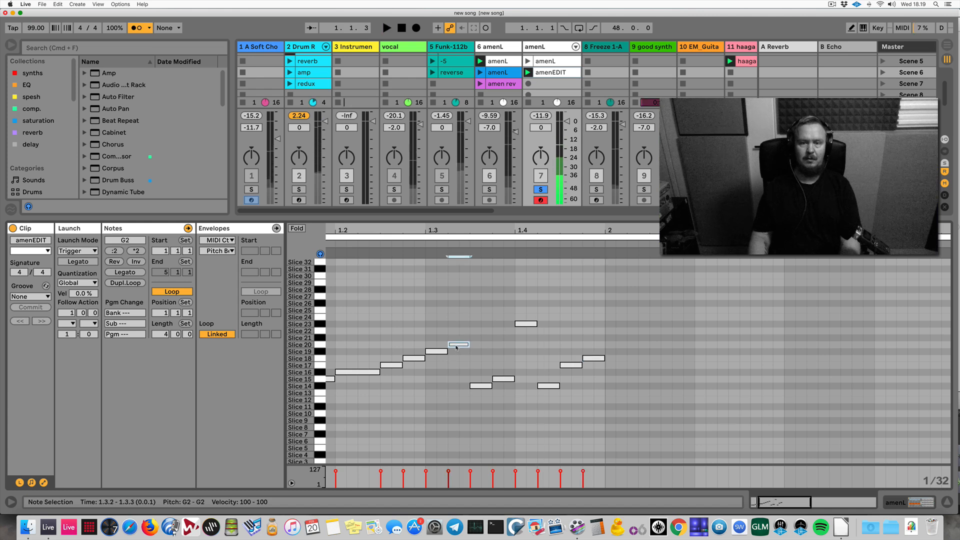
pyautogui.press('space')
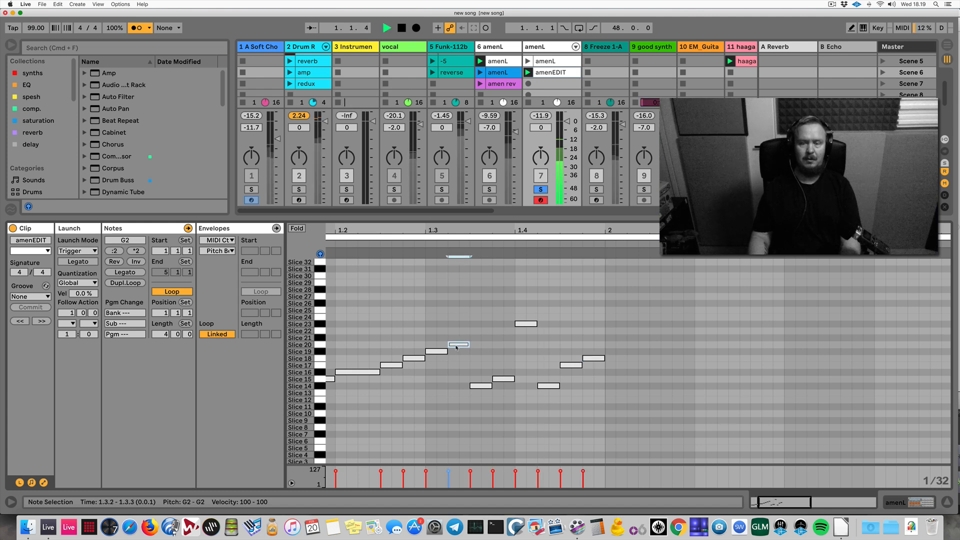
pyautogui.press('-')
pyautogui.press('space')
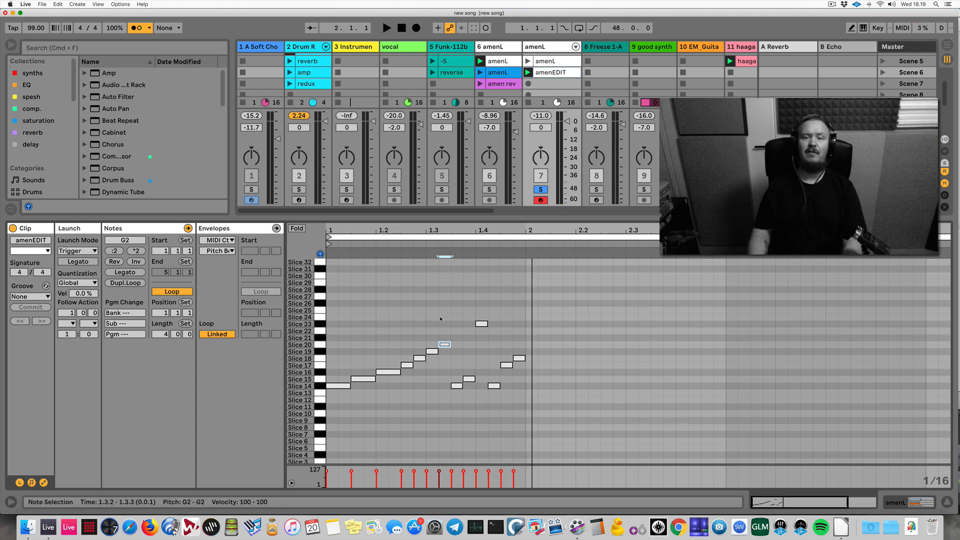
pyautogui.keyDown('shift'); pyautogui.click(432, 352); pyautogui.keyUp('shift')
pyautogui.press('space')
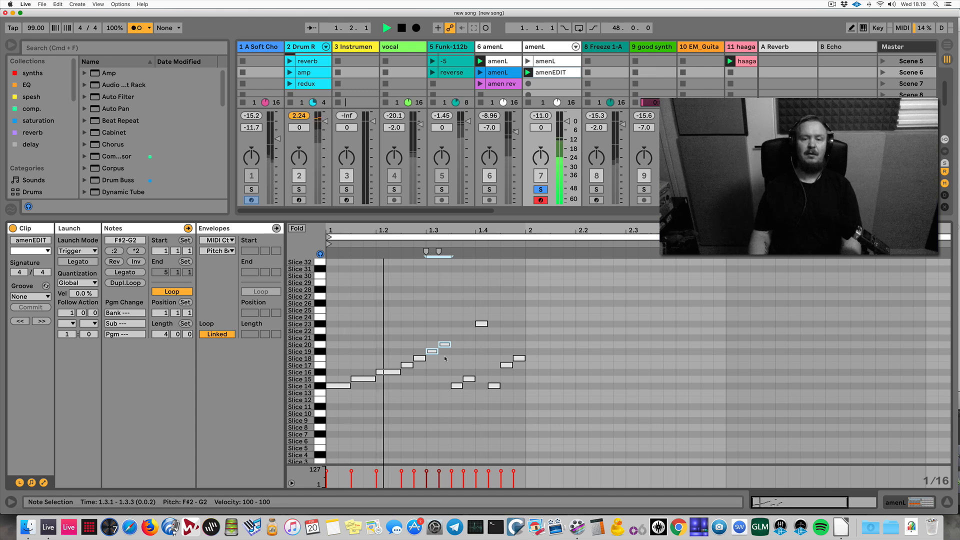
pyautogui.press('space')
# View Slices 17 to 32 in the amenL drum rack, and reselect the Slice 19 and 20 notes in amenEDIT
pyautogui.click(544, 48)
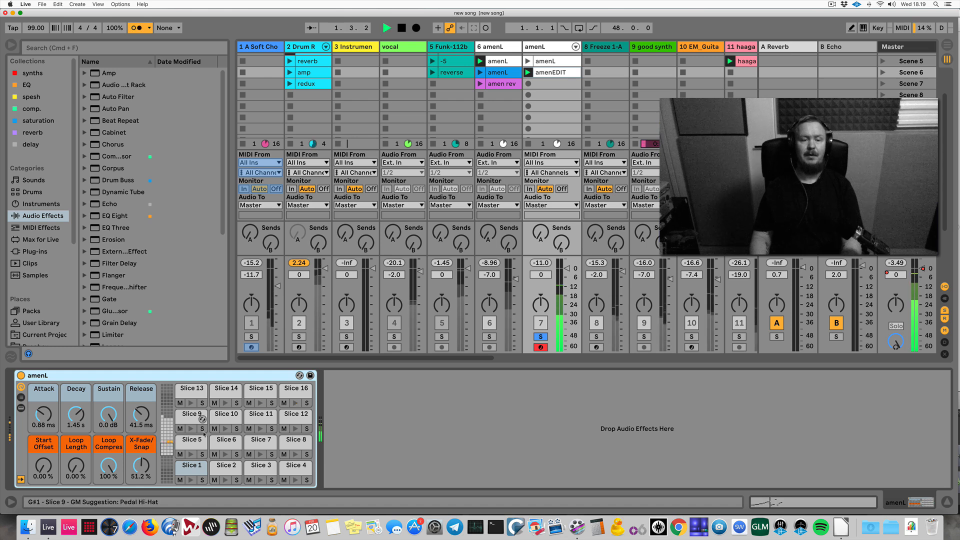
pyautogui.click(167, 429)
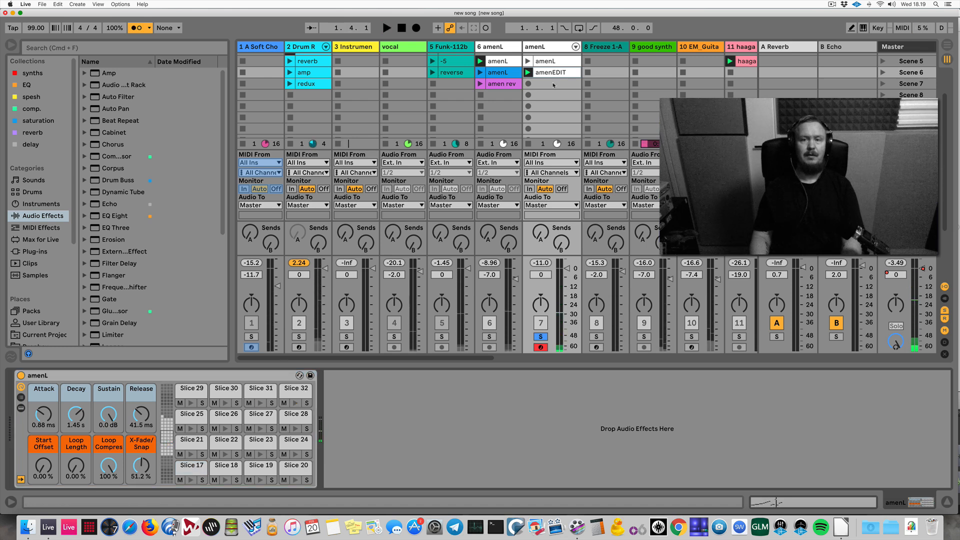
pyautogui.click(552, 83)
pyautogui.click(549, 72)
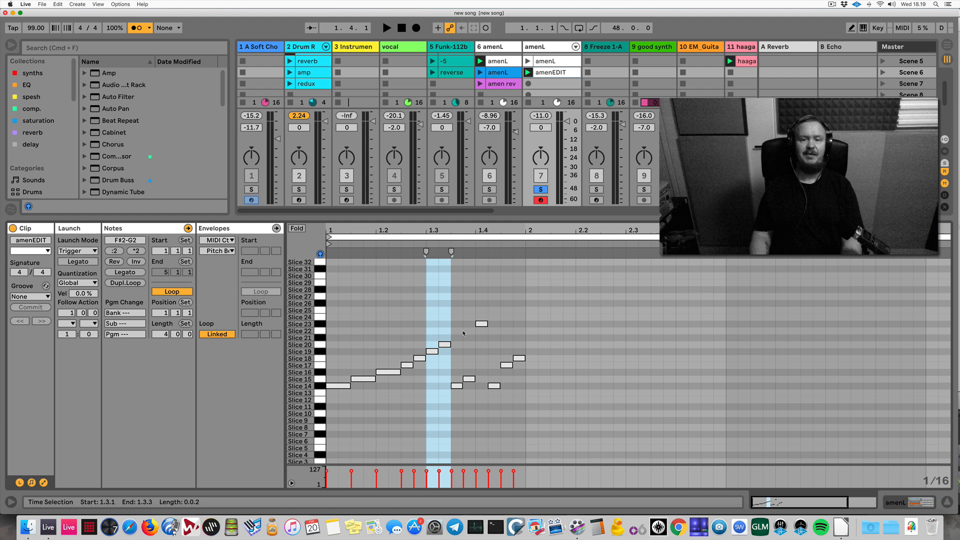
pyautogui.moveTo(432, 333); pyautogui.dragTo(445, 357)
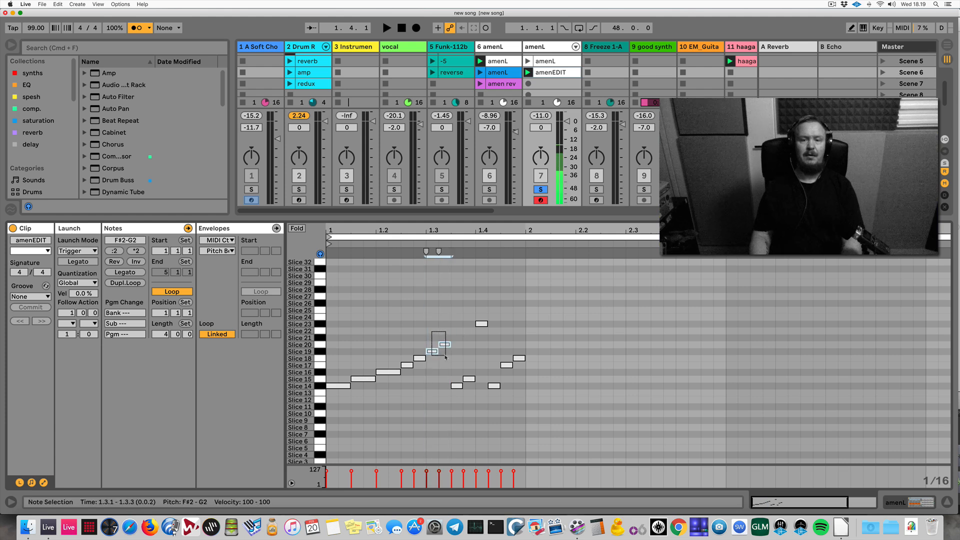
# Return to the amenL track's drum rack and show the sample device of Slice 19
pyautogui.doubleClick(549, 47)
pyautogui.click(264, 474)
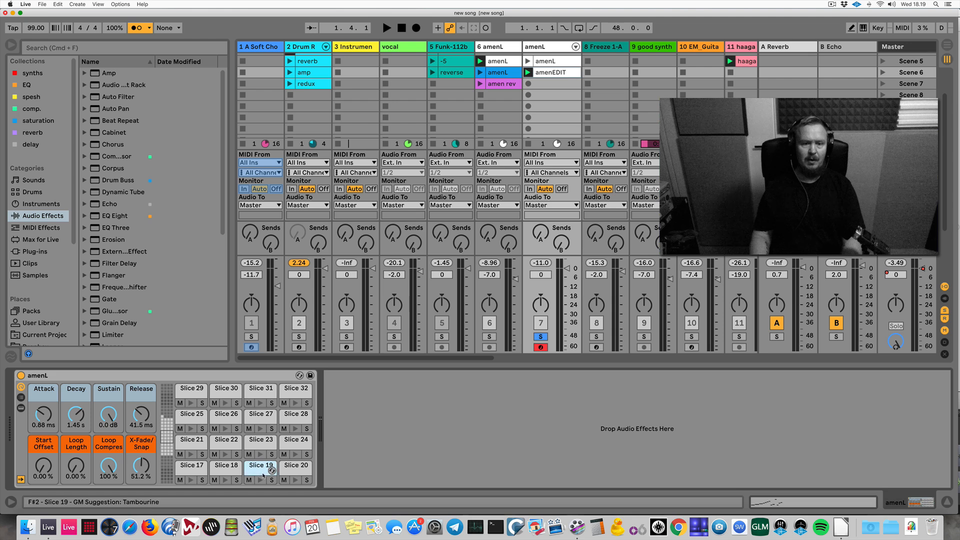
pyautogui.click(258, 466)
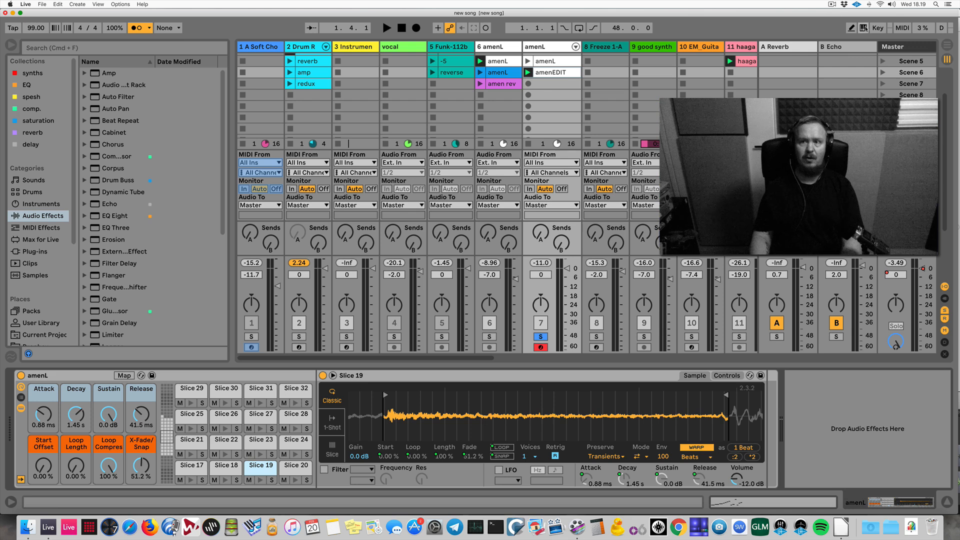
# Enable the computer MIDI keyboard, set its octave to C2–D3 and audition slices including Slice 18 and Slice 20
pyautogui.click(866, 29)
pyautogui.press('a')
pyautogui.press('z')
pyautogui.press('a')
pyautogui.press('s')
pyautogui.press('d')
pyautogui.press('f')
pyautogui.press('g')
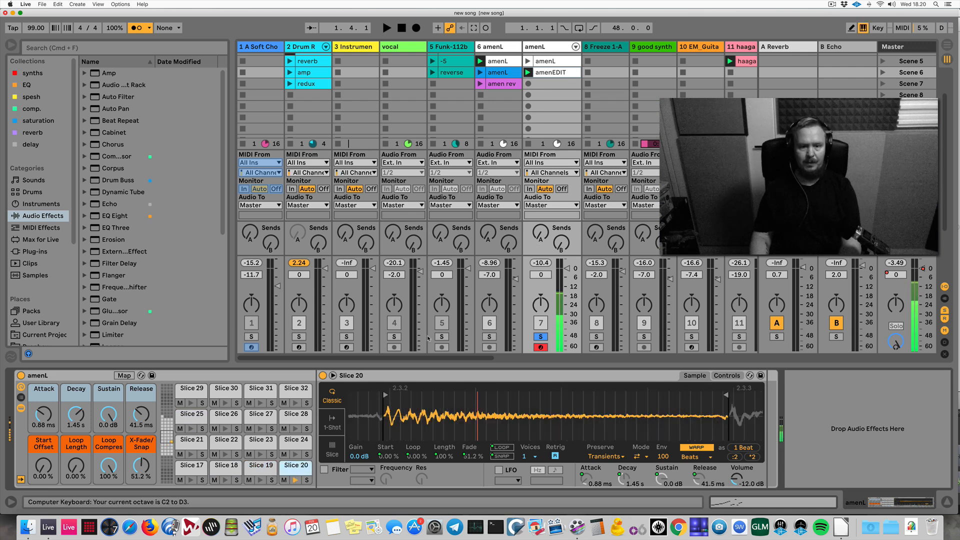
pyautogui.press('f')
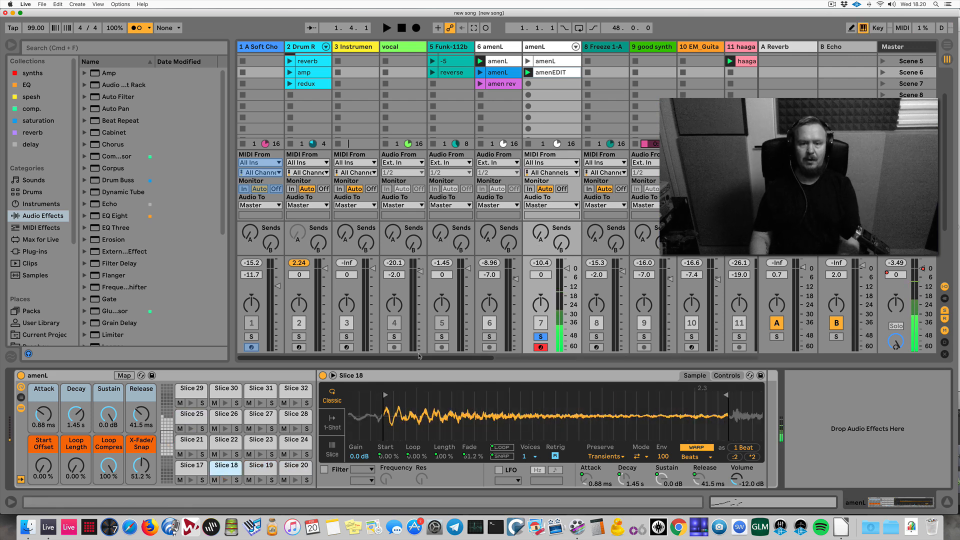
pyautogui.press('f')
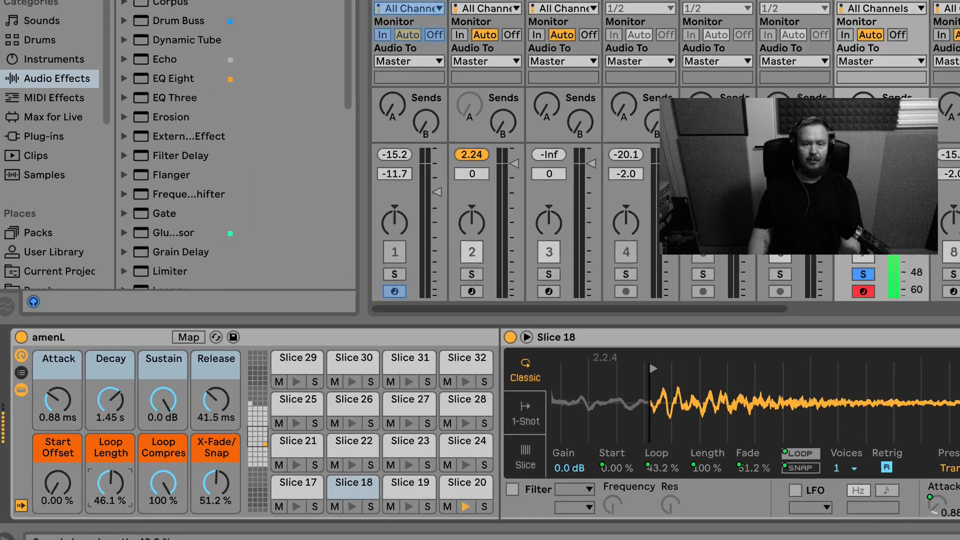
# Raise the drum rack's Loop Length macro to 63.8 % while triggering Slice 20 to hear the looping
pyautogui.moveTo(76, 465); pyautogui.dragTo(76, 450)
pyautogui.press('g')
pyautogui.moveTo(121, 489); pyautogui.dragTo(121, 508)
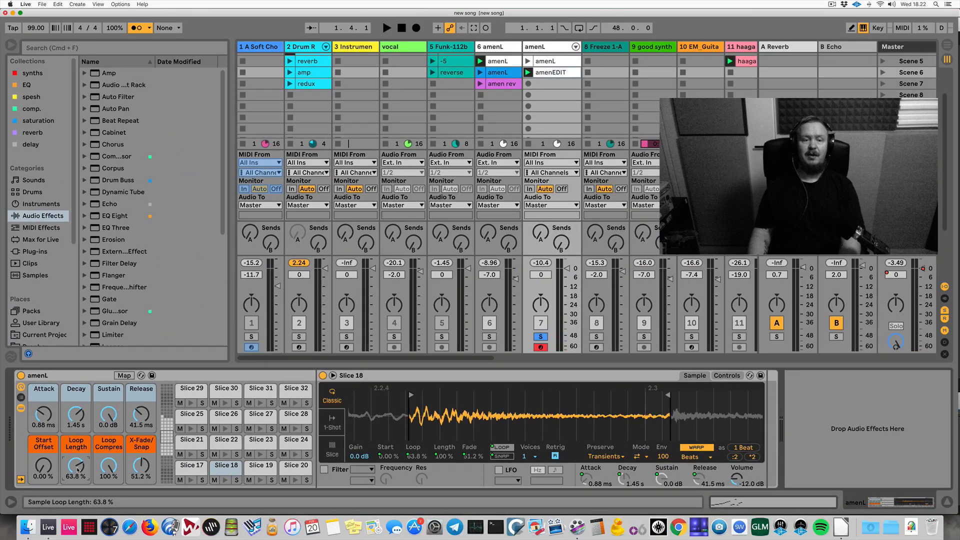
# Check the Slice to New MIDI Track settings for the blue amenL audio clip again and cancel the dialog
pyautogui.click(505, 78)
pyautogui.rightClick(495, 183)
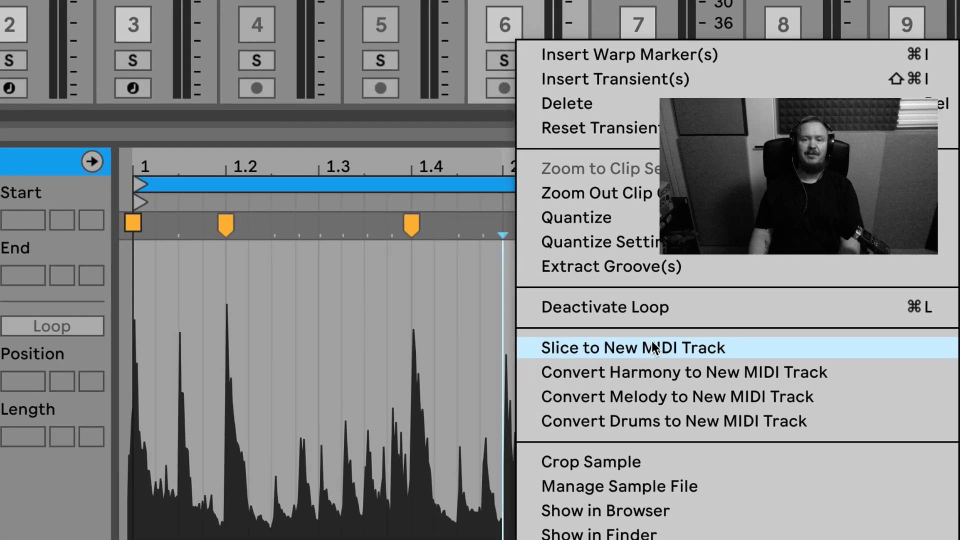
pyautogui.click(547, 300)
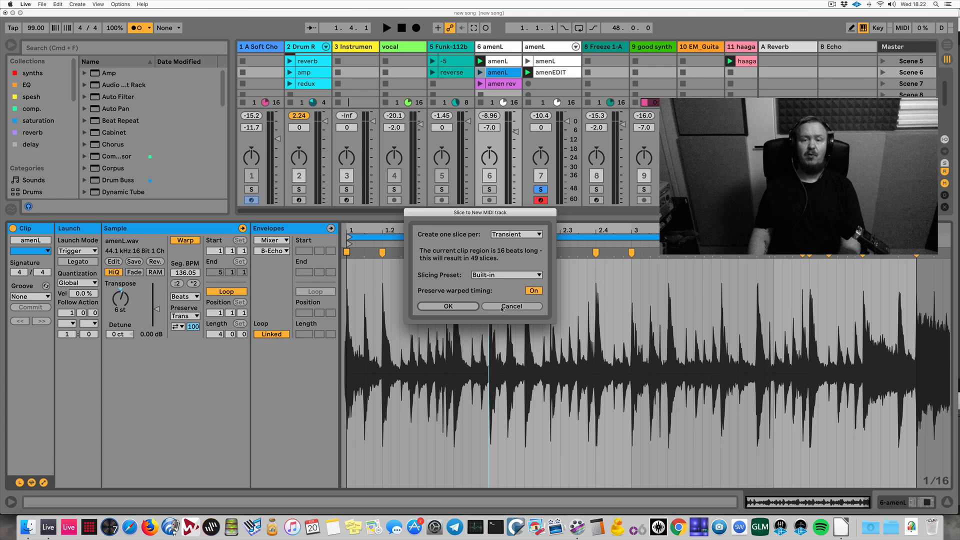
pyautogui.click(537, 365)
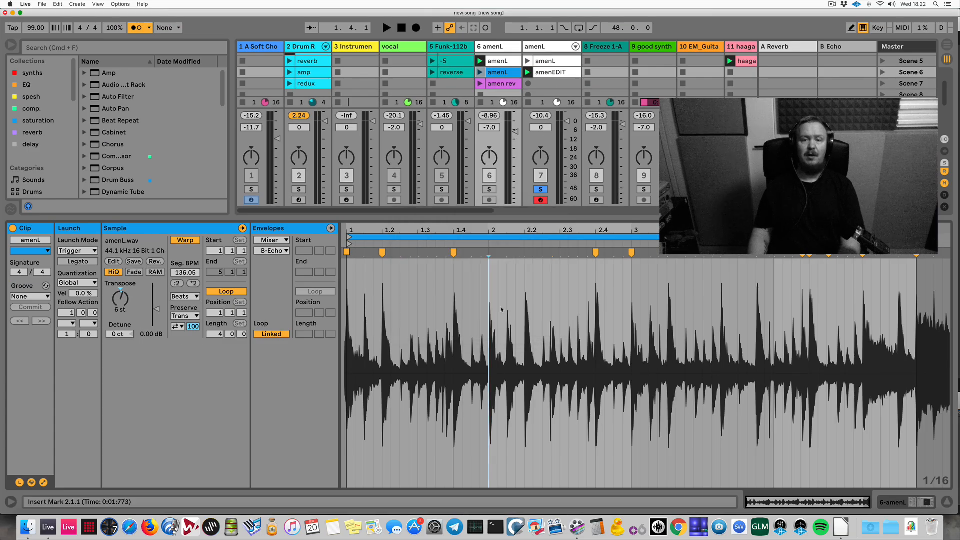
# Set the amenL drum rack's Loop Length macro to 70.9 % and play the amenEDIT clip
pyautogui.click(551, 47)
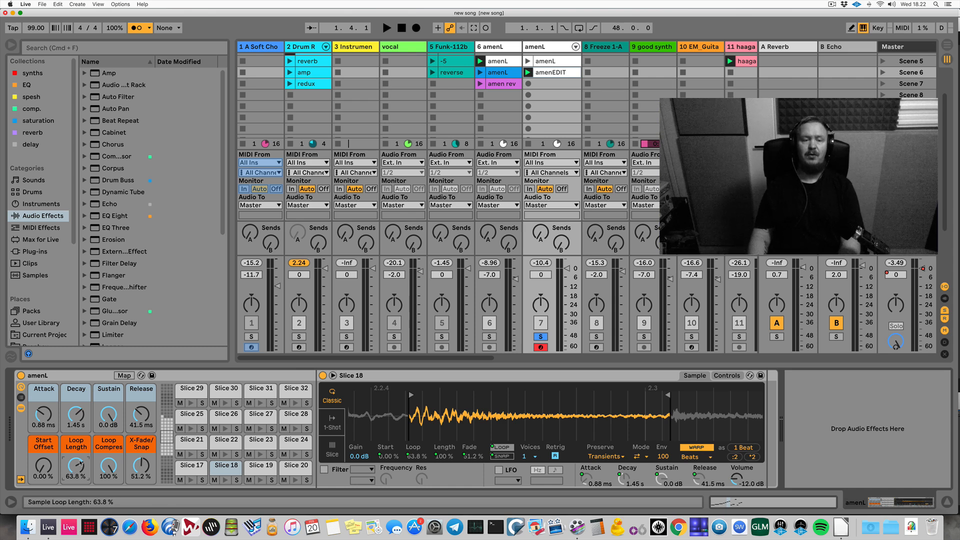
pyautogui.moveTo(77, 465); pyautogui.dragTo(76, 485)
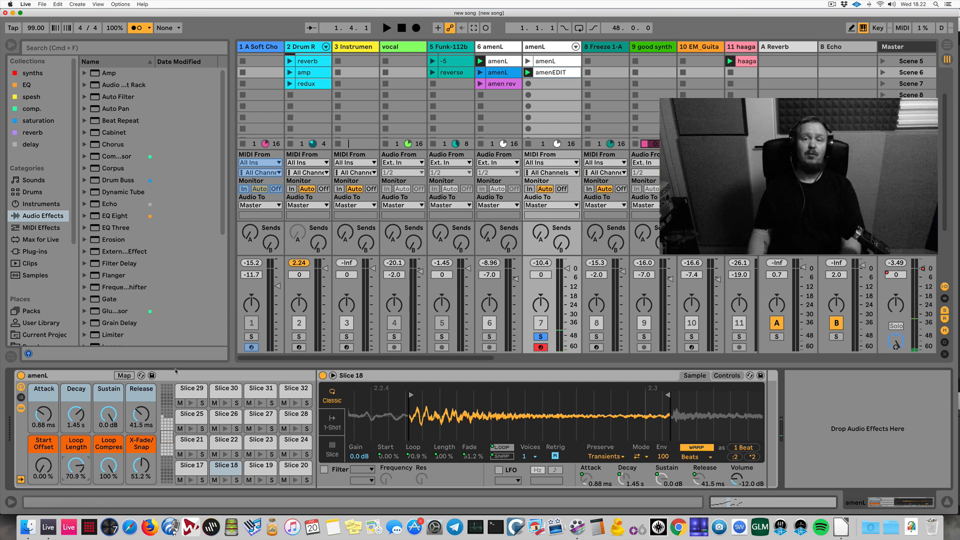
pyautogui.doubleClick(561, 73)
pyautogui.press('space')
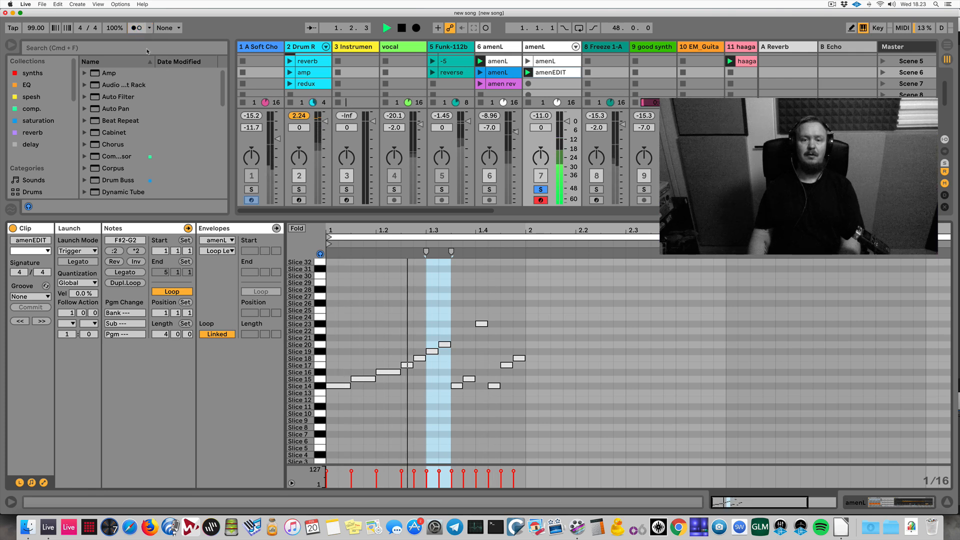
# Stop playback and convert the Simpler holding Slice 18 in the amenL drum rack to a Sampler
pyautogui.press('space')
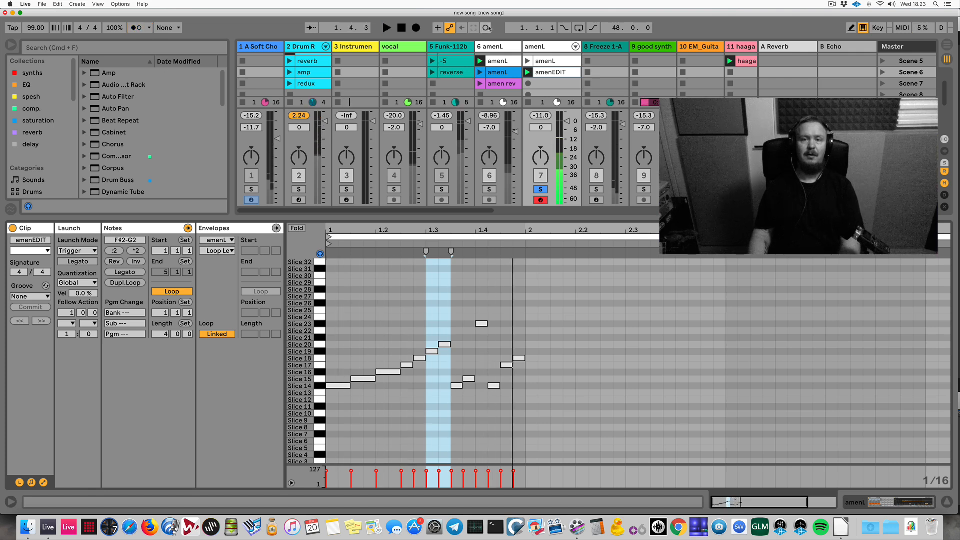
pyautogui.click(543, 46)
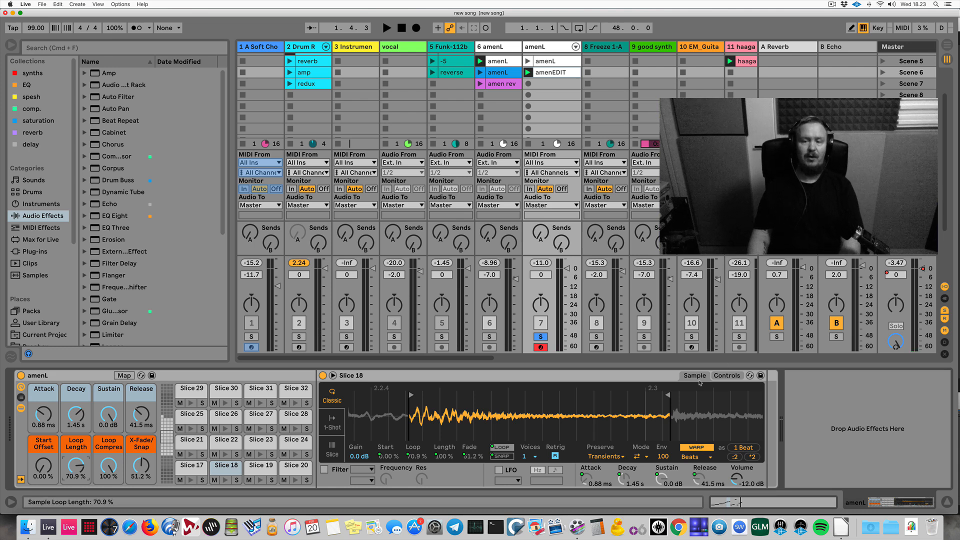
pyautogui.click(695, 448)
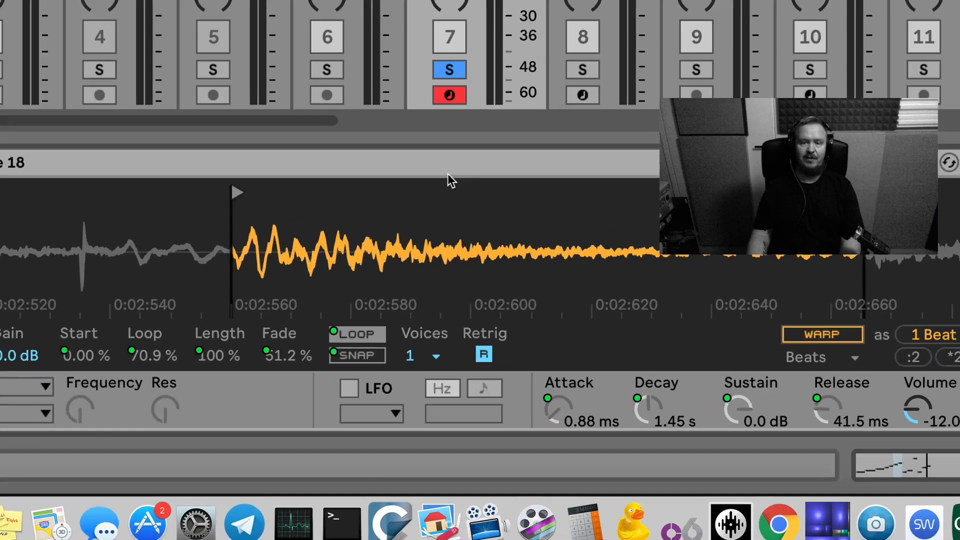
pyautogui.rightClick(539, 376)
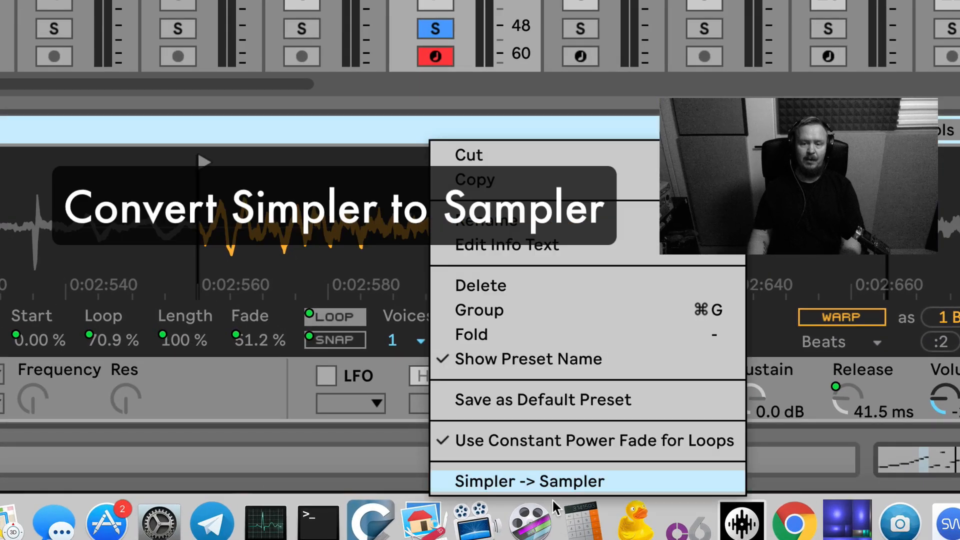
pyautogui.click(546, 482)
# Set Slice 18's sustain mode to back-and-forth looping and move its loop start to 114789
pyautogui.moveTo(252, 210); pyautogui.dragTo(416, 329)
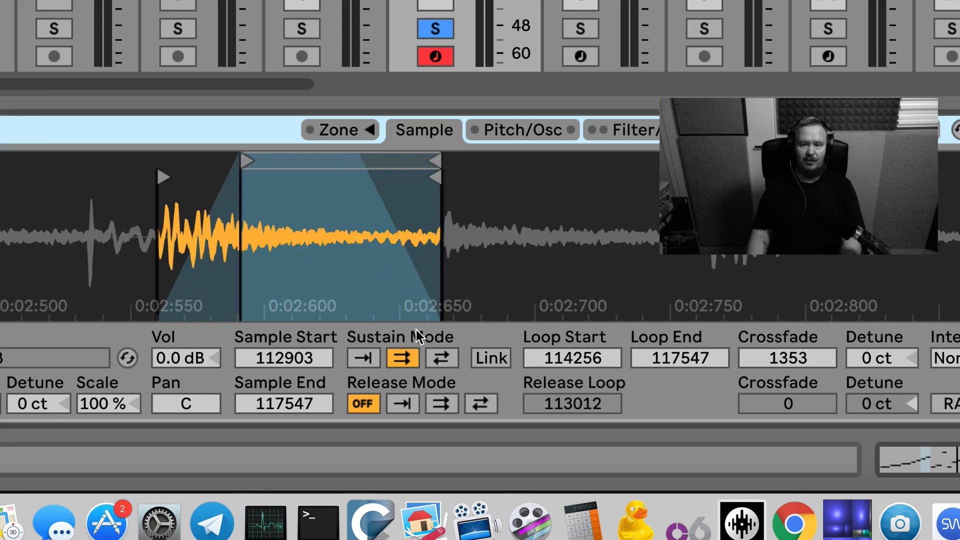
pyautogui.click(443, 358)
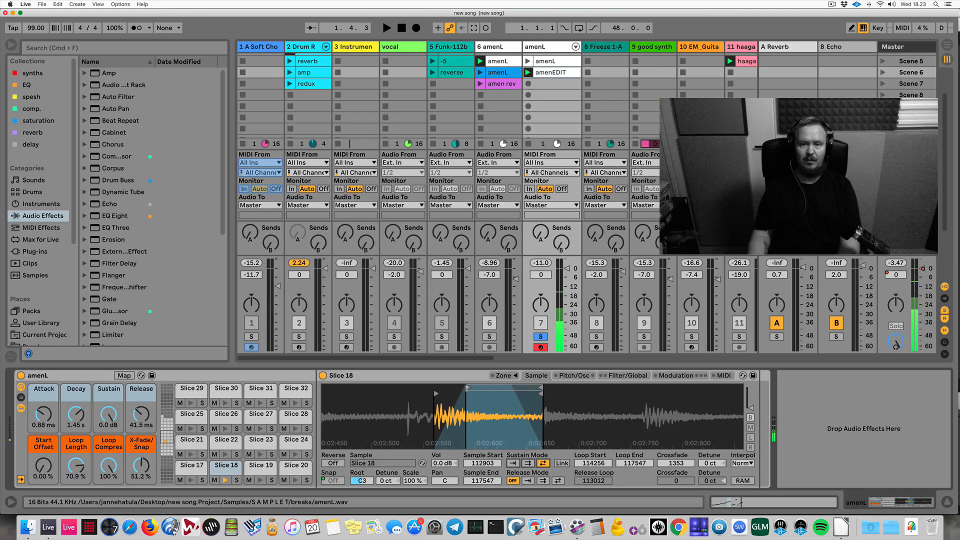
pyautogui.moveTo(467, 389); pyautogui.dragTo(479, 390)
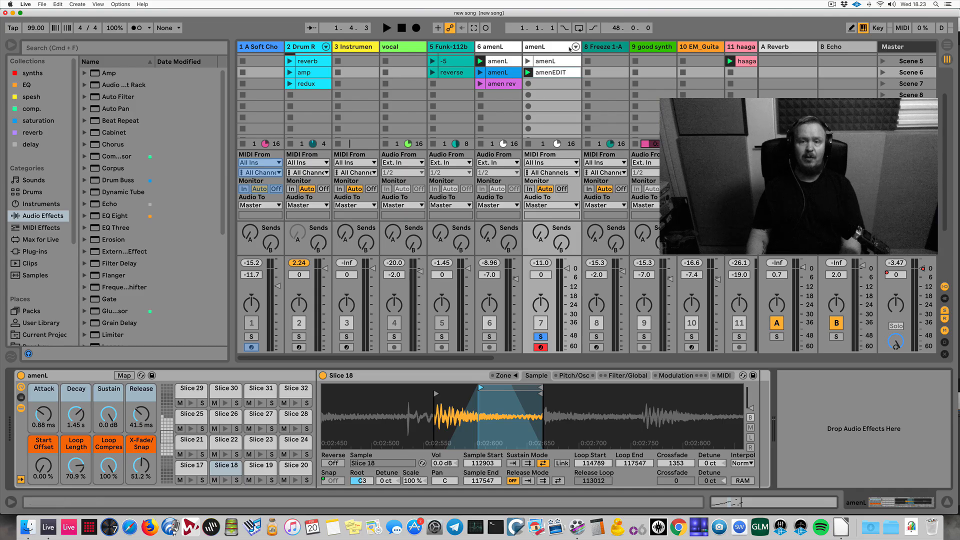
# Open the amenEDIT clip, play it, and add sixteenth notes on Slice 20 at 2.1.1 and Slice 21 at 2.1.2
pyautogui.doubleClick(560, 72)
pyautogui.press('space')
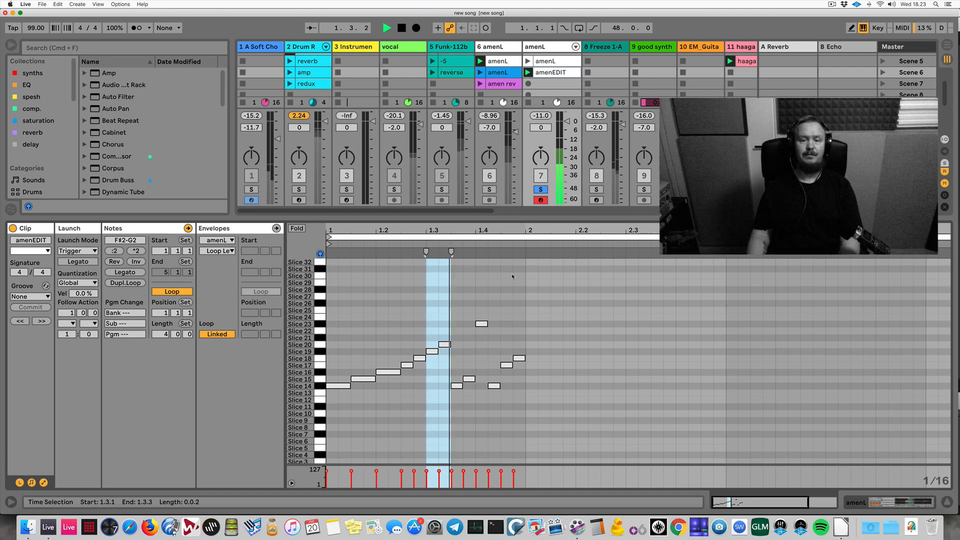
pyautogui.click(512, 274)
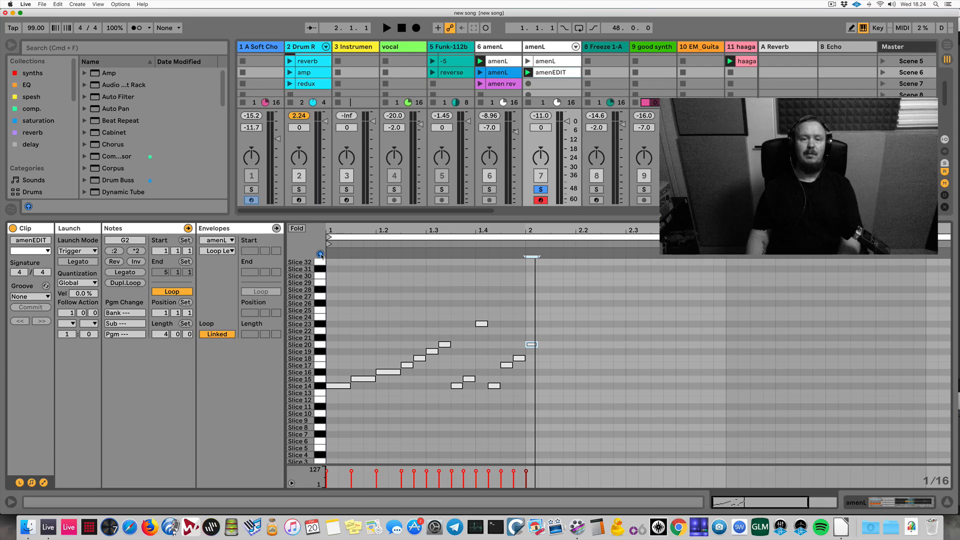
pyautogui.doubleClick(544, 339)
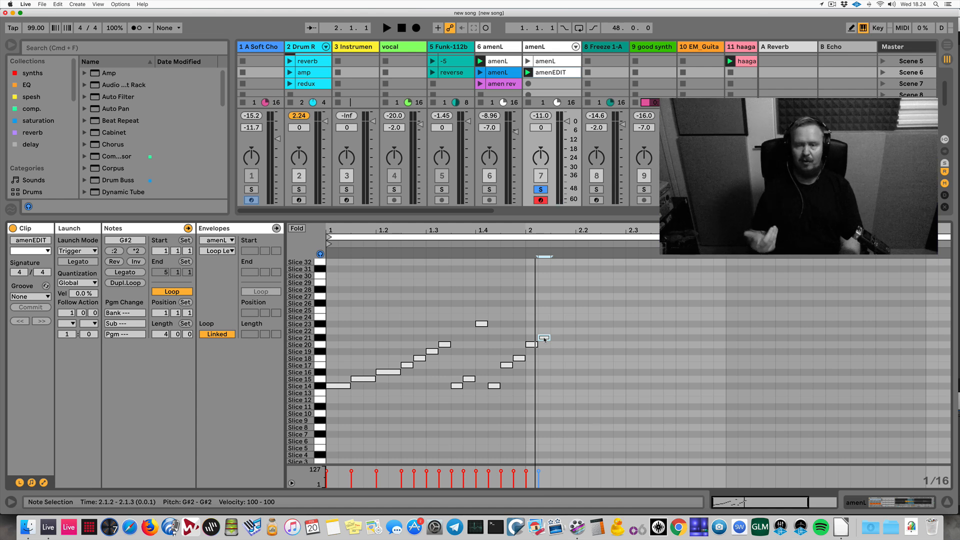
pyautogui.press('space')
pyautogui.press('space')
# Select the note at 2.1.1 in the amenEDIT clip and raise it to Slice 26
pyautogui.click(532, 346)
pyautogui.moveTo(546, 327); pyautogui.dragTo(532, 357)
pyautogui.press('Down')
pyautogui.press('Up')
pyautogui.press('Up')
pyautogui.press('Up')
pyautogui.press('Up')
pyautogui.press('Up')
pyautogui.press('Up')
pyautogui.press('Up')
pyautogui.press('Up')
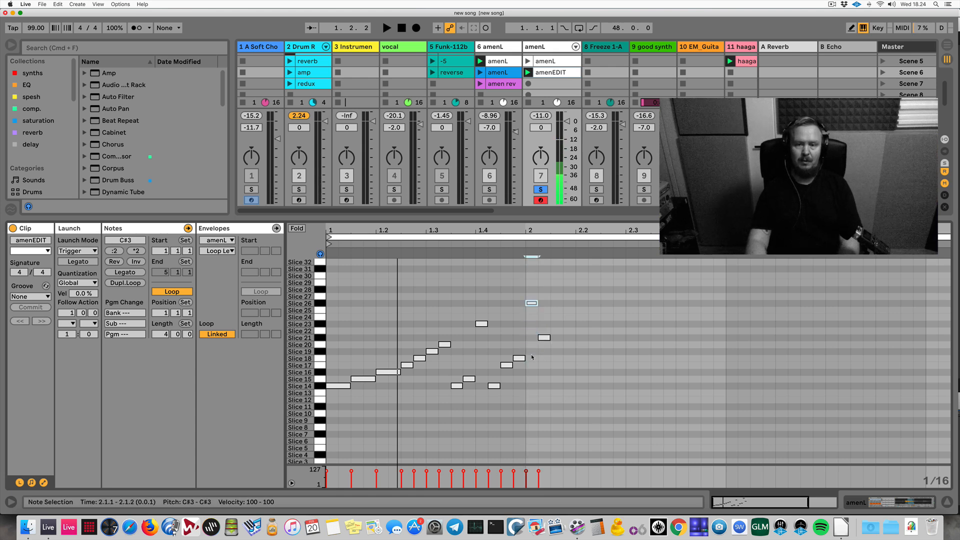
pyautogui.press('Down')
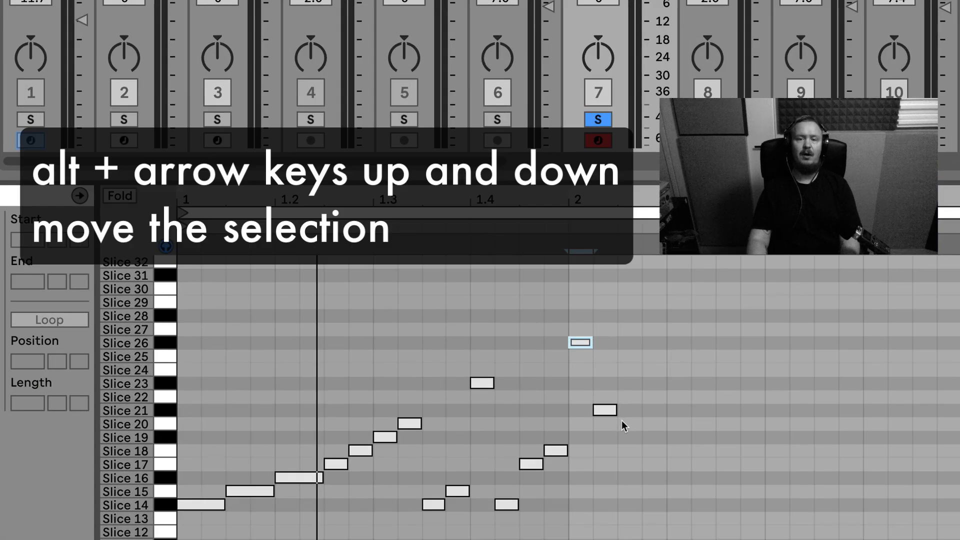
# Step the selection back and forth between neighbouring notes, then raise the note at 2.1.2 to Slice 23
pyautogui.hotkey('alt', 'Down')
pyautogui.hotkey('alt', 'Up')
pyautogui.hotkey('alt', 'Down')
pyautogui.hotkey('alt', 'Down')
pyautogui.hotkey('alt', 'Up')
pyautogui.hotkey('alt', 'Up')
pyautogui.hotkey('alt', 'Up')
pyautogui.hotkey('alt', 'Down')
pyautogui.hotkey('alt', 'Down')
pyautogui.hotkey('alt', 'Down')
pyautogui.hotkey('alt', 'Up')
pyautogui.hotkey('alt', 'Up')
pyautogui.hotkey('alt', 'Up')
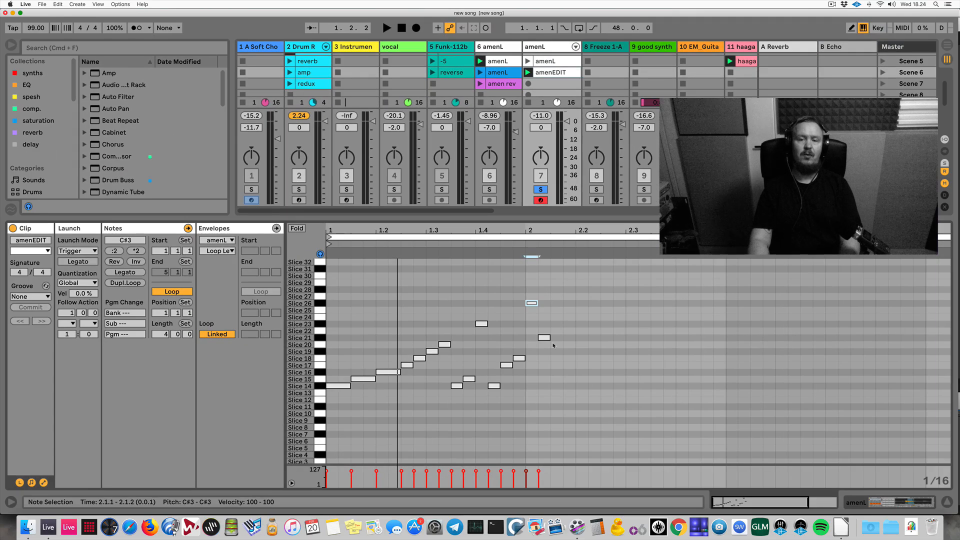
pyautogui.hotkey('alt', 'Down')
pyautogui.hotkey('alt', 'Down')
pyautogui.hotkey('alt', 'Down')
pyautogui.hotkey('alt', 'Up')
pyautogui.hotkey('alt', 'Up')
pyautogui.hotkey('alt', 'Up')
pyautogui.hotkey('alt', 'Up')
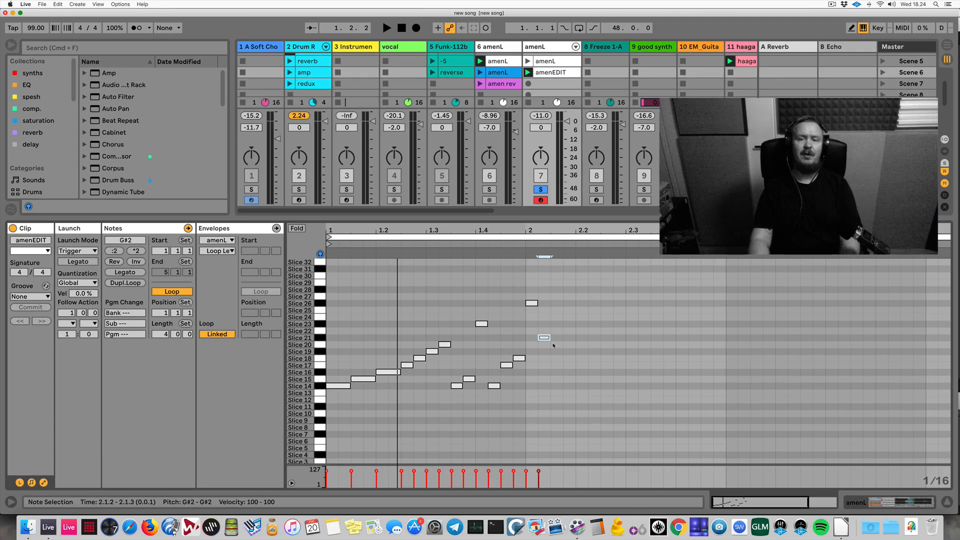
pyautogui.press('Up')
pyautogui.press('Up')
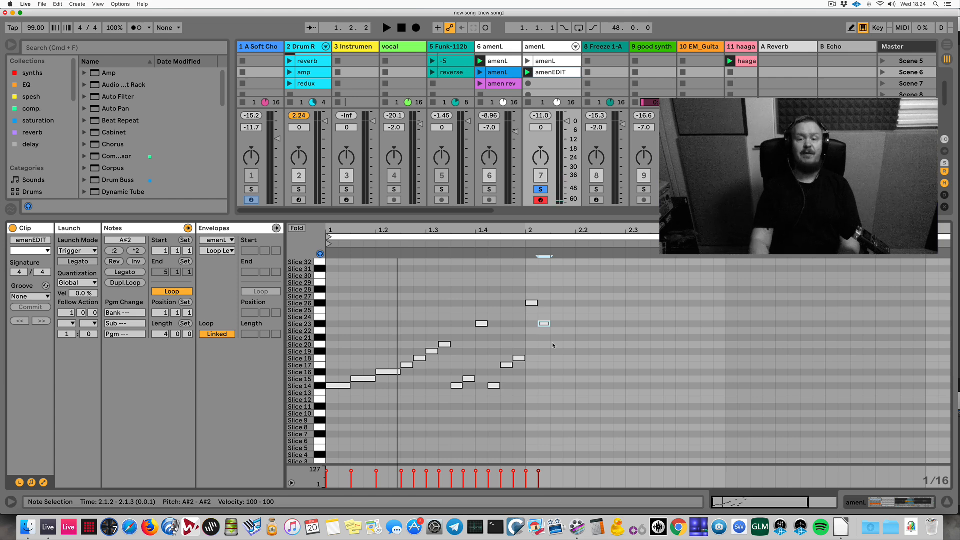
# Duplicate the note to 2.1.3, place the copy on Slice 15 and play the clip to check it
pyautogui.hotkey('ctrl', 'd')
pyautogui.press('Up')
pyautogui.press('Up')
pyautogui.press('Up')
pyautogui.press('Up')
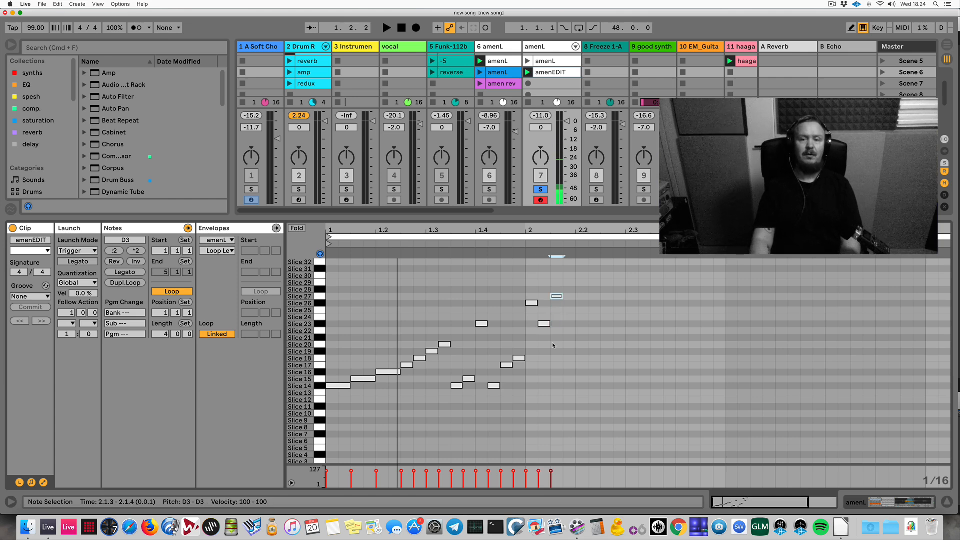
pyautogui.hotkey('shift', 'Down')
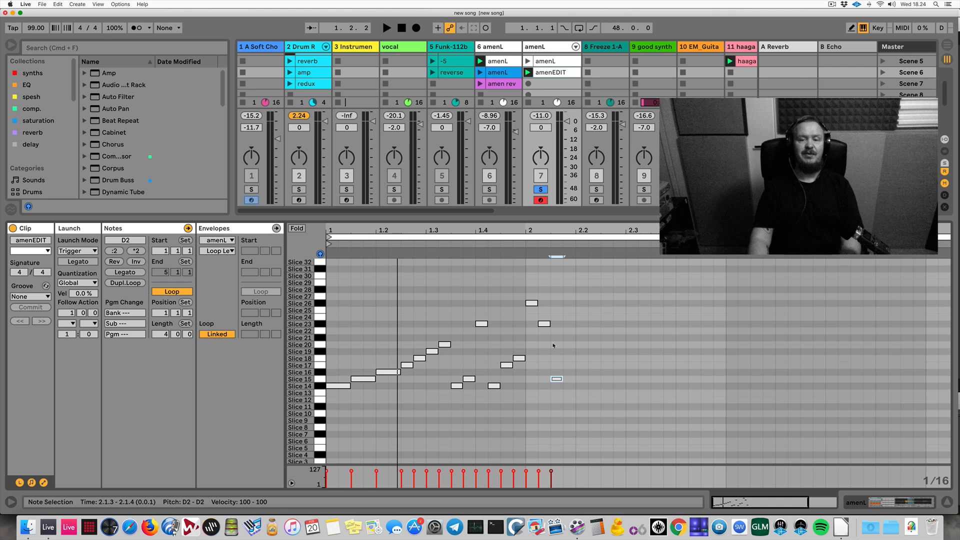
pyautogui.press('space')
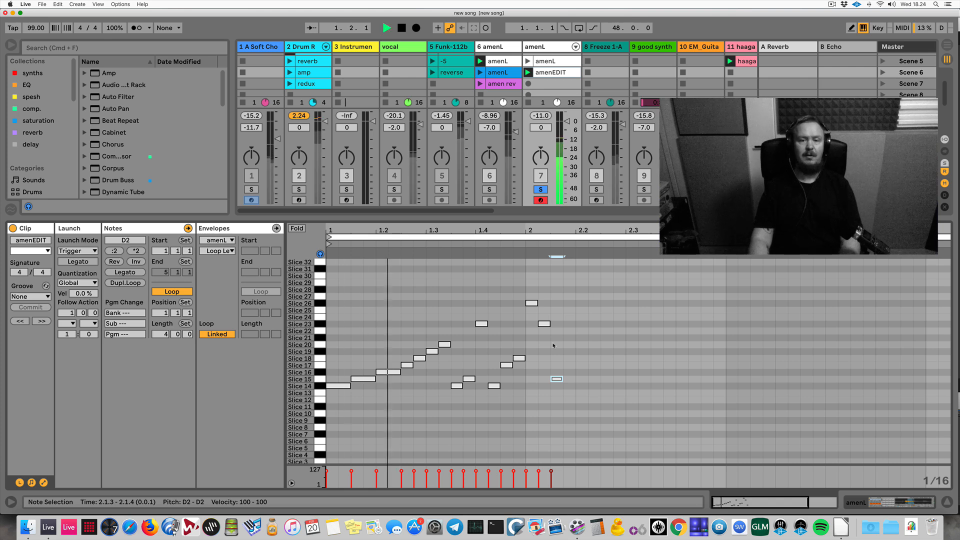
pyautogui.press('space')
# Continue the pattern with duplicated notes on Slice 14 at 2.1.4 and Slice 16 at 2.2.1
pyautogui.press('super+d')
pyautogui.press('Up')
pyautogui.press('Down')
pyautogui.press('Down')
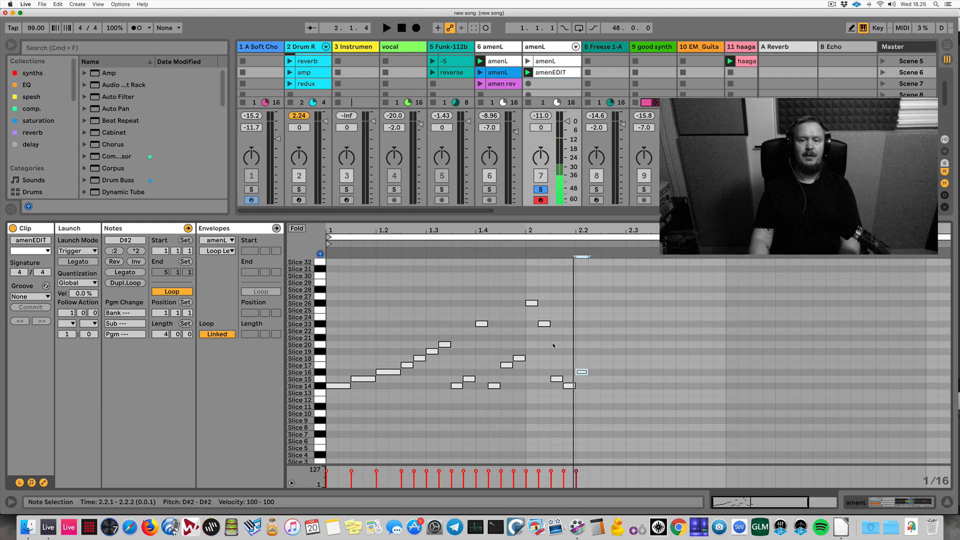
# Add duplicated notes on Slice 34 at 2.2.2, Slice 35 at 2.2.3 and Slice 36 at 2.2.4
pyautogui.press('Up')
pyautogui.press('Up')
pyautogui.press('Up')
pyautogui.press('Up')
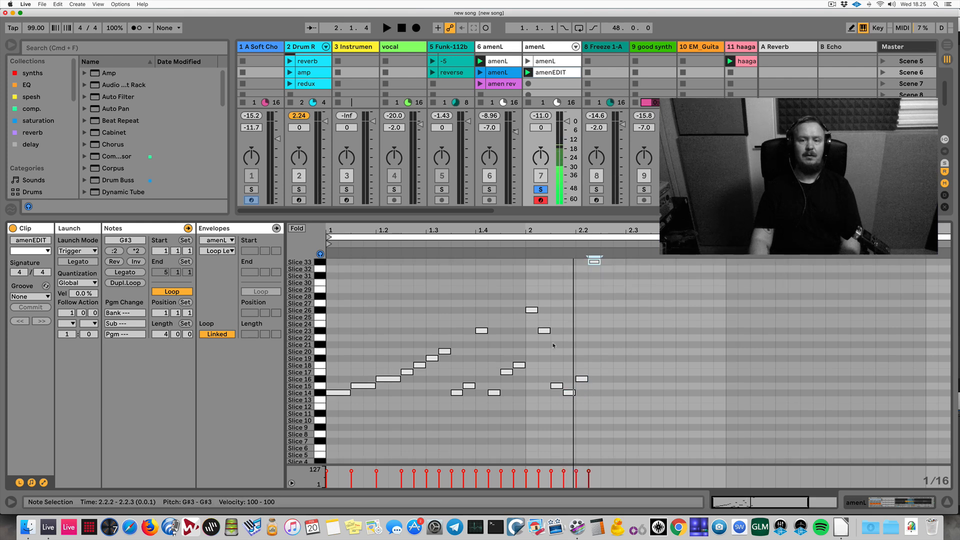
pyautogui.press('super+d')
pyautogui.press('Up')
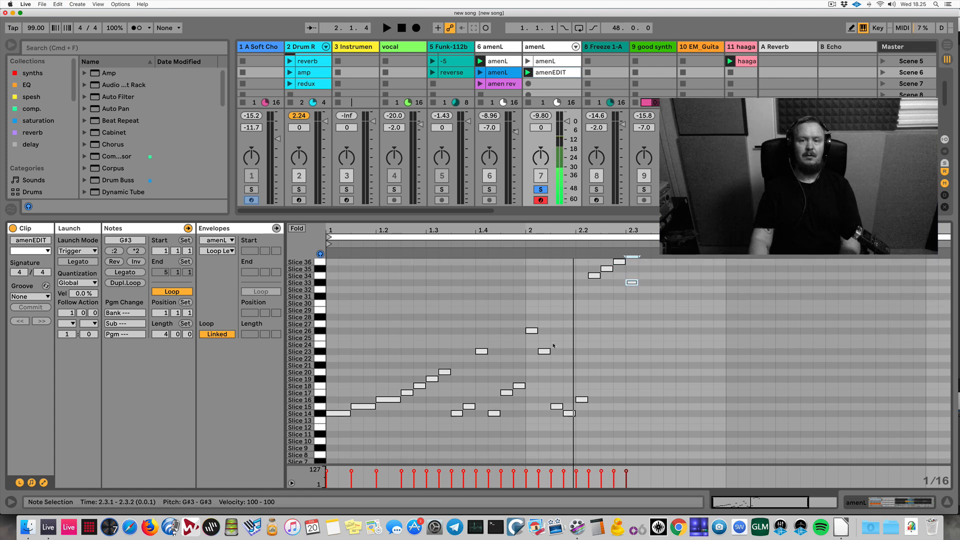
# Extend the pattern with duplicates on Slice 34 at 2.3.1, Slice 33 at 2.3.2, Slice 26 at 2.3.3, Slice 27 at 2.3.4 and Slice 42 at 2.4.1
pyautogui.press('super+d')
pyautogui.press('Down')
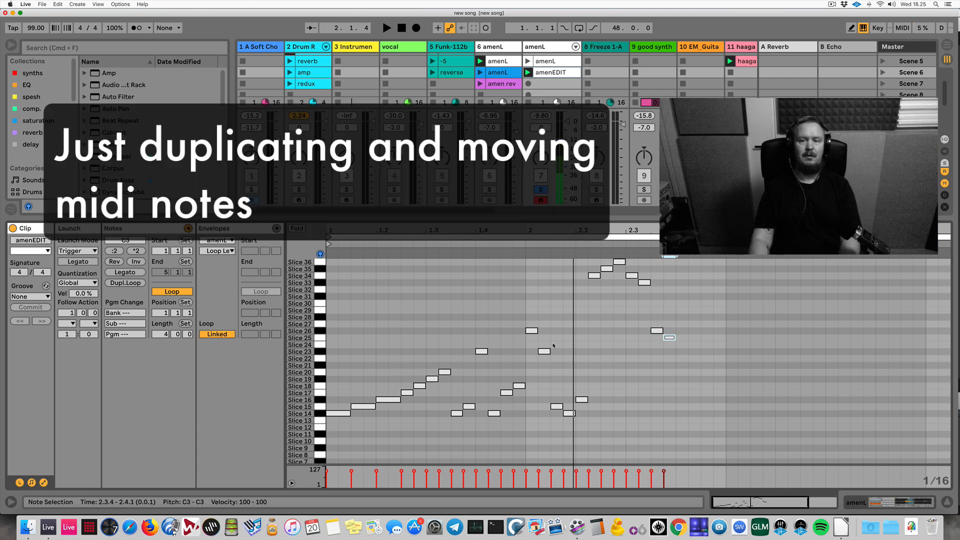
pyautogui.press('Up')
pyautogui.press('Up')
pyautogui.press('Up')
pyautogui.press('Up')
pyautogui.press('Up')
pyautogui.press('Up')
pyautogui.press('Up')
pyautogui.press('Up')
pyautogui.press('Up')
pyautogui.press('Up')
pyautogui.press('Up')
pyautogui.press('Up')
pyautogui.press('Up')
pyautogui.press('Up')
pyautogui.press('Up')
pyautogui.press('Up')
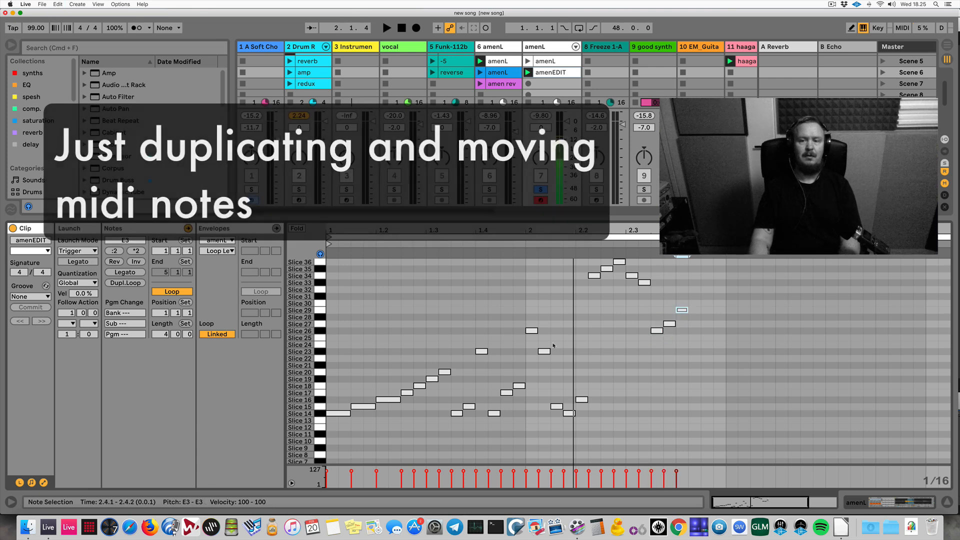
# Lengthen the Slice 42 note at 2.4.1 to two sixteenths, and duplicate it to 2.4.3 on Slice 15
pyautogui.hotkey('shift', 'Right')
pyautogui.press('super+d')
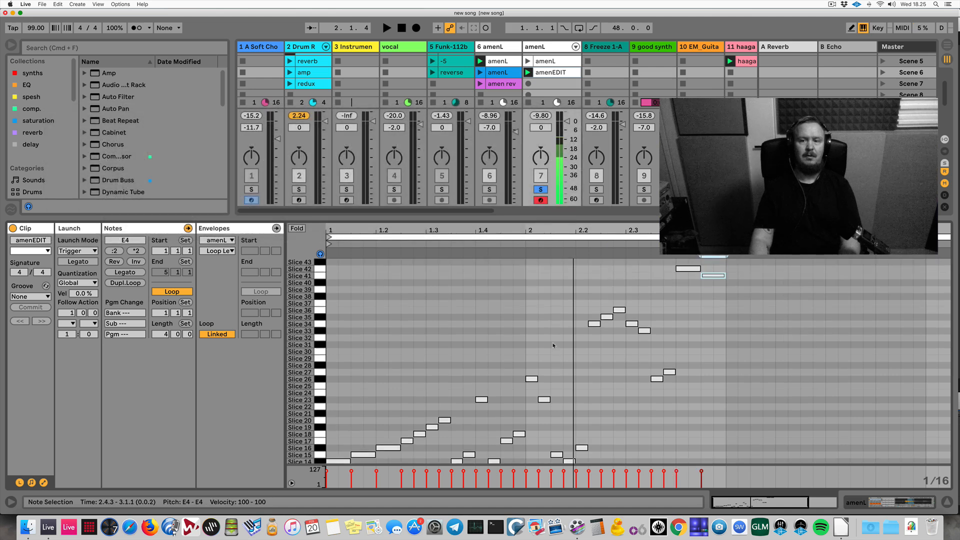
pyautogui.press('Down')
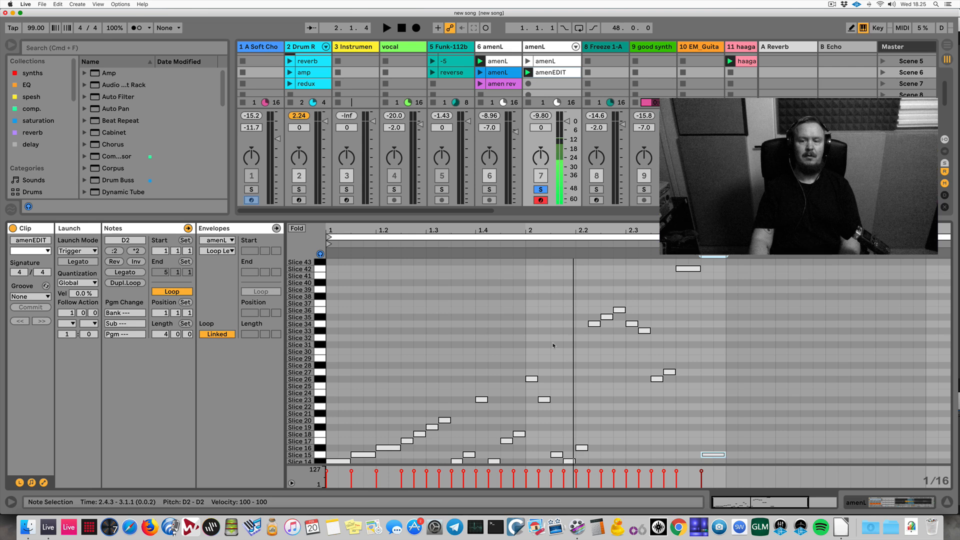
# Shorten the amenEDIT clip's loop to 2 bars, ending at 3.1.1, and play it
pyautogui.press('space')
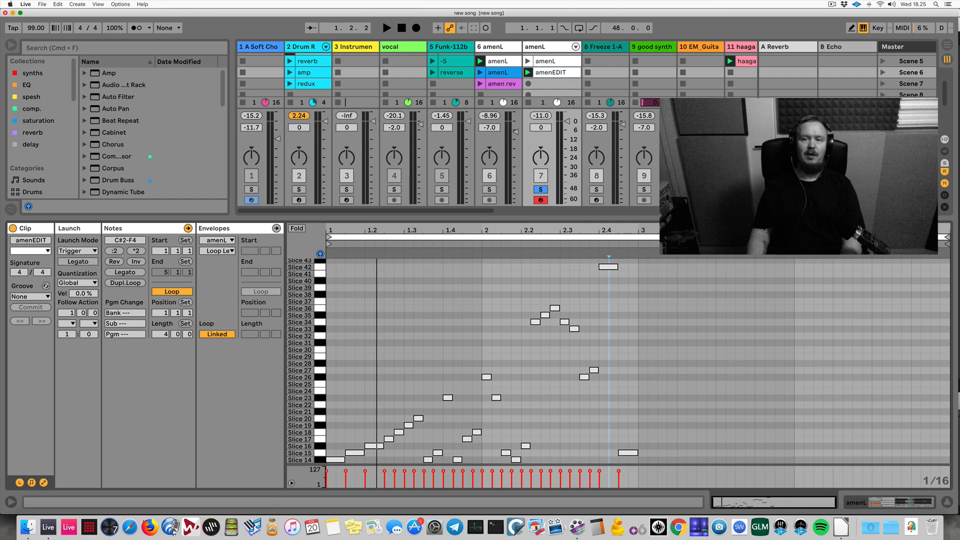
pyautogui.moveTo(947, 237); pyautogui.dragTo(638, 238)
pyautogui.press('space')
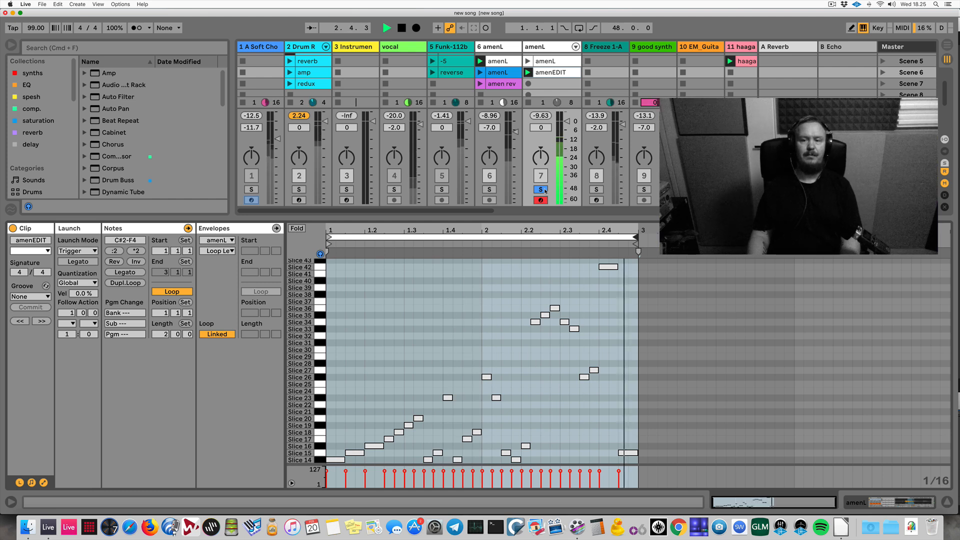
# Unsolo the amenL track and raise its volume to 6.0 dB, briefly muting the Drum Rack track to compare
pyautogui.click(544, 190)
pyautogui.moveTo(568, 125); pyautogui.dragTo(541, 122)
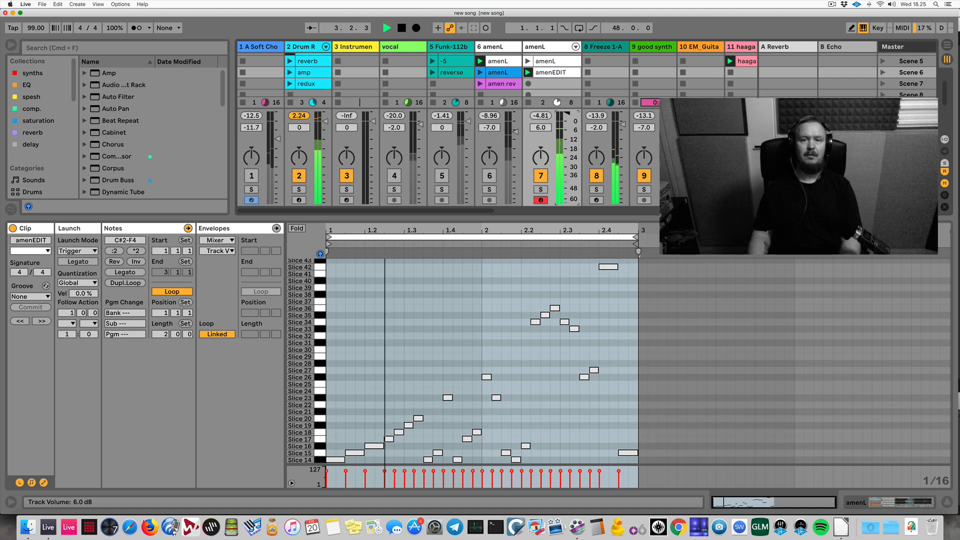
pyautogui.click(300, 175)
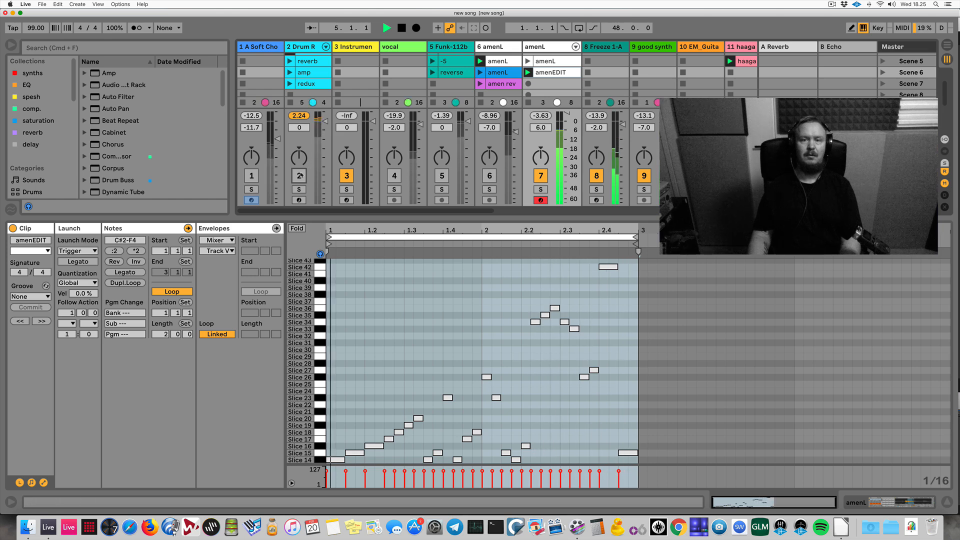
pyautogui.click(300, 175)
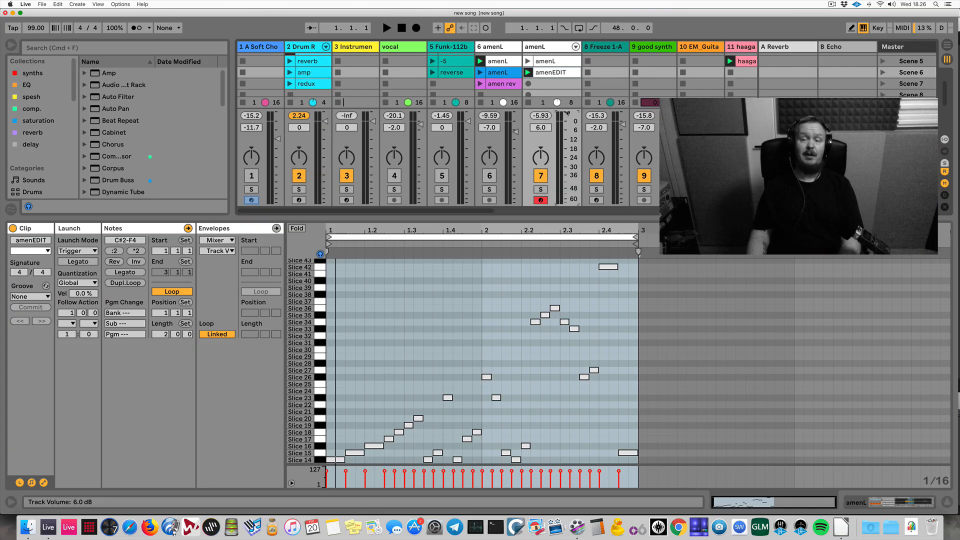
# Add a Utility audio effect after the amenL drum rack and raise its output gain
pyautogui.click(552, 45)
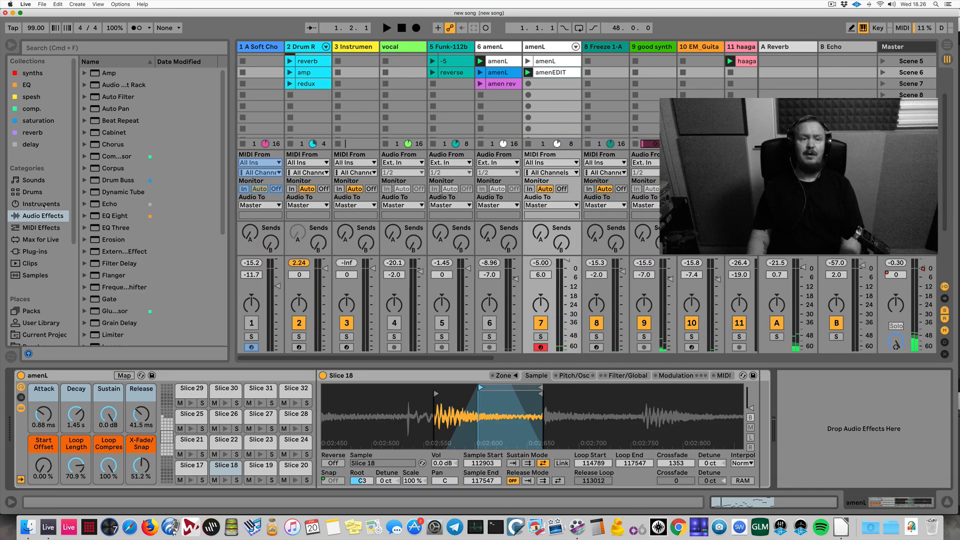
pyautogui.scroll(-5, 121, 255)
pyautogui.click(111, 316)
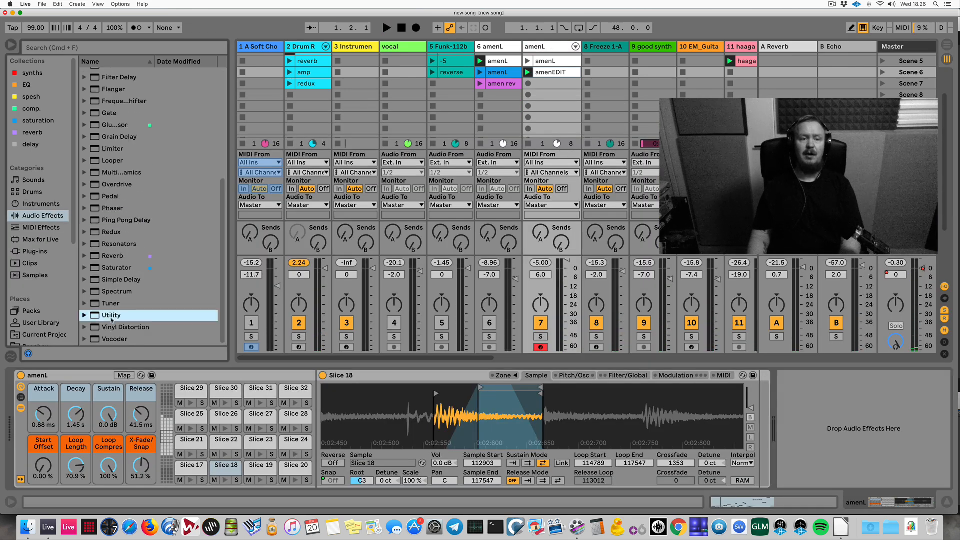
pyautogui.moveTo(685, 413); pyautogui.dragTo(844, 416)
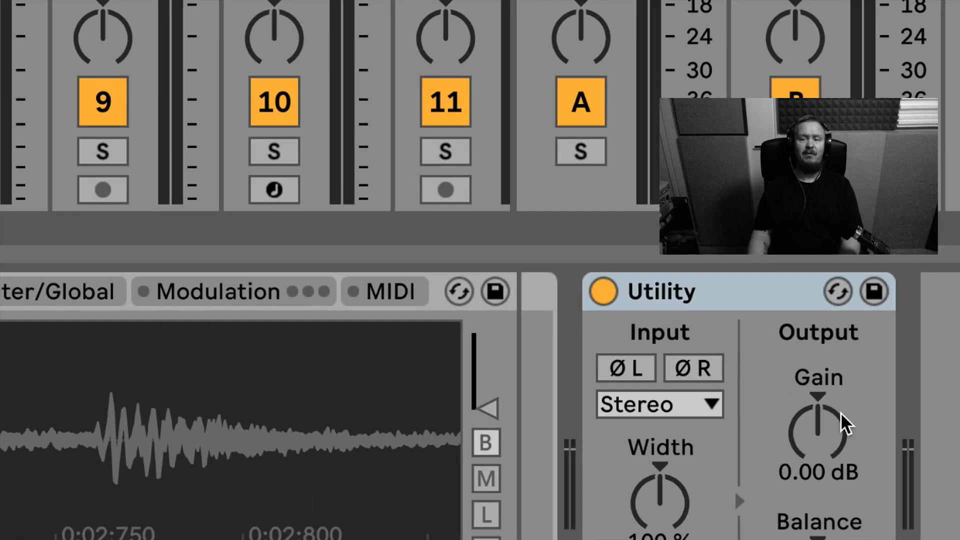
pyautogui.click(827, 438)
pyautogui.press('Up')
pyautogui.press('Up')
pyautogui.press('Up')
pyautogui.press('Up')
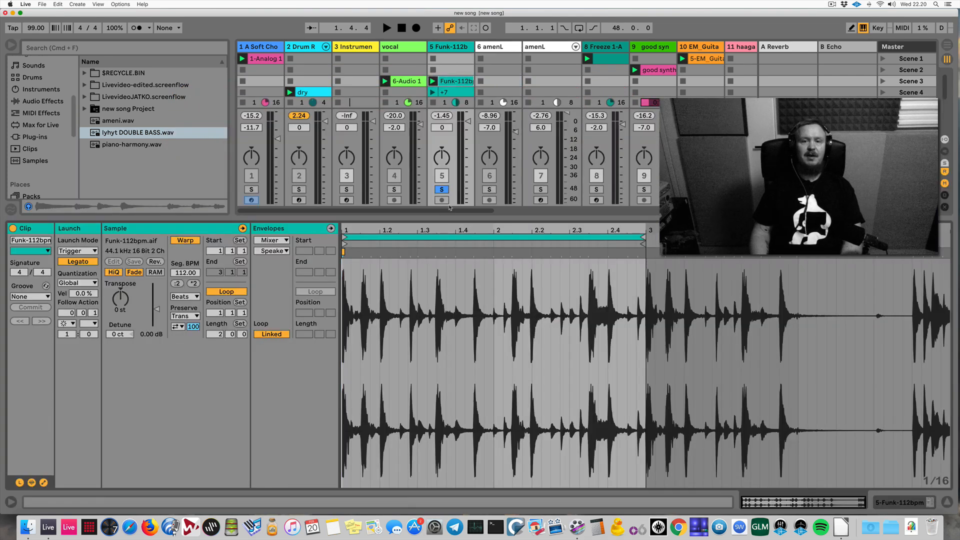
# Enlarge the mixer area to show the sends and play the soloed Funk-112bpm clip
pyautogui.moveTo(447, 218); pyautogui.dragTo(443, 250)
pyautogui.press('space')
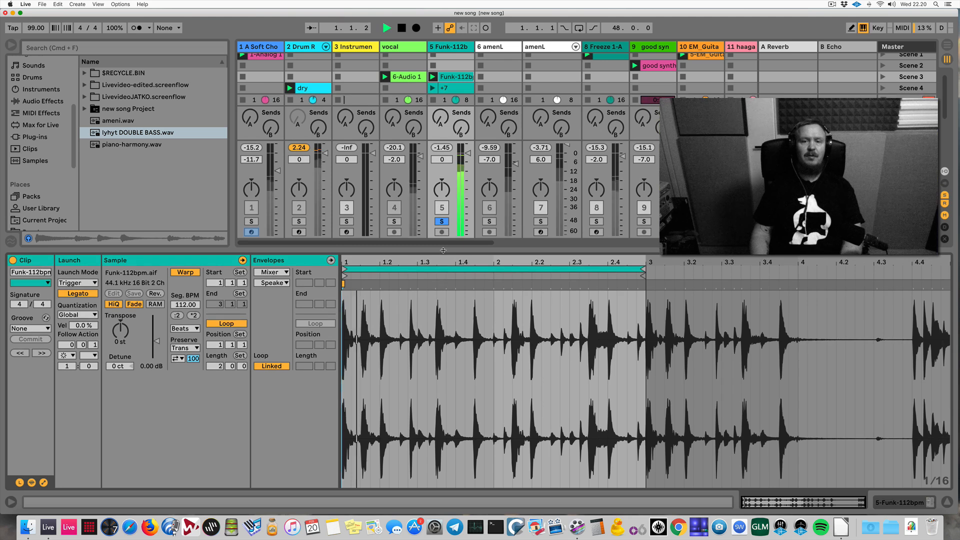
# Convert the Funk-112bpm clip's drums to a new MIDI track, play the resulting MIDI clip and open its notes
pyautogui.rightClick(469, 313)
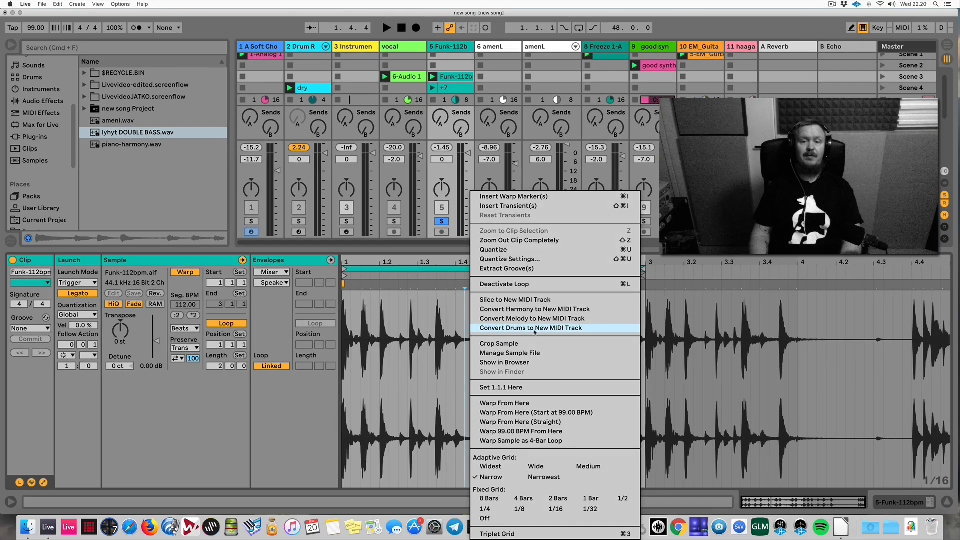
pyautogui.click(535, 329)
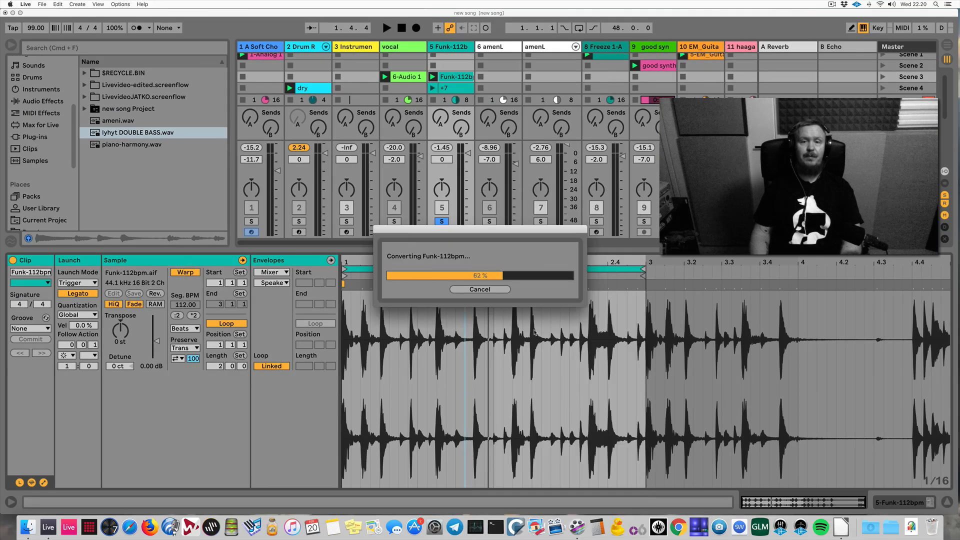
pyautogui.click(494, 337)
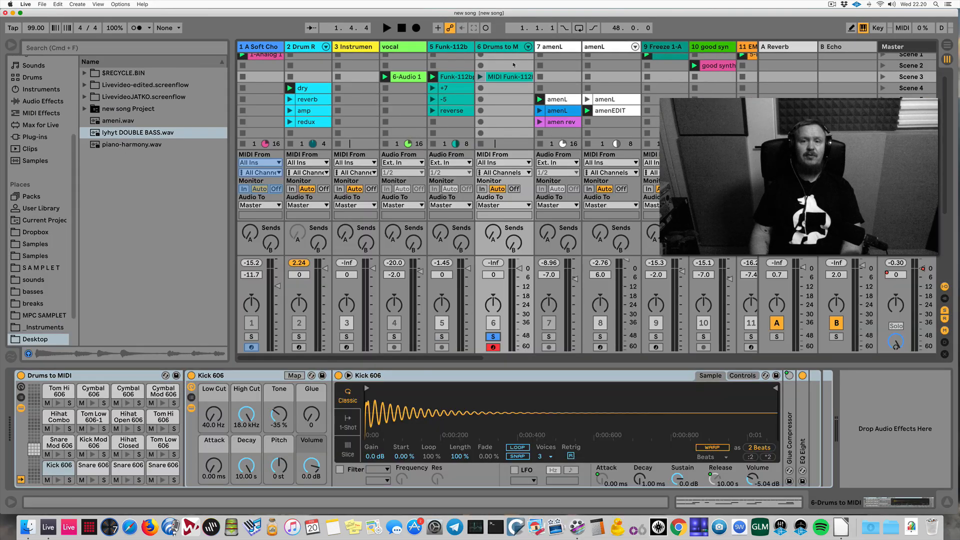
pyautogui.click(480, 77)
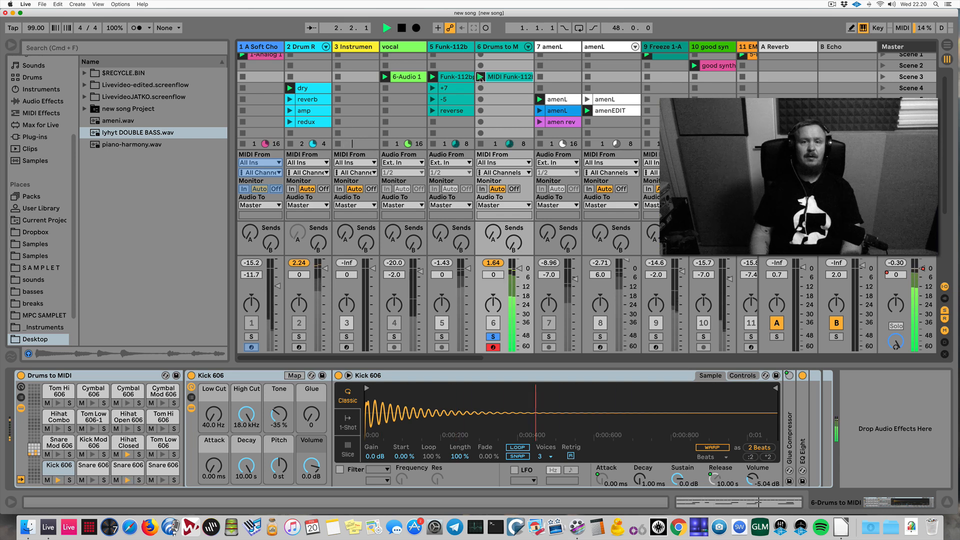
pyautogui.doubleClick(498, 78)
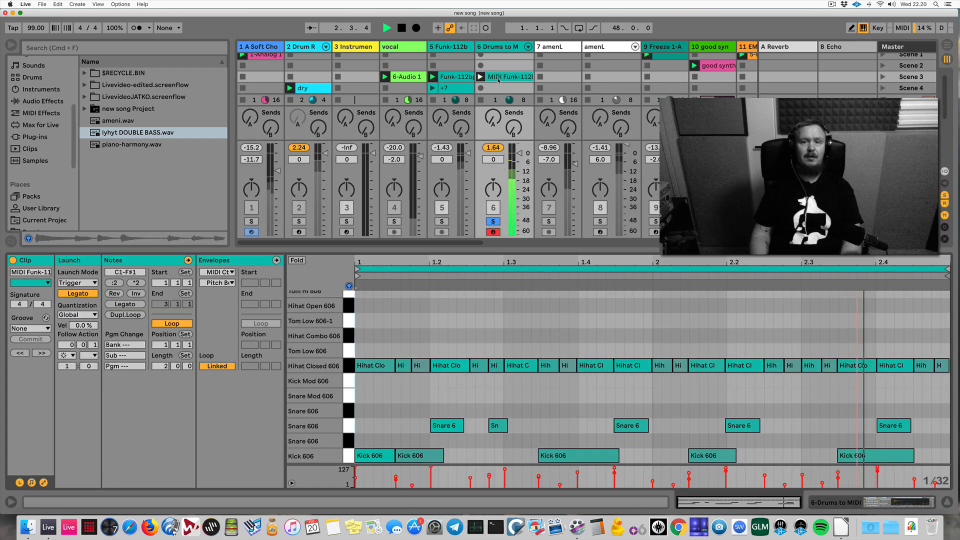
# Compare the original Funk-112bpm clip with its MIDI conversion by playing both soloed together and the conversion alone
pyautogui.click(445, 222)
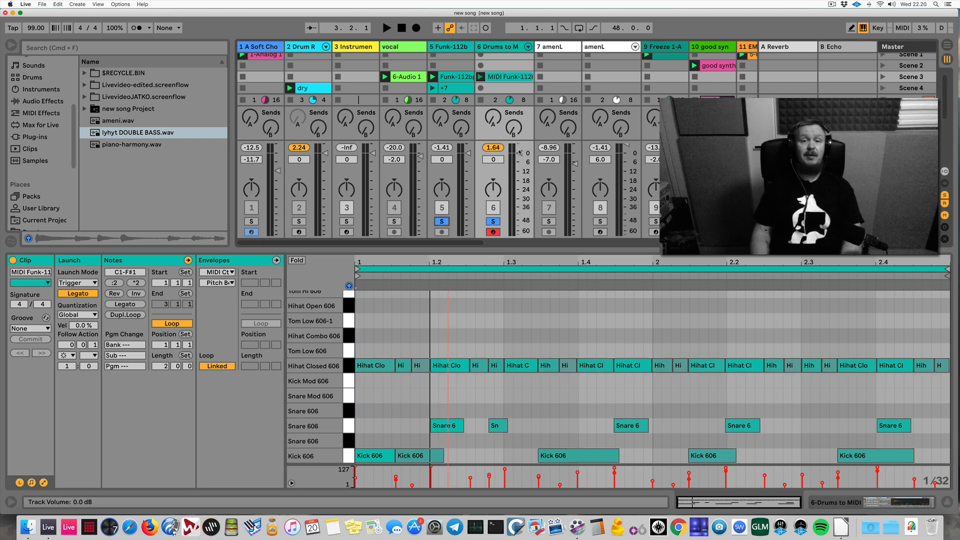
pyautogui.press('space')
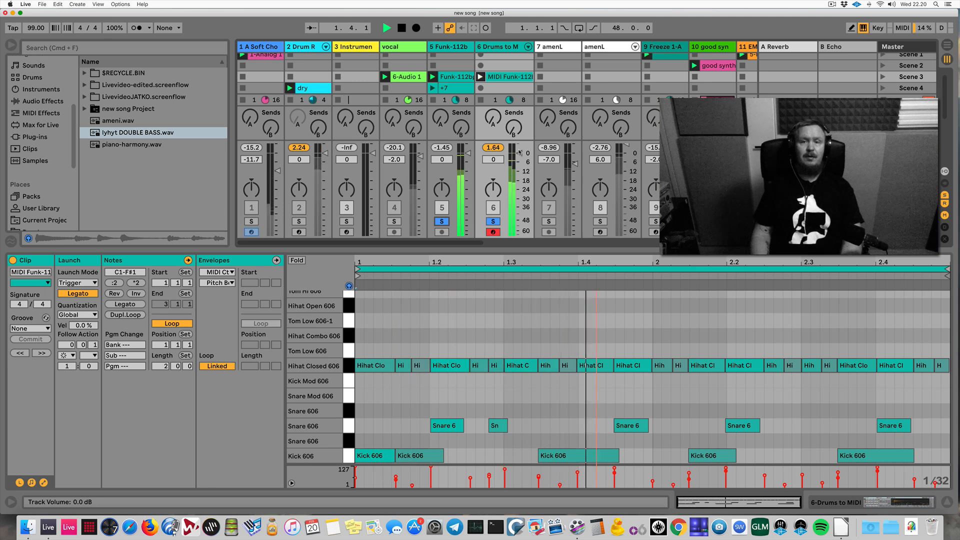
pyautogui.click(492, 222)
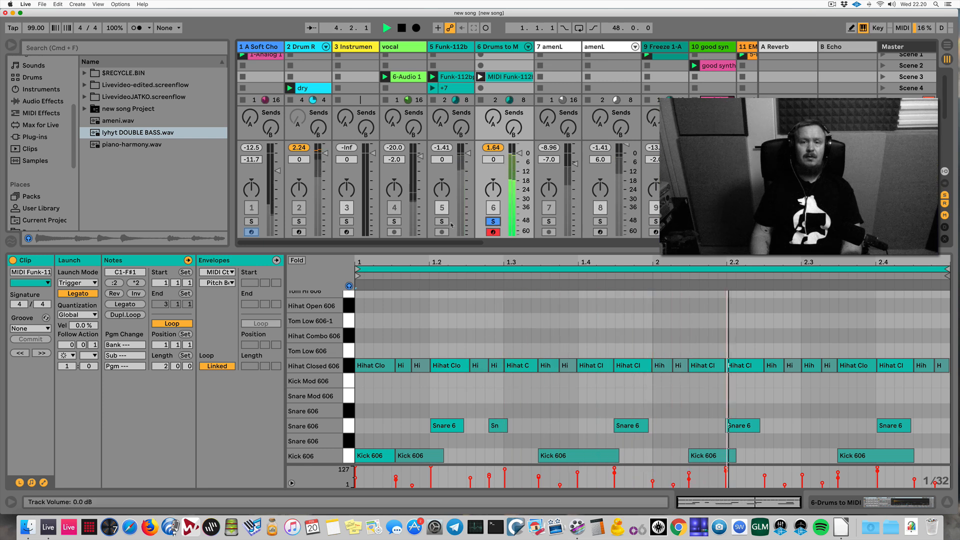
pyautogui.click(494, 222)
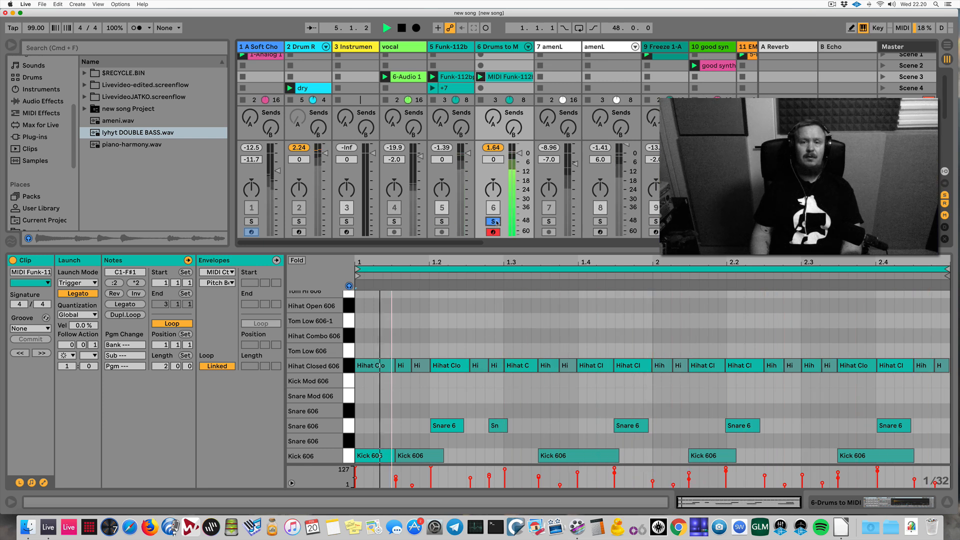
pyautogui.press('space')
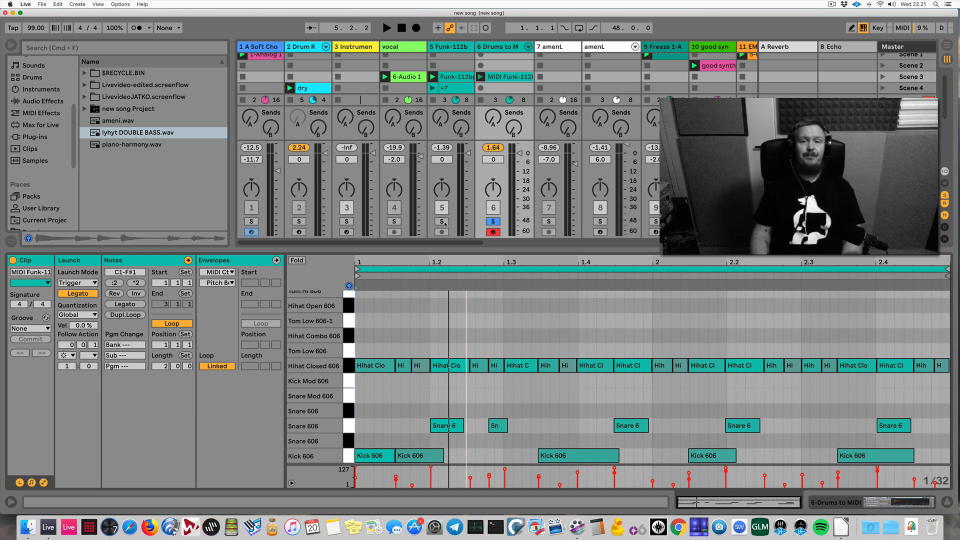
pyautogui.press('space')
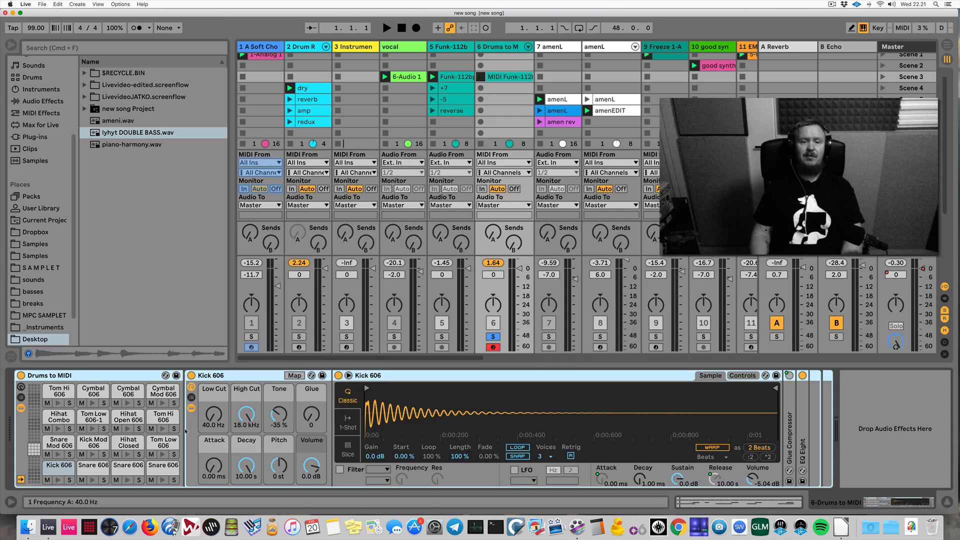
pyautogui.press('space')
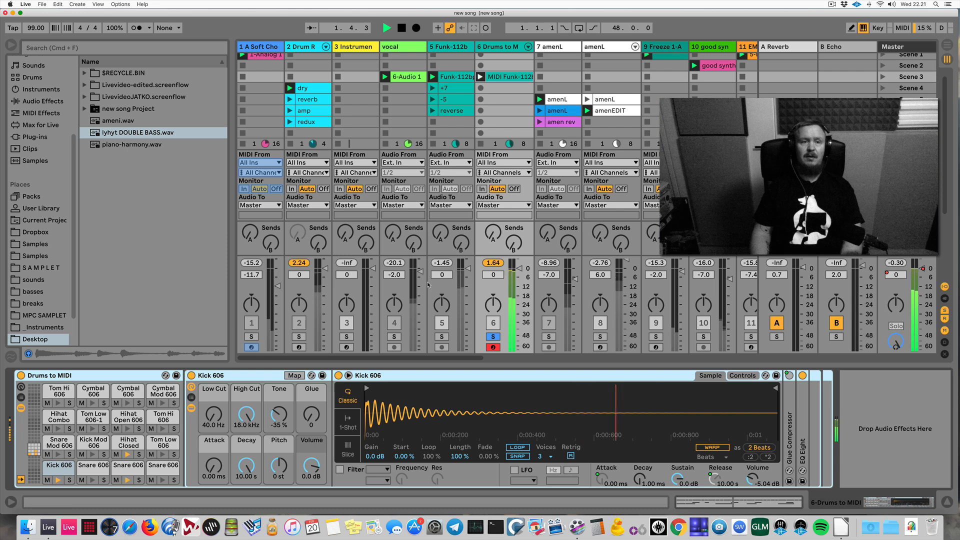
pyautogui.press('space')
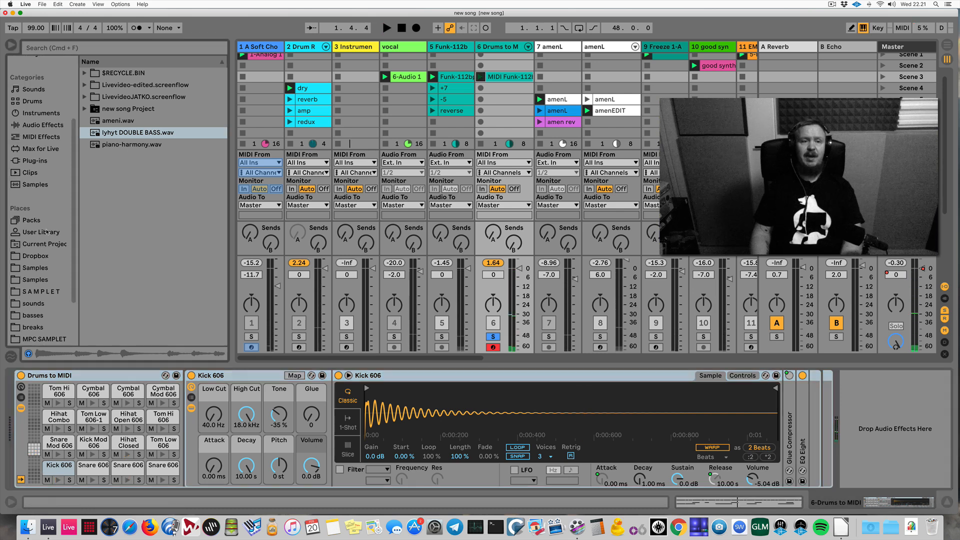
# Replace the Kick 606 sample in the converted drum rack with Kick02AA Drums1DOTcom.wav from the Kick Ancient drum hits
pyautogui.scroll(5, 48, 179)
pyautogui.click(34, 192)
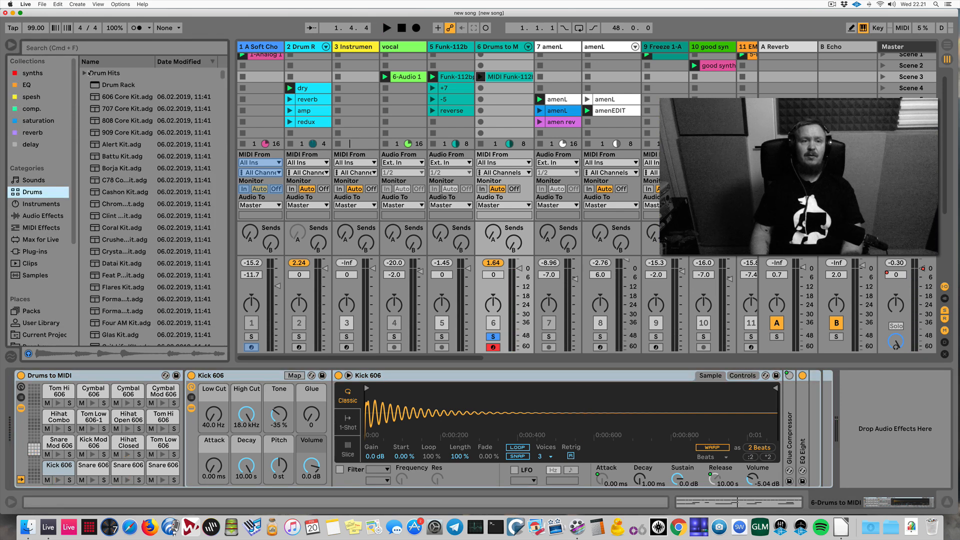
pyautogui.click(89, 73)
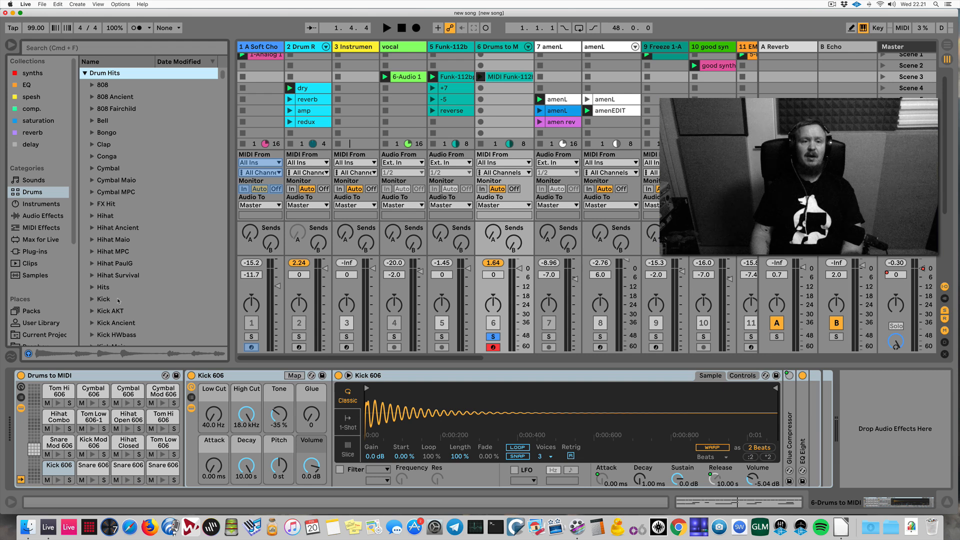
pyautogui.scroll(-5, 119, 301)
pyautogui.click(92, 192)
pyautogui.click(150, 240)
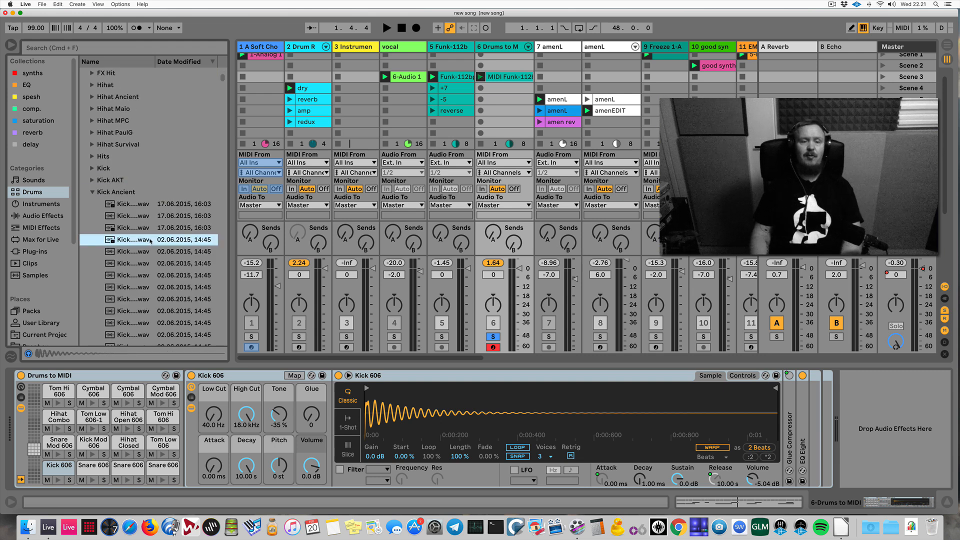
pyautogui.press('space')
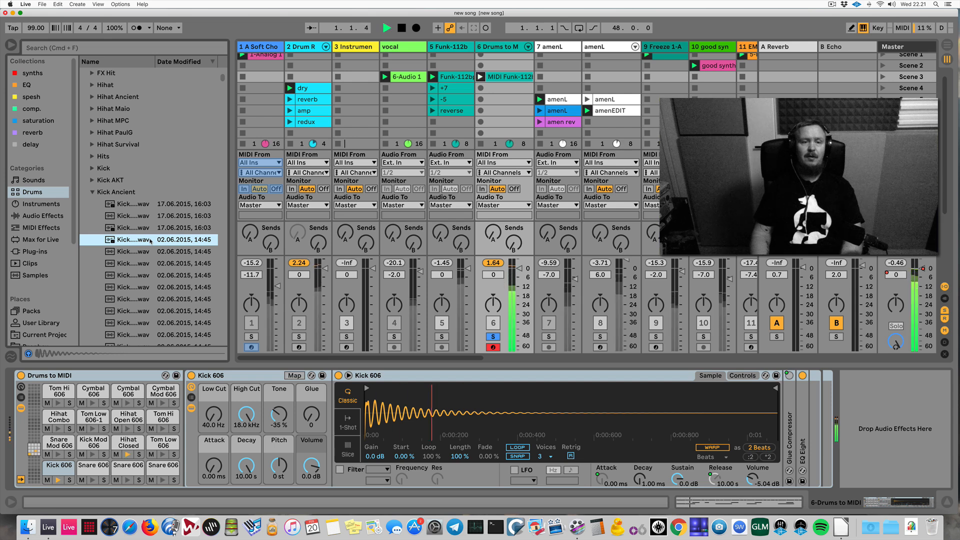
pyautogui.moveTo(396, 415); pyautogui.dragTo(396, 409)
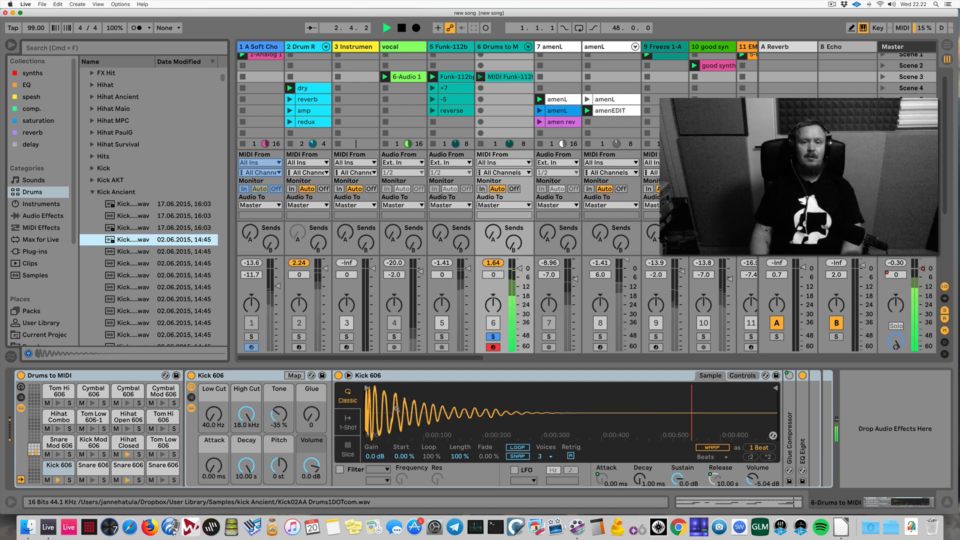
# Replace the D1 Snare 606 sample in the converted drum rack with an AKT sample from the drum hits
pyautogui.click(126, 468)
pyautogui.scroll(-4, 149, 249)
pyautogui.scroll(-1, 149, 249)
pyautogui.press('space')
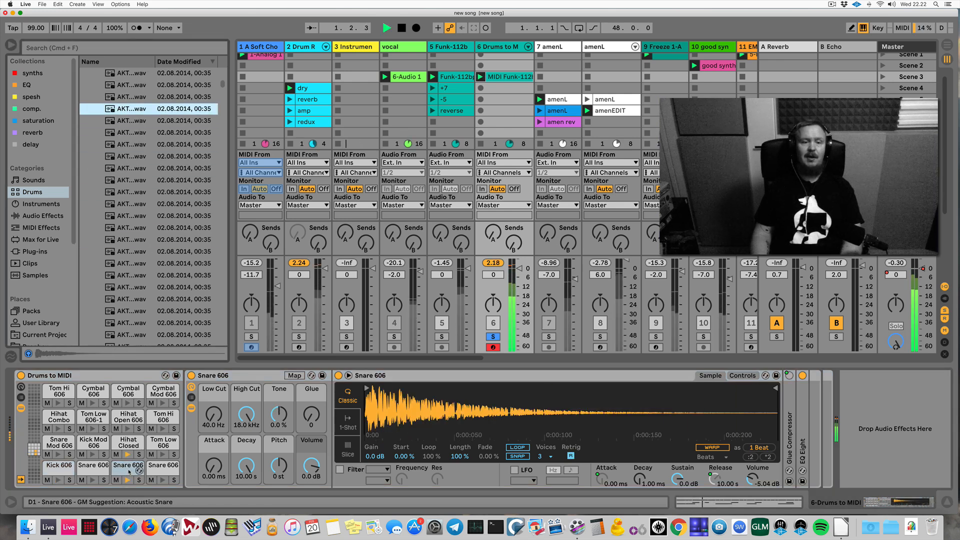
pyautogui.click(128, 466)
pyautogui.click(137, 109)
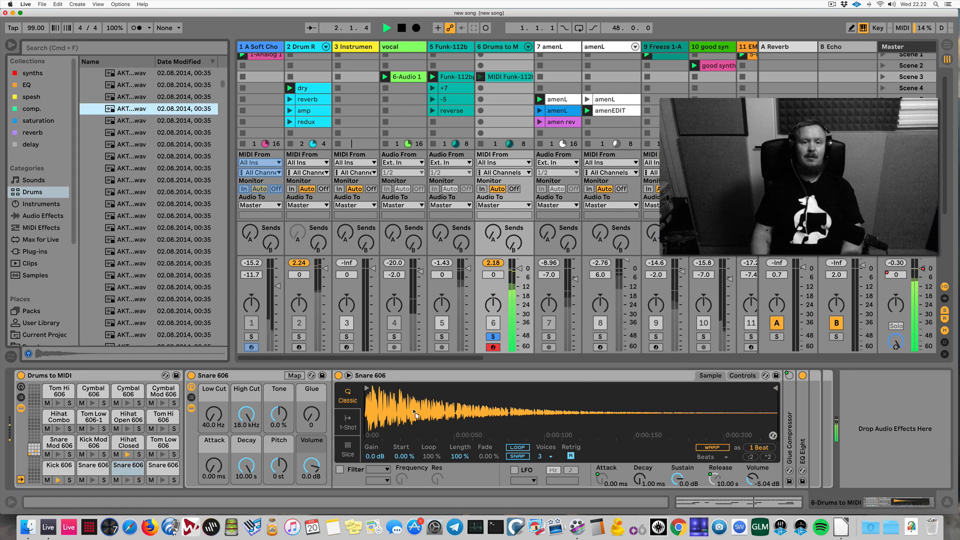
pyautogui.moveTo(415, 413); pyautogui.dragTo(414, 410)
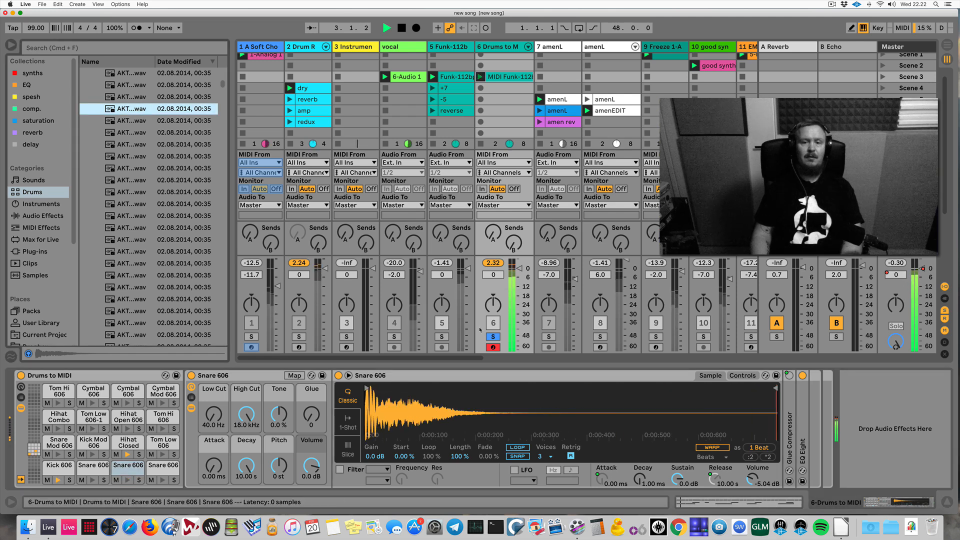
# Solo the original Funk-112bpm track alongside the converted drums and set the converted track's volume to 0.7 dB
pyautogui.click(441, 337)
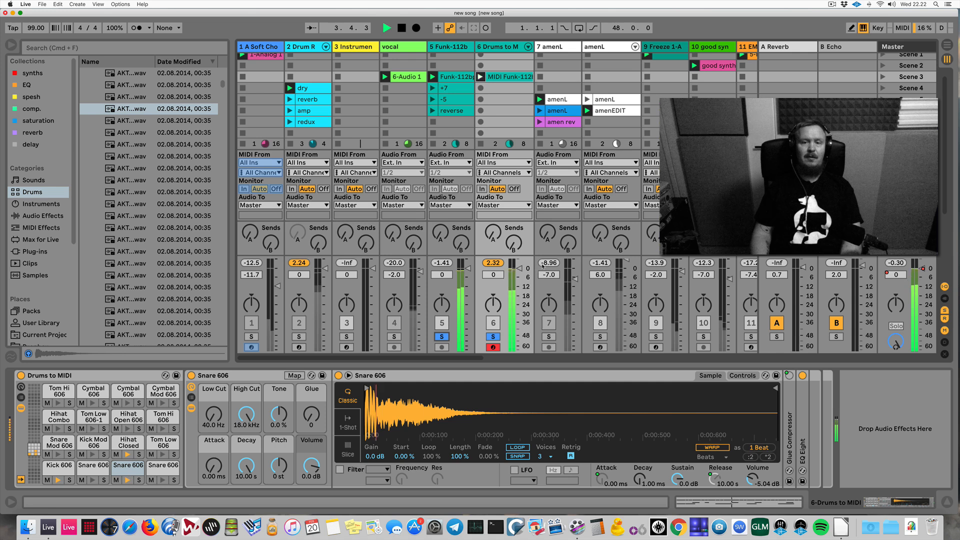
pyautogui.moveTo(519, 274); pyautogui.dragTo(519, 266)
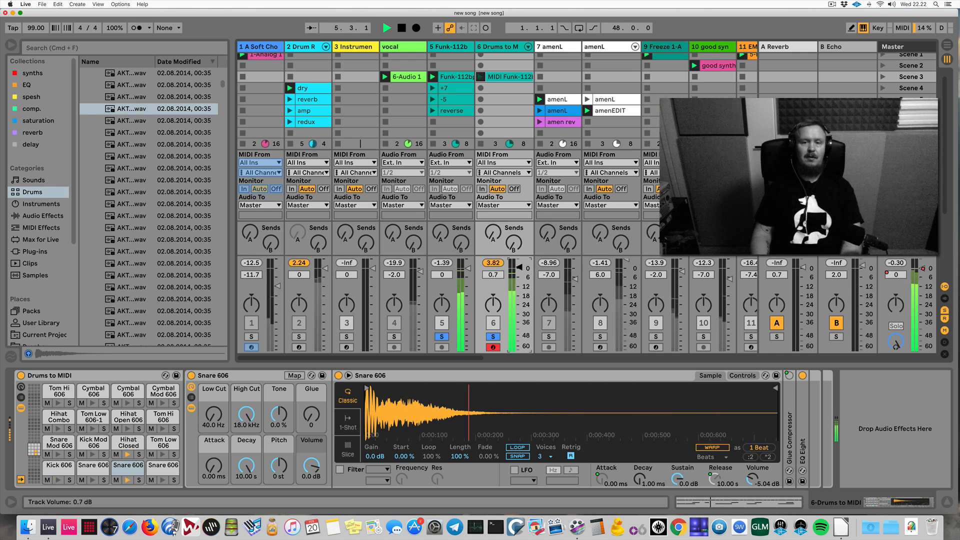
pyautogui.press('space')
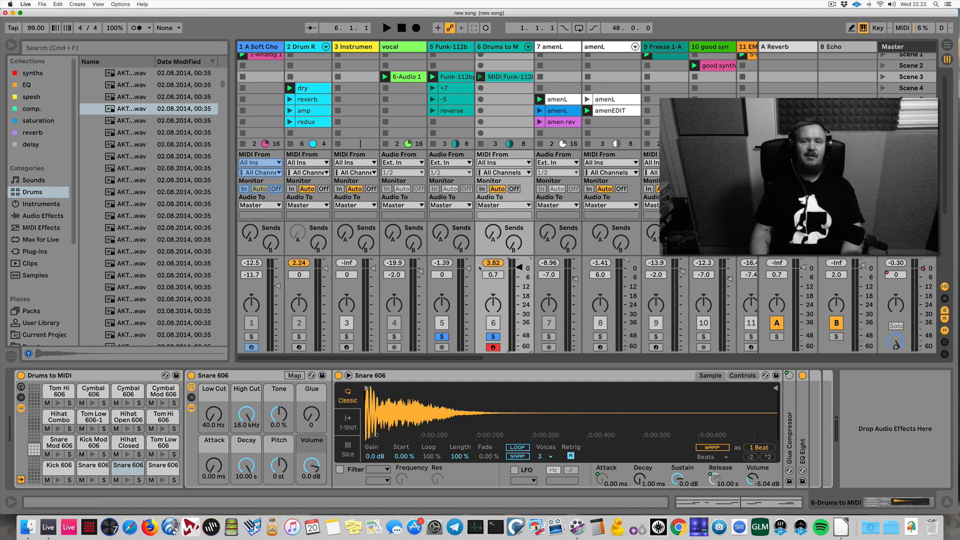
# Delete the Drums to MIDI track and insert a new audio track directly before the amenL audio track
pyautogui.click(506, 48)
pyautogui.press('Delete')
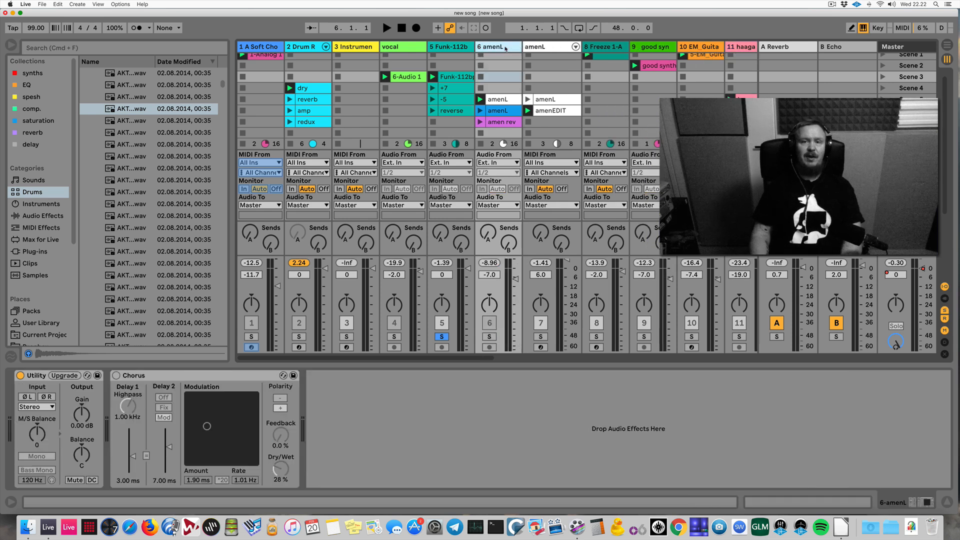
pyautogui.scroll(-5, 52, 300)
pyautogui.scroll(-1, 52, 300)
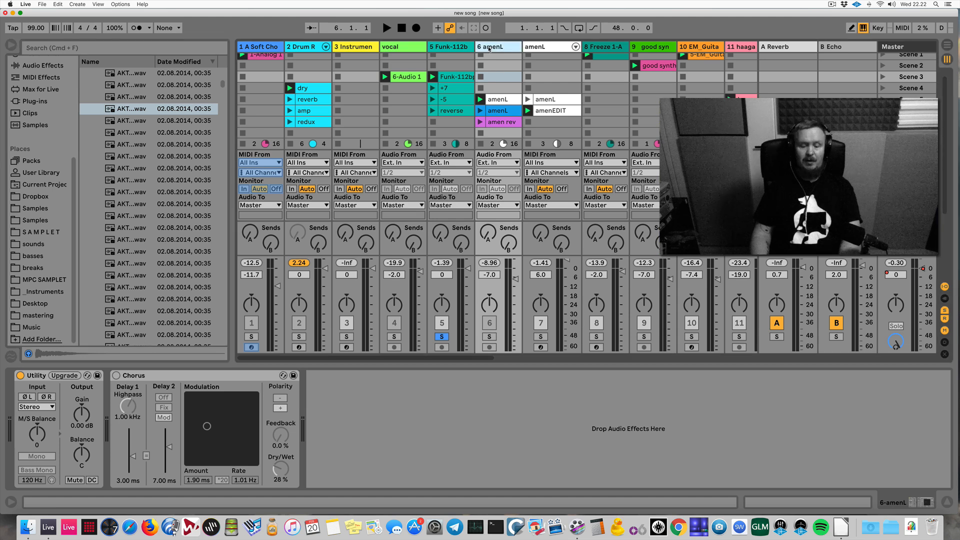
pyautogui.press('super+t')
pyautogui.moveTo(541, 48); pyautogui.dragTo(483, 51)
# Load lyhyt DOUBLE BASS.wav from the Desktop folder into the new audio track's Scene 3 slot and play it soloed
pyautogui.click(35, 304)
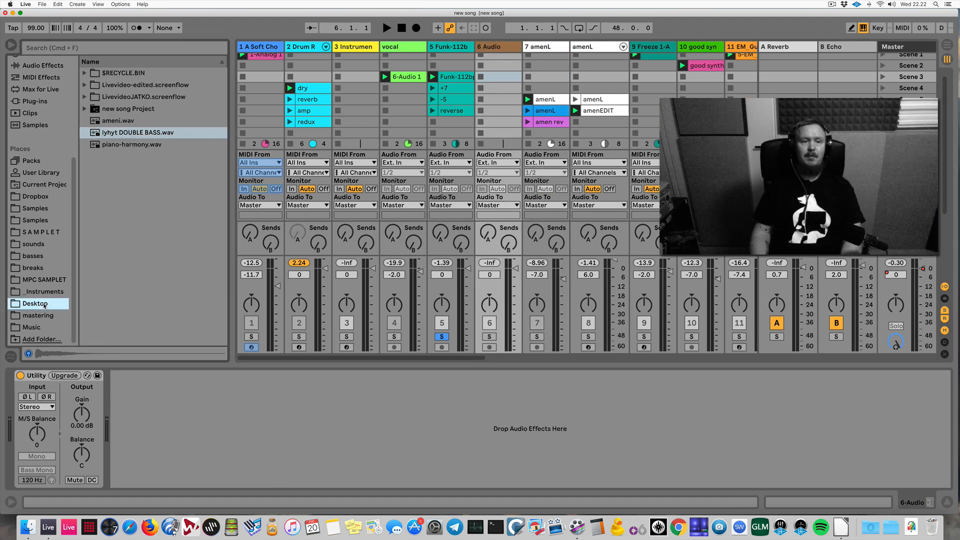
pyautogui.click(138, 138)
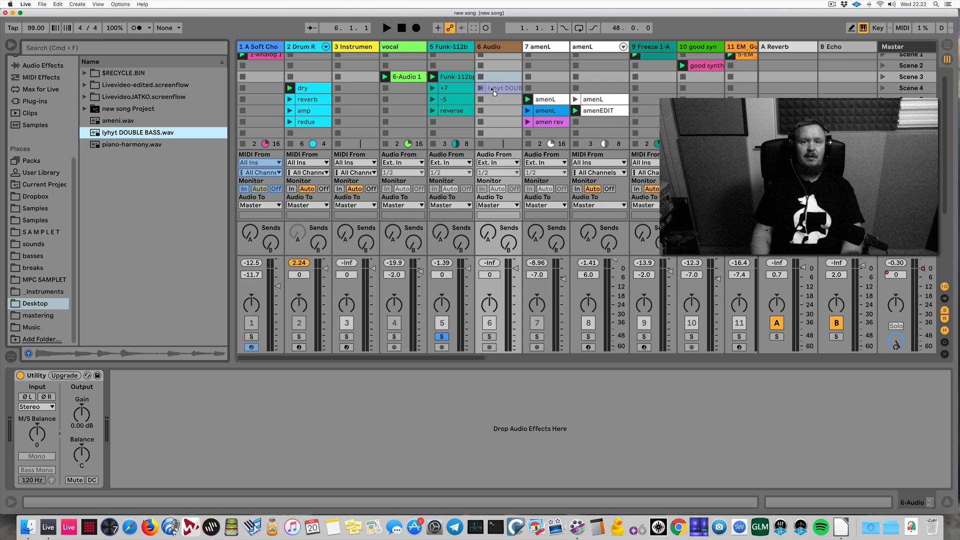
pyautogui.moveTo(497, 84); pyautogui.dragTo(498, 80)
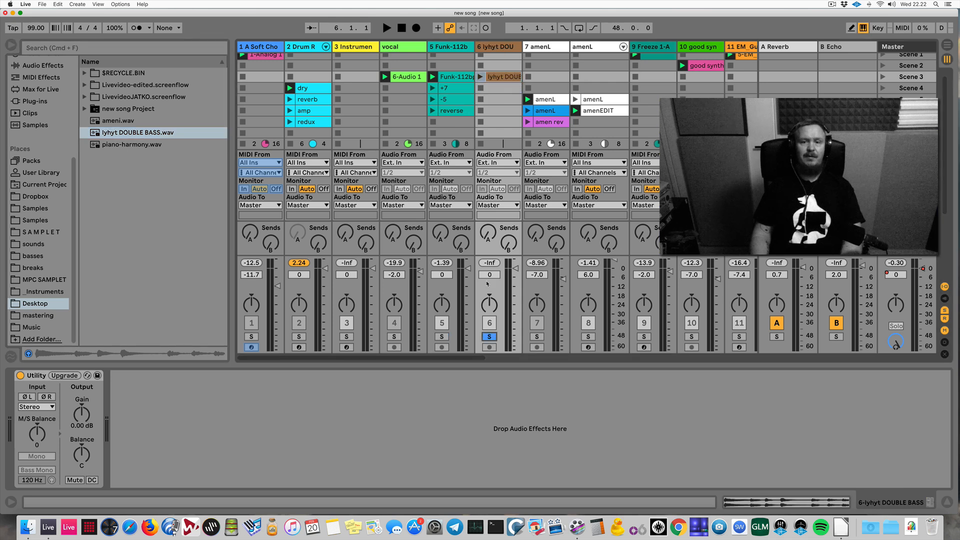
pyautogui.click(482, 76)
pyautogui.click(493, 77)
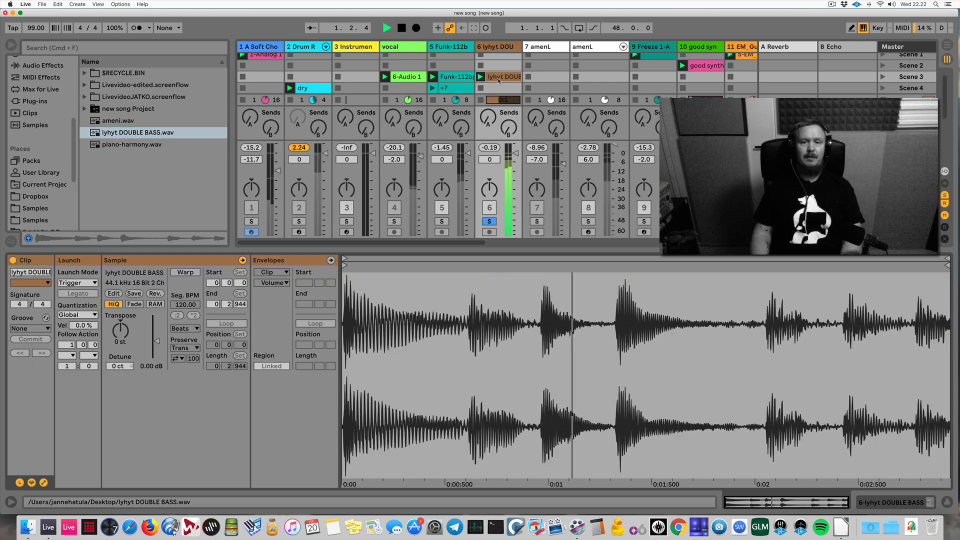
# Turn on warping for the double bass clip and play it with the metronome enabled to check its timing
pyautogui.click(186, 272)
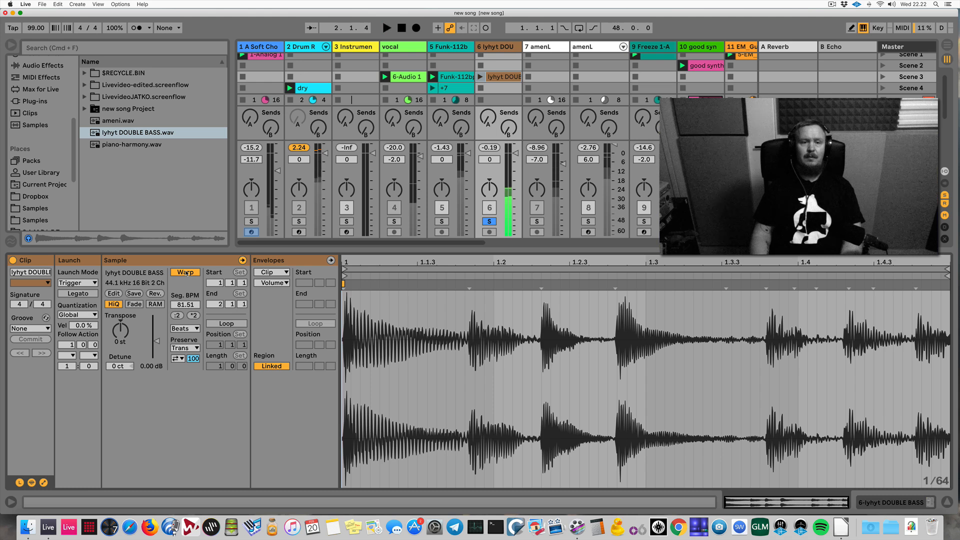
pyautogui.click(480, 78)
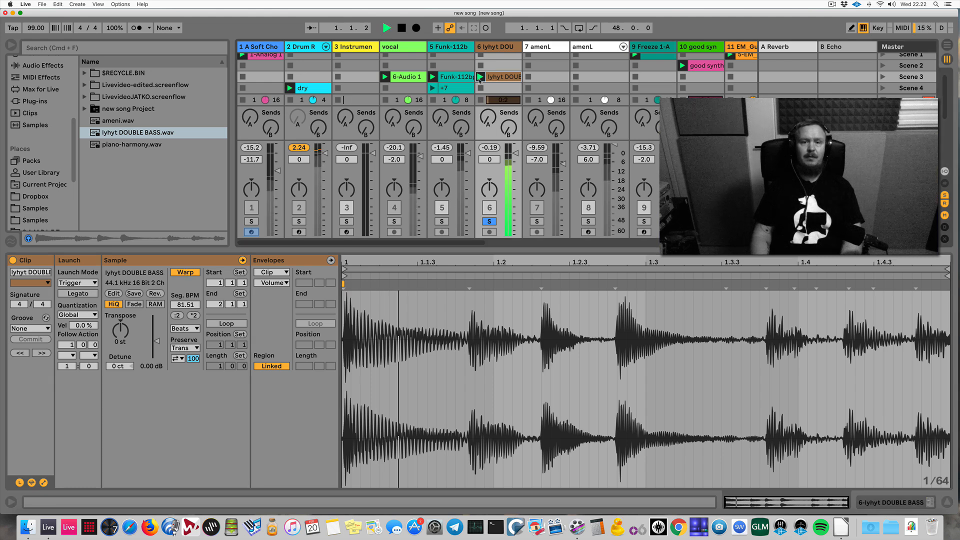
pyautogui.press('space')
pyautogui.click(136, 28)
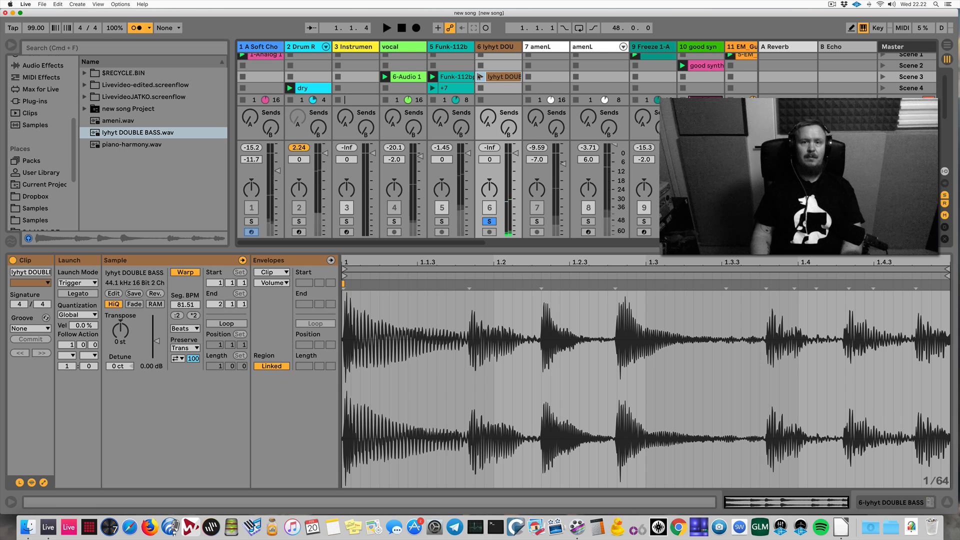
pyautogui.click(480, 77)
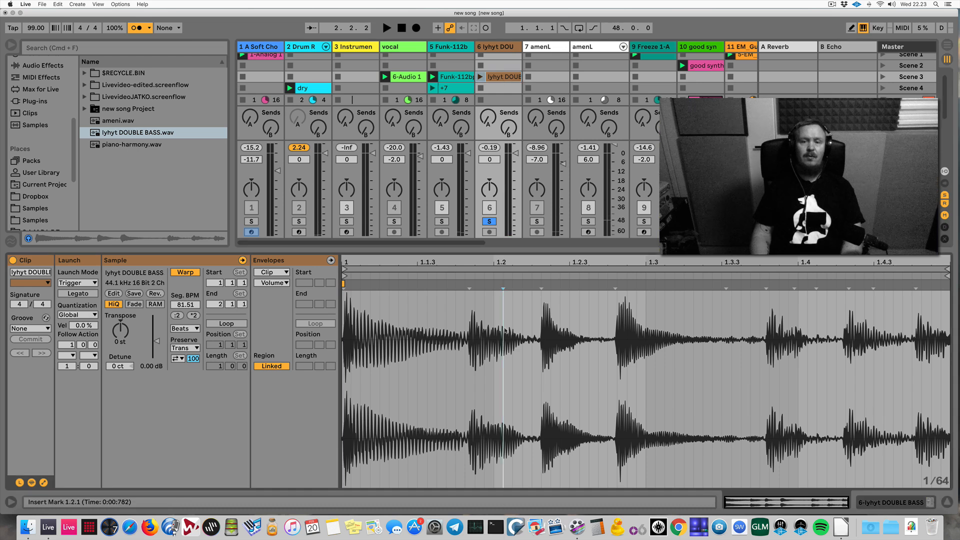
# Convert the double bass clip's melody to a new MIDI track and play the original clip soloed
pyautogui.rightClick(503, 345)
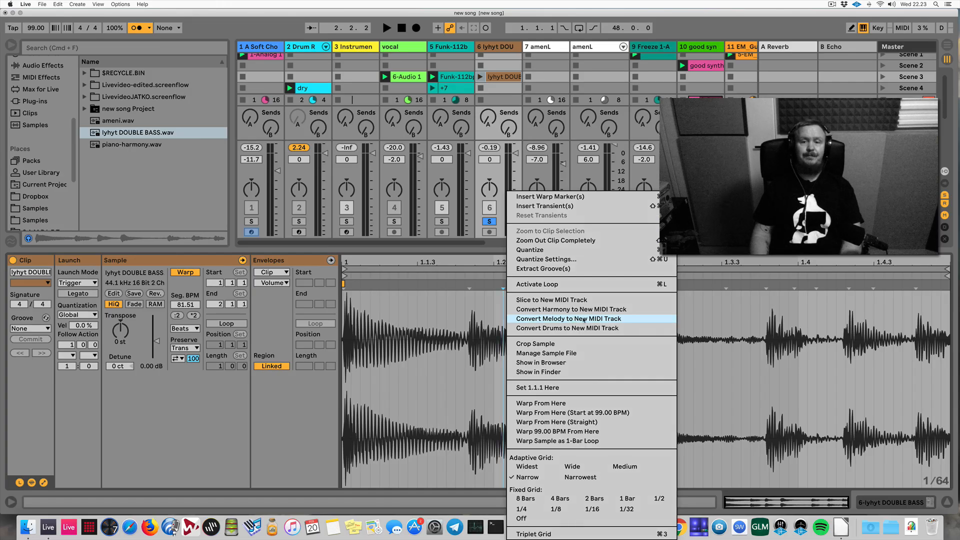
pyautogui.click(584, 320)
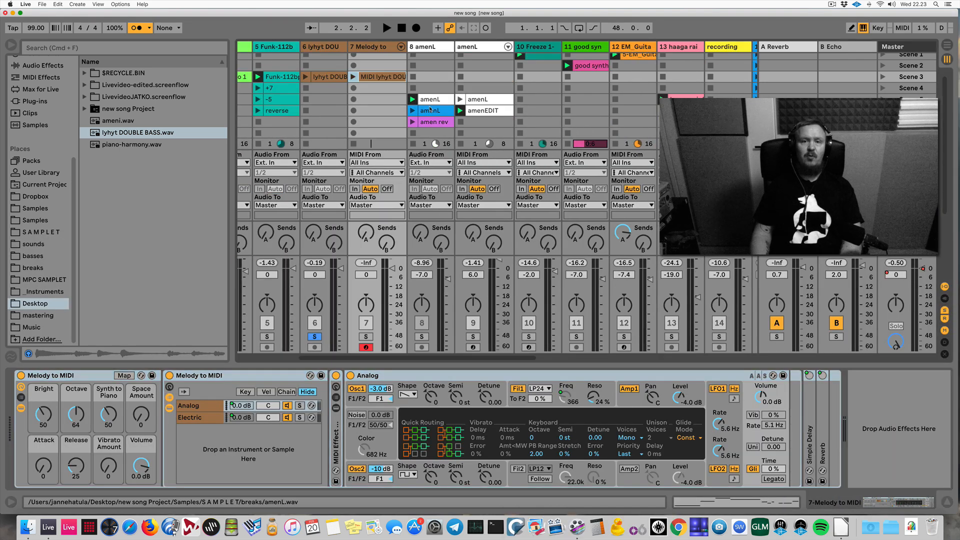
pyautogui.hscroll(-3, 431, 109)
pyautogui.click(363, 66)
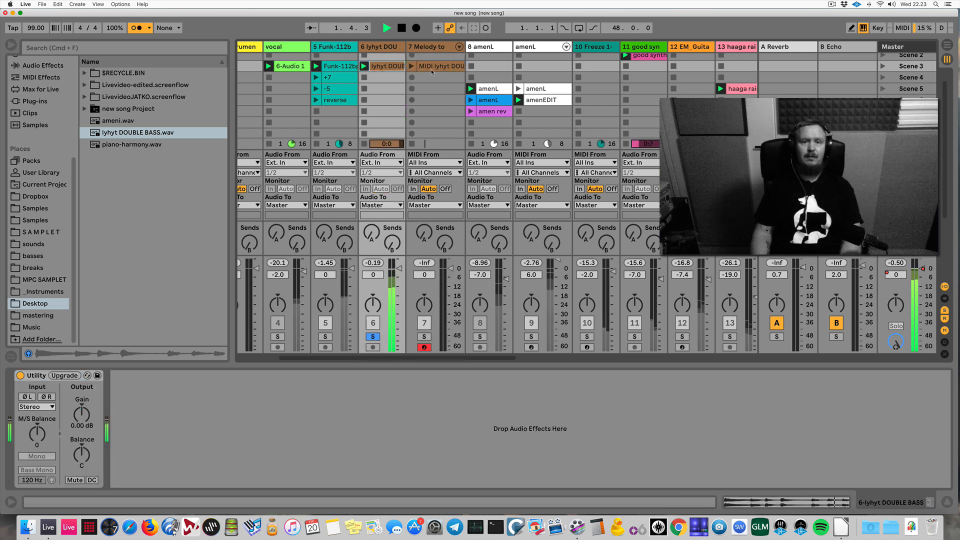
pyautogui.press('space')
# Solo the Melody to MIDI track, open its converted clip's notes and play the clip
pyautogui.click(424, 337)
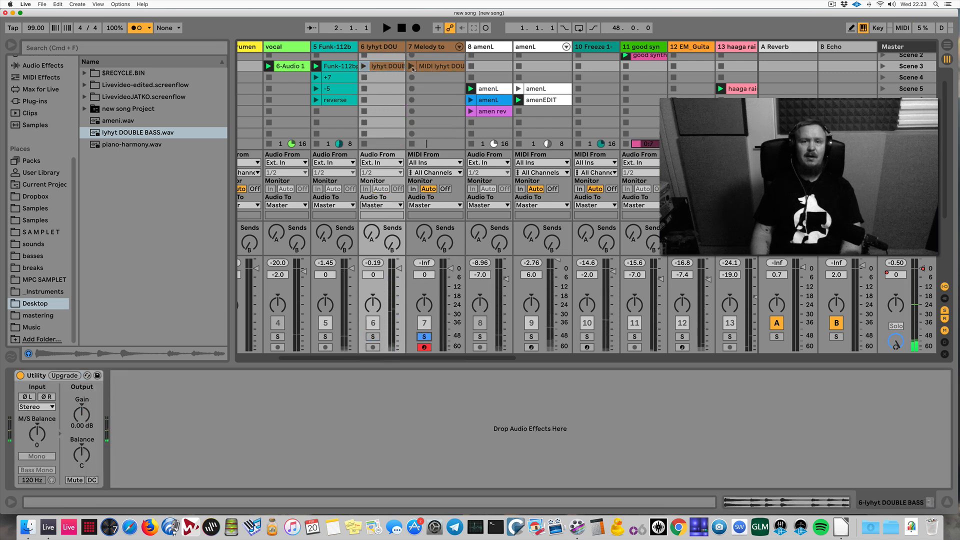
pyautogui.click(411, 67)
pyautogui.doubleClick(433, 67)
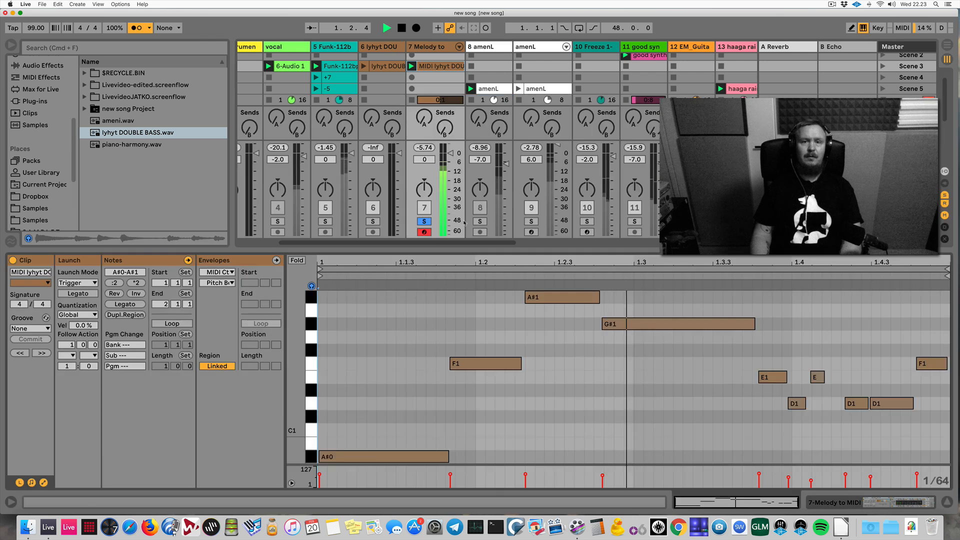
pyautogui.press('space')
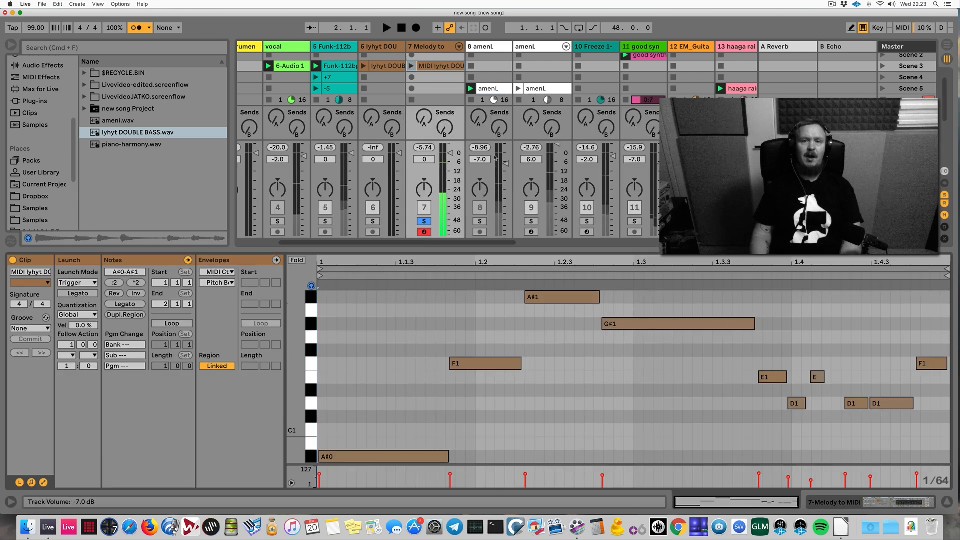
pyautogui.click(412, 66)
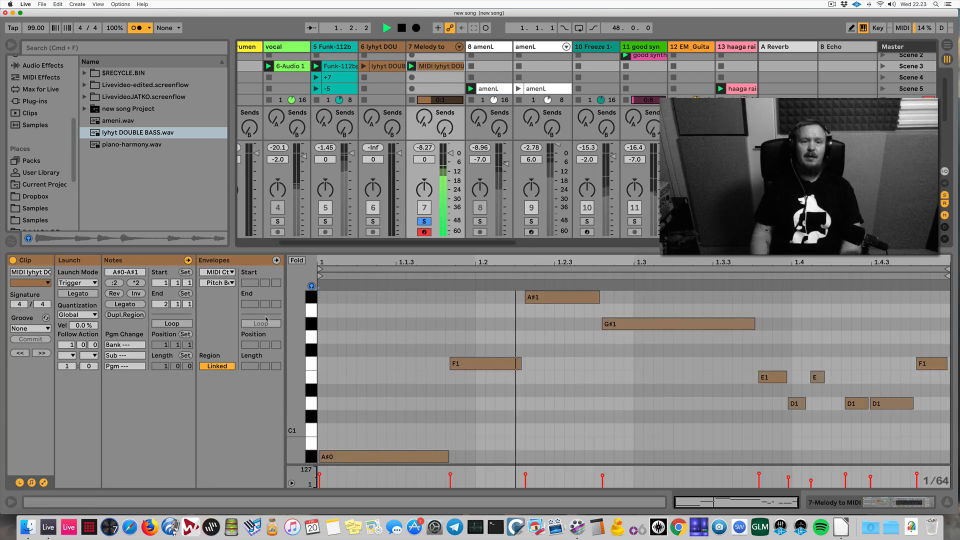
pyautogui.press('space')
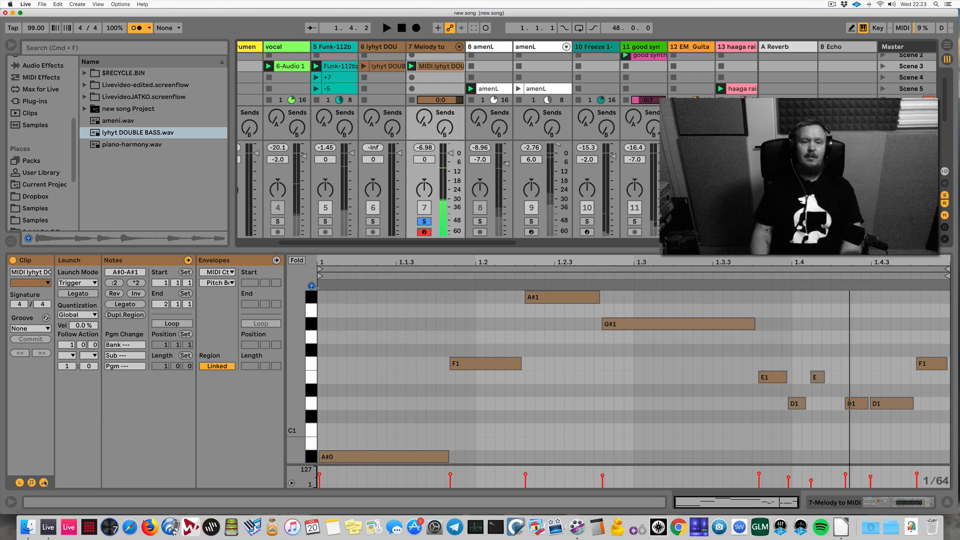
# Hide the envelope settings of the converted MIDI clip, turn on its loop and play it again
pyautogui.click(43, 482)
pyautogui.click(189, 325)
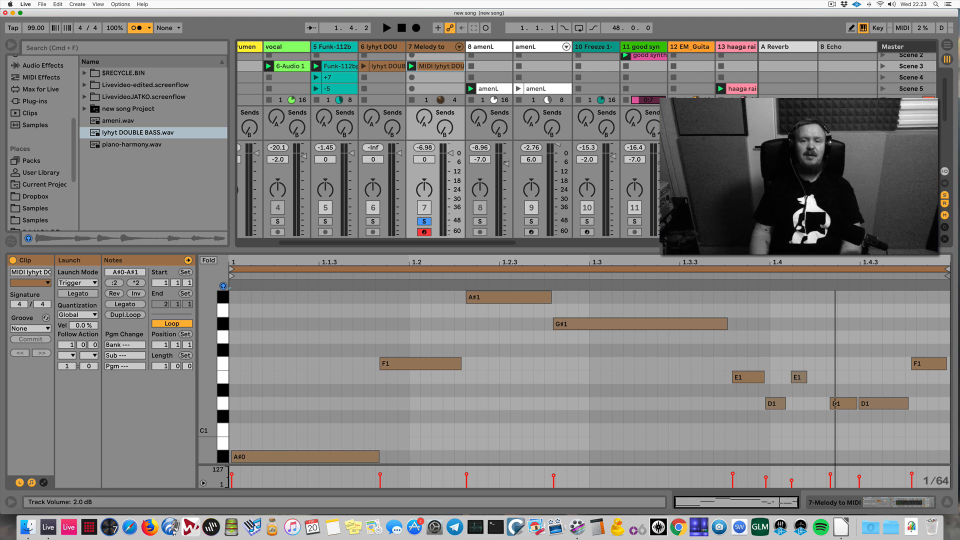
pyautogui.press('space')
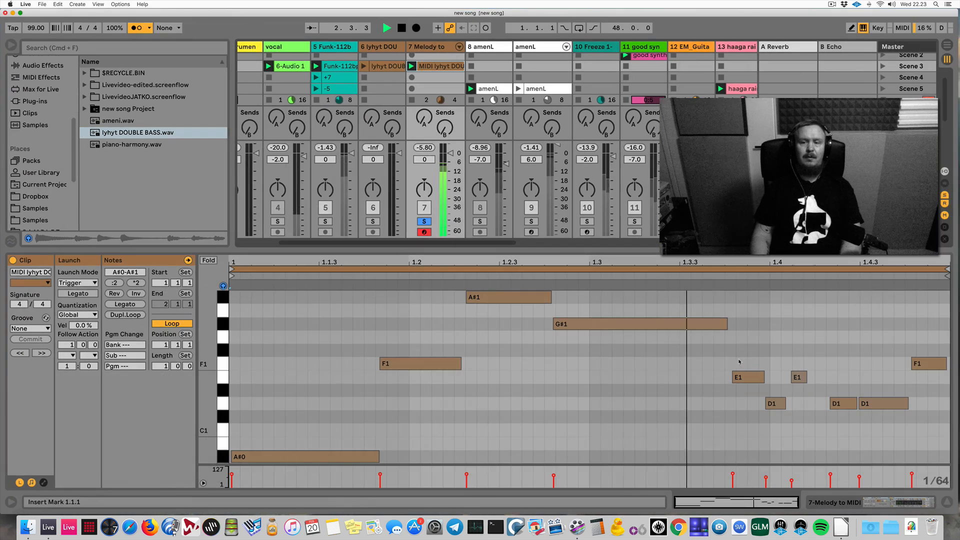
pyautogui.press('space')
# Clean up the clip's ending notes: merge the two E1 notes into one F1, remove the first short D1 and join the last two D1 notes
pyautogui.moveTo(739, 362)
pyautogui.mouseDown()
pyautogui.moveTo(788, 378)
pyautogui.moveTo(765, 377)
pyautogui.moveTo(814, 377)
pyautogui.mouseUp()
pyautogui.doubleClick(775, 403)
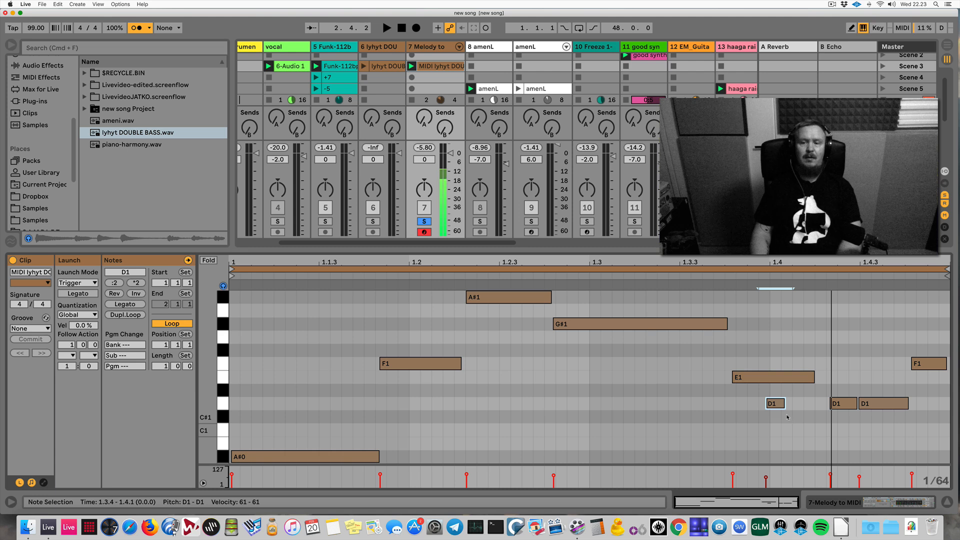
pyautogui.click(756, 377)
pyautogui.press('Up')
pyautogui.press('space')
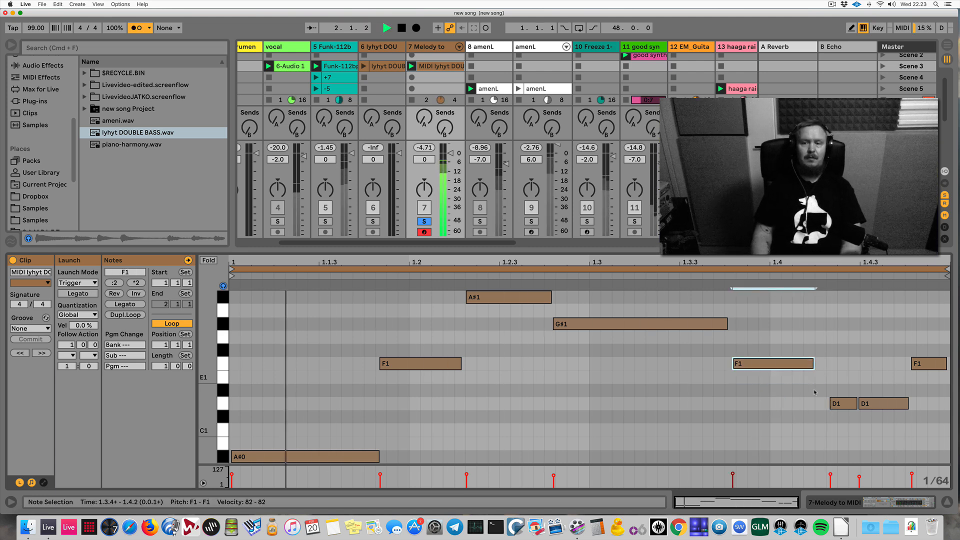
pyautogui.moveTo(856, 404); pyautogui.dragTo(907, 404)
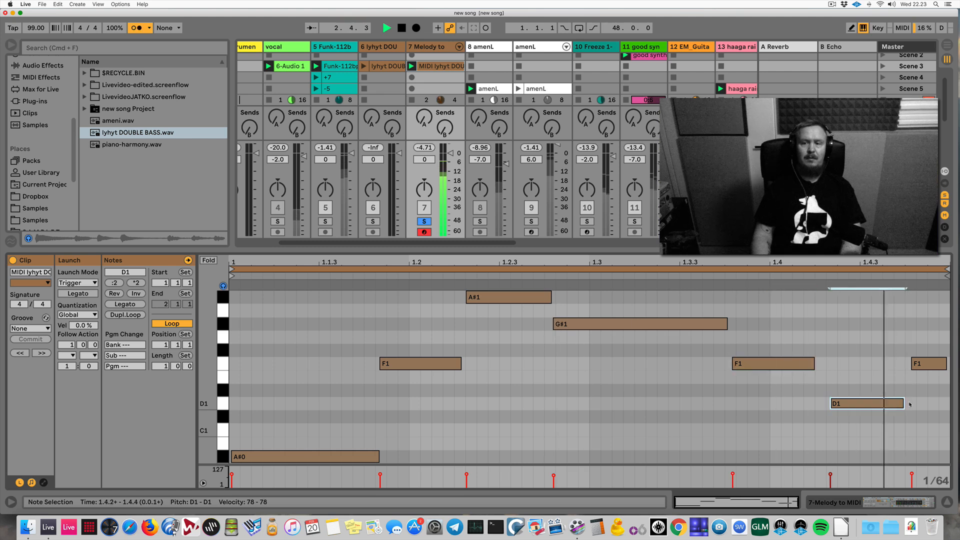
pyautogui.press('space')
# Loop the original double bass clip and play it soloed alongside the MIDI clip for comparison, with its track volume at -2.0 dB
pyautogui.click(374, 222)
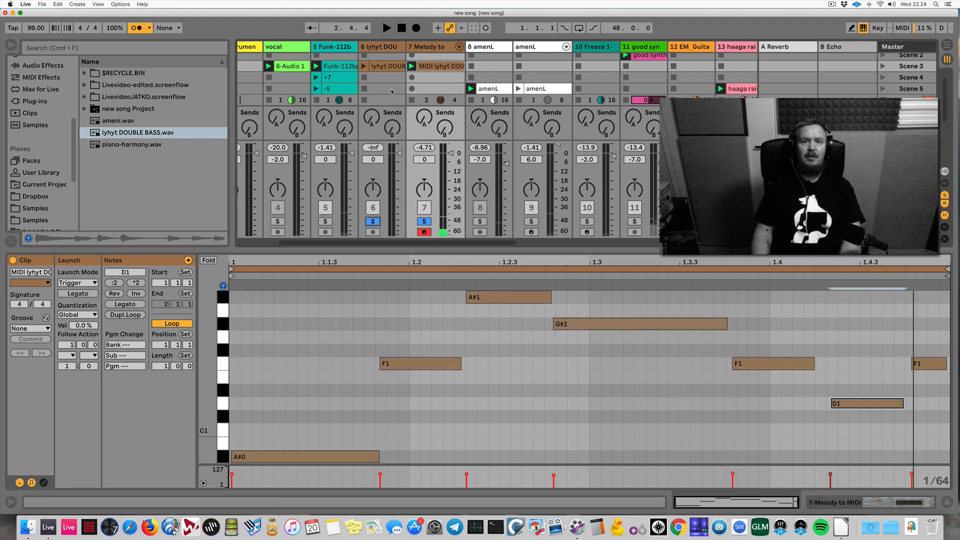
pyautogui.click(395, 66)
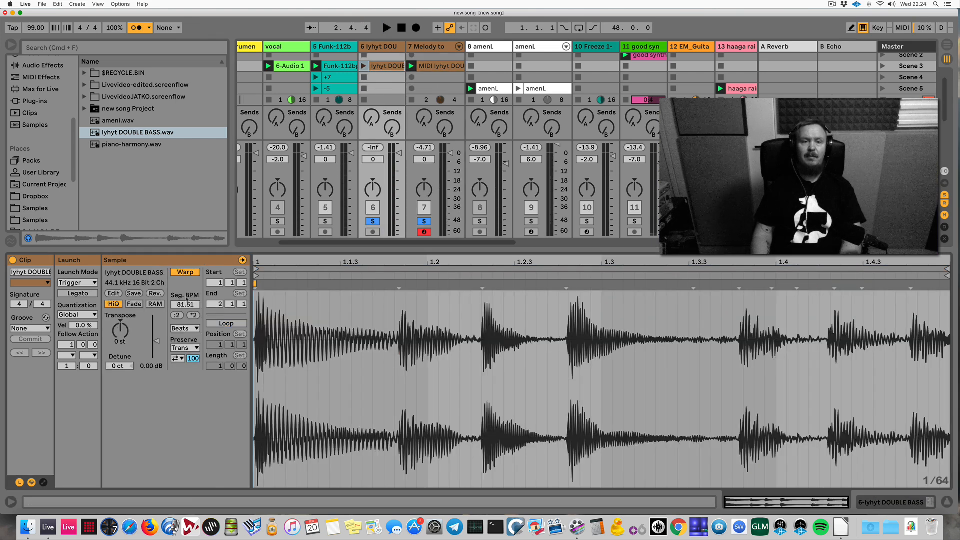
pyautogui.click(222, 322)
pyautogui.click(364, 68)
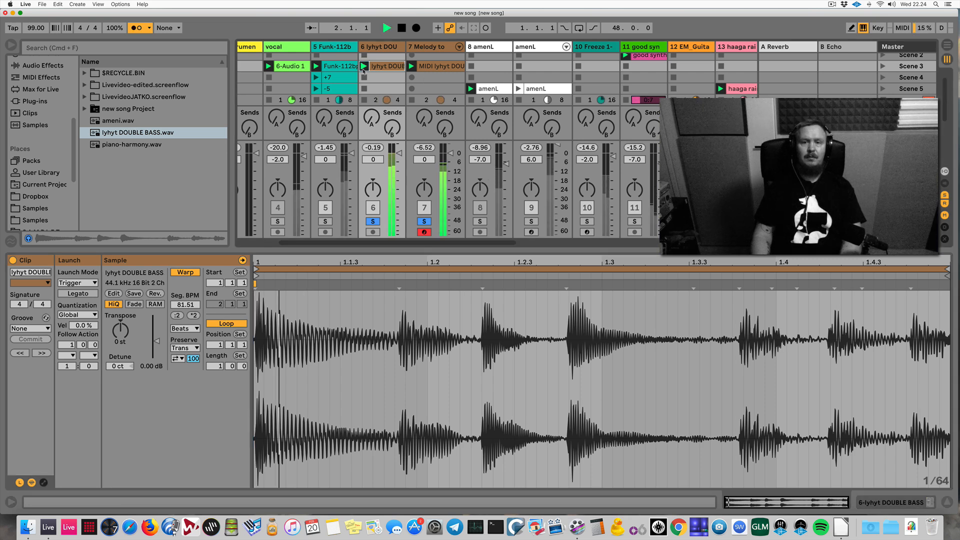
pyautogui.moveTo(399, 152)
pyautogui.mouseDown()
pyautogui.moveTo(399, 201)
pyautogui.moveTo(399, 156)
pyautogui.mouseUp()
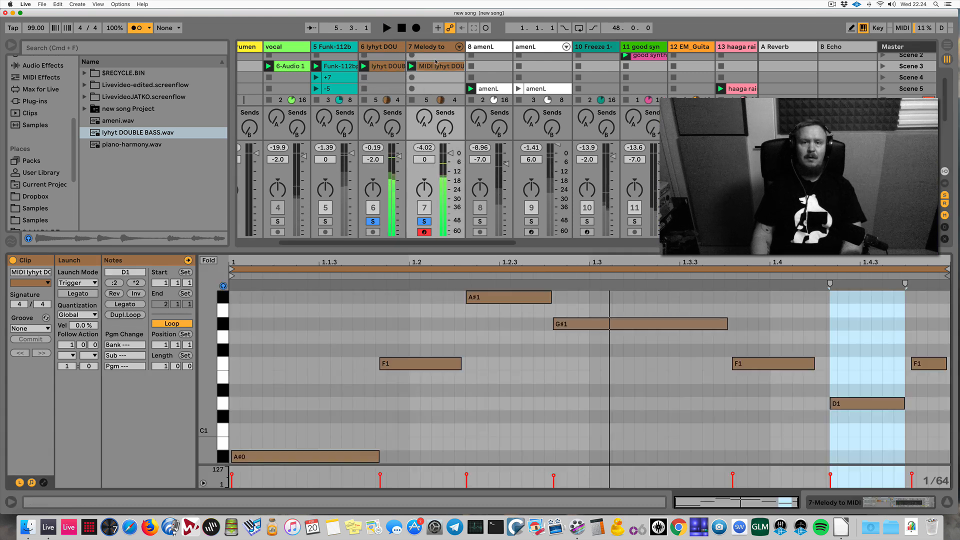
pyautogui.click(437, 231)
pyautogui.click(424, 222)
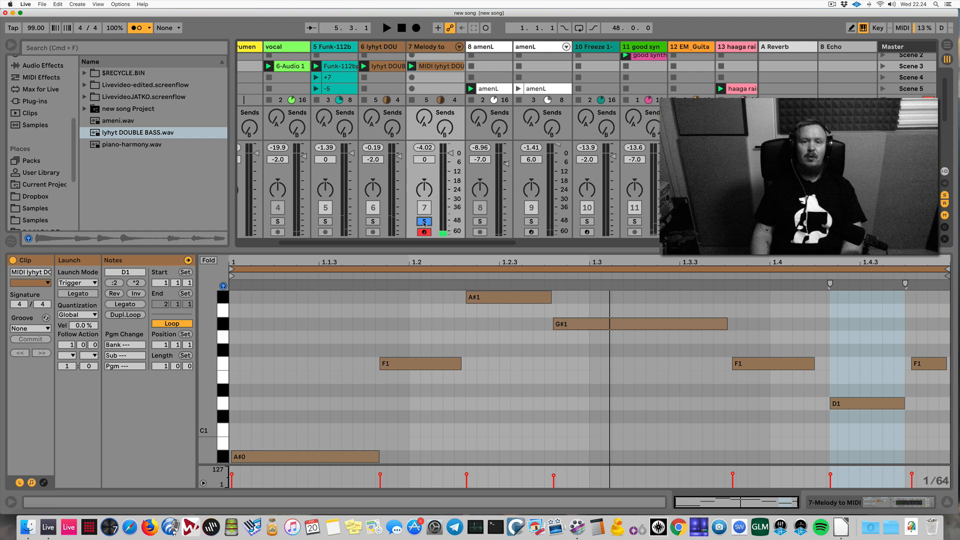
# Replace the Melody to MIDI track's instrument with the Analog 80 Bass.adv preset and play the converted bass line
pyautogui.scroll(5, 40, 169)
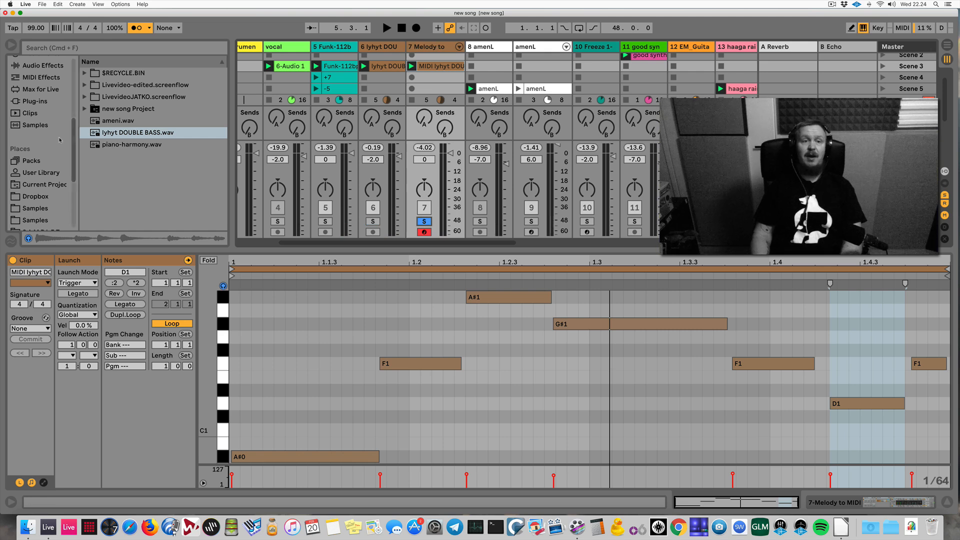
pyautogui.click(42, 204)
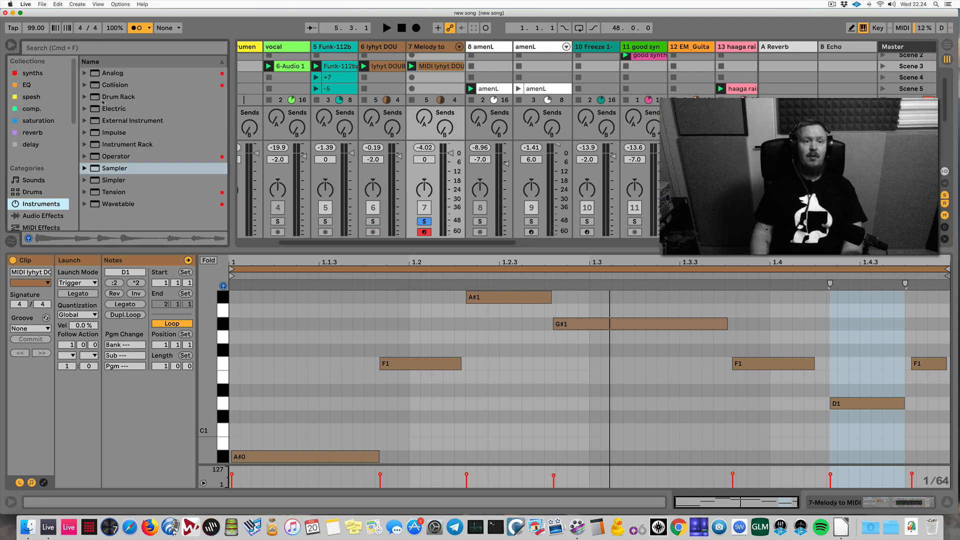
pyautogui.click(85, 73)
pyautogui.click(95, 97)
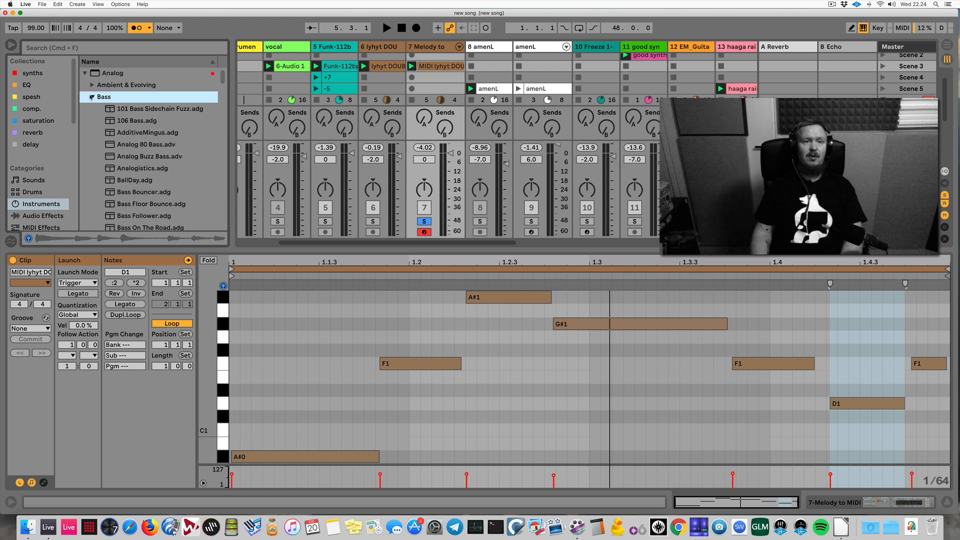
pyautogui.click(127, 132)
pyautogui.click(141, 144)
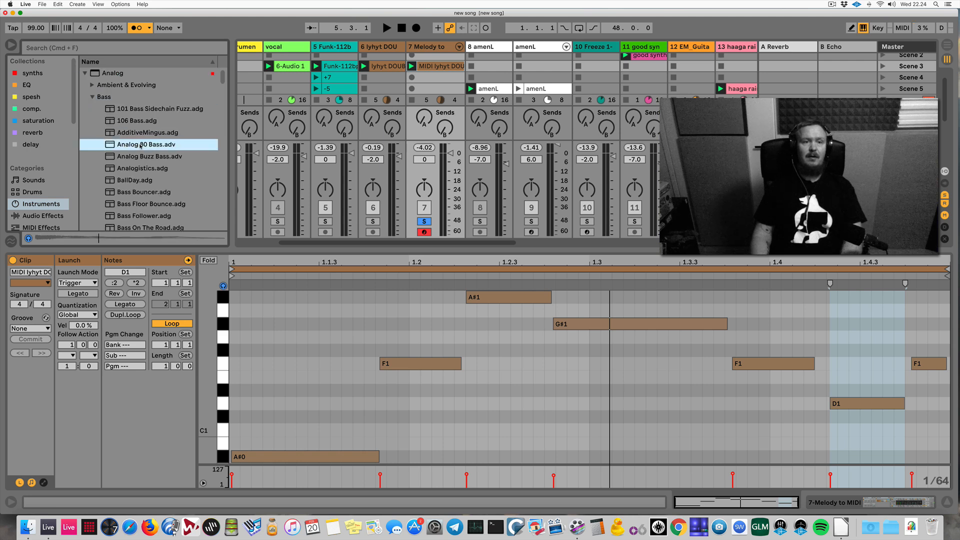
pyautogui.click(429, 49)
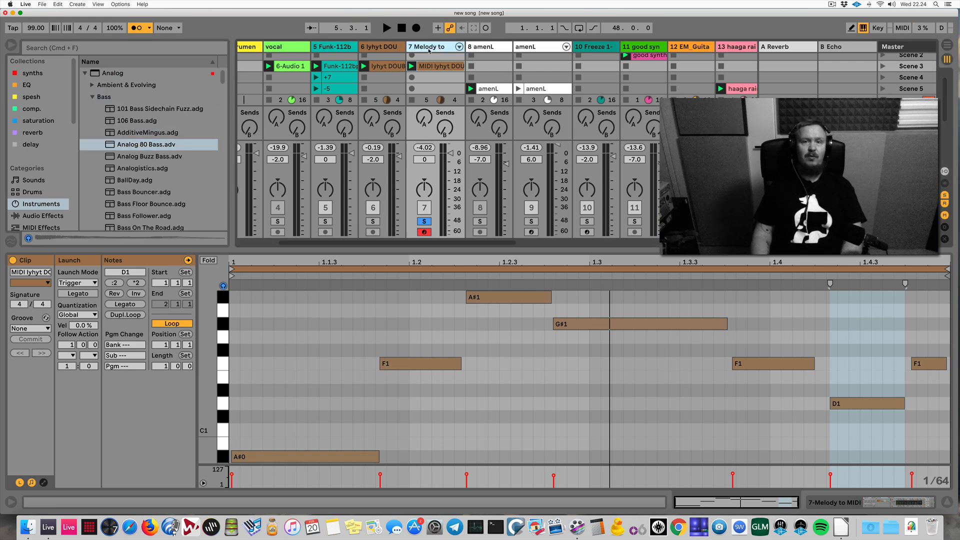
pyautogui.doubleClick(132, 145)
pyautogui.press('space')
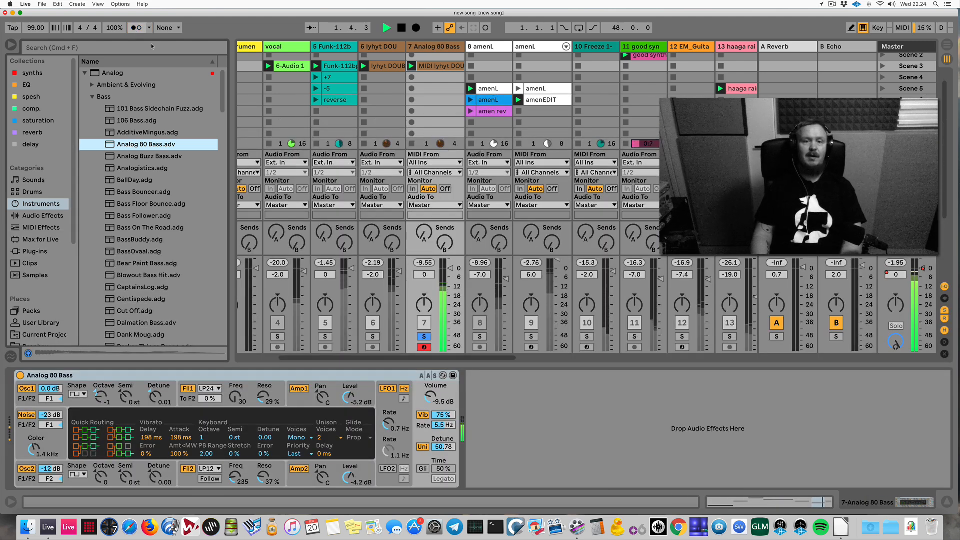
# Play the original double bass alongside the new synth bass at a track volume of -14.4 dB, and delete the Analog 80 Bass track
pyautogui.click(373, 336)
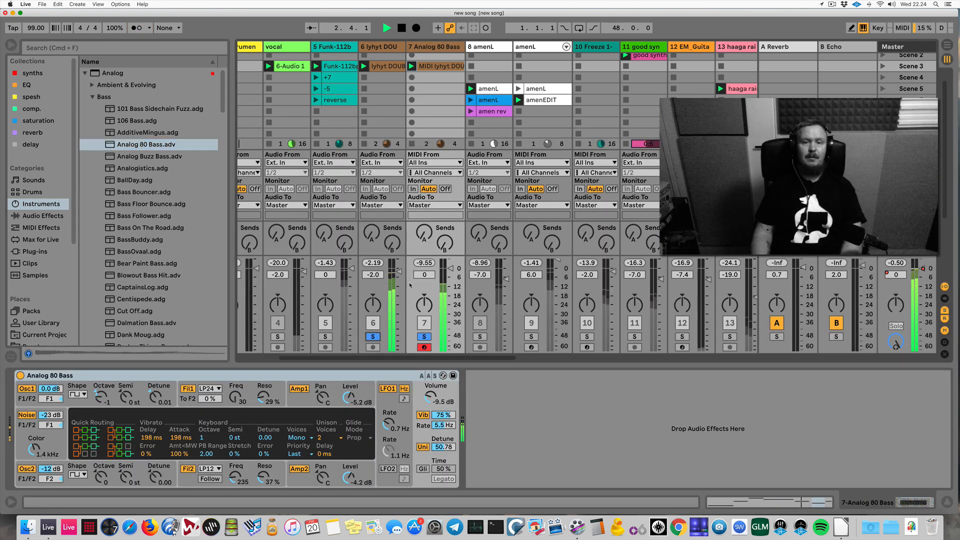
pyautogui.moveTo(400, 273)
pyautogui.mouseDown()
pyautogui.moveTo(399, 303)
pyautogui.moveTo(399, 291)
pyautogui.mouseUp()
pyautogui.press('space')
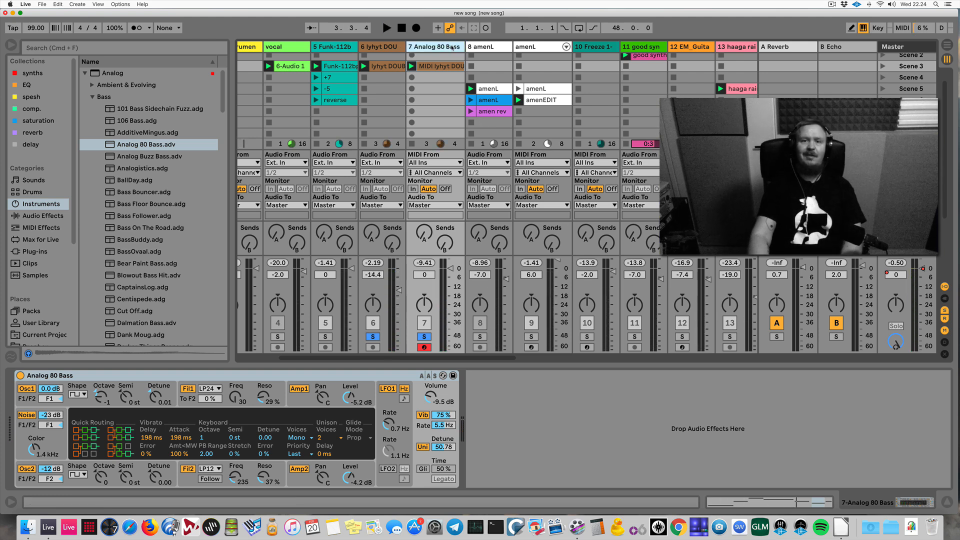
pyautogui.press('Delete')
pyautogui.click(380, 48)
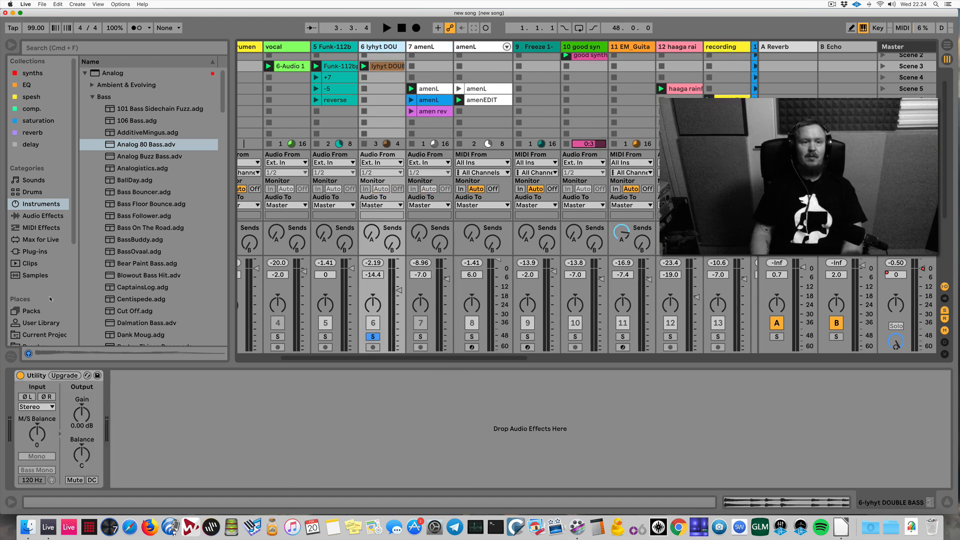
# Load piano-harmony.wav from the Desktop folder into the double bass track's Scene 4 slot and play it
pyautogui.scroll(-5, 45, 251)
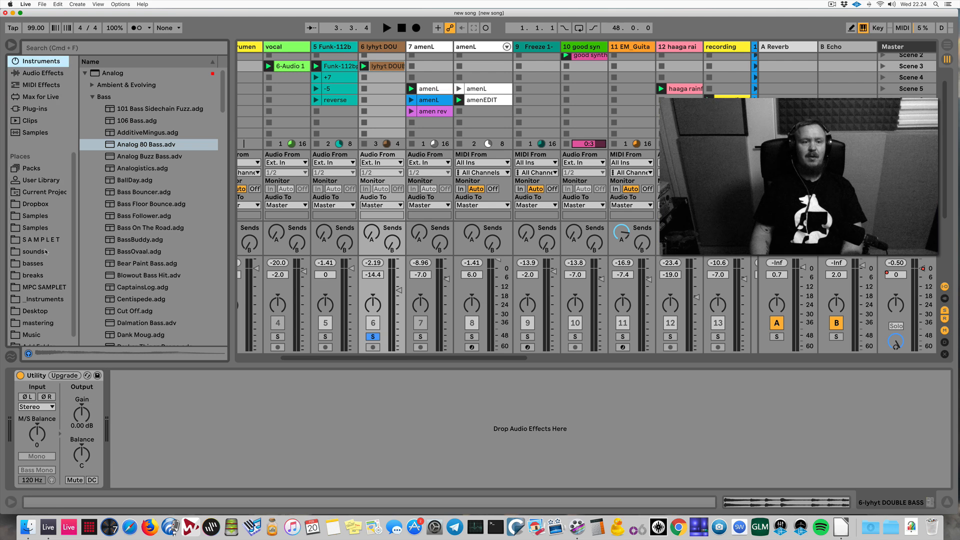
pyautogui.click(35, 311)
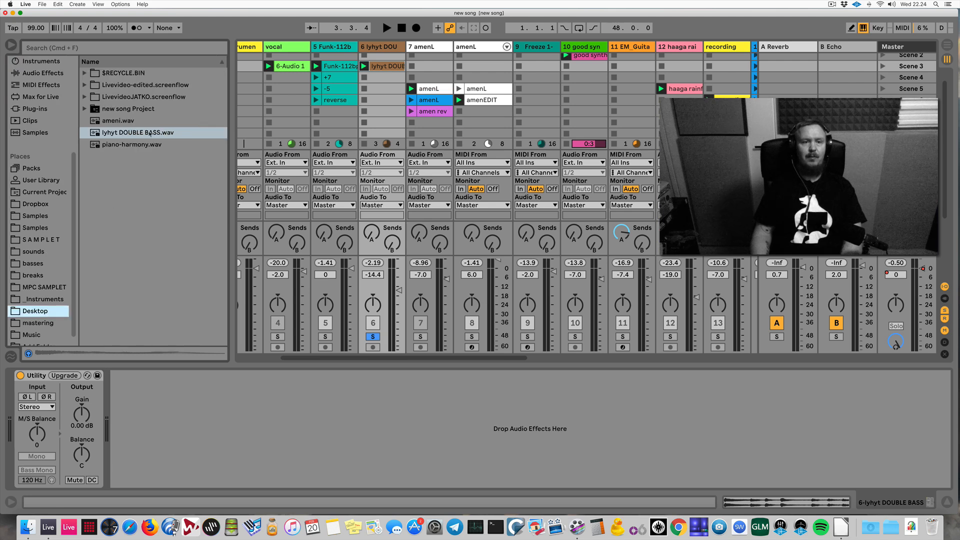
pyautogui.click(144, 144)
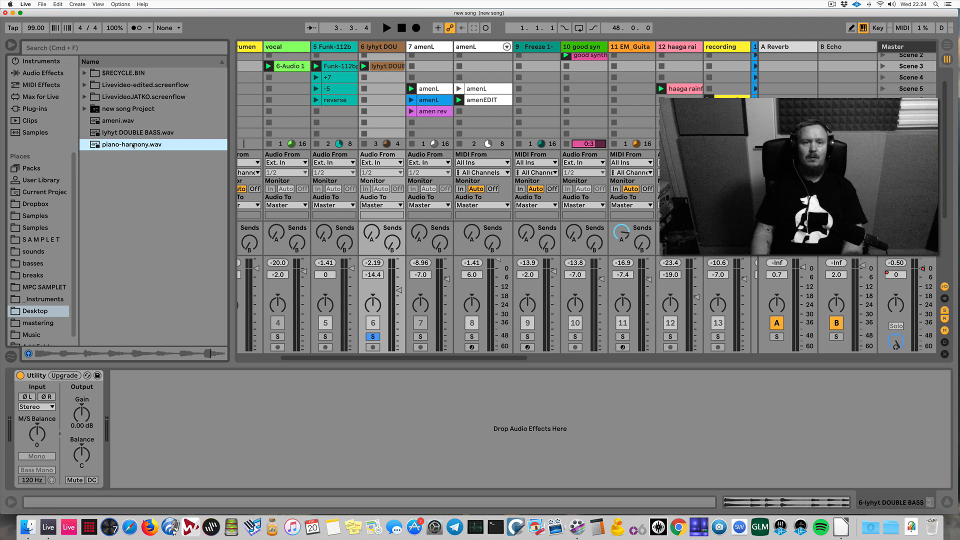
pyautogui.moveTo(386, 85); pyautogui.dragTo(385, 85)
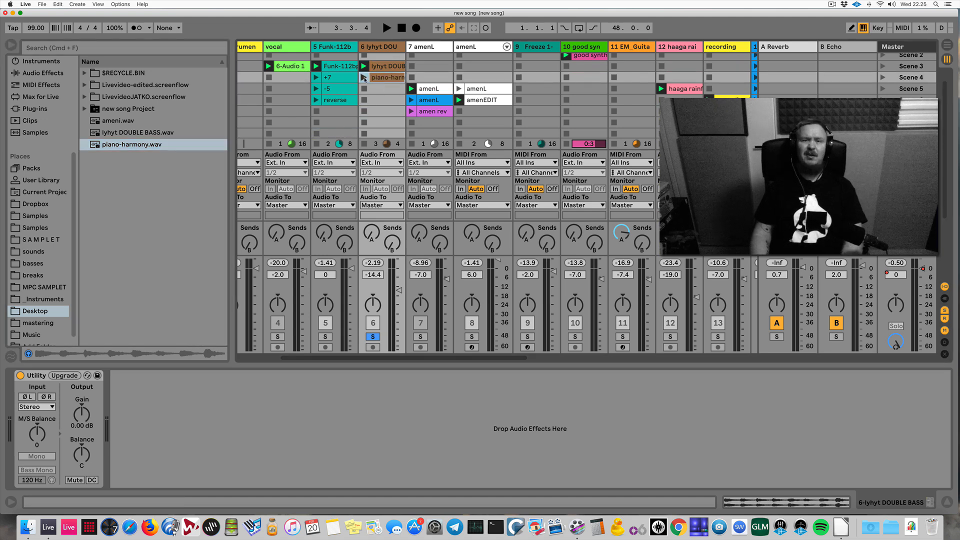
pyautogui.click(363, 78)
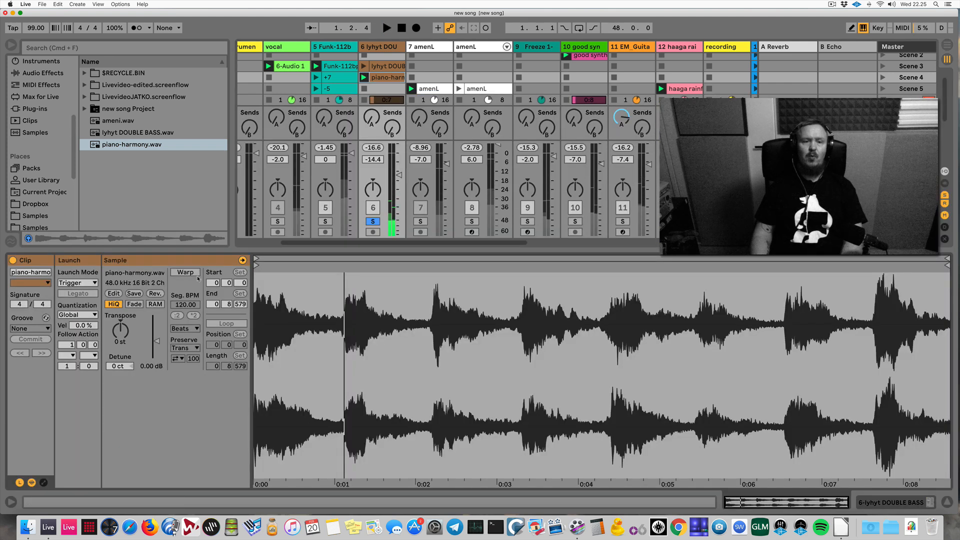
# Turn on warping and looping for the piano-harmony clip and play it
pyautogui.click(195, 273)
pyautogui.click(231, 327)
pyautogui.press('space')
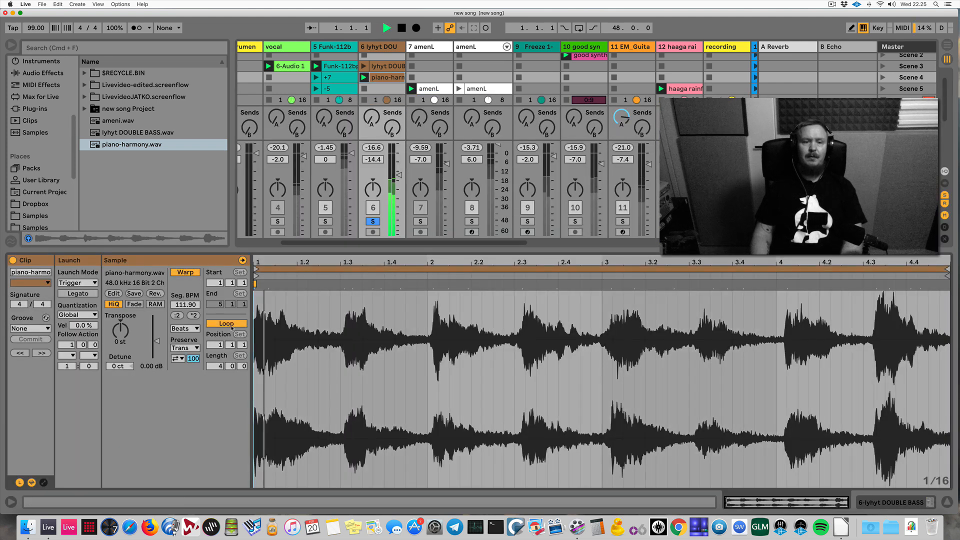
# Set the double bass track's volume to -8.3 dB and halve the piano-harmony clip's segment tempo to 55.95 BPM
pyautogui.moveTo(399, 175); pyautogui.dragTo(399, 165)
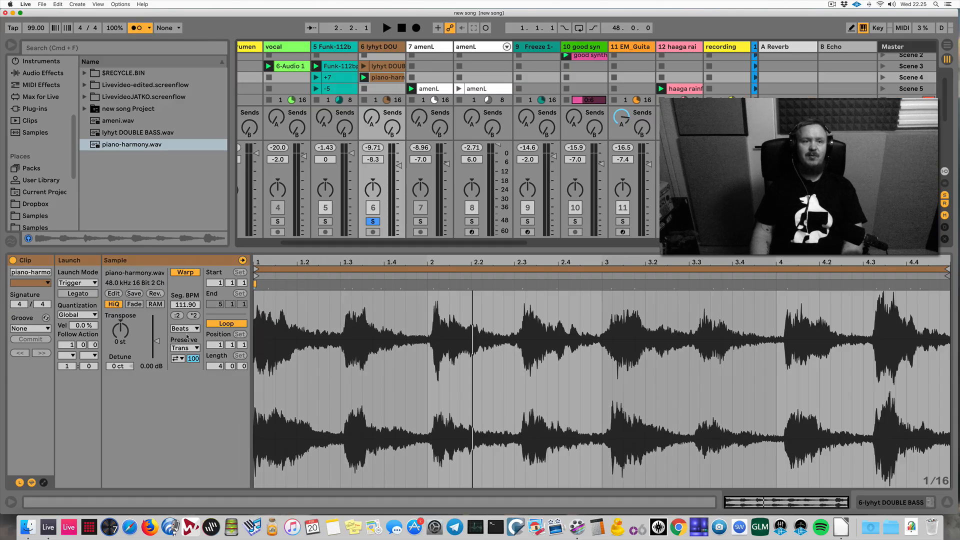
pyautogui.press('space')
pyautogui.click(178, 316)
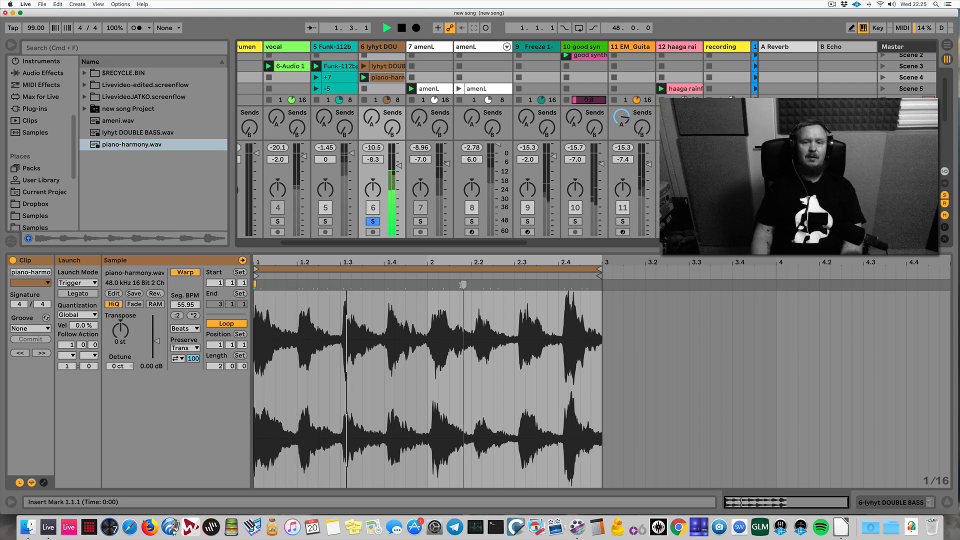
# Add warp markers at 2.1.1 and 3.1.1 to align the piano-harmony clip's audio with the grid, and play it
pyautogui.moveTo(432, 284); pyautogui.dragTo(428, 284)
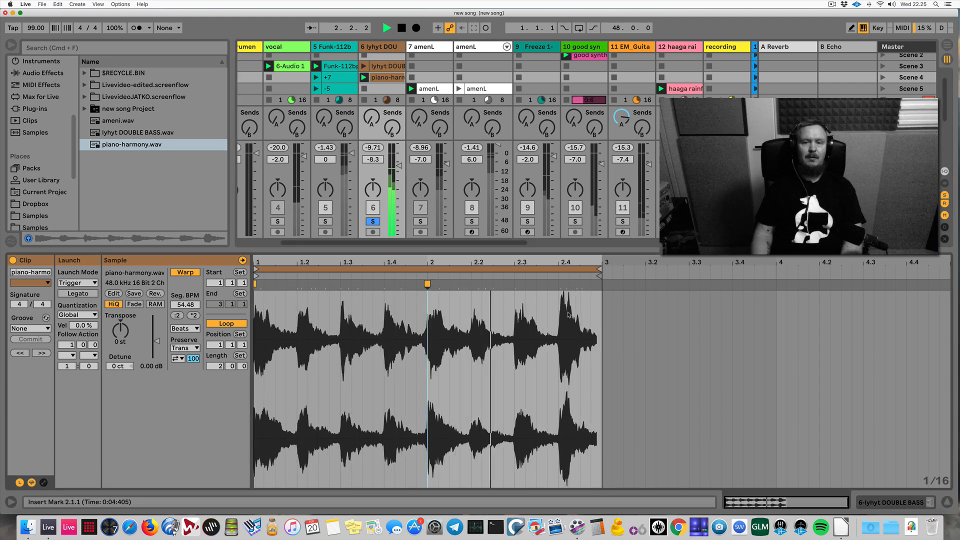
pyautogui.press('space')
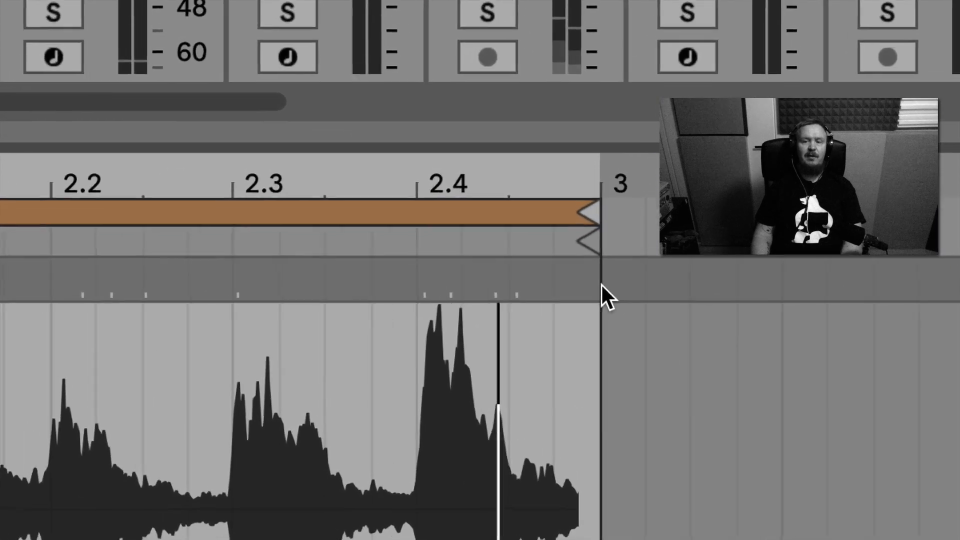
pyautogui.moveTo(575, 279); pyautogui.dragTo(592, 285)
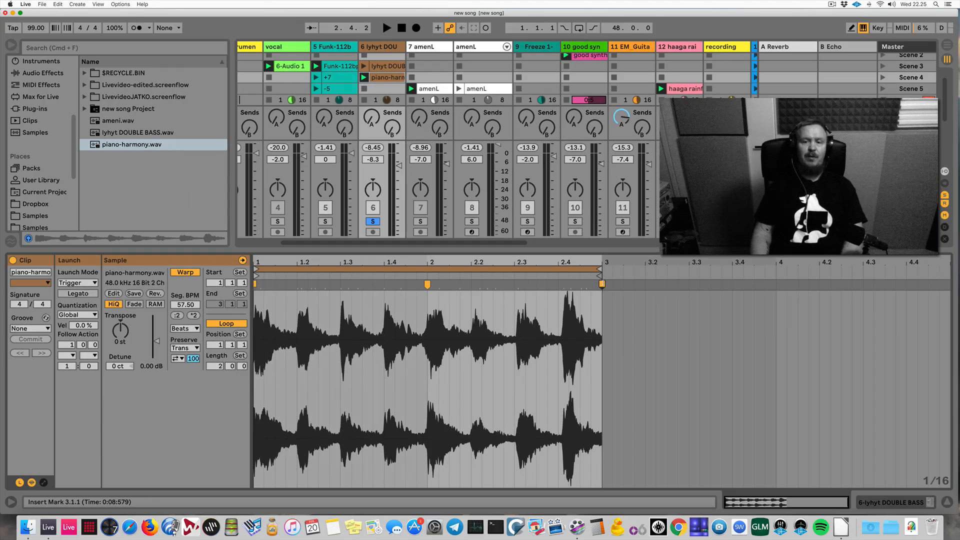
pyautogui.moveTo(603, 283)
pyautogui.mouseDown()
pyautogui.moveTo(643, 285)
pyautogui.moveTo(592, 285)
pyautogui.mouseUp()
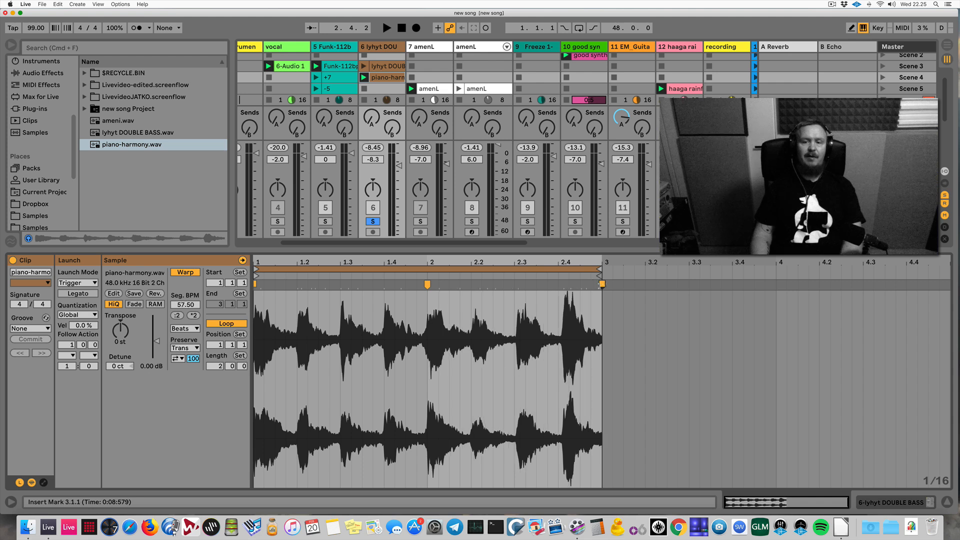
pyautogui.moveTo(597, 287); pyautogui.dragTo(600, 286)
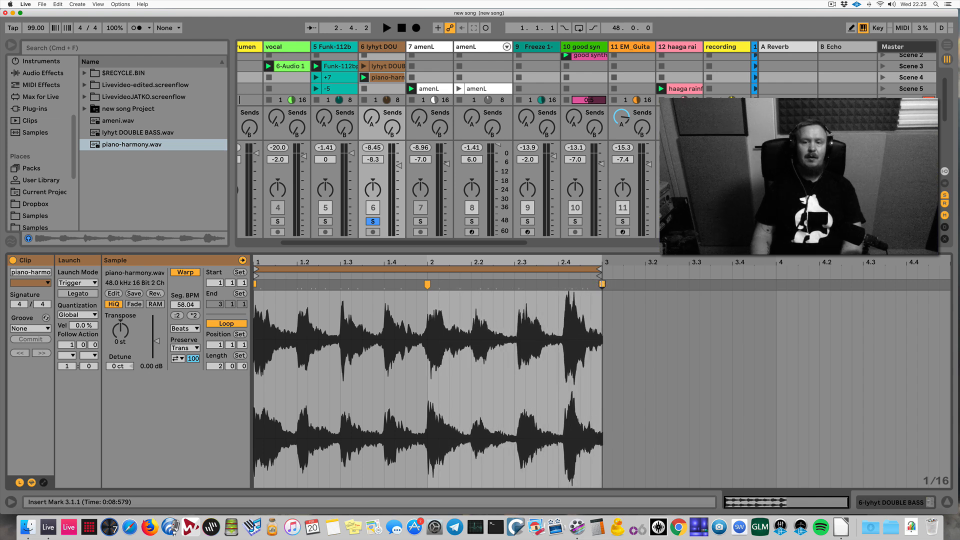
pyautogui.moveTo(602, 283)
pyautogui.mouseDown()
pyautogui.moveTo(624, 281)
pyautogui.moveTo(602, 284)
pyautogui.mouseUp()
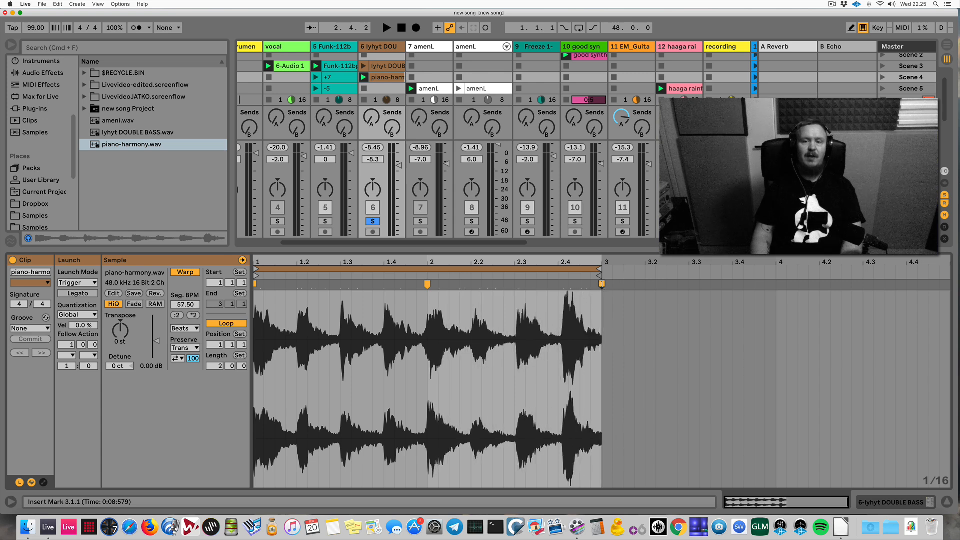
pyautogui.press('space')
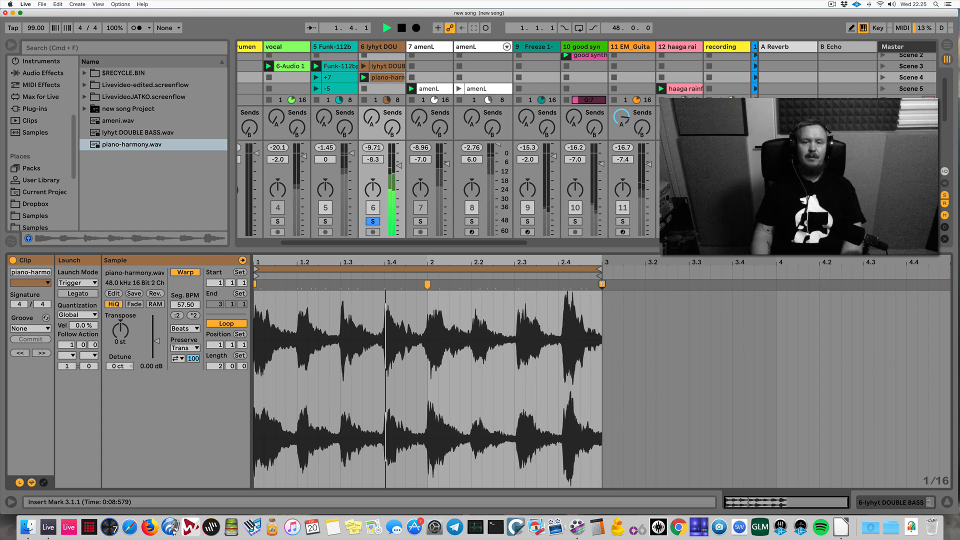
pyautogui.press('space')
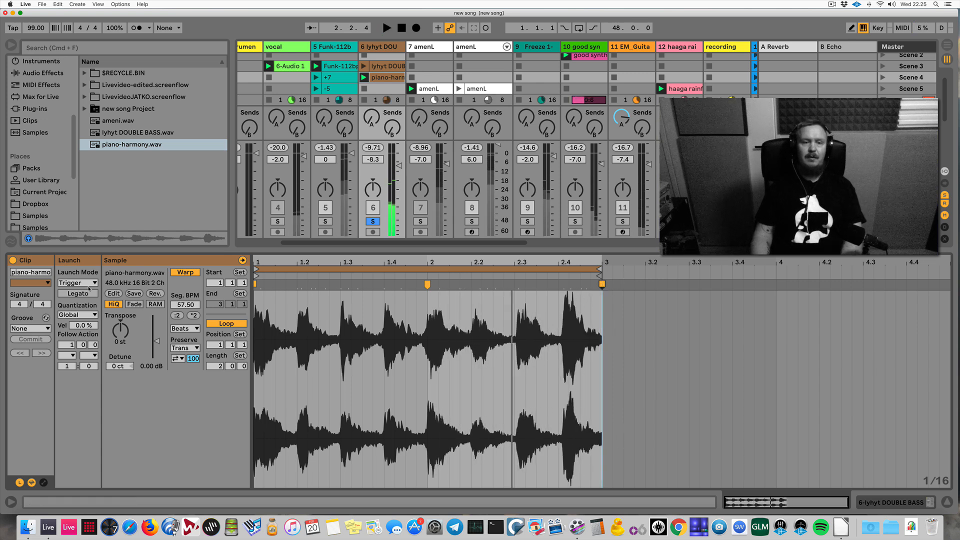
# Double the piano-harmony clip's segment tempo to 108.96 BPM, switch its warp mode to Complex Pro, and play it
pyautogui.click(179, 316)
pyautogui.press('space')
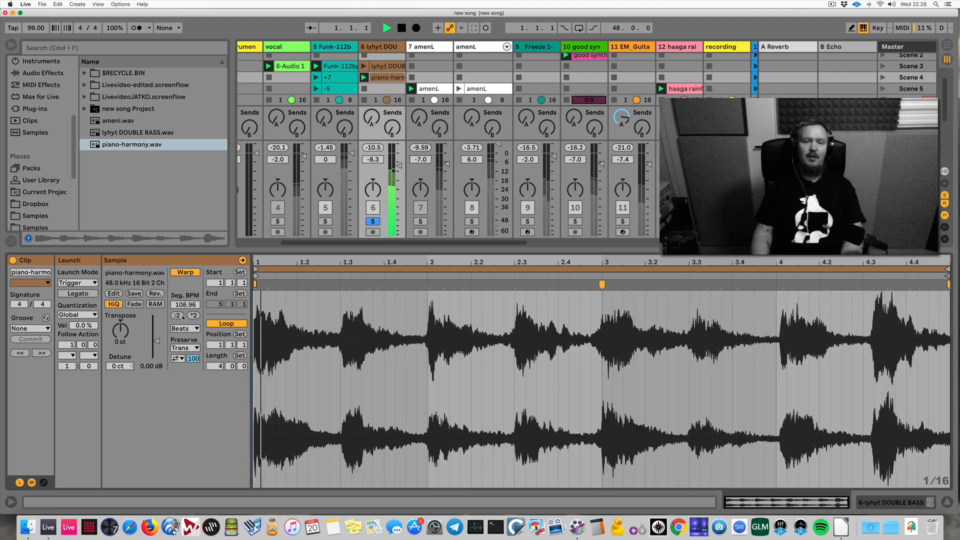
pyautogui.press('space')
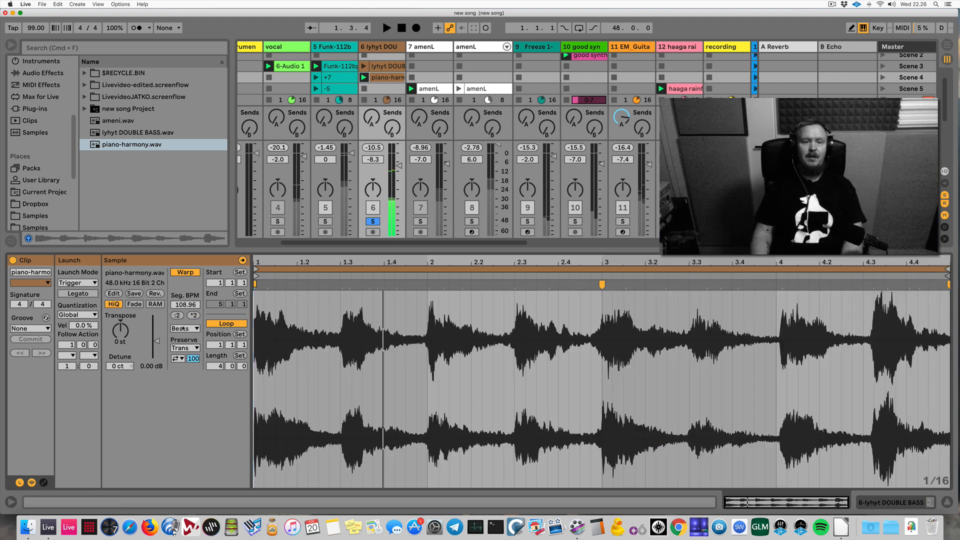
pyautogui.click(183, 328)
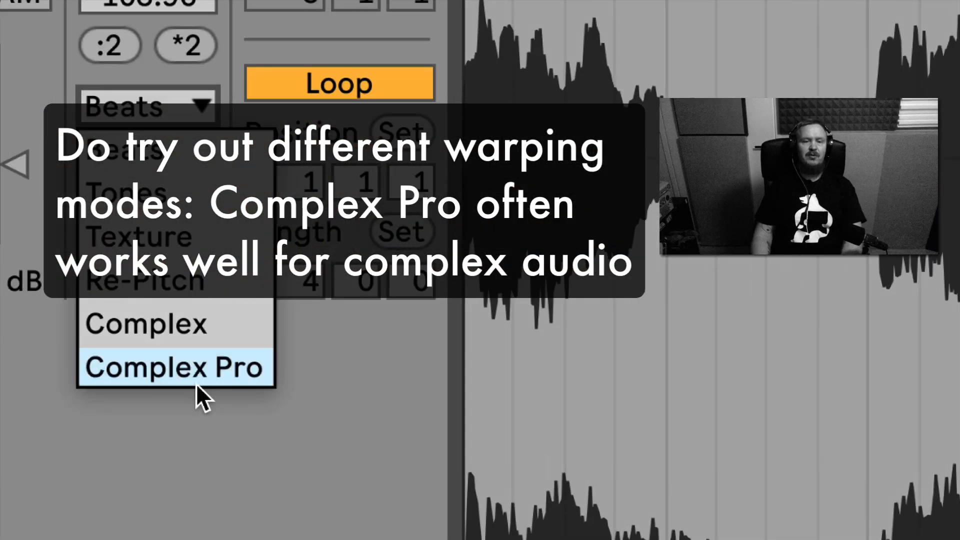
pyautogui.click(195, 386)
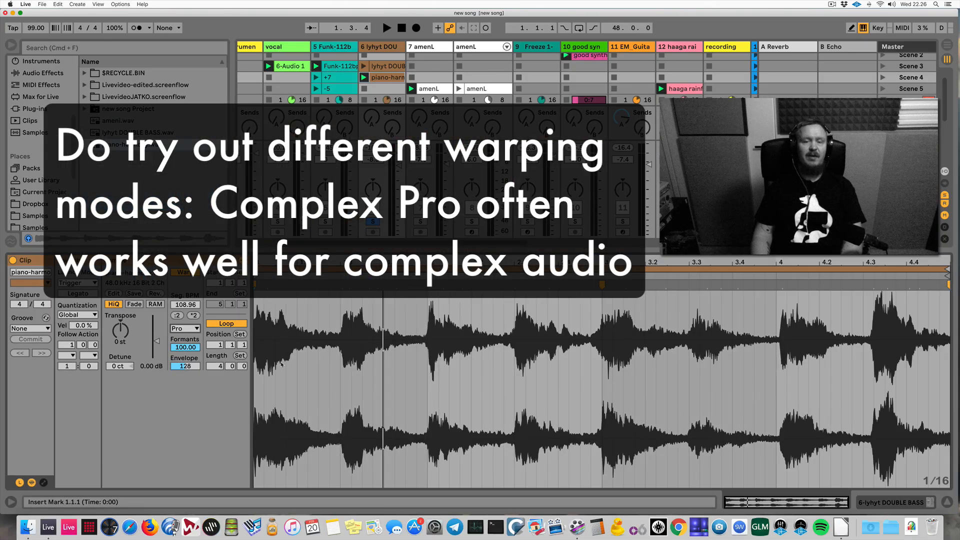
pyautogui.press('space')
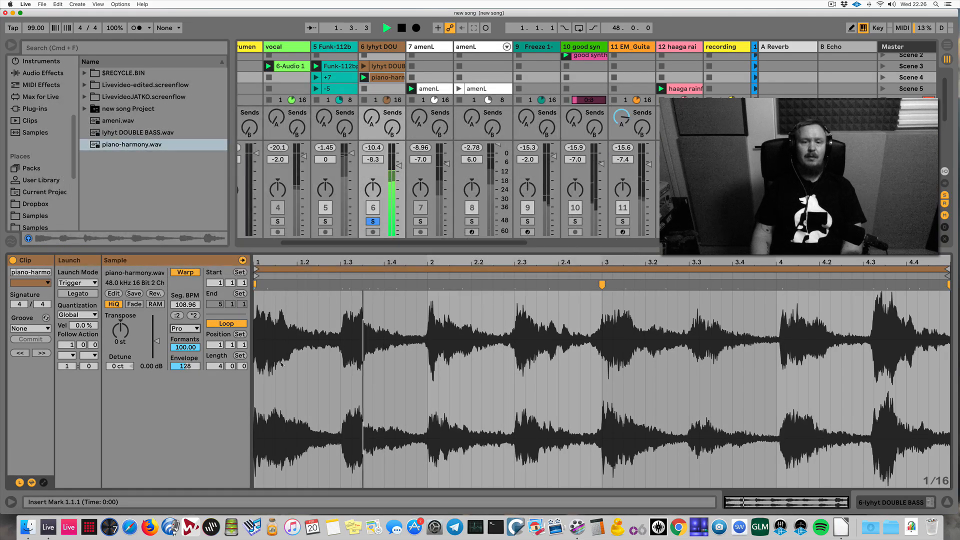
pyautogui.press('space')
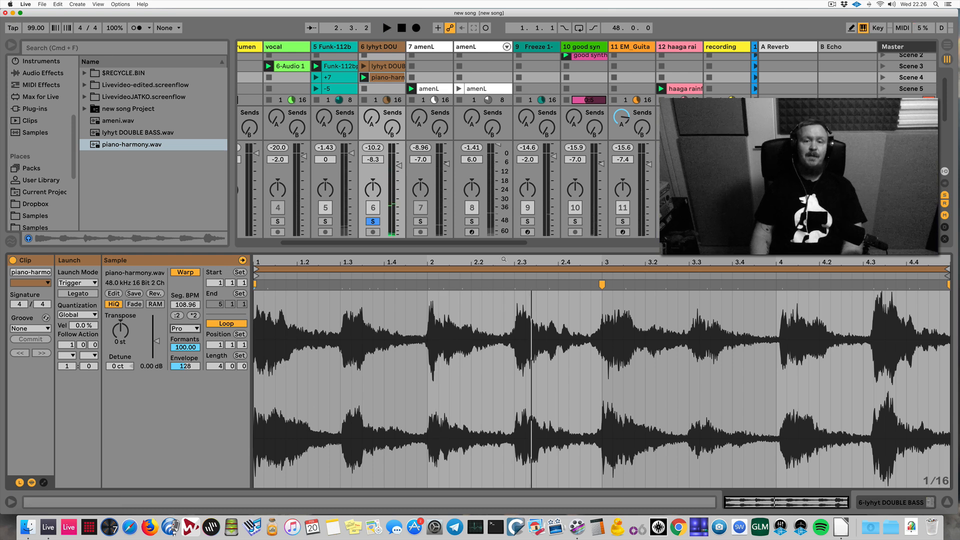
# Convert the piano-harmony clip's harmony to a new MIDI track and play the resulting clip at a track volume of -1.3 dB
pyautogui.rightClick(476, 309)
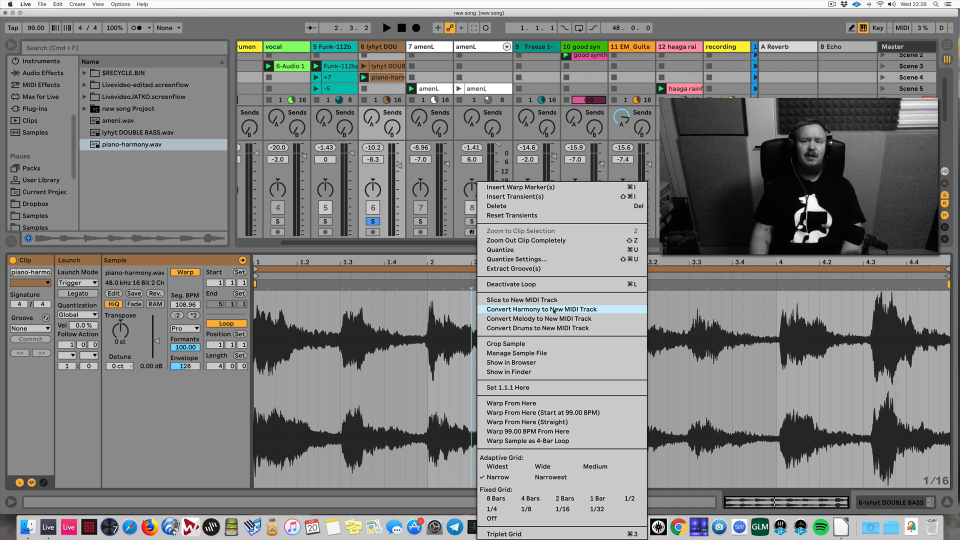
pyautogui.click(553, 310)
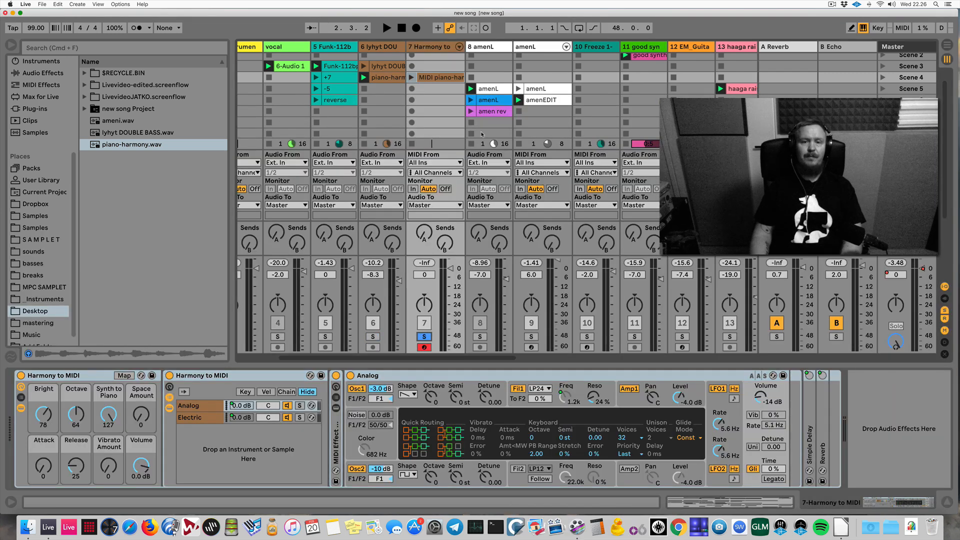
pyautogui.click(411, 77)
pyautogui.doubleClick(431, 77)
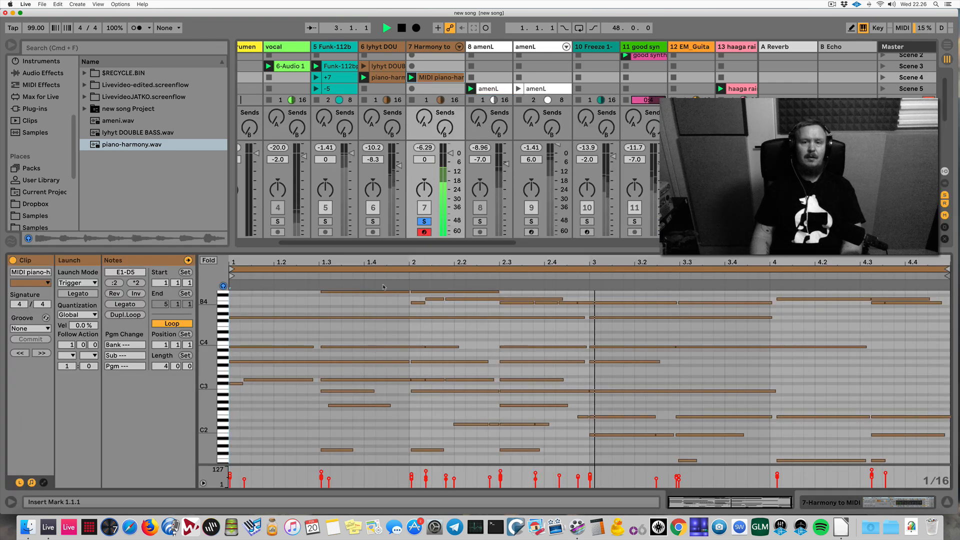
pyautogui.moveTo(451, 153); pyautogui.dragTo(451, 155)
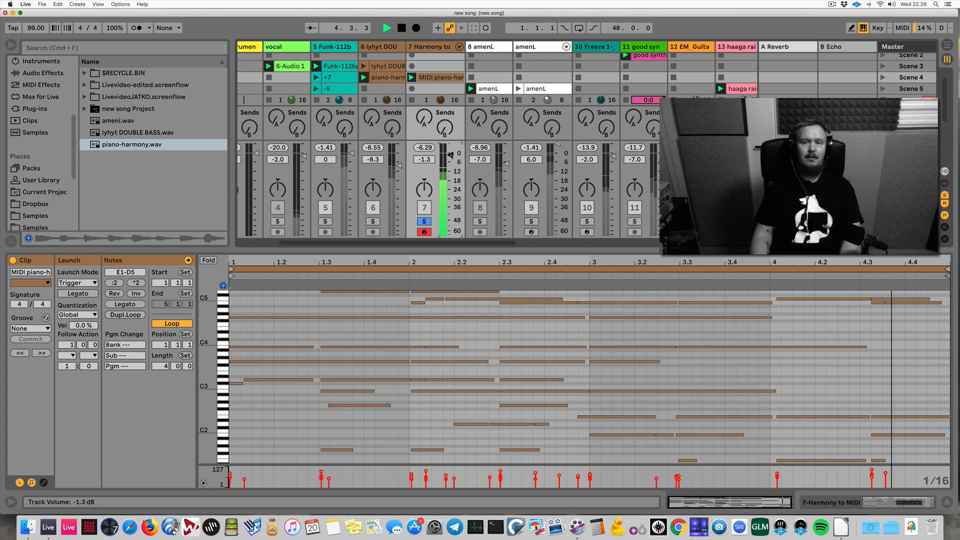
pyautogui.press('space')
# Solo the original piano track alongside the converted harmony track and play both, with the original's volume at -9.5 dB
pyautogui.click(373, 223)
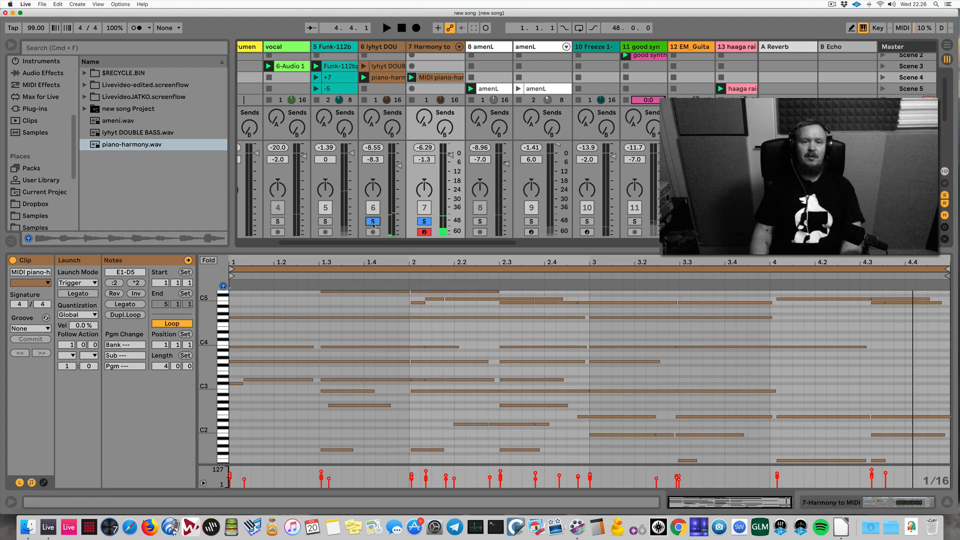
pyautogui.press('space')
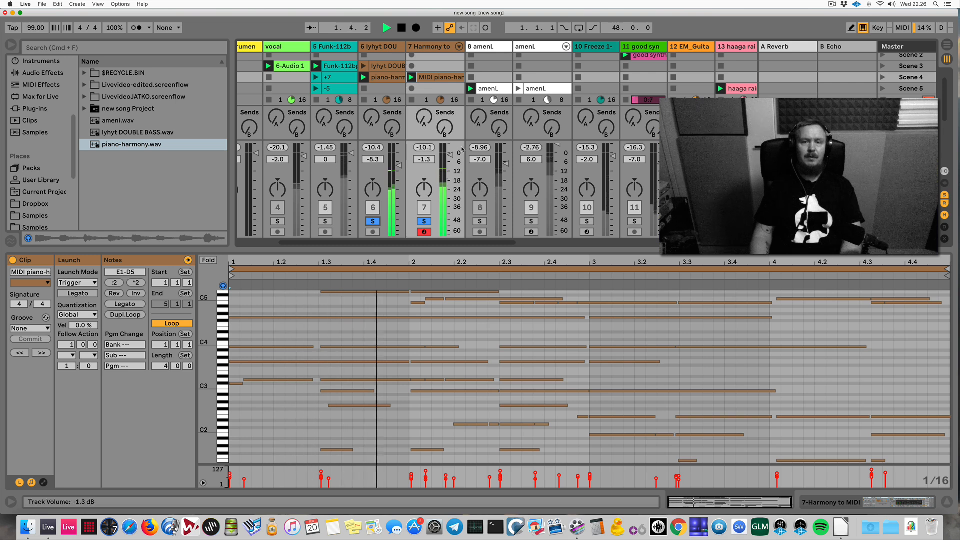
pyautogui.moveTo(399, 165); pyautogui.dragTo(399, 168)
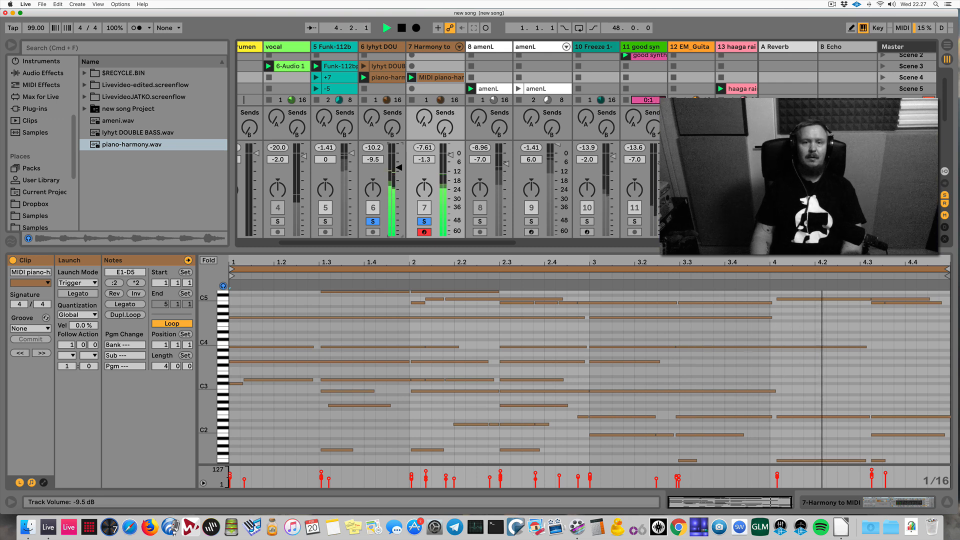
pyautogui.press('space')
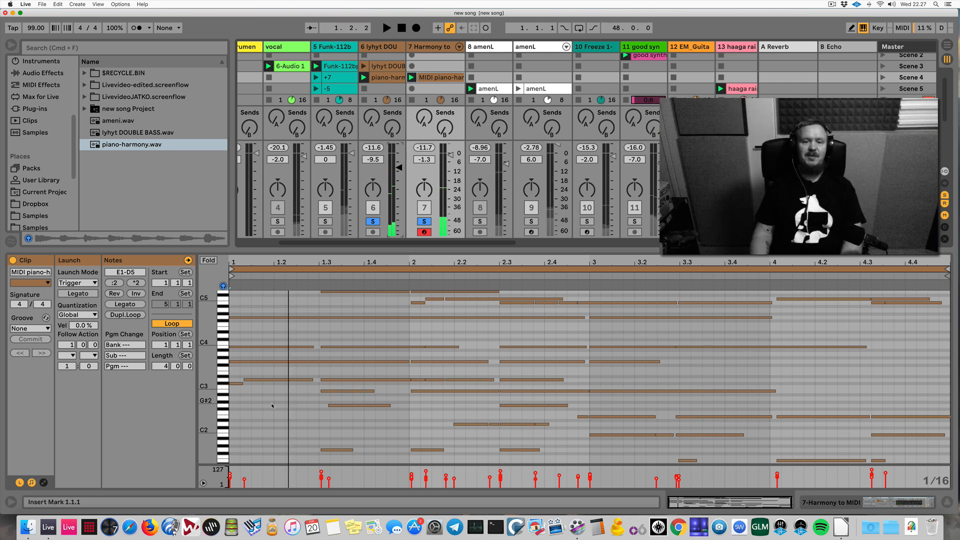
# Add a G2 note lasting from the start of the harmony MIDI clip to 1.3, and play the clip
pyautogui.doubleClick(239, 406)
pyautogui.moveTo(239, 405); pyautogui.dragTo(317, 406)
pyautogui.press('space')
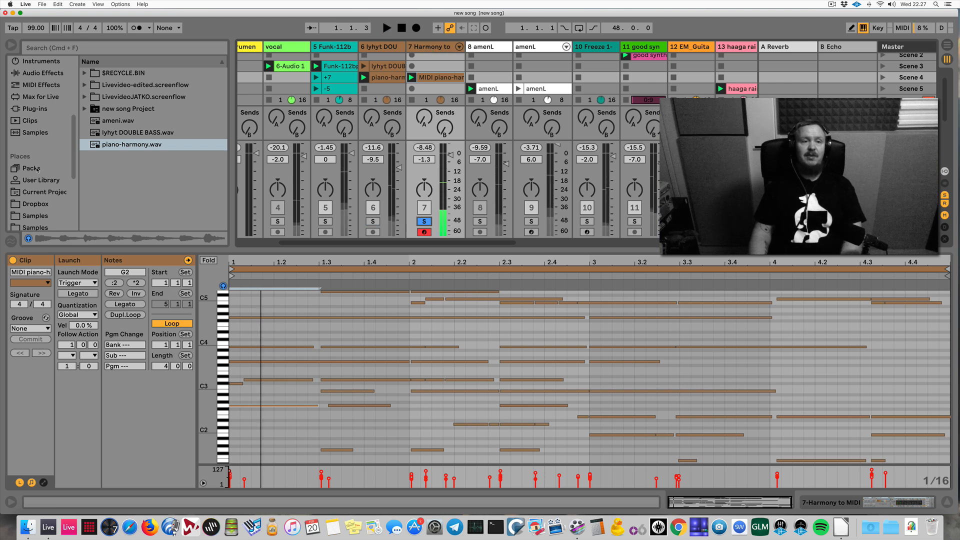
# Browse the Wavetable pad presets and preview Andes Air Pad, Andreas Wide Pad and Annapad
pyautogui.scroll(3, 41, 178)
pyautogui.scroll(2, 42, 178)
pyautogui.click(44, 147)
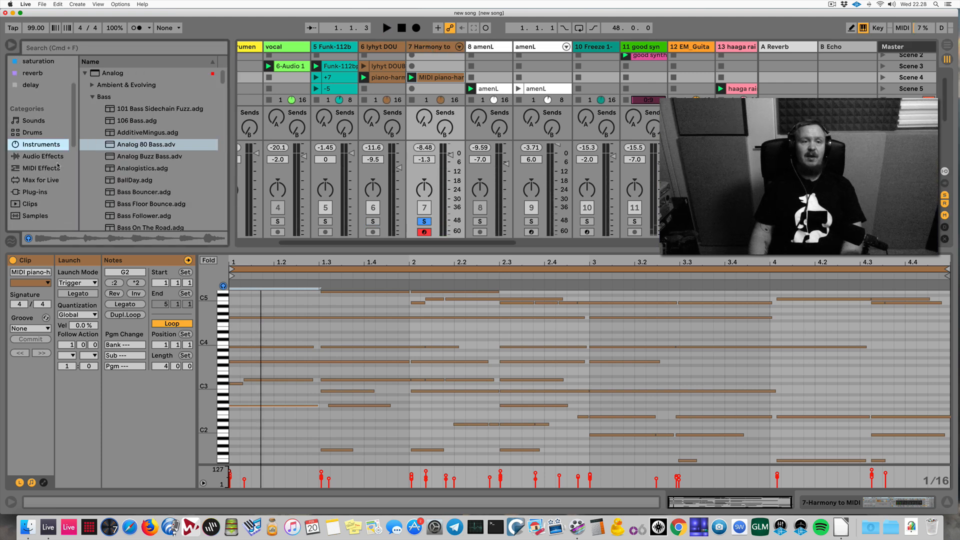
pyautogui.moveTo(142, 247); pyautogui.dragTo(142, 332)
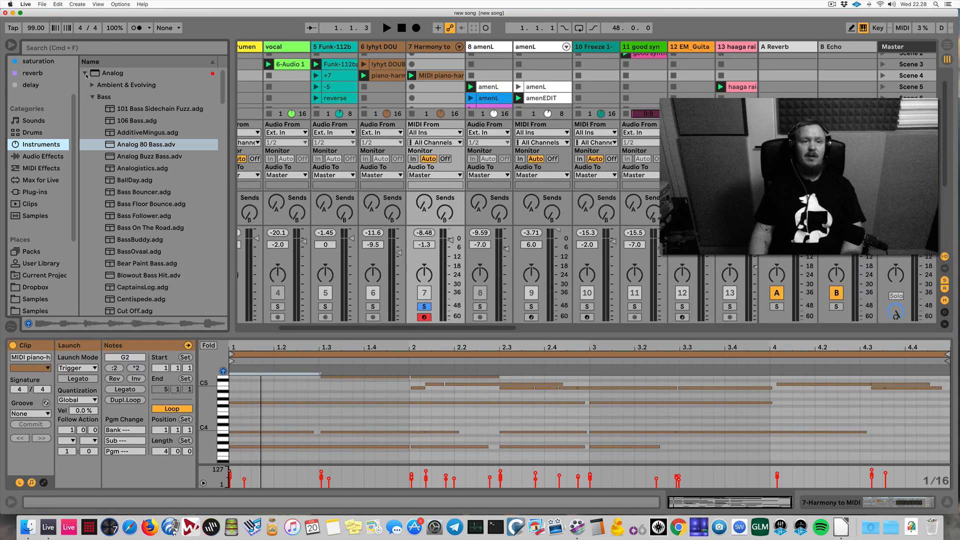
pyautogui.click(85, 74)
pyautogui.click(84, 203)
pyautogui.click(93, 169)
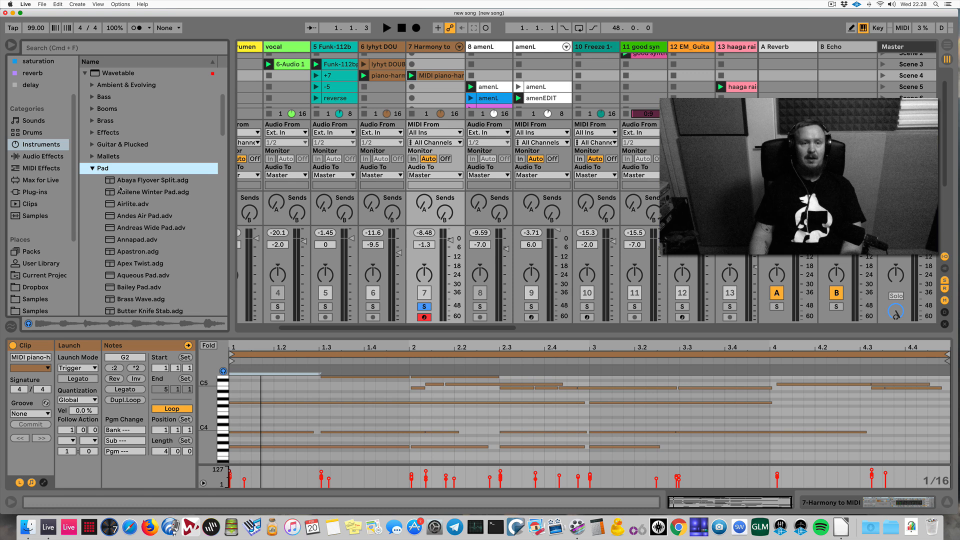
pyautogui.click(143, 216)
pyautogui.click(143, 228)
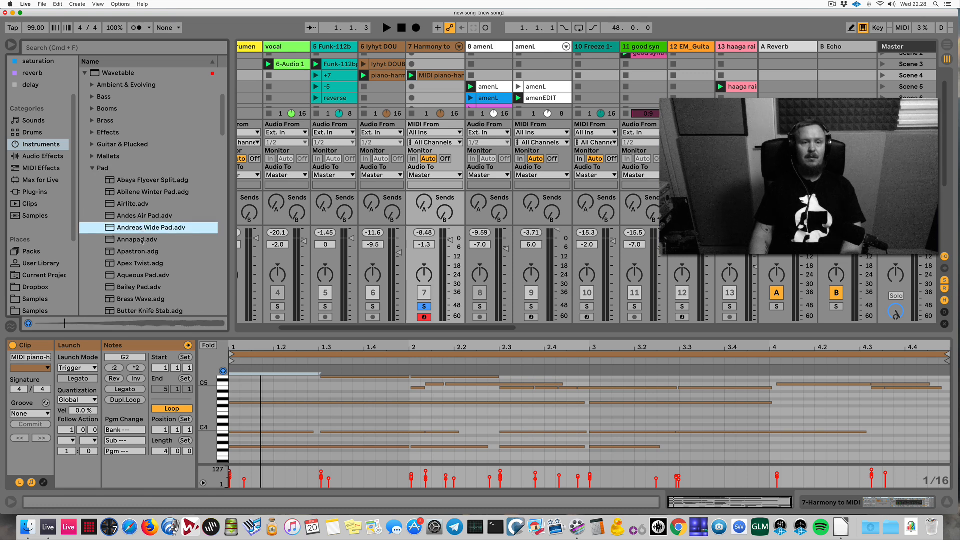
pyautogui.click(142, 240)
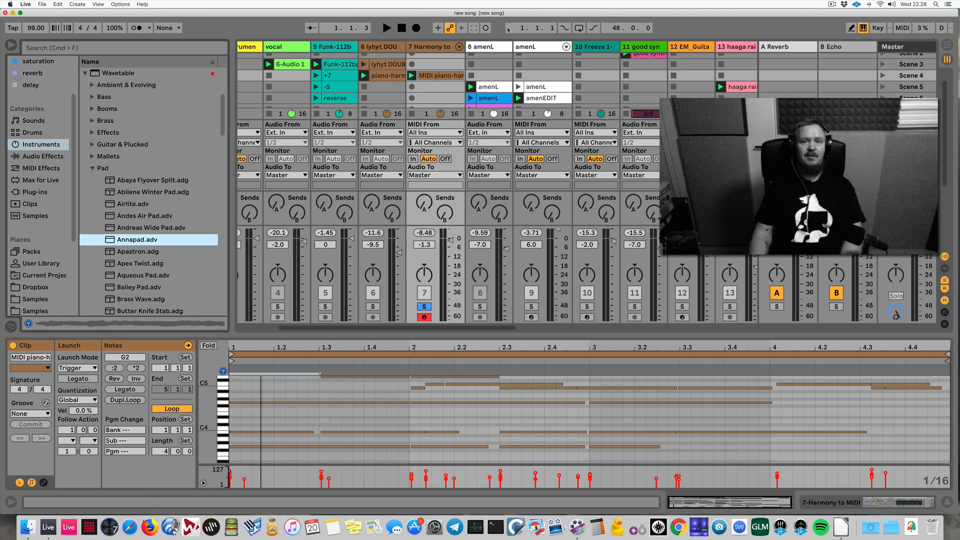
# Replace the harmony track's instrument with the default Wavetable synth and play the clip
pyautogui.click(435, 46)
pyautogui.click(115, 169)
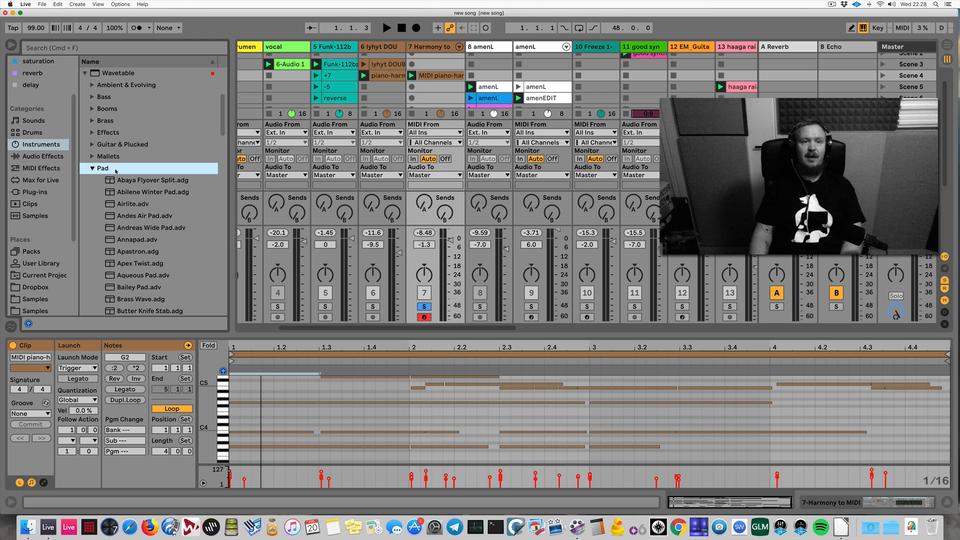
pyautogui.click(119, 73)
pyautogui.press('Return')
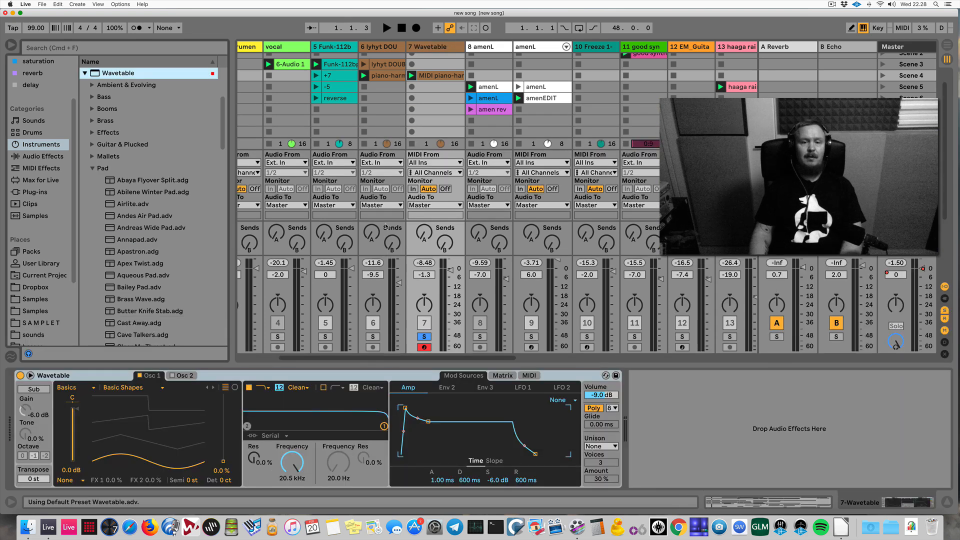
pyautogui.press('space')
pyautogui.press('space')
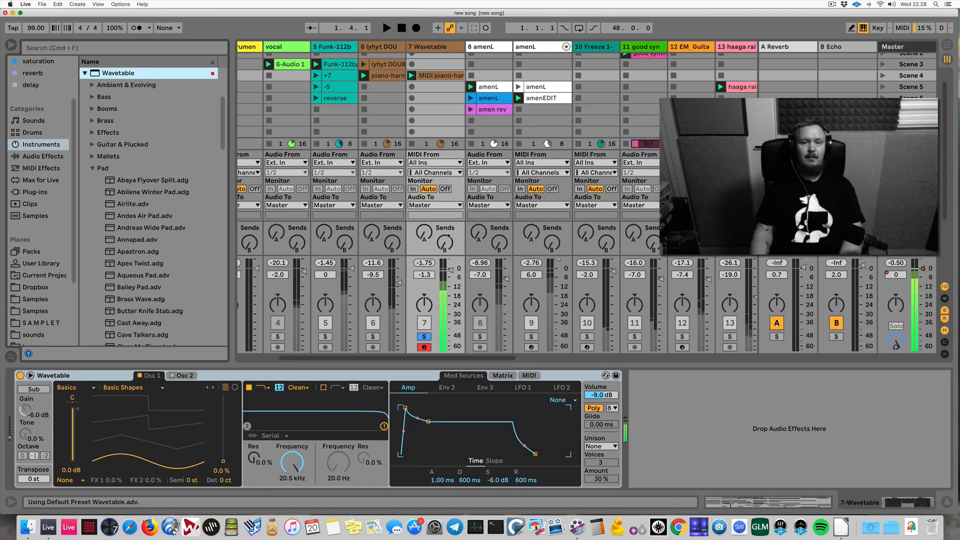
# Lower the Wavetable track's volume to -7.0 dB and raise its send to the A Reverb return
pyautogui.moveTo(450, 271); pyautogui.dragTo(450, 279)
pyautogui.press('space')
pyautogui.press('space')
pyautogui.moveTo(424, 232); pyautogui.dragTo(424, 210)
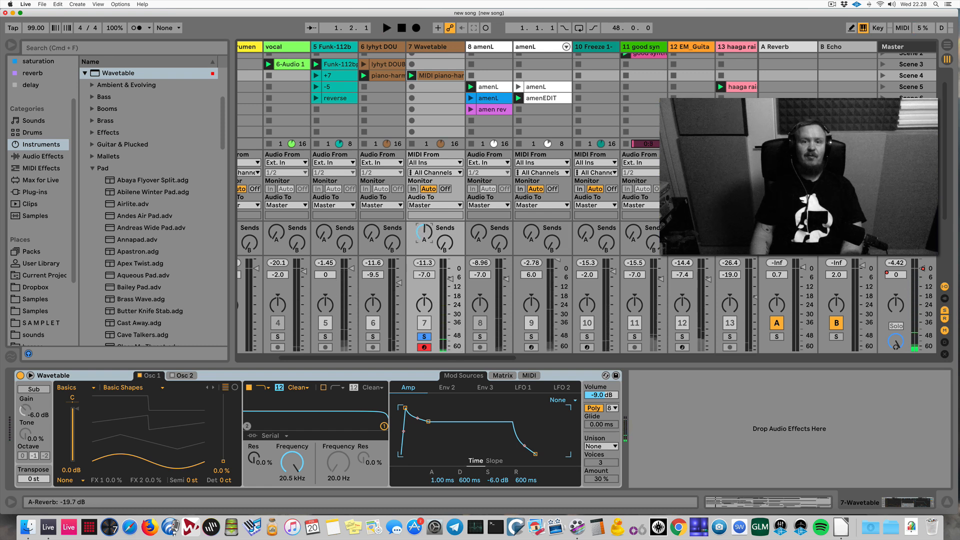
# During playback, set Wavetable's oscillator 1 wavetable position to 50% and its first filter's frequency to 798 Hz
pyautogui.press('space')
pyautogui.moveTo(86, 443); pyautogui.dragTo(97, 435)
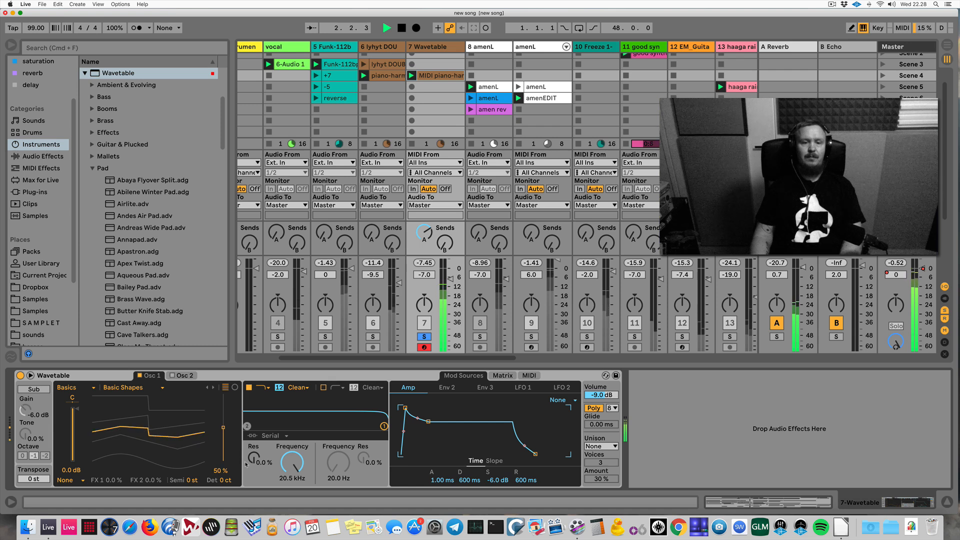
pyautogui.moveTo(292, 462); pyautogui.dragTo(292, 503)
# Raise the Wavetable track's volume to -3.4 dB while listening, and stop playback
pyautogui.moveTo(451, 278); pyautogui.dragTo(451, 277)
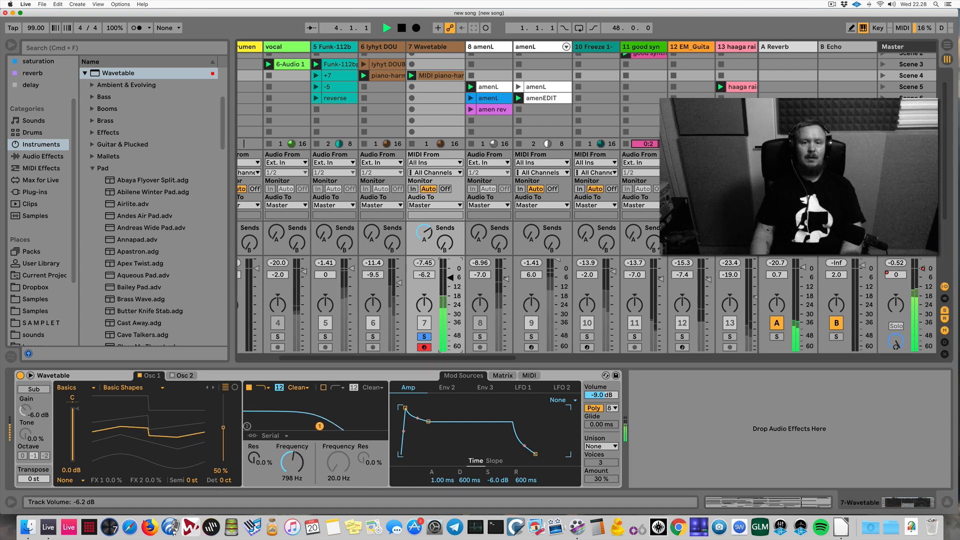
pyautogui.press('space')
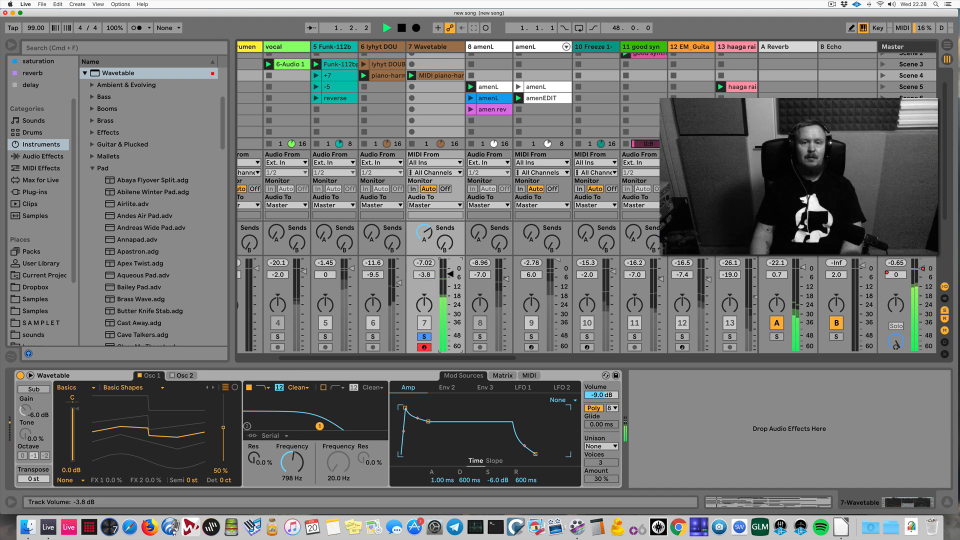
pyautogui.press('space')
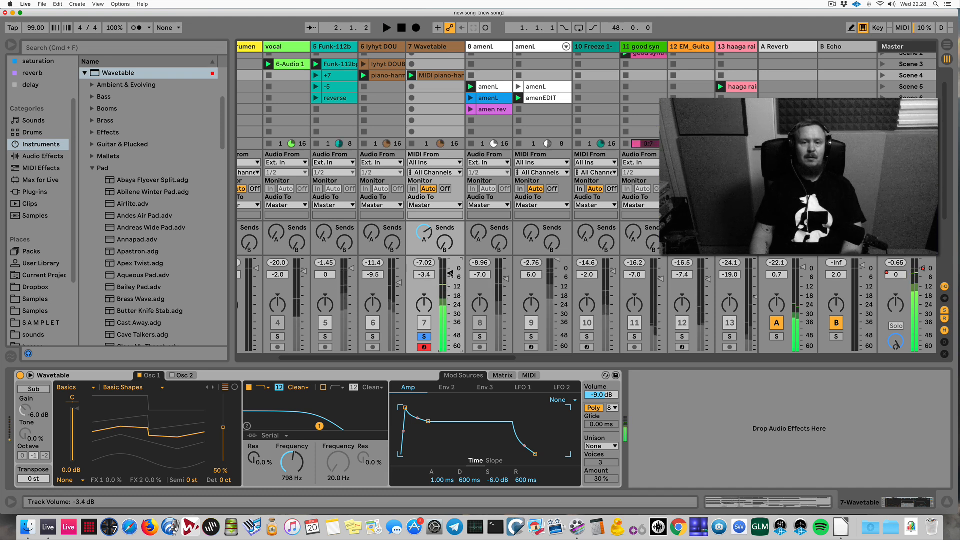